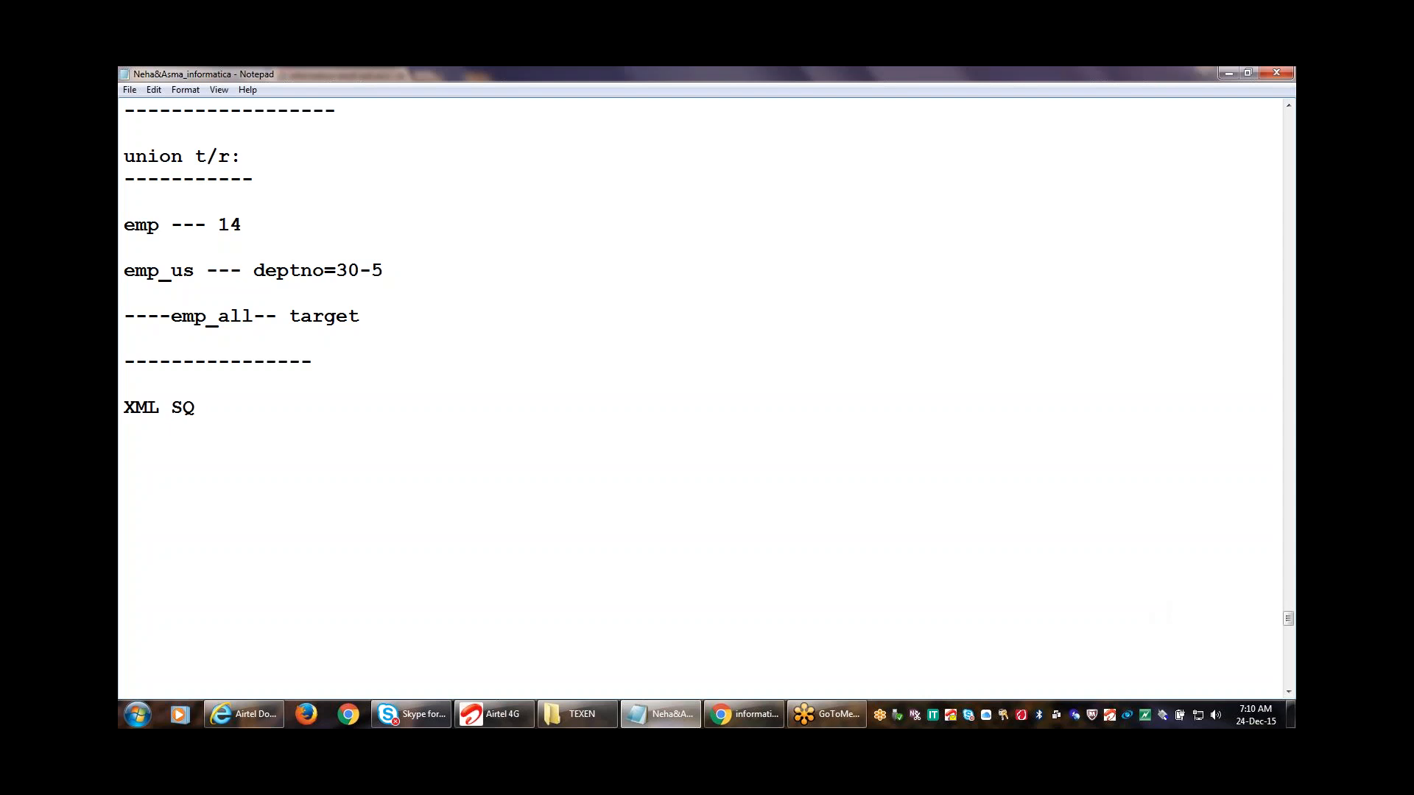
Finish the heading as 'XML SQ t/r:' and leave a blank line under it.
text(t/r:)
key(Return)
key(Return)
Type <emp-details> and <emp>, then the elements empno 100, empname abc and sal 2000, one per line.
text(<emp-detail)
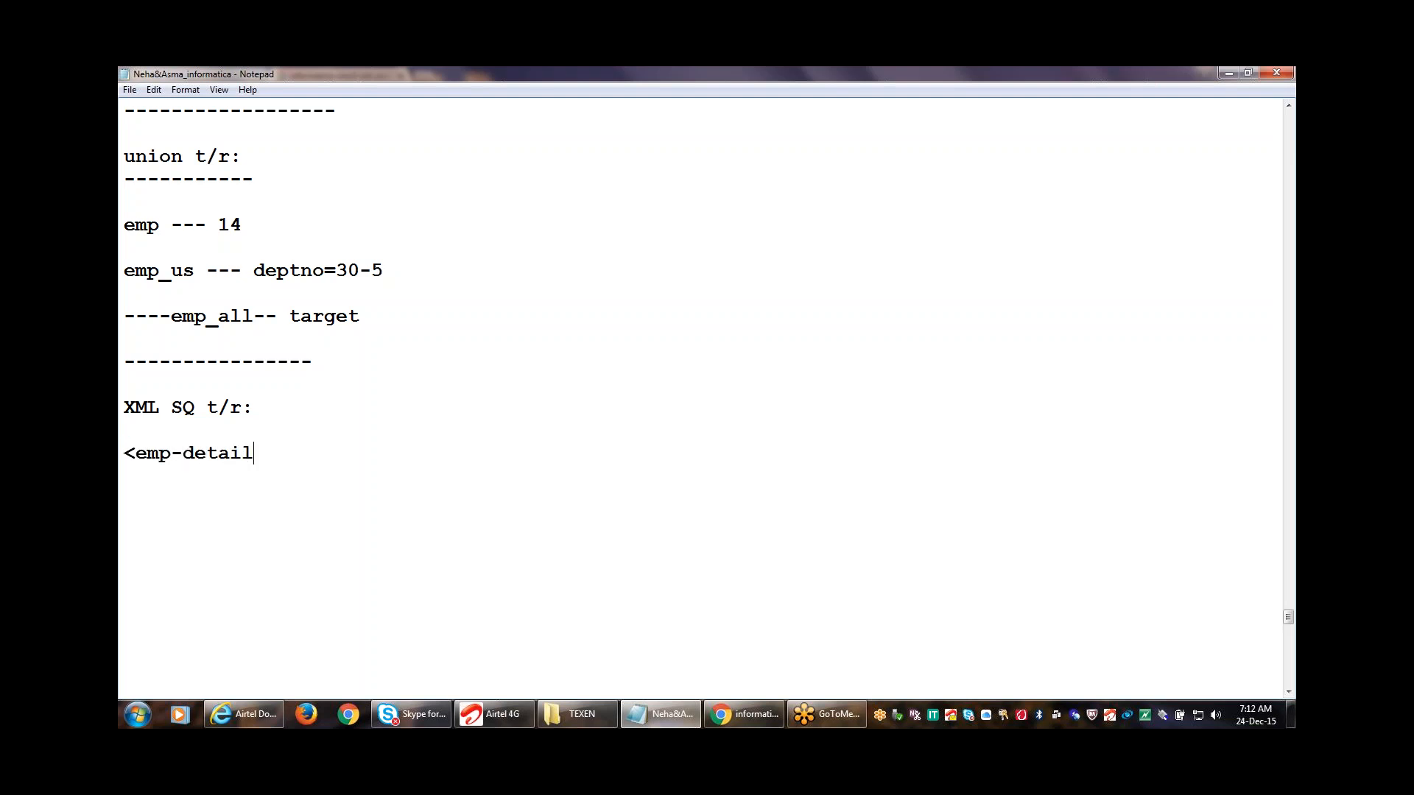
text(s)
text(> )
text(<emp>)
key(Return)
text(<empno)
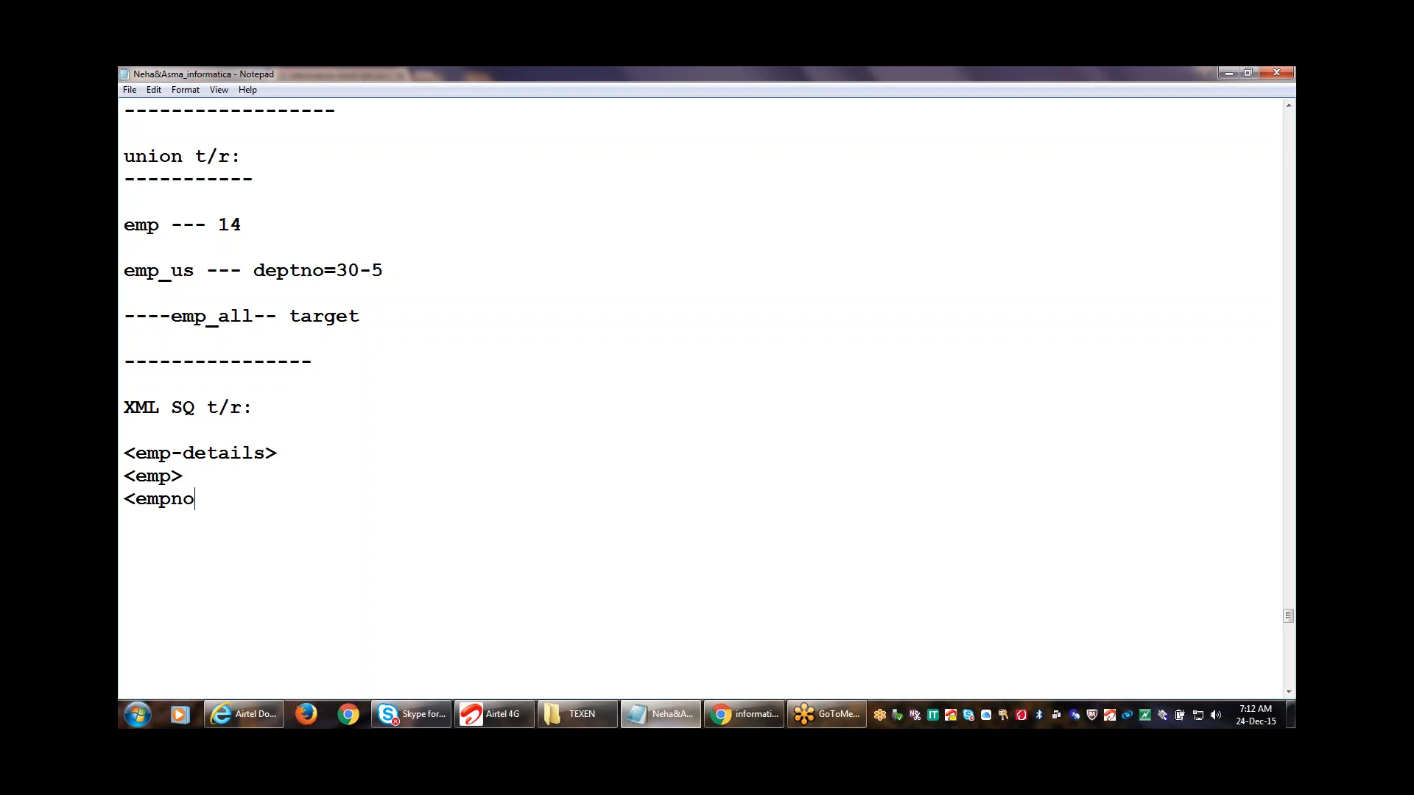
text(> 100 </empno>)
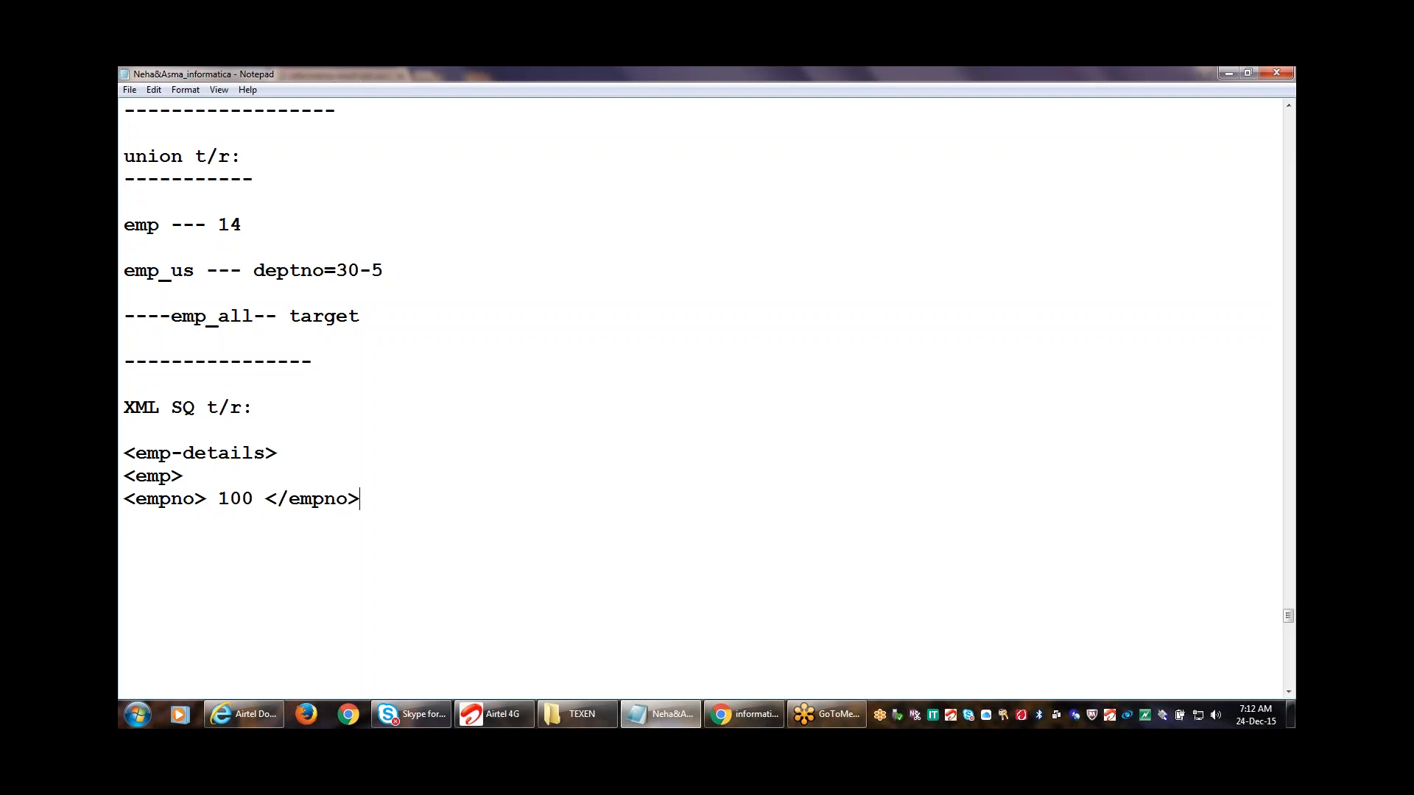
key(Return)
text(<empname> abc )
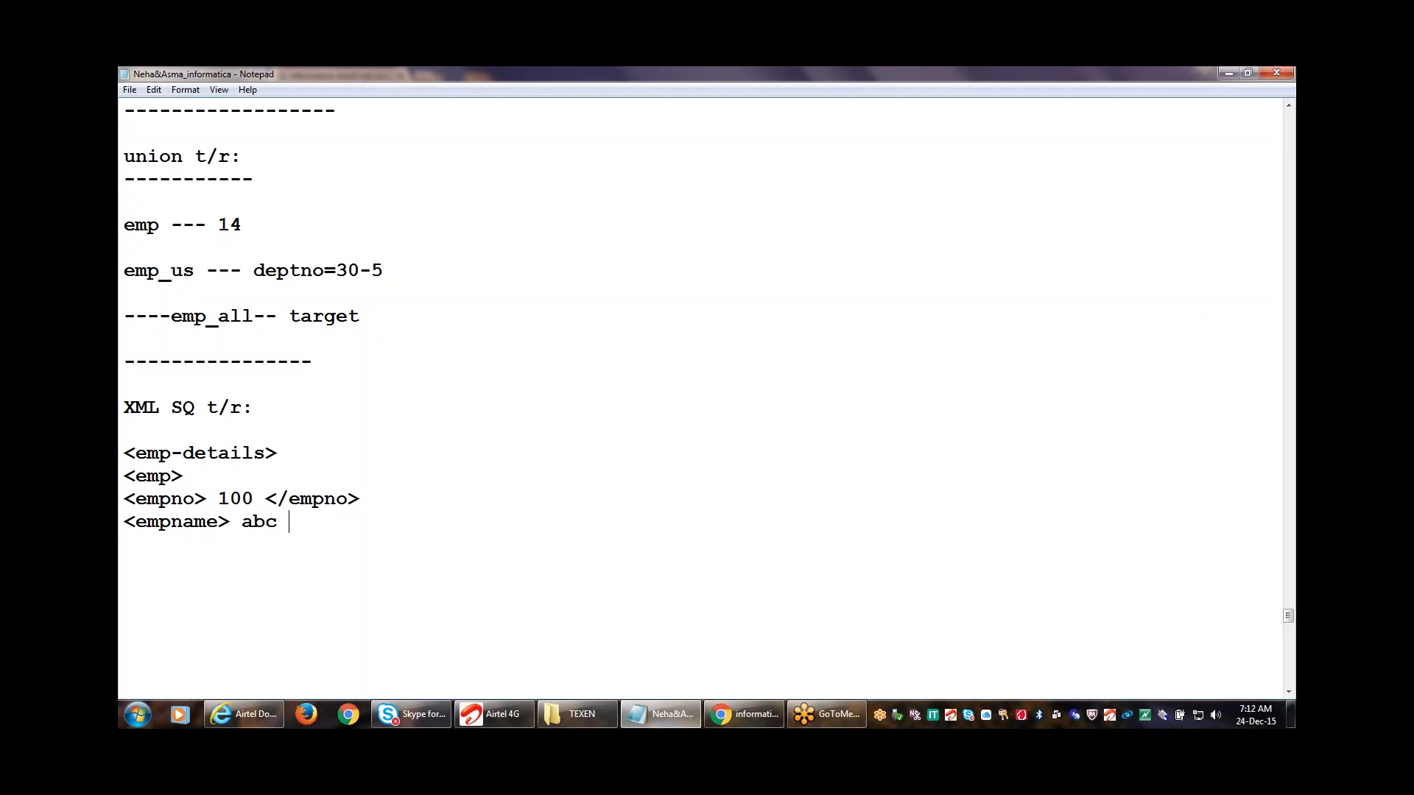
text(</empname>)
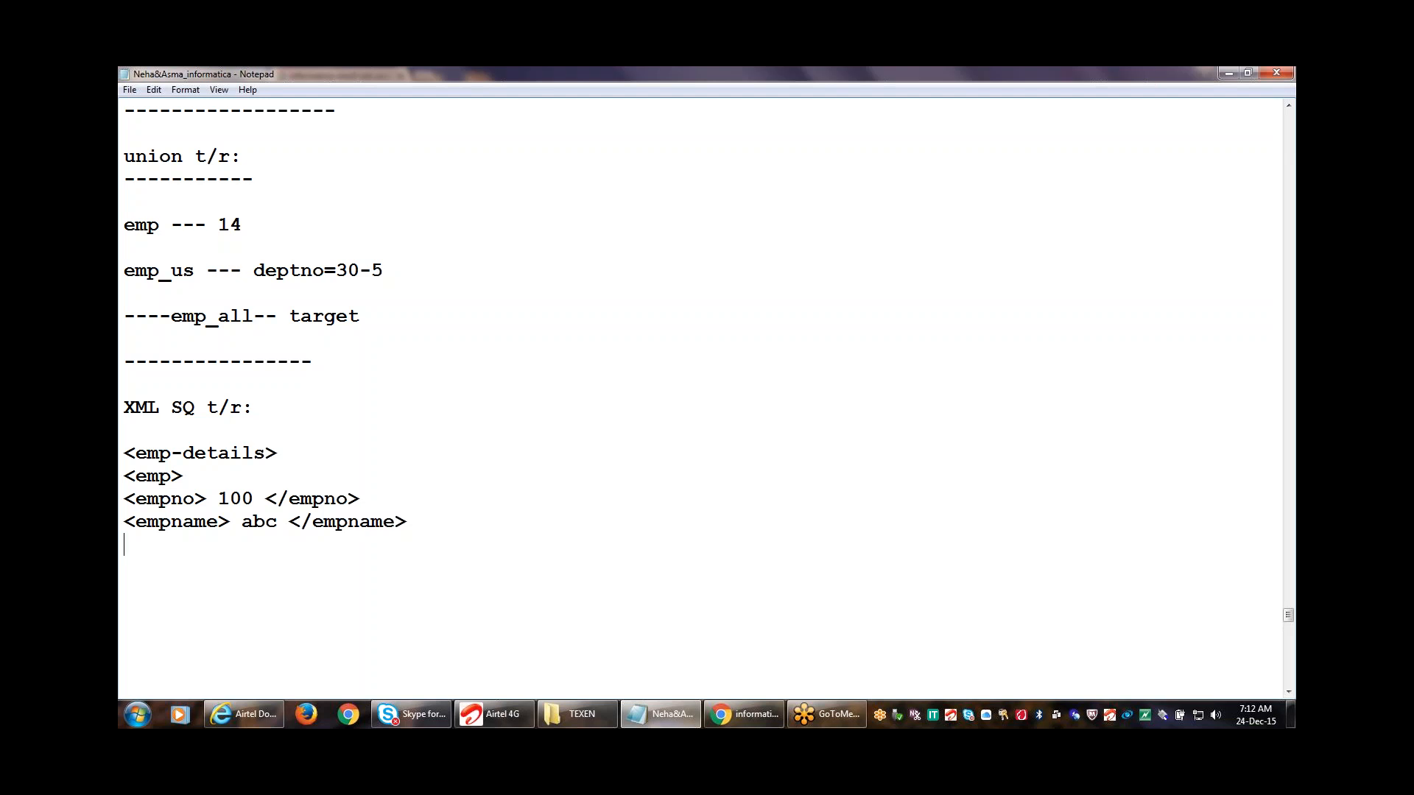
key(Return)
text(<sal> 2000 </)
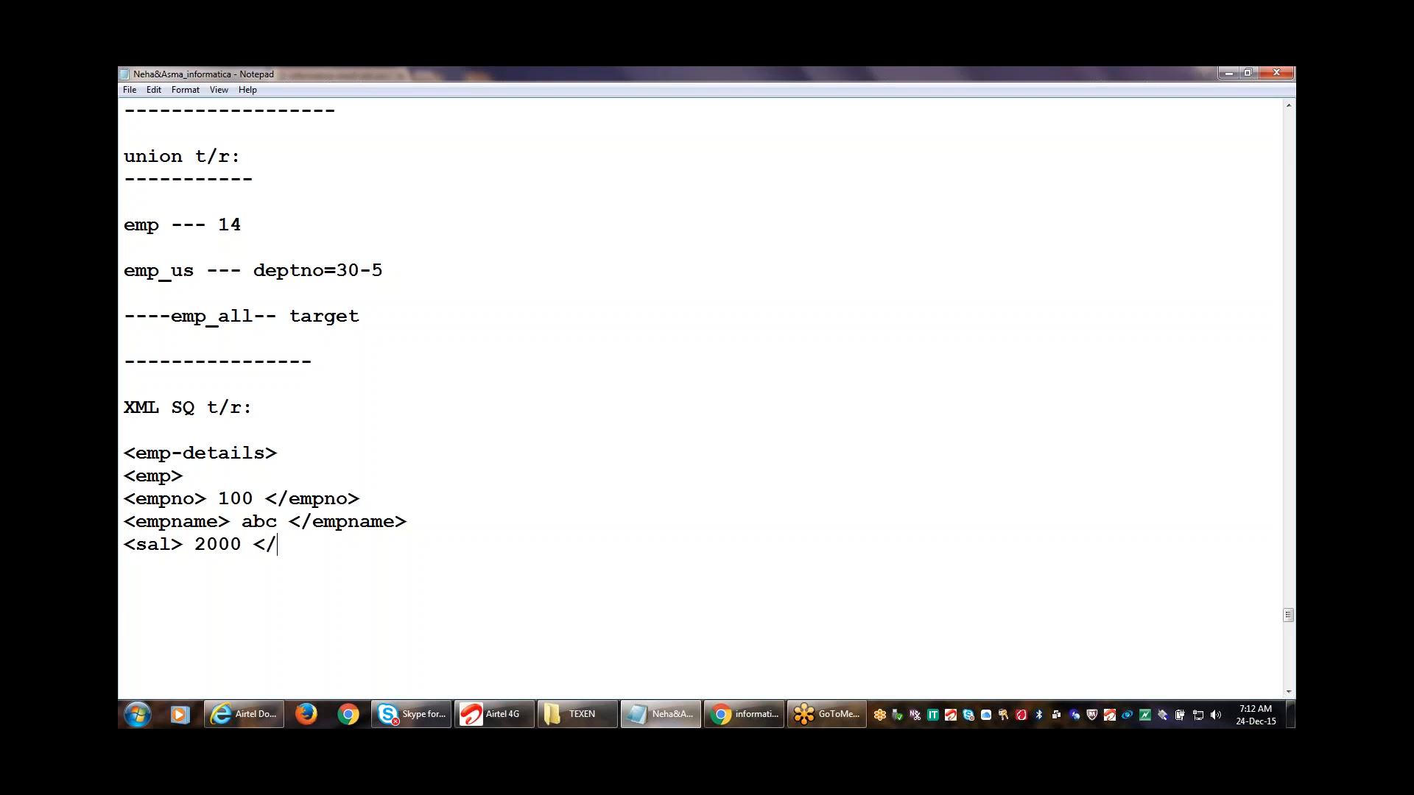
text(sal>)
key(Return)
Highlight the empno and emp tags, then close the record with </emp> and </emp-details>.
drag(196, 499, 136, 499)
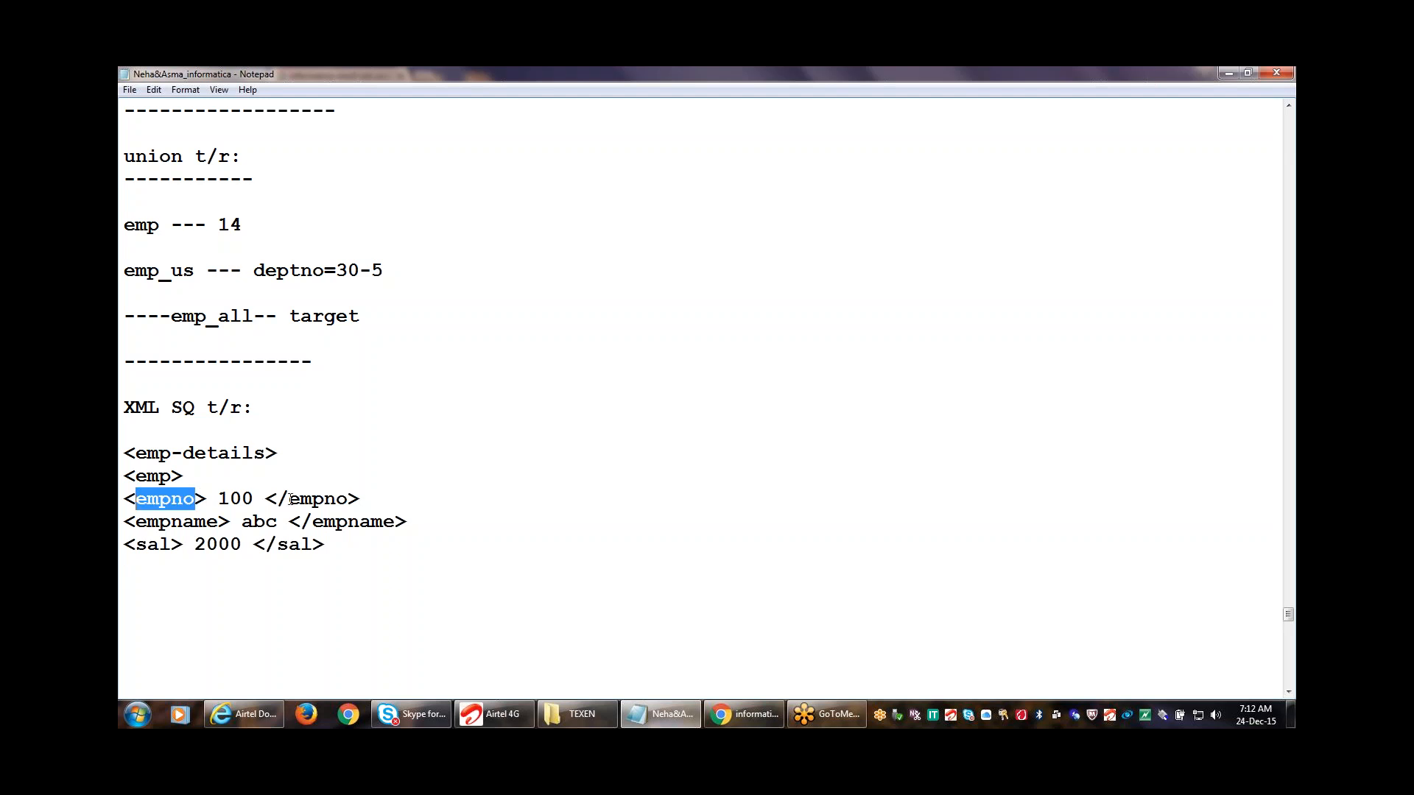
drag(290, 499, 371, 501)
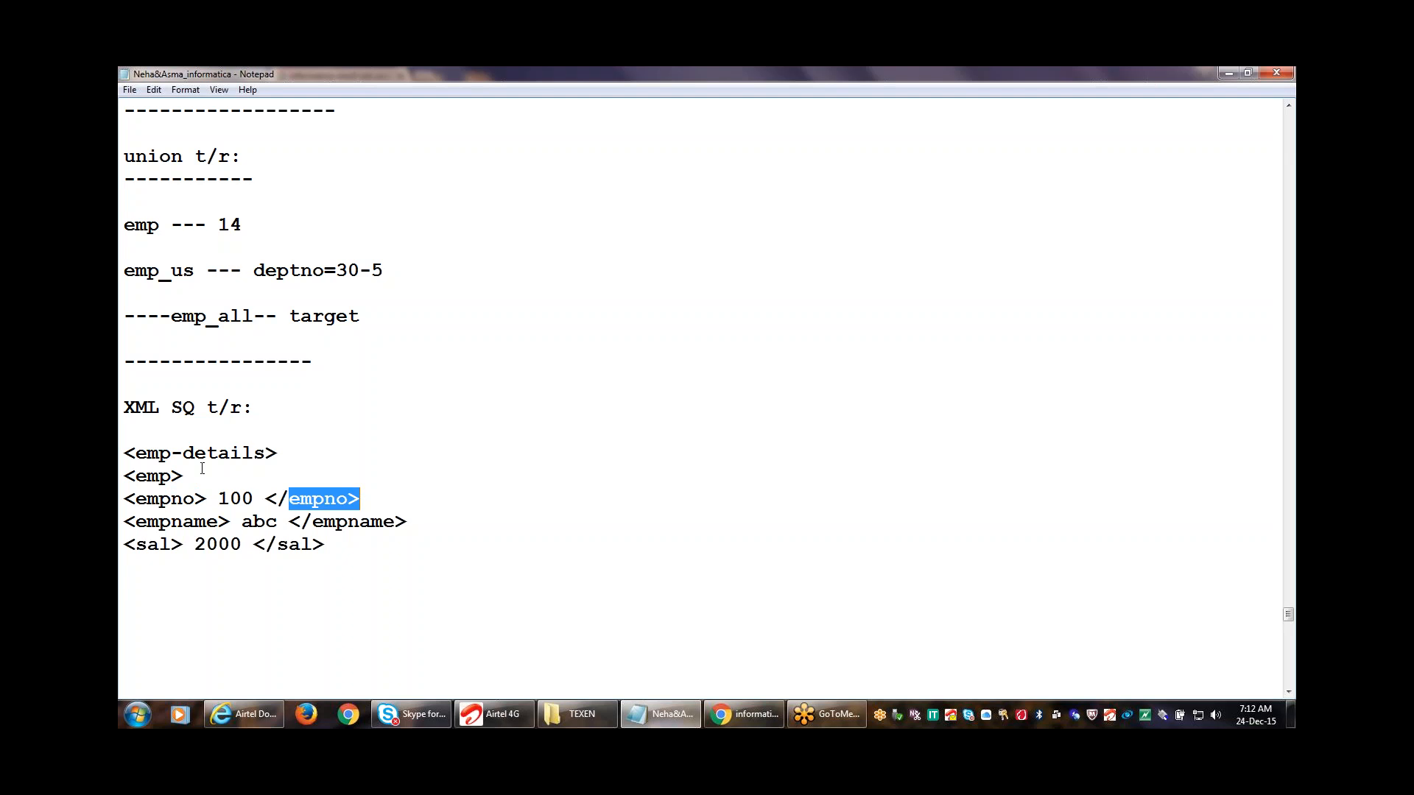
drag(184, 477, 137, 477)
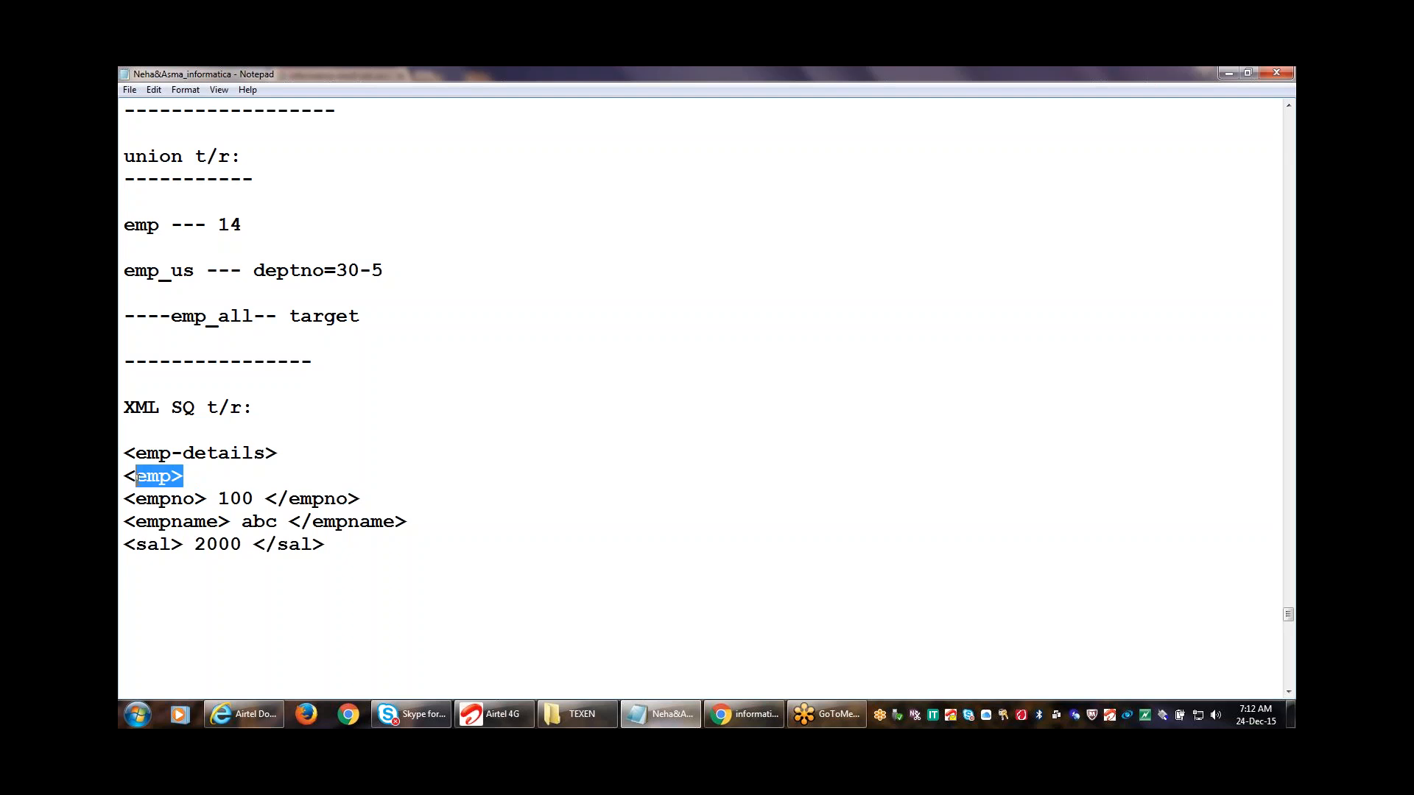
click(148, 568)
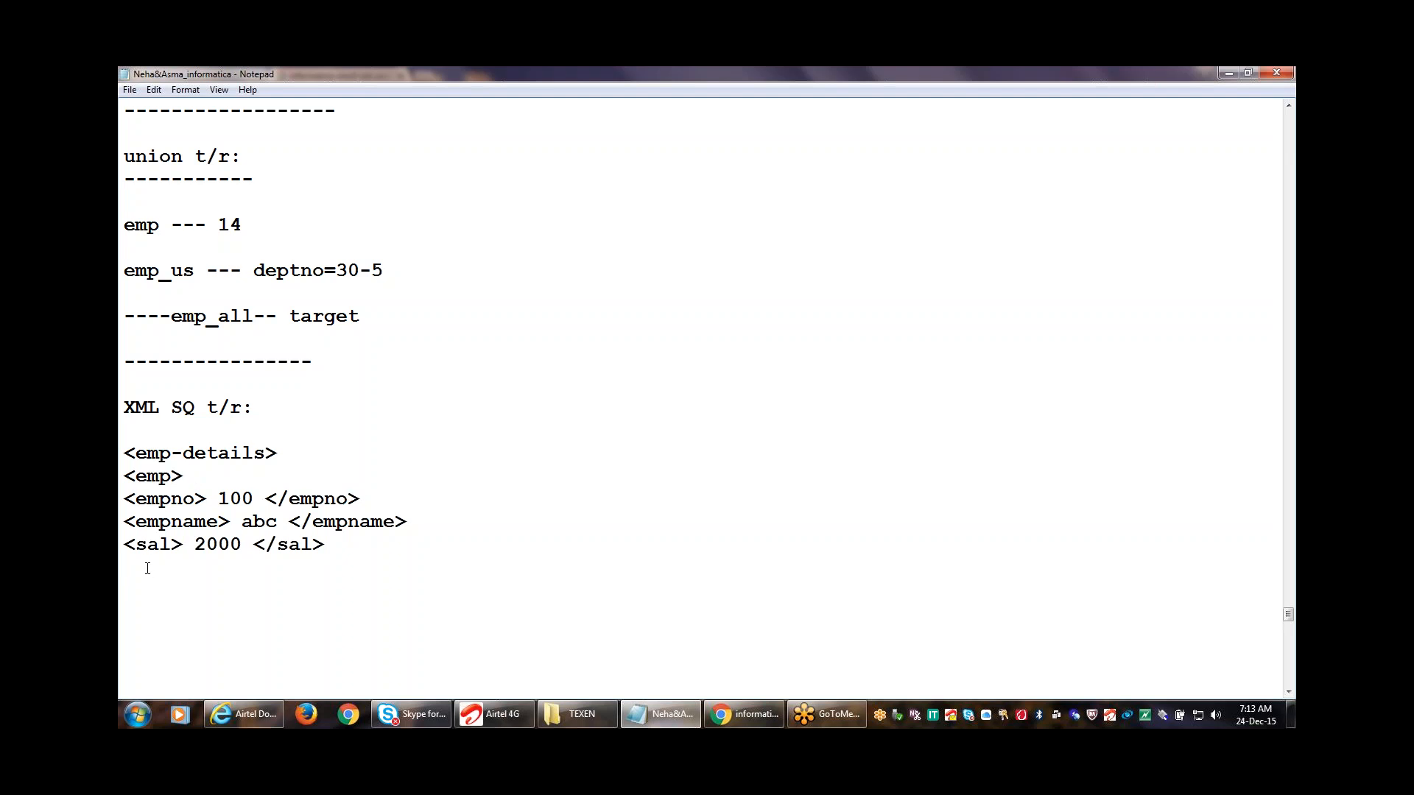
text(</emp>)
key(Return)
text(</emp-details)
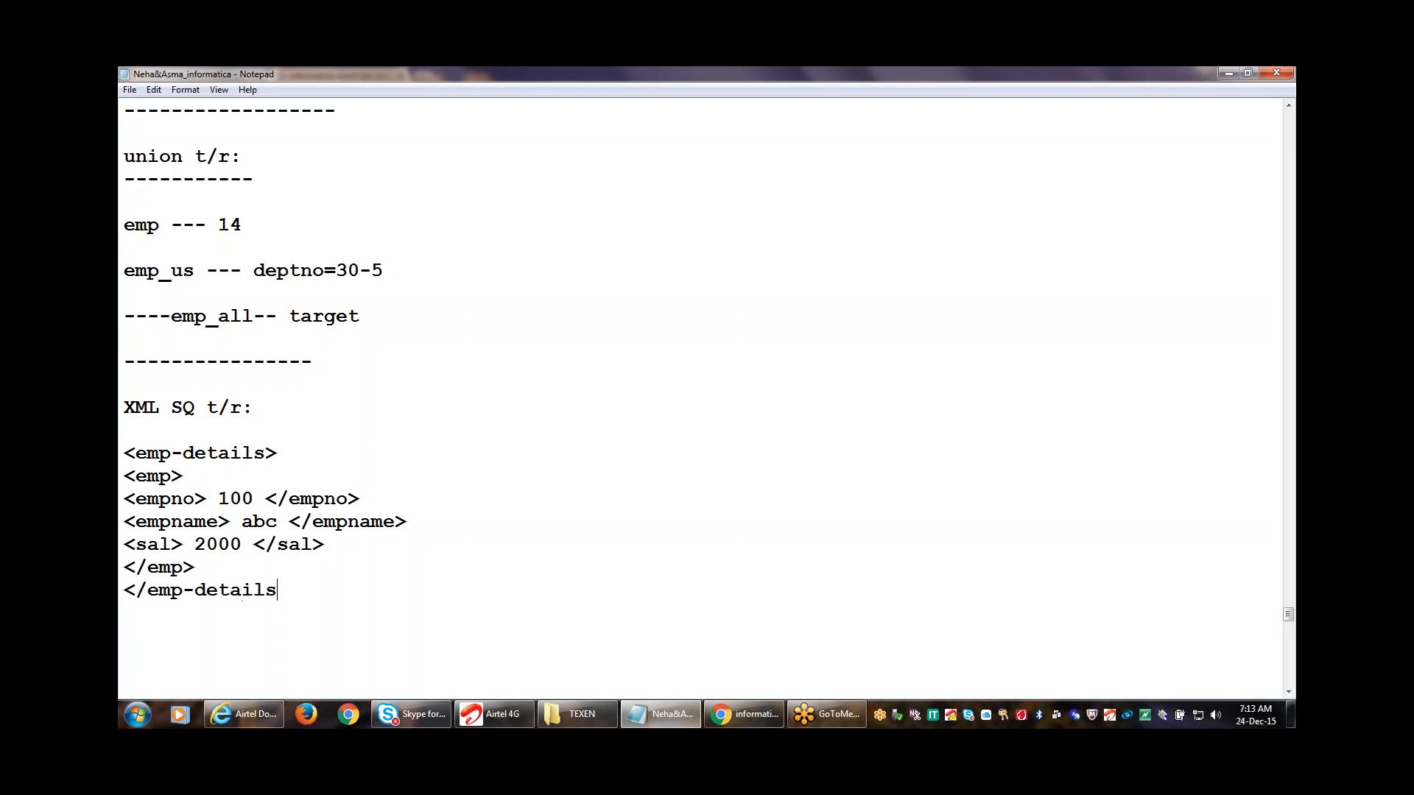
text(>)
key(Return)
drag(305, 589, 123, 450)
click(195, 522)
drag(295, 590, 125, 451)
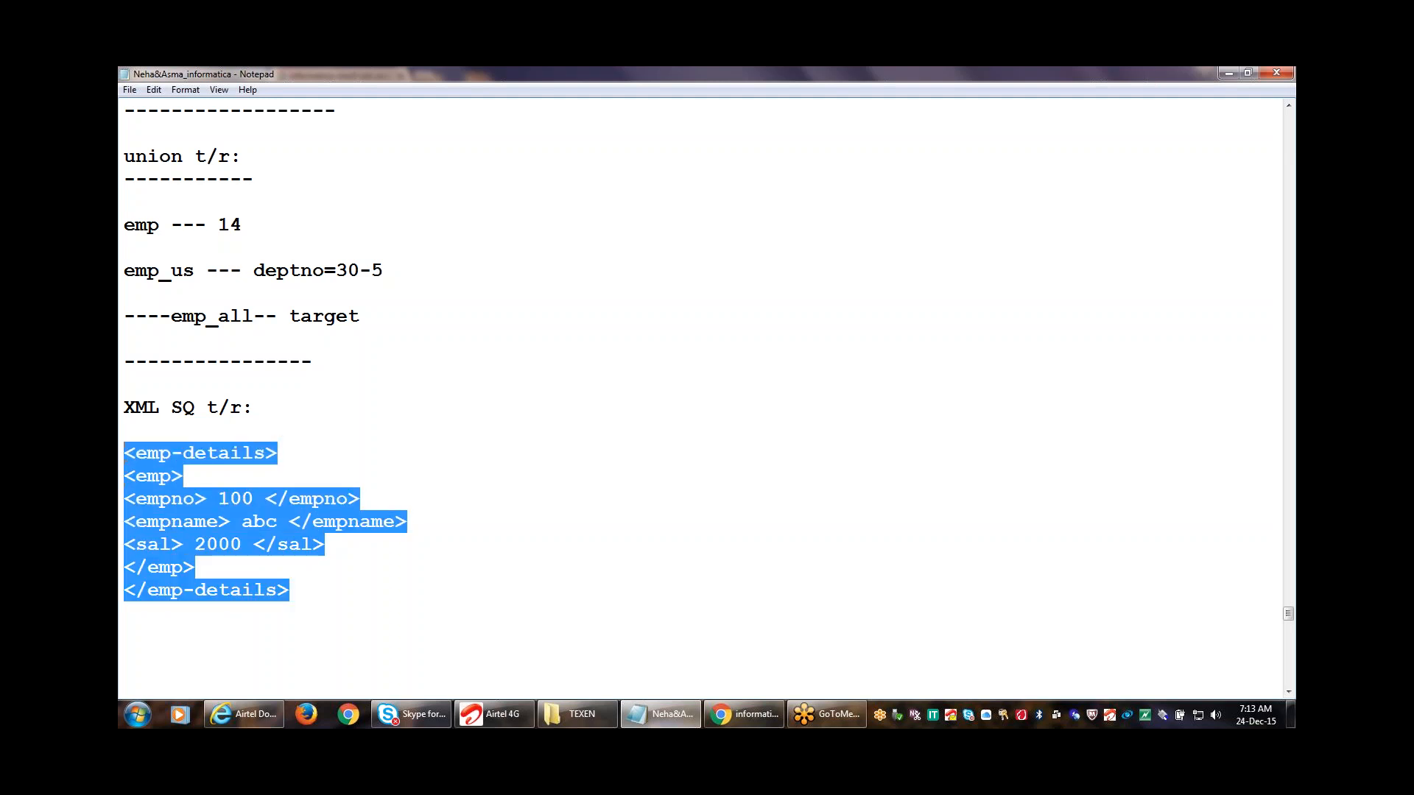
click(330, 567)
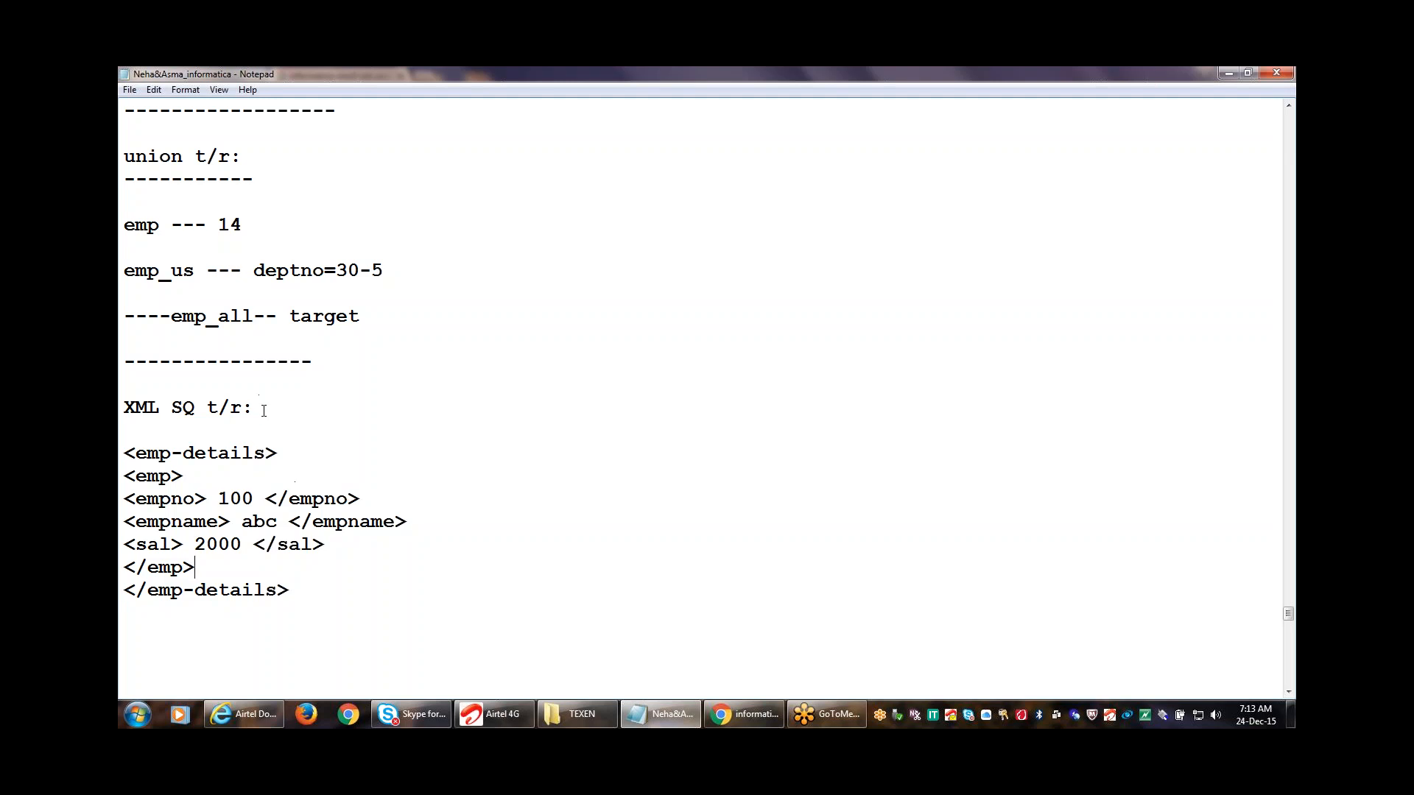
drag(257, 408, 126, 411)
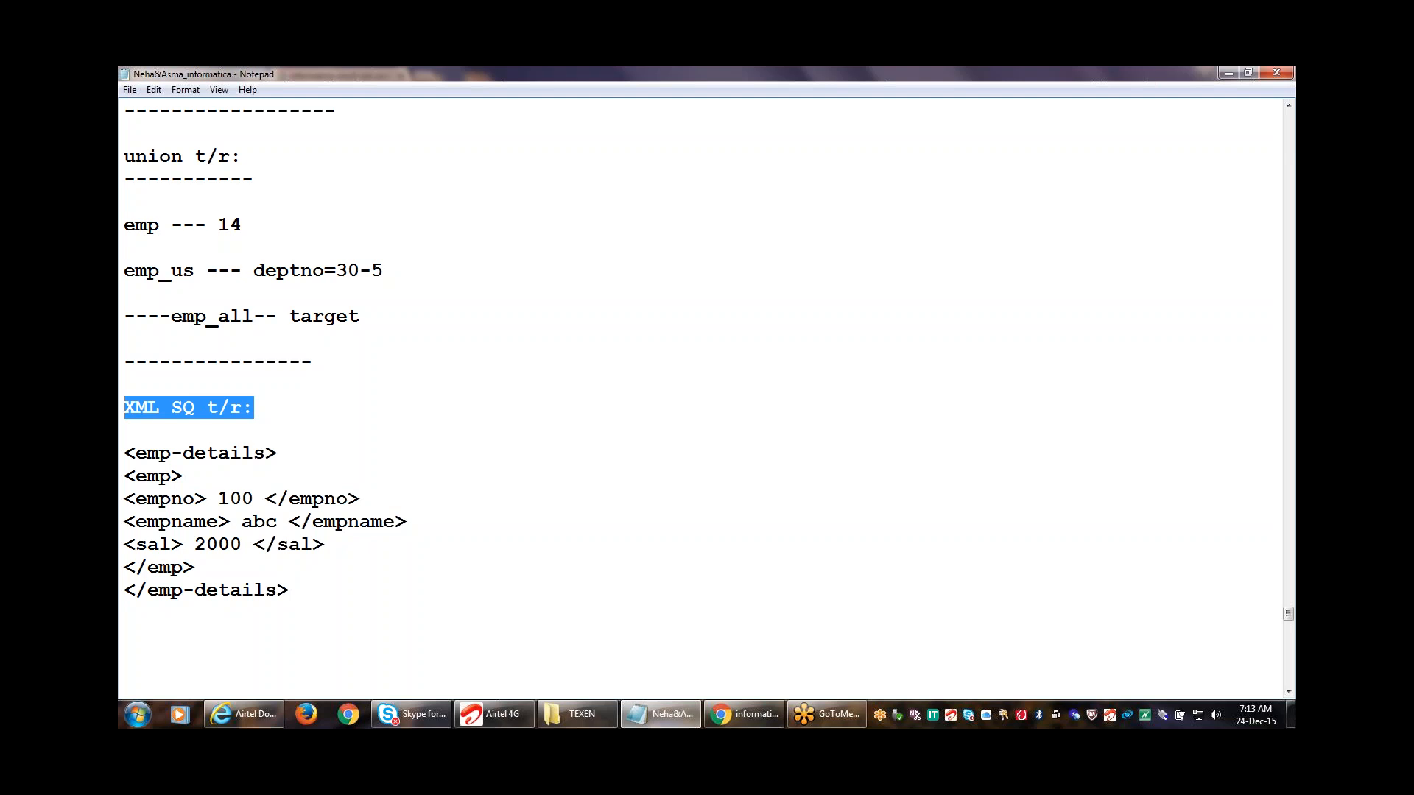
click(363, 592)
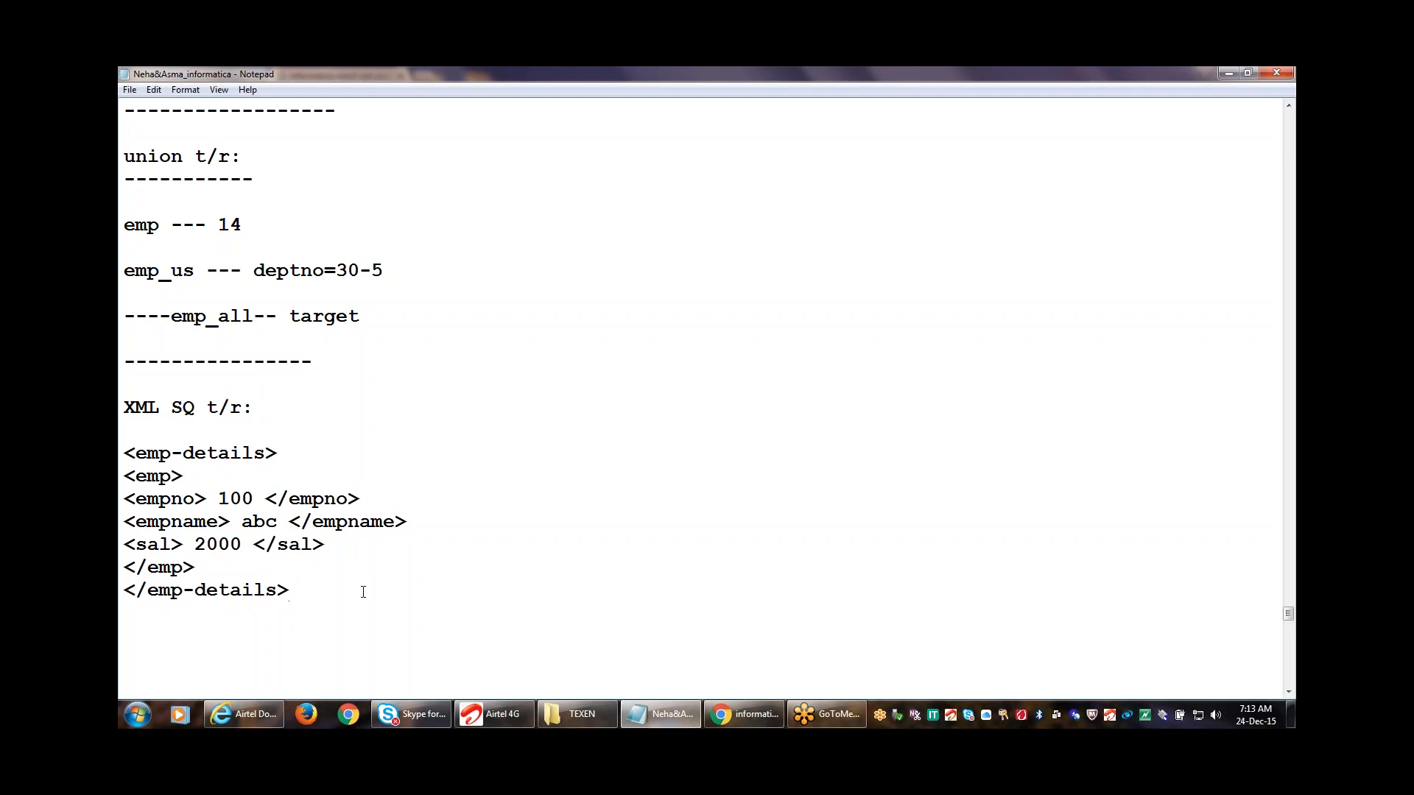
key(Return)
key(Return)
drag(313, 597, 125, 398)
click(168, 454)
drag(290, 590, 125, 451)
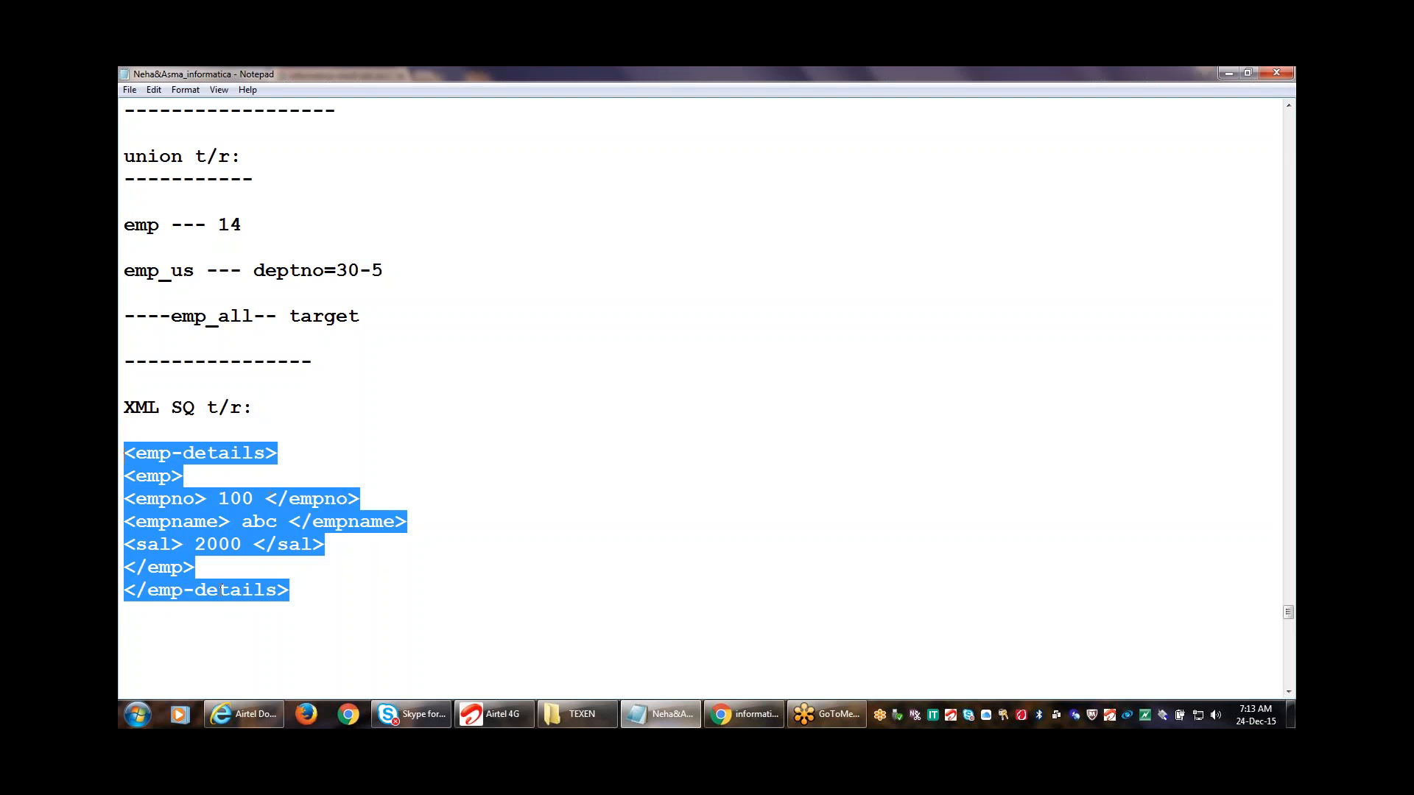
click(344, 592)
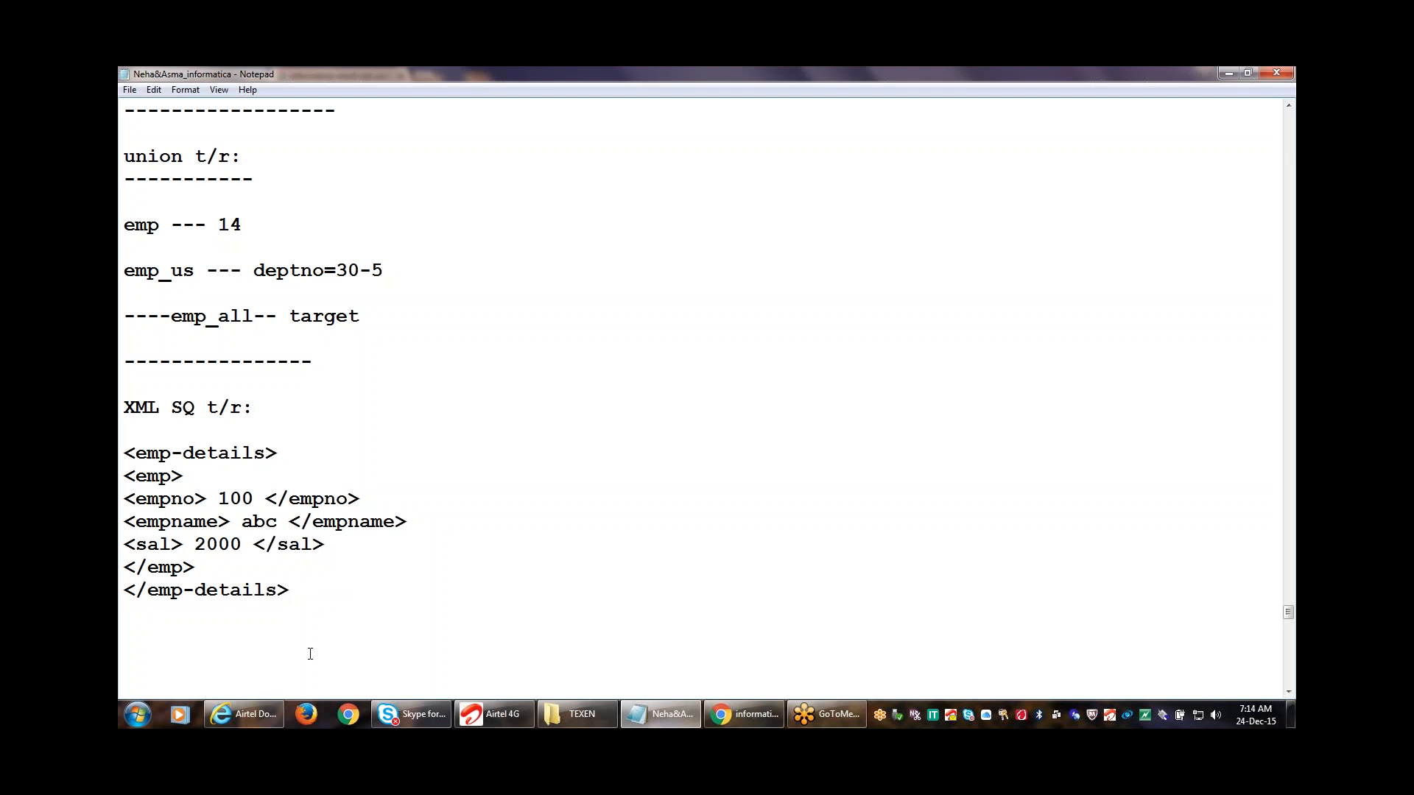
click(301, 610)
key(Return)
key(Return)
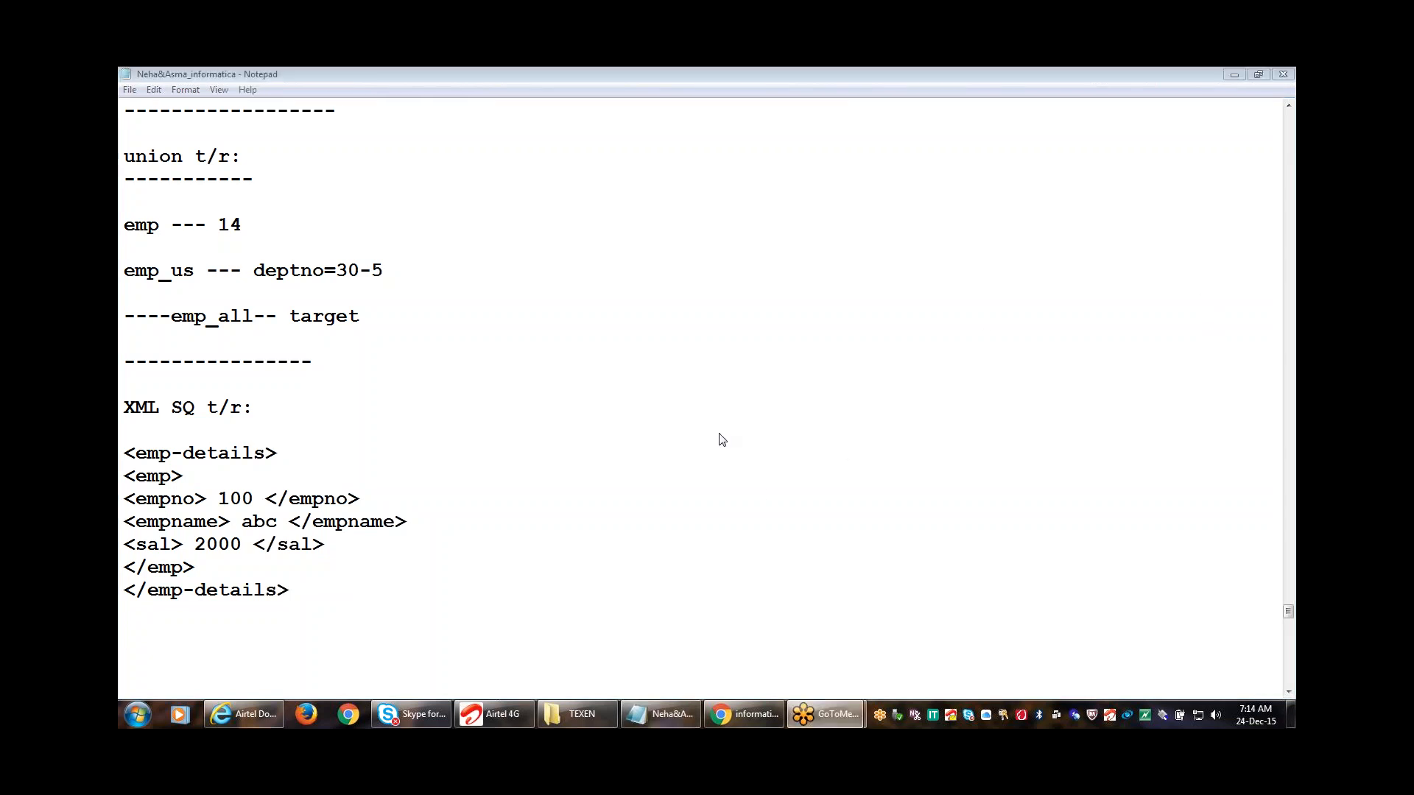
click(661, 714)
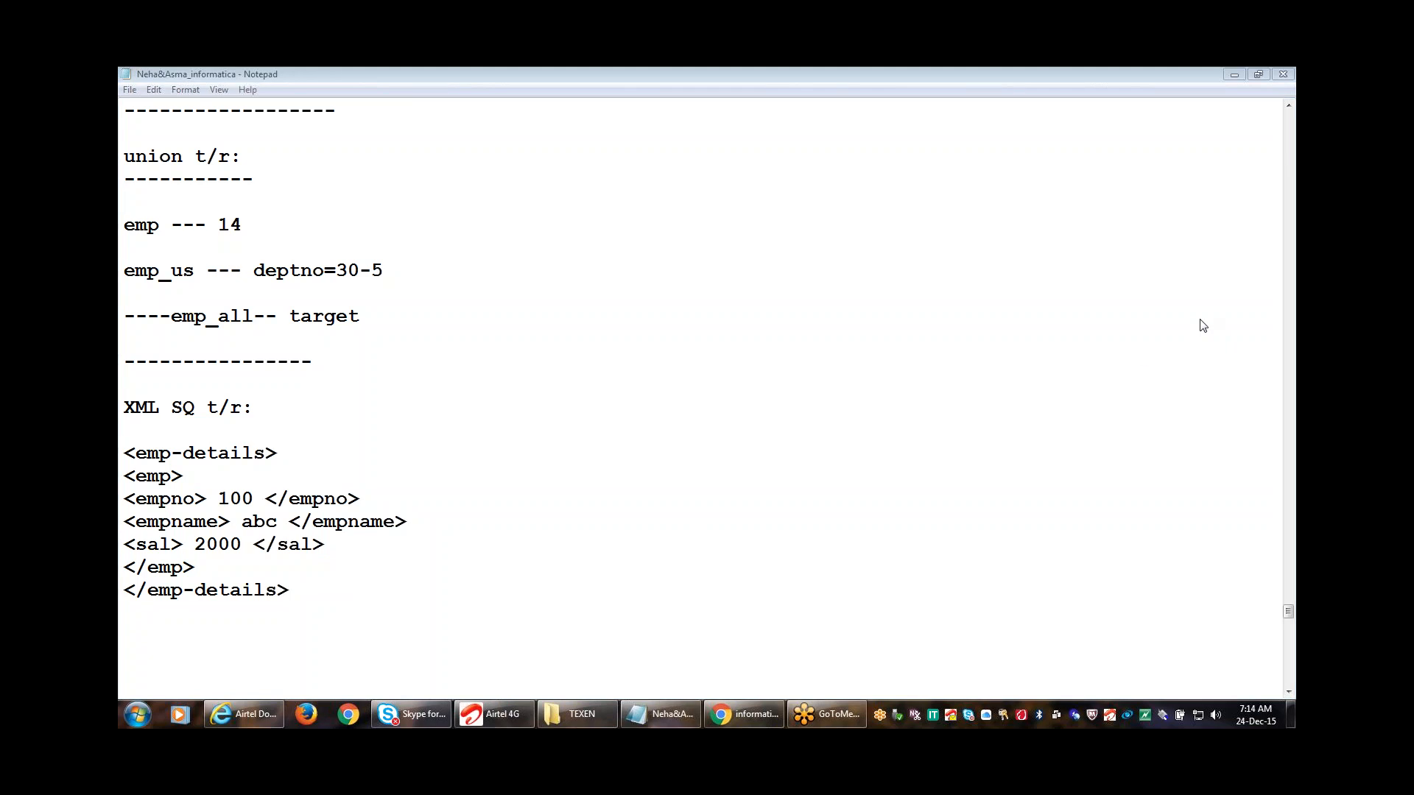
click(740, 446)
click(713, 442)
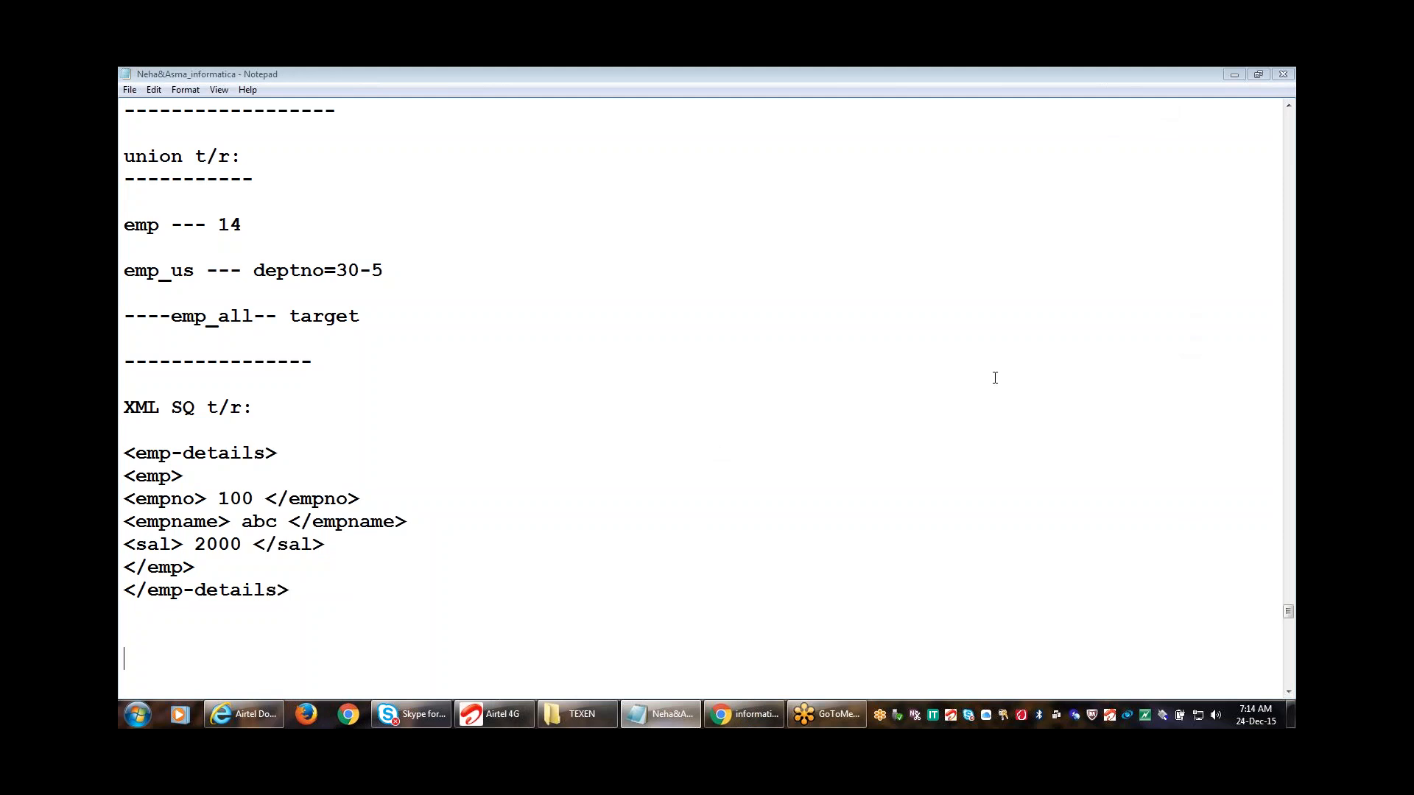
click(1230, 323)
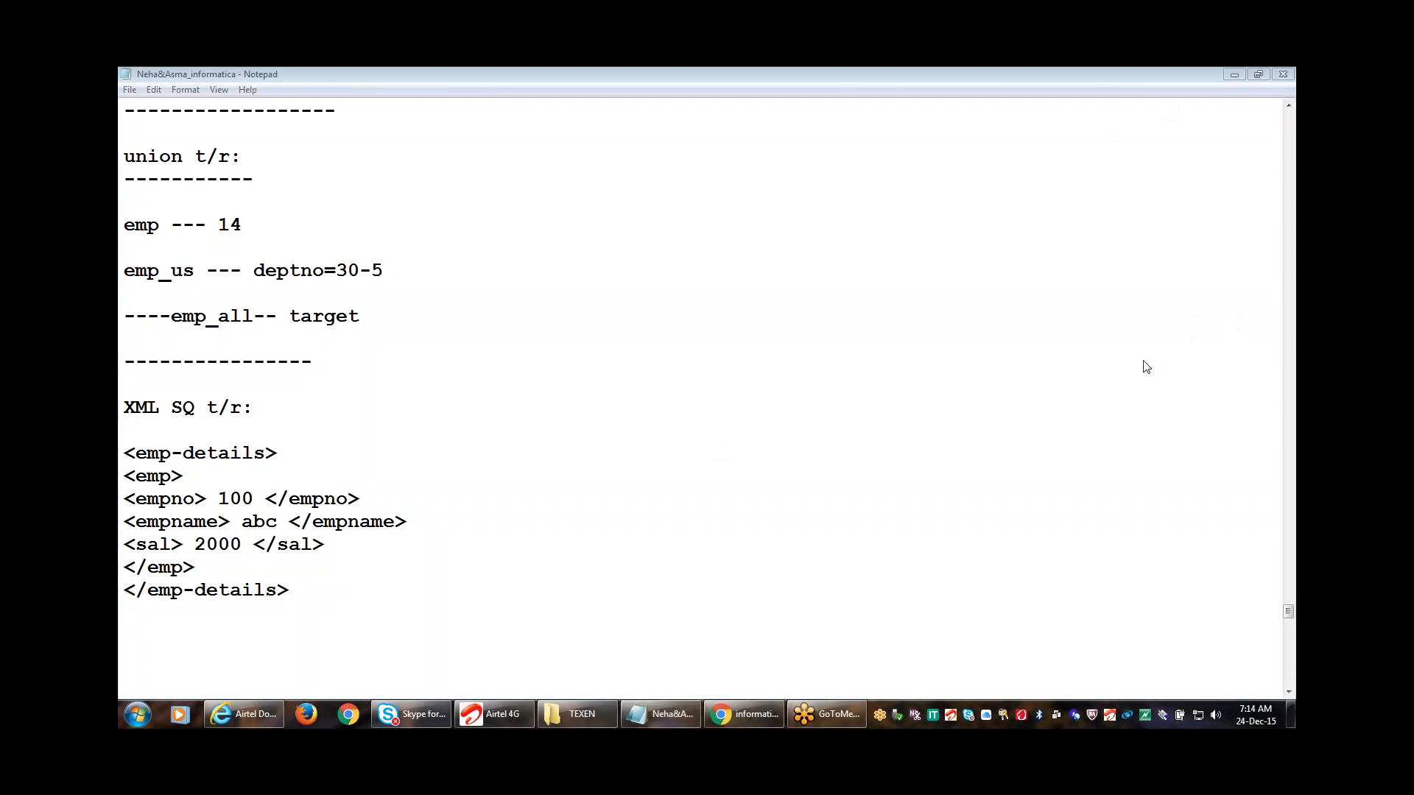
click(1154, 336)
click(1154, 336)
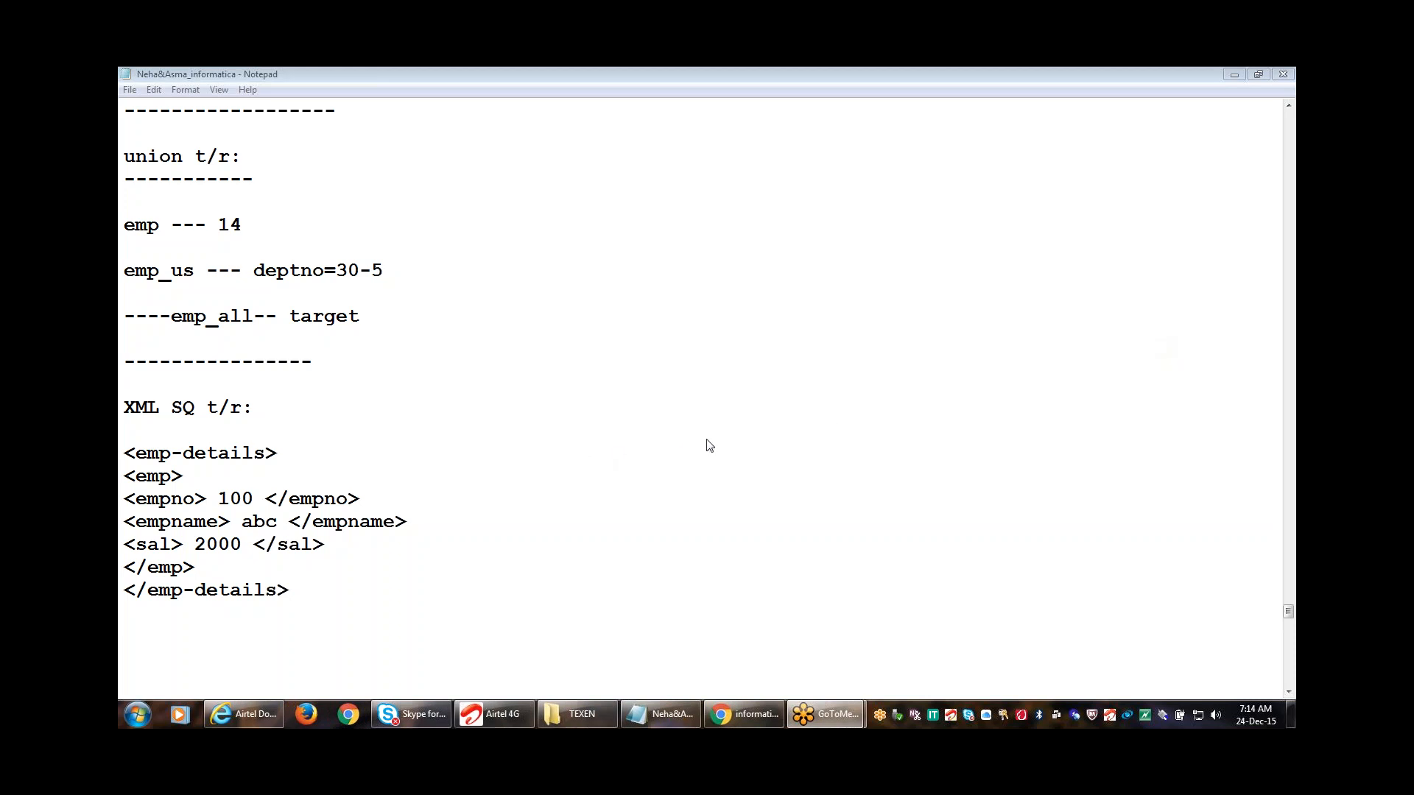
key(alt+Tab)
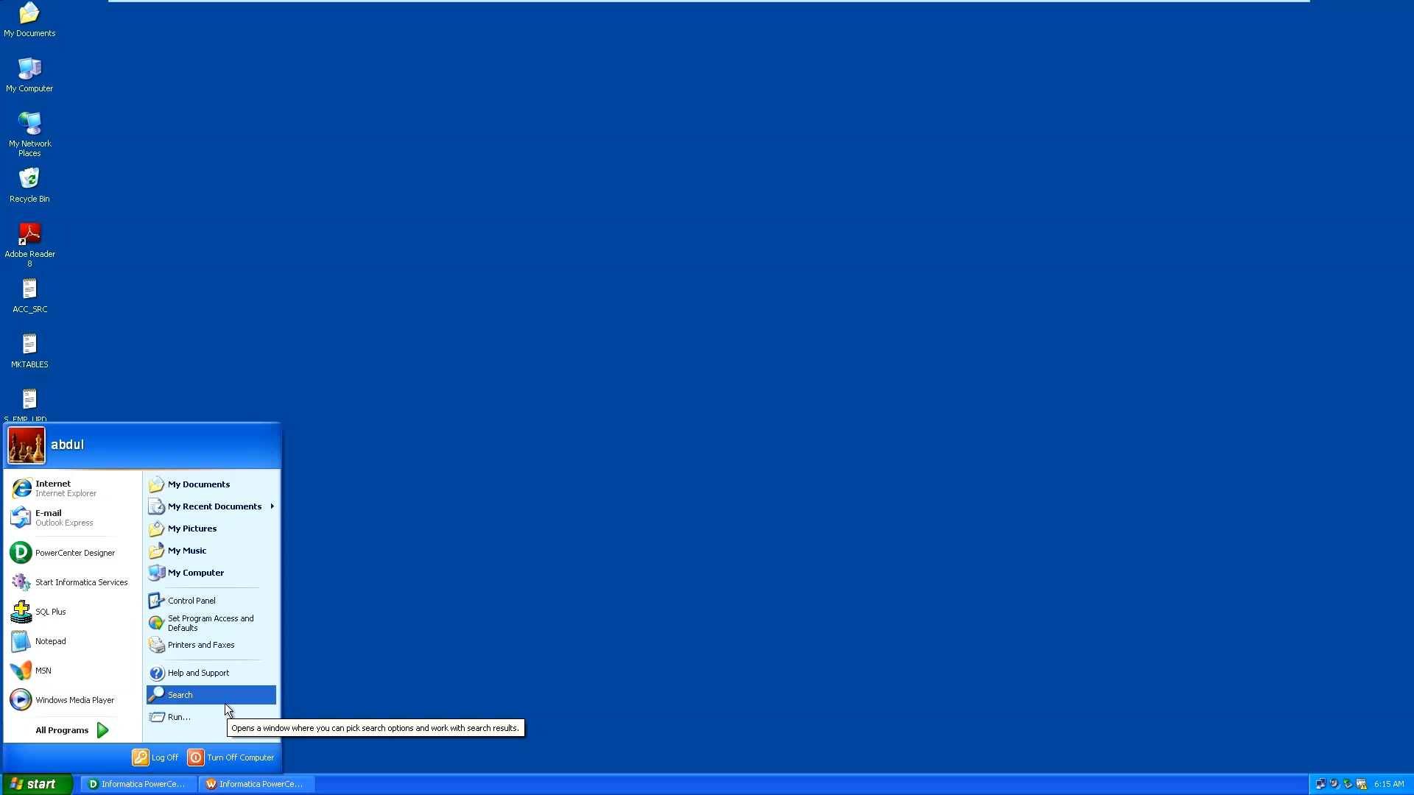
Launch a blank Notepad from Start > All Programs > Accessories and restore it down to a smaller window.
click(58, 732)
mouse_move(174, 539)
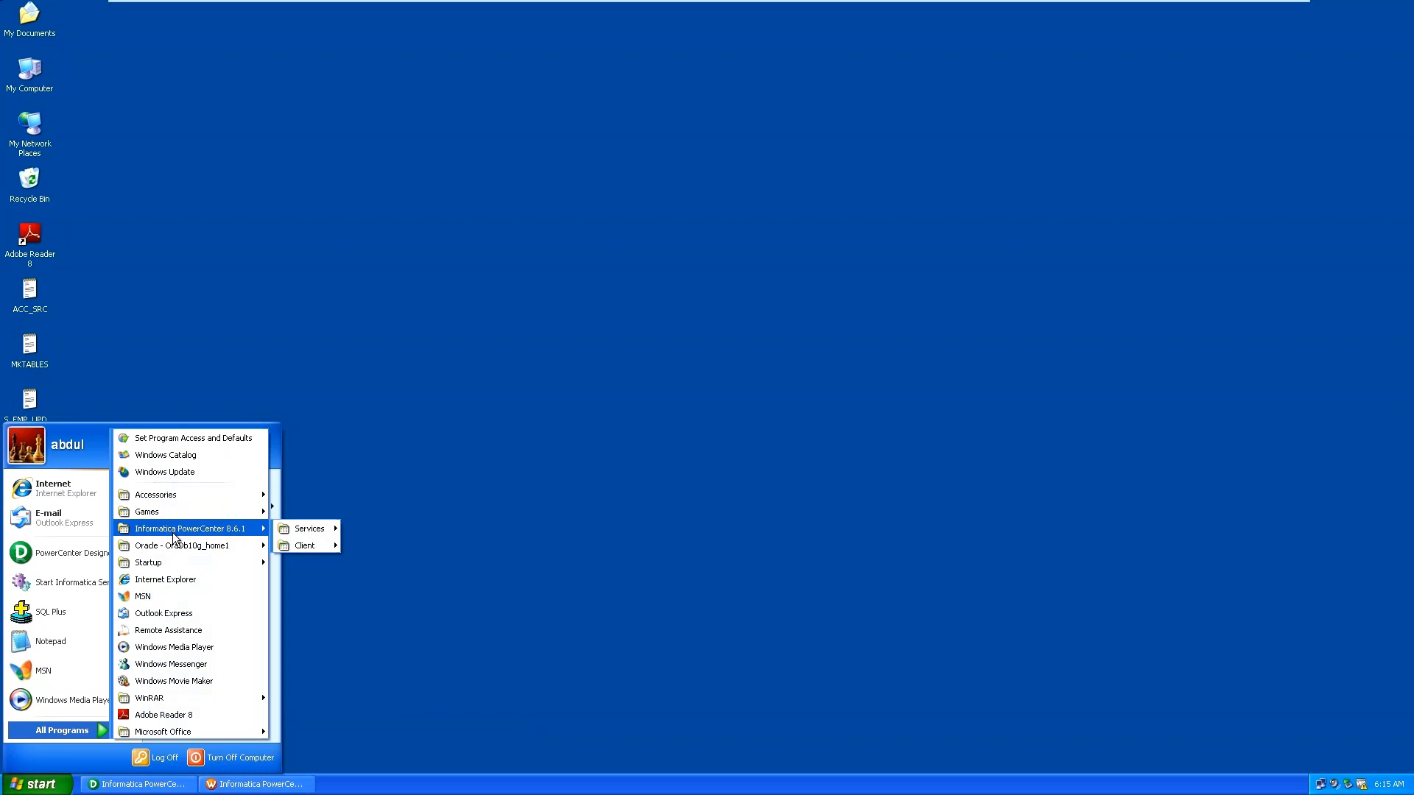
mouse_move(181, 494)
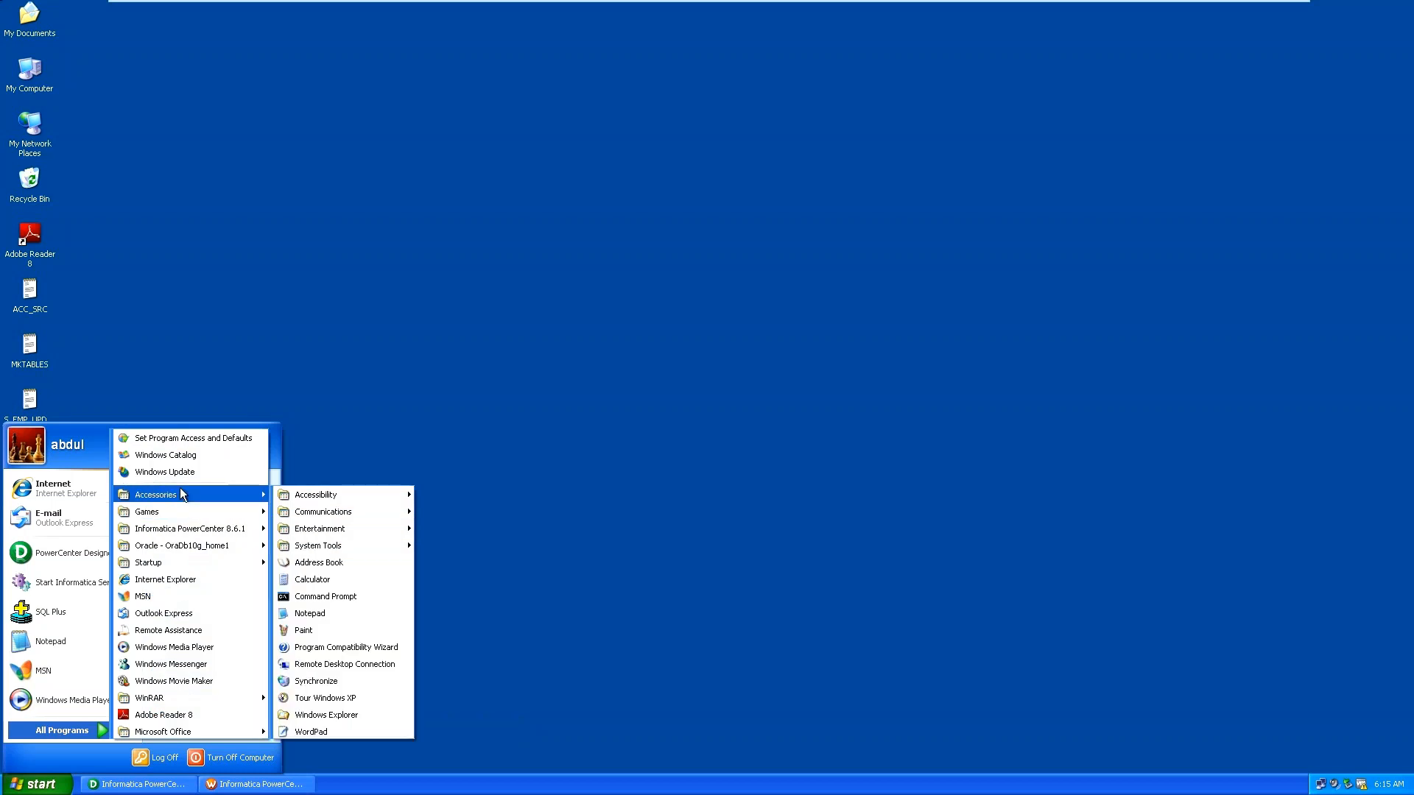
click(324, 615)
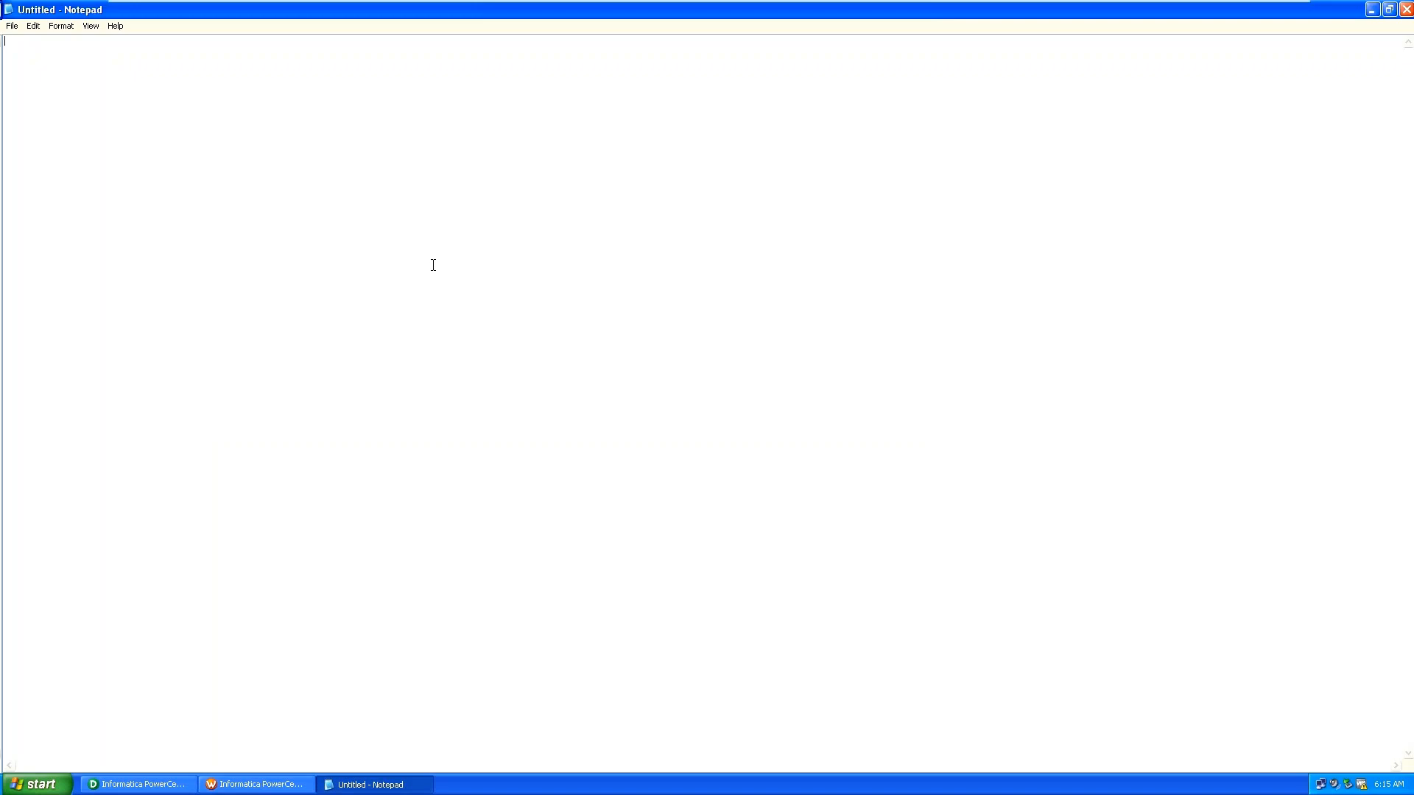
click(1390, 10)
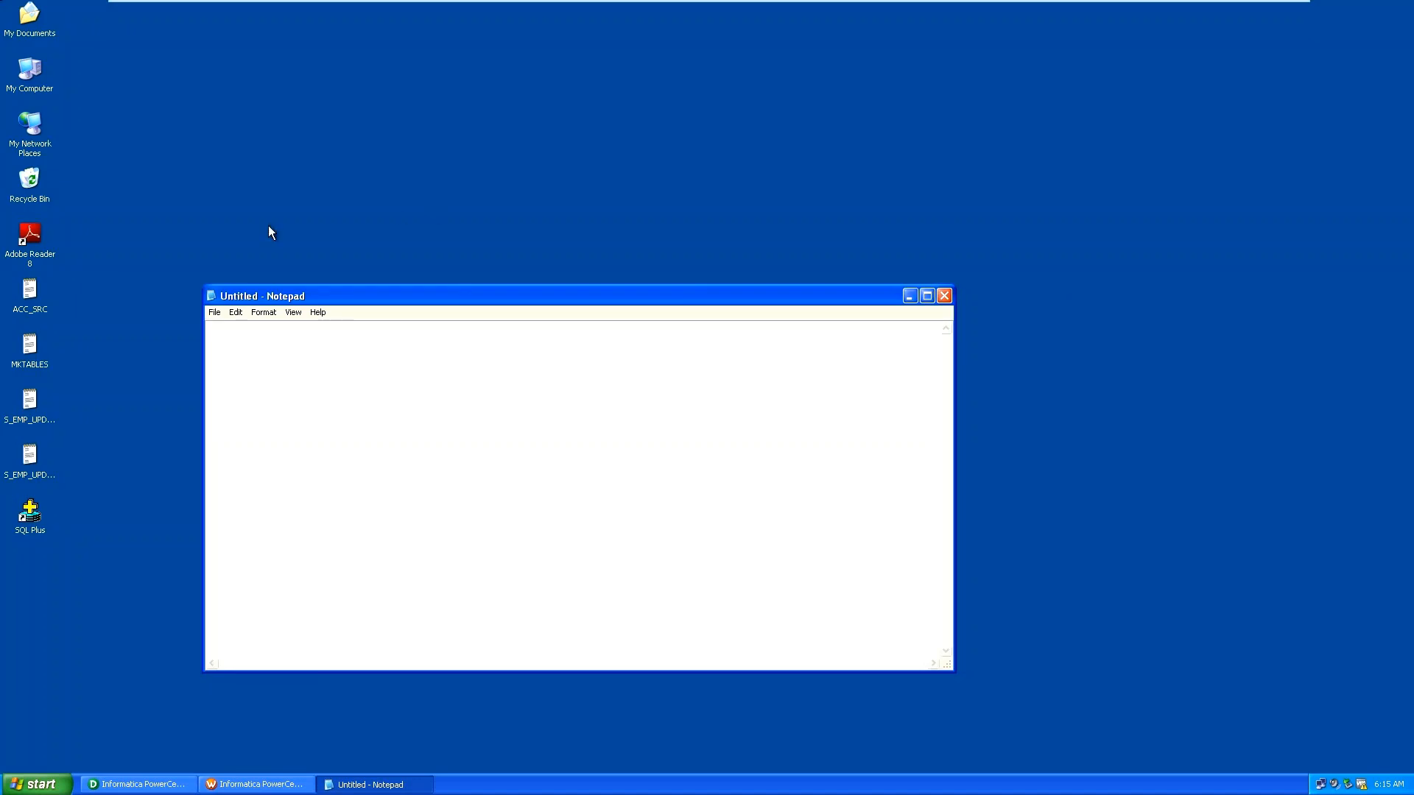
Browse My Documents, My Computer and drive C:, then close those windows and Notepad.
double_click(42, 29)
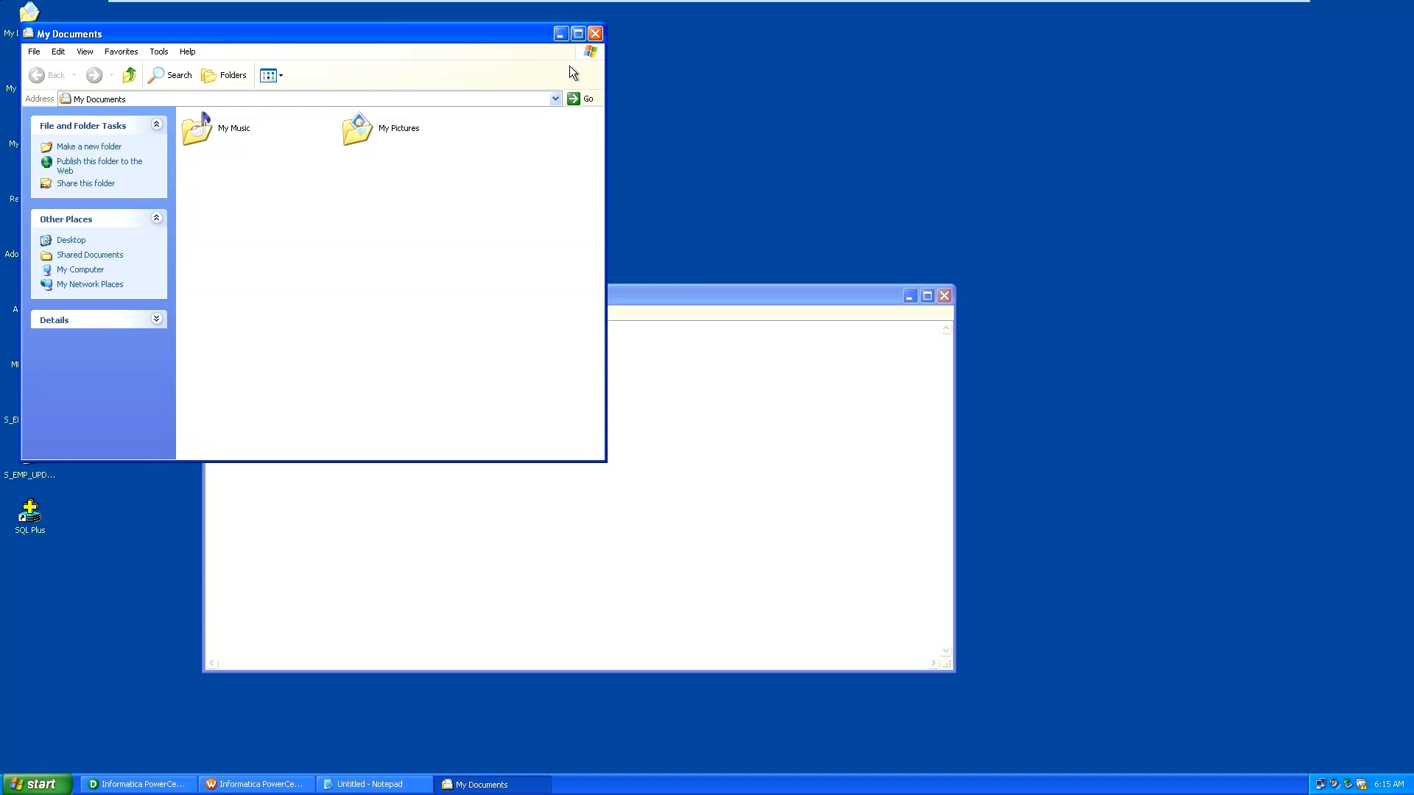
click(595, 34)
click(37, 68)
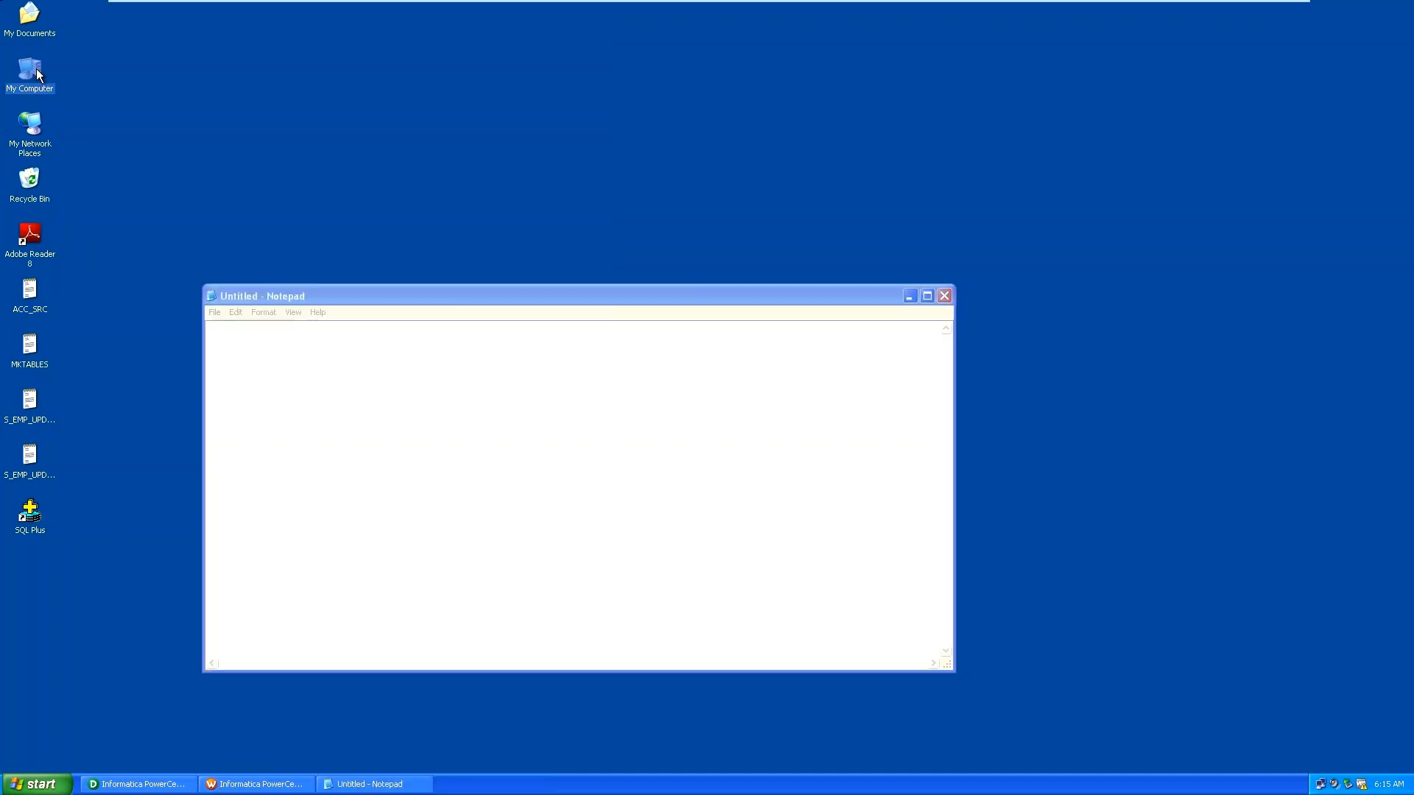
double_click(37, 68)
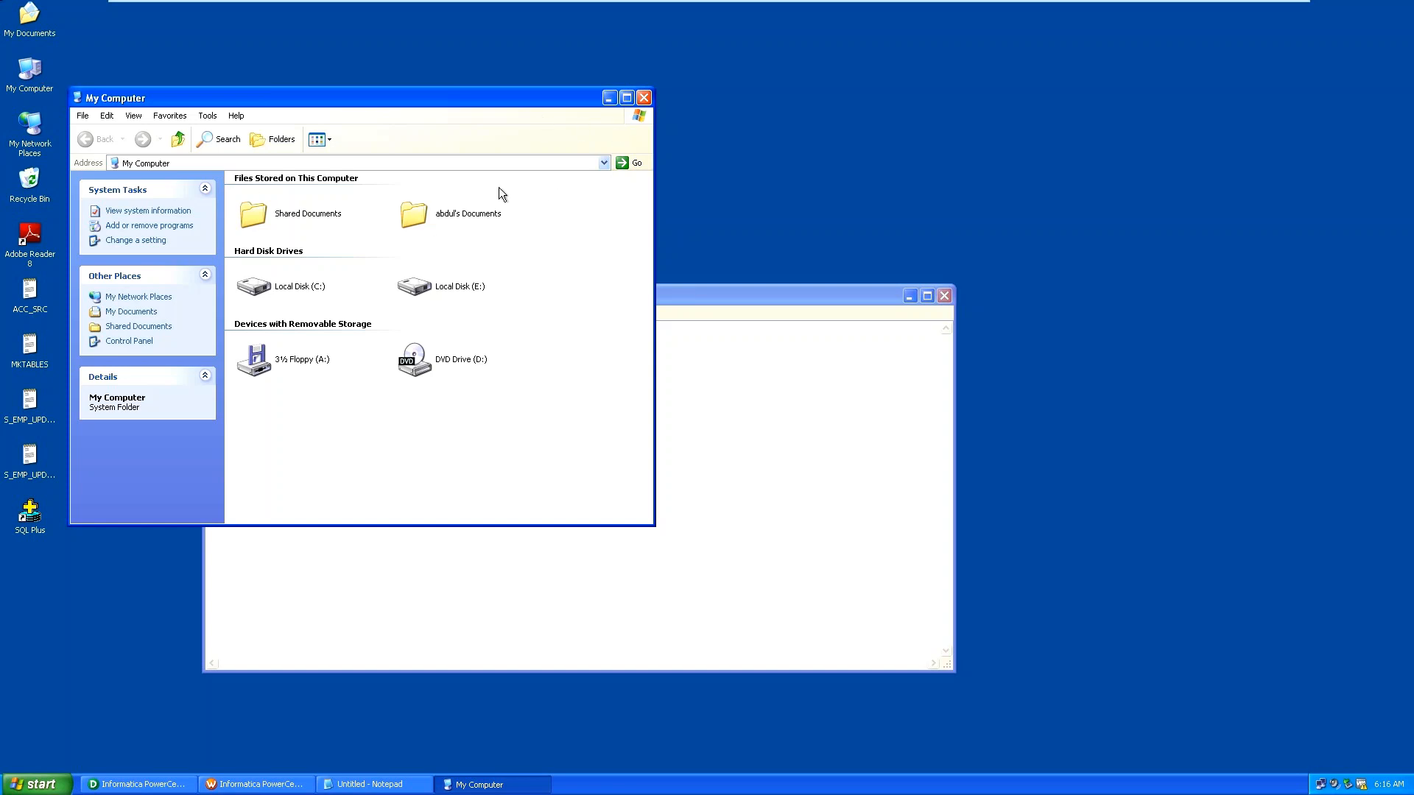
click(625, 98)
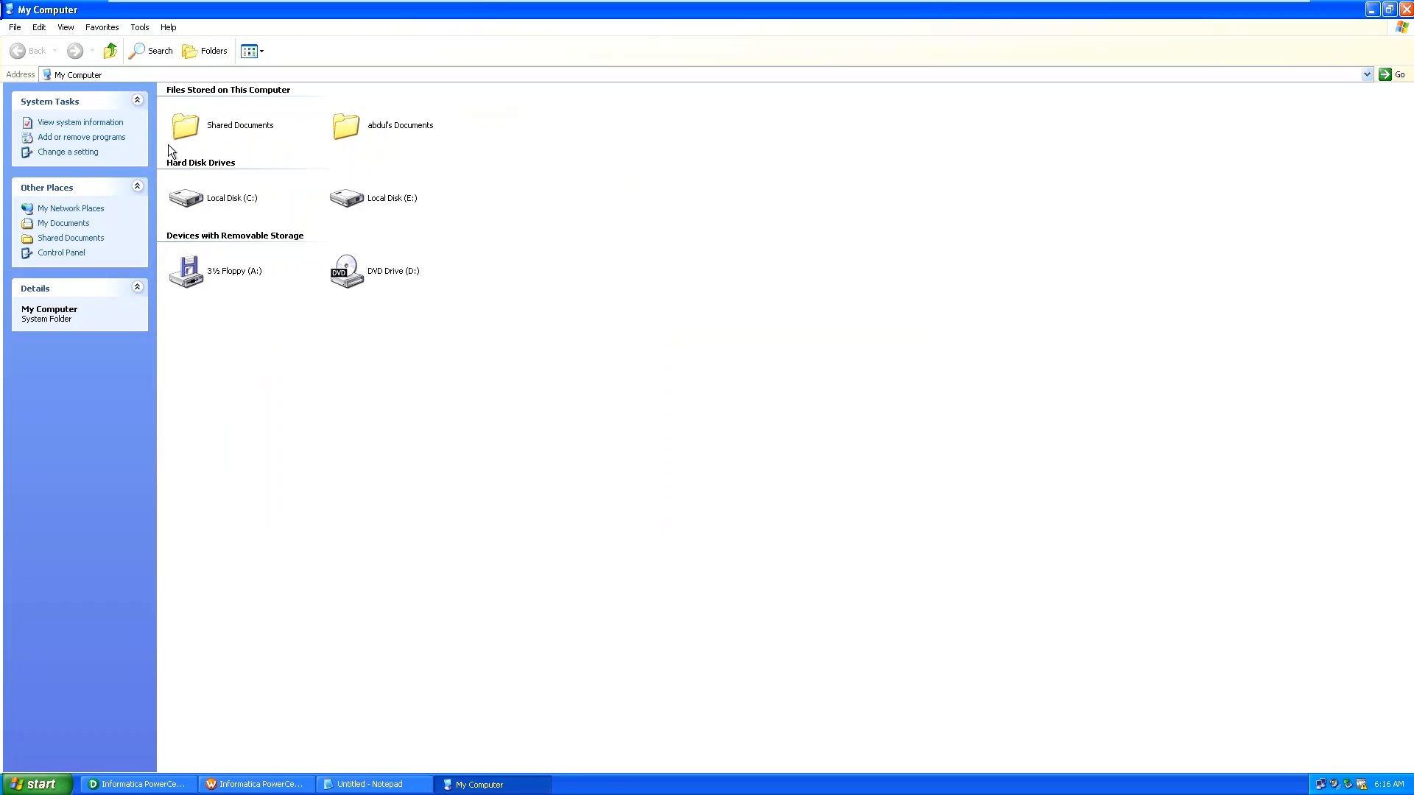
double_click(203, 196)
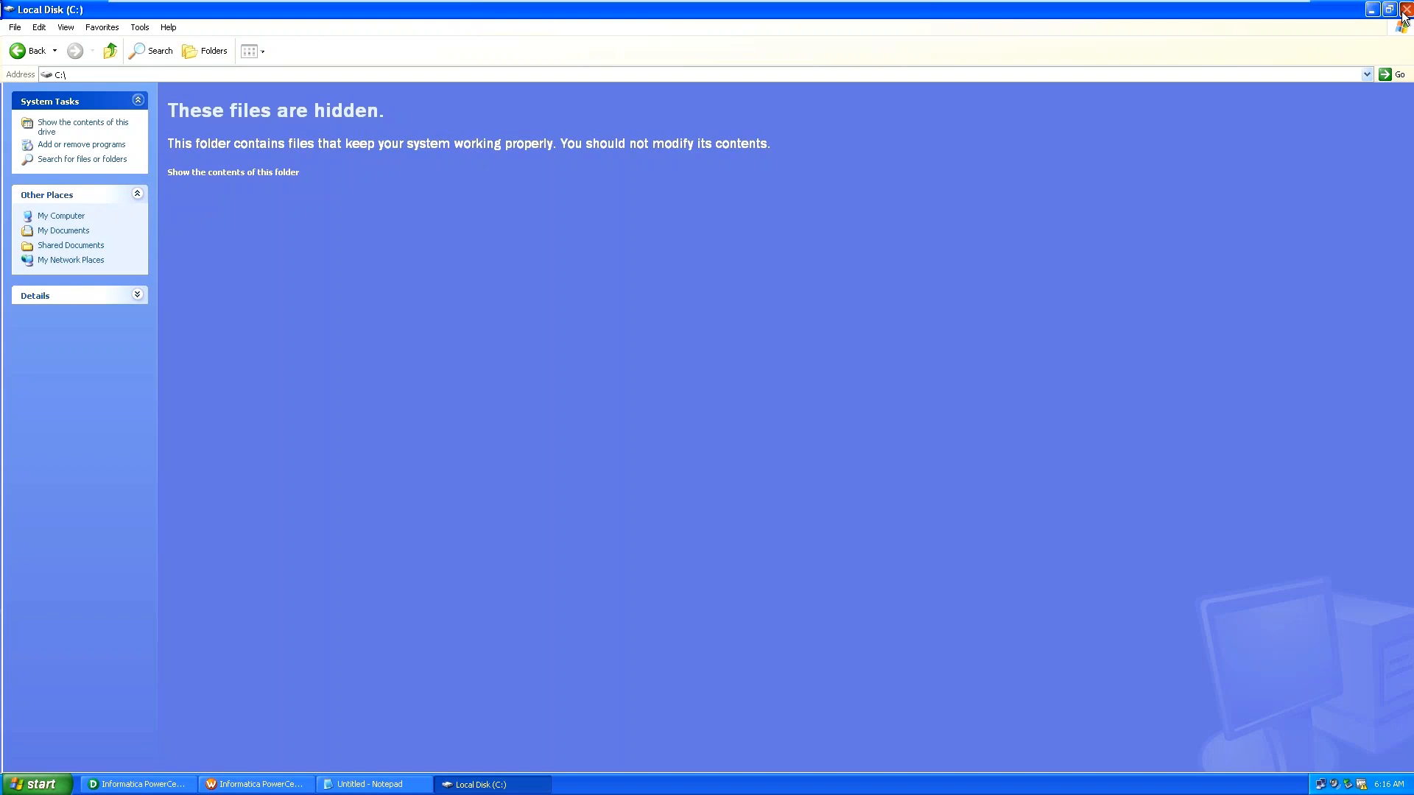
click(1405, 10)
click(950, 291)
Create a new desktop folder named FlatFile and show its window full-screen.
right_click(513, 124)
mouse_move(559, 192)
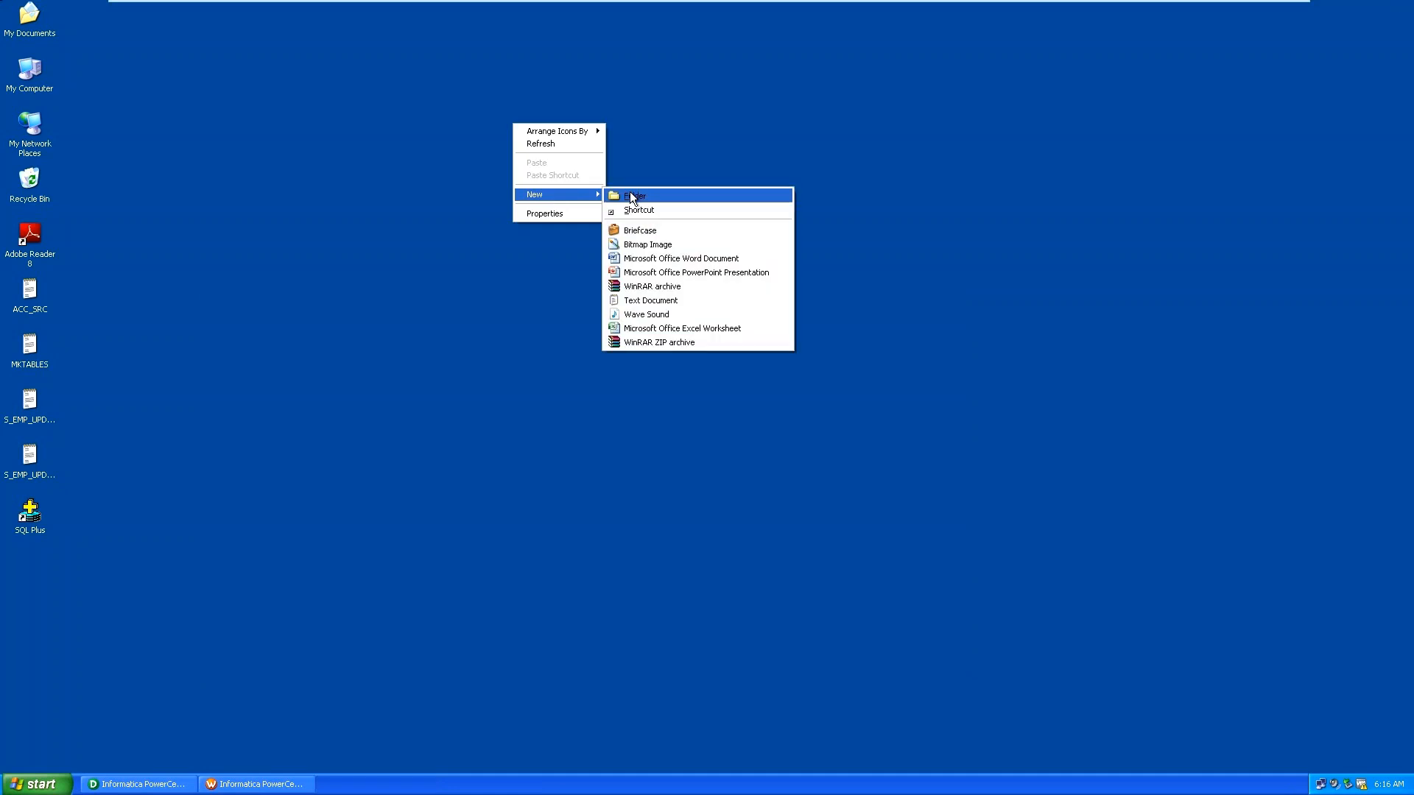
click(630, 195)
text(Fl)
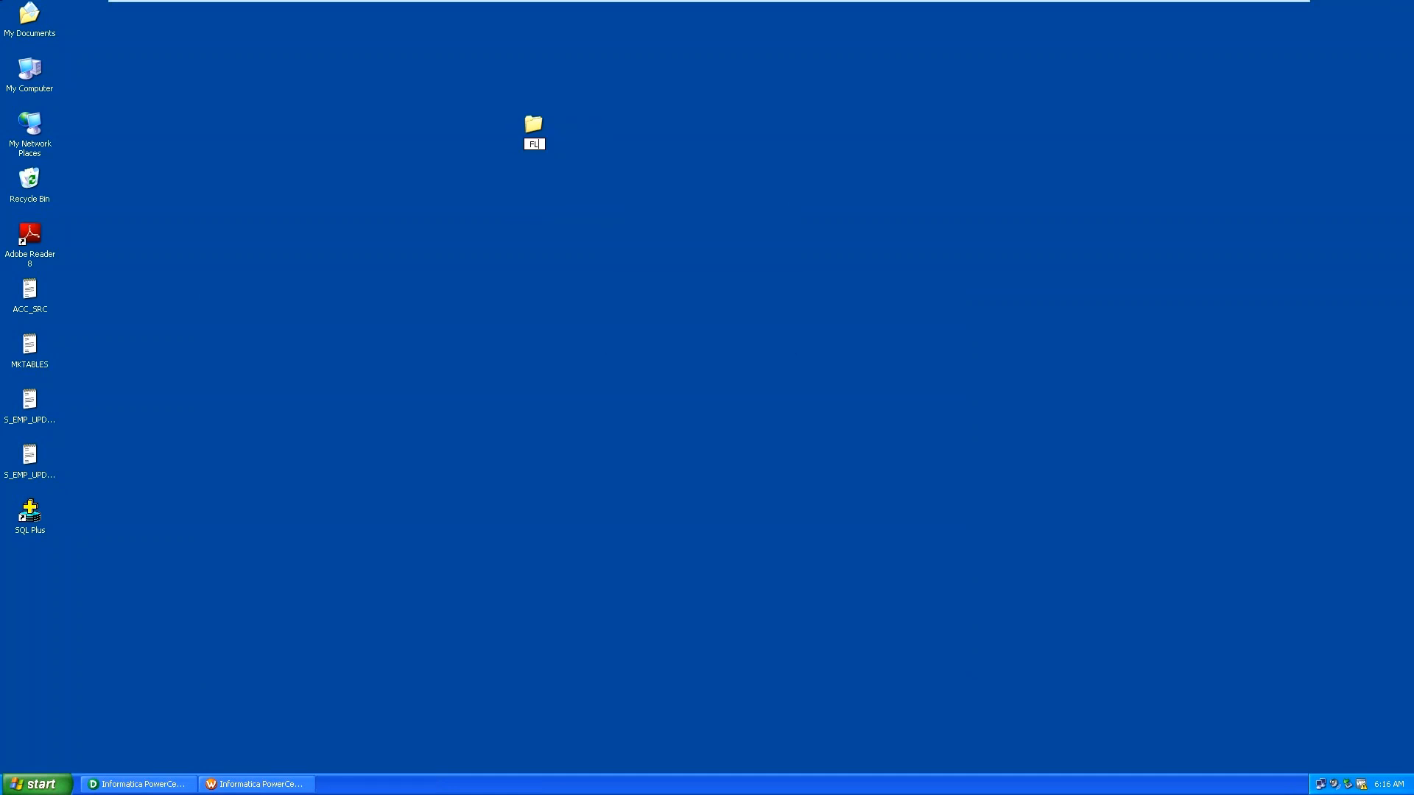
text(atFile)
key(Return)
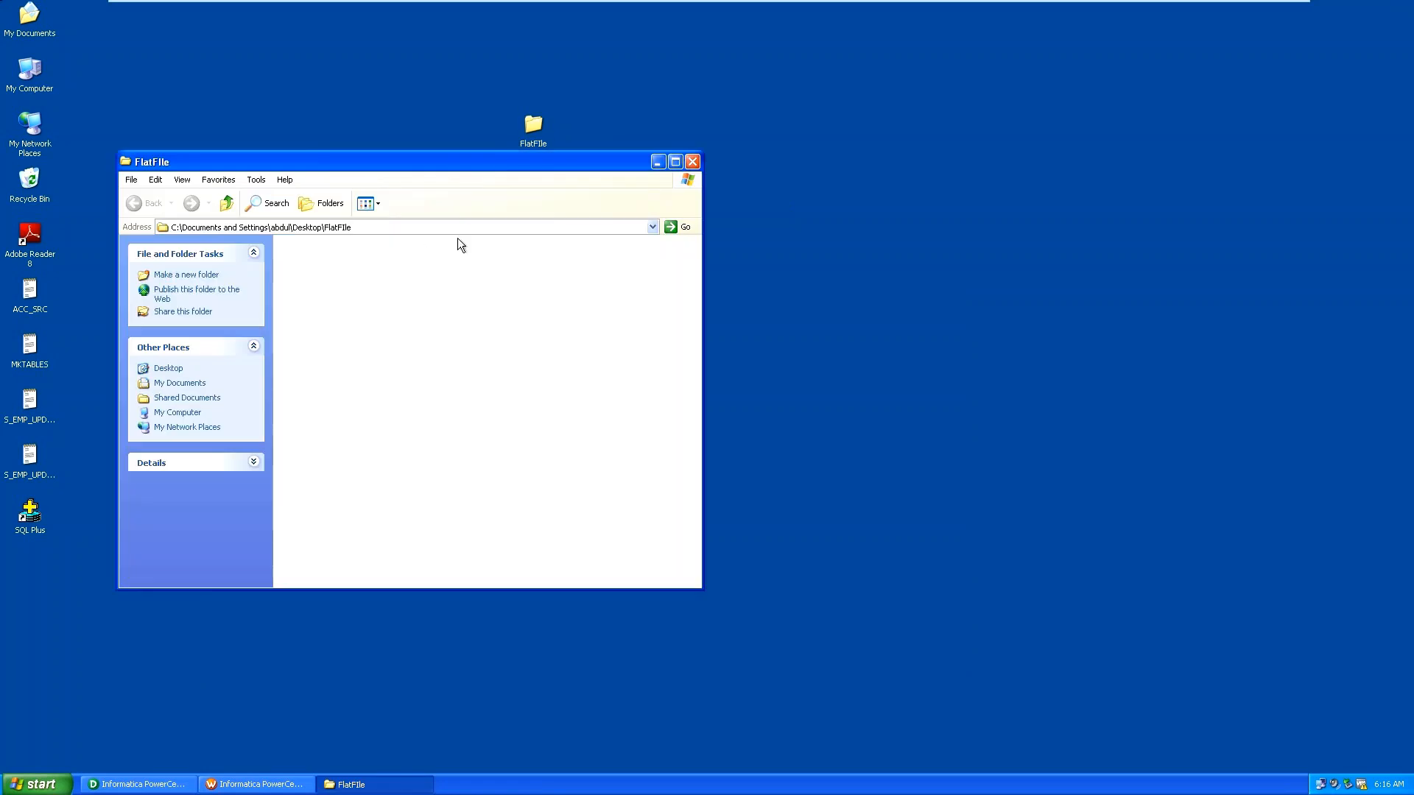
right_click(456, 262)
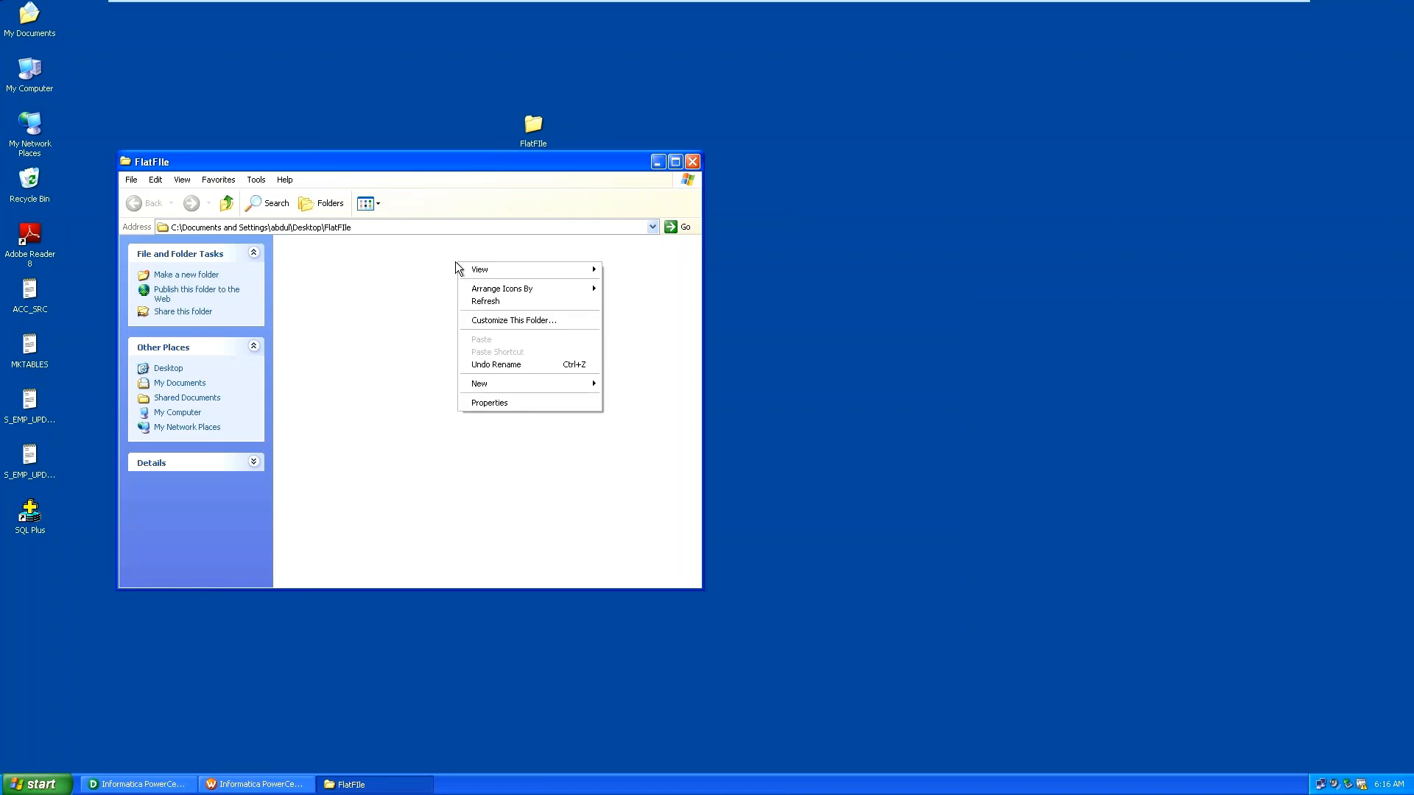
click(511, 301)
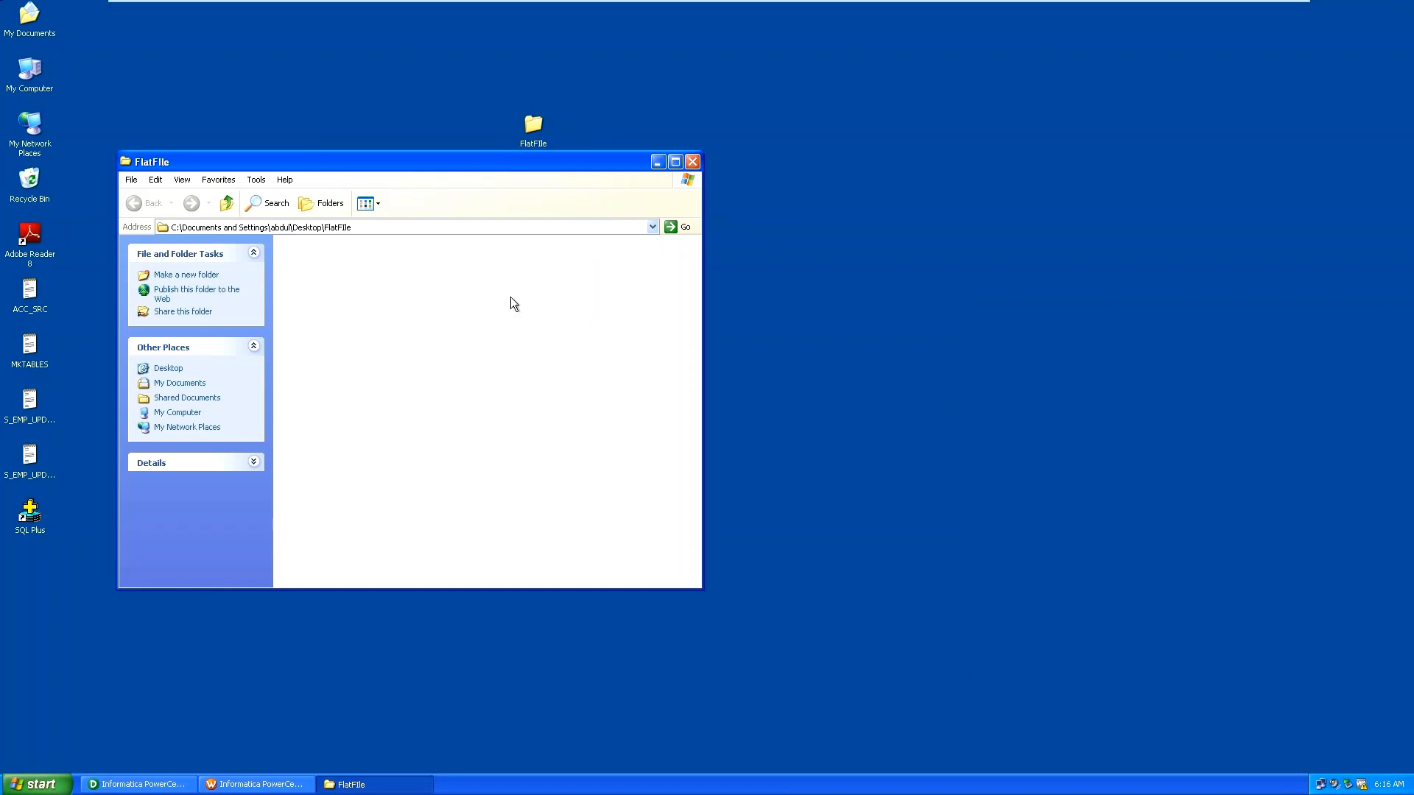
click(672, 163)
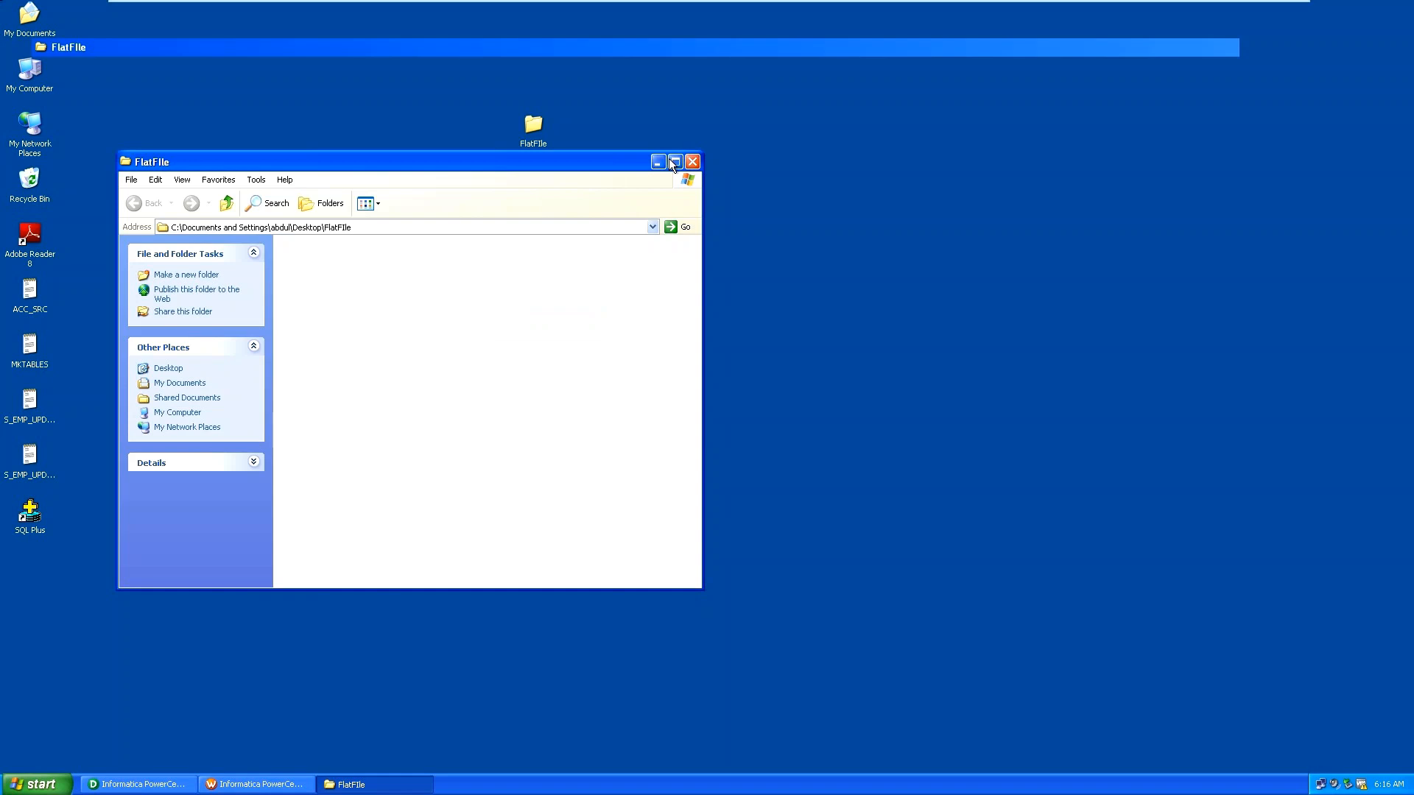
Add a new text document in FlatFile and name it customer.
right_click(335, 259)
mouse_move(413, 380)
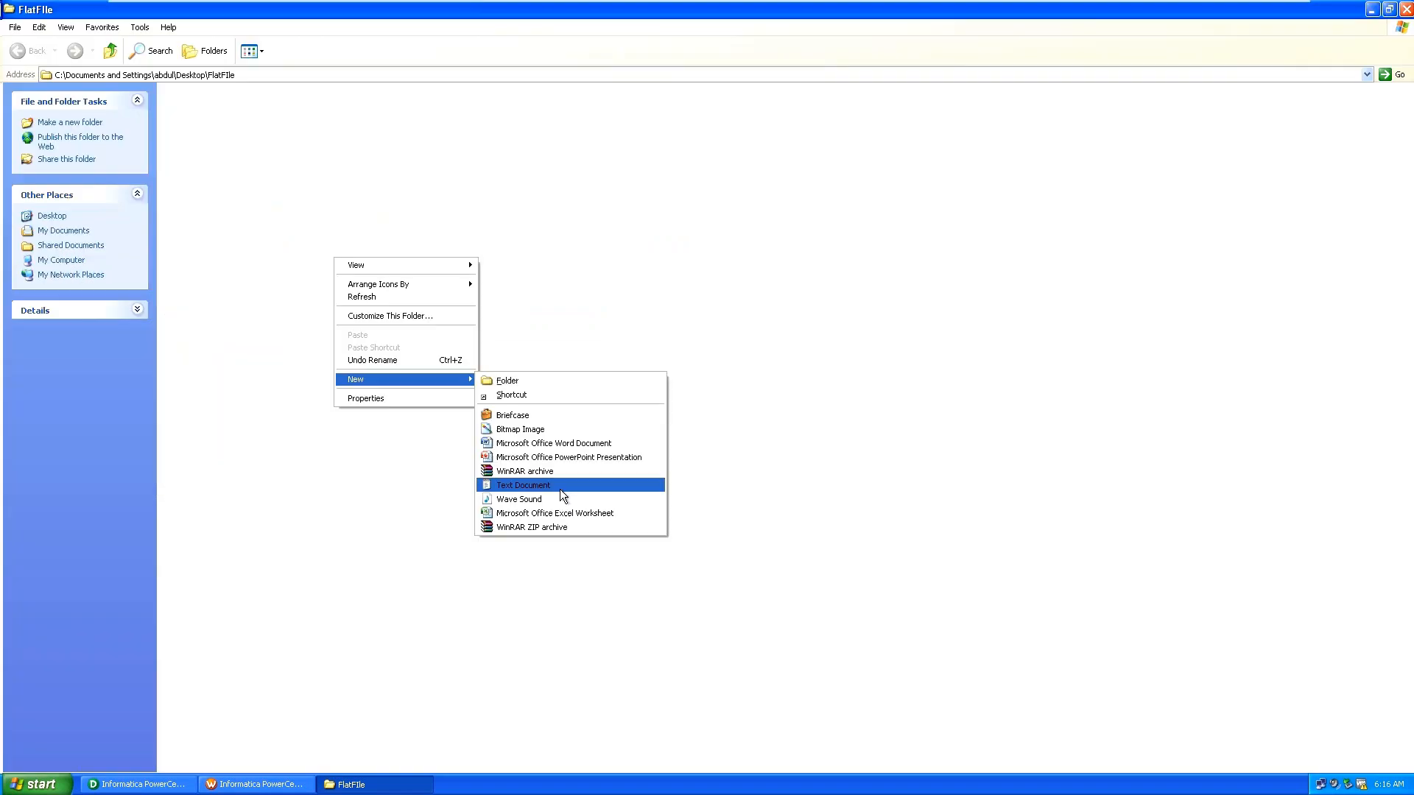
click(523, 485)
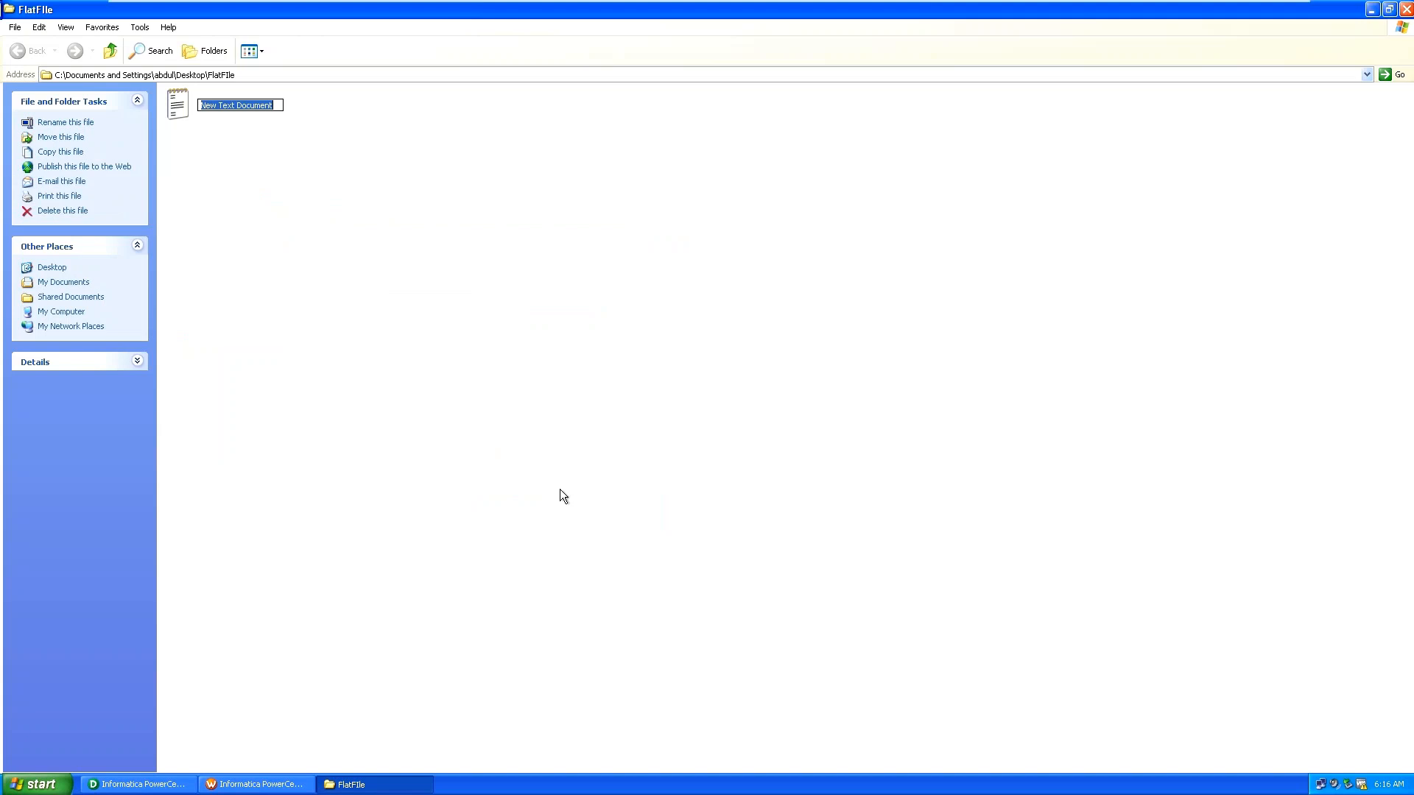
text(xml source qualifier)
key(BackSpace)
key(BackSpace)
key(BackSpace)
key(BackSpace)
key(BackSpace)
key(BackSpace)
key(BackSpace)
key(BackSpace)
key(BackSpace)
key(BackSpace)
key(BackSpace)
key(BackSpace)
key(BackSpace)
key(BackSpace)
key(BackSpace)
key(BackSpace)
key(BackSpace)
key(BackSpace)
key(BackSpace)
key(BackSpace)
text(customer)
key(Return)
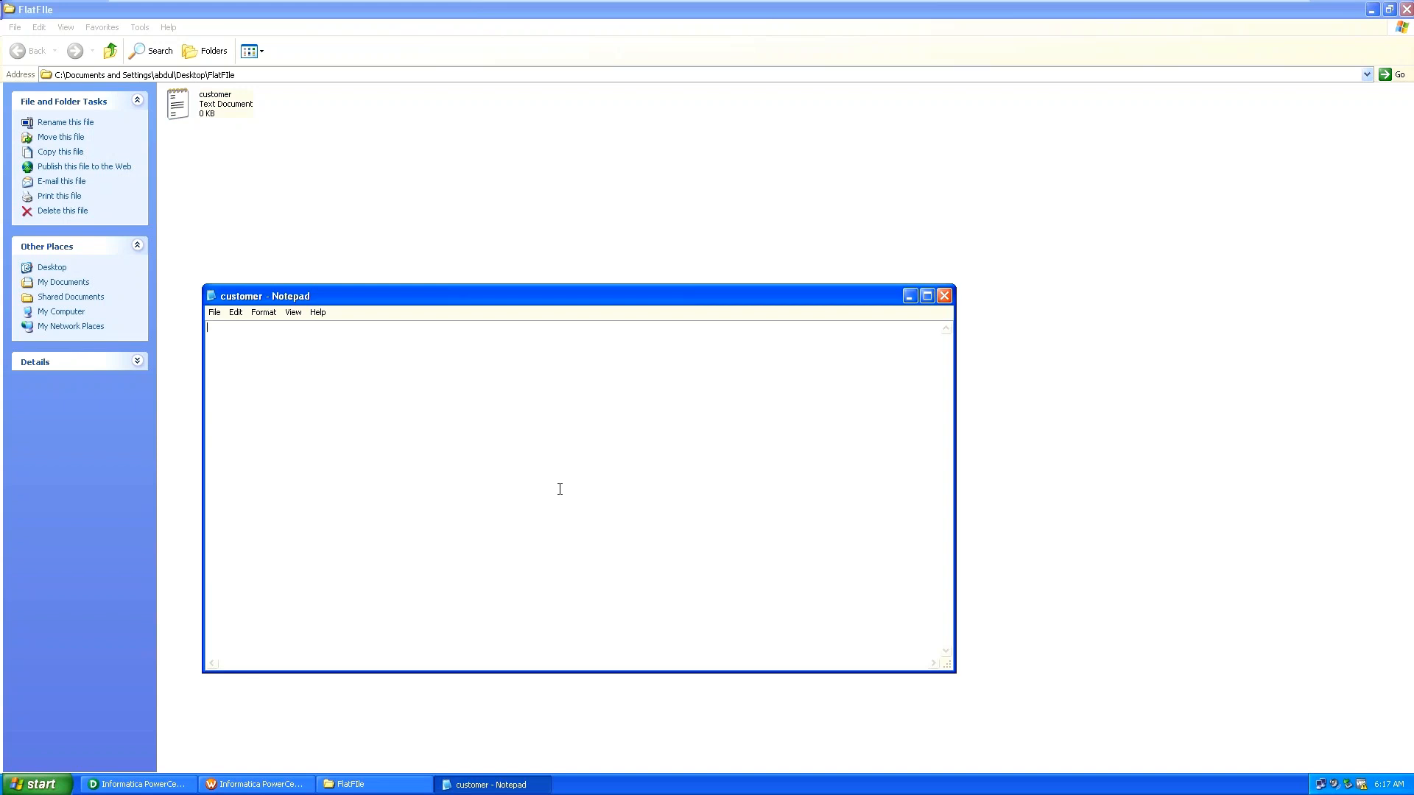
Type the emp-details XML with empno 100, empname abc, sal 2000, then select the emp block.
text(<emp-details> <emp> <empno>100<emp)
key(BackSpace)
key(BackSpace)
text(/empno?>)
key(Return)
text(<emp)
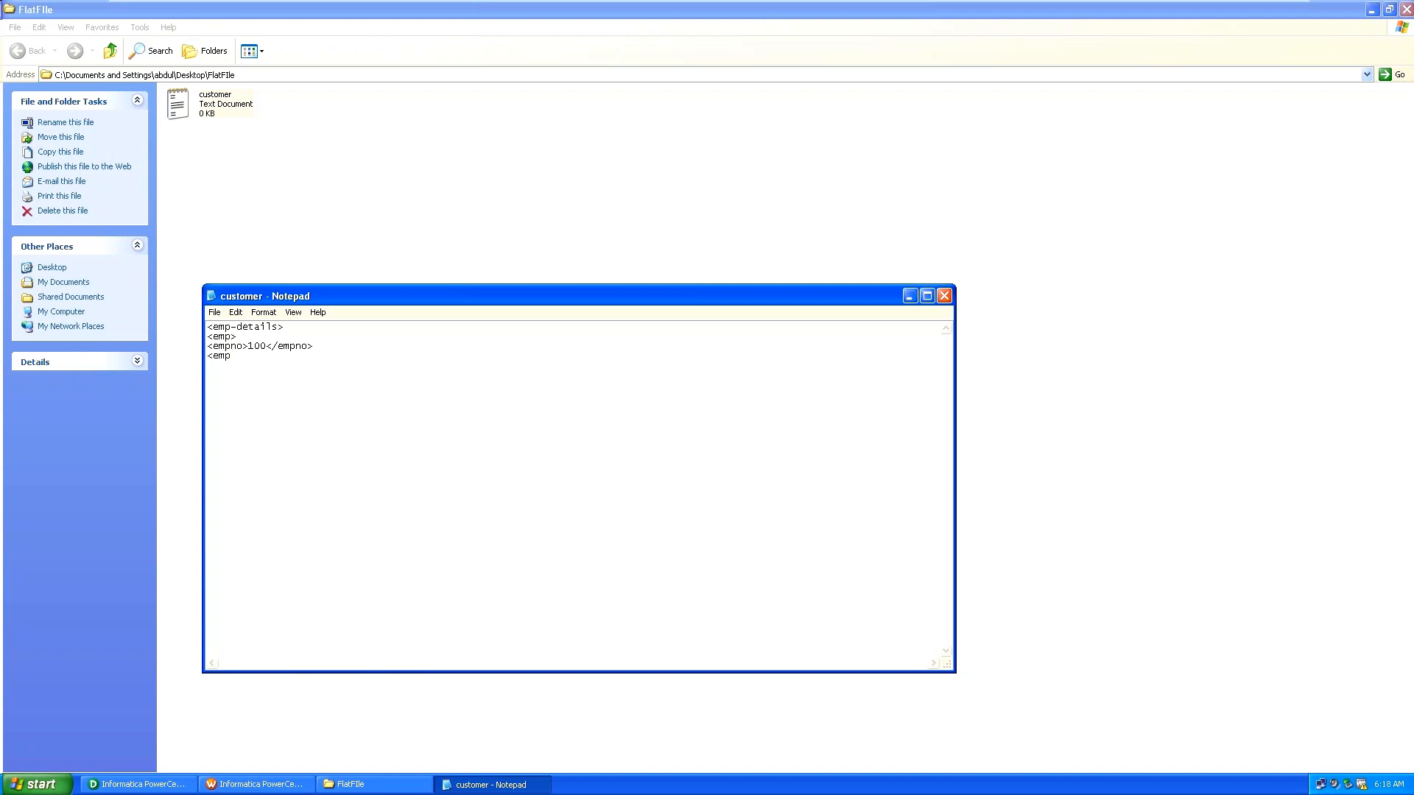
text(name>)
text(ab)
text(c</empname> )
text(<sal>)
text(200)
text(0</sal)
text(>)
key(Return)
text(</emp)
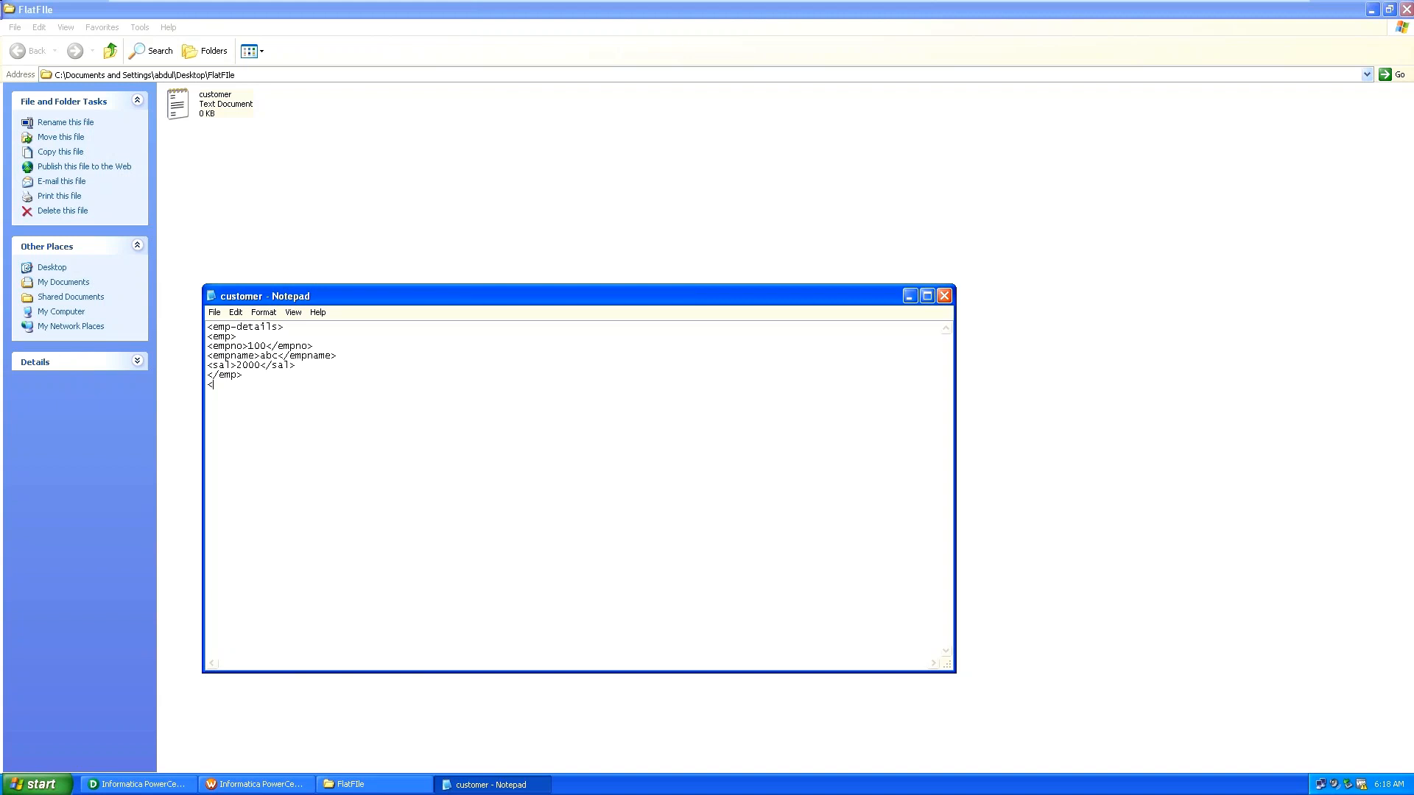
text(p-details>)
drag(205, 337, 279, 375)
key(ctrl+c)
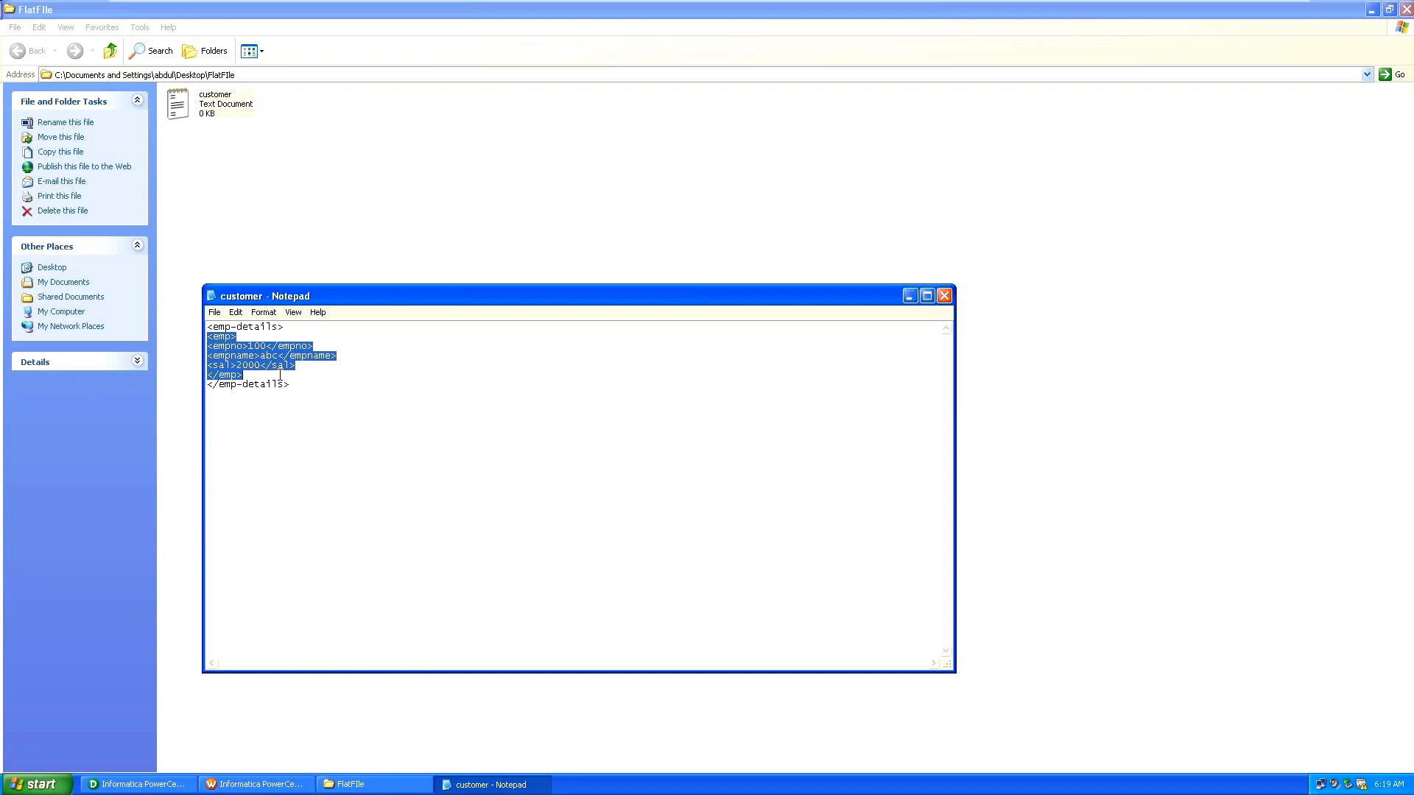
Paste a second emp record and change it to empno 200, empname bbc, sal 3000.
click(316, 390)
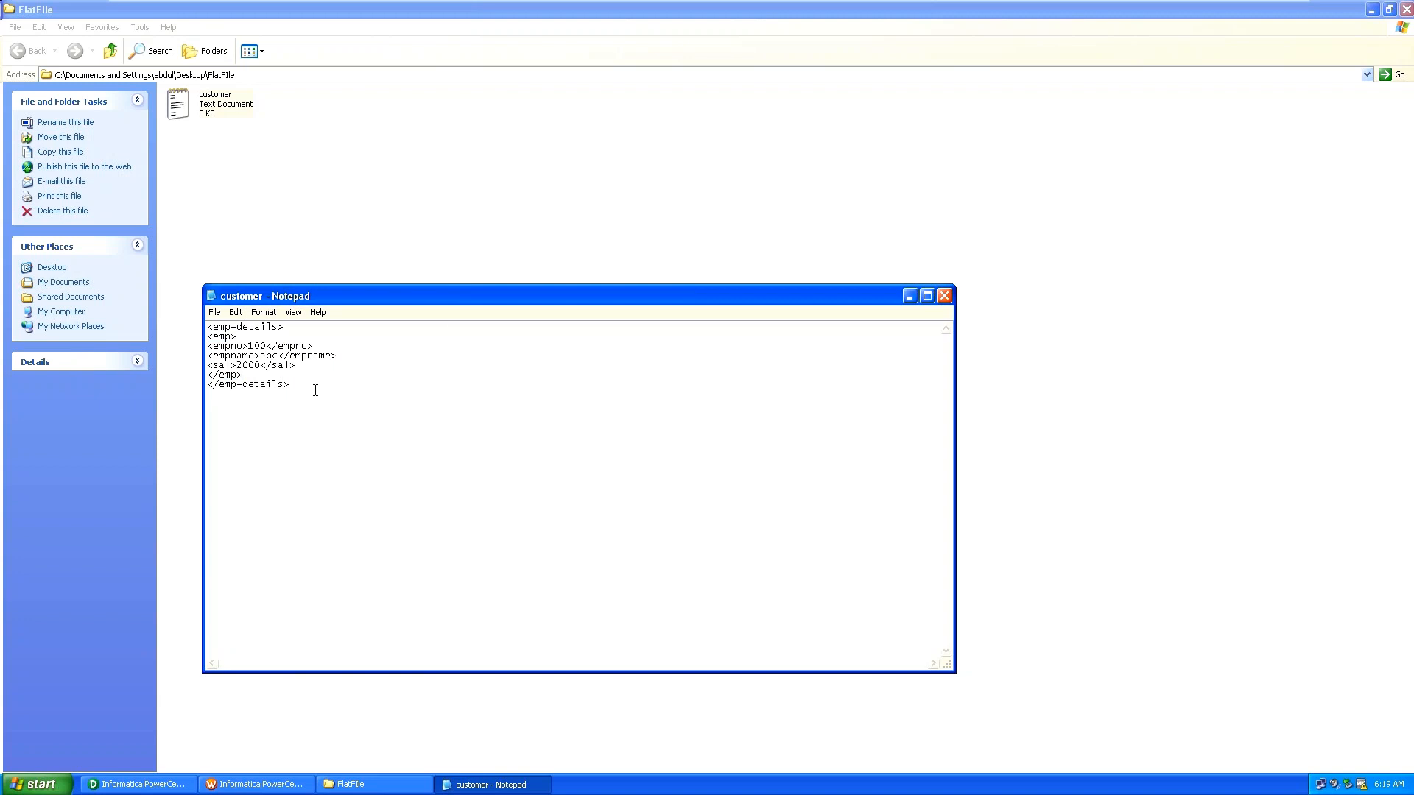
click(244, 374)
key(ctrl+v)
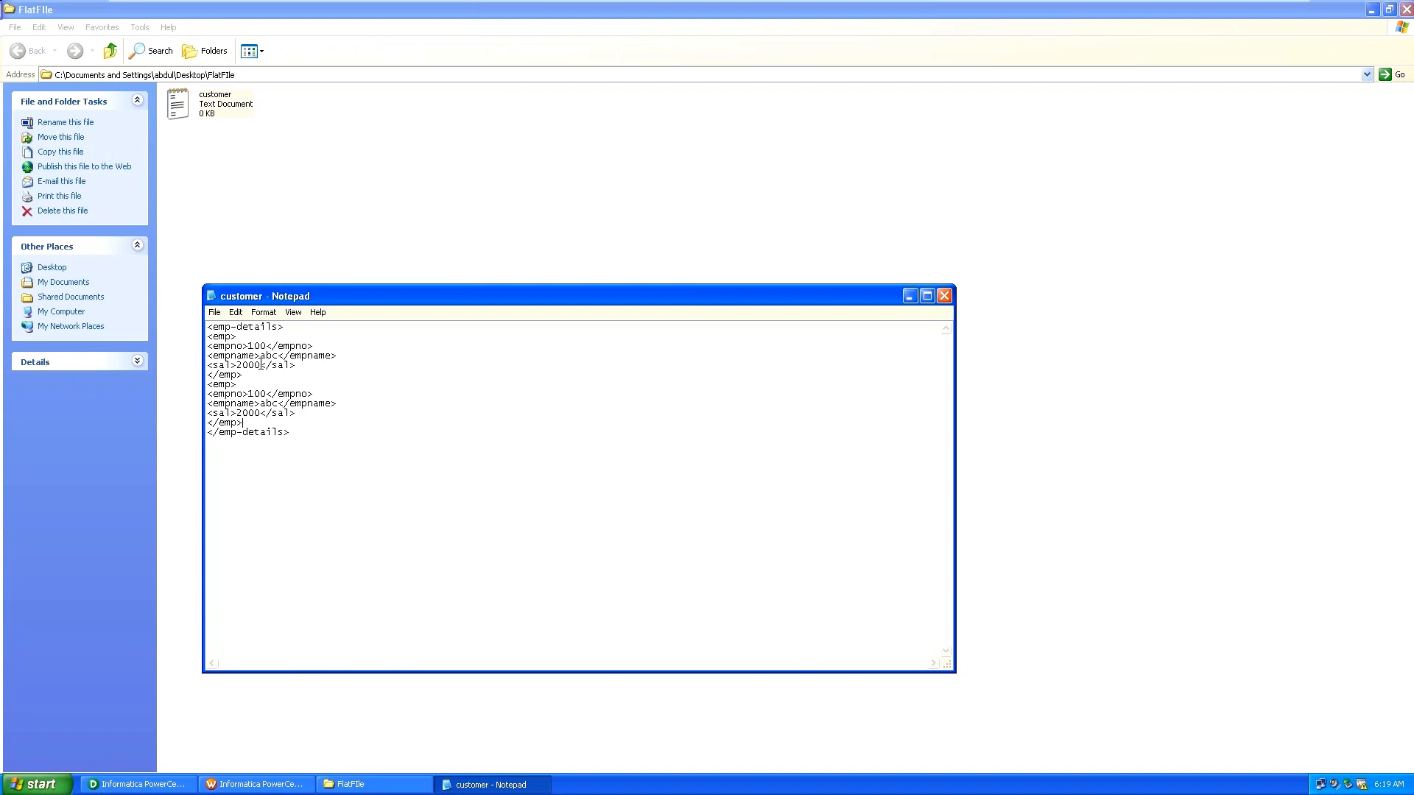
click(255, 393)
key(BackSpace)
text(2)
click(265, 404)
key(BackSpace)
text(b)
click(240, 414)
key(BackSpace)
text(3)
key(Return)
Paste a third emp record and change it to empno 300, empname cbc, sal 4000.
key(ctrl+v)
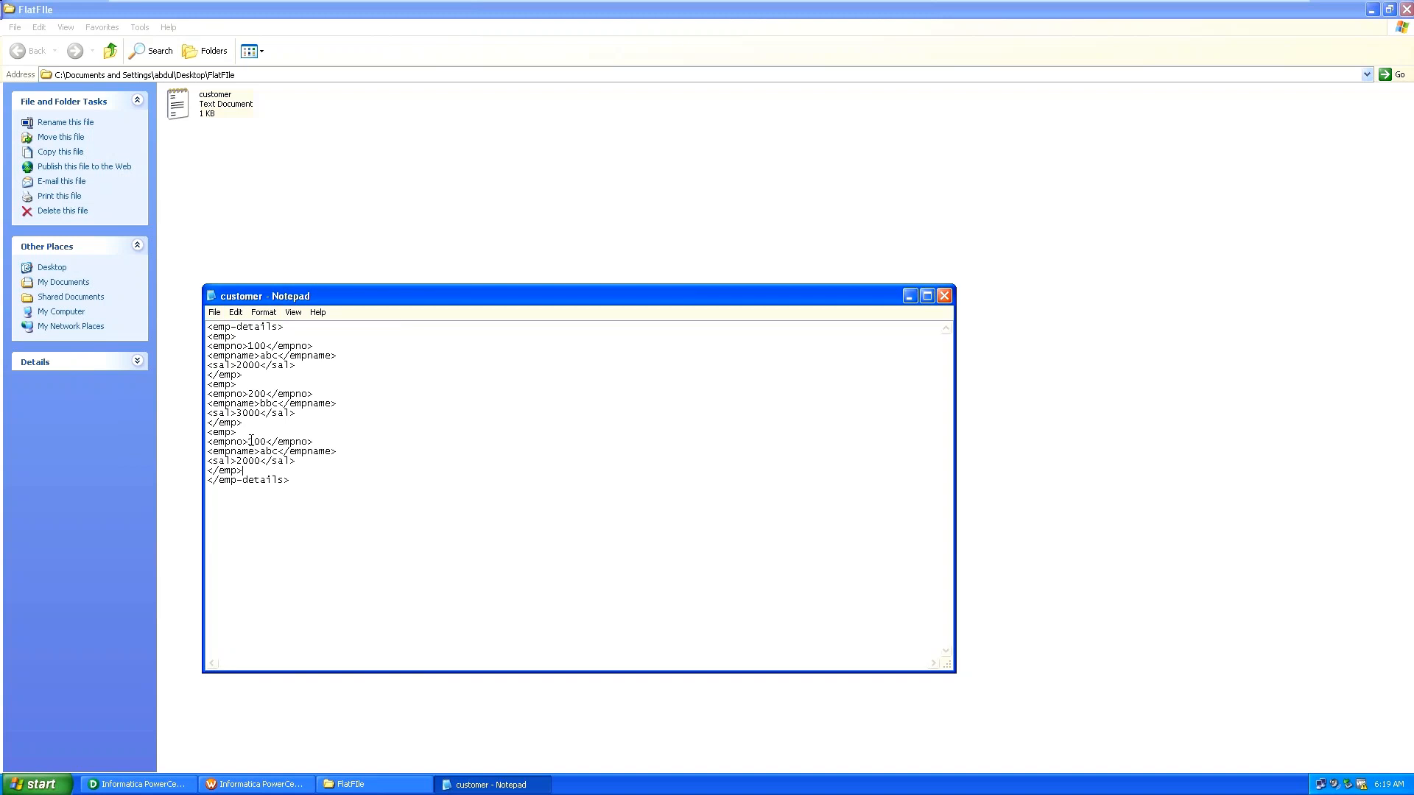
click(251, 441)
key(Delete)
text(3)
click(265, 452)
key(BackSpace)
text(c)
click(239, 461)
key(BackSpace)
text(4)
click(217, 308)
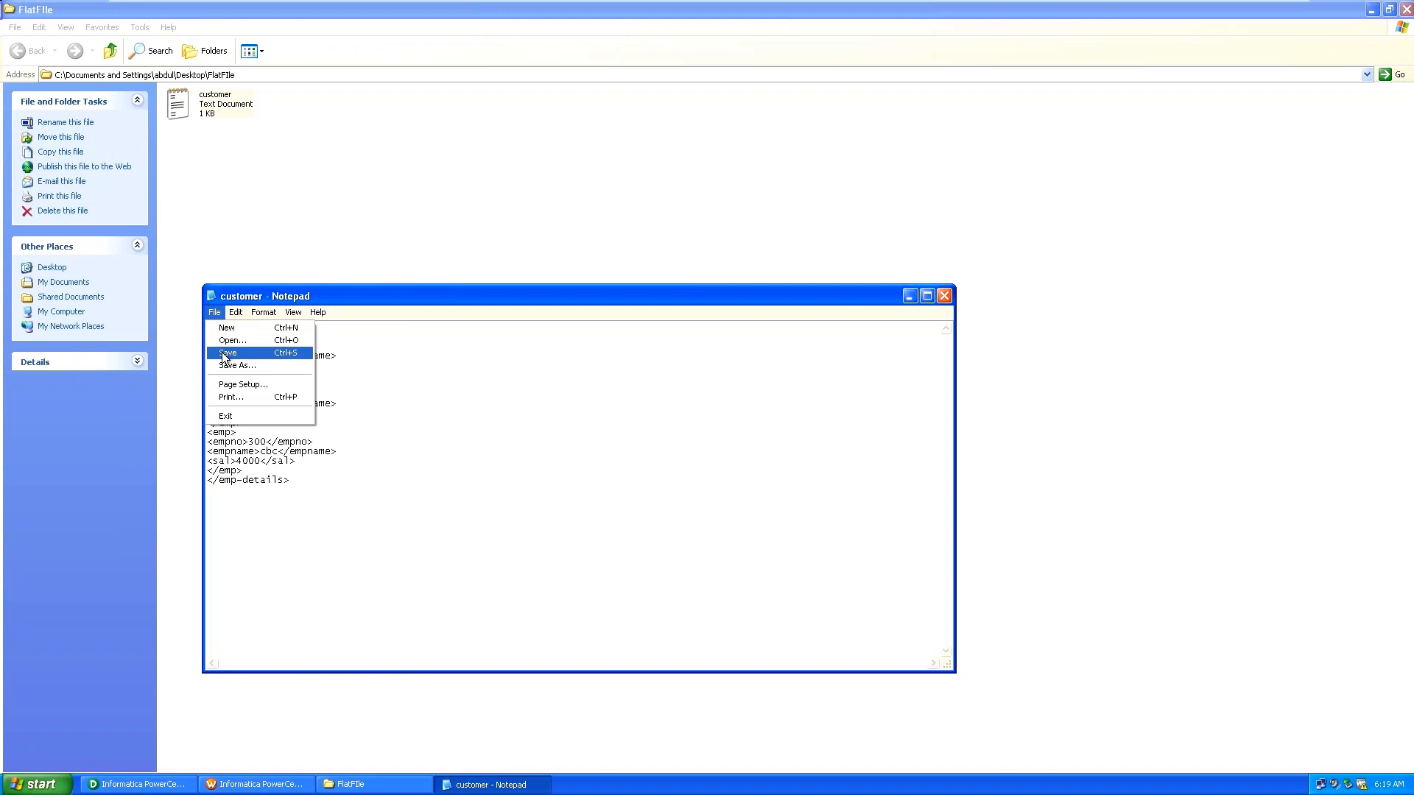
Open Save As for the customer document with FlatFile as the save location.
click(225, 353)
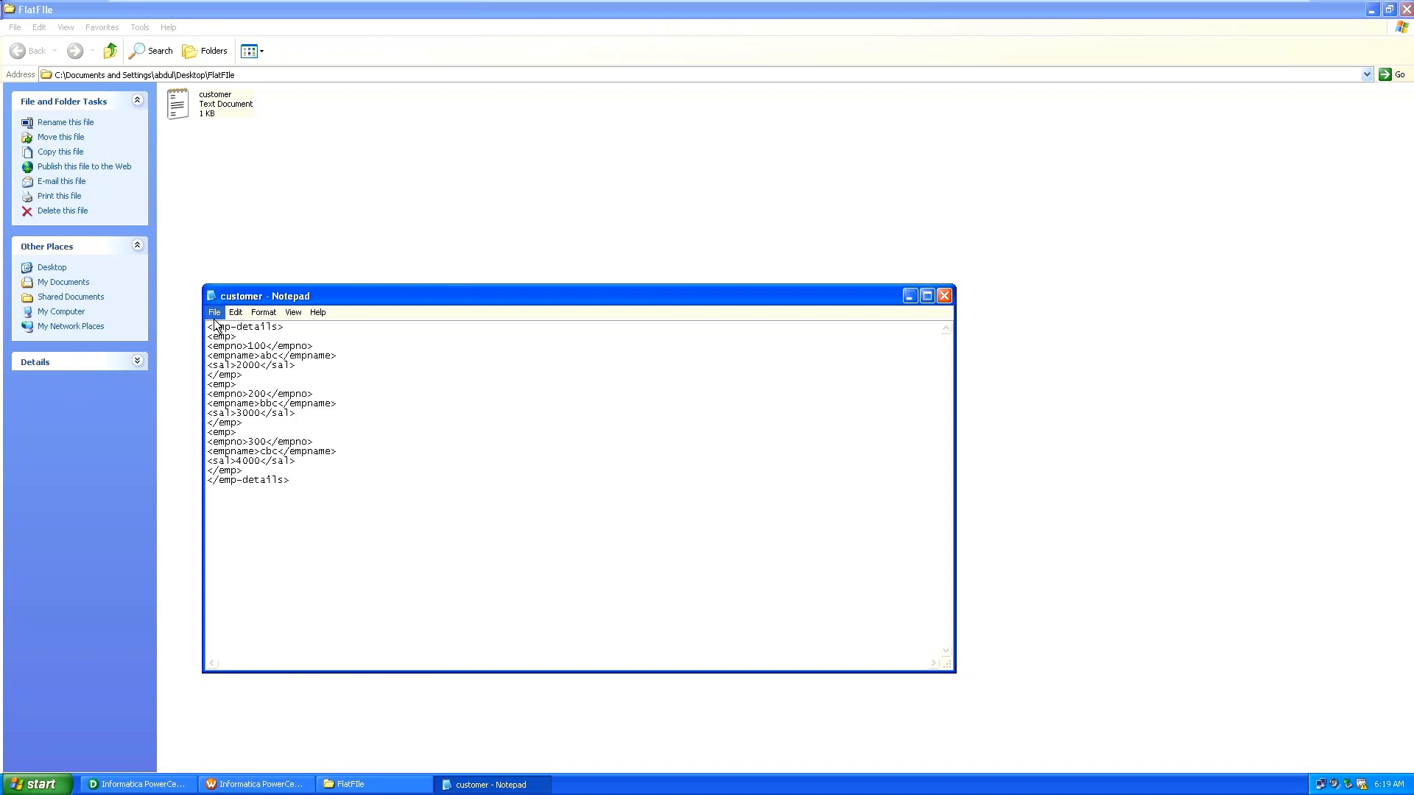
click(214, 318)
click(230, 365)
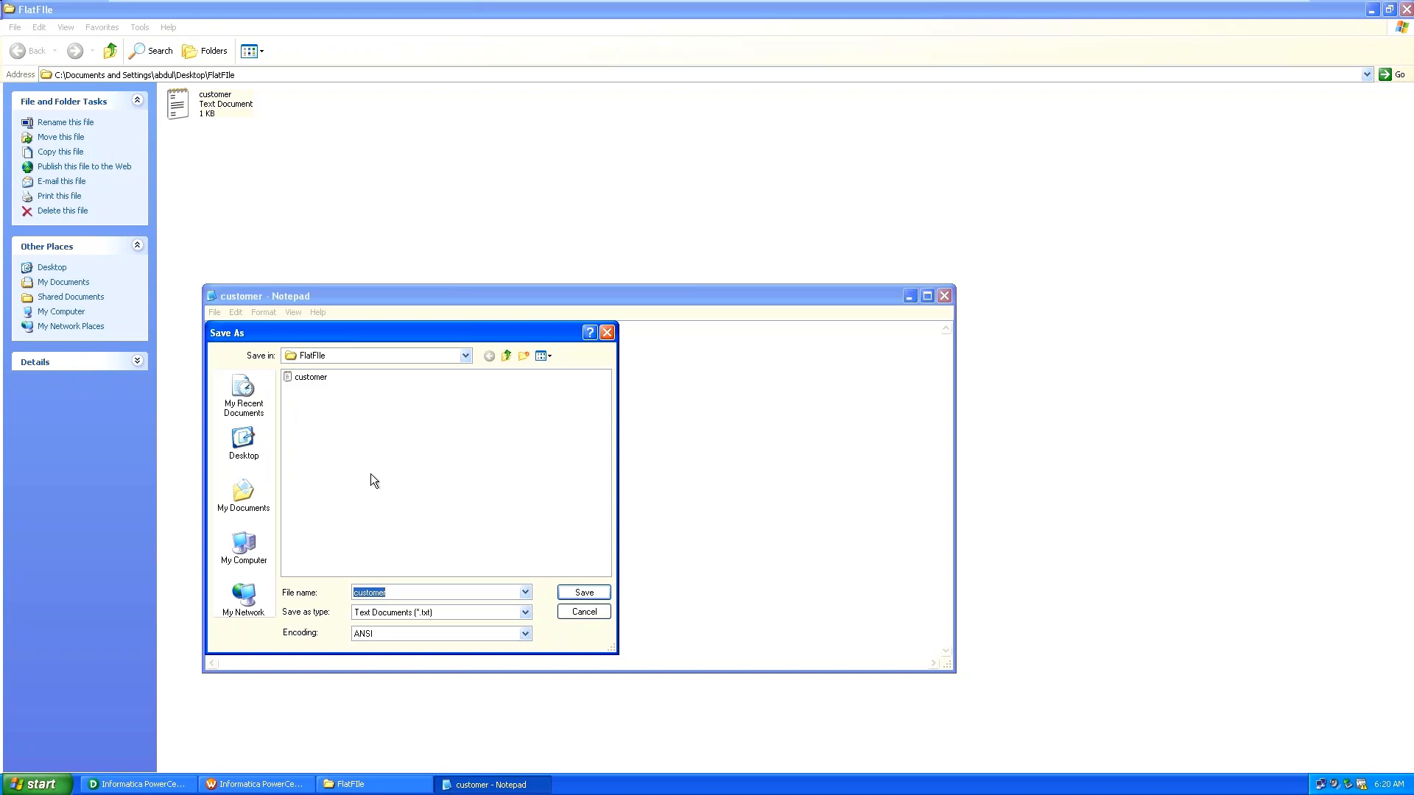
click(467, 357)
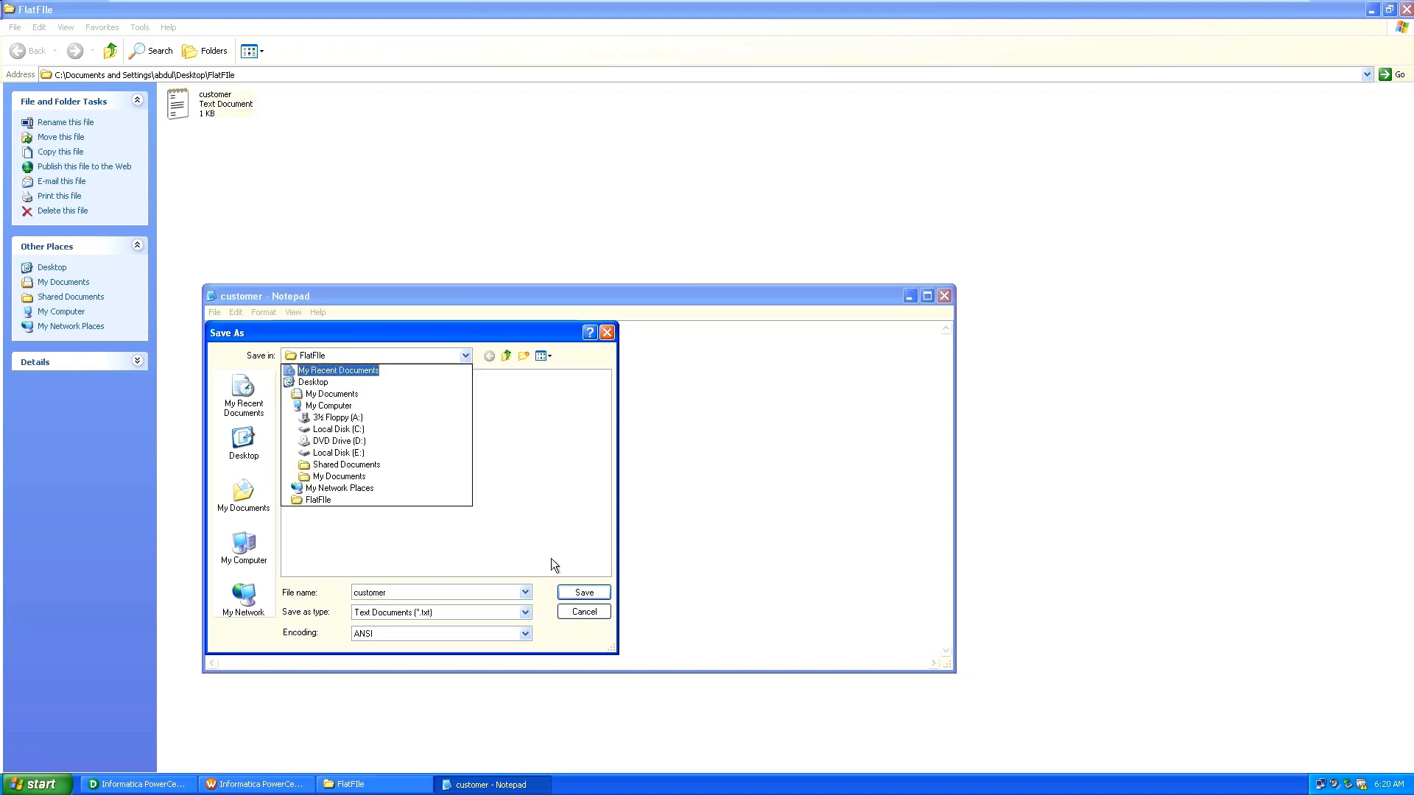
click(538, 592)
Set Save as type to All Files and keep the encoding at ANSI.
click(523, 616)
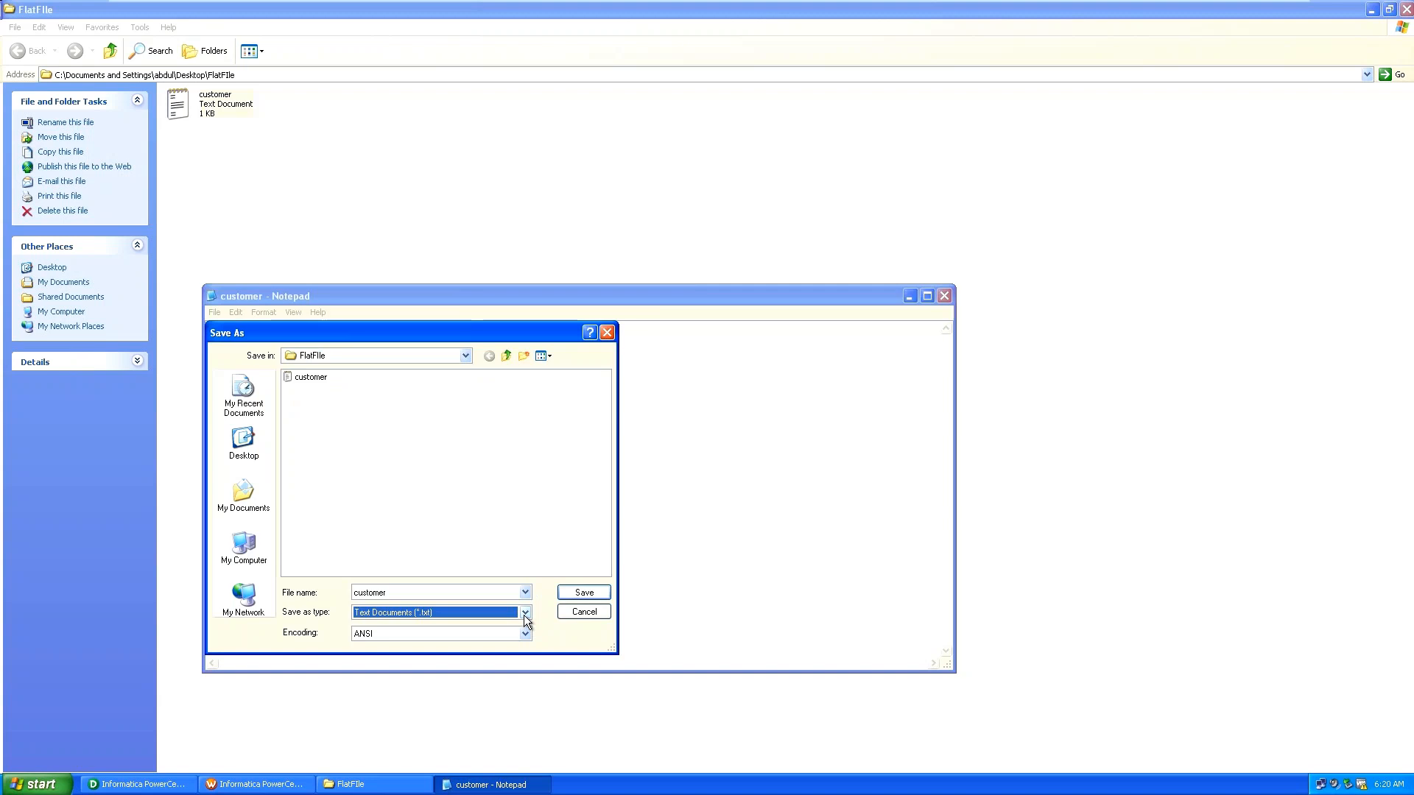
click(524, 616)
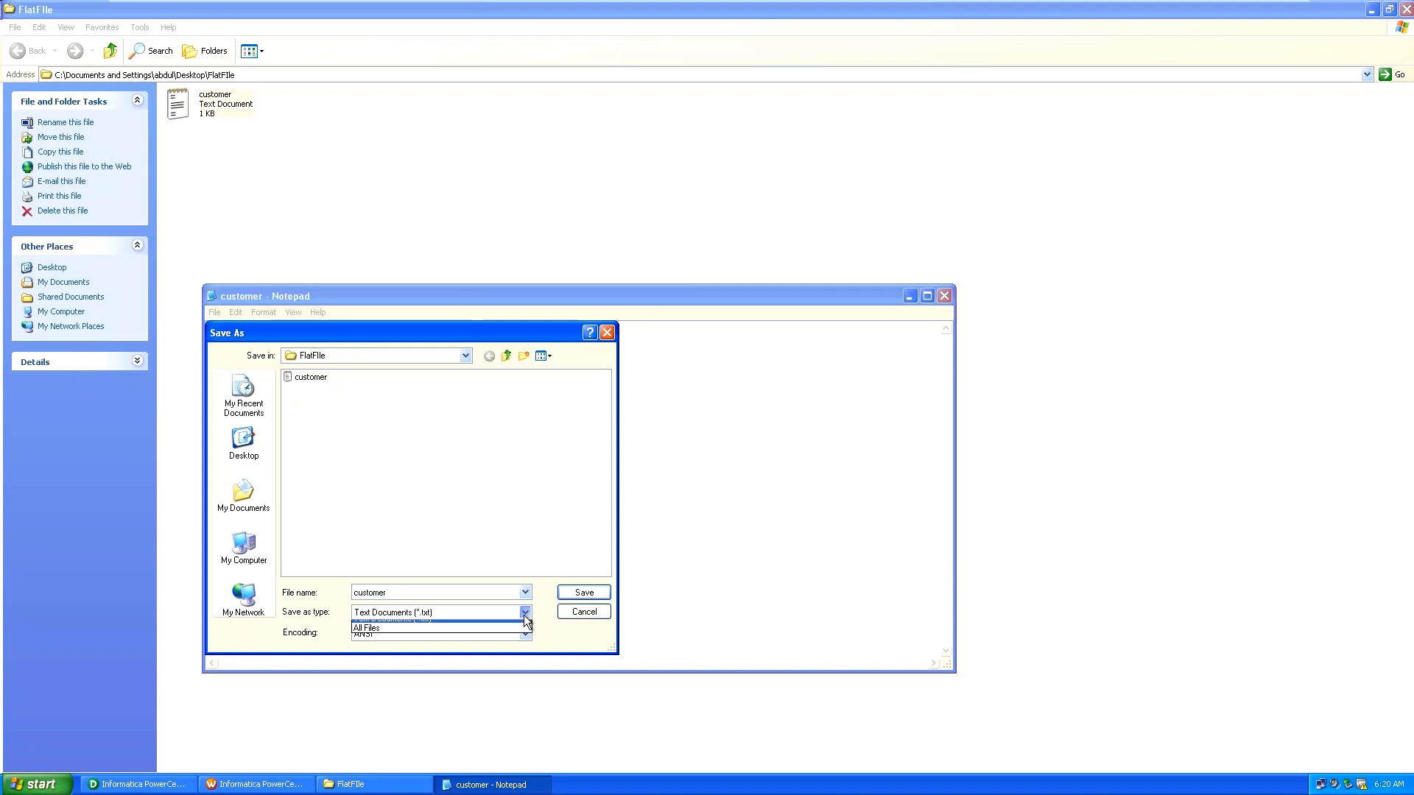
click(460, 544)
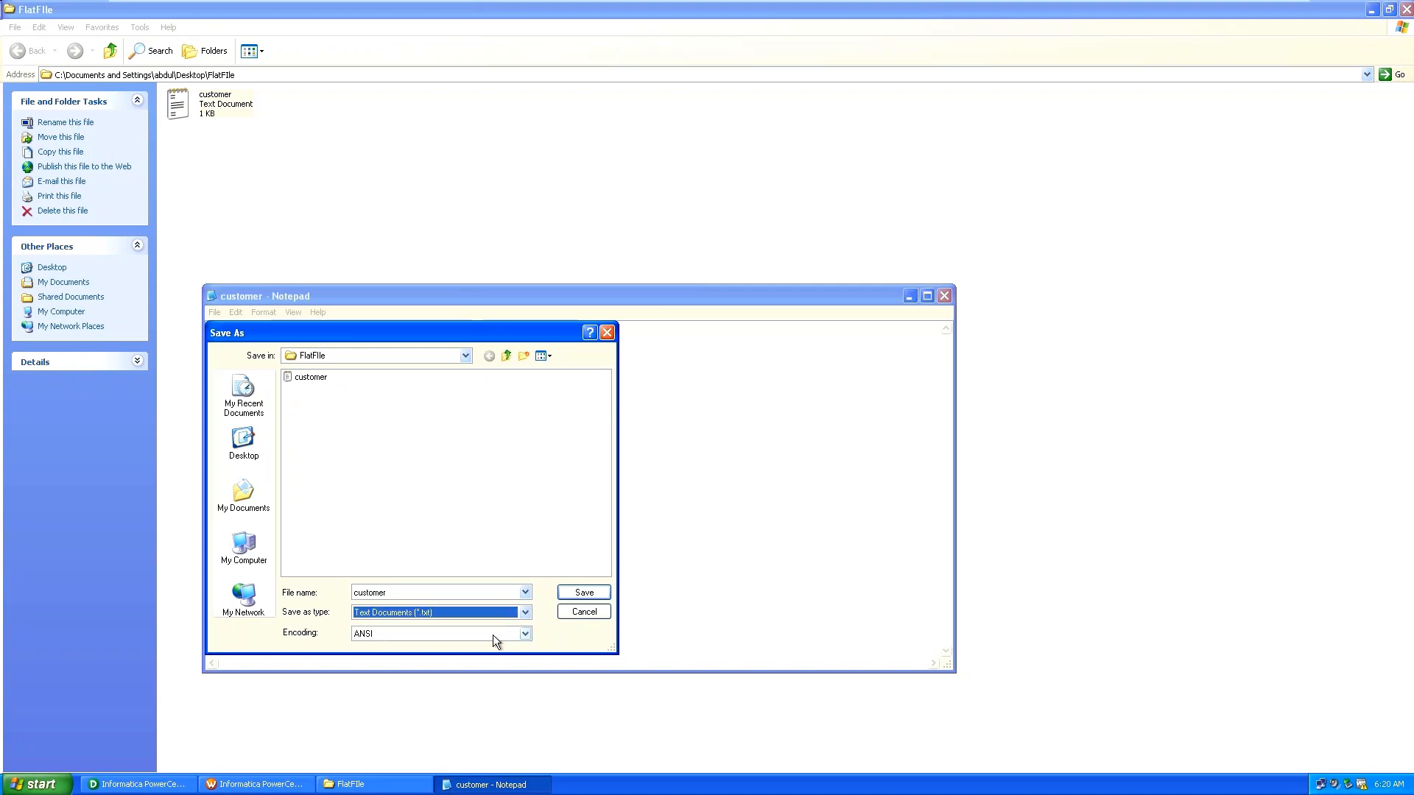
click(492, 635)
click(481, 610)
click(481, 610)
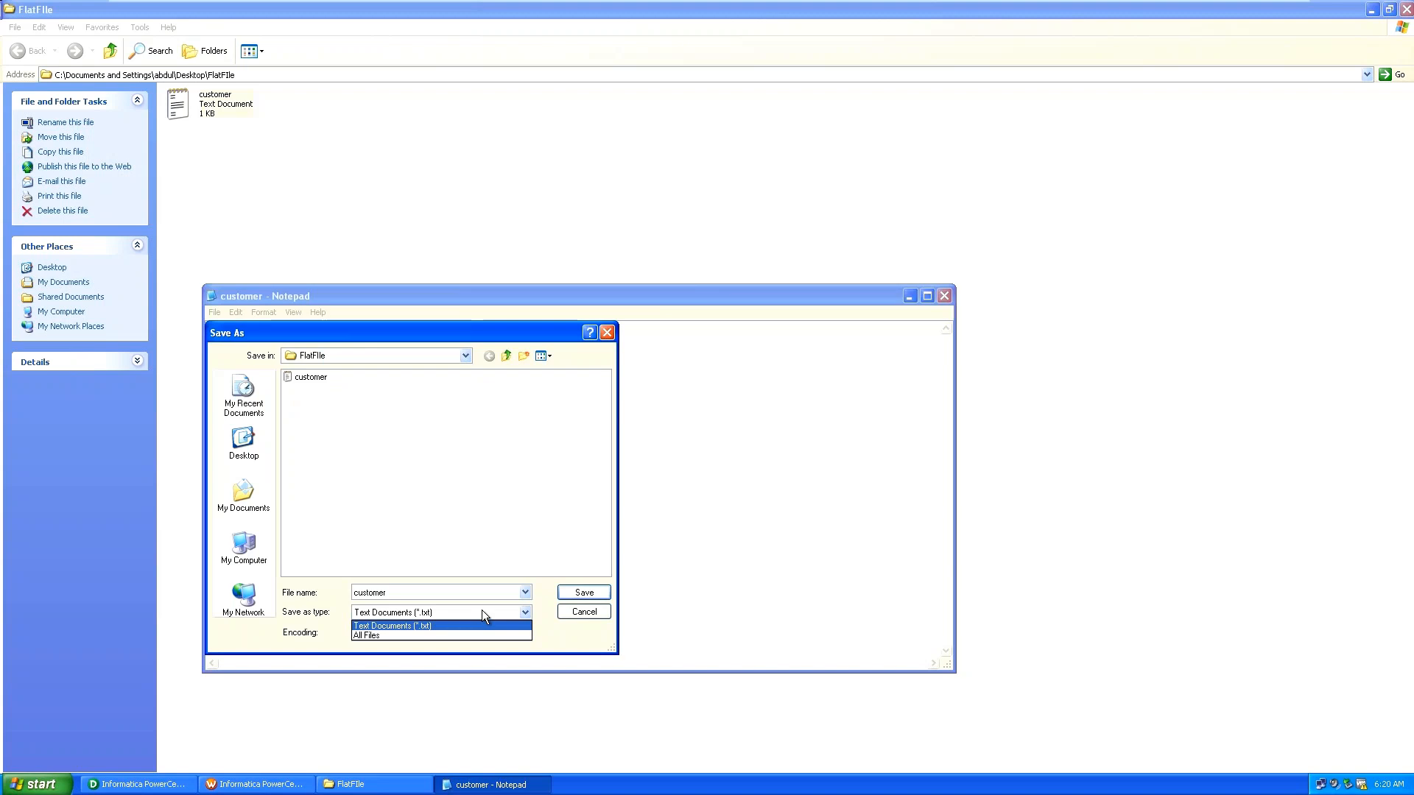
click(475, 635)
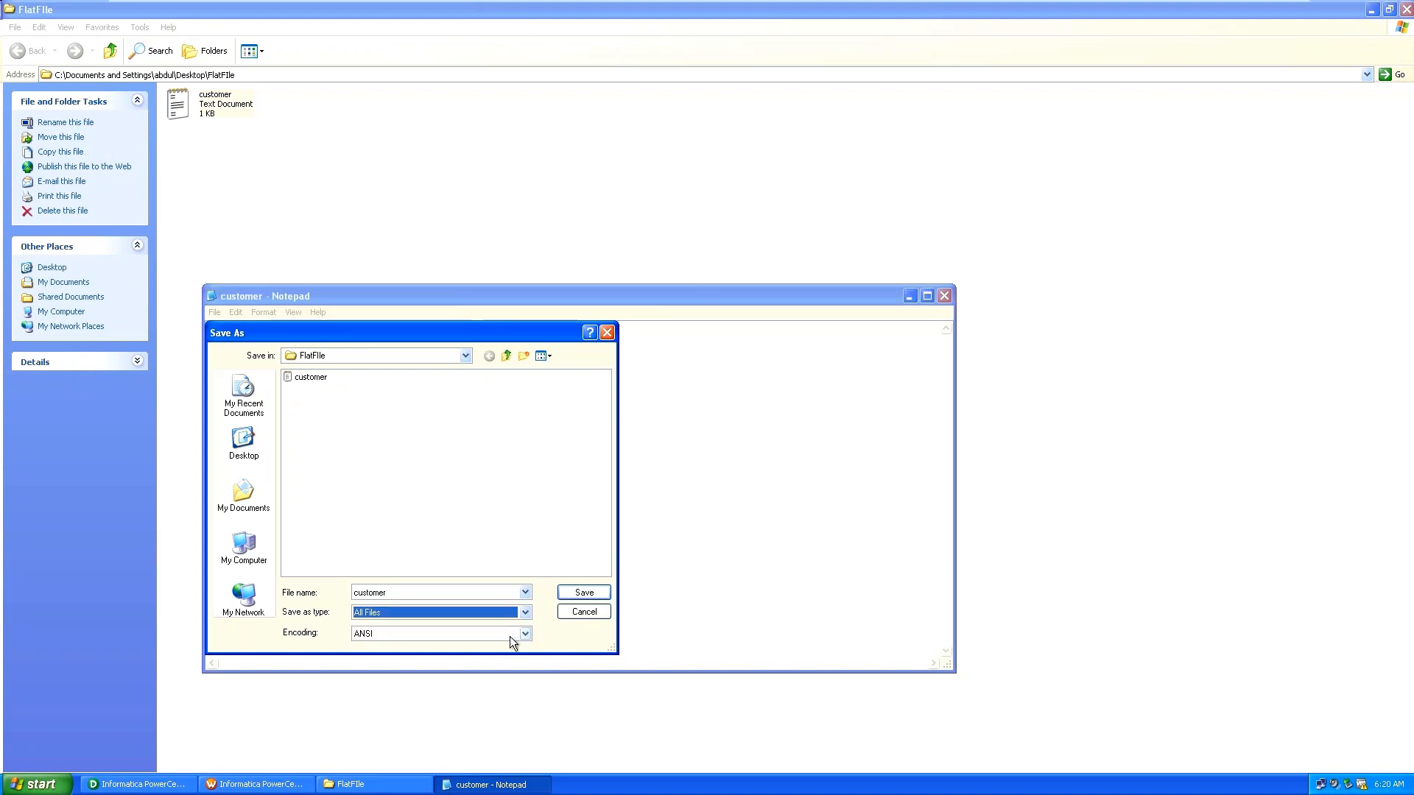
click(518, 638)
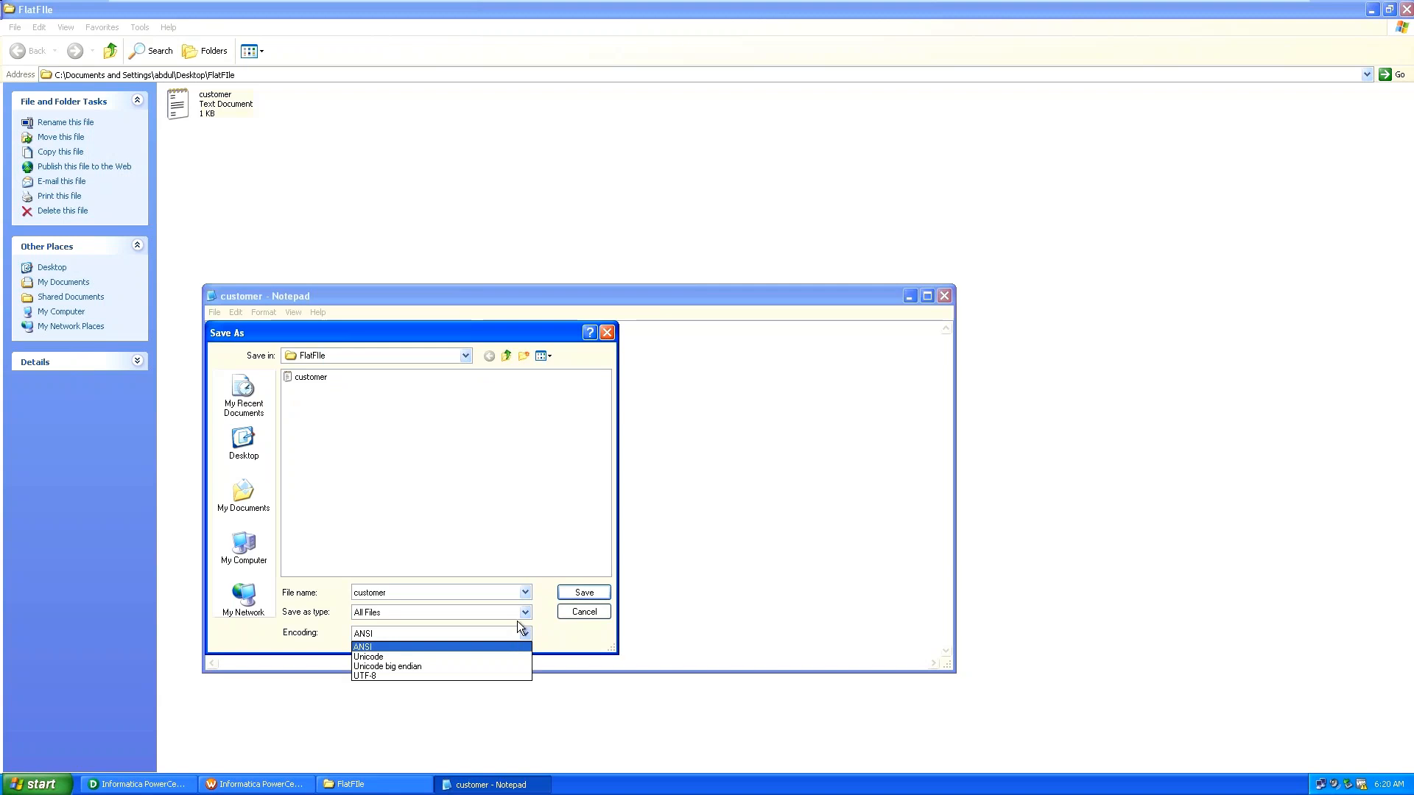
click(527, 594)
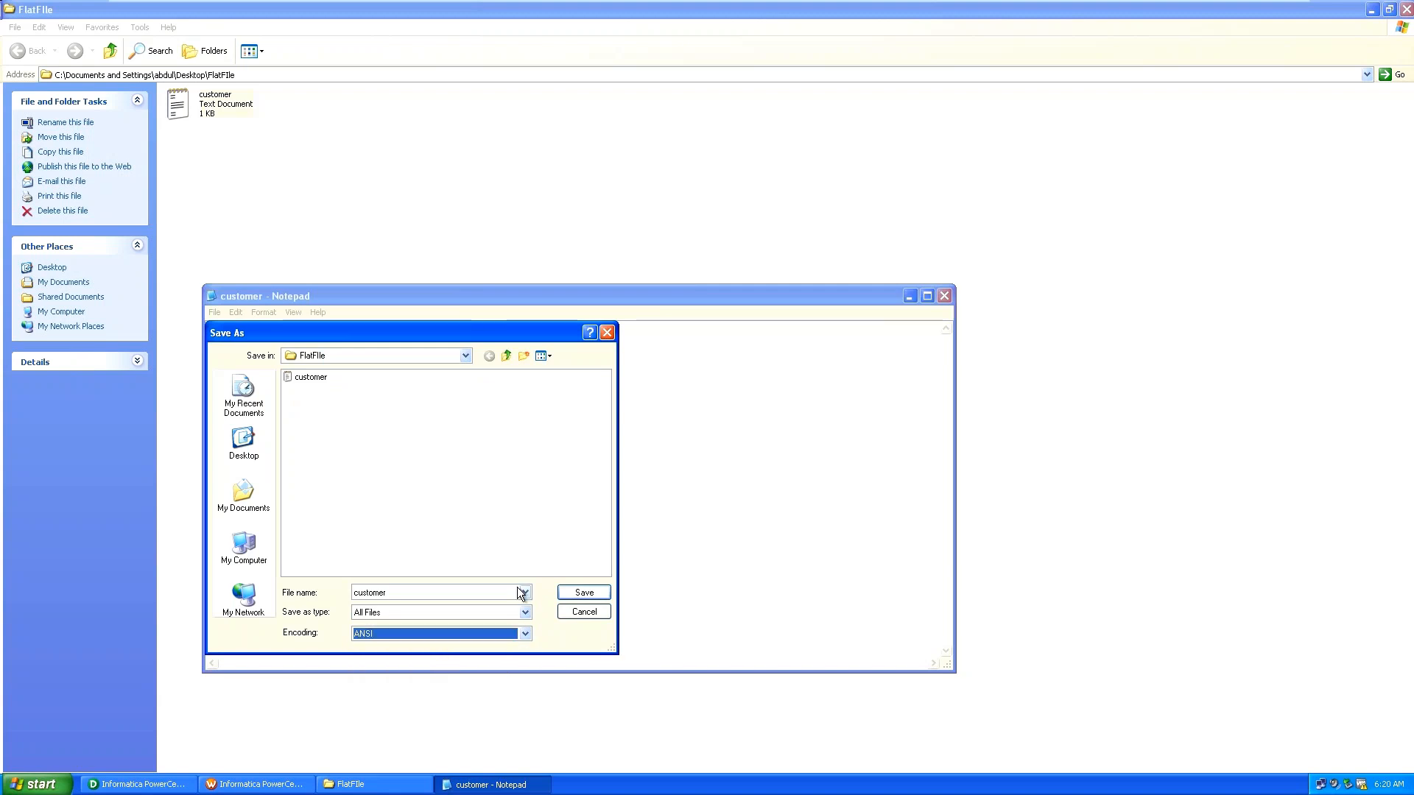
click(525, 594)
click(525, 592)
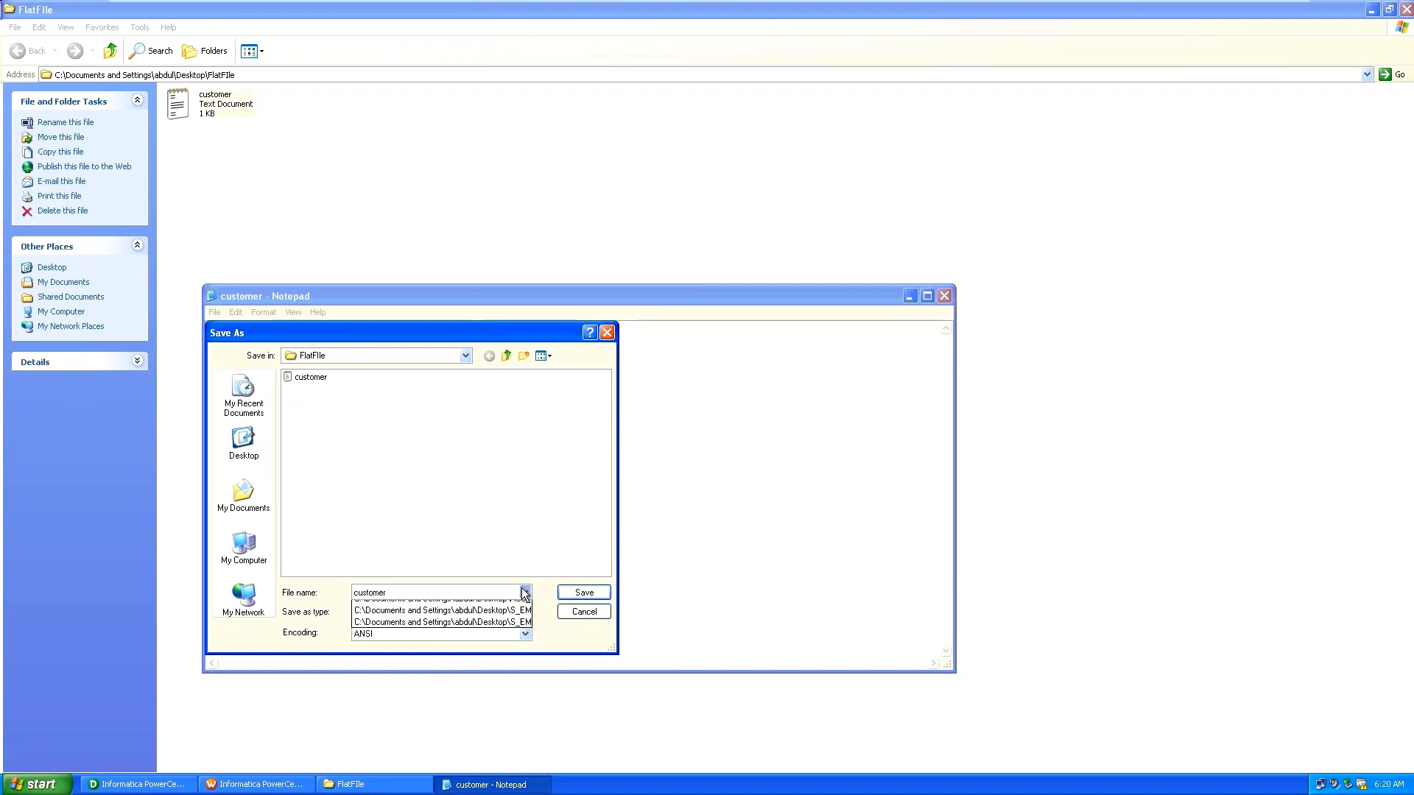
click(525, 592)
click(408, 495)
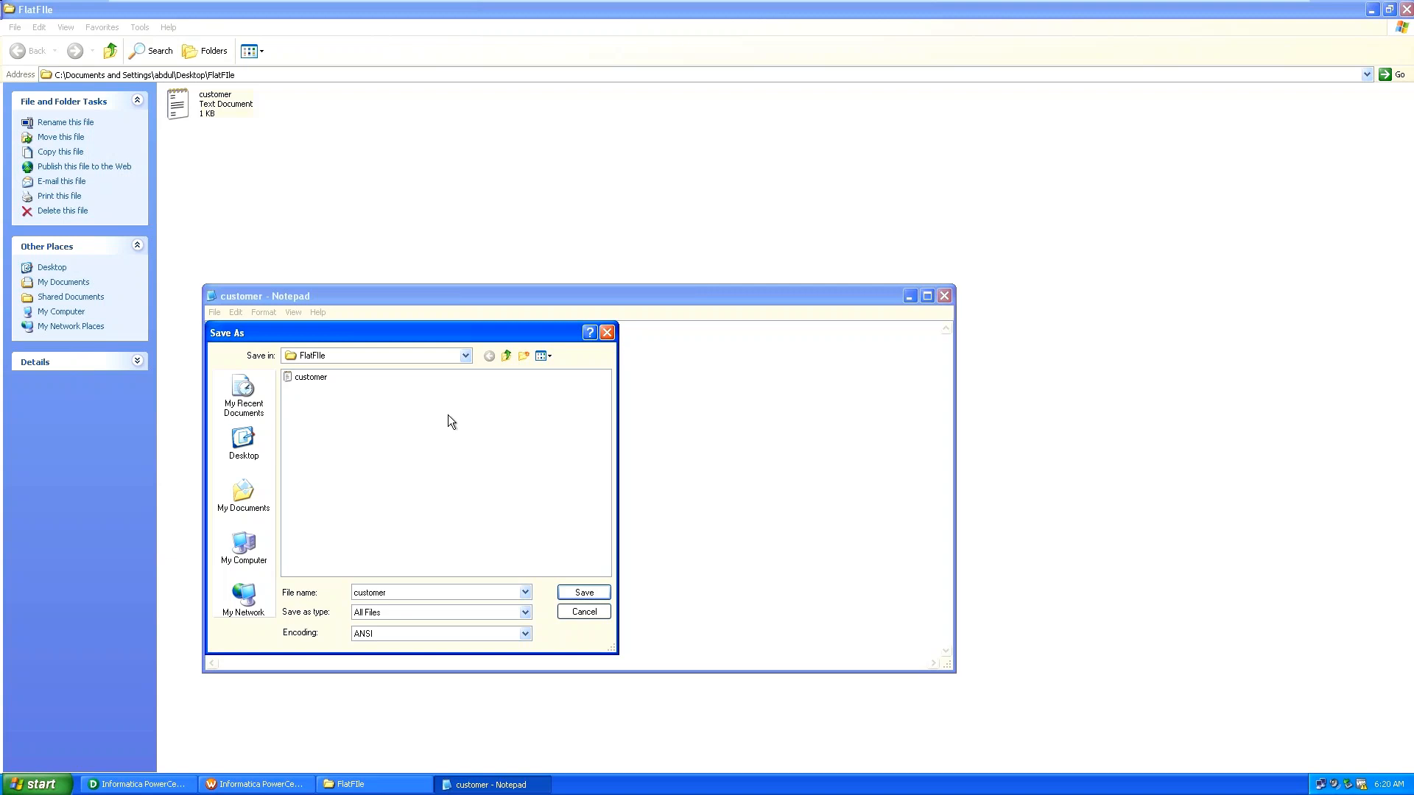
Save the file as "customer.xml", with the name wrapped in quotes.
double_click(401, 589)
click(401, 590)
text(.xml)
text(")
key(Home)
text(")
key(BackSpace)
click(463, 594)
key(Home)
text(")
click(585, 594)
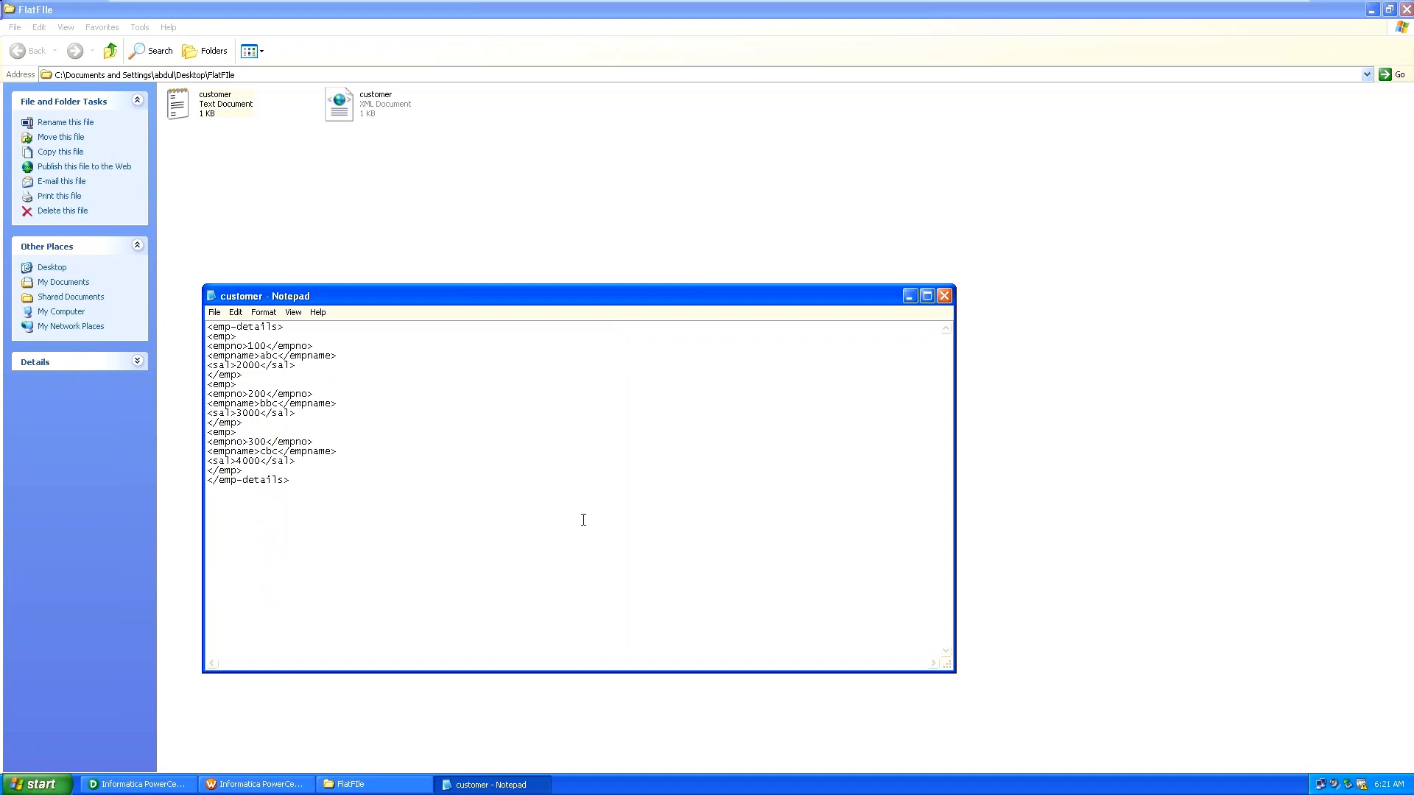
Close Notepad and open the new customer XML file to preview it.
click(944, 296)
click(372, 102)
double_click(372, 102)
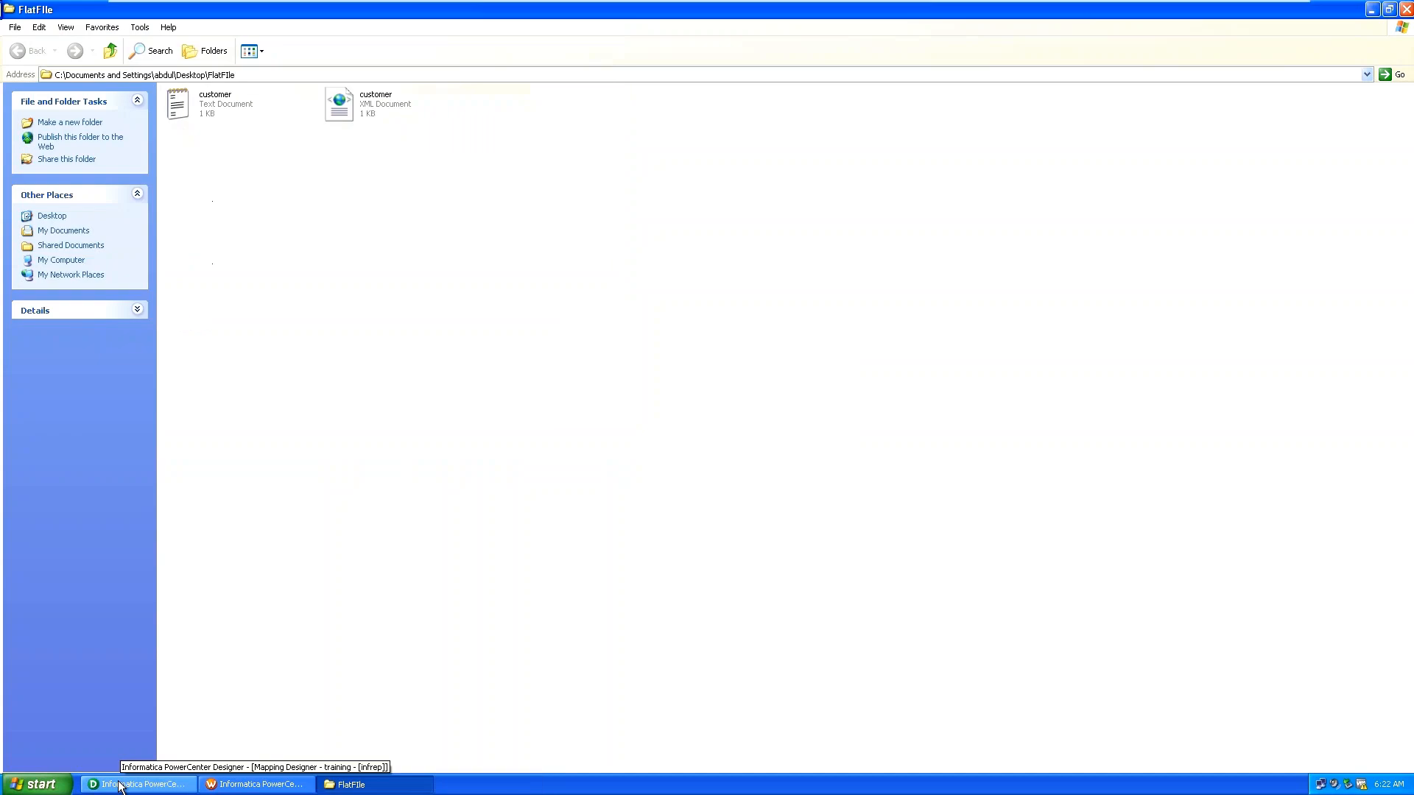
Bring the Designer back from the taskbar so the m_union_tr mapping is showing again.
click(120, 786)
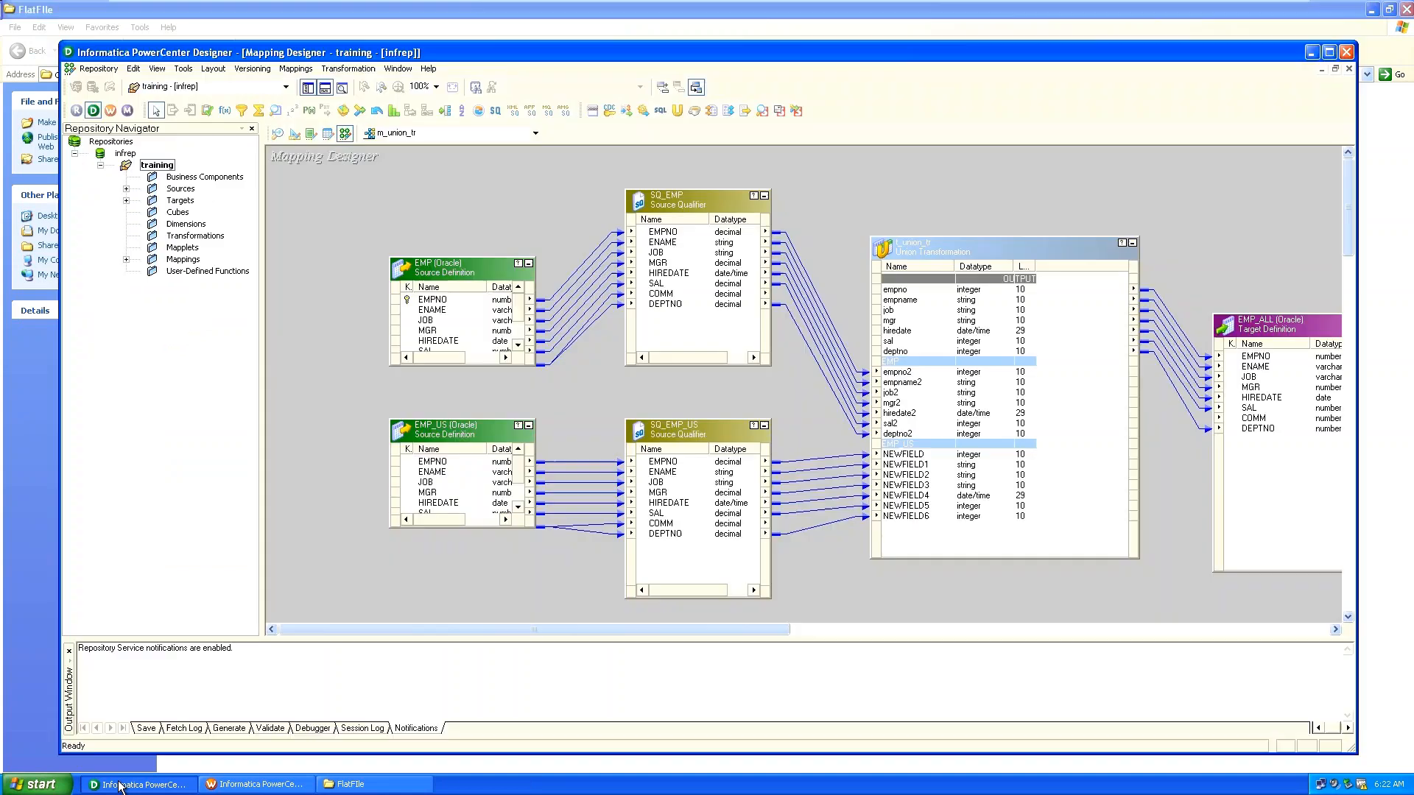
click(120, 785)
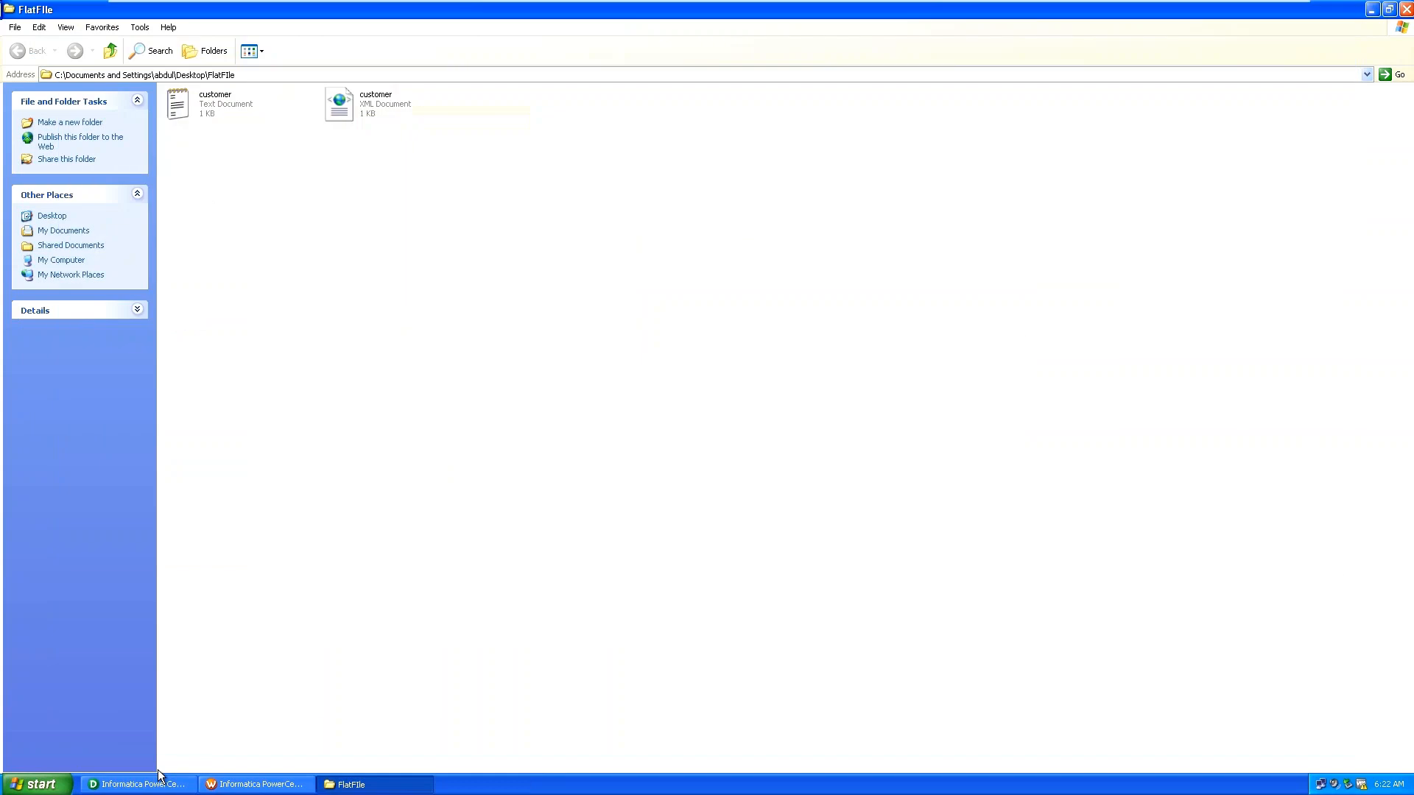
click(159, 785)
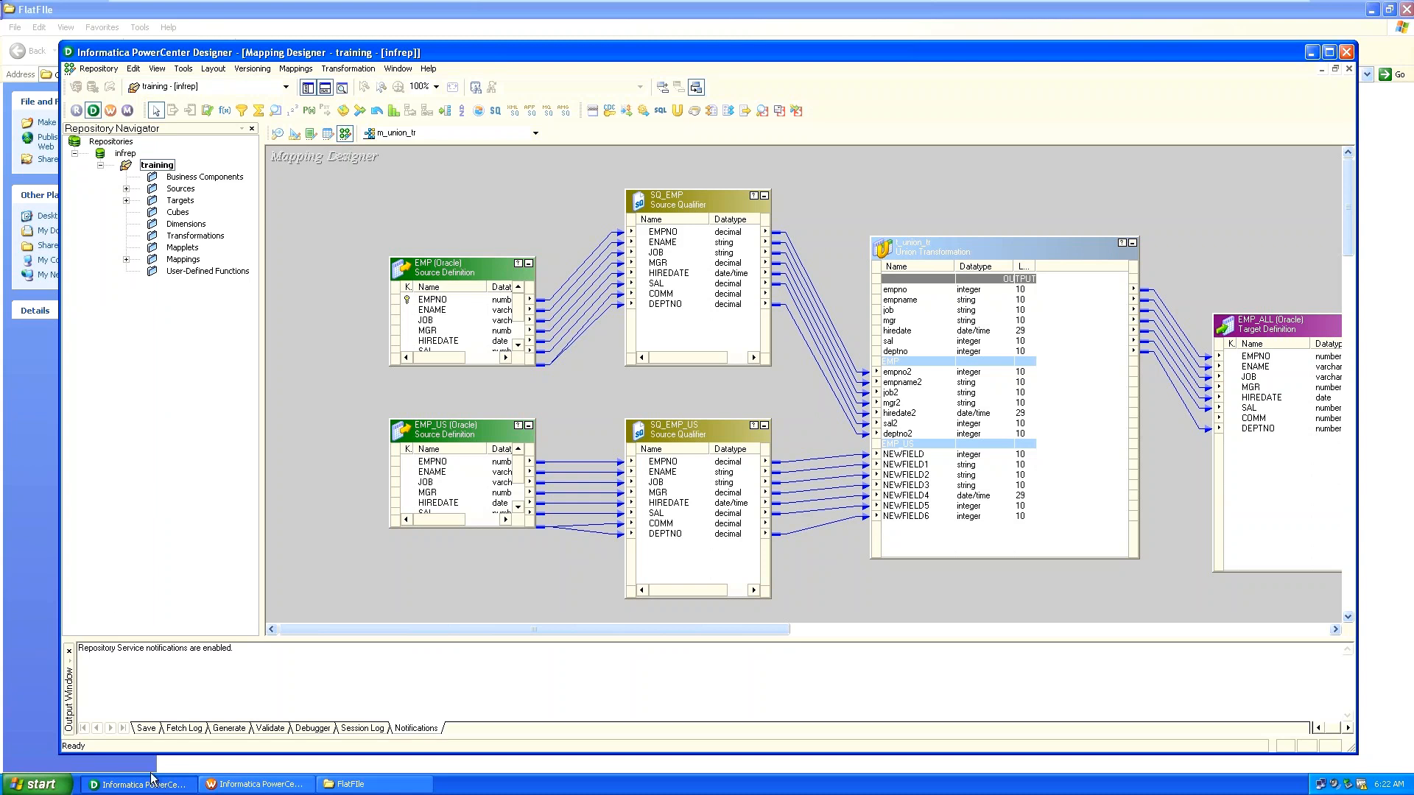
Switch to the Source Analyzer and launch Sources > Import XML Definition.
click(277, 135)
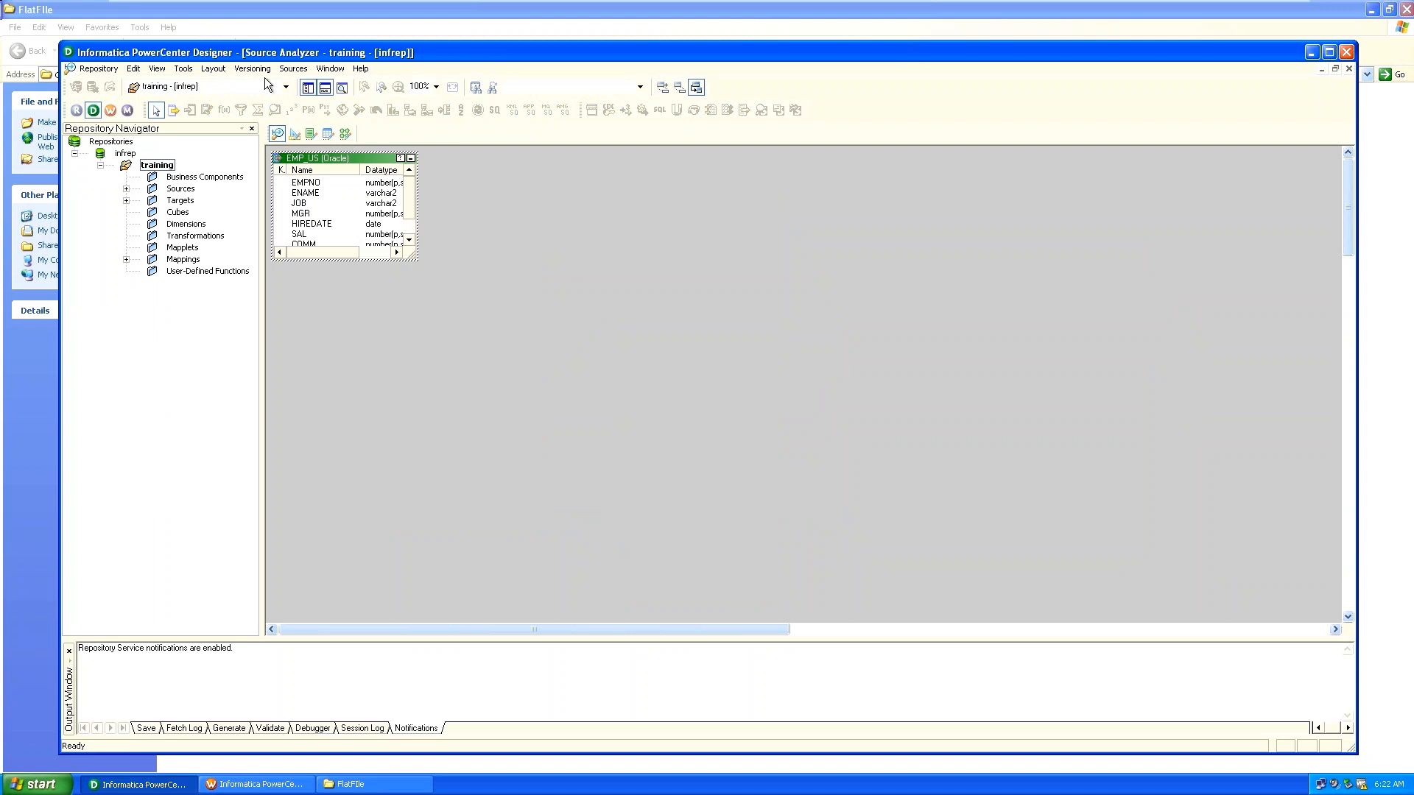
click(293, 69)
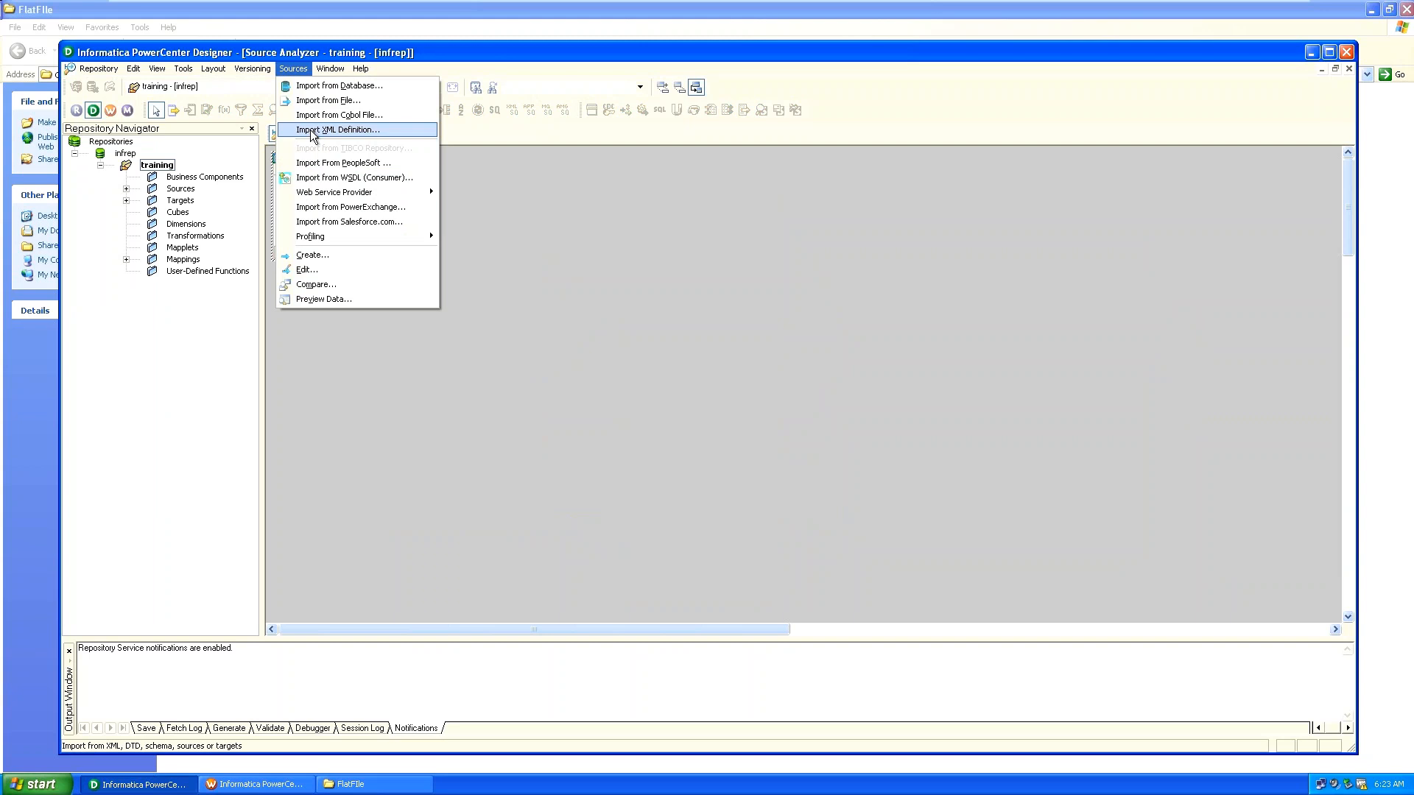
click(311, 131)
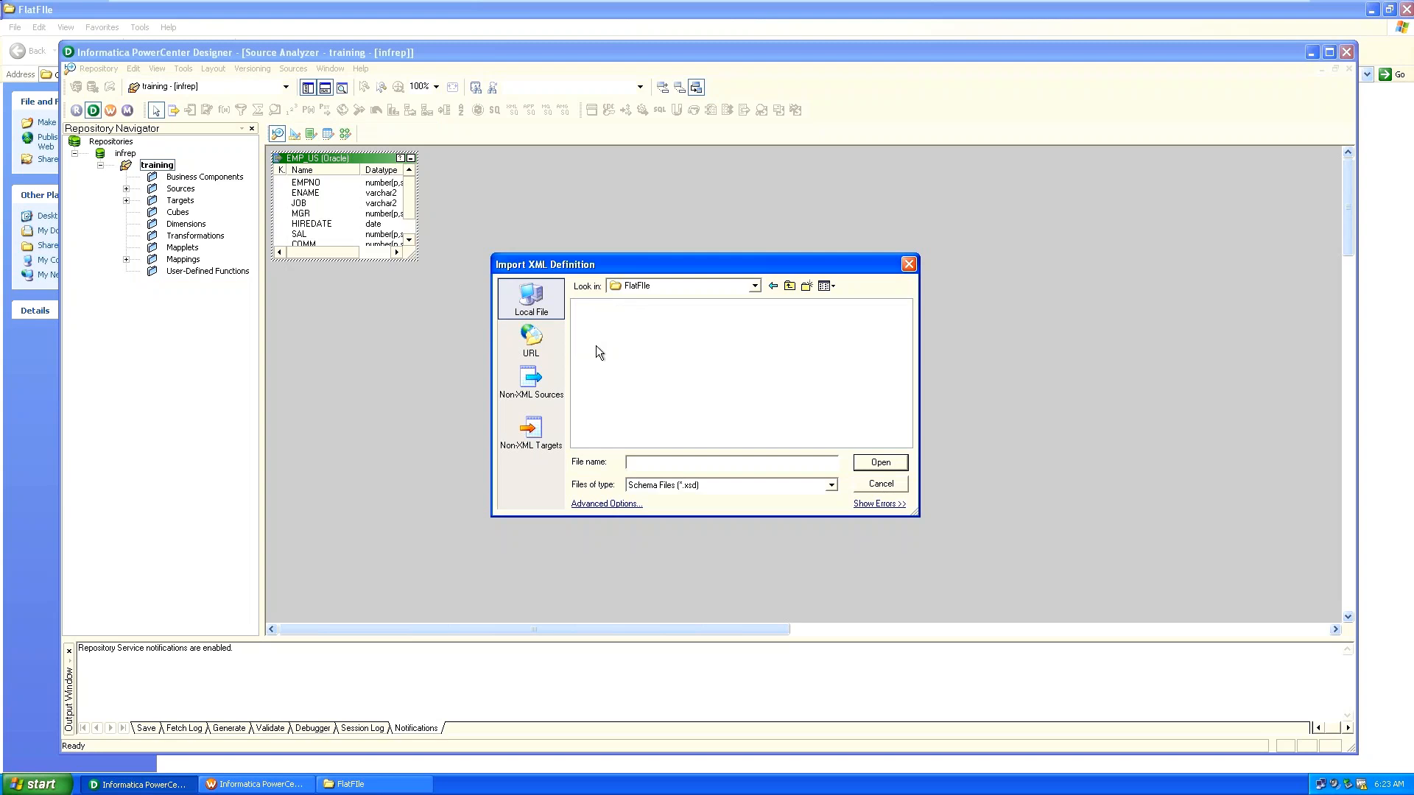
click(780, 489)
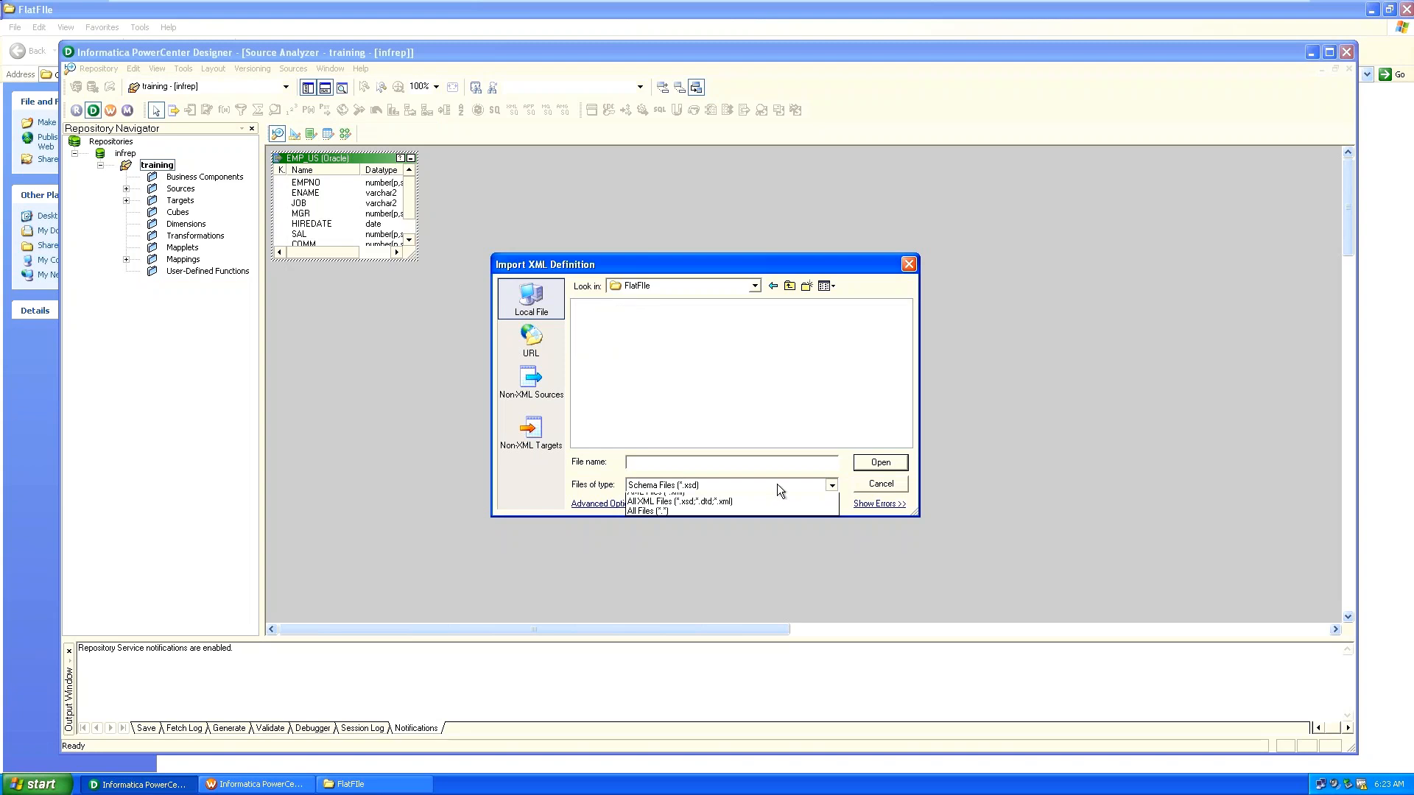
click(766, 501)
double_click(600, 306)
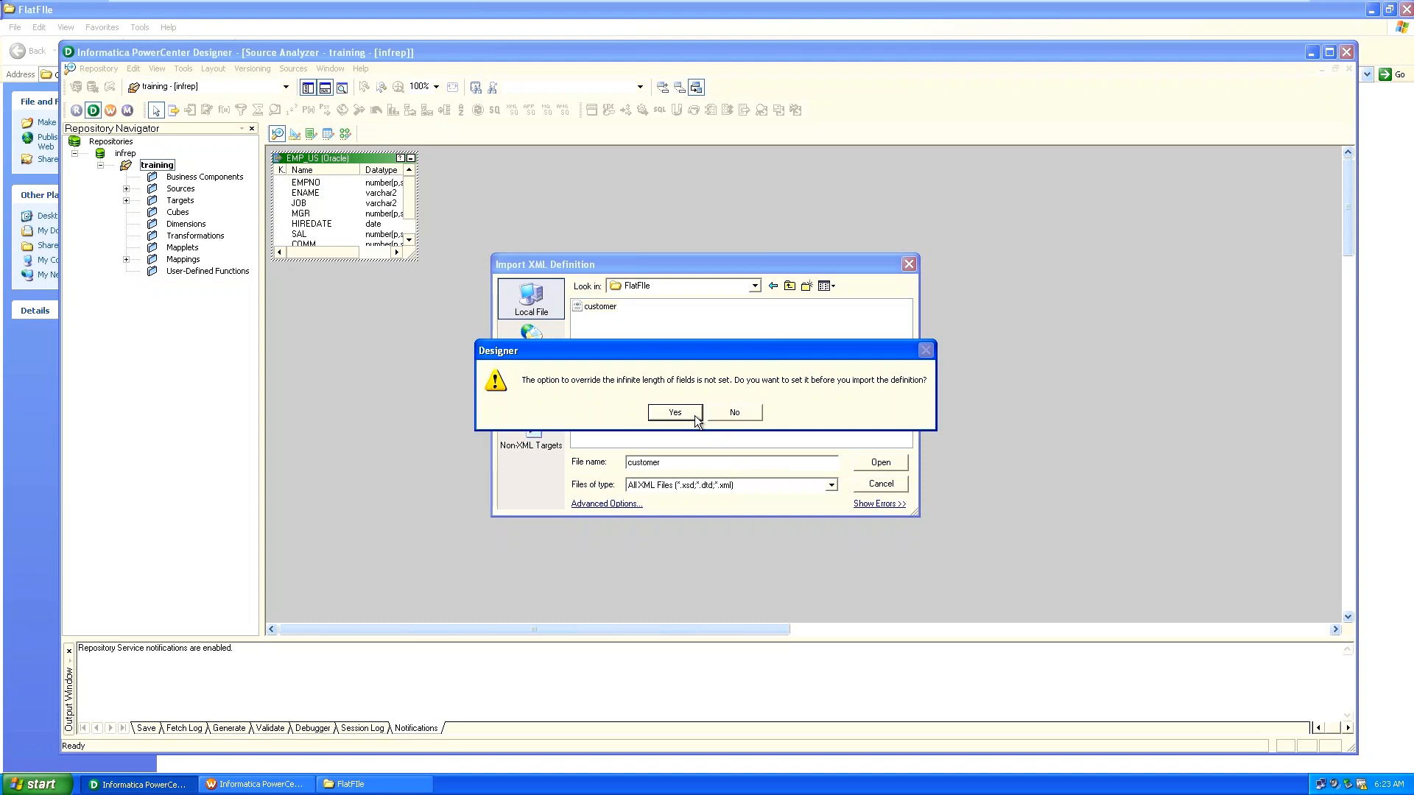
click(734, 412)
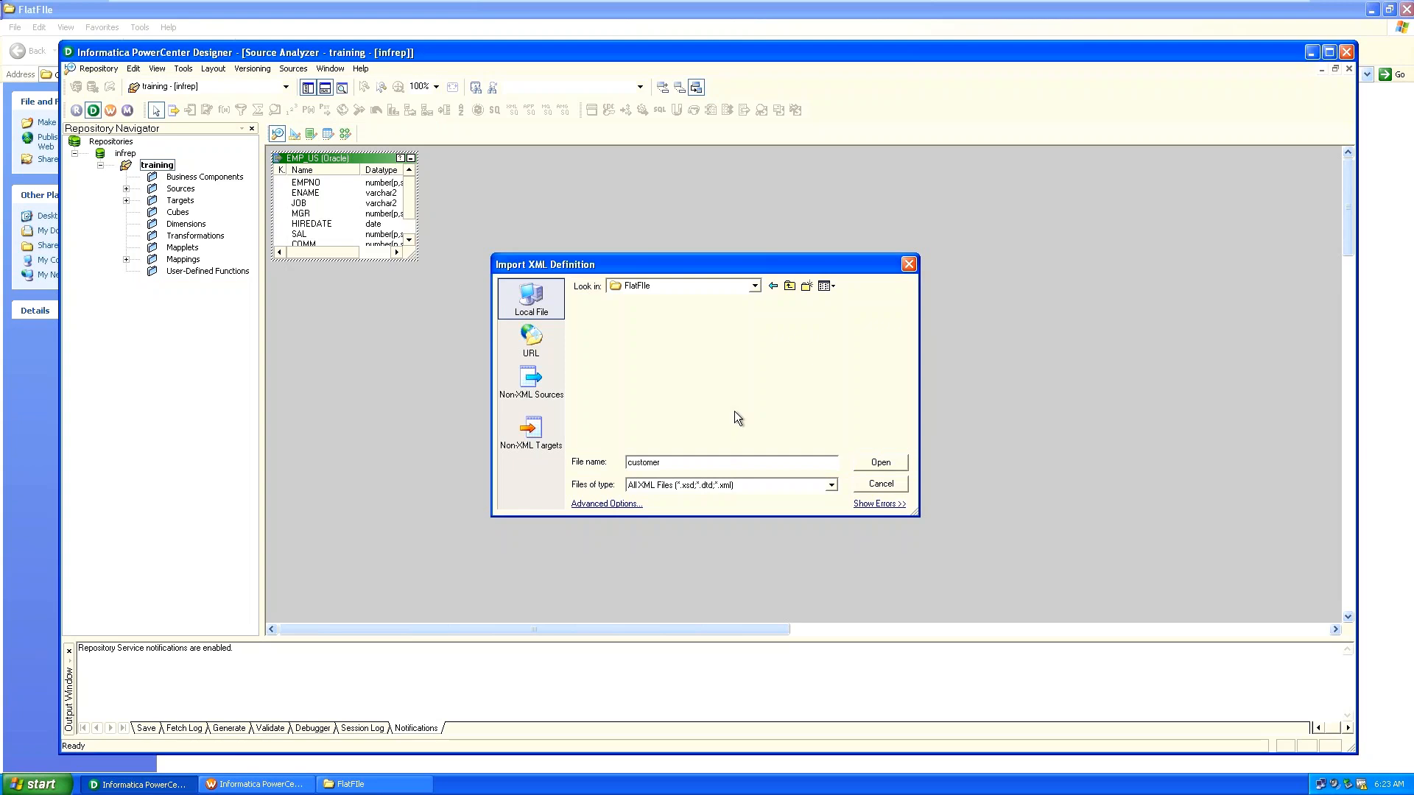
click(927, 246)
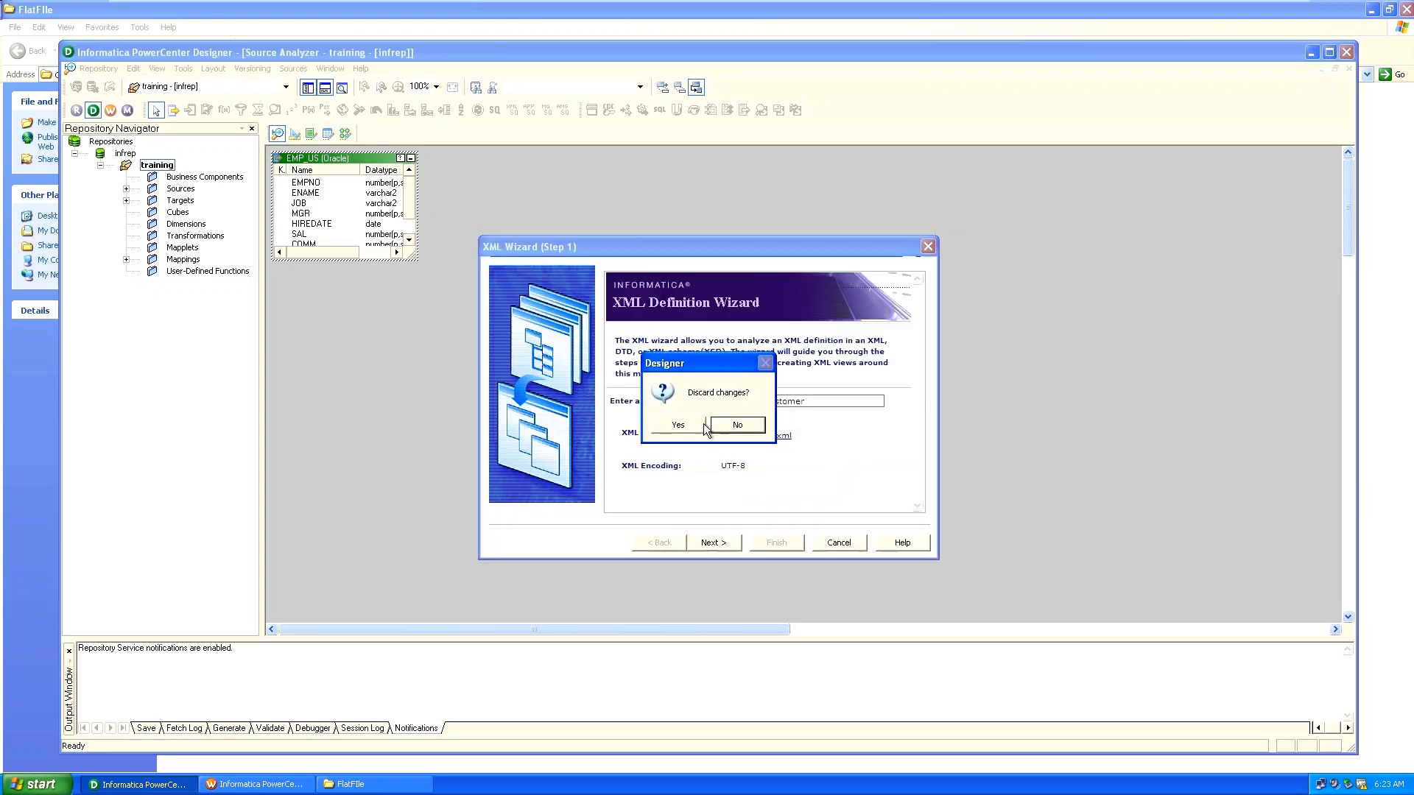
click(677, 425)
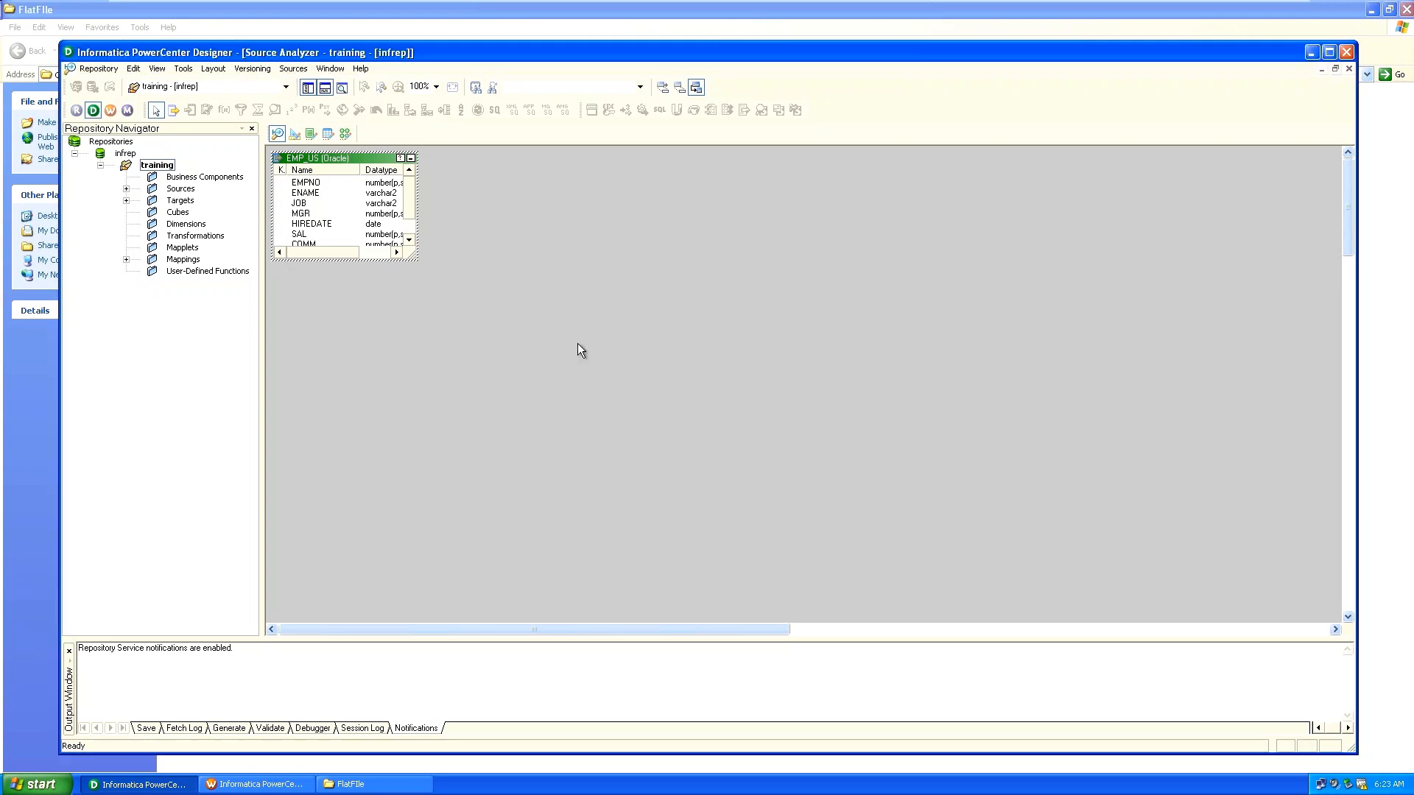
Clear all objects from the Source Analyzer workspace and start a new XML definition import.
right_click(577, 343)
click(623, 367)
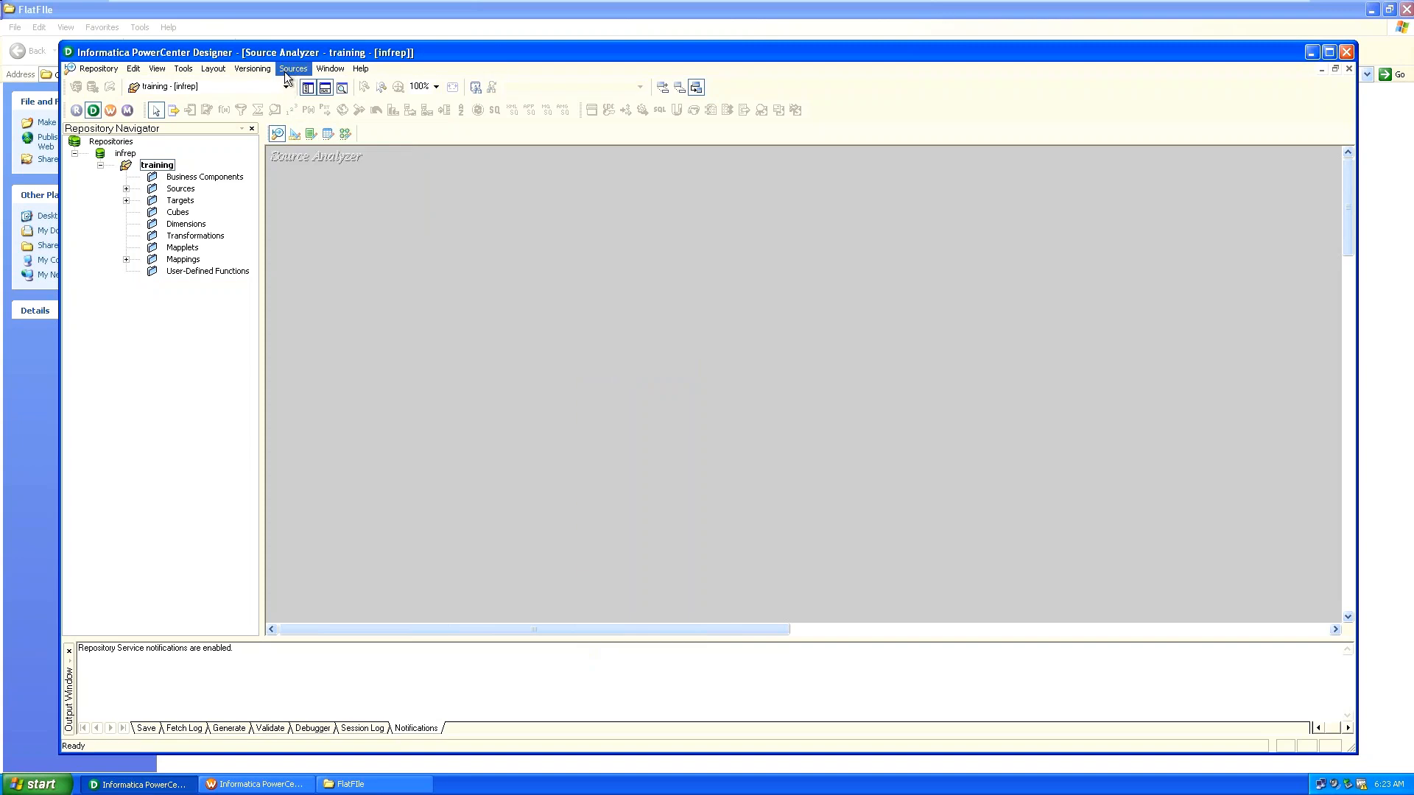
click(293, 69)
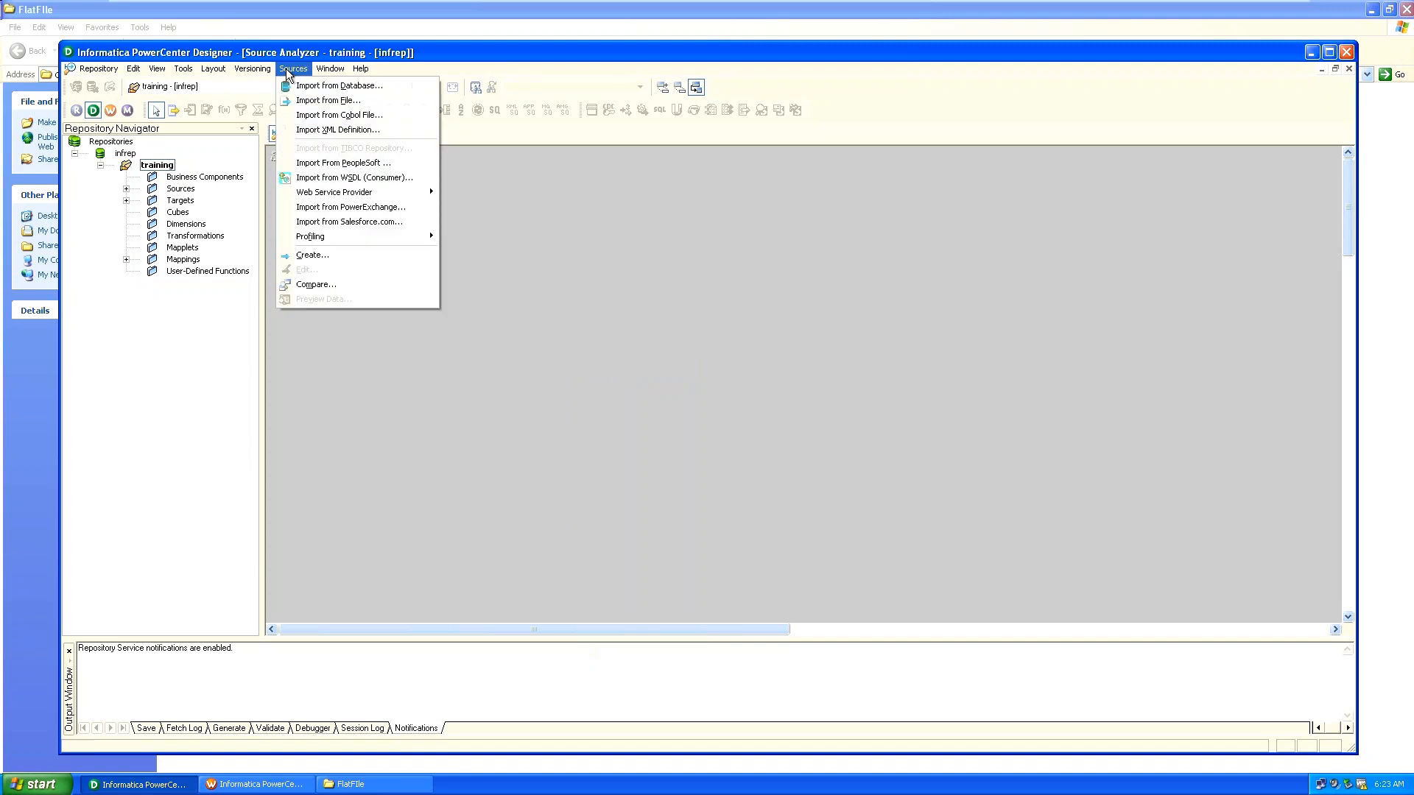
click(313, 130)
Show All Files, pick the customer XML file, and accept the infinite-length override.
click(689, 485)
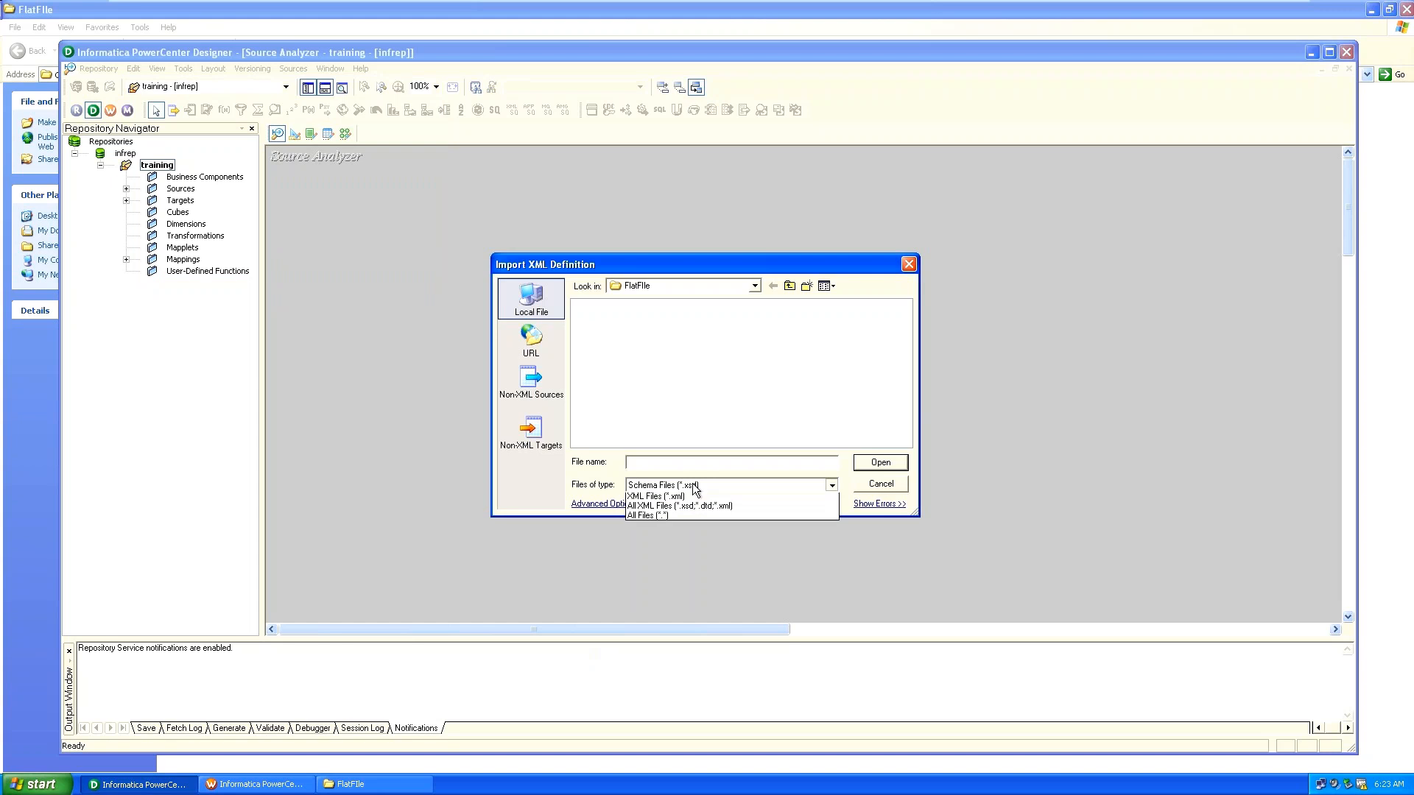
click(688, 535)
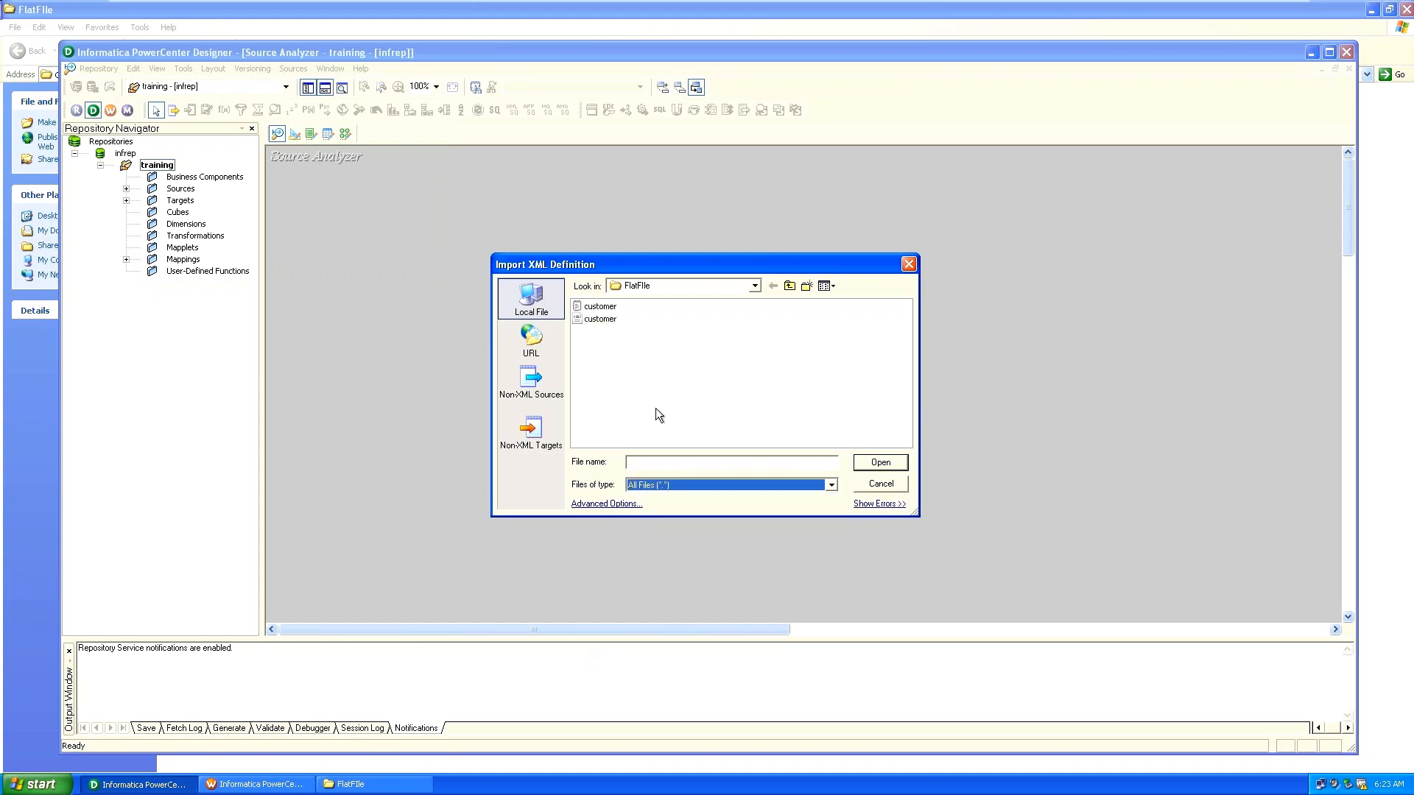
double_click(600, 319)
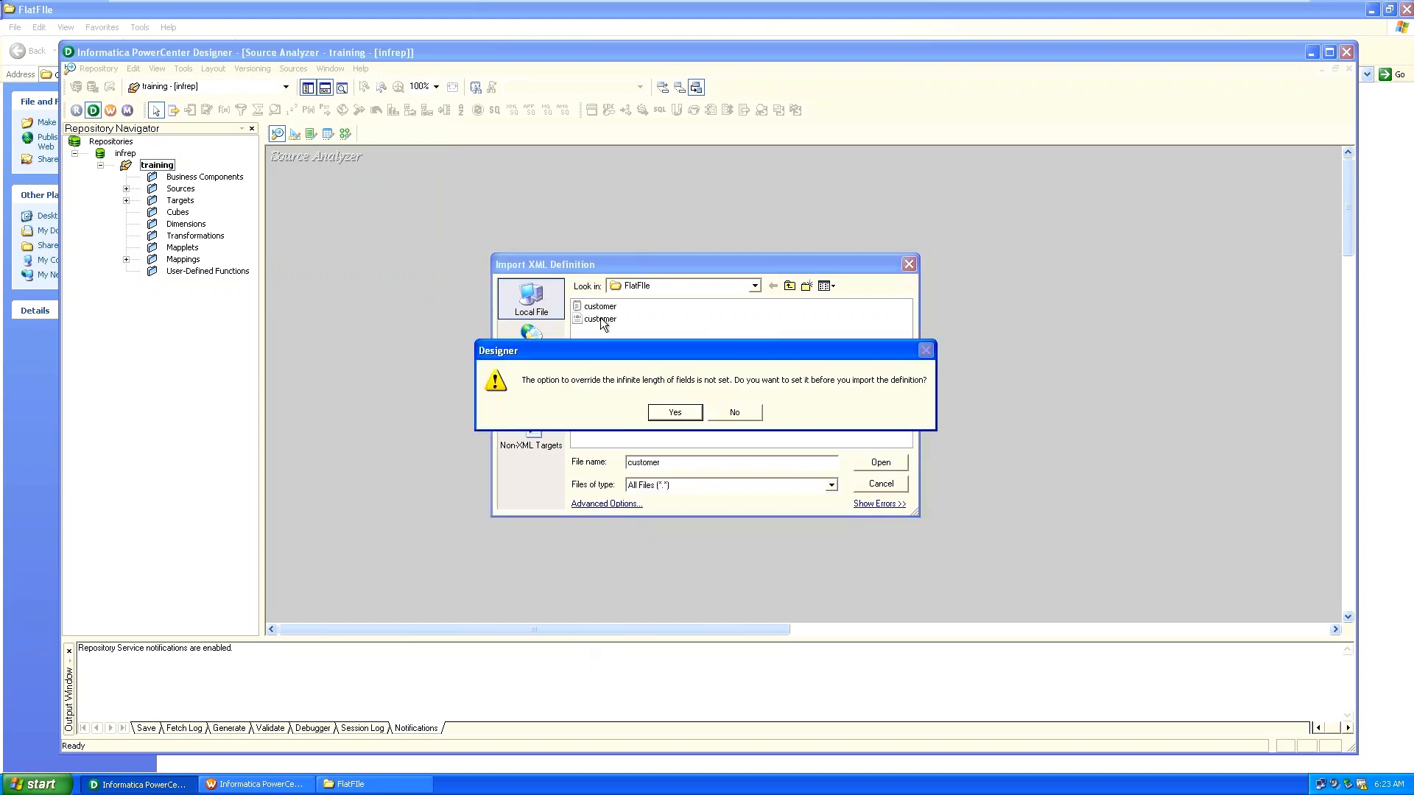
click(688, 412)
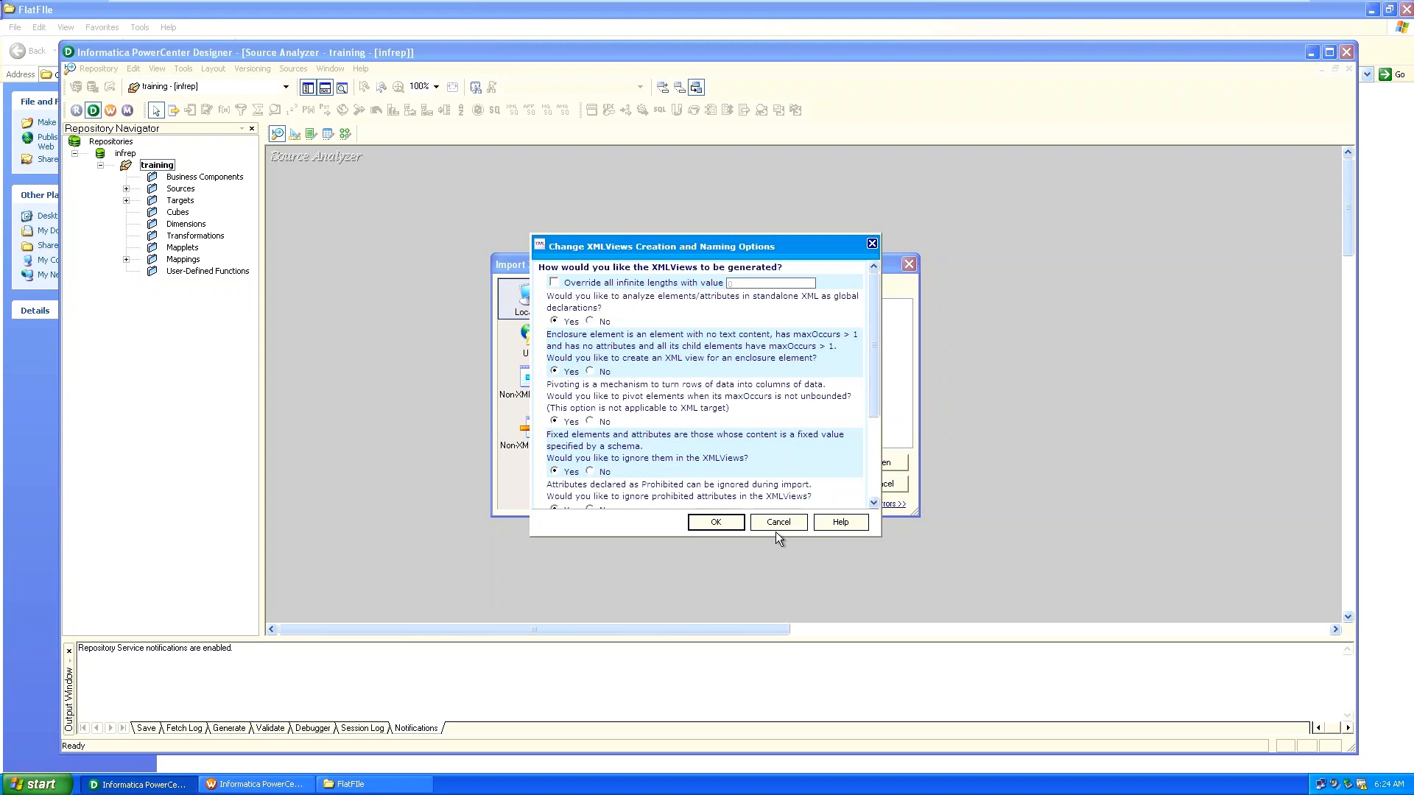
Generate denormalized hierarchy-relationship XML views for customer, giving an emp view with empno, empname, sal.
click(775, 524)
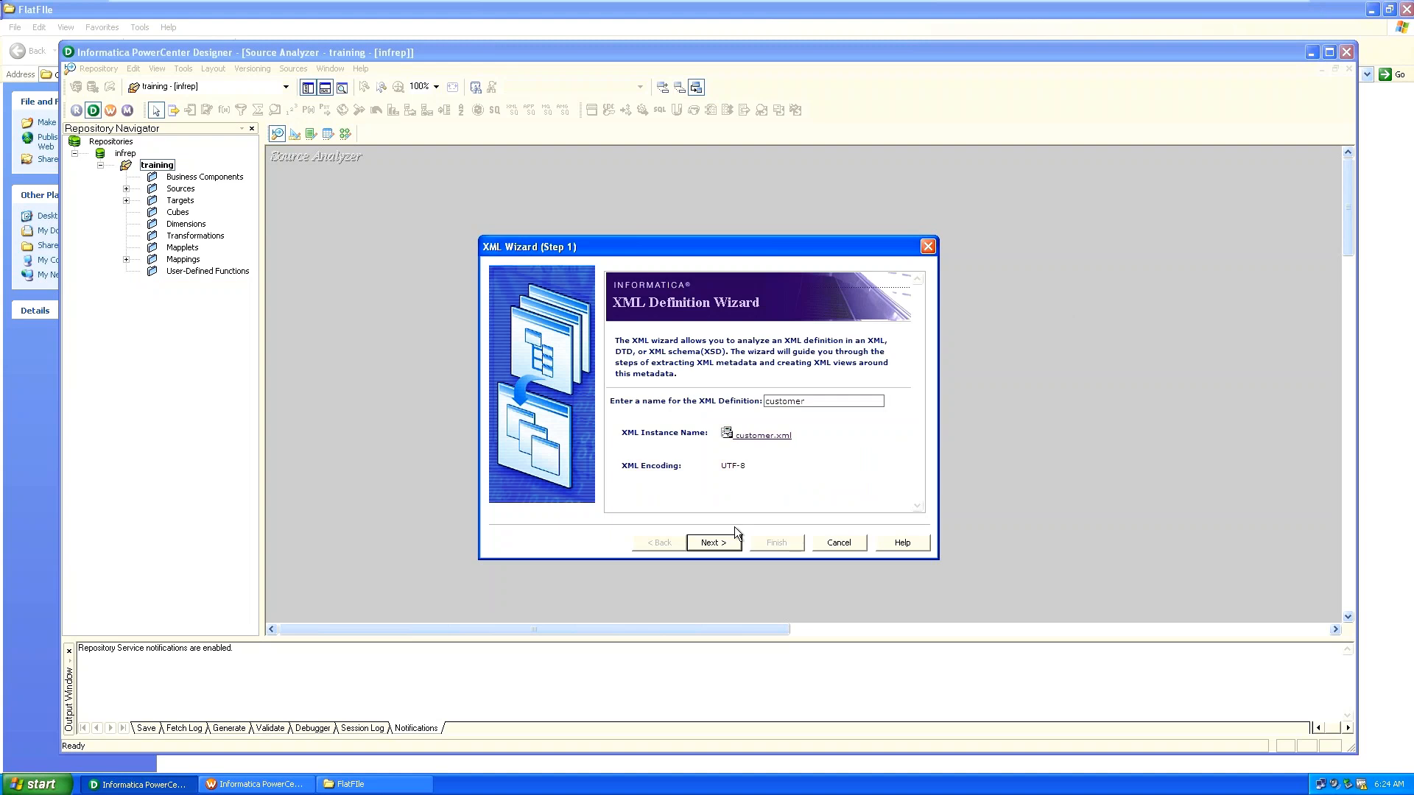
click(719, 542)
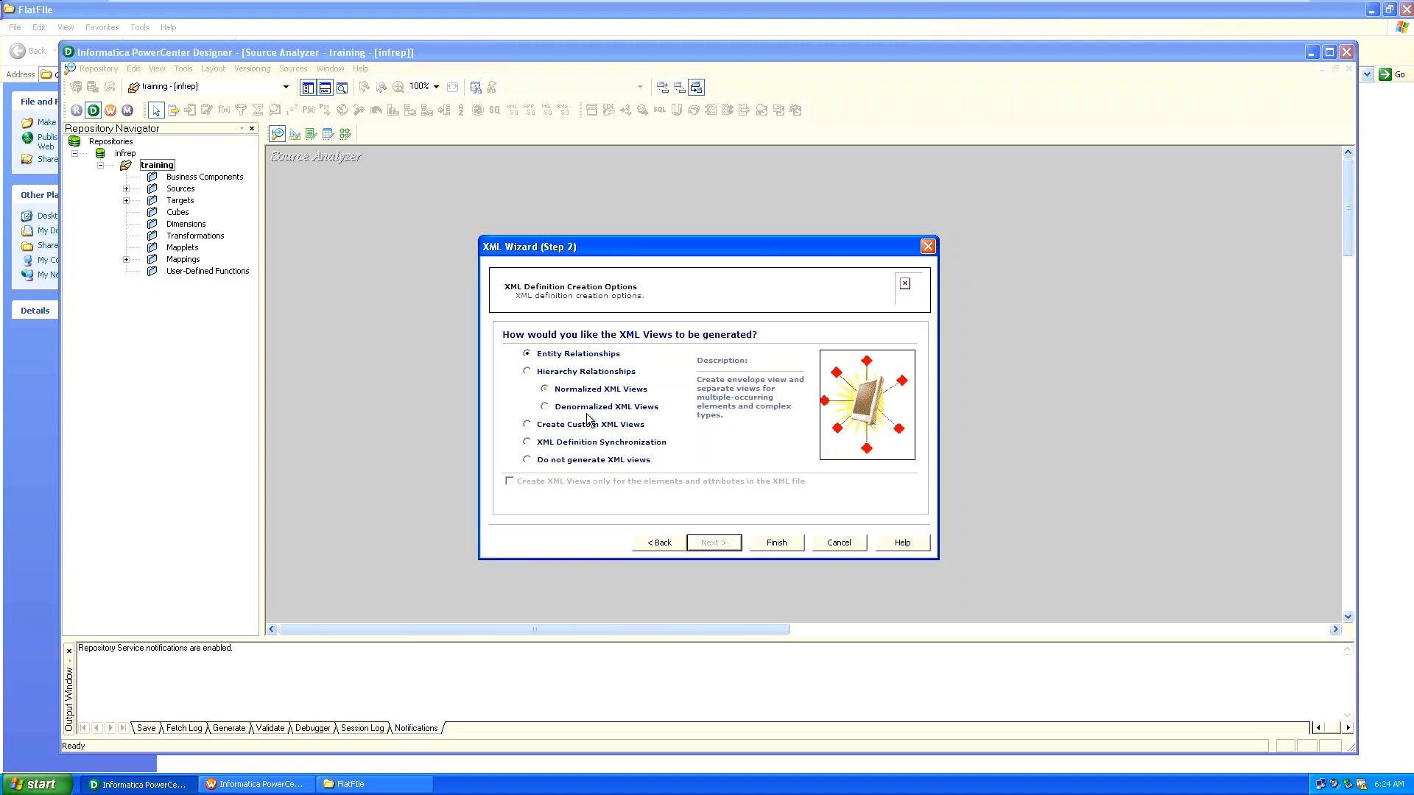
click(528, 372)
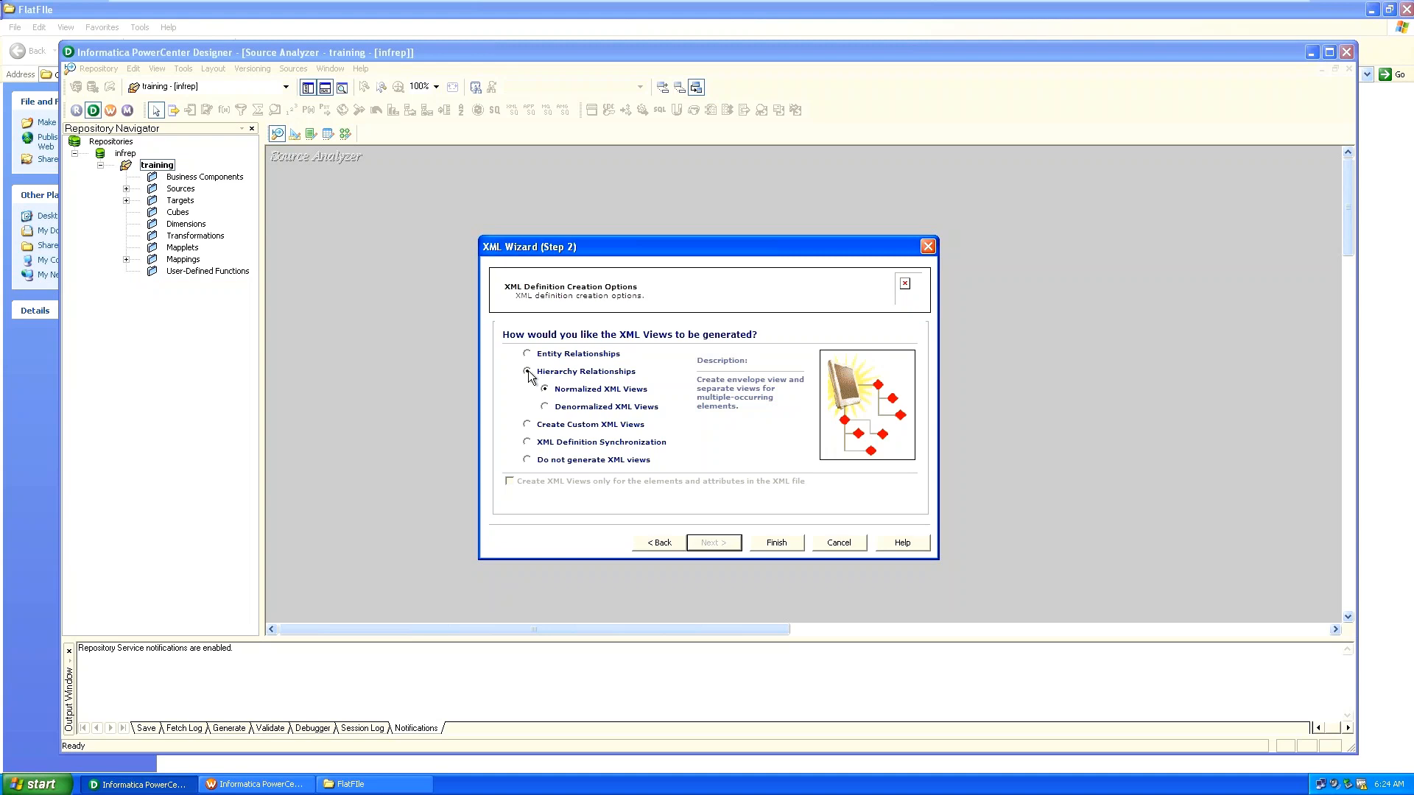
click(545, 408)
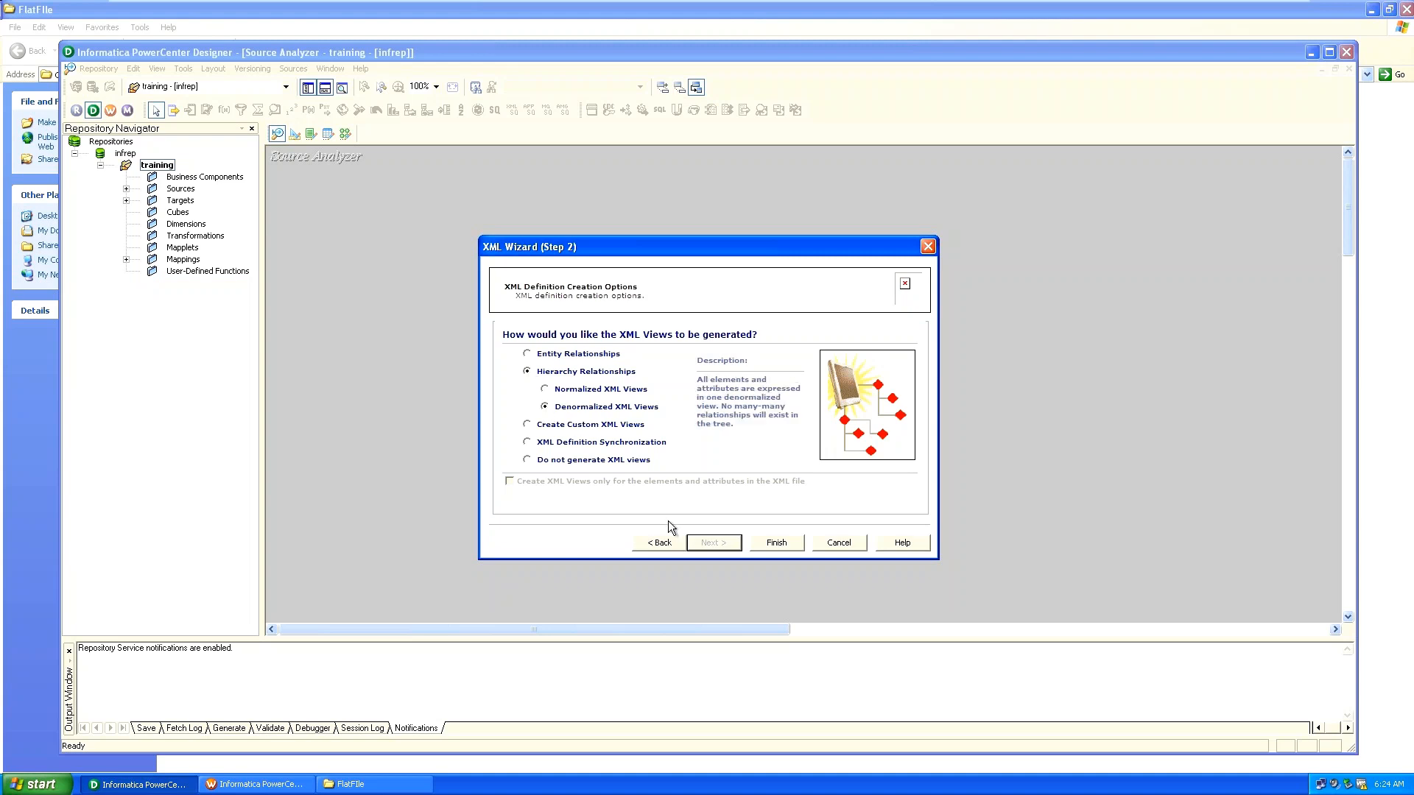
click(769, 537)
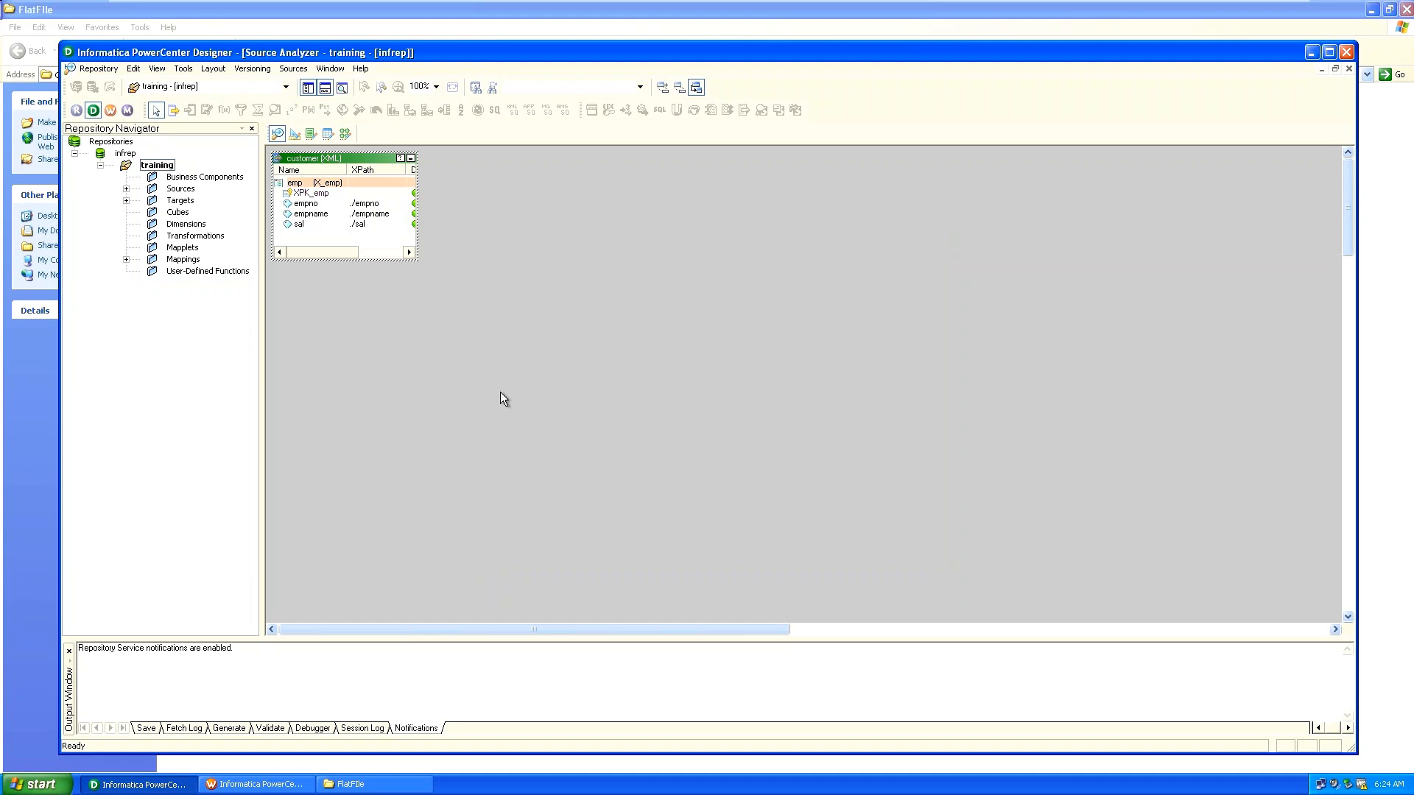
Save the customer XML source, enlarge its box to reveal datatypes and lengths, and save again.
key(ctrl+s)
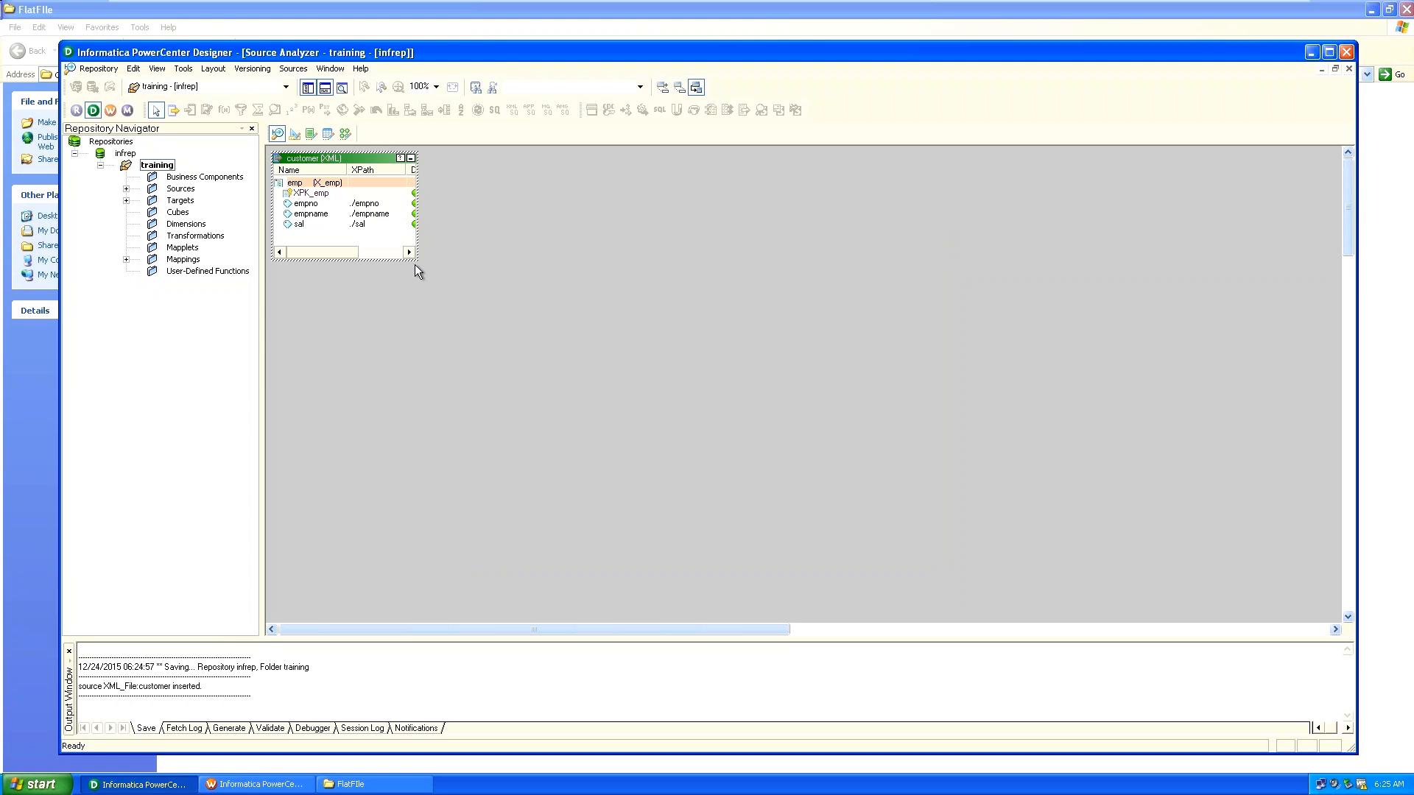
drag(415, 259, 584, 315)
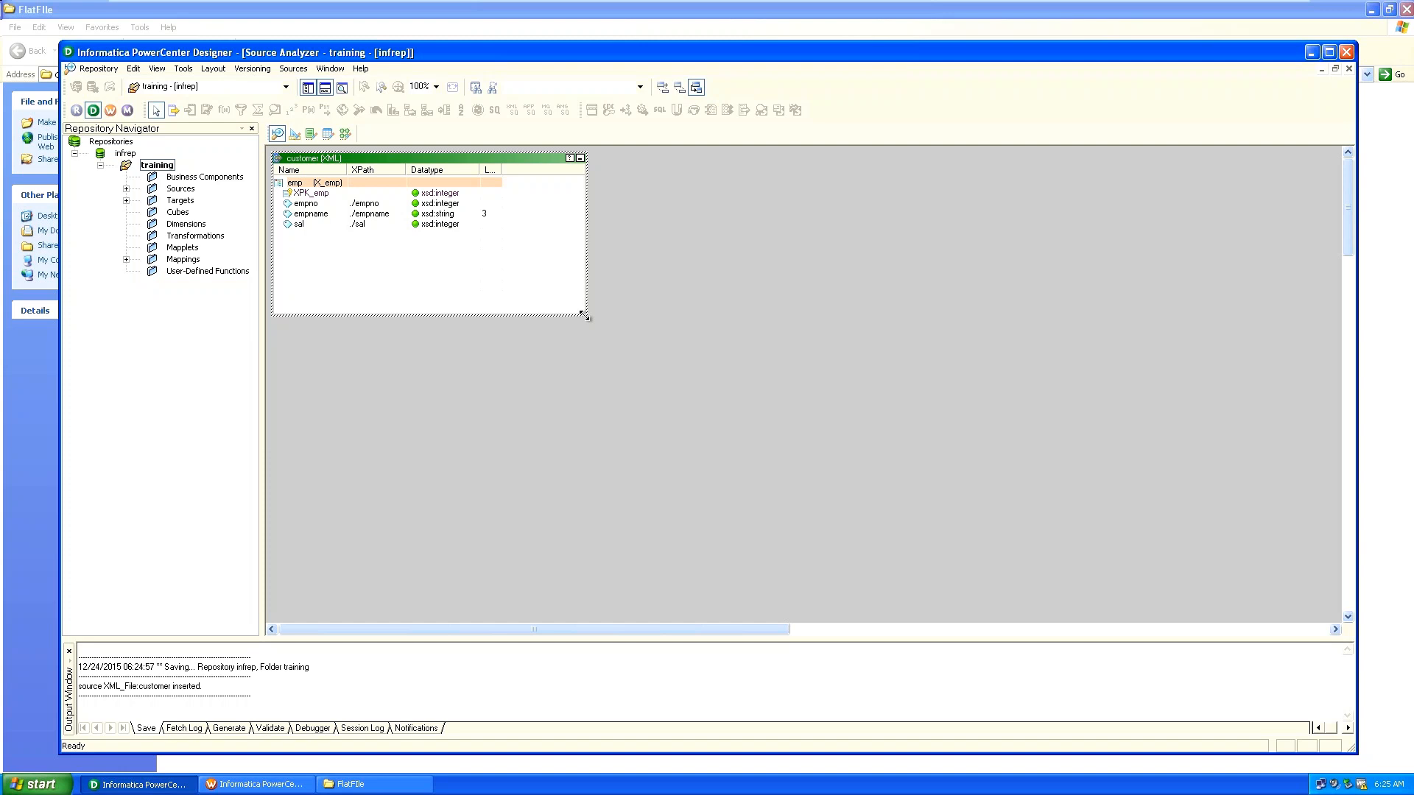
key(ctrl+s)
key(Return)
Switch to the Target Designer and clear EMP_ALL from the workspace.
click(294, 135)
right_click(651, 285)
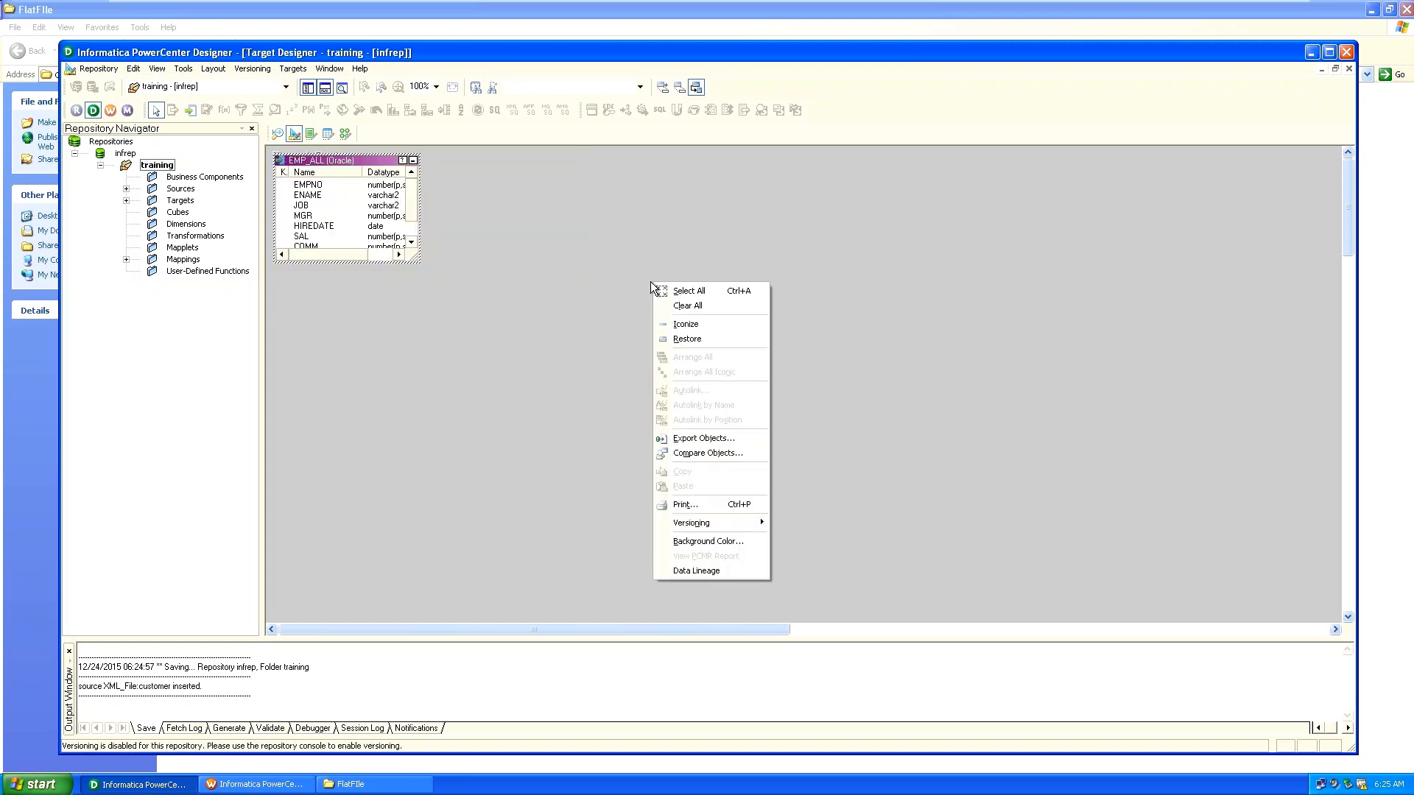
click(676, 307)
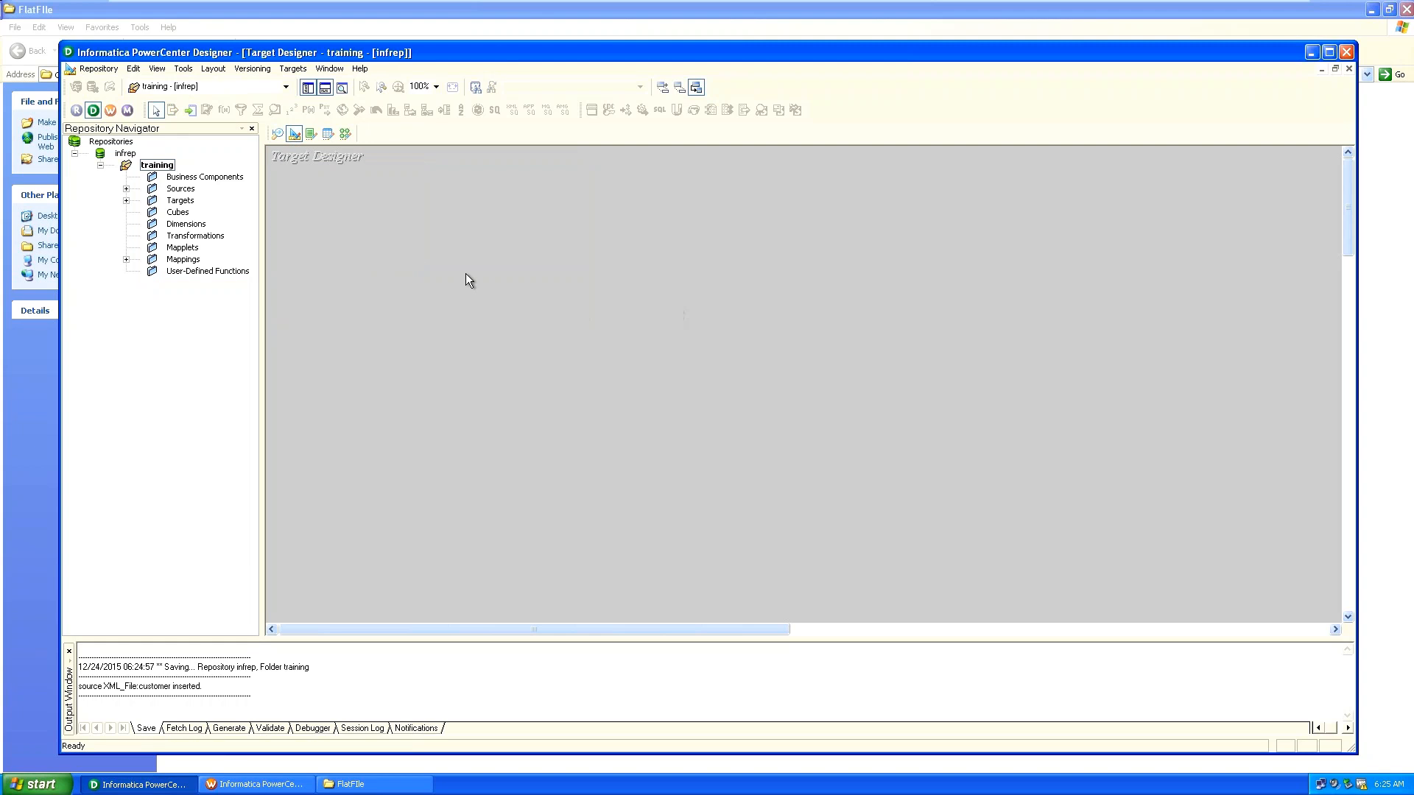
Create a new empty Oracle target table named xml_target.
click(293, 69)
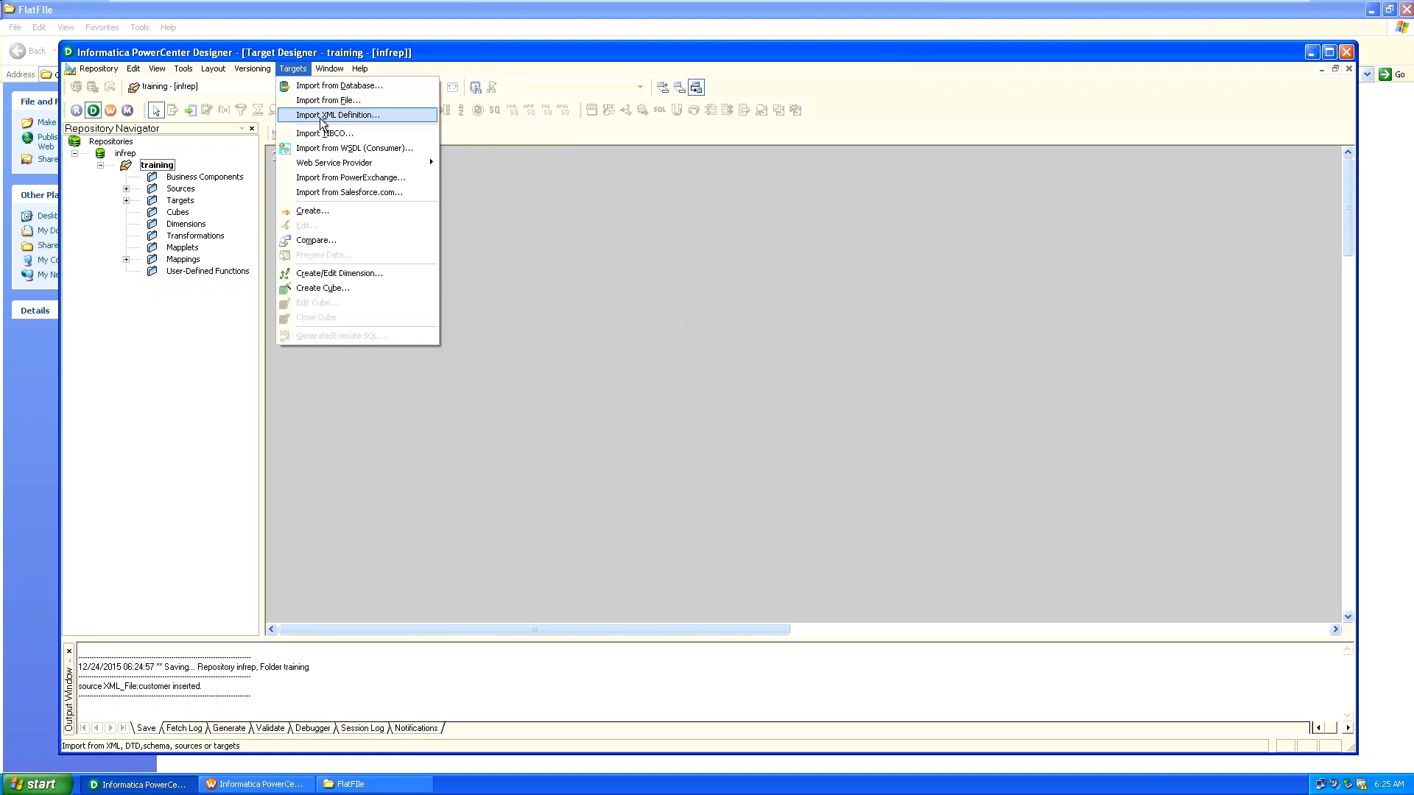
click(322, 212)
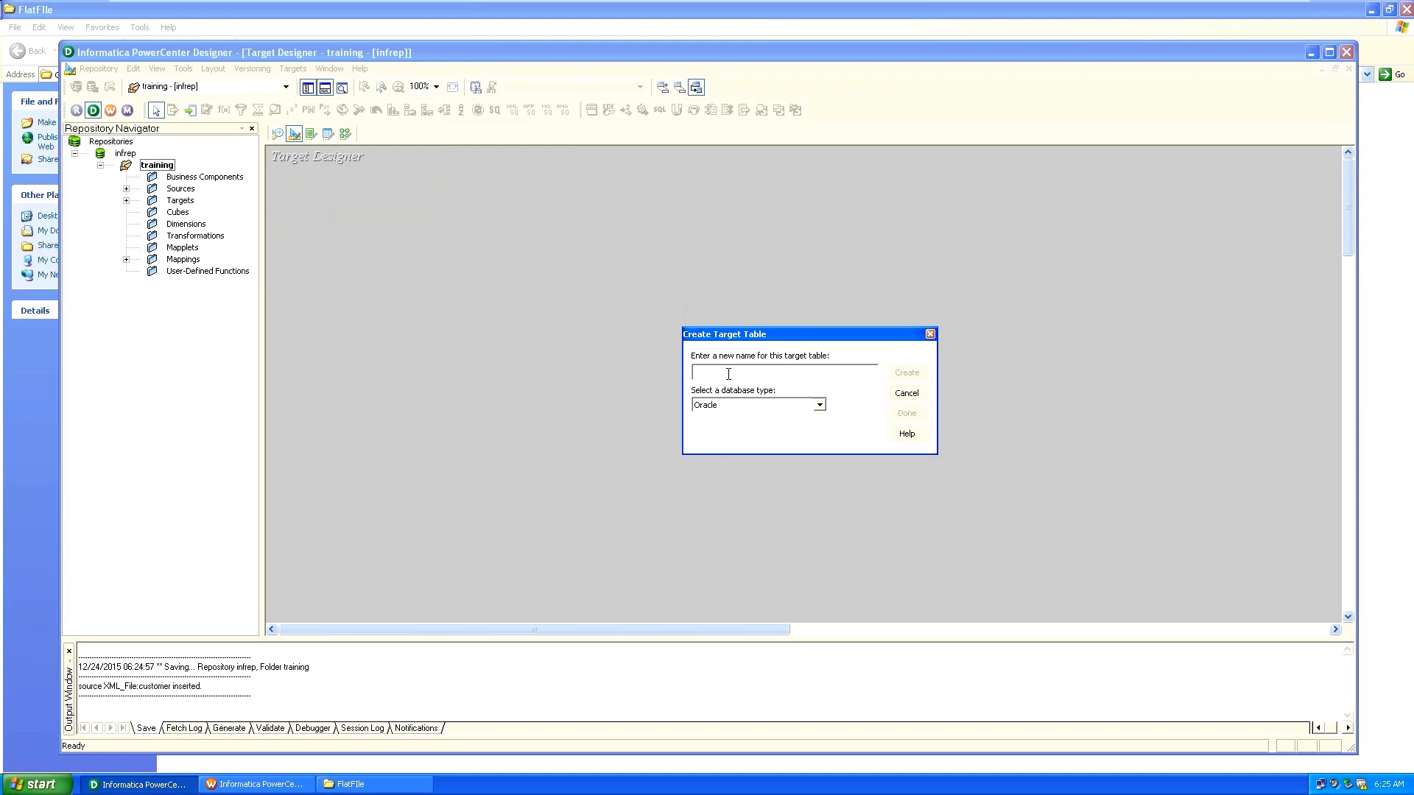
text(xml_target)
click(895, 373)
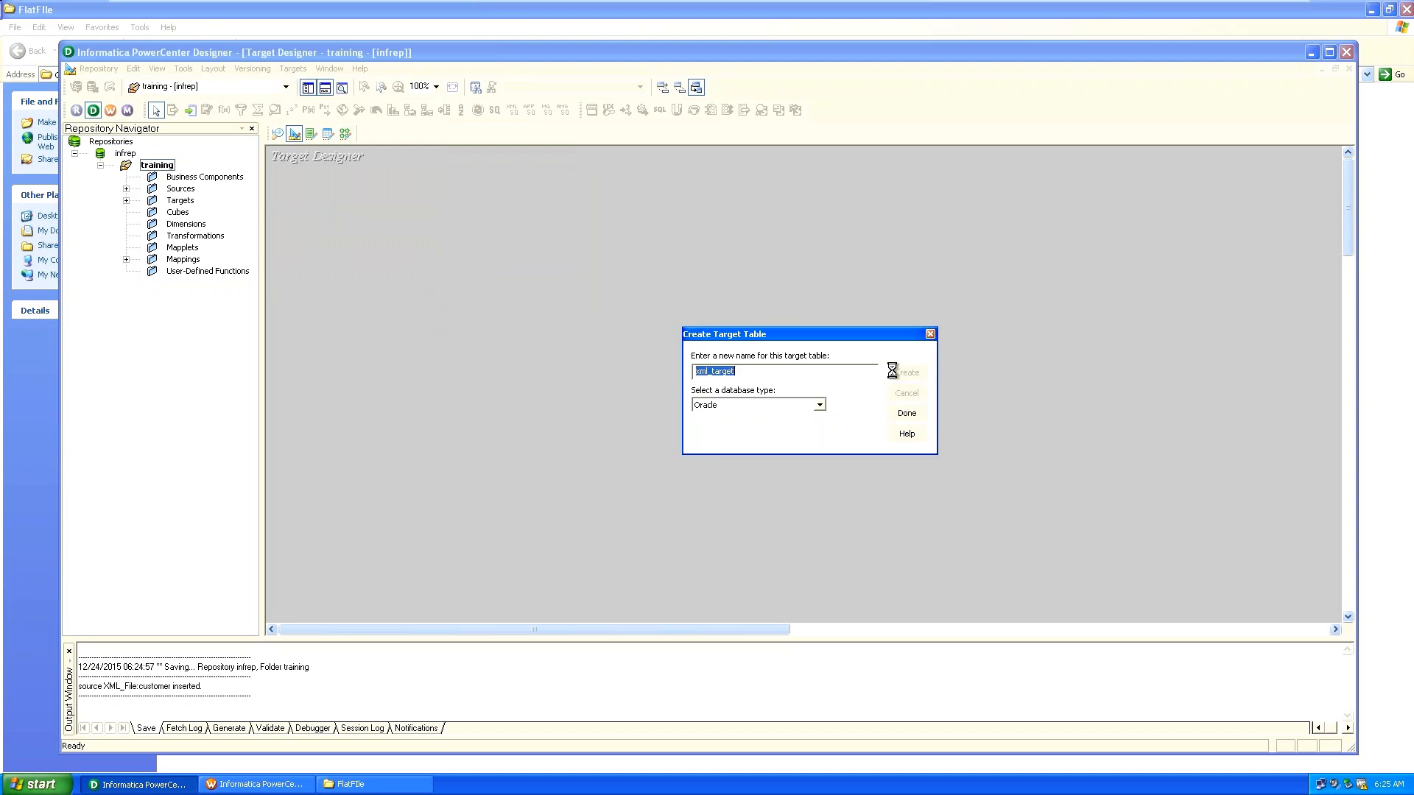
click(919, 413)
click(920, 414)
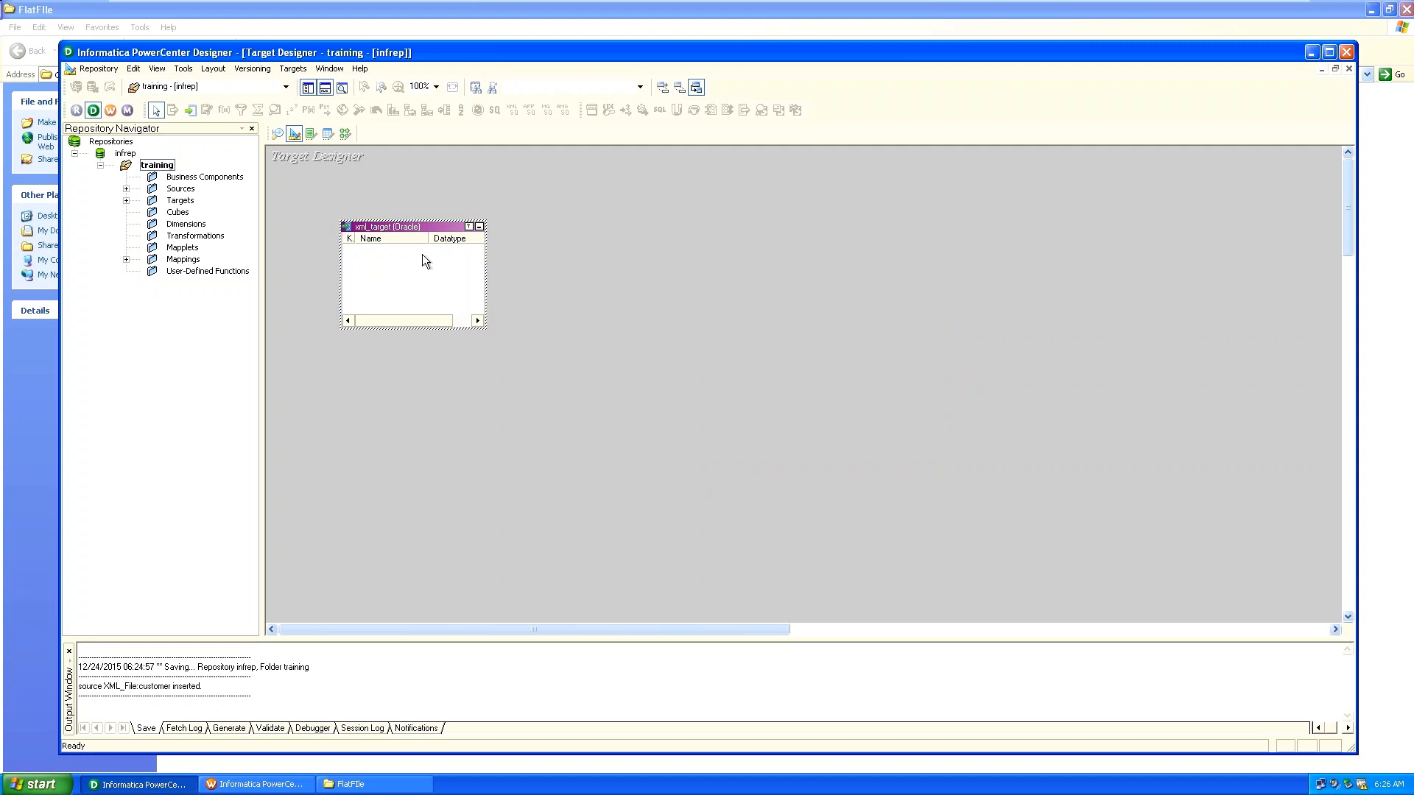
Open xml_target's Columns tab and add three new fields.
double_click(435, 226)
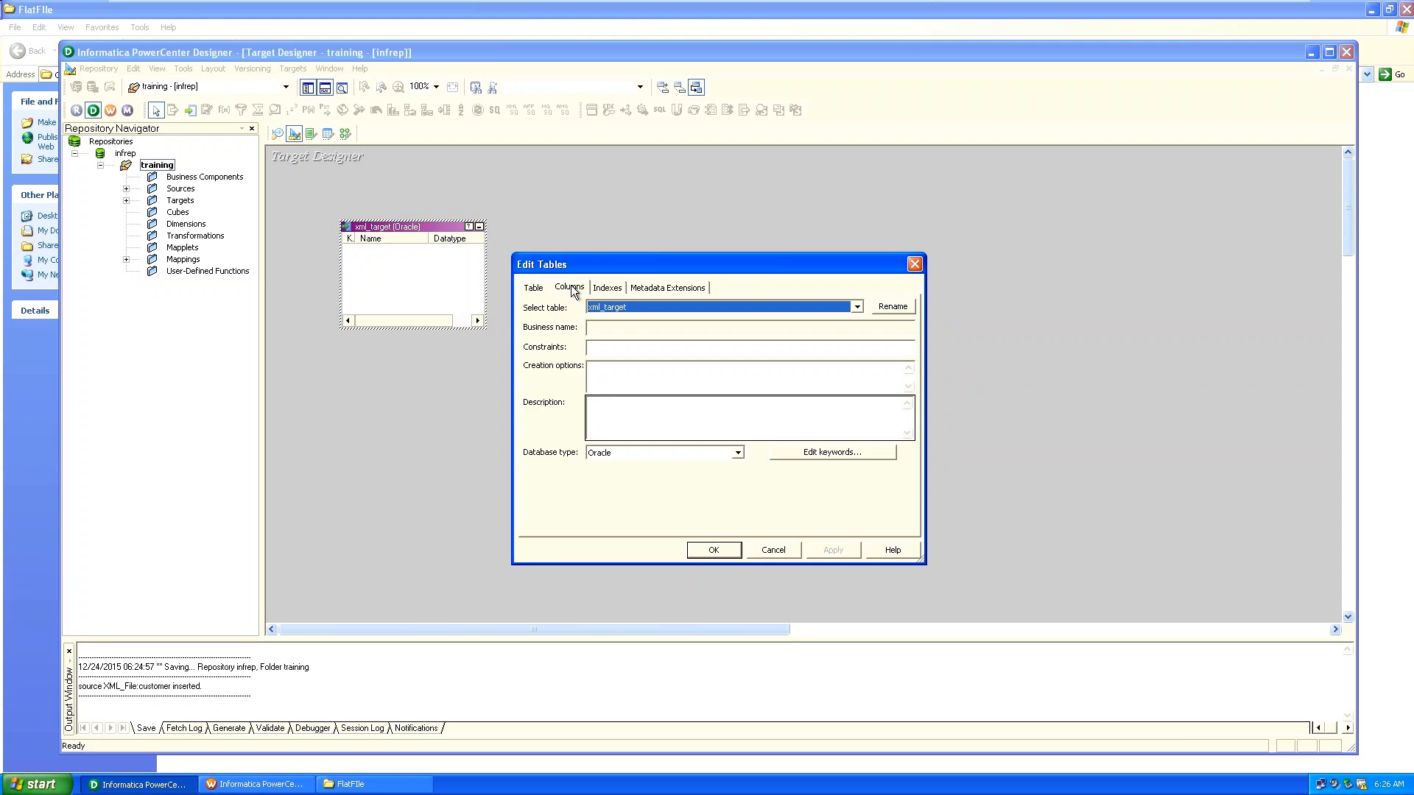
click(570, 288)
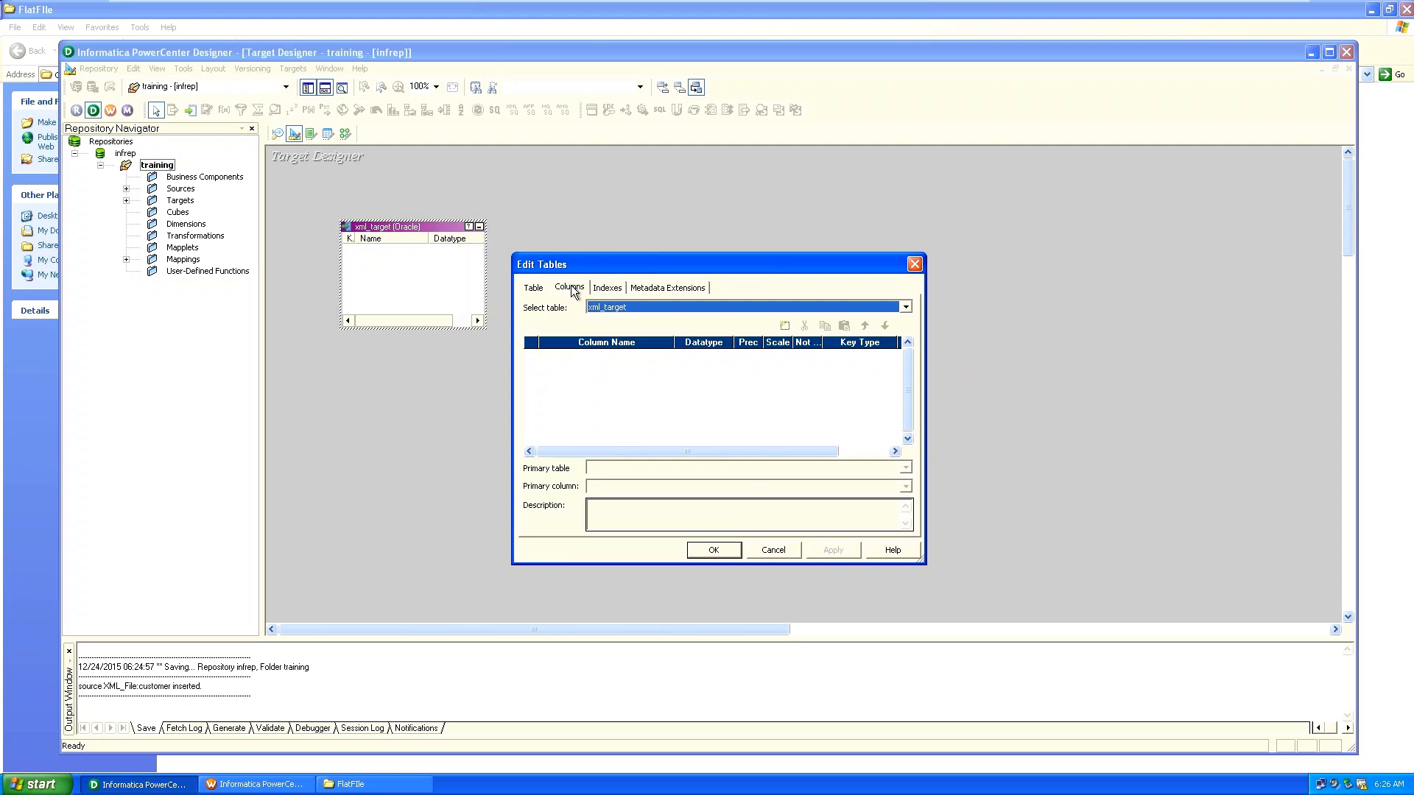
click(785, 327)
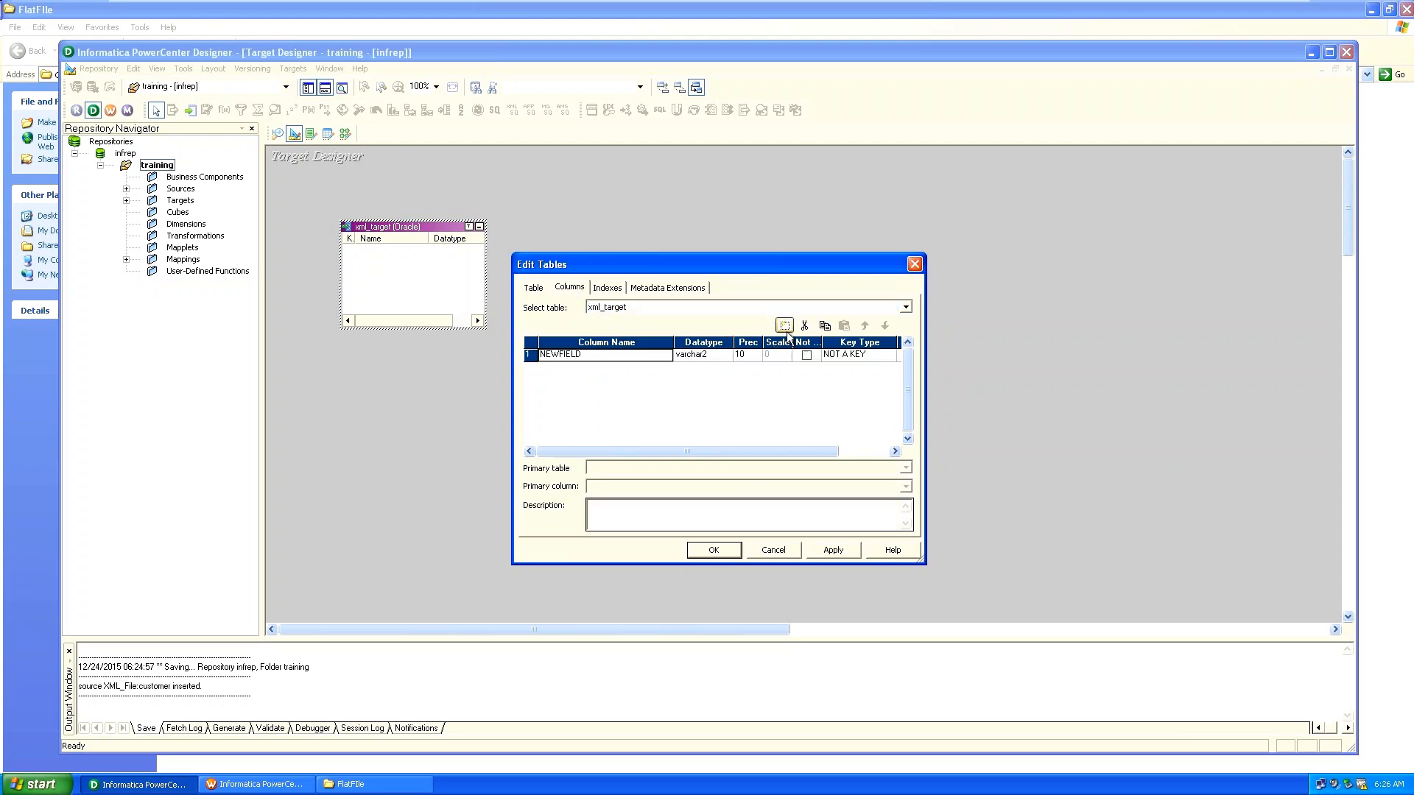
click(785, 326)
click(785, 325)
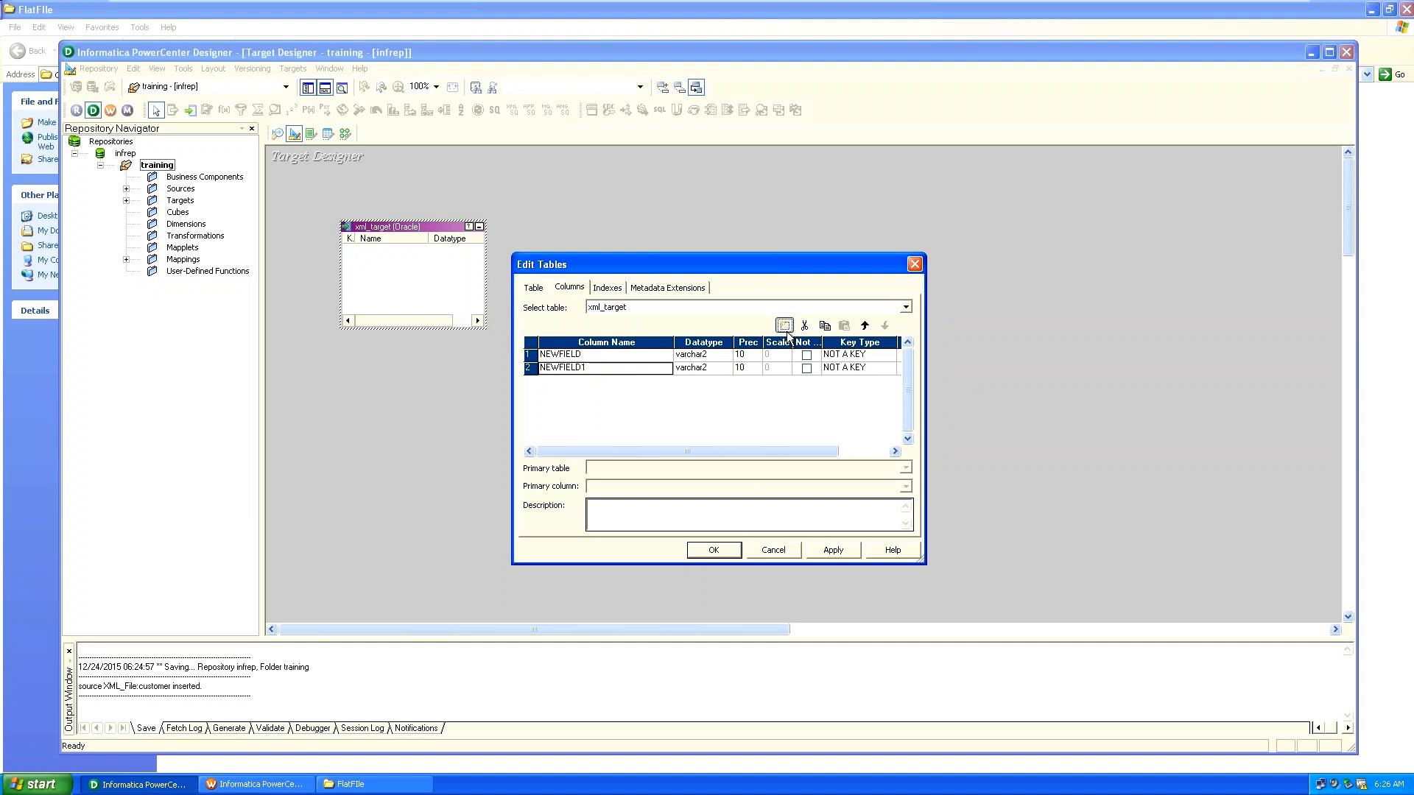
Rename the first column empno and set its datatype to number.
click(579, 354)
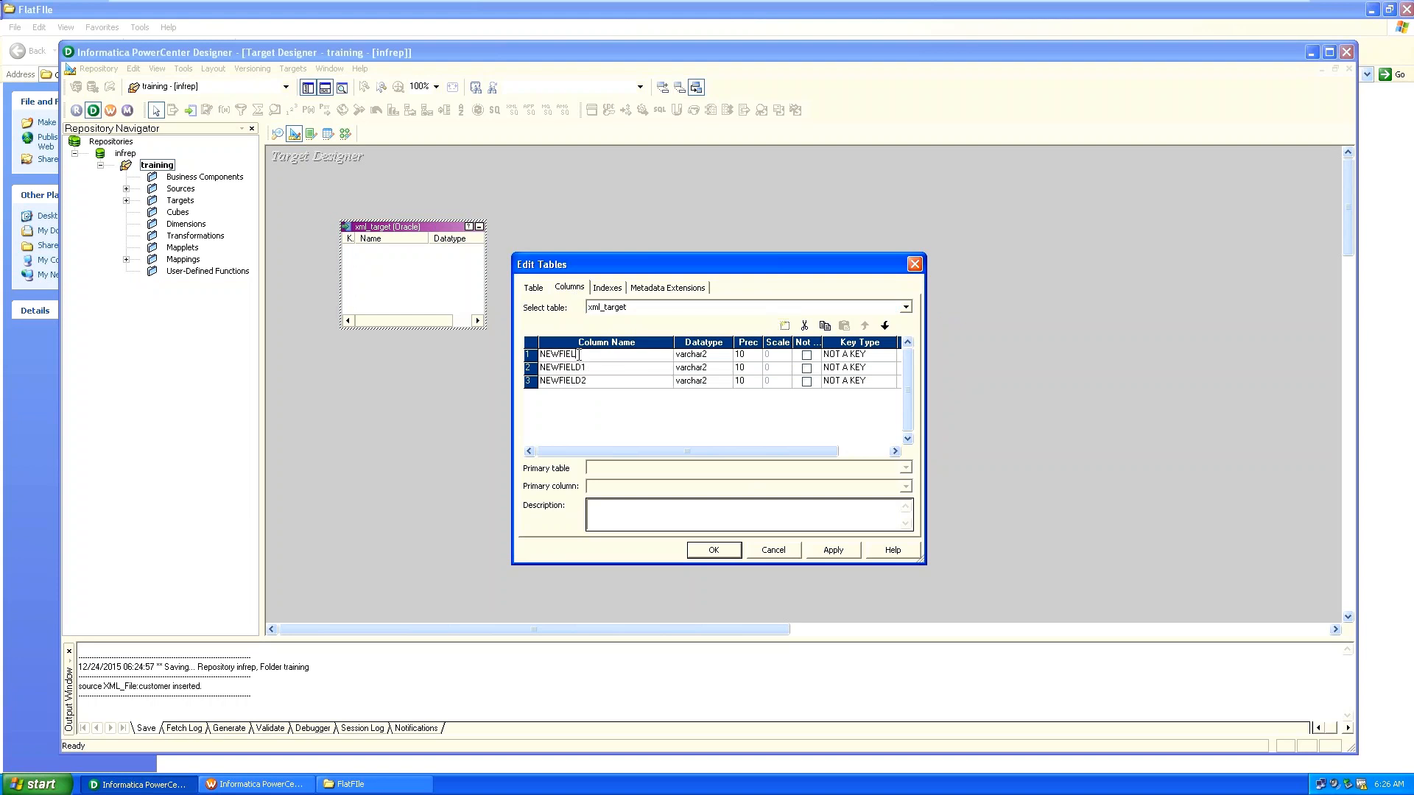
key(BackSpace)
key(BackSpace)
key(BackSpace)
key(BackSpace)
key(BackSpace)
key(BackSpace)
key(BackSpace)
text(empno)
key(Tab)
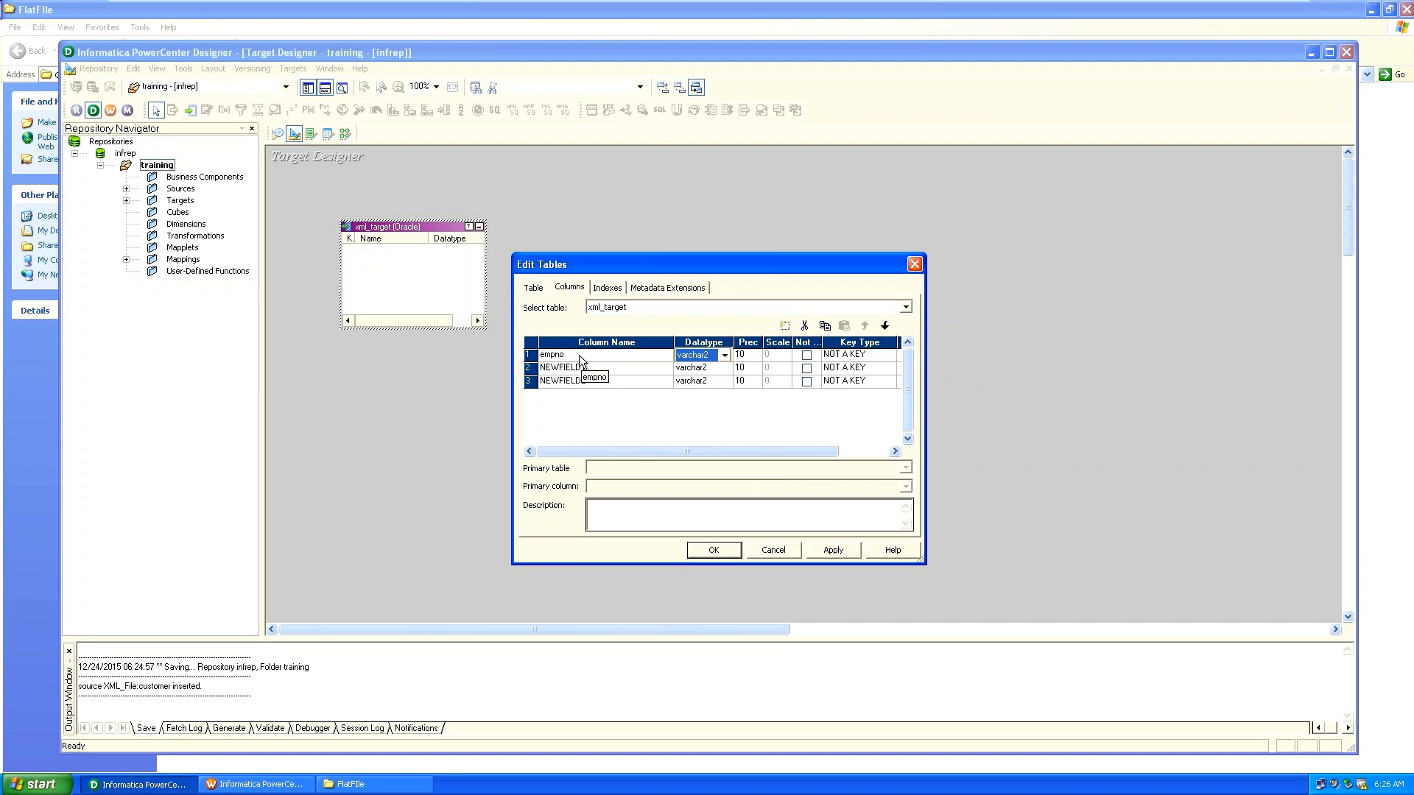
key(Down)
key(Down)
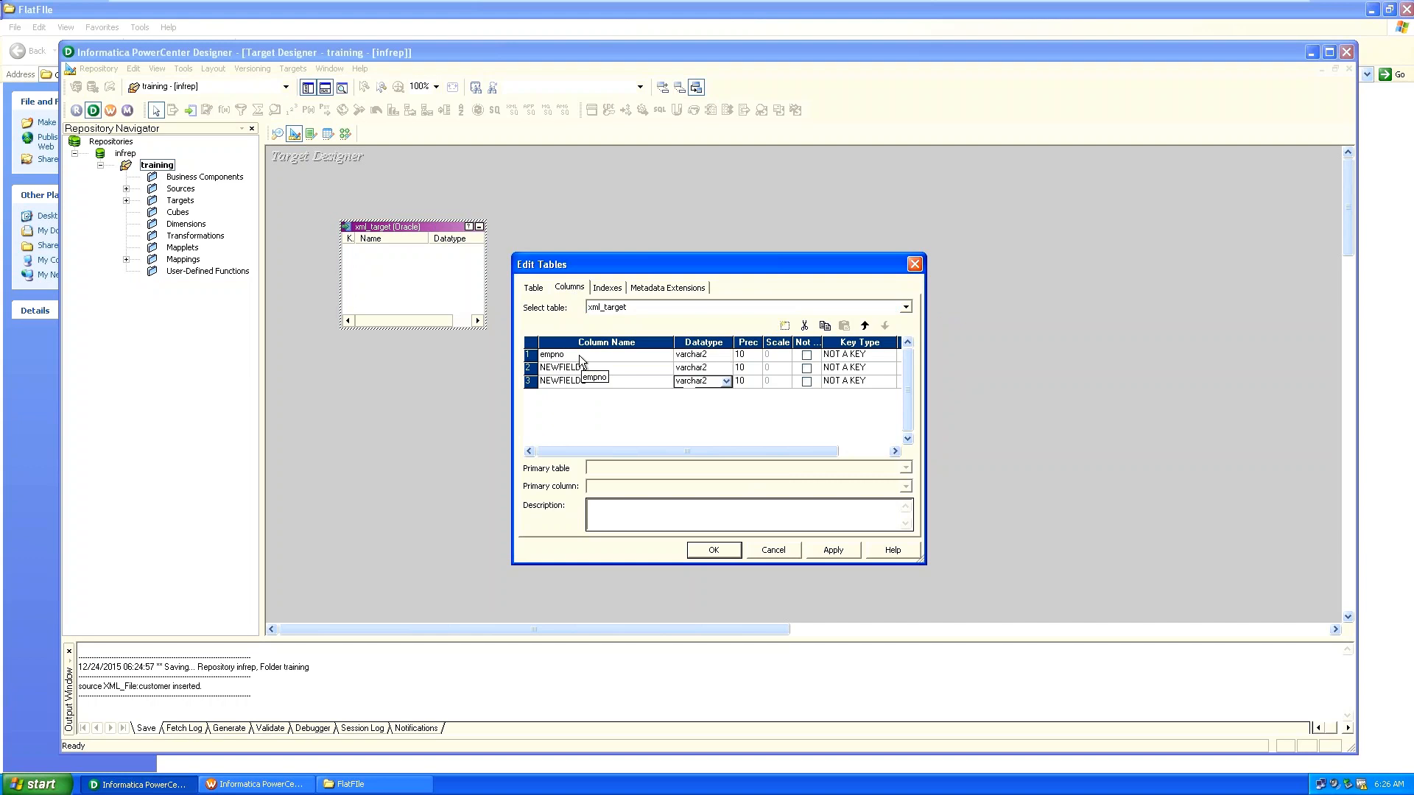
key(Up)
key(Up)
click(724, 355)
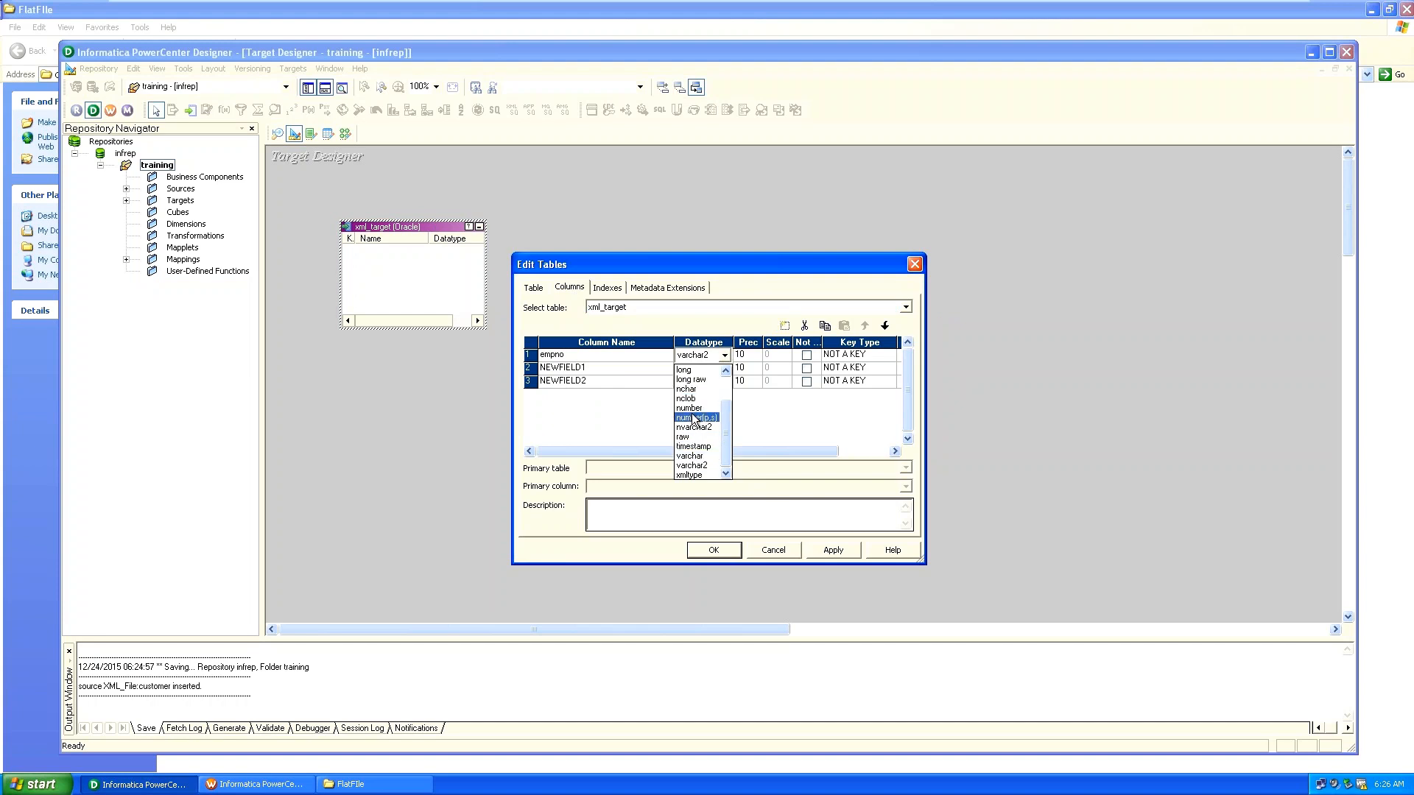
drag(723, 416, 723, 392)
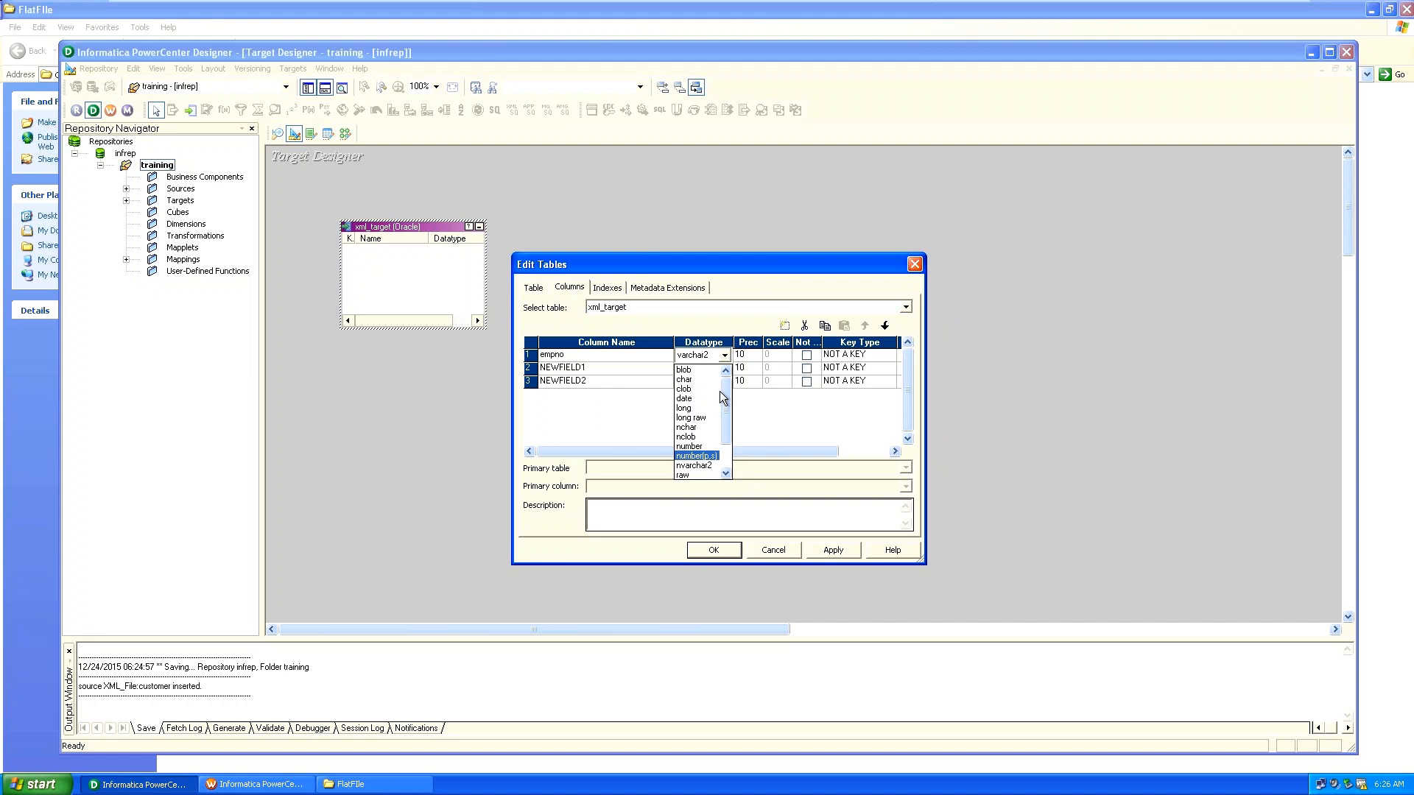
click(692, 446)
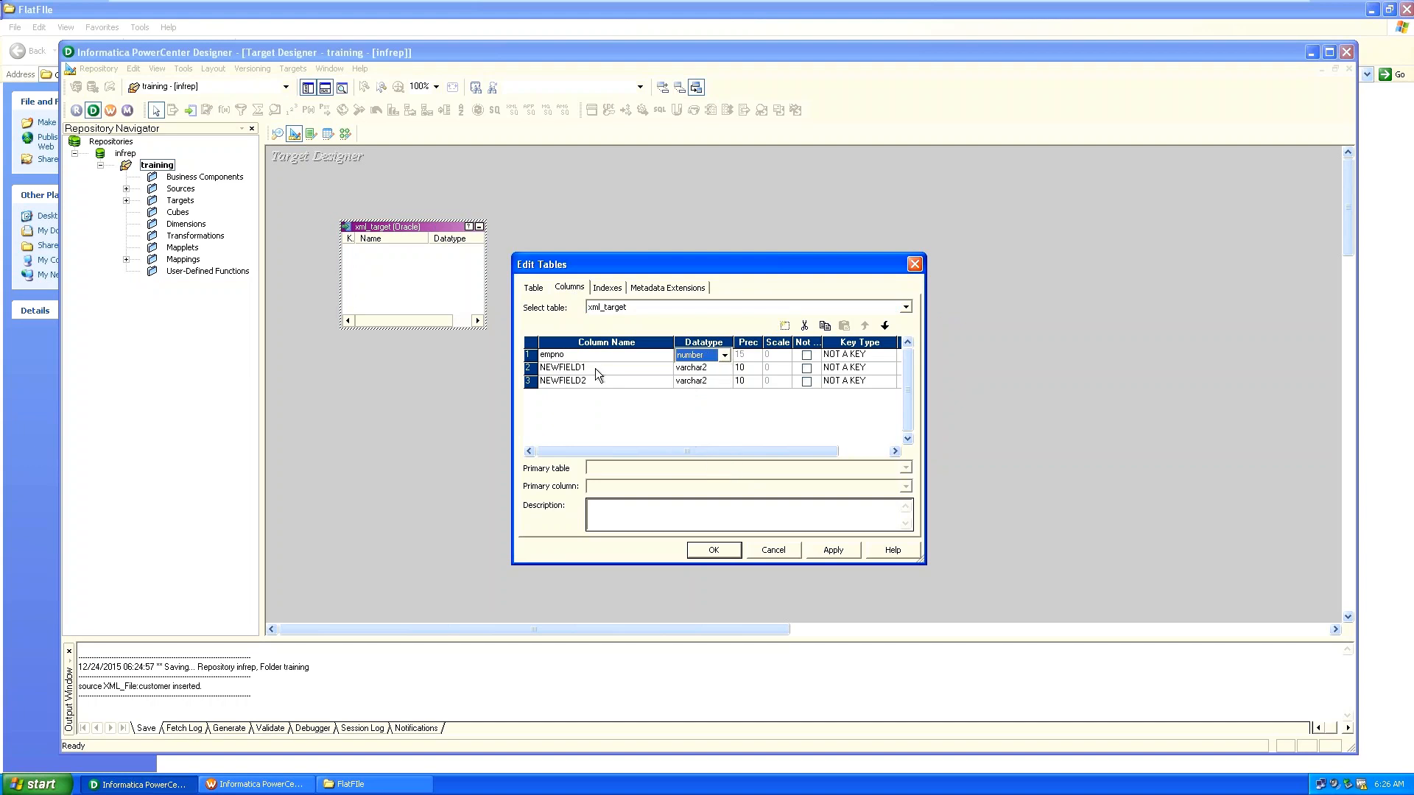
Name the second column empname (varchar2) and the third sal (number).
click(553, 366)
key(BackSpace)
key(BackSpace)
key(Delete)
key(Delete)
key(Delete)
key(Delete)
key(Delete)
key(Delete)
key(Delete)
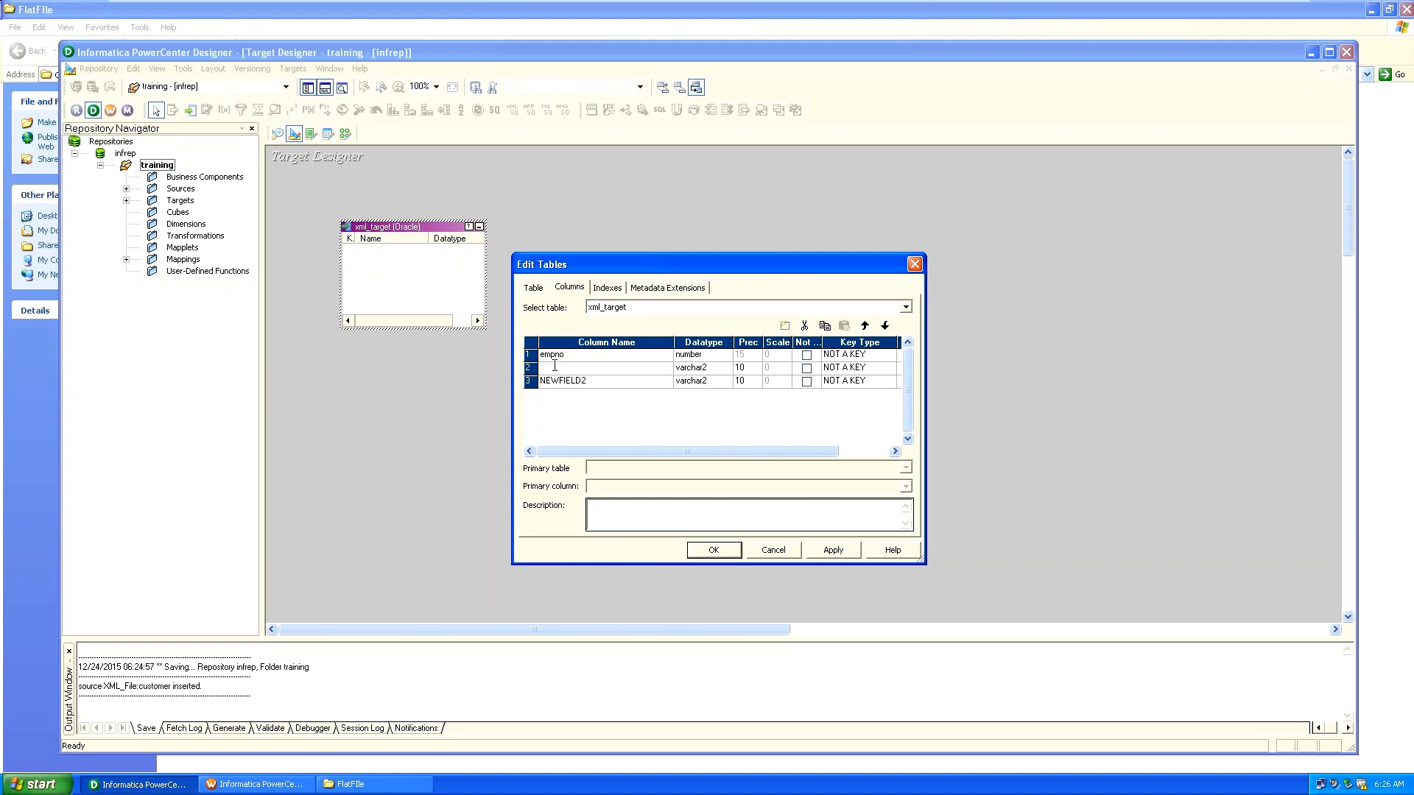
text(empname)
click(725, 368)
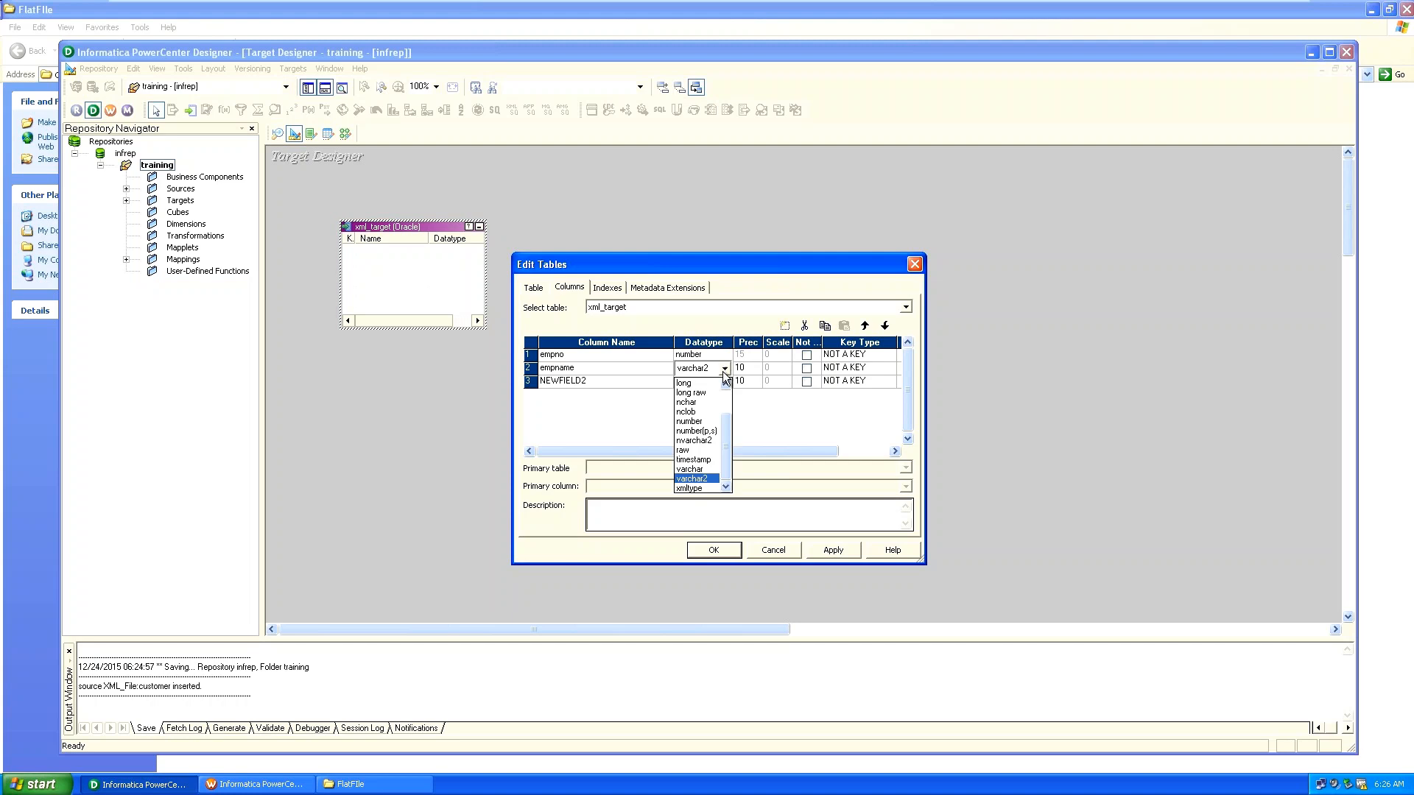
click(633, 377)
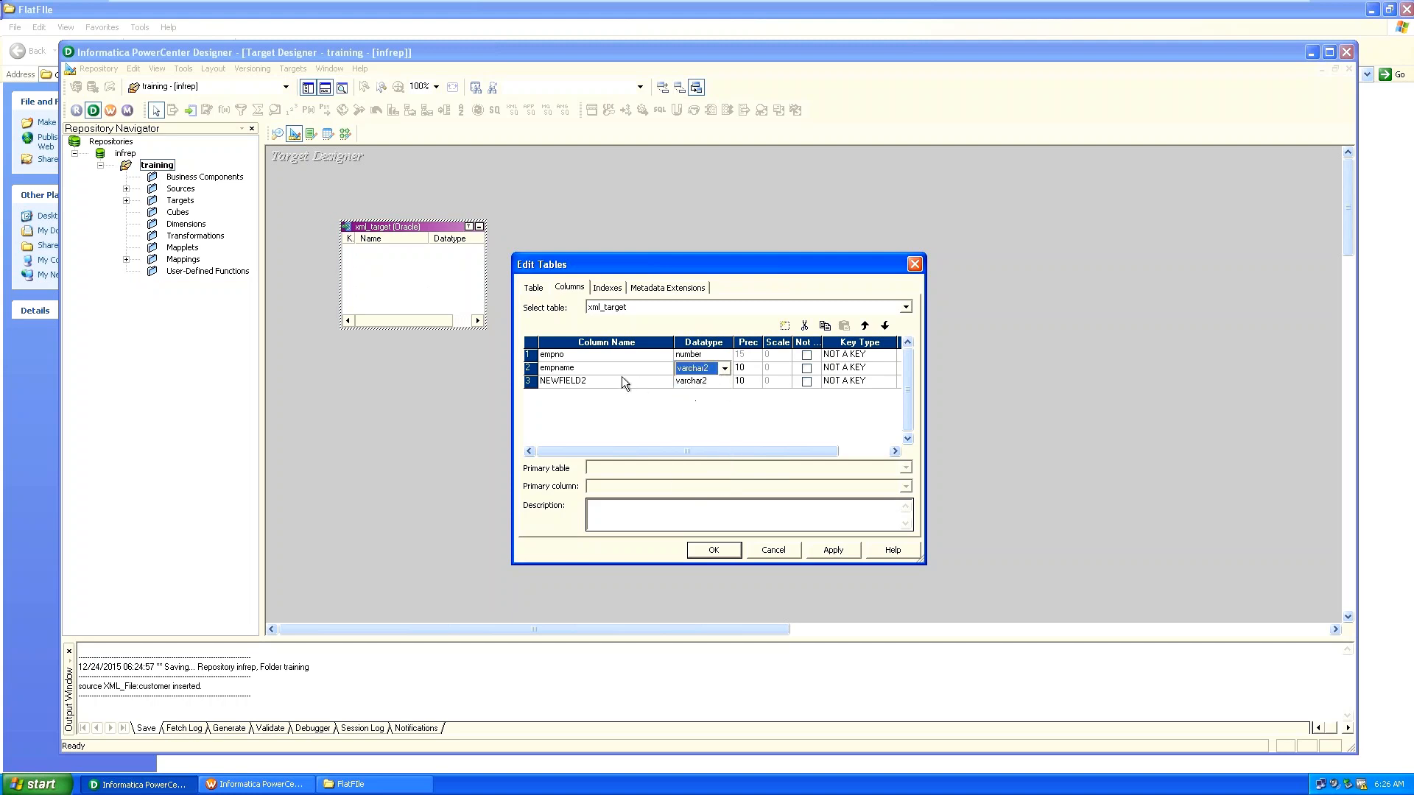
click(619, 378)
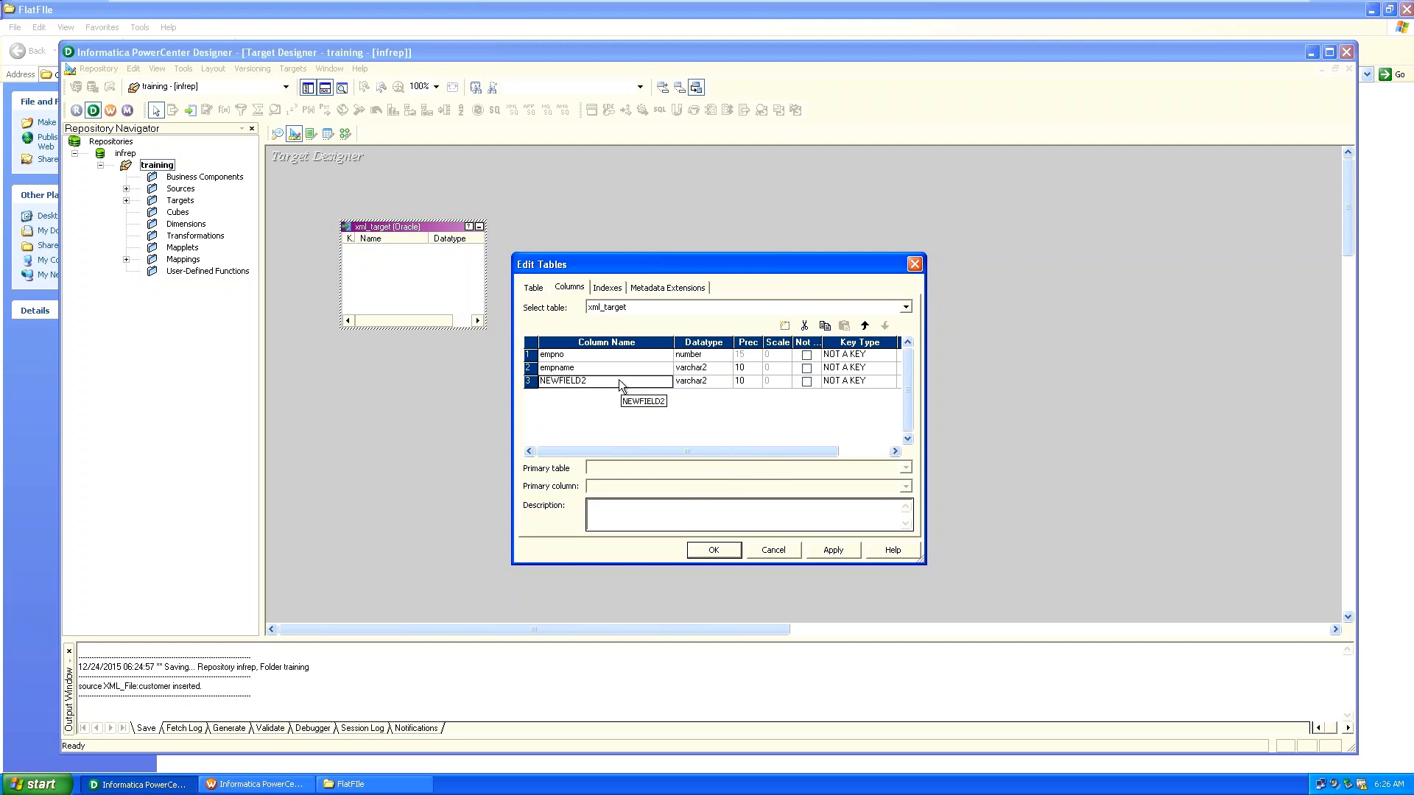
click(581, 381)
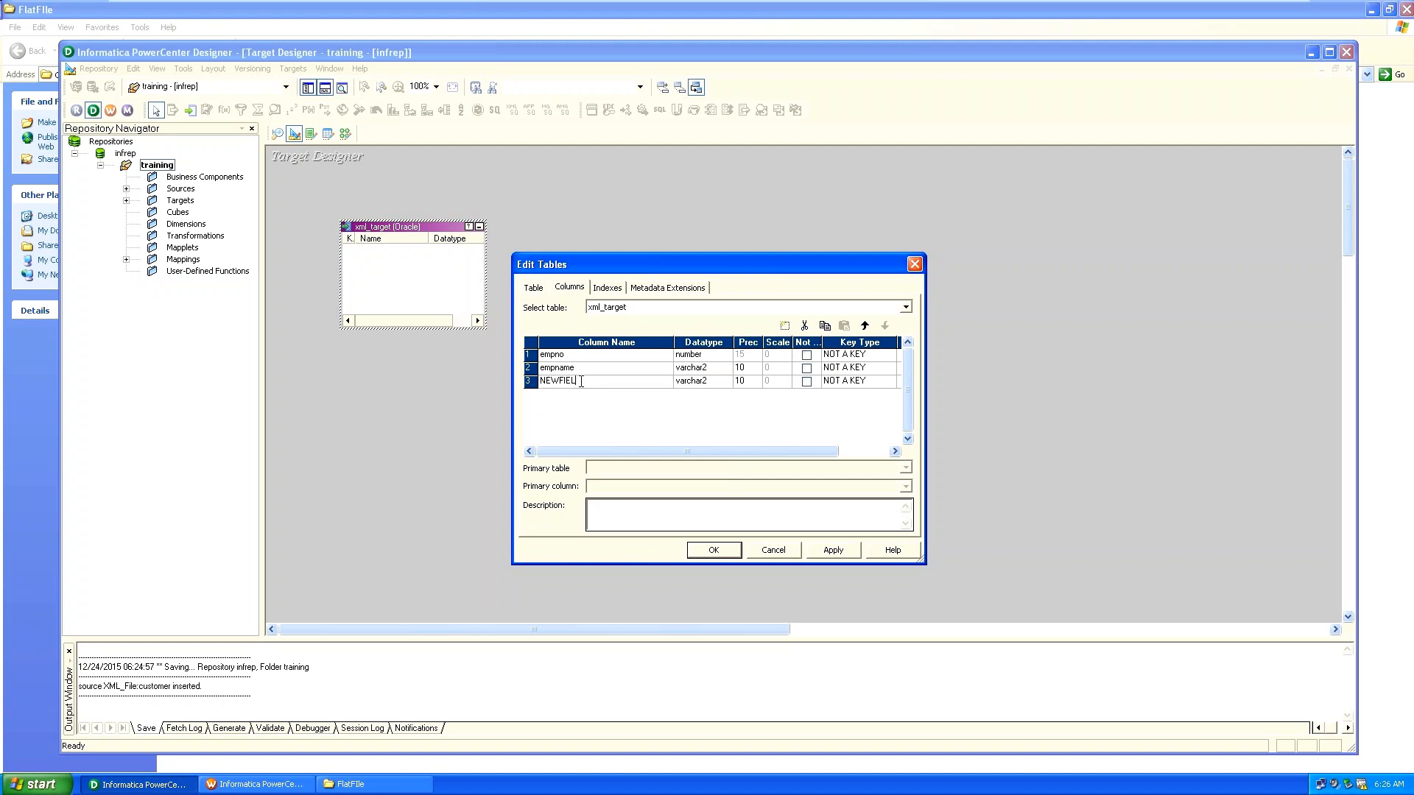
key(BackSpace)
key(BackSpace)
key(BackSpace)
key(BackSpace)
key(BackSpace)
key(BackSpace)
key(BackSpace)
text(sal)
click(704, 382)
click(725, 382)
click(700, 436)
Apply and confirm the column definitions, then reopen xml_target to verify them.
click(828, 550)
click(714, 551)
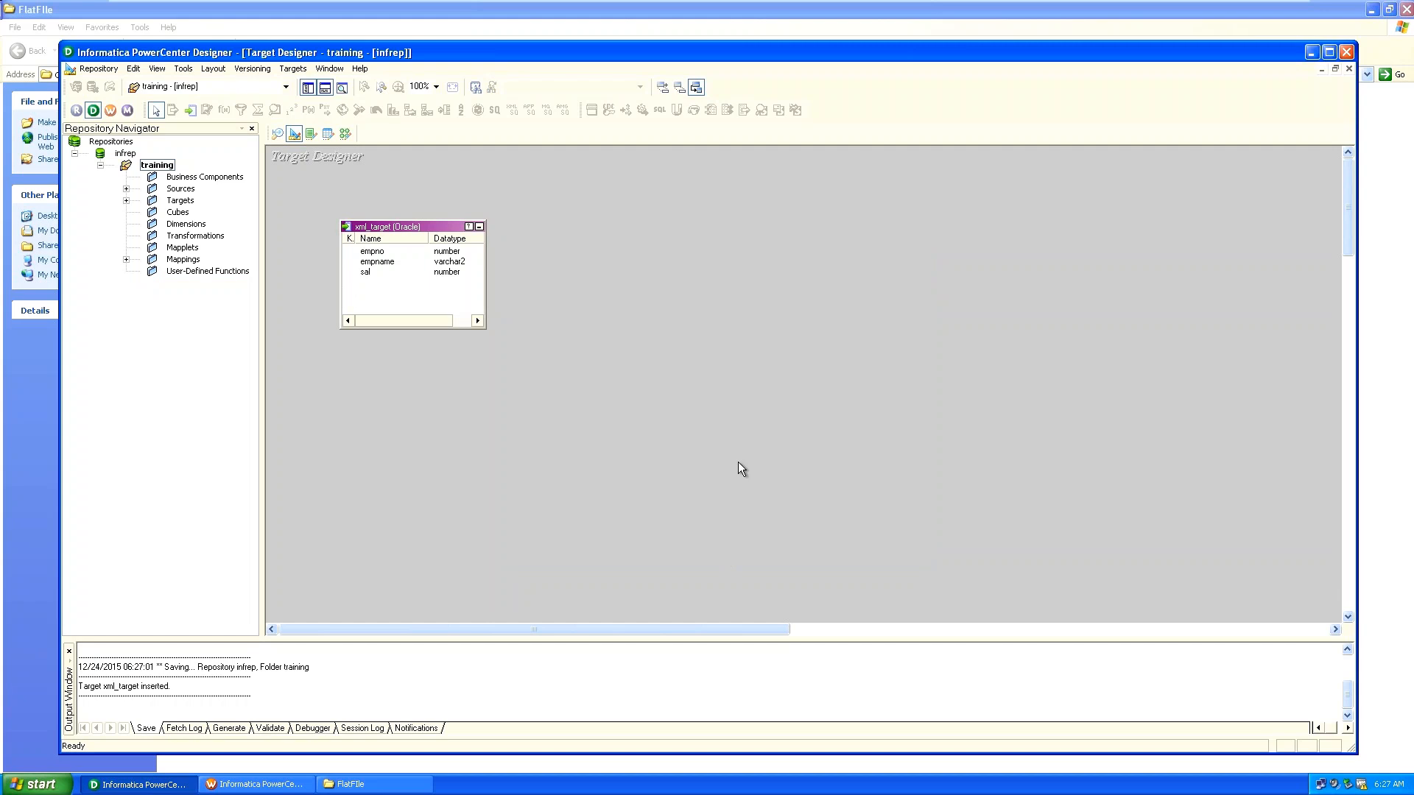
click(427, 232)
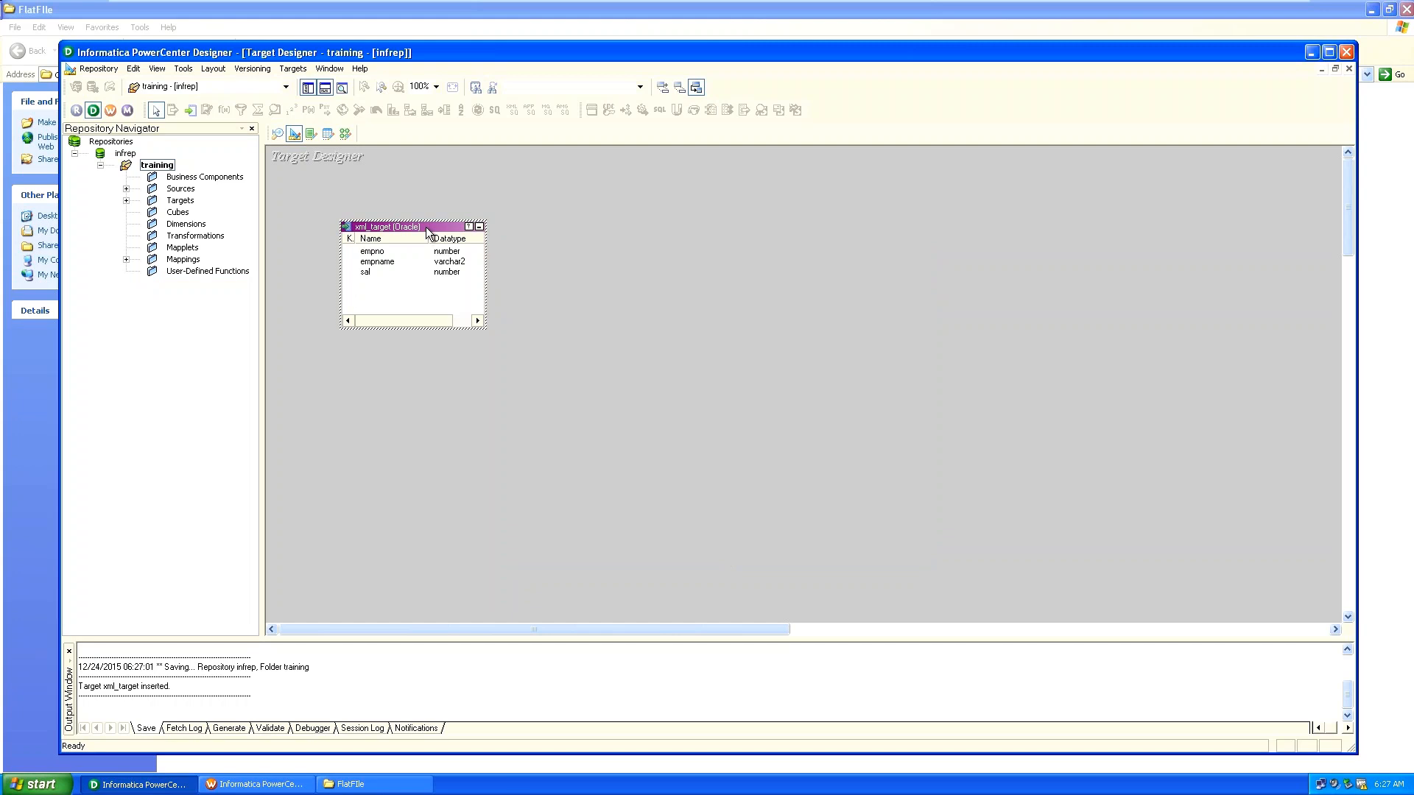
double_click(427, 232)
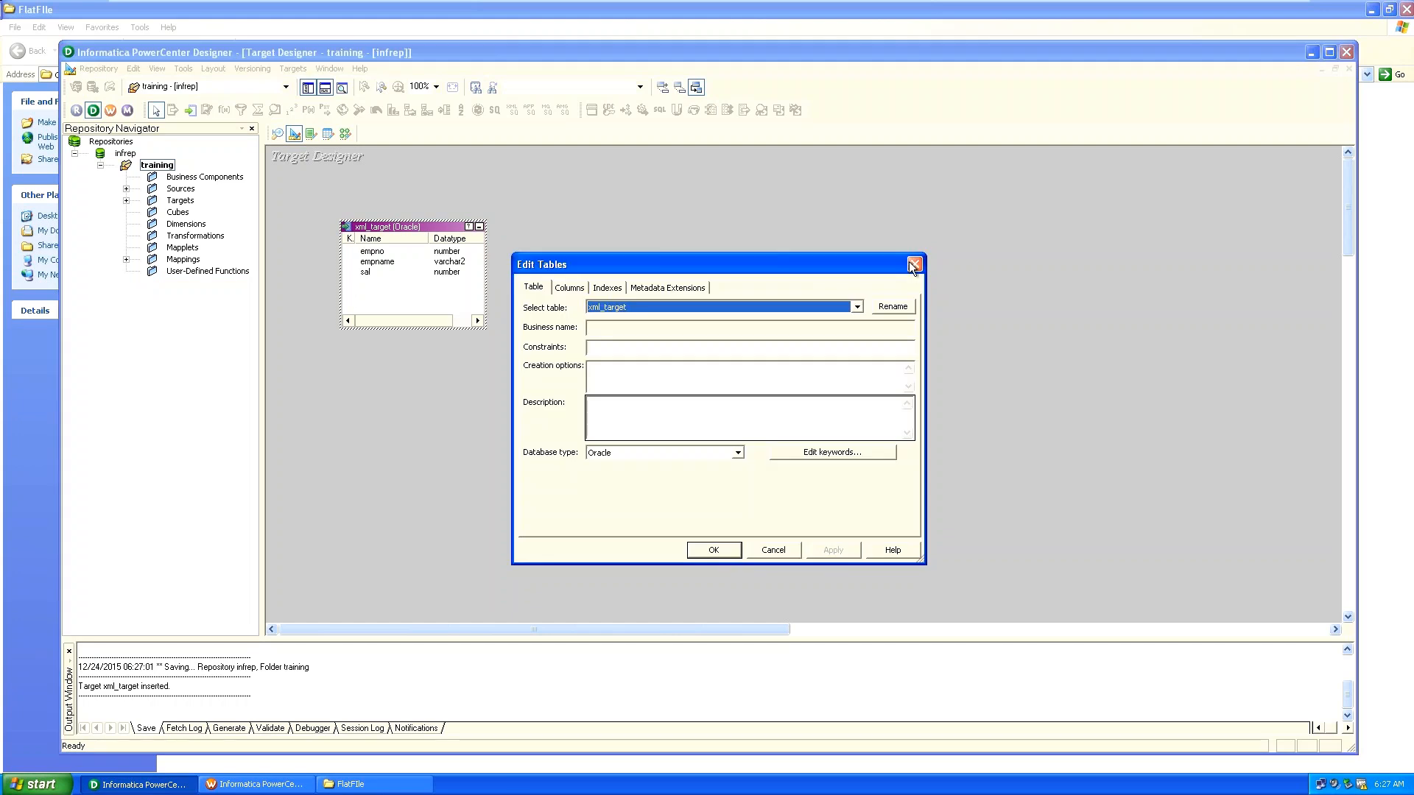
click(912, 263)
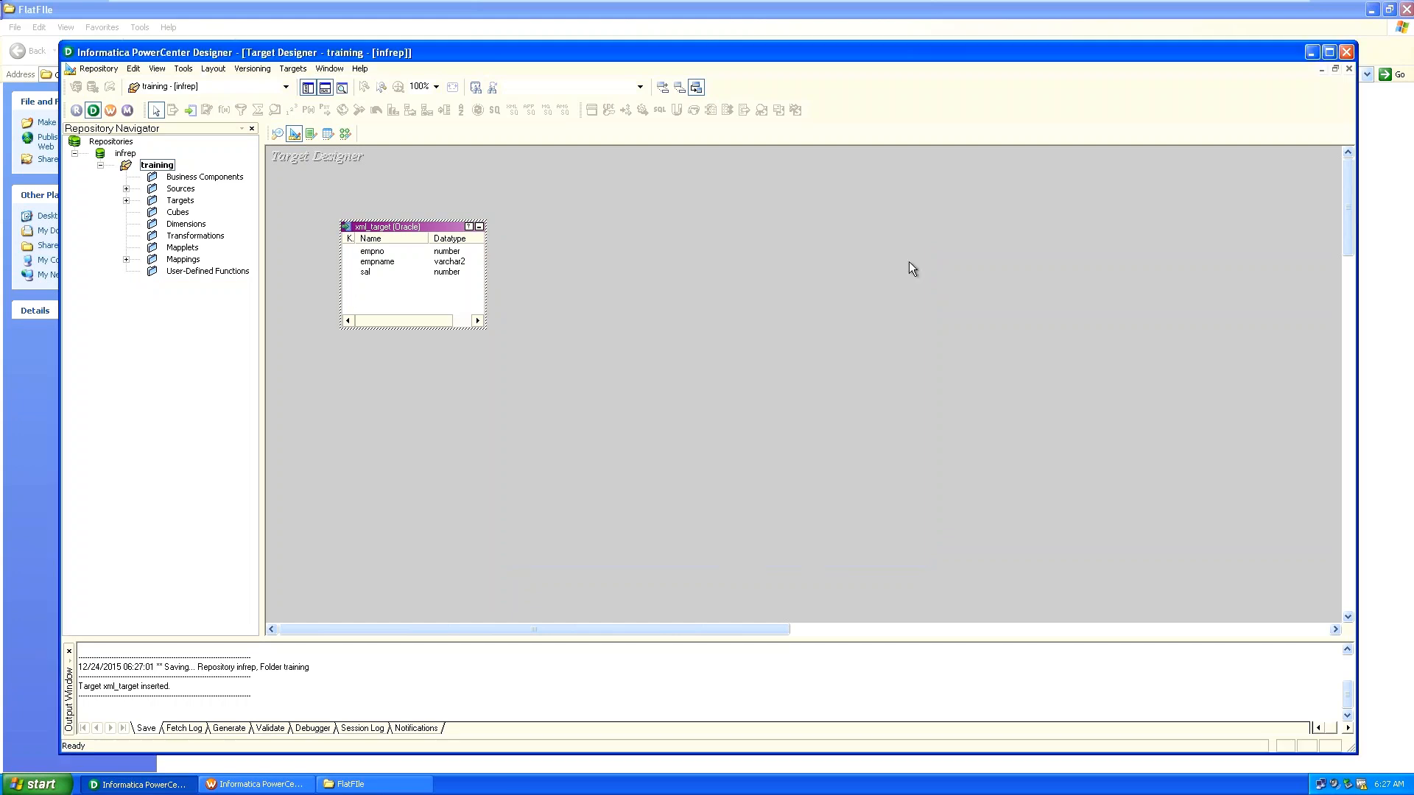
click(293, 69)
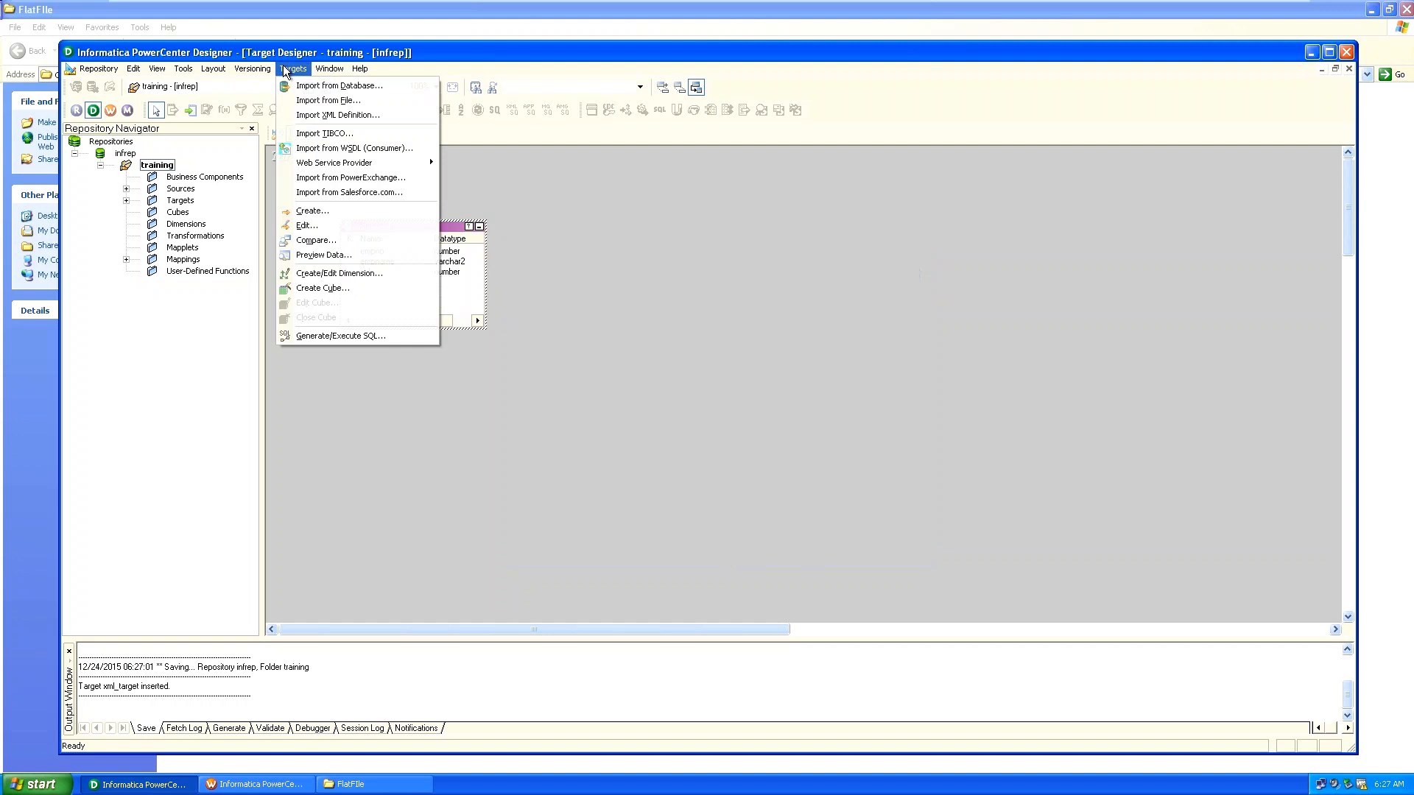
Generate and execute xml_target's SQL on DB_Source, overwriting MKTABLES.SQL.
click(326, 336)
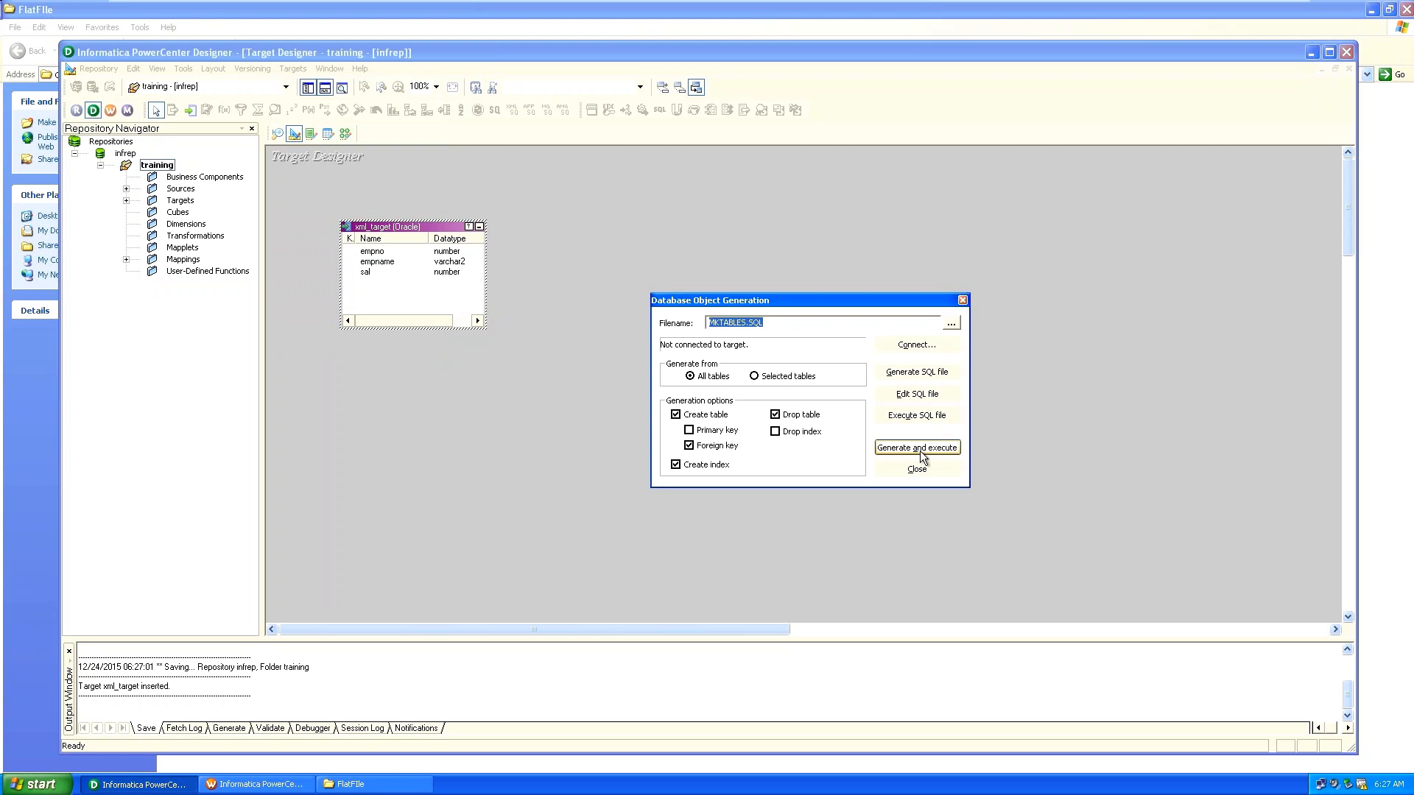
click(919, 449)
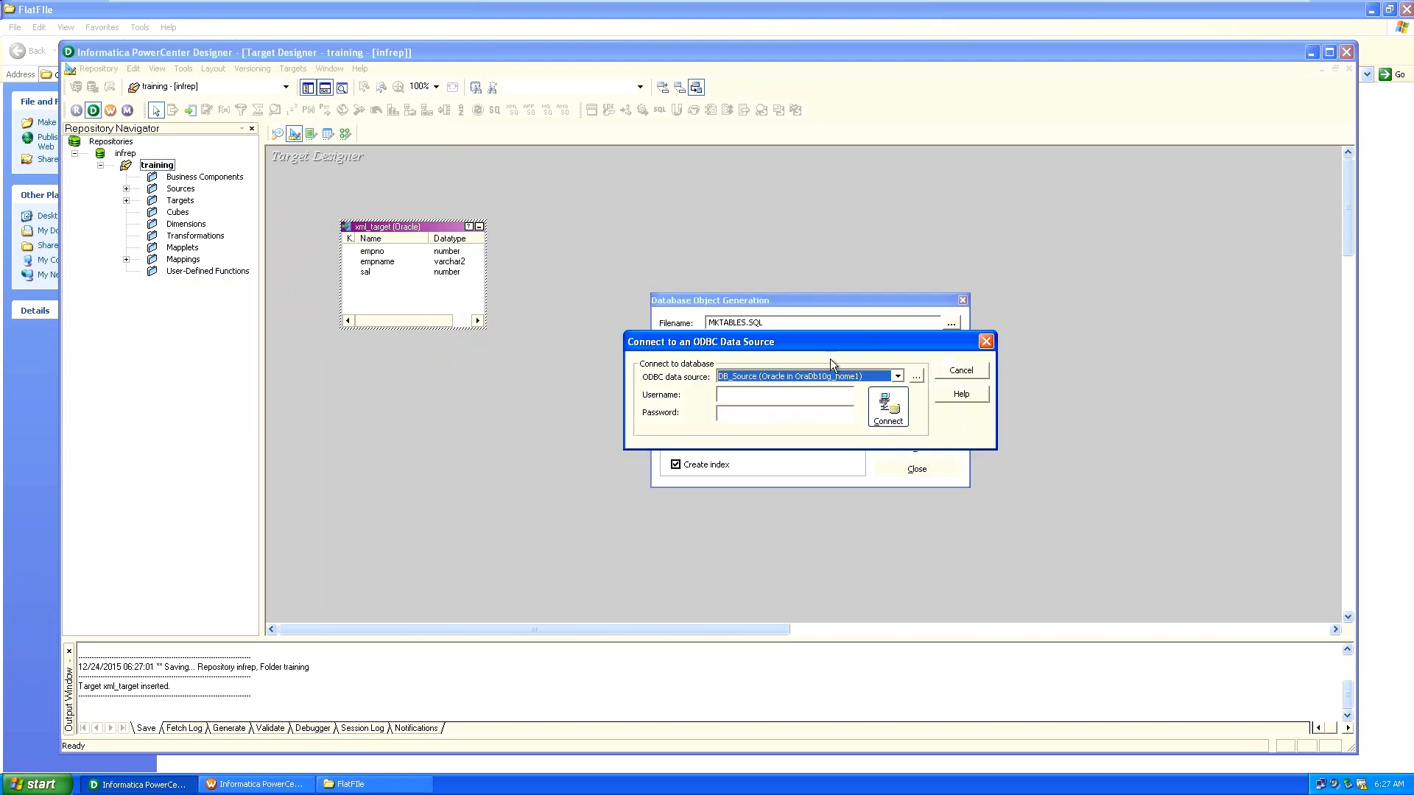
click(791, 395)
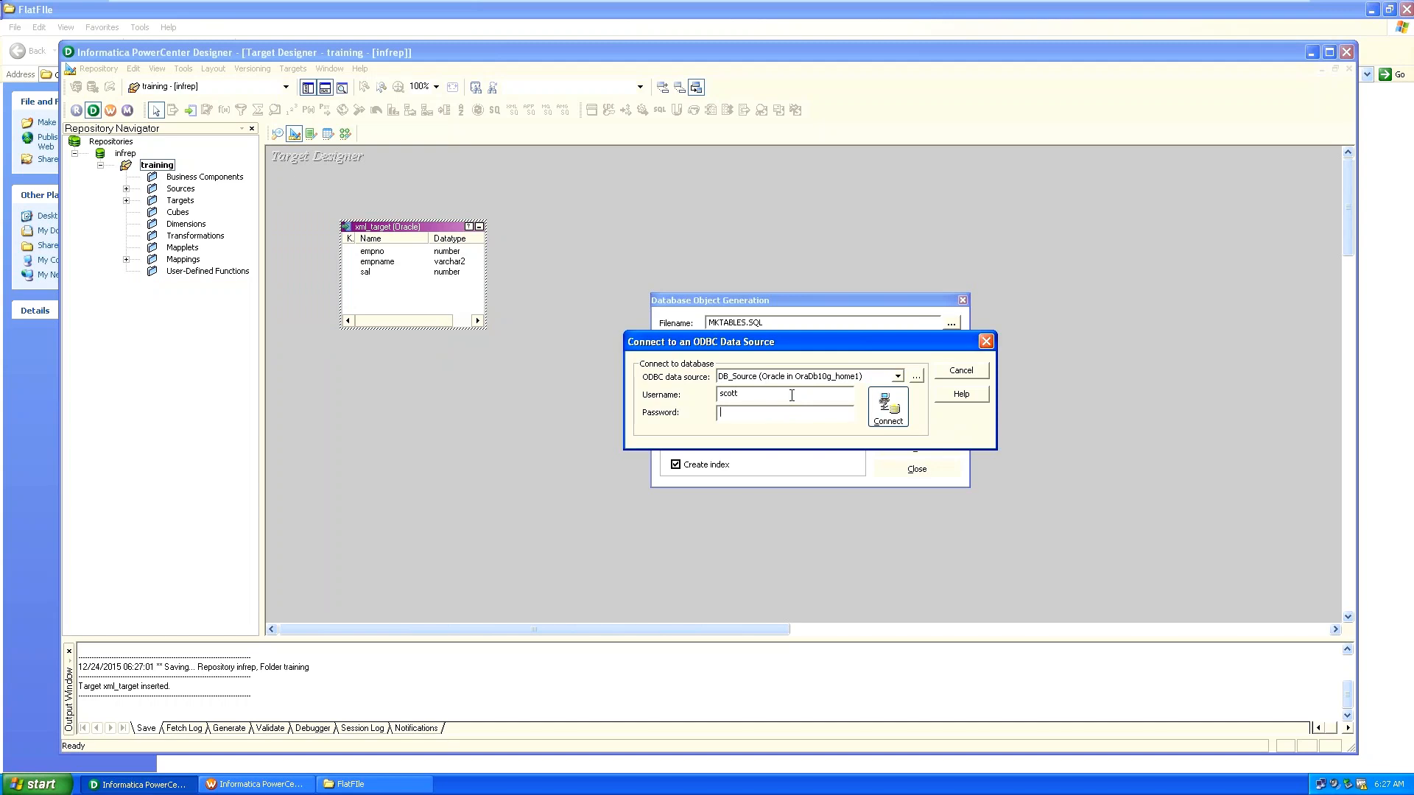
key(Tab)
text(tiger)
key(Return)
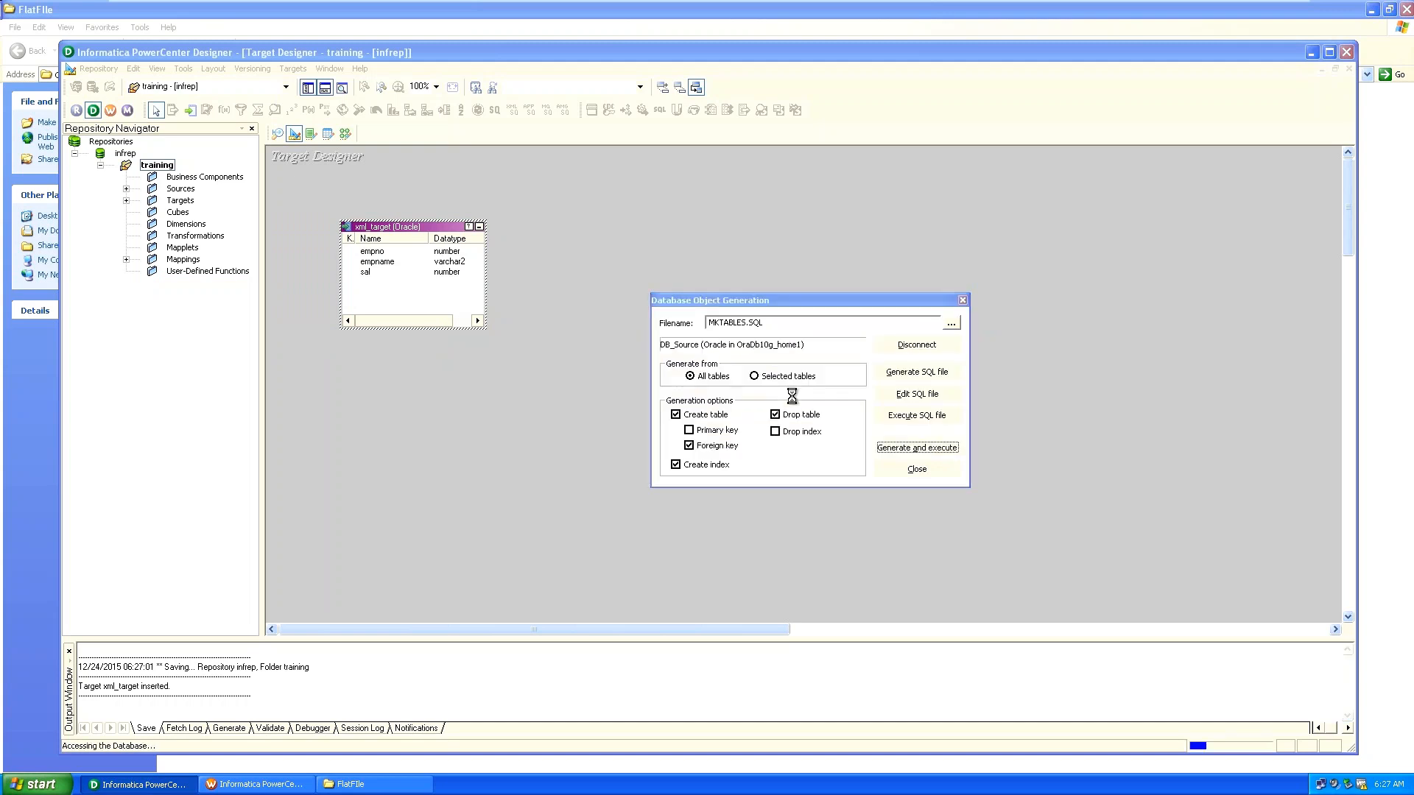
click(930, 449)
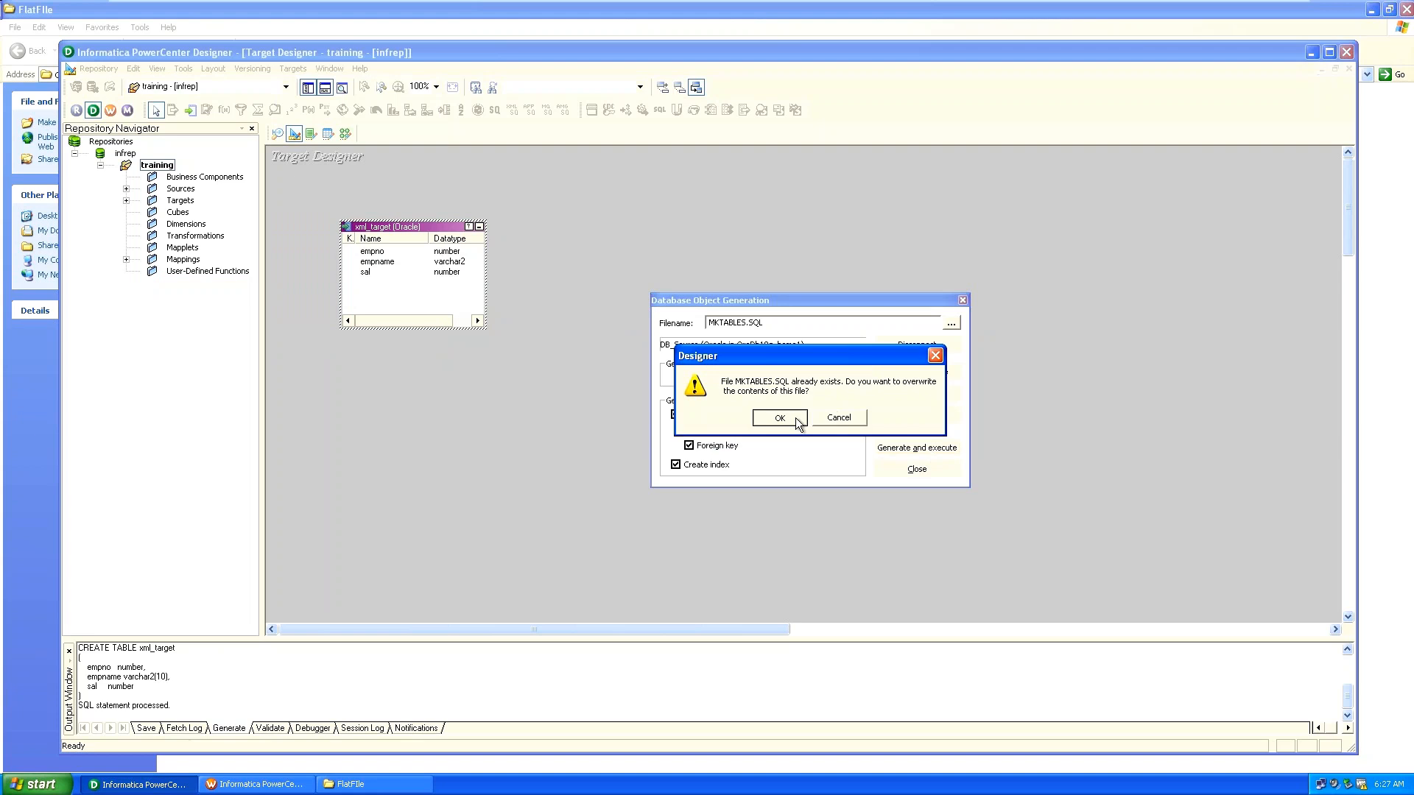
click(795, 418)
click(918, 469)
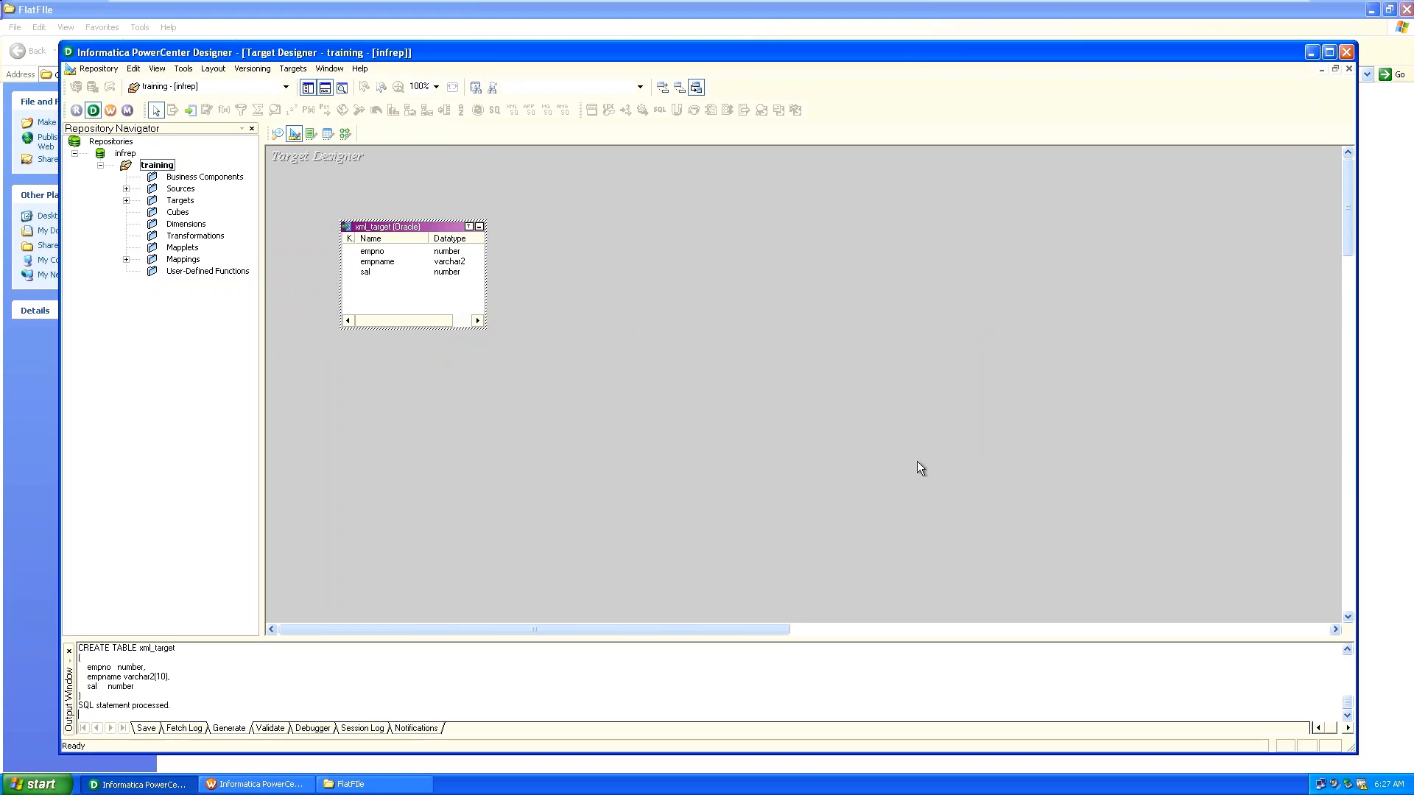
Save the repository, deselect xml_target, and minimize the Designer window.
key(ctrl+s)
click(707, 428)
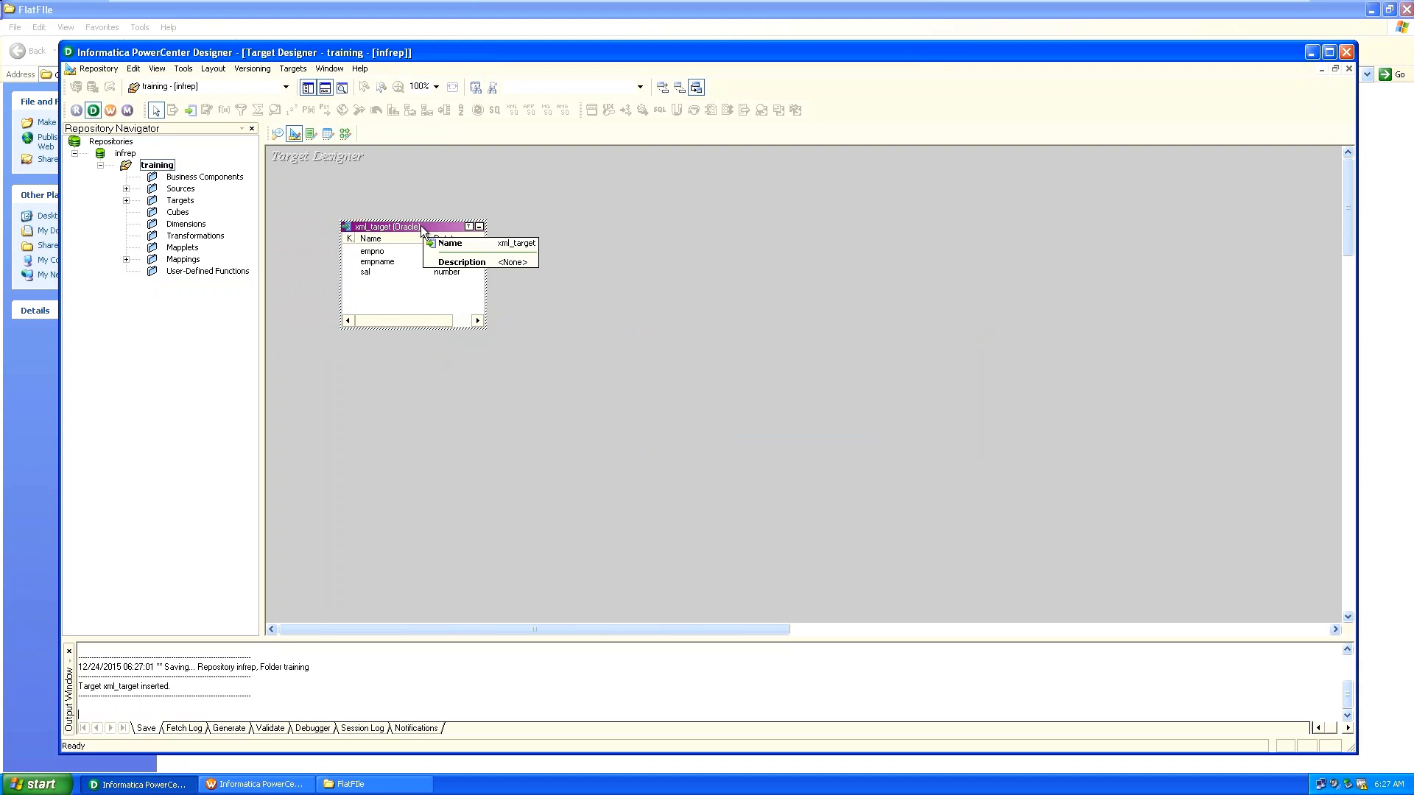
click(362, 447)
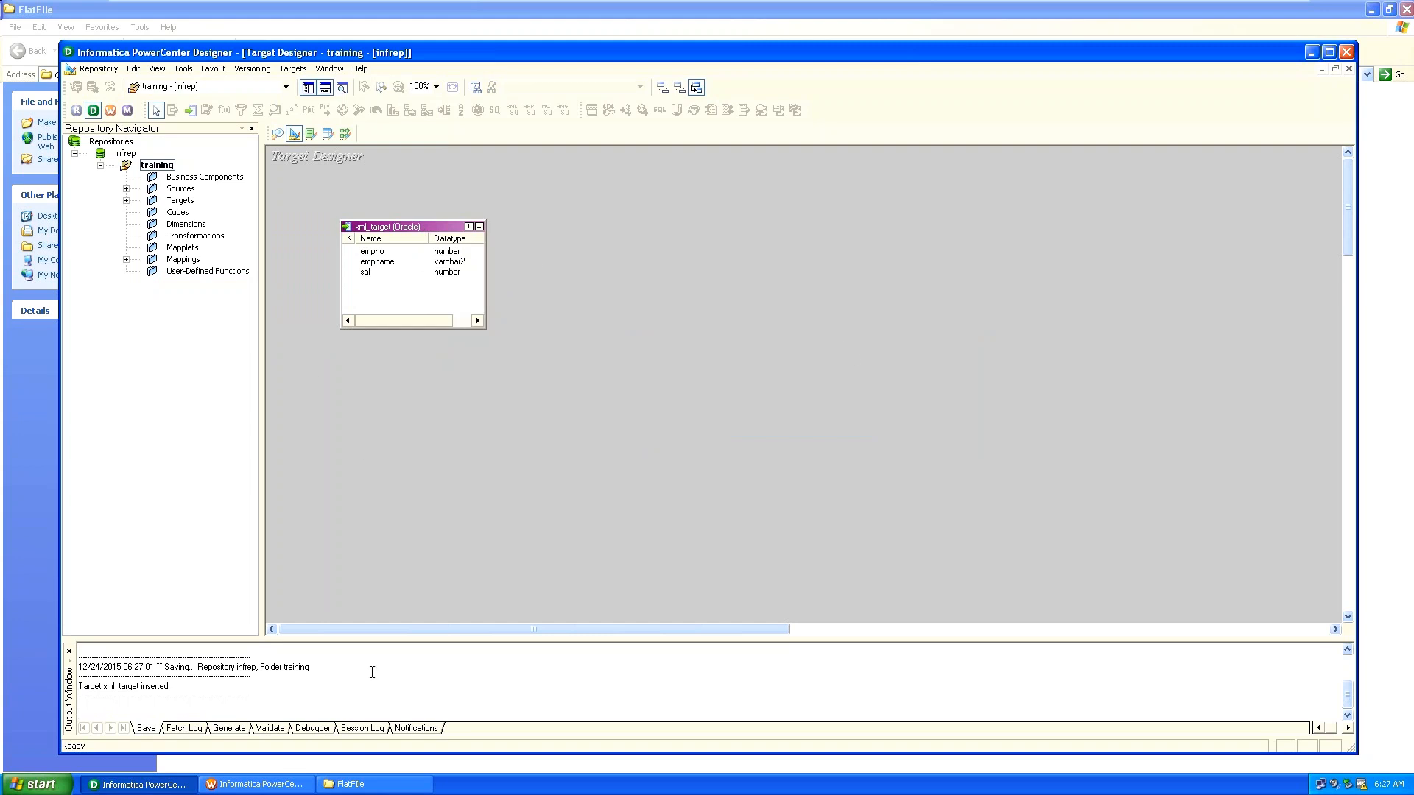
click(1311, 56)
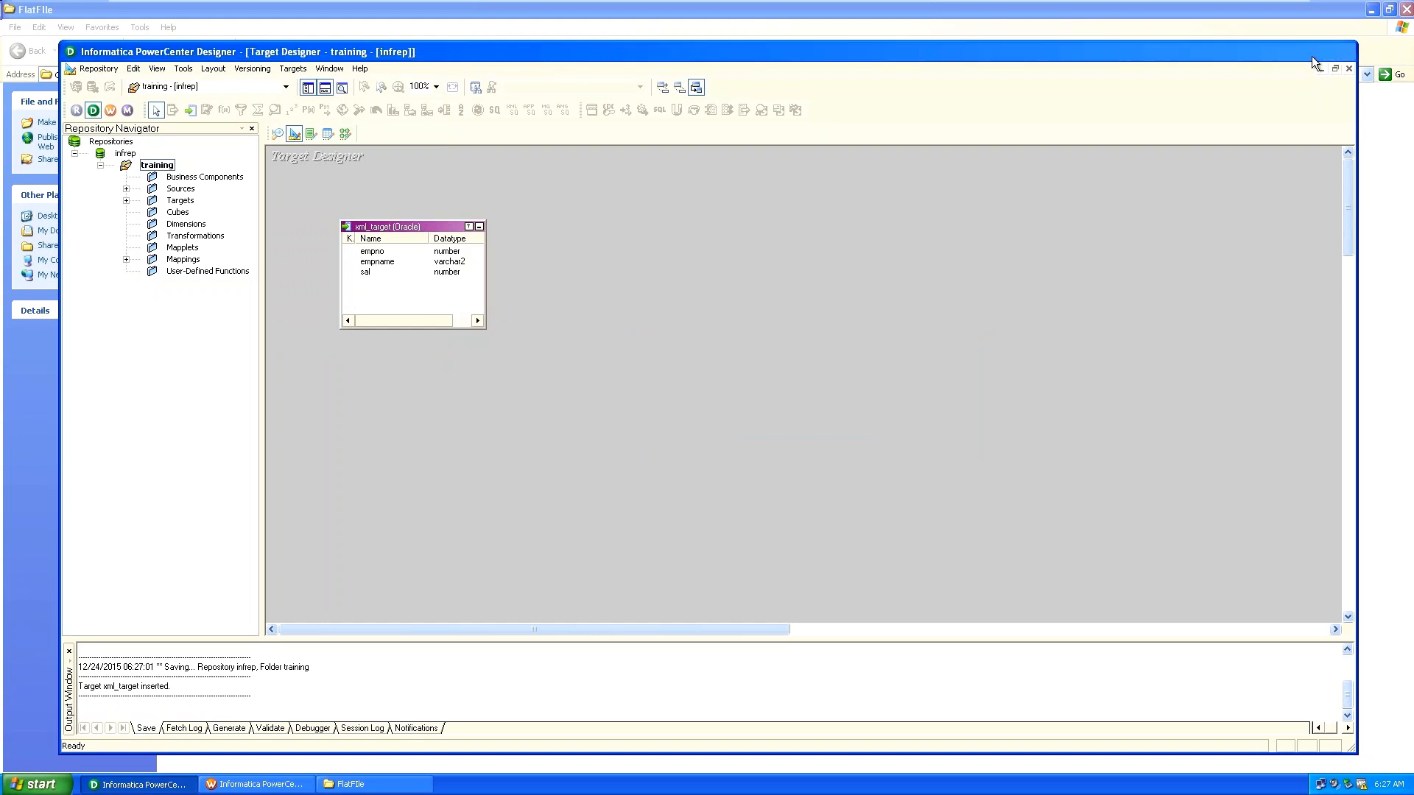
Launch SQL*Plus from the desktop and log on with the password and host string orcl.
click(1371, 9)
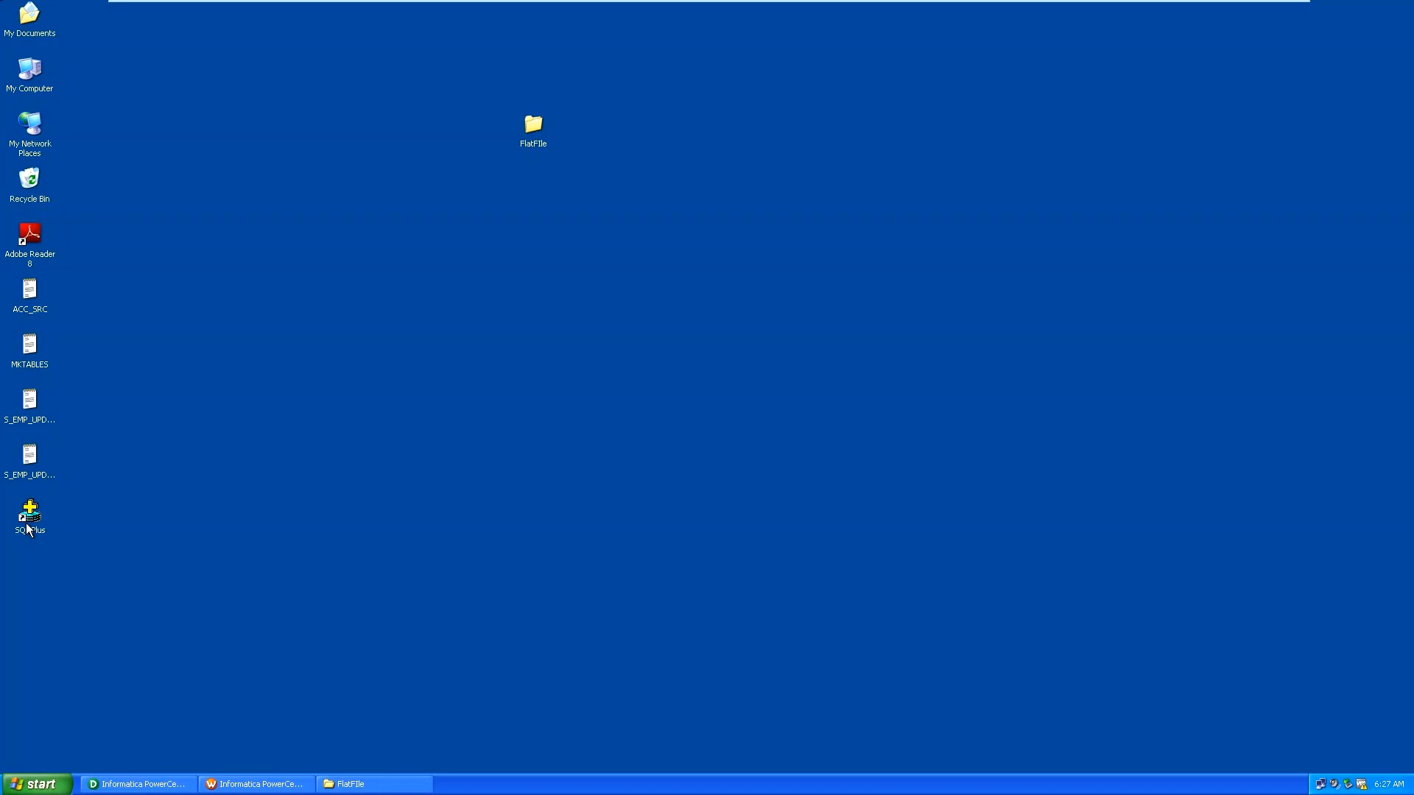
double_click(29, 516)
text(tiger)
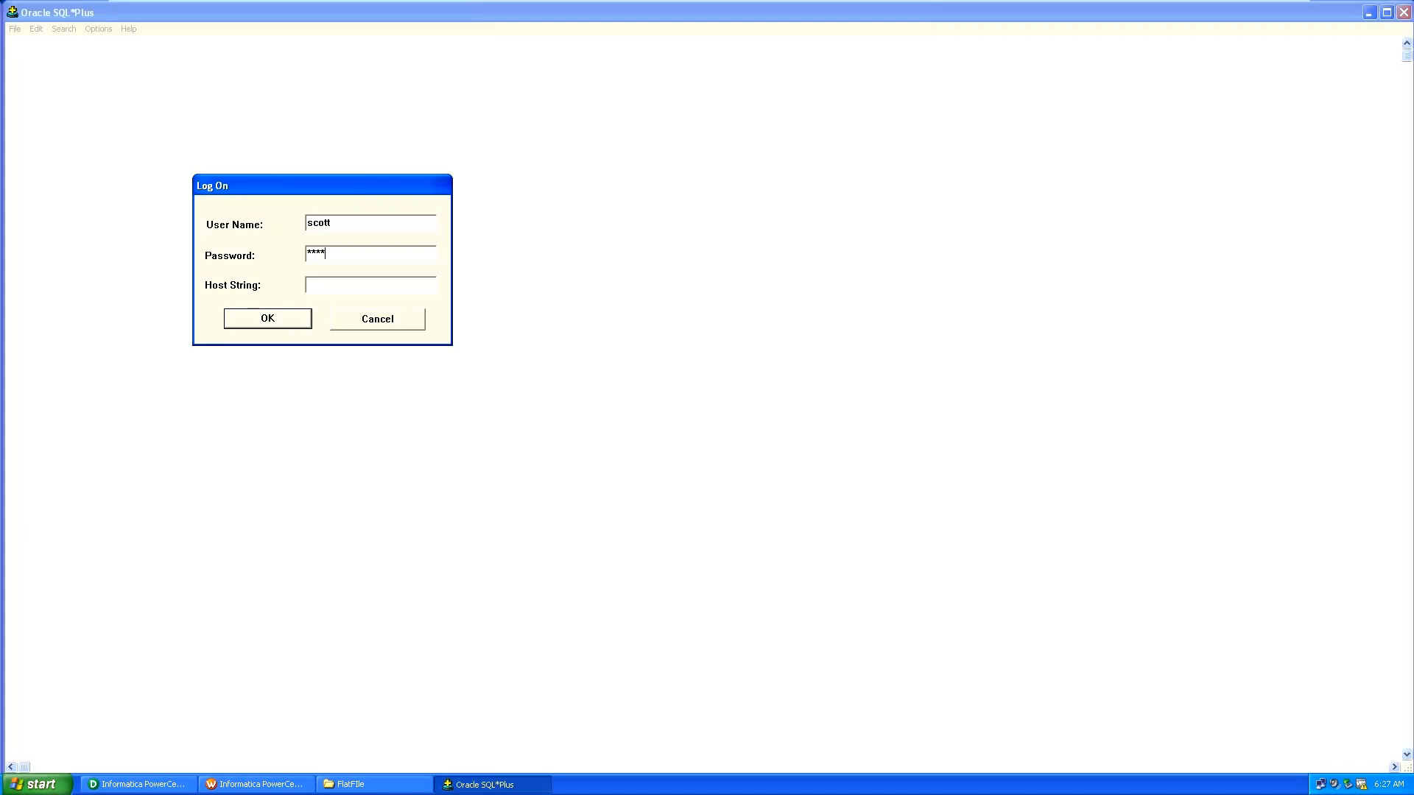
key(Tab)
text(orcl)
key(Return)
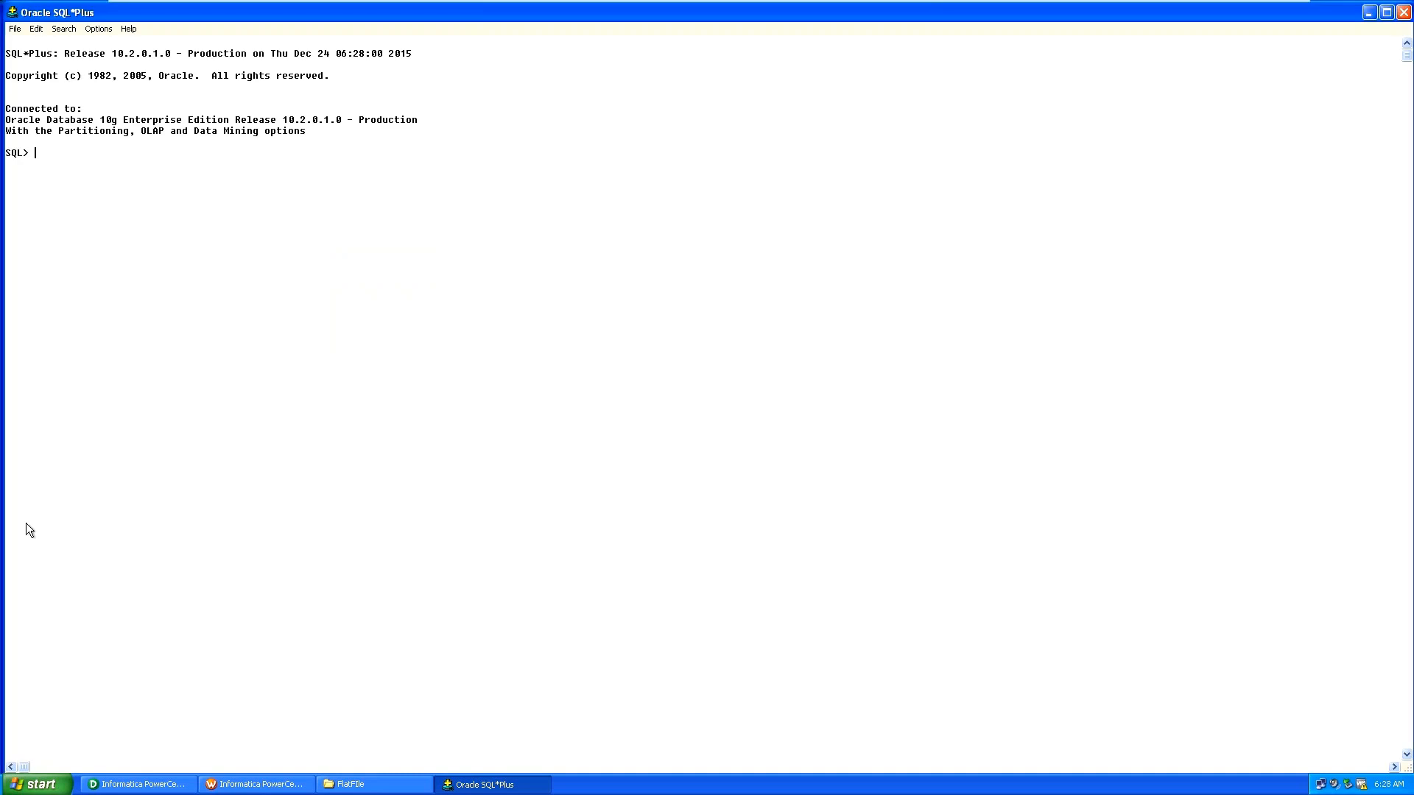
Run desc xml_target; to confirm its columns, then return to PowerCenter Designer.
text(desc xml_tgt)
key(BackSpace)
key(BackSpace)
text(arget;)
key(Return)
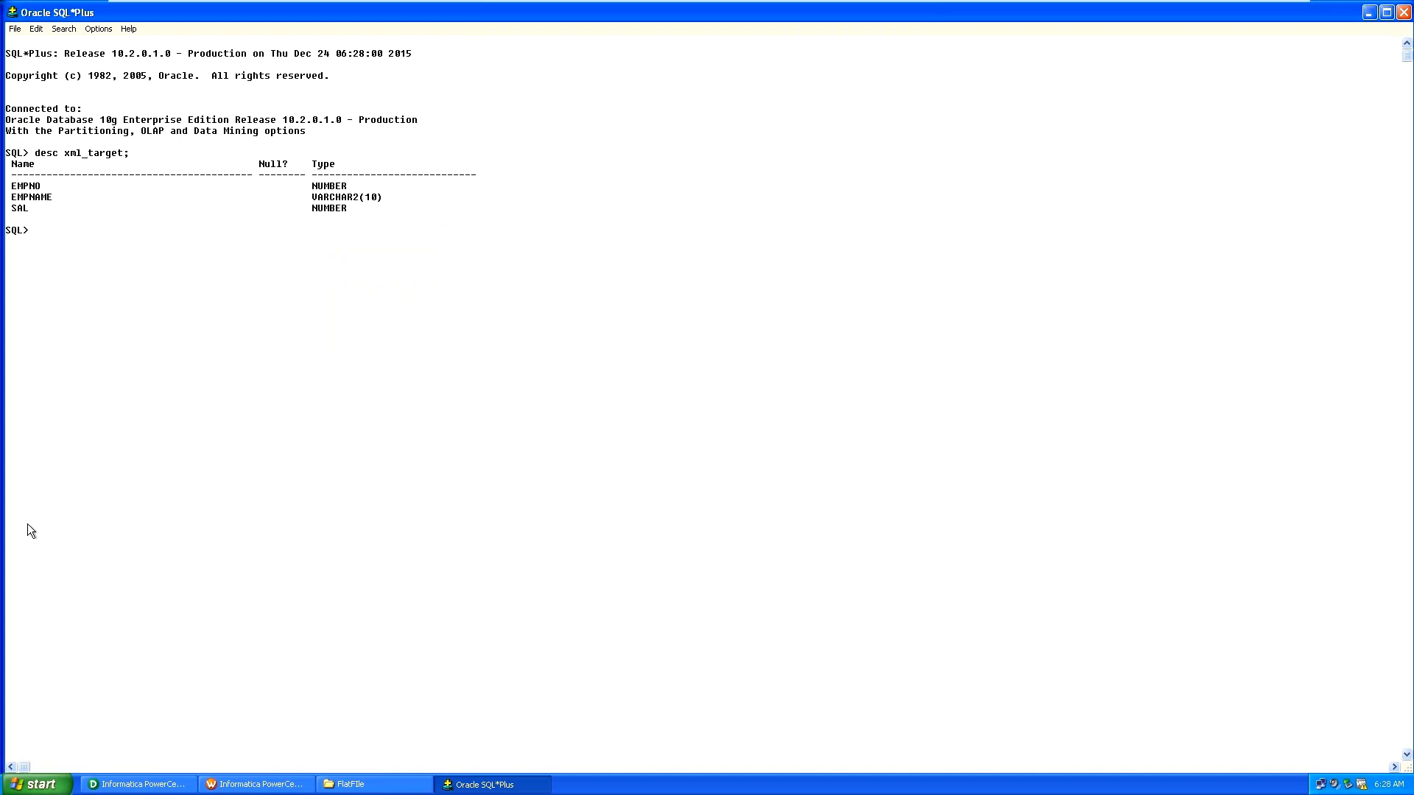
click(163, 785)
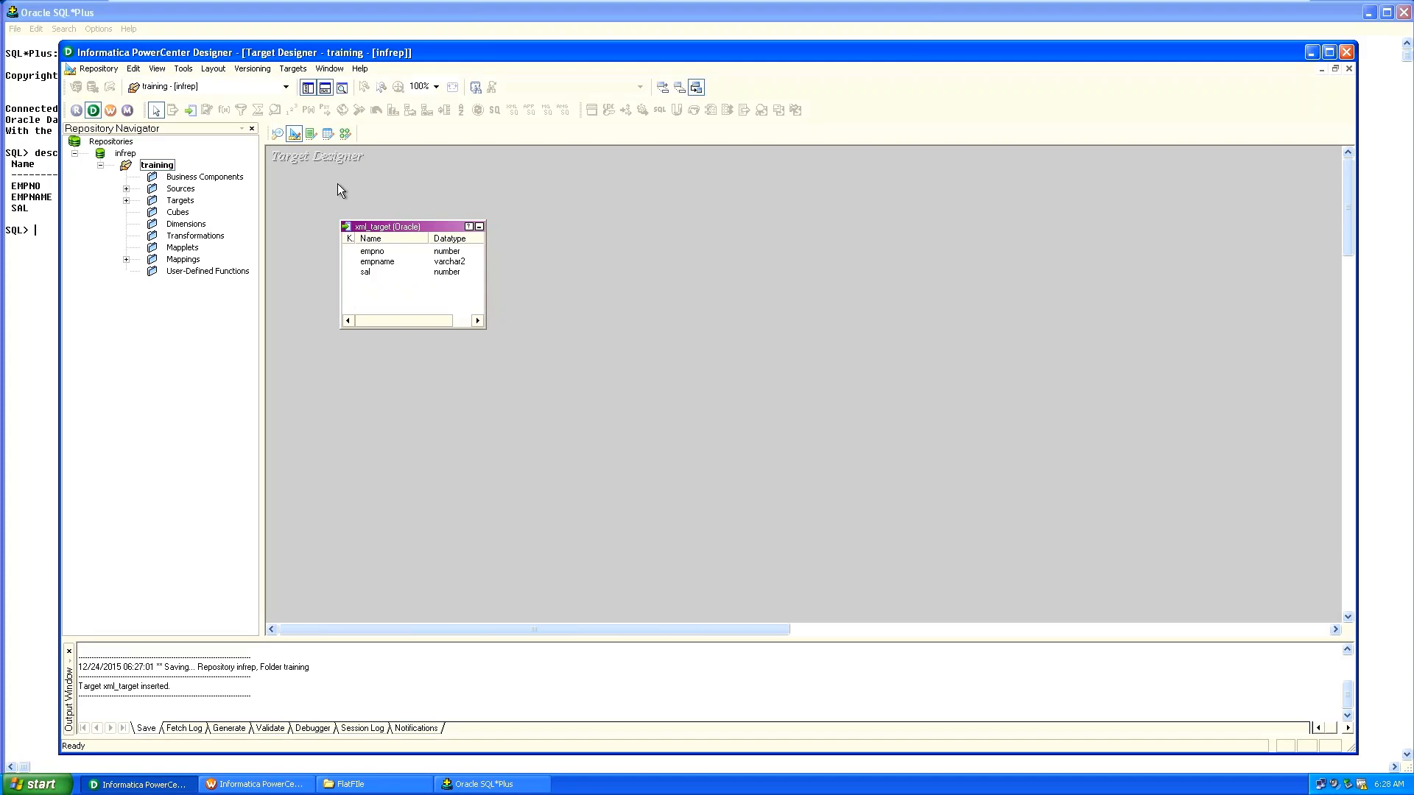
Close the m_union_tr mapping in the Mapping Designer and expand the Sources folder.
click(345, 134)
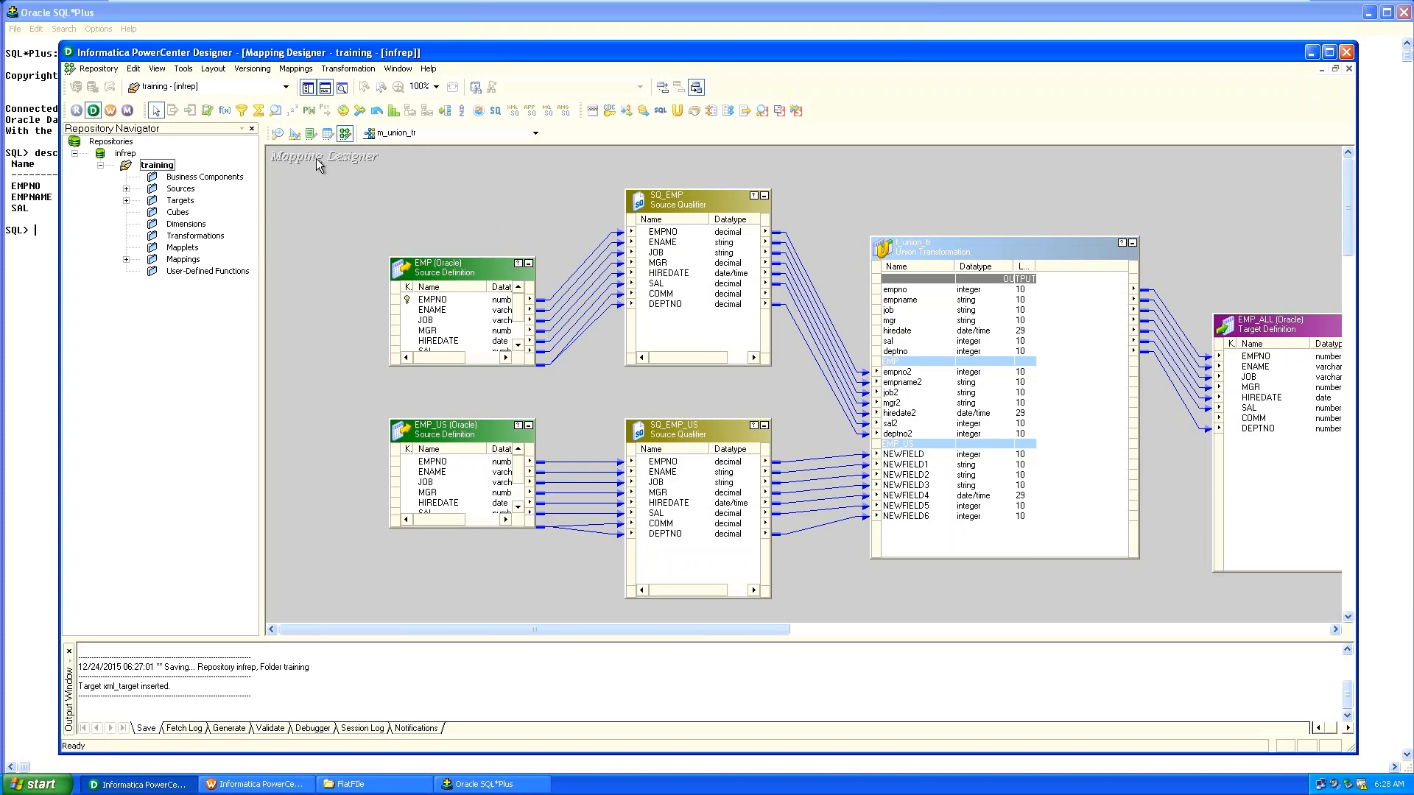
right_click(316, 158)
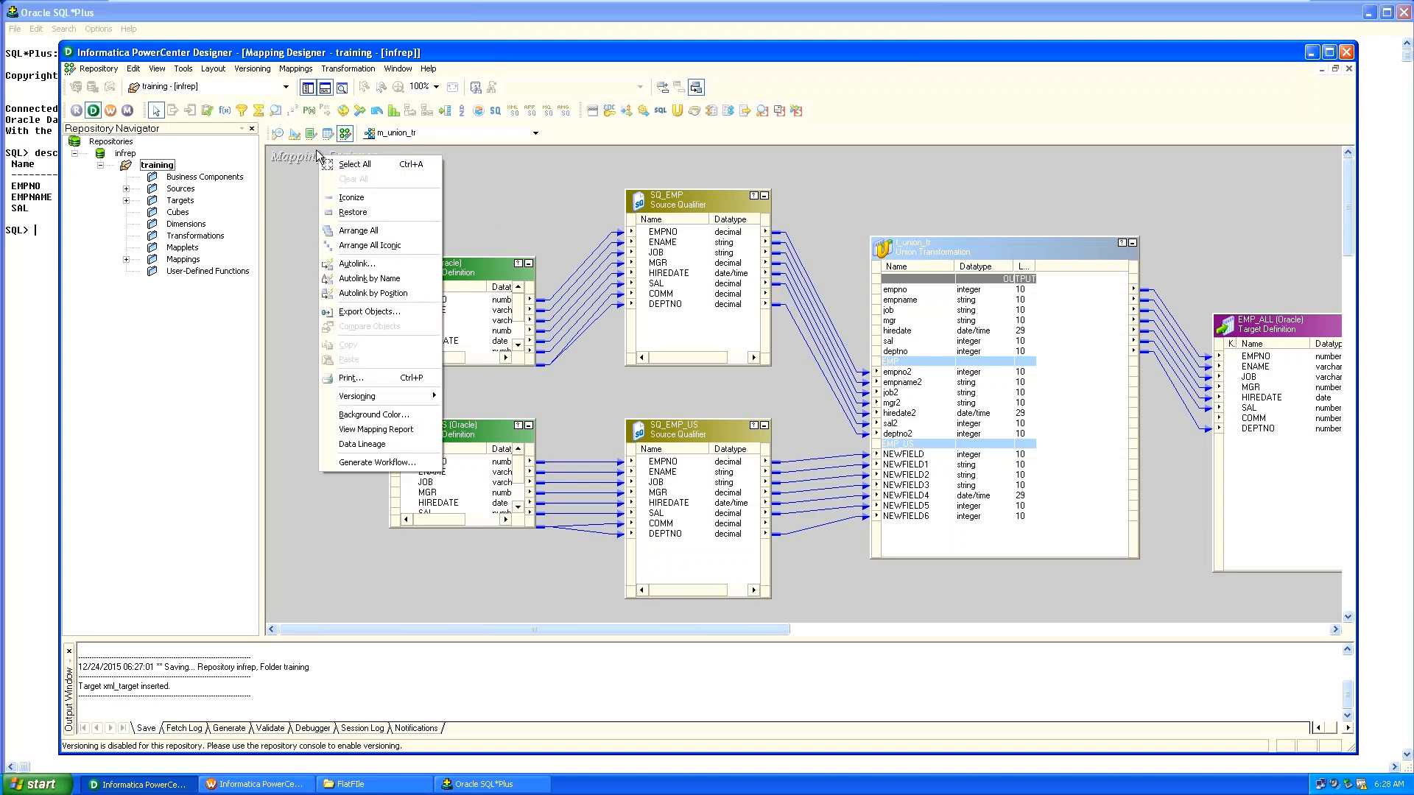
click(294, 69)
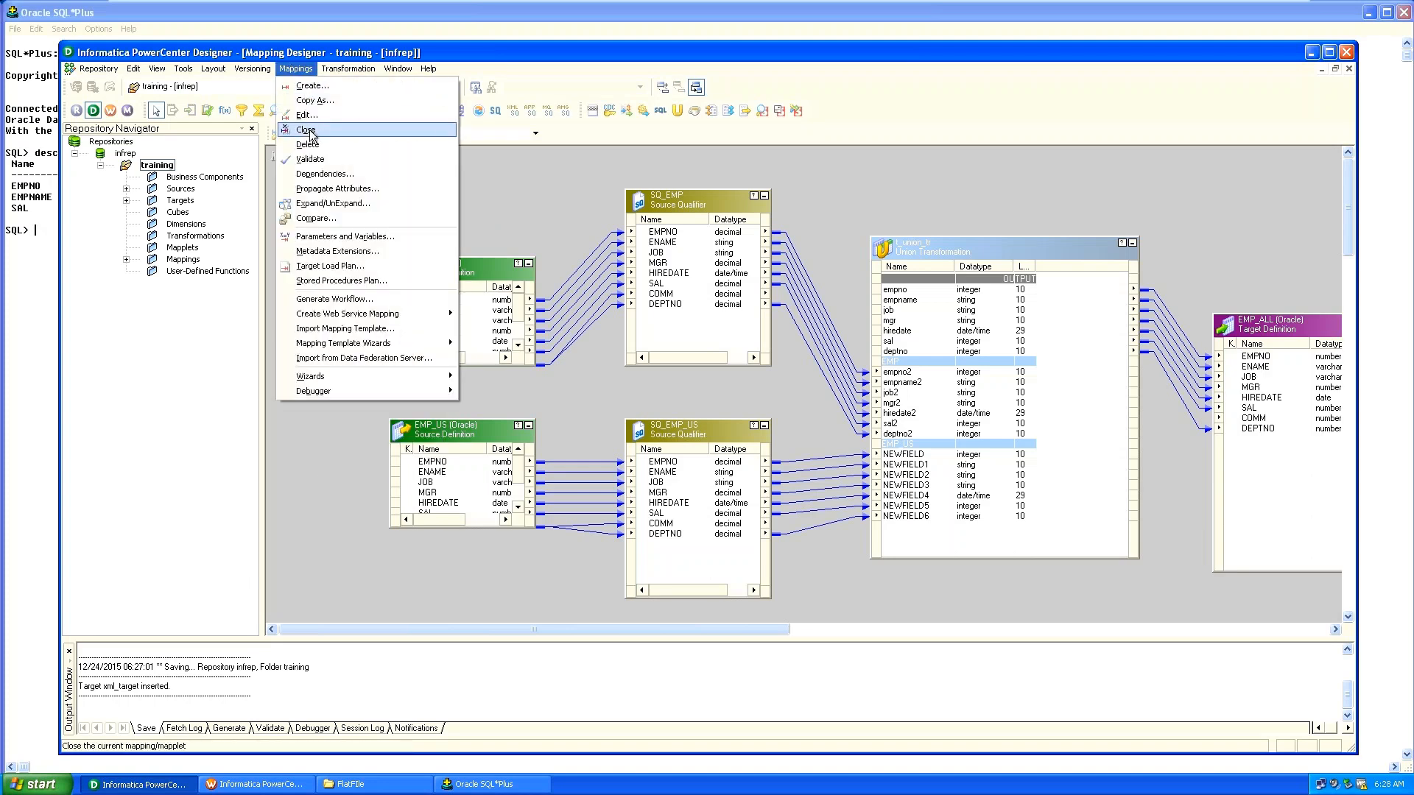
click(306, 131)
right_click(411, 192)
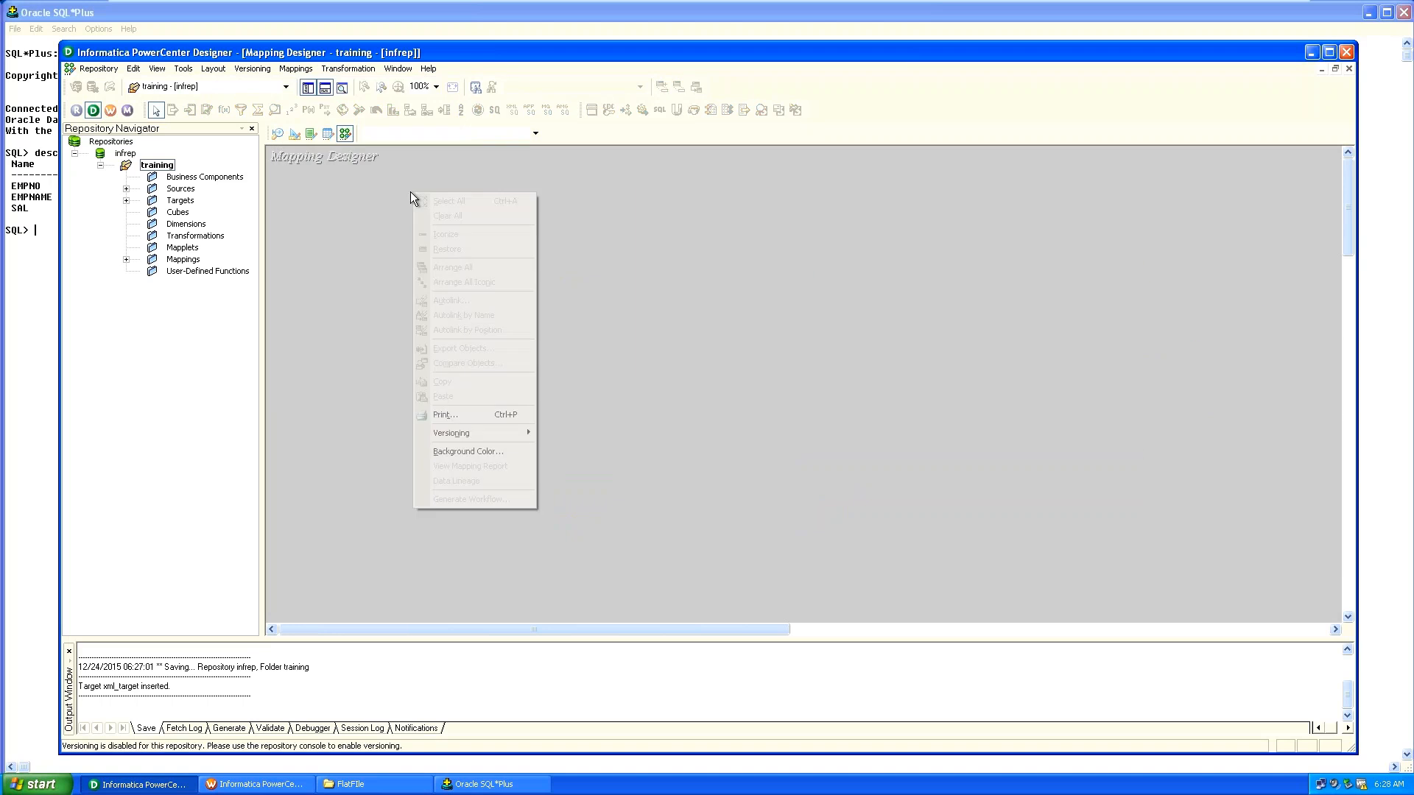
click(244, 233)
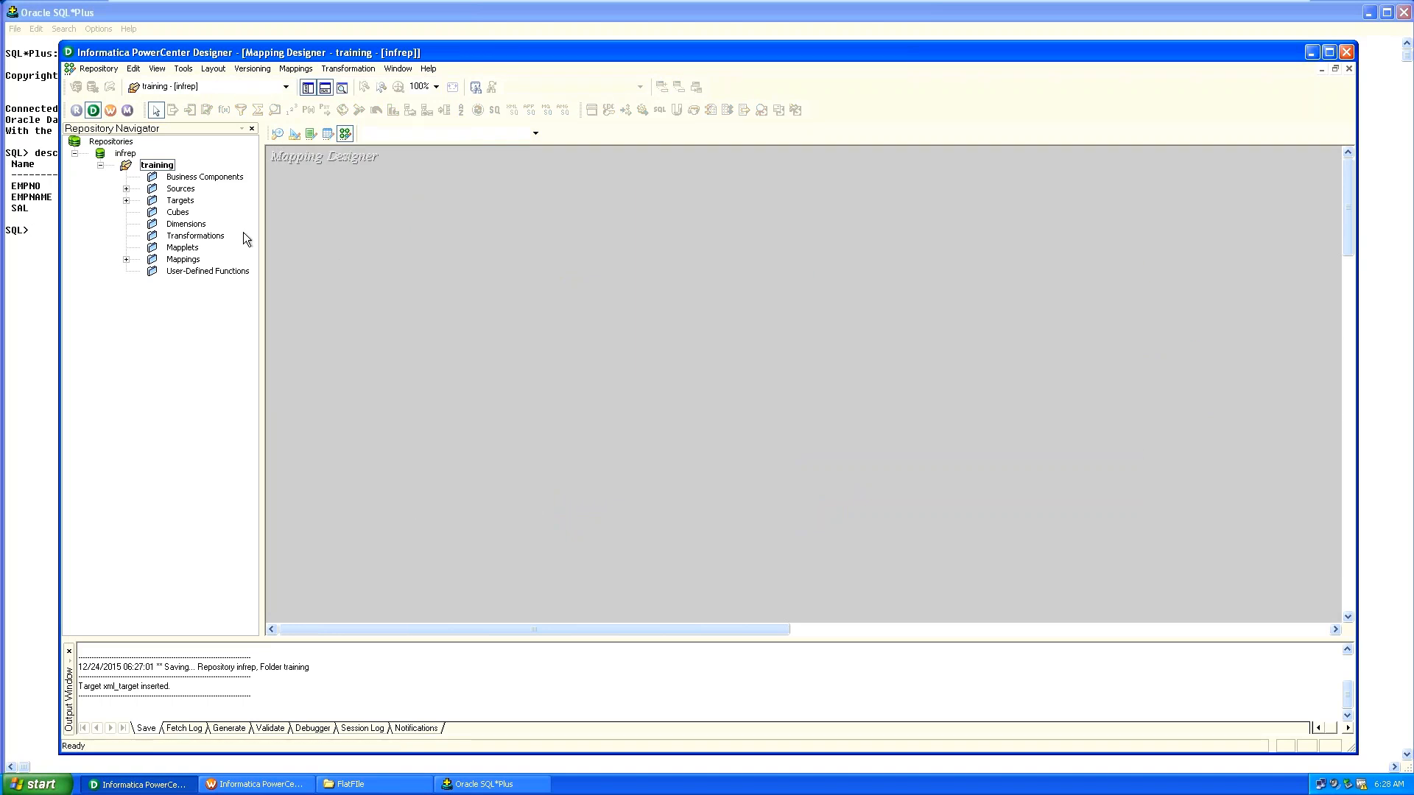
double_click(181, 188)
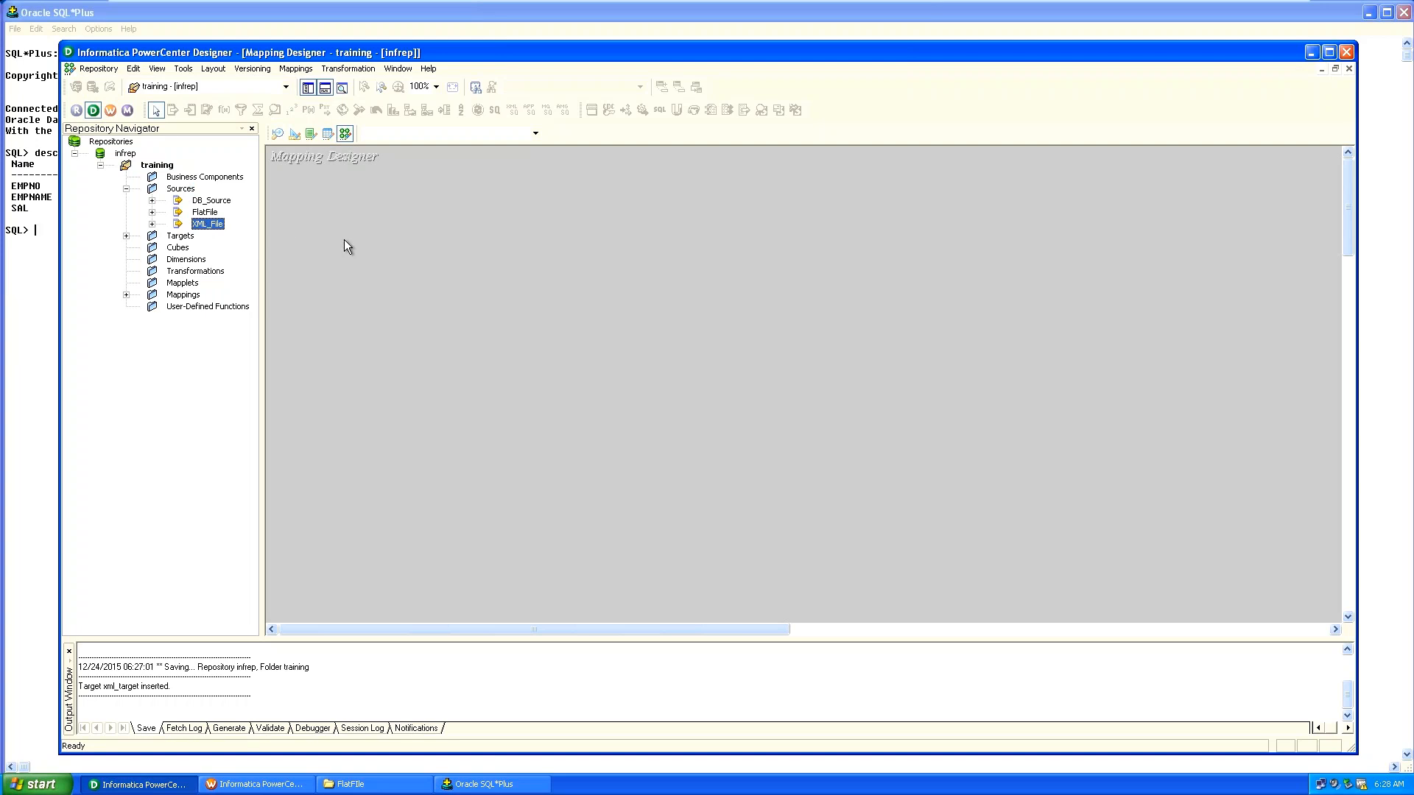
Drag the customer XML source from XML_File into a new mapping named m_xml_customer.
double_click(199, 224)
click(219, 235)
drag(220, 236, 316, 229)
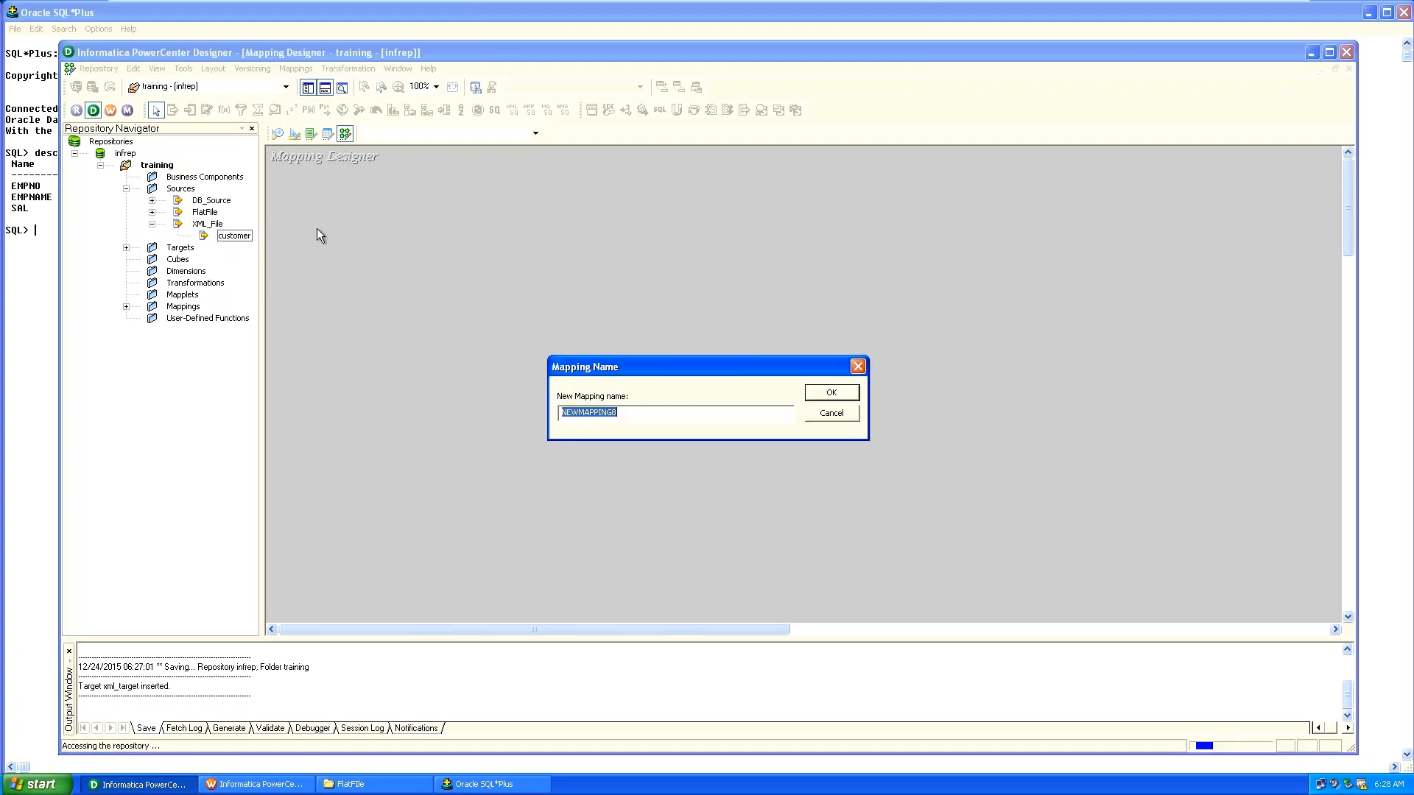
text(m)
text(_xml_customer)
click(831, 393)
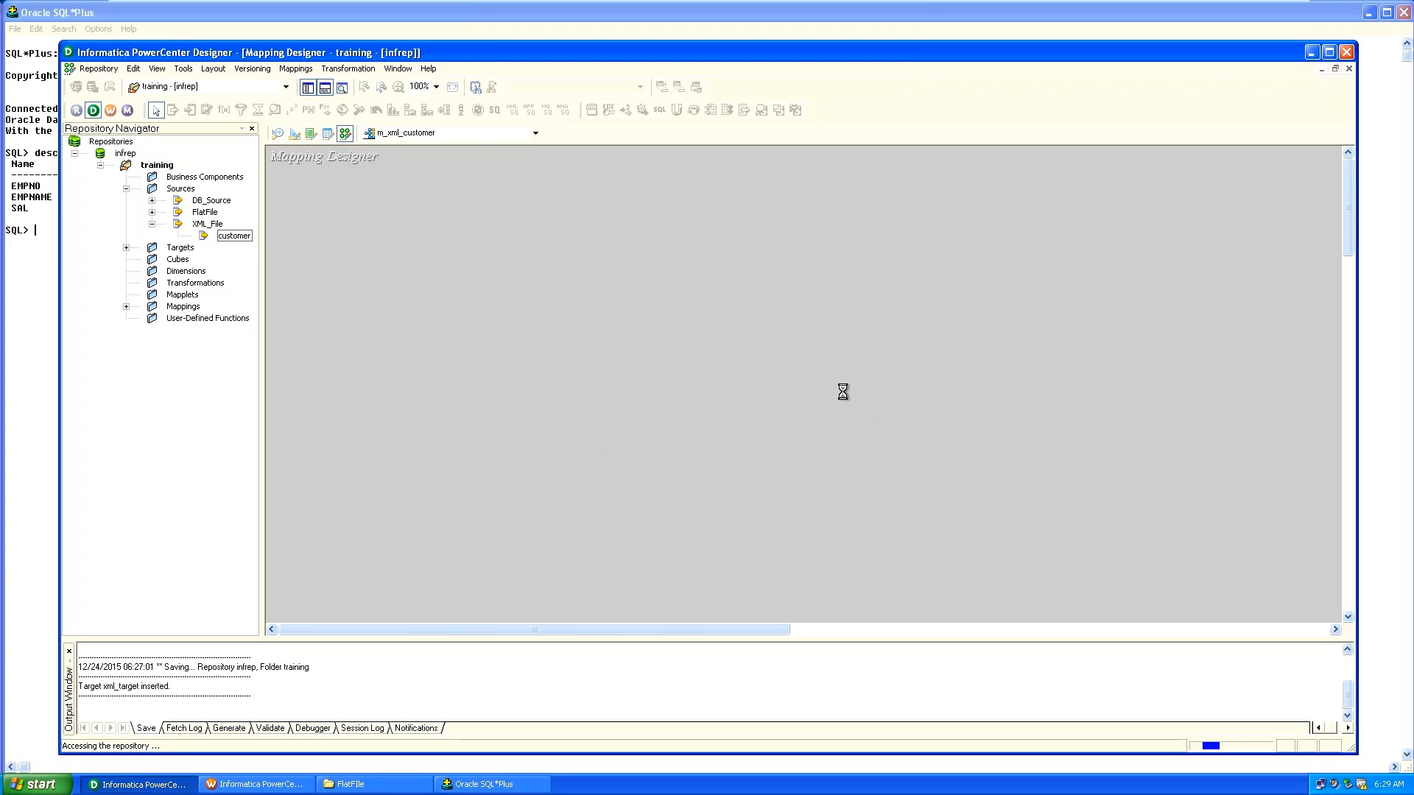
Nudge the XMLDSQ_customer qualifier into place and expand Targets to list xml_target.
drag(234, 236, 324, 233)
drag(581, 244, 590, 239)
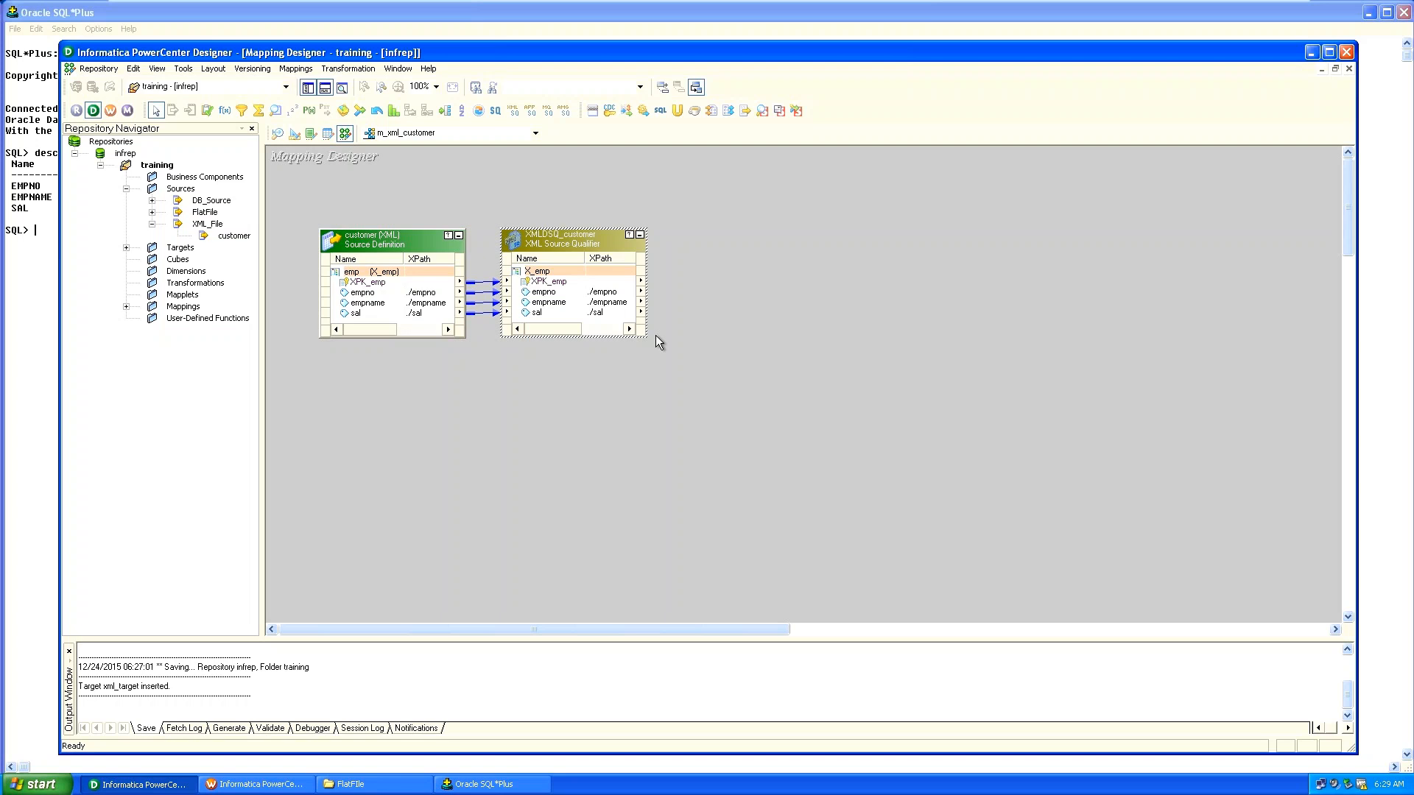
double_click(186, 251)
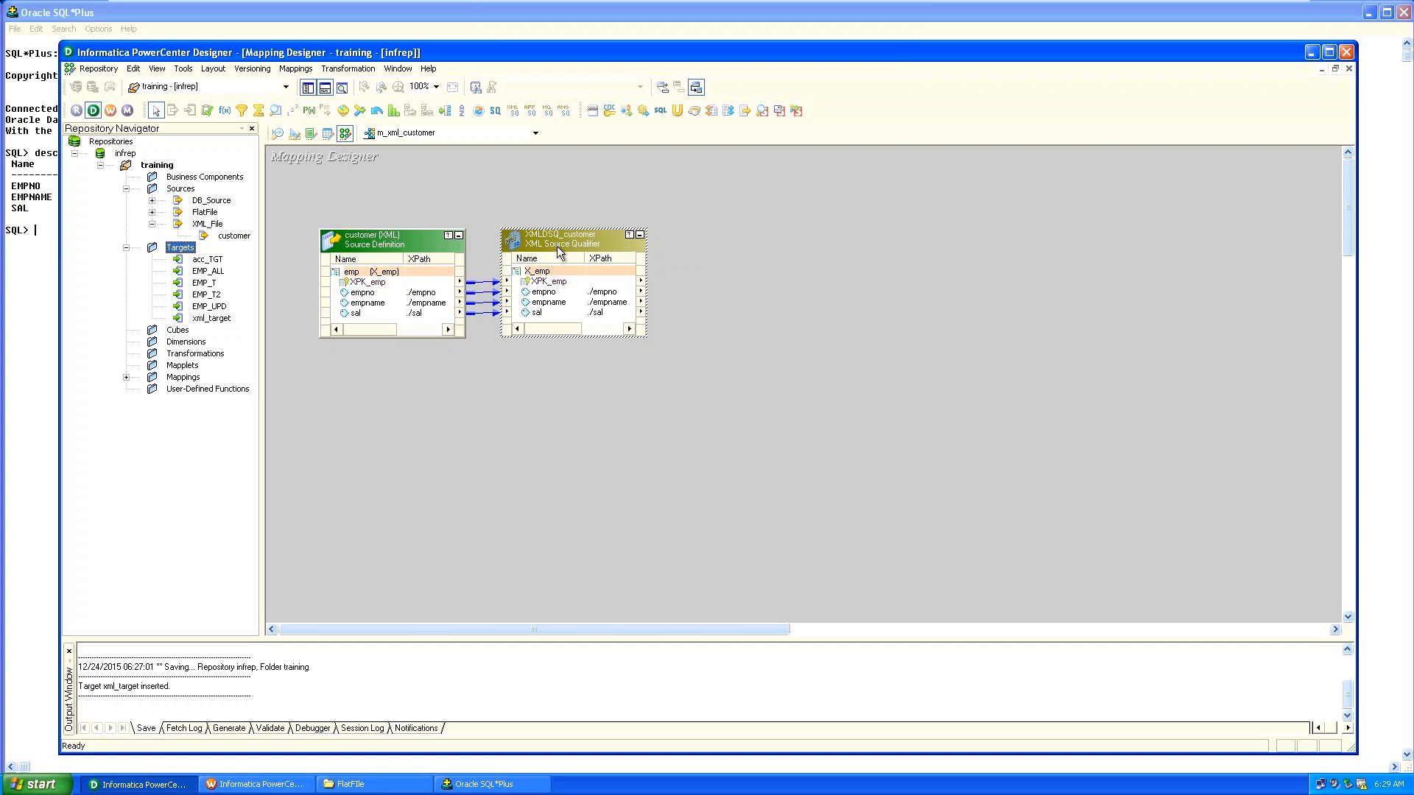
Place xml_target right of XMLDSQ_customer and enlarge it to show all columns.
click(738, 297)
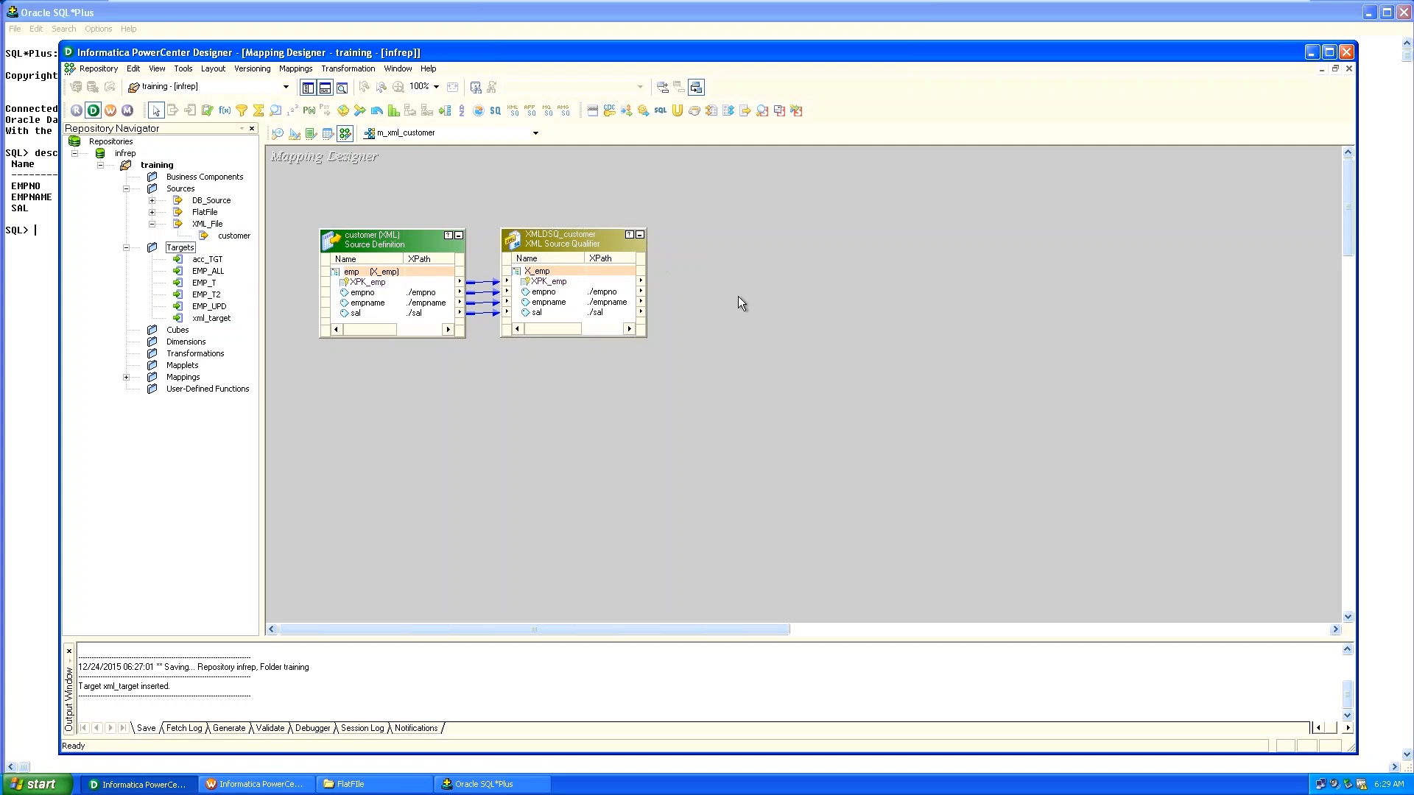
click(207, 320)
drag(205, 324, 976, 252)
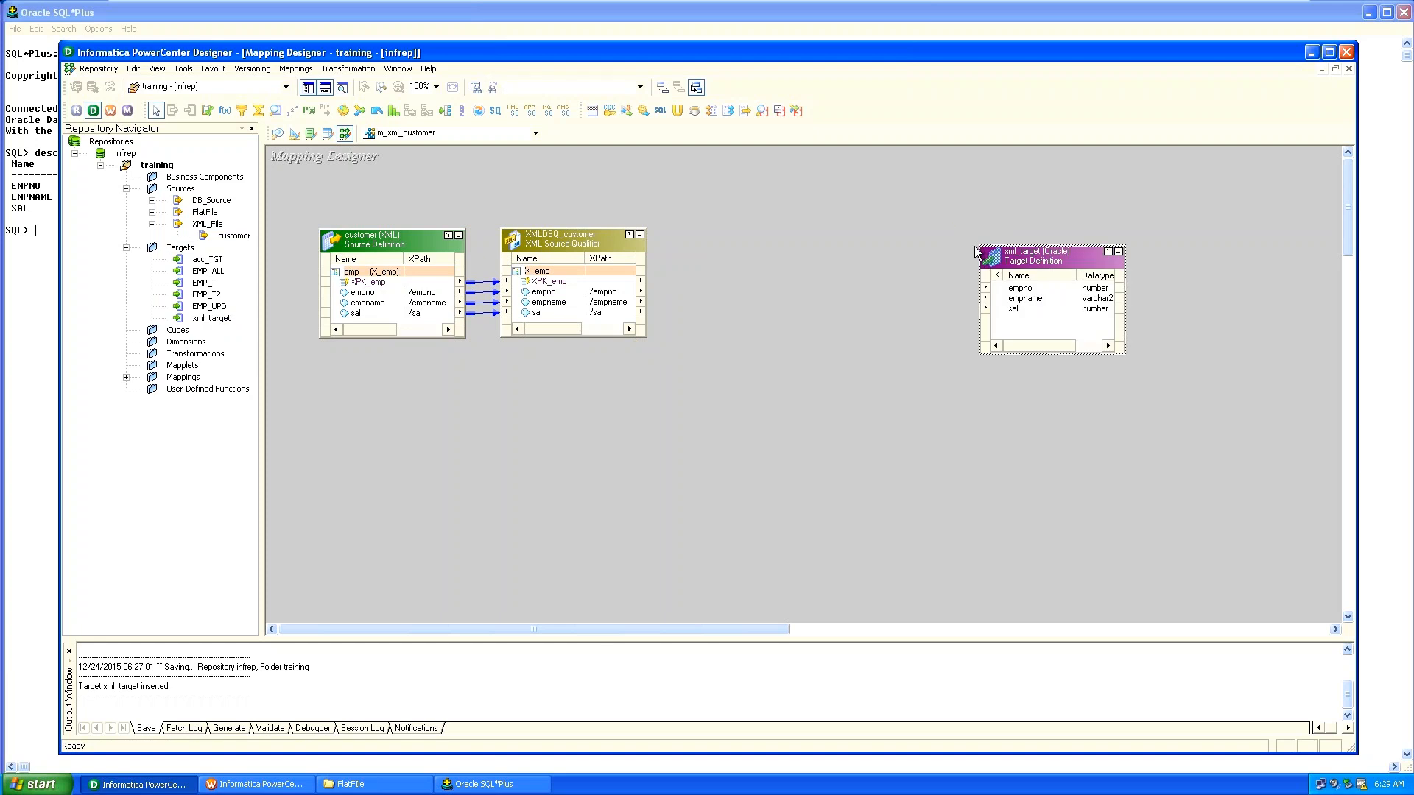
click(975, 252)
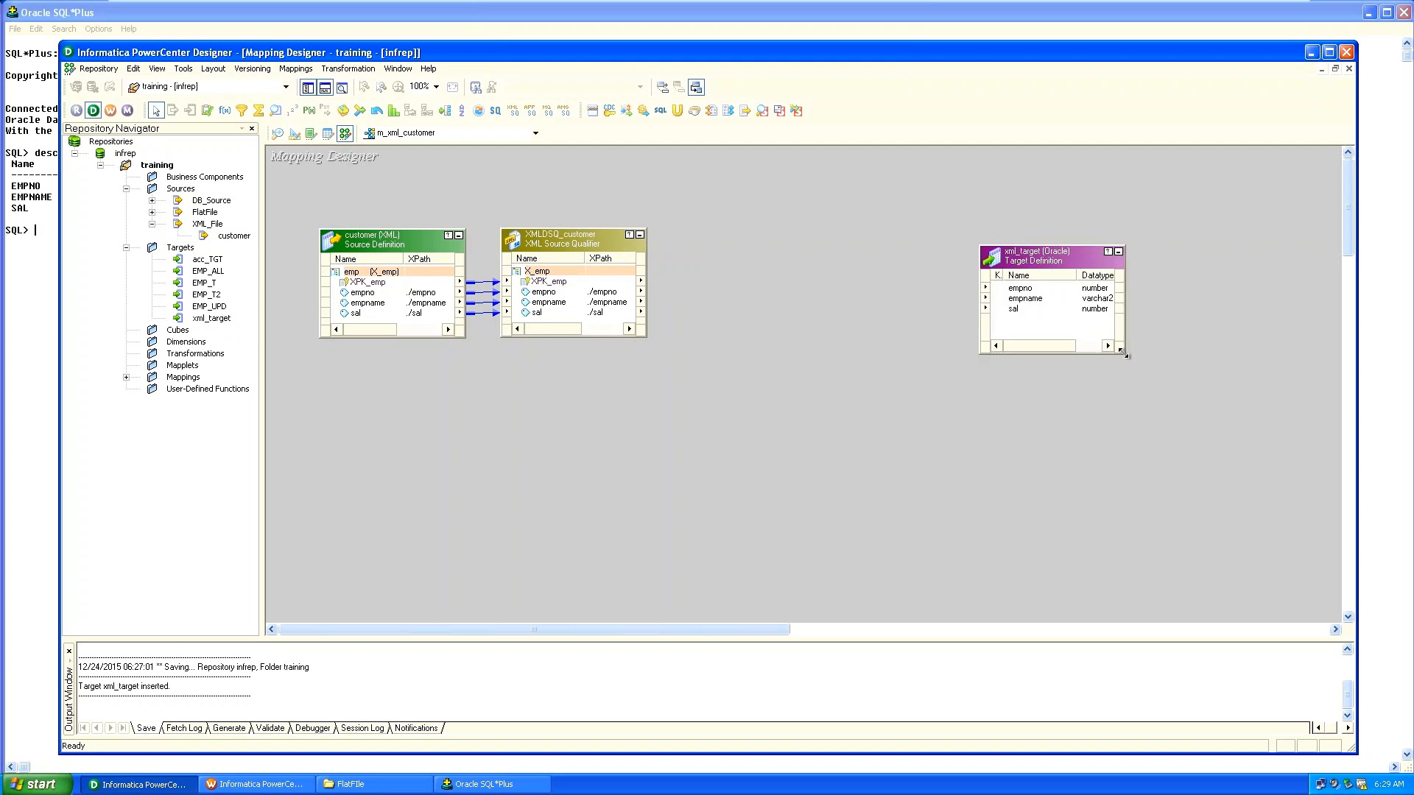
drag(1127, 355, 1179, 368)
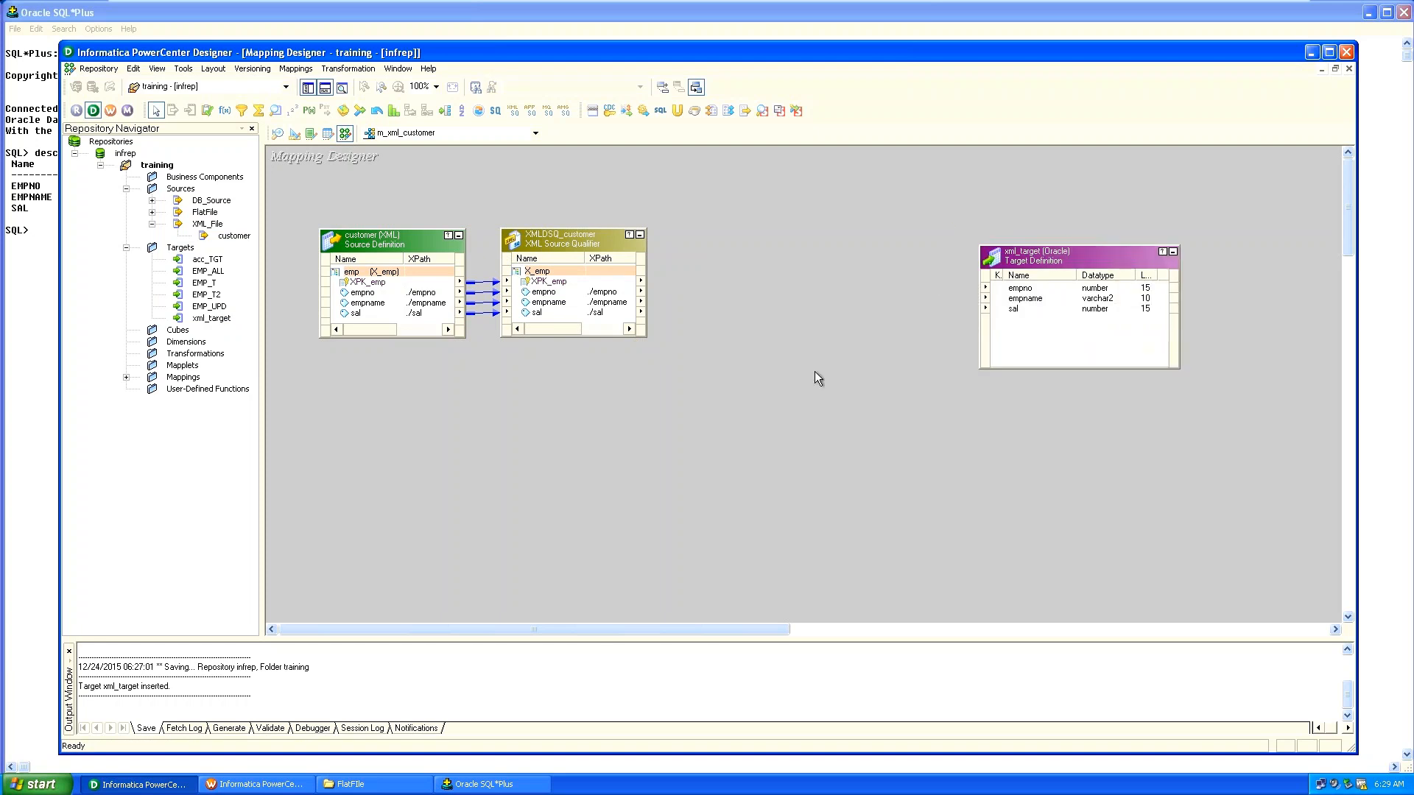
Link the empno, empname and sal ports from XMLDSQ_customer to xml_target.
click(544, 293)
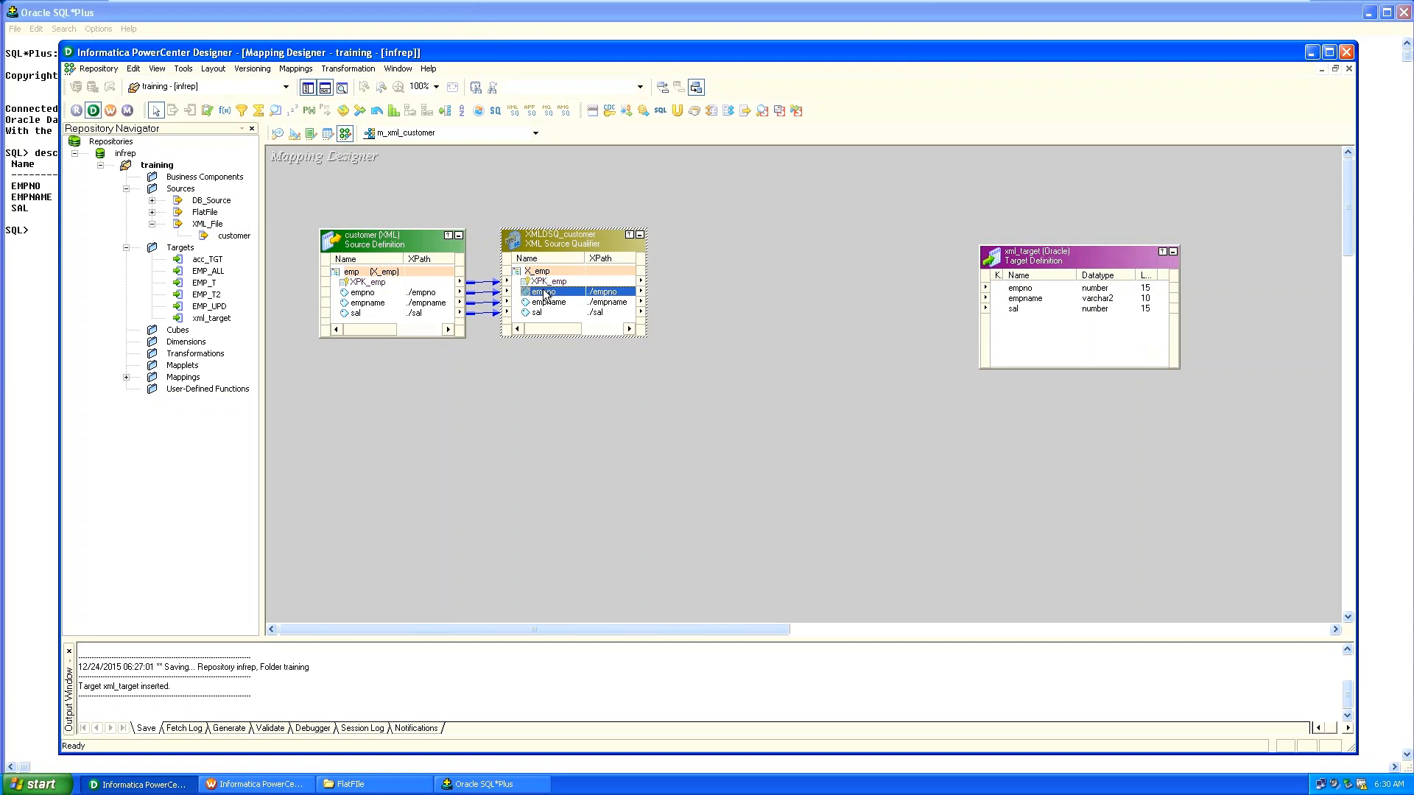
right_click(545, 295)
click(574, 296)
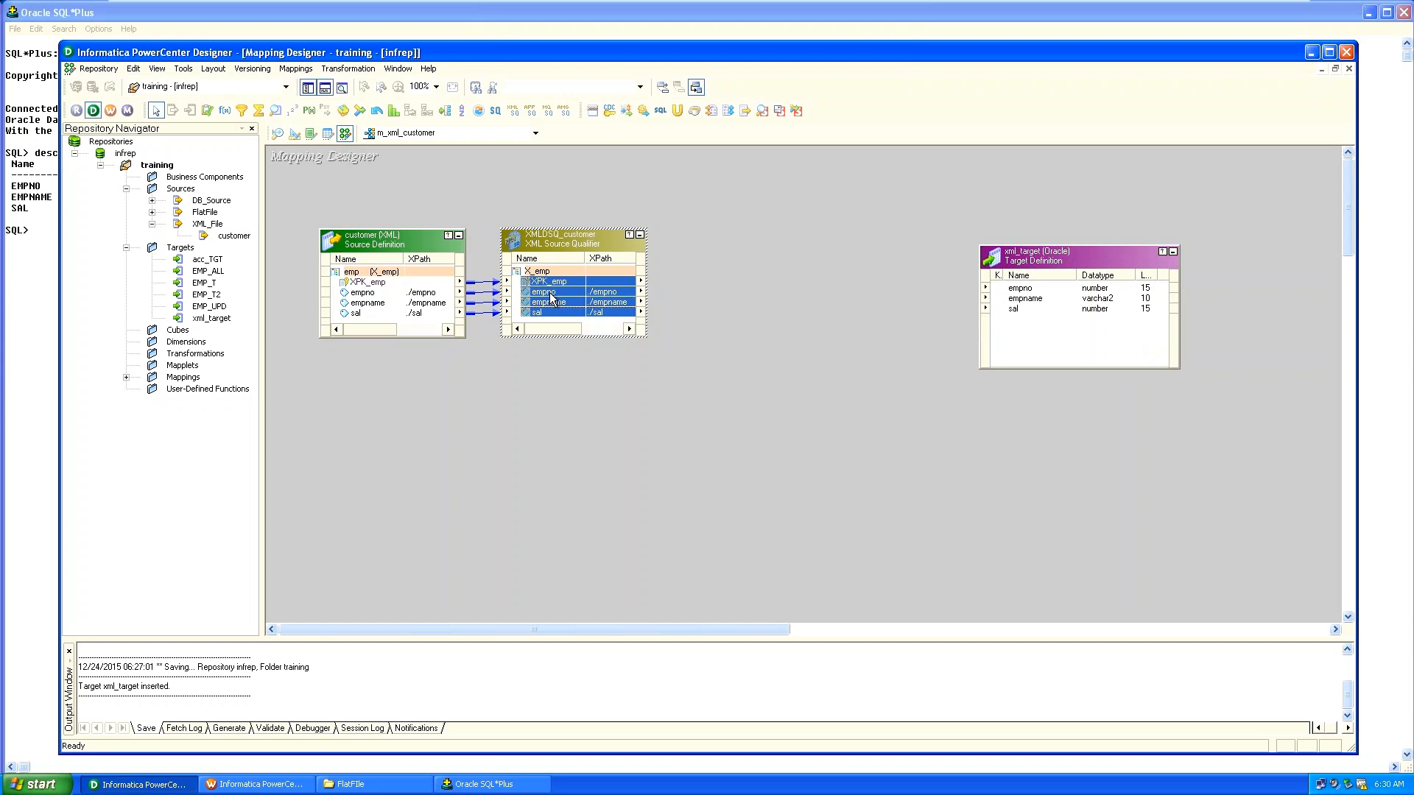
click(550, 294)
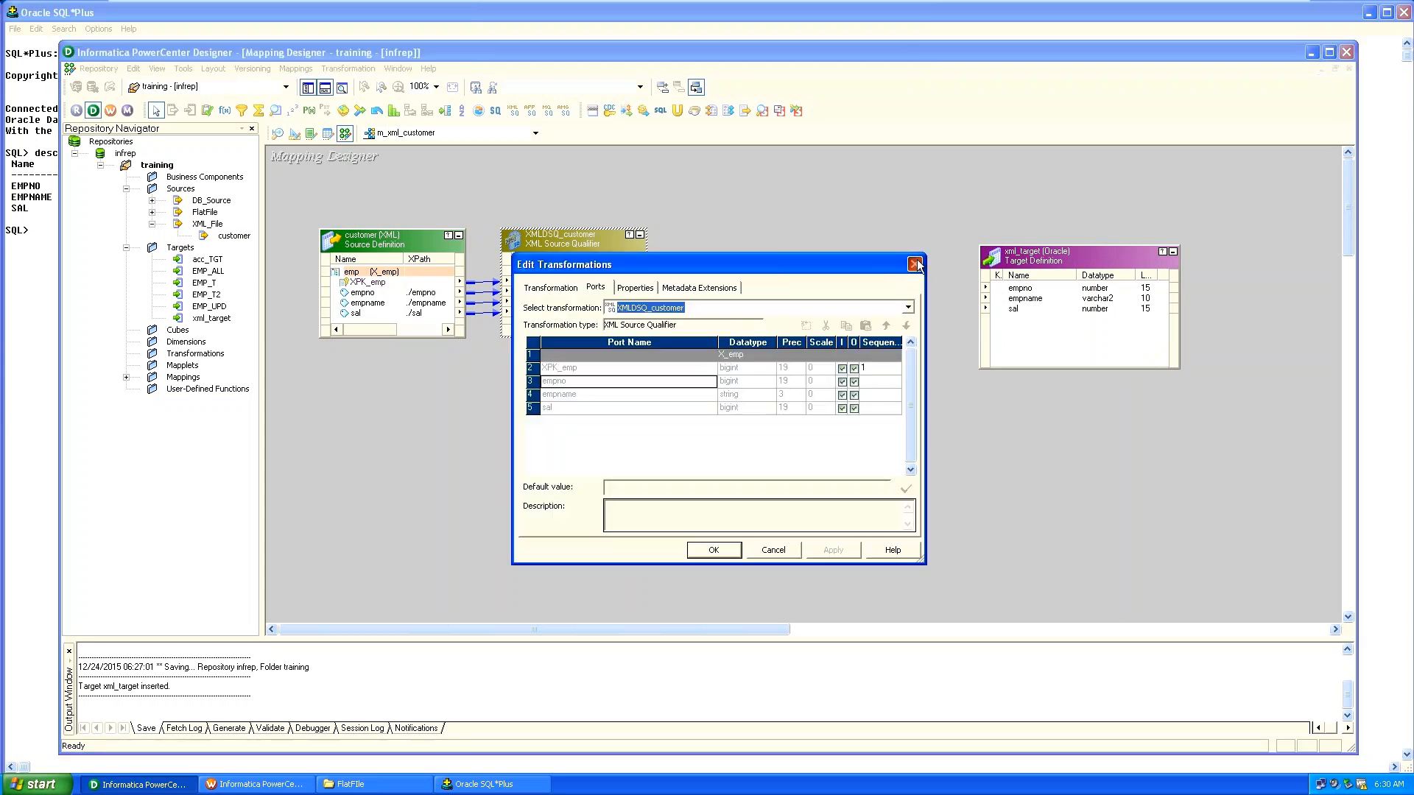
click(915, 264)
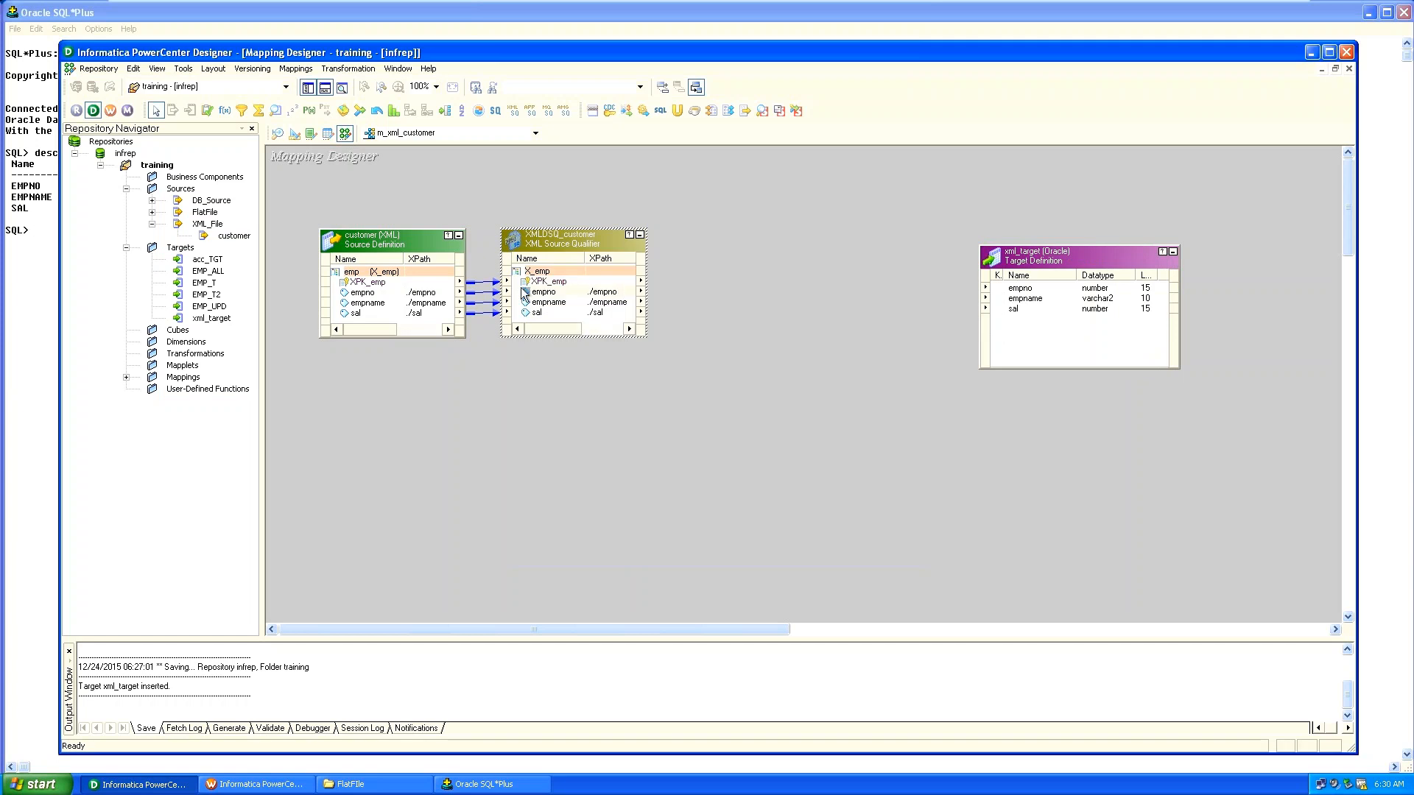
click(544, 295)
drag(543, 295, 541, 305)
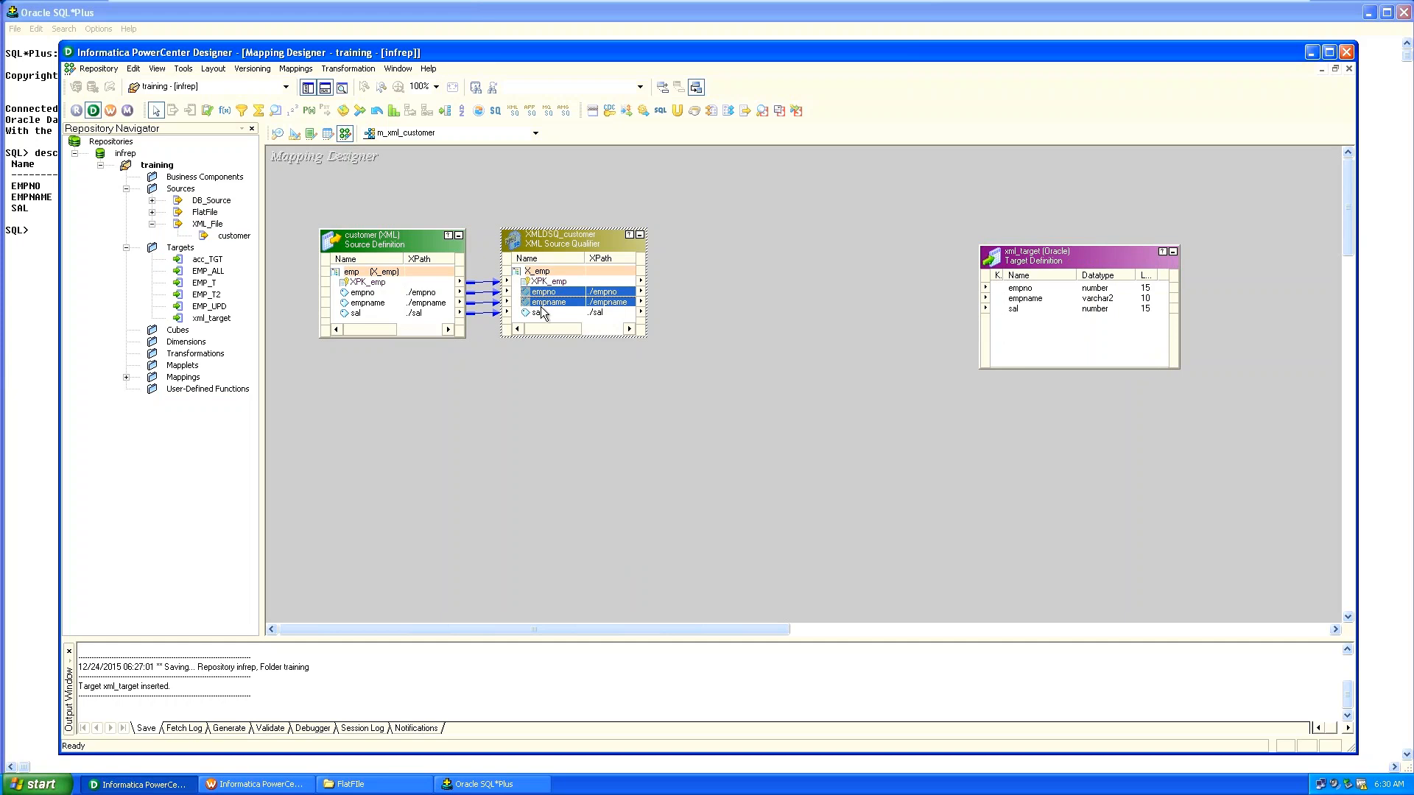
double_click(542, 307)
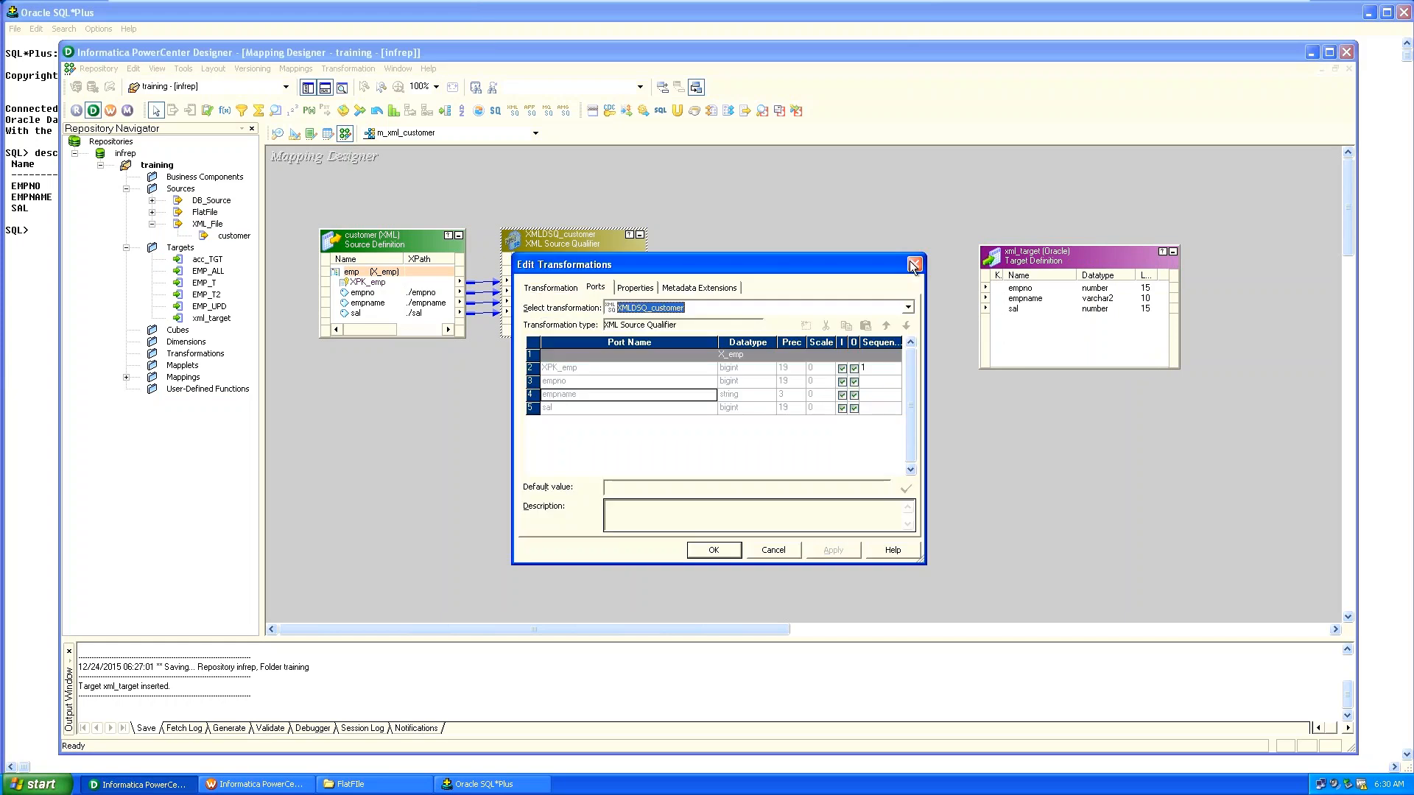
click(914, 264)
drag(568, 295, 1009, 291)
Save the m_xml_customer mapping and switch to the Workflow Manager.
click(815, 361)
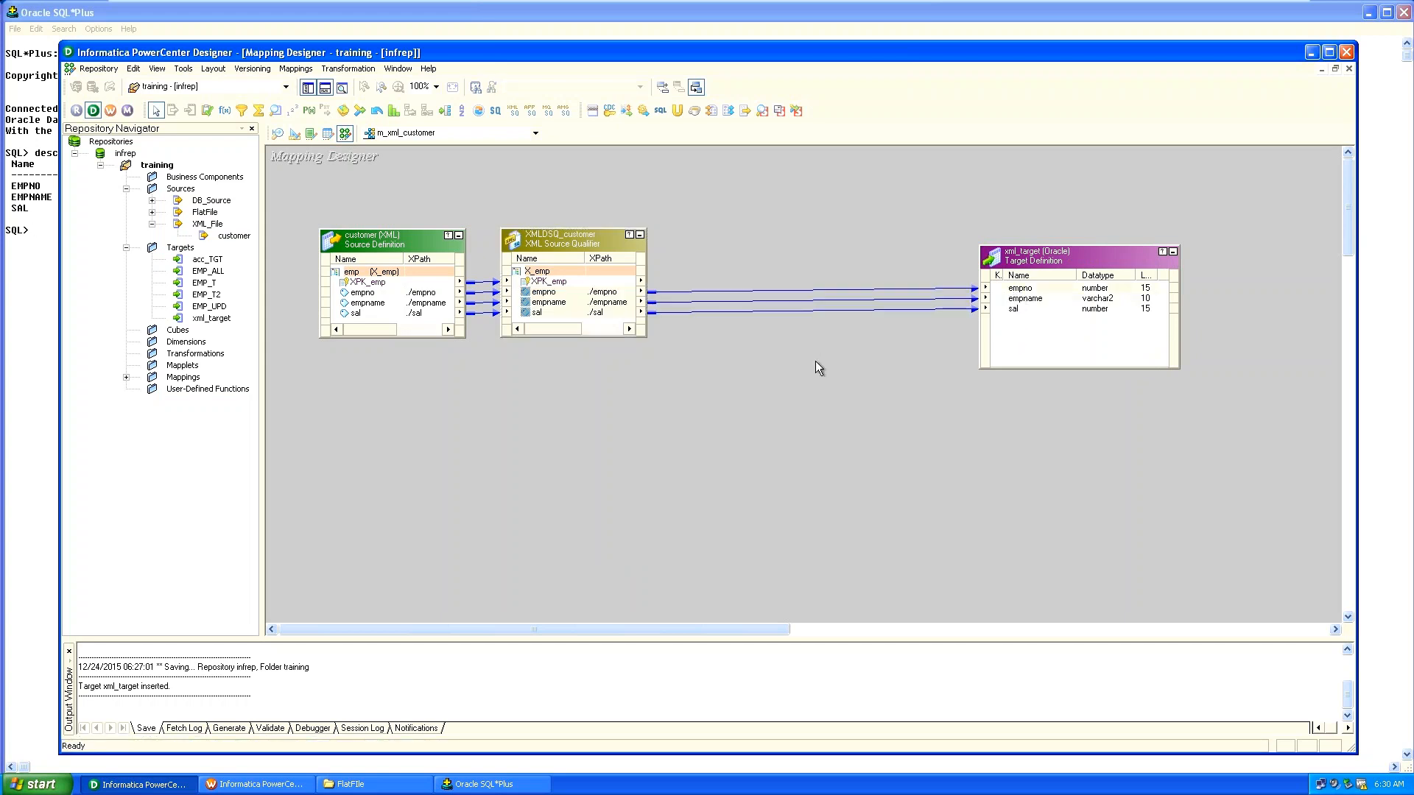
key(ctrl+s)
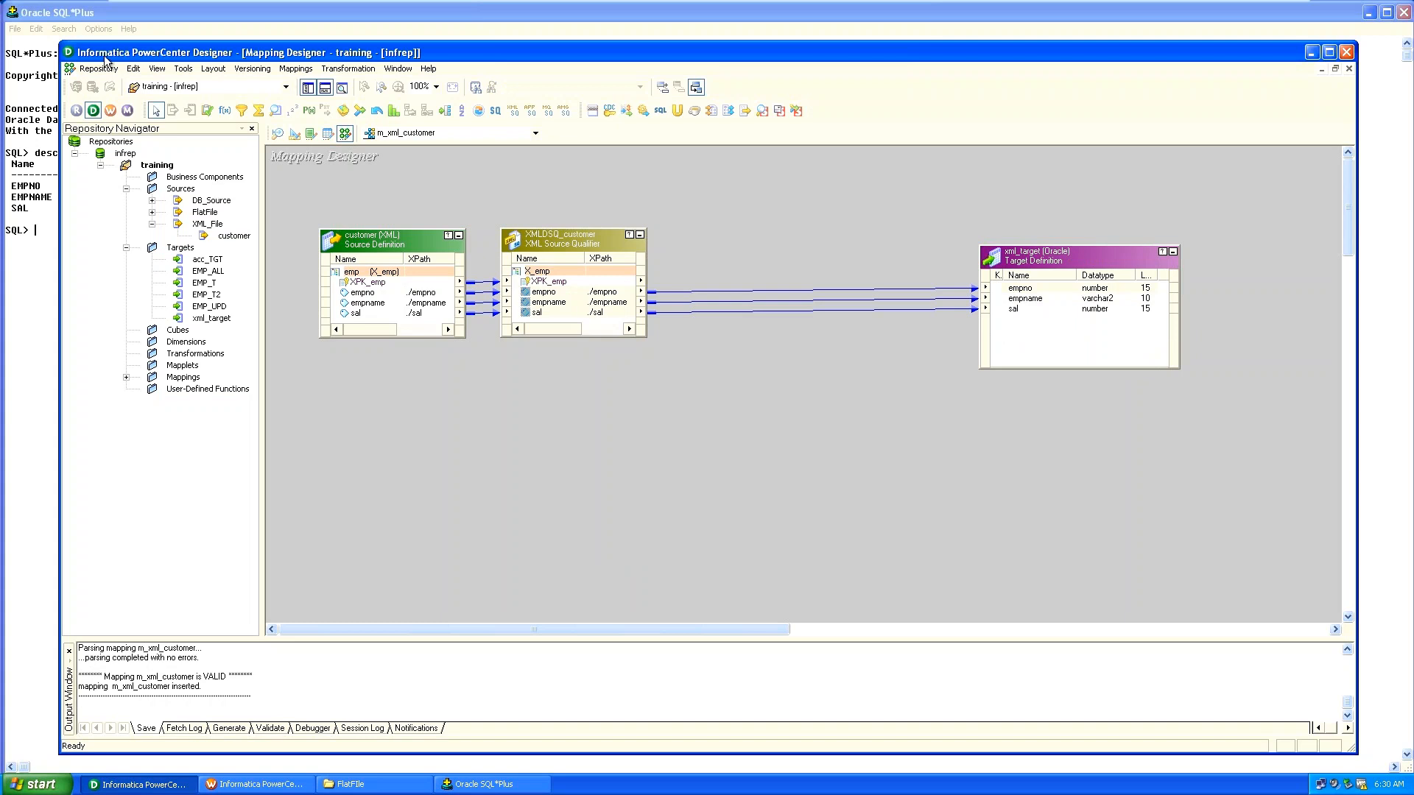
click(109, 111)
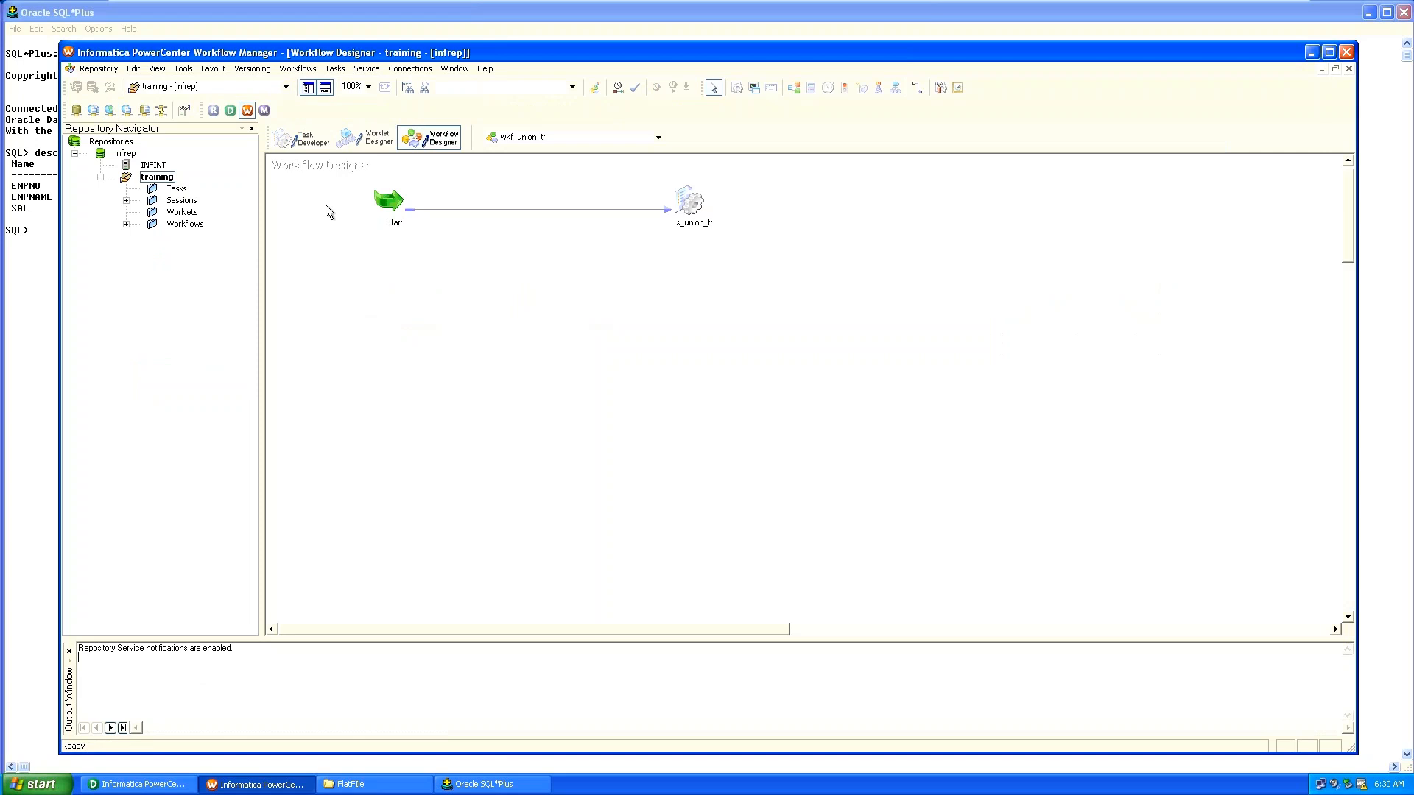
Create a workflow named wkf_xml_customer from the Workflows menu.
right_click(419, 285)
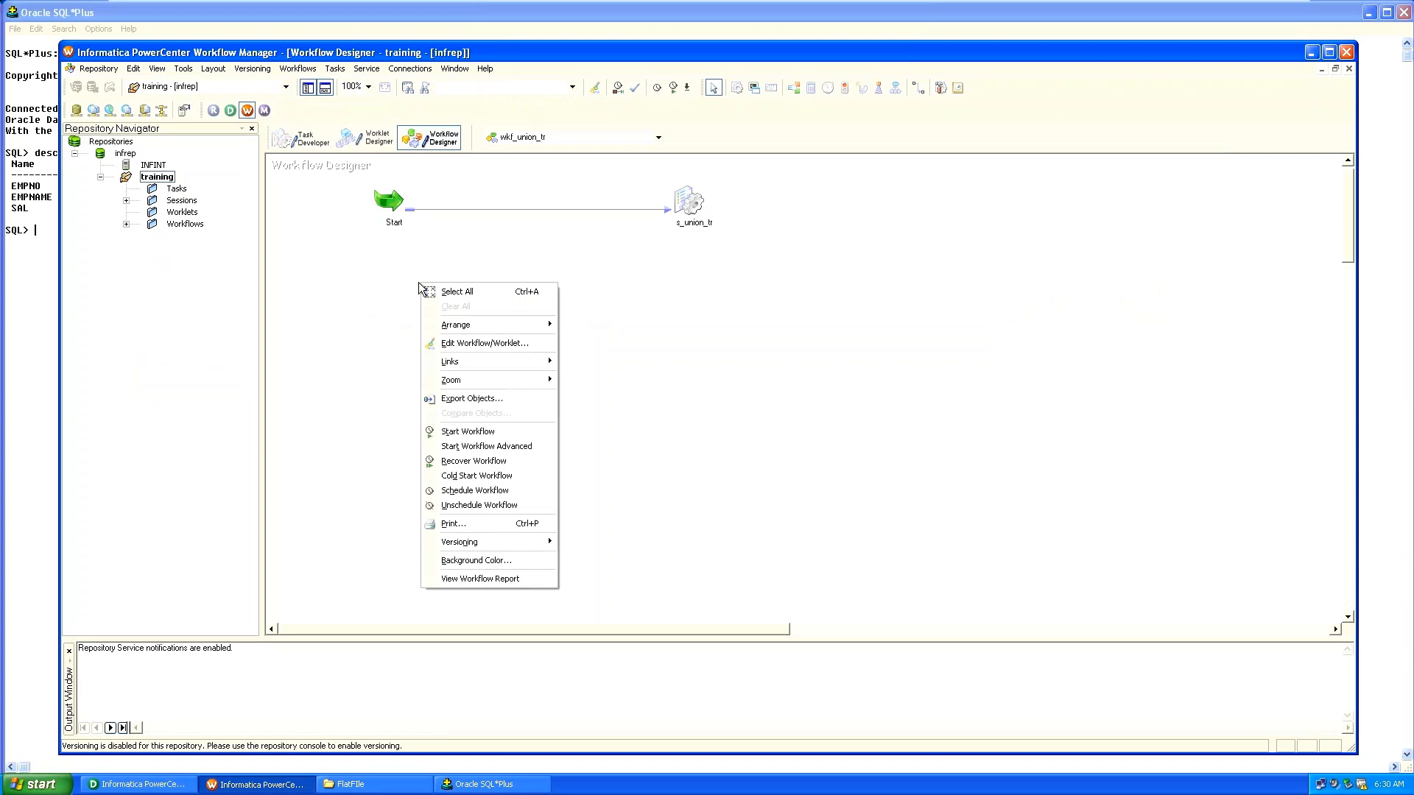
click(298, 69)
click(297, 69)
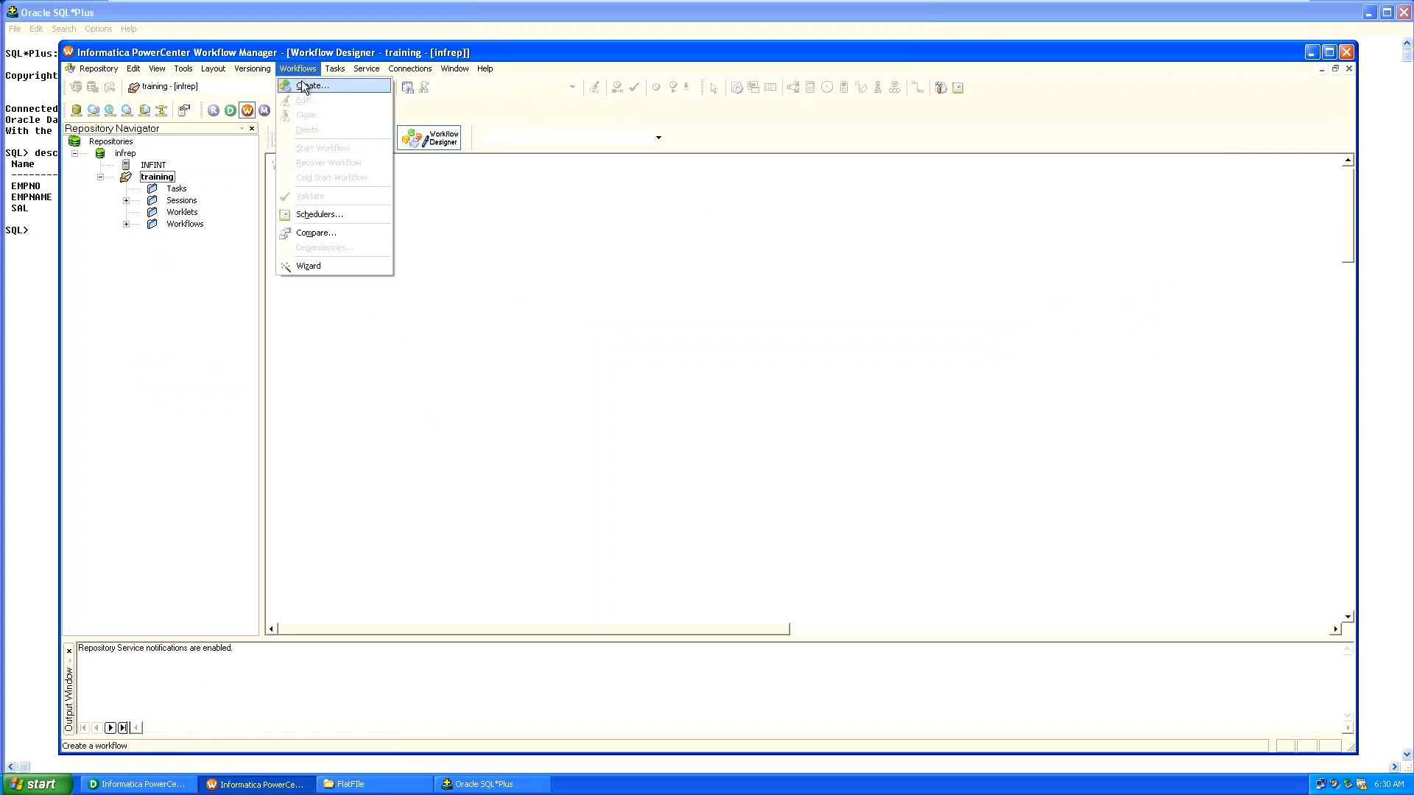
click(305, 86)
text(wkf_x)
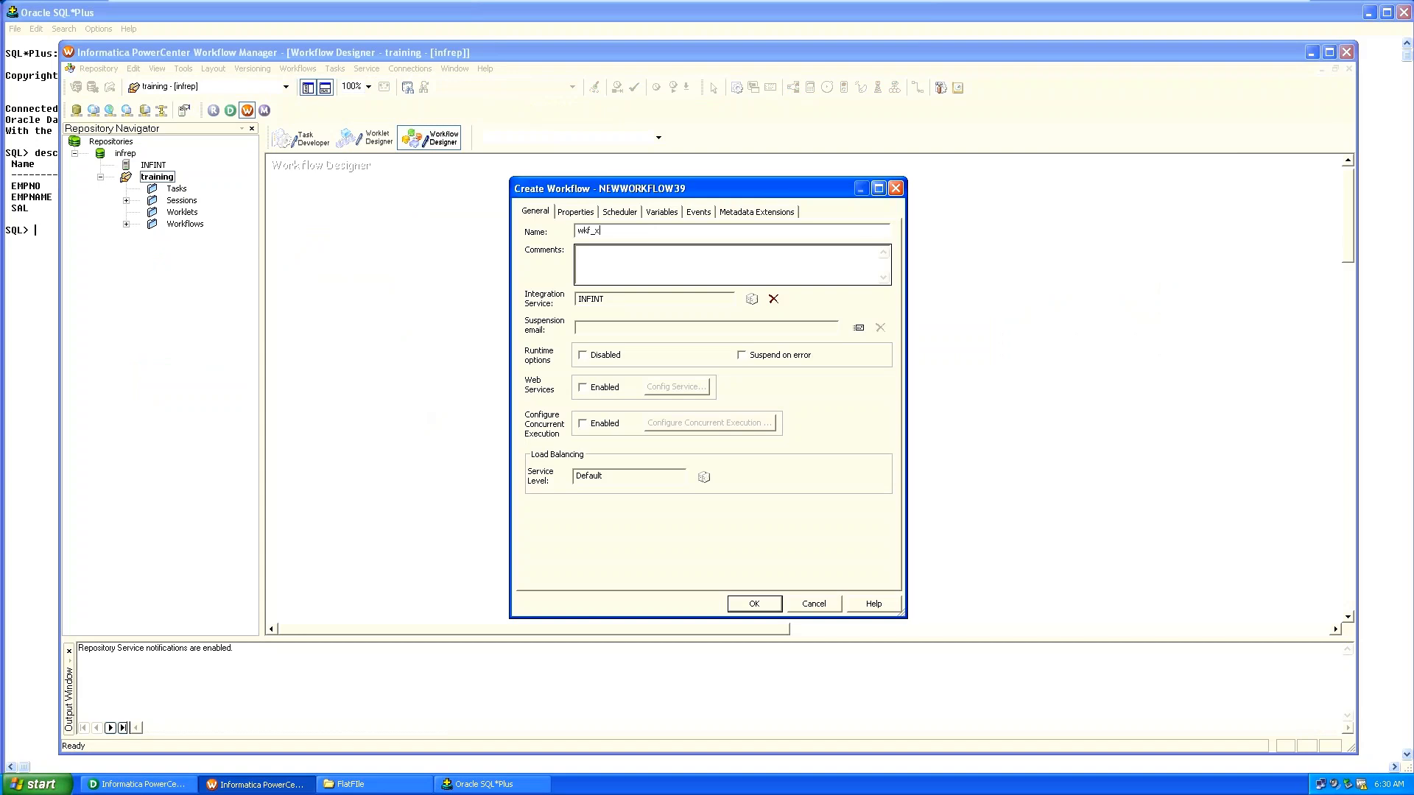
text(mlustom)
key(BackSpace)
key(BackSpace)
key(BackSpace)
key(BackSpace)
text(stome)
click(753, 604)
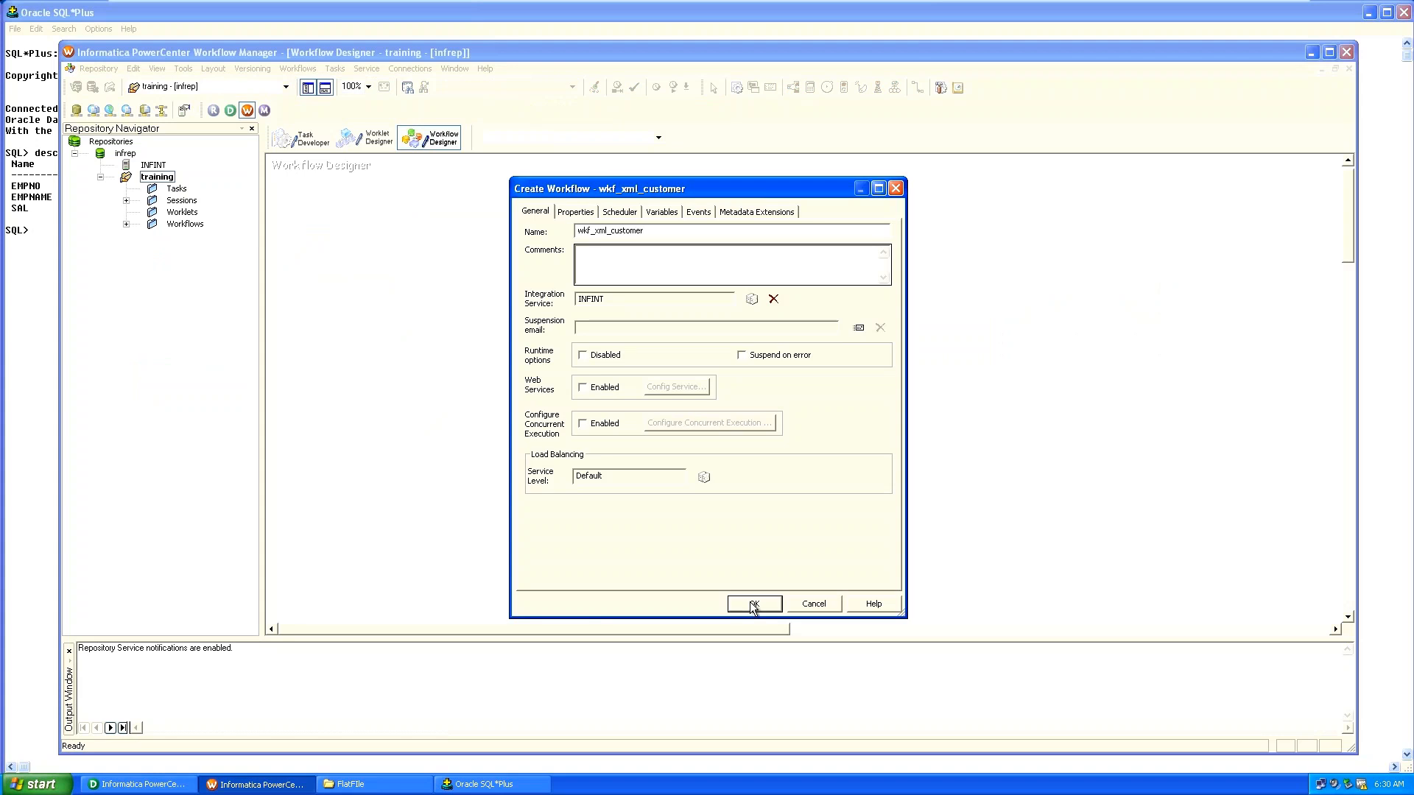
Create session task s_xml_customer using the m_xml_customer mapping.
click(326, 71)
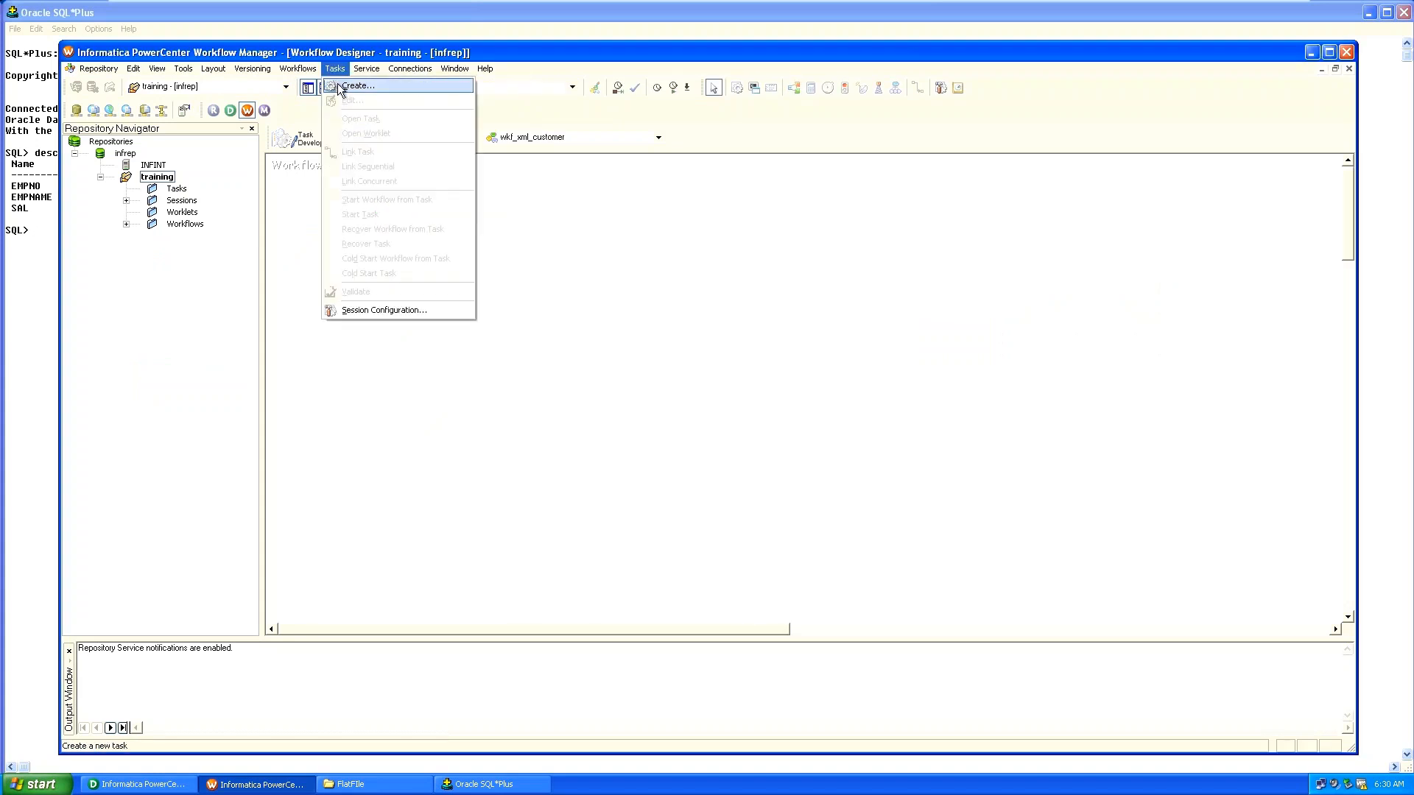
click(357, 86)
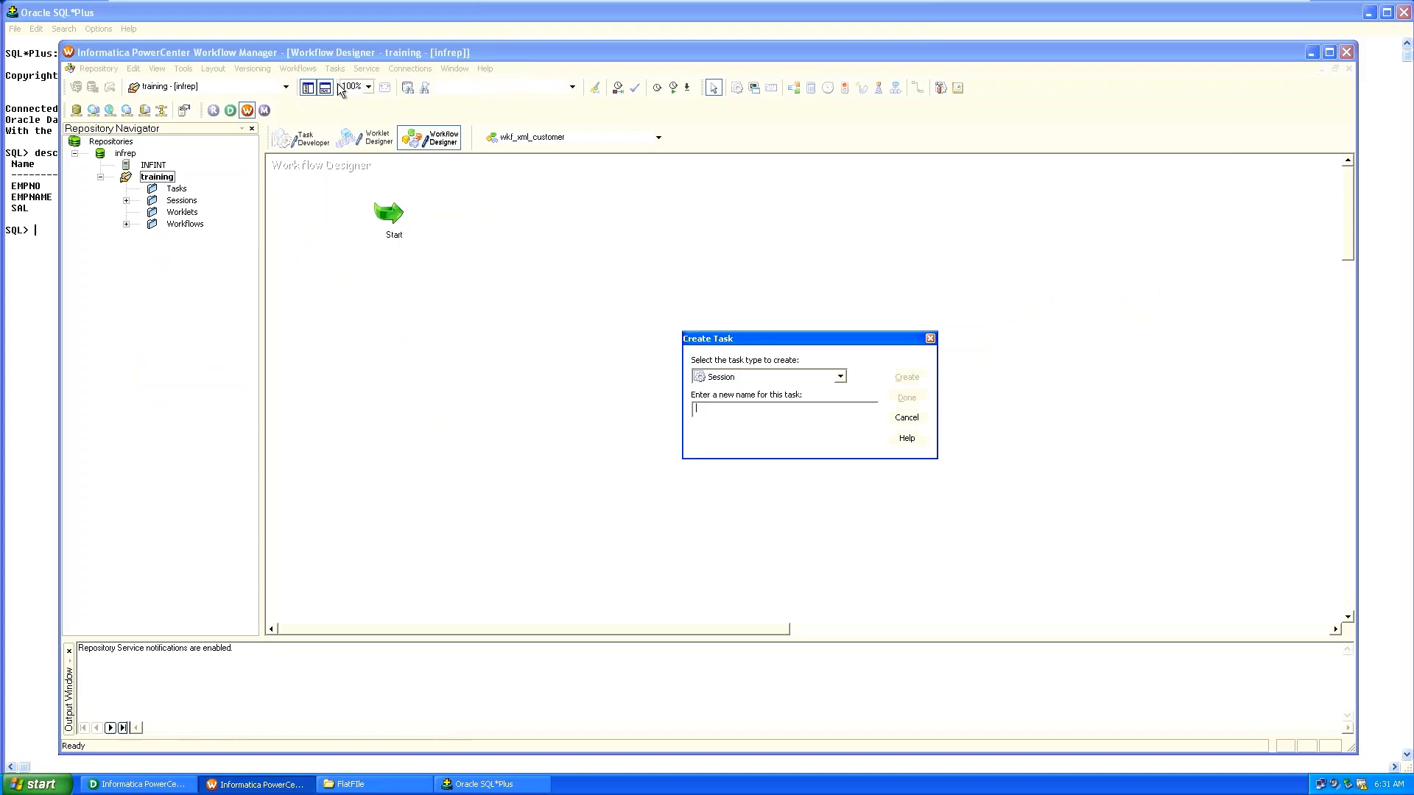
text(s_xml_cuxtomer)
click(731, 408)
key(BackSpace)
text(s)
click(911, 380)
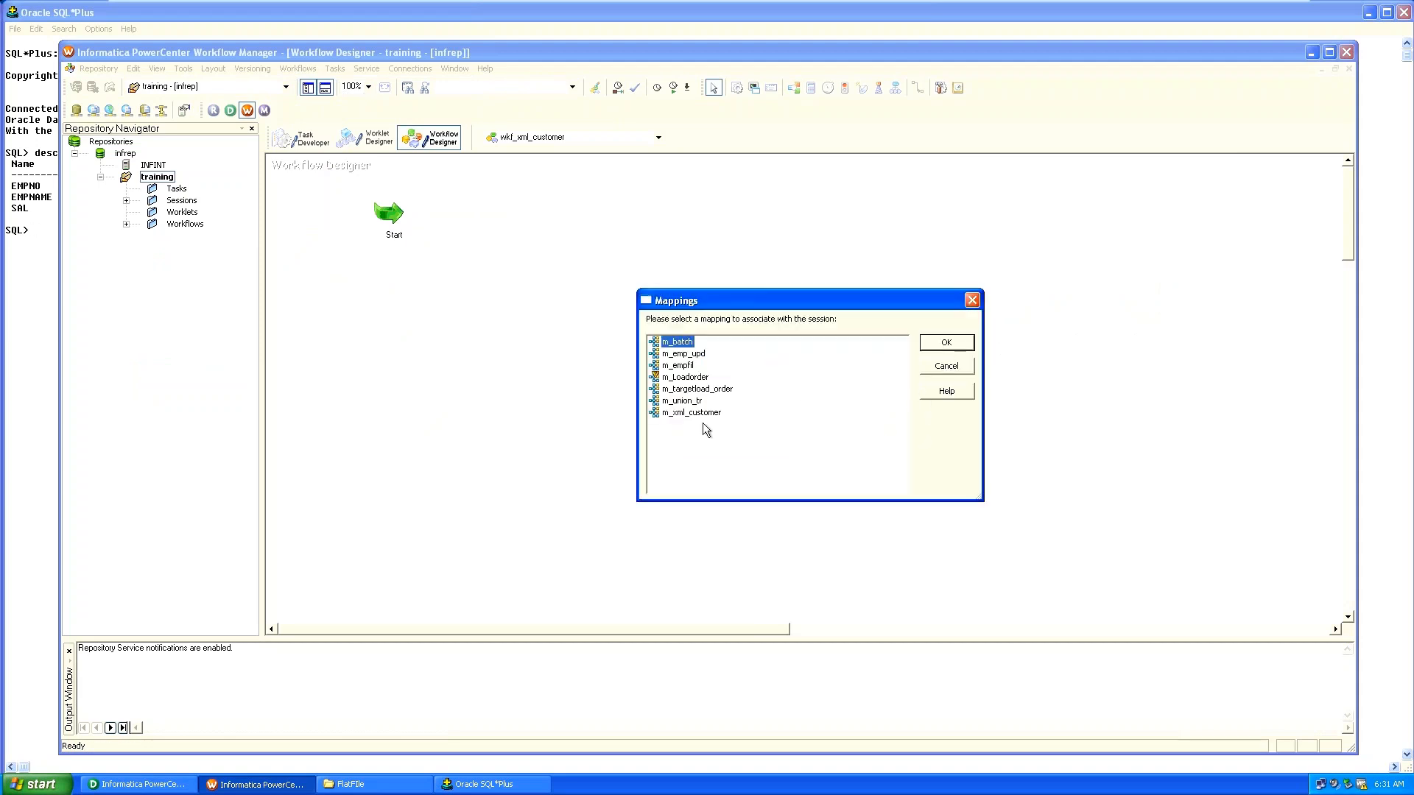
click(686, 413)
click(947, 343)
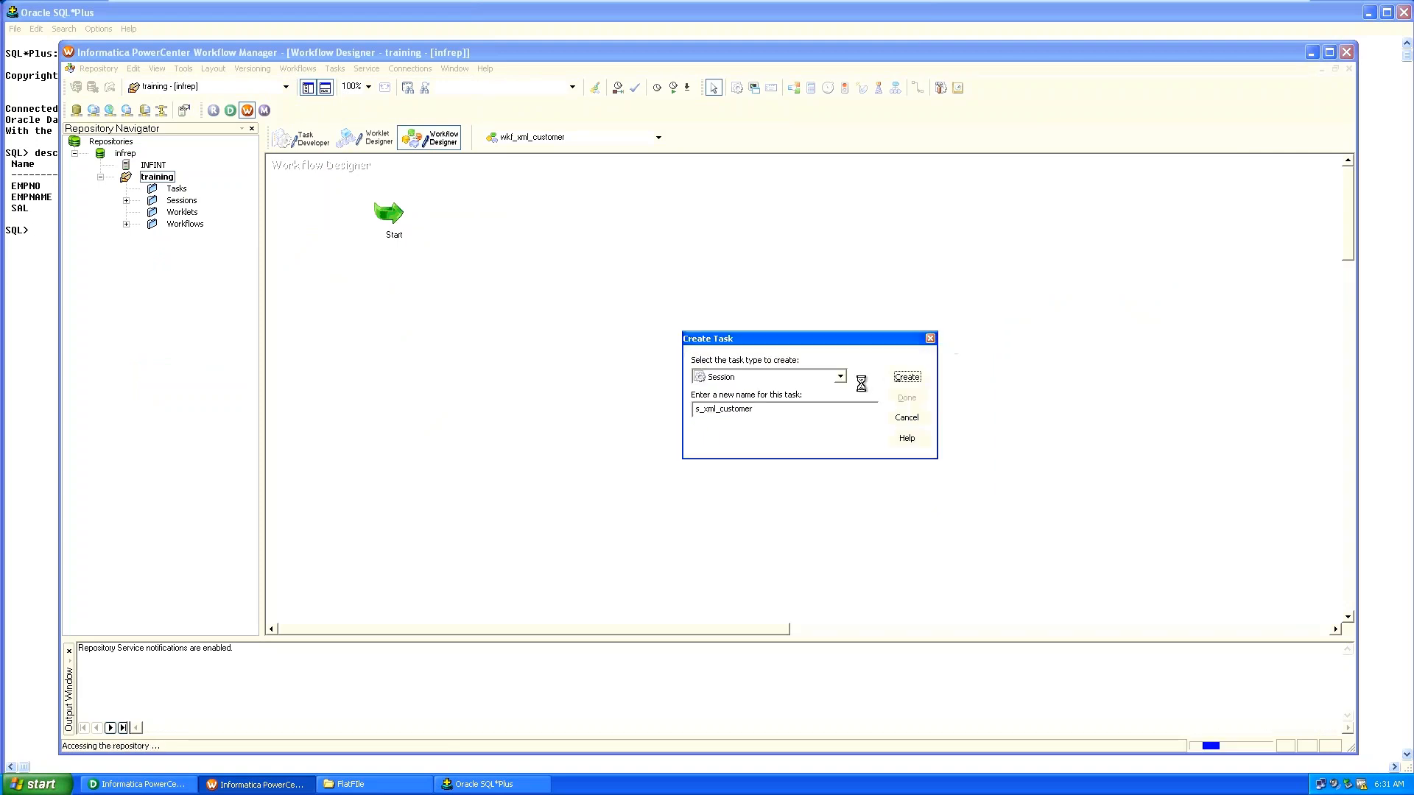
click(911, 403)
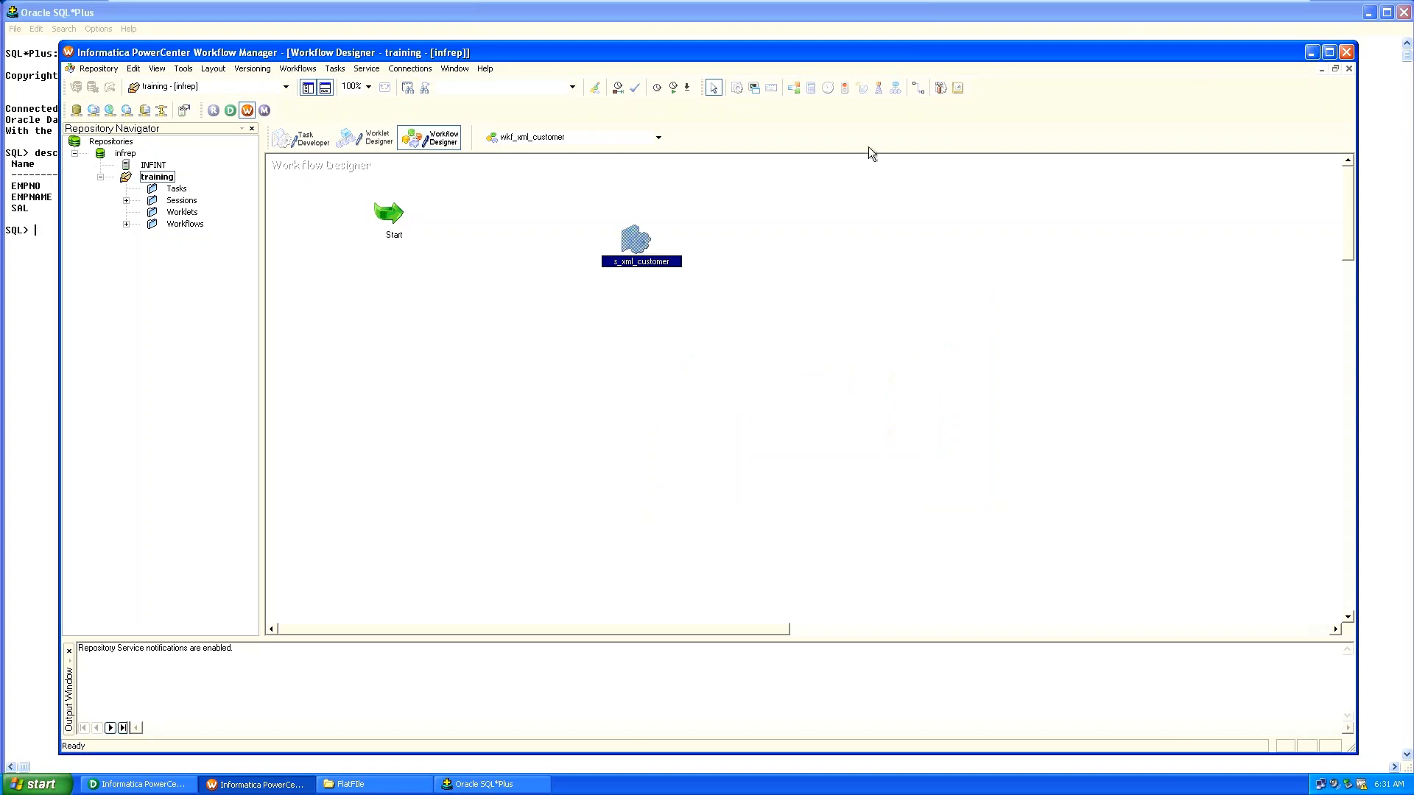
Link Start to s_xml_customer and save the workflow.
click(919, 87)
drag(403, 212, 601, 252)
key(ctrl+s)
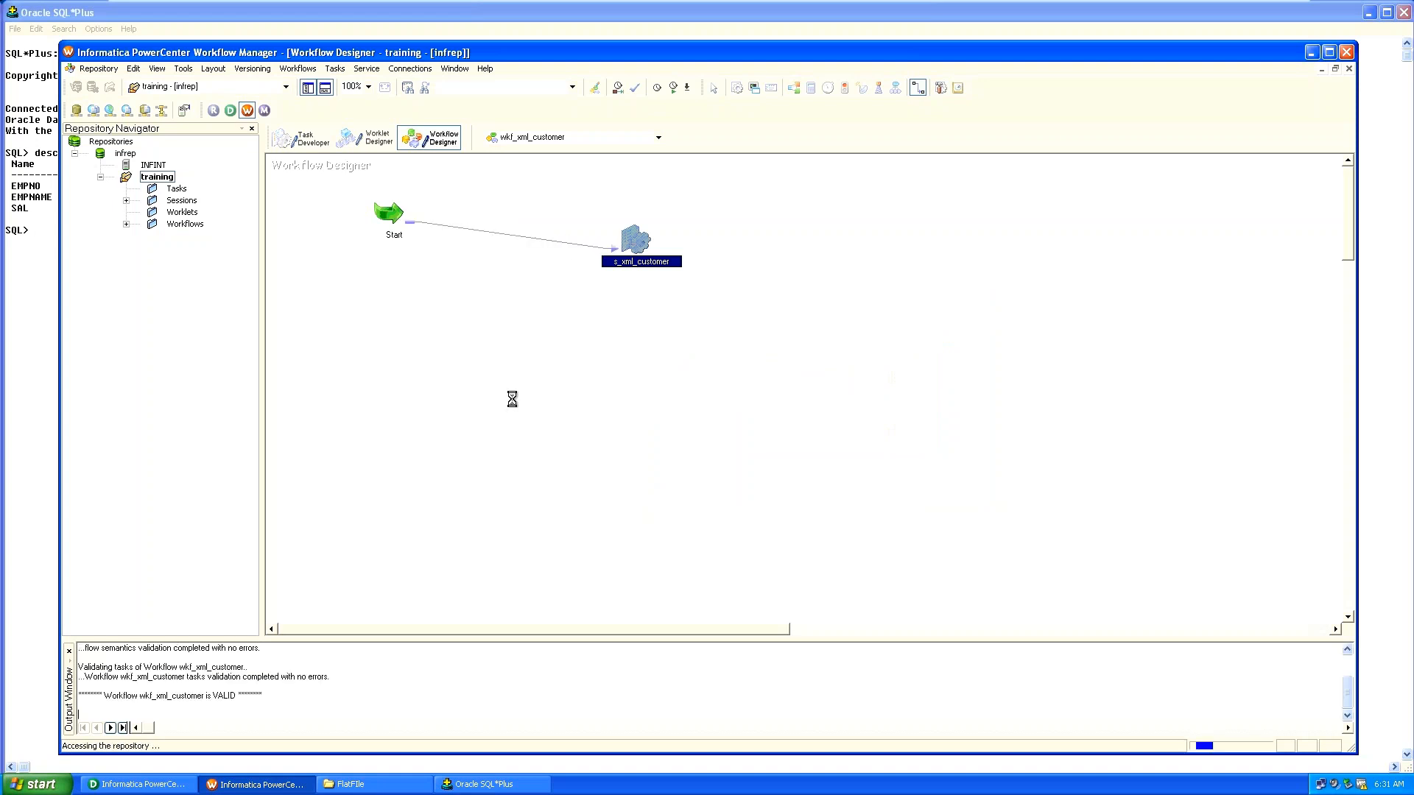
key(Escape)
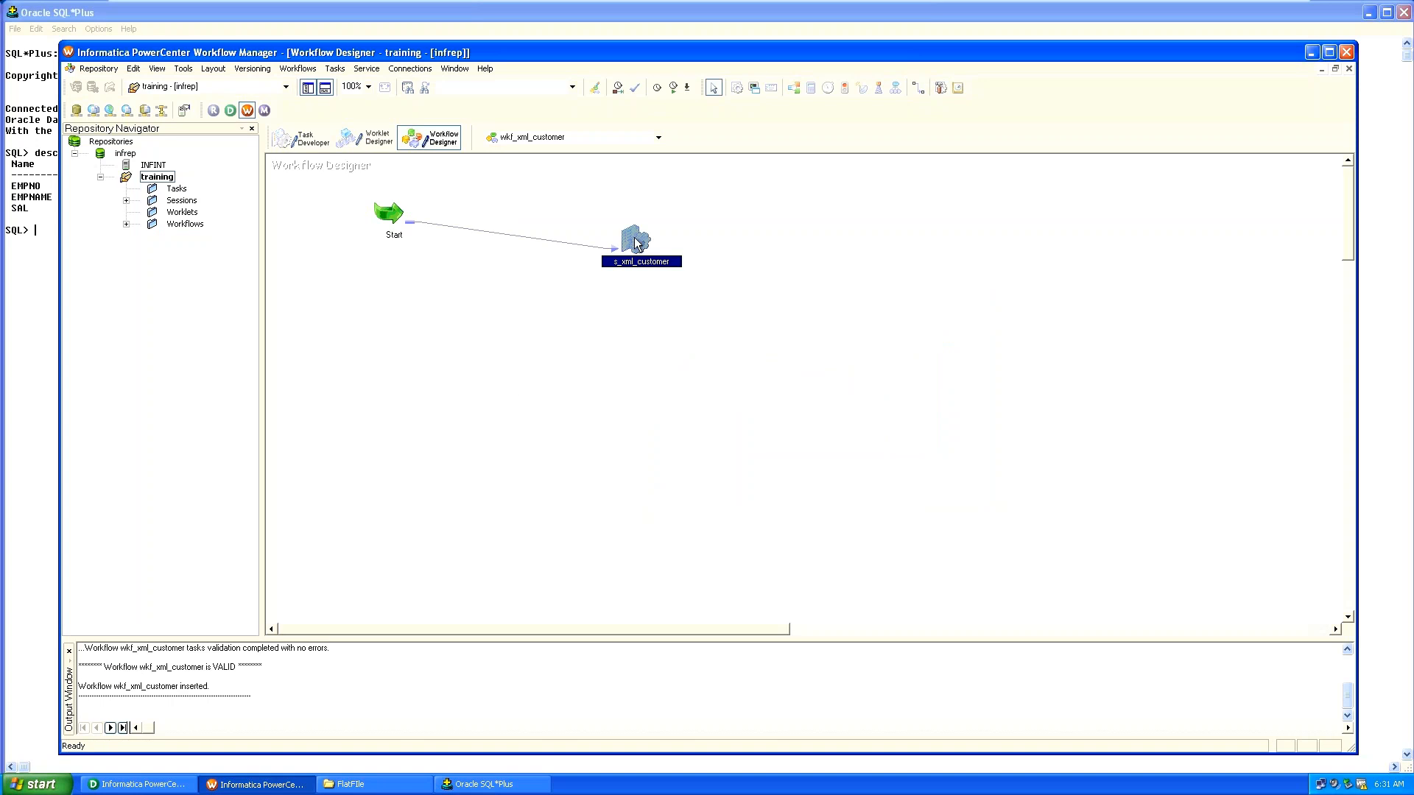
In s_xml_customer's properties, set xml_target's target load type from Bulk to Normal.
double_click(635, 242)
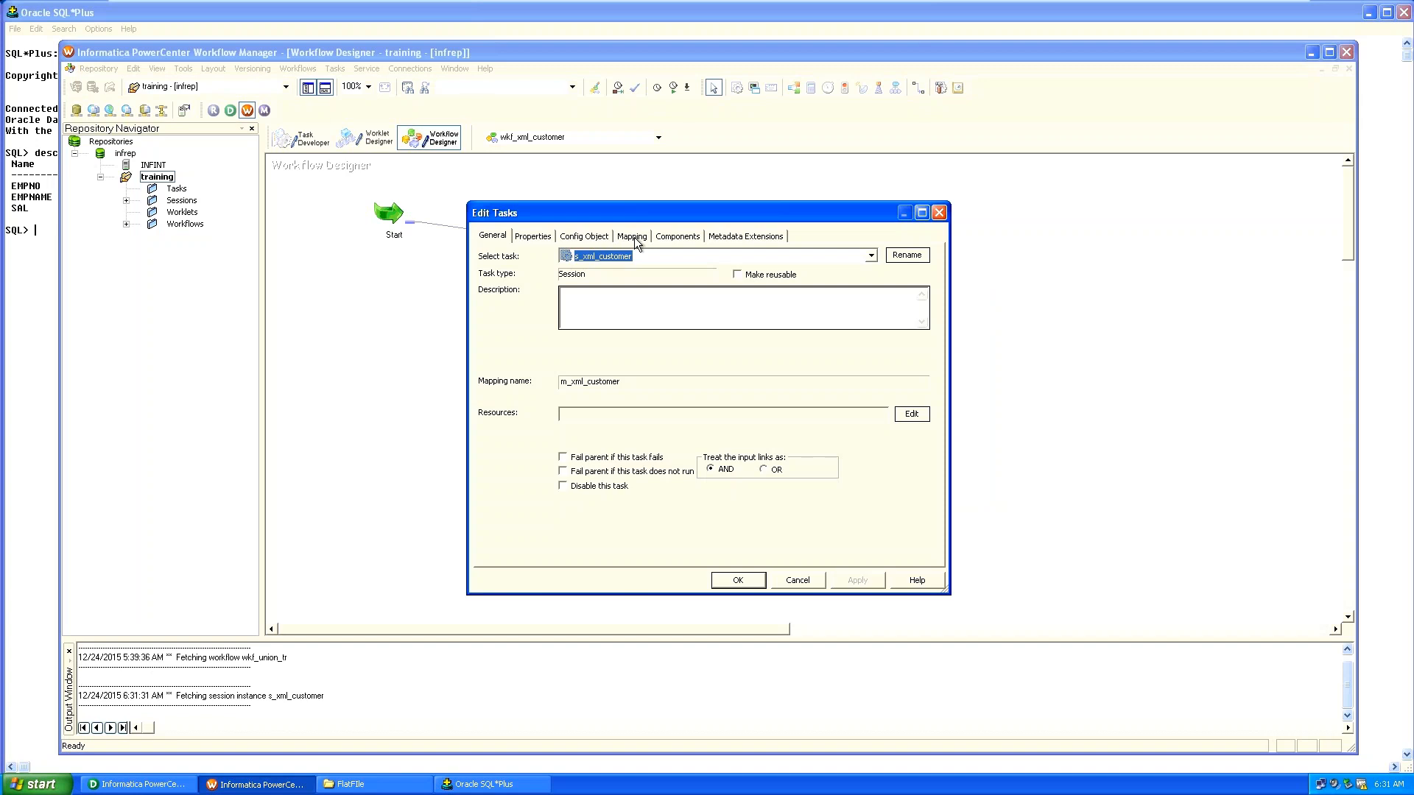
click(634, 237)
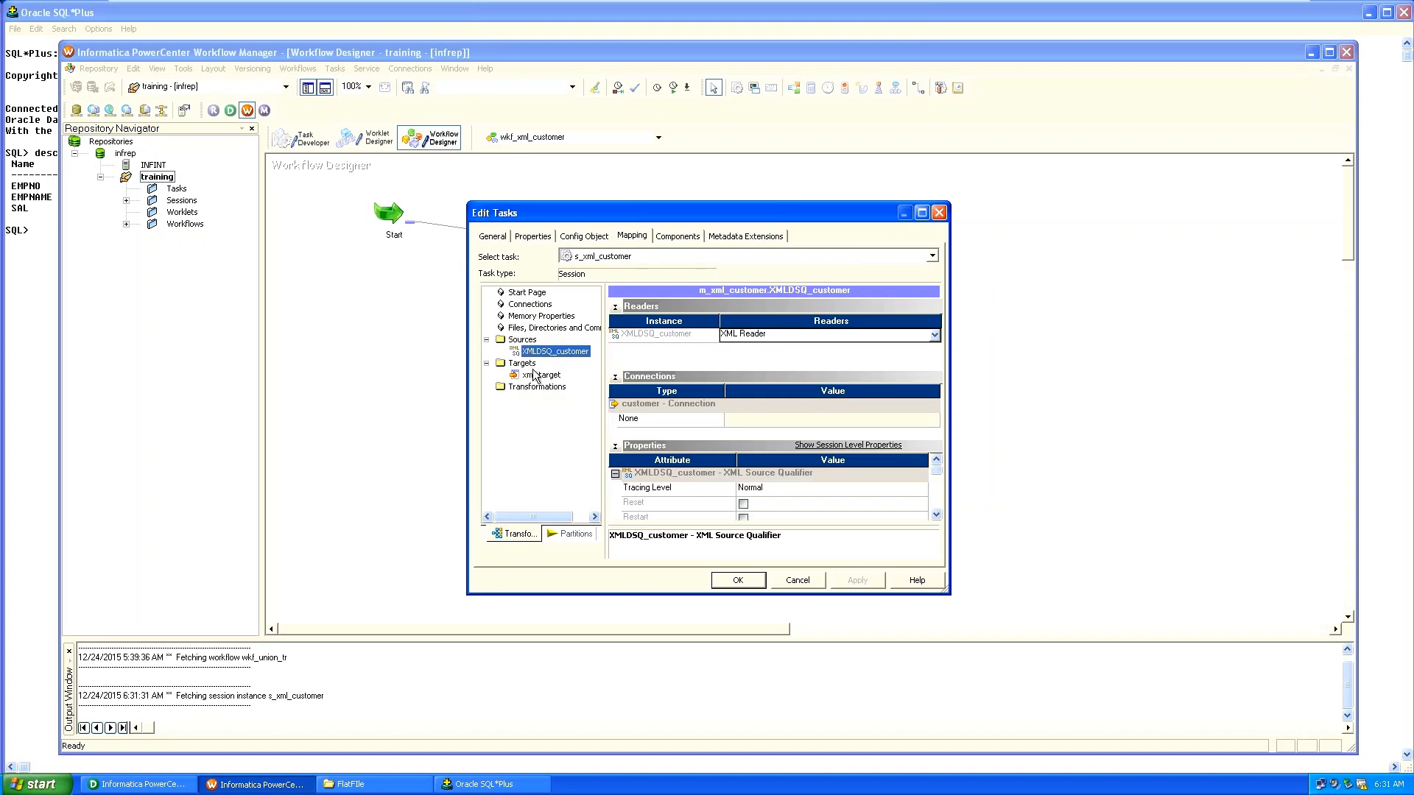
click(535, 377)
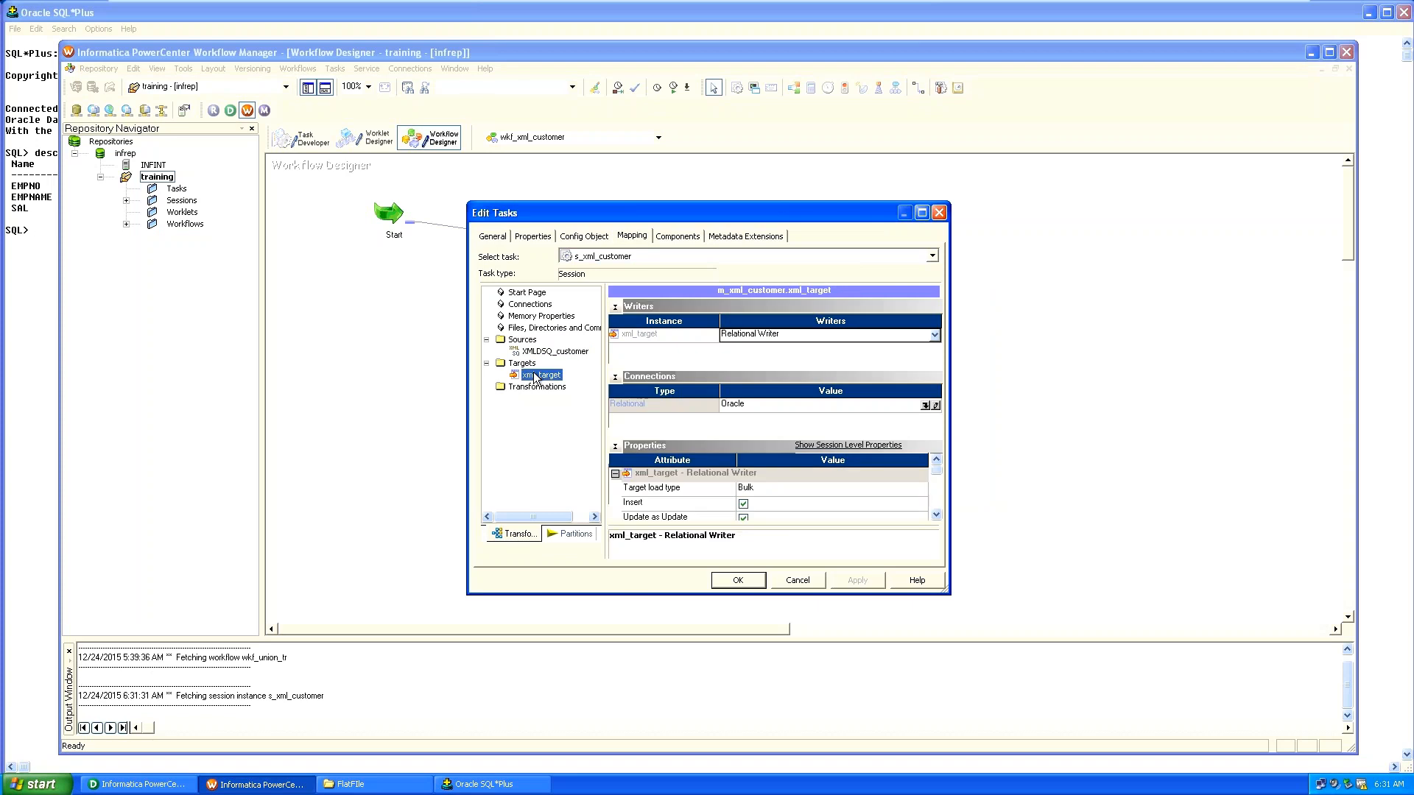
click(807, 489)
click(801, 501)
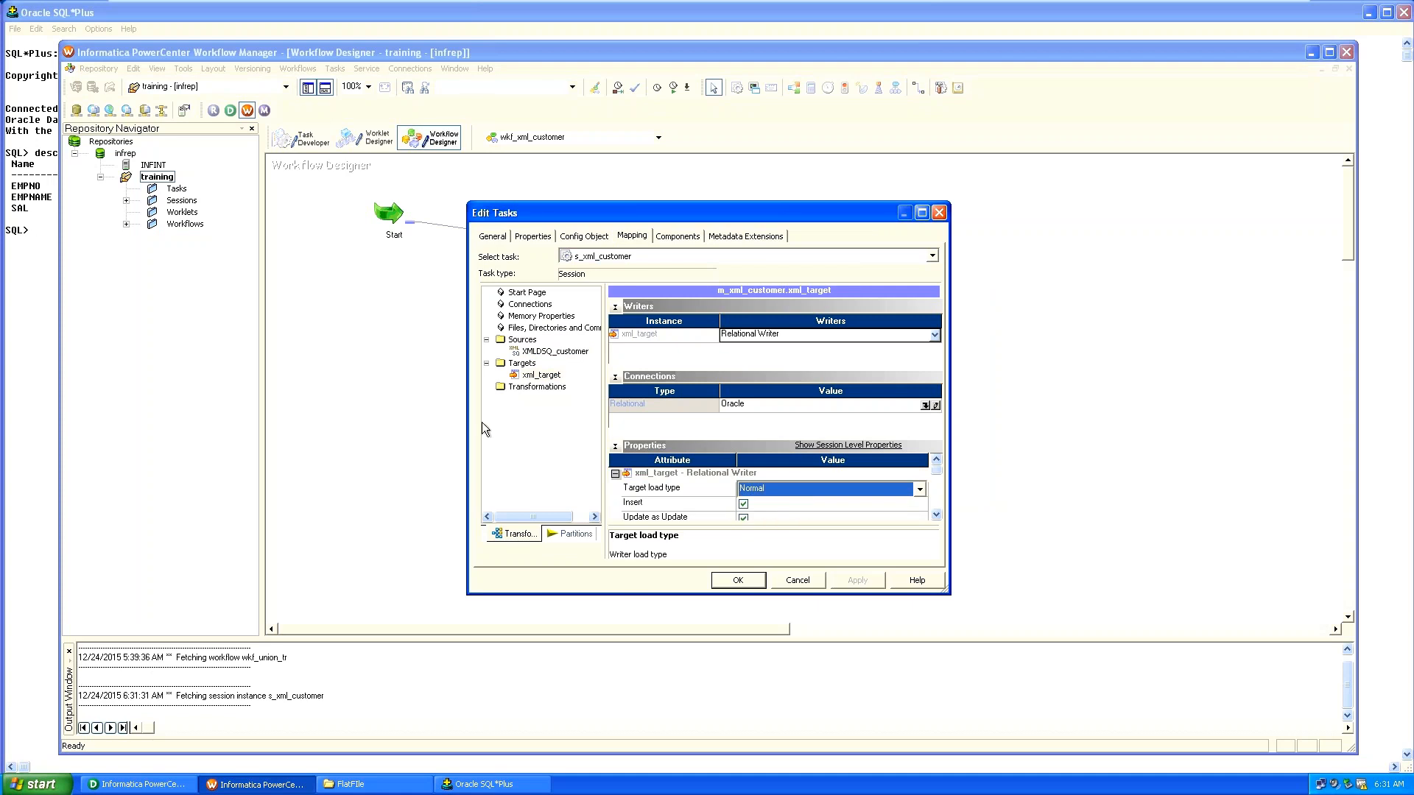
click(545, 388)
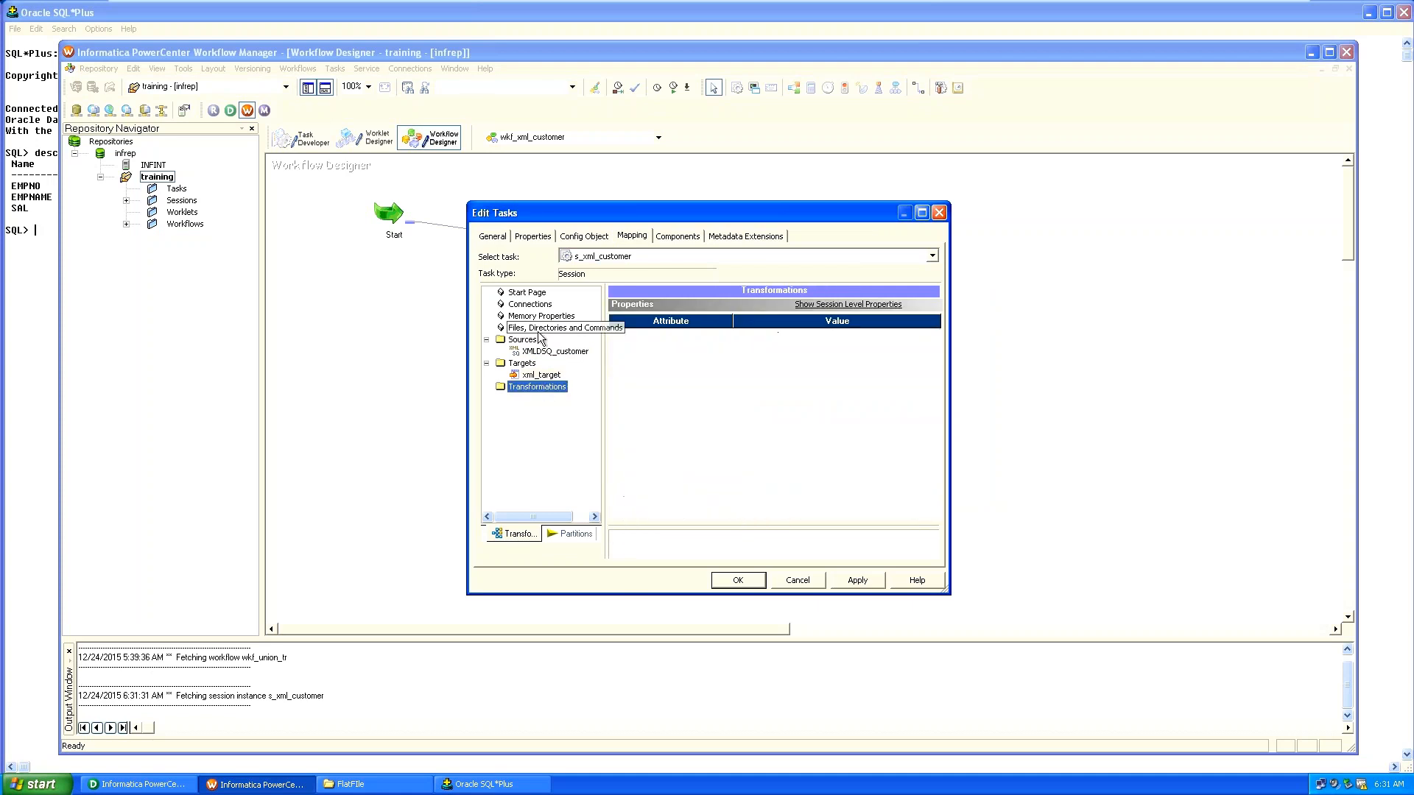
click(517, 237)
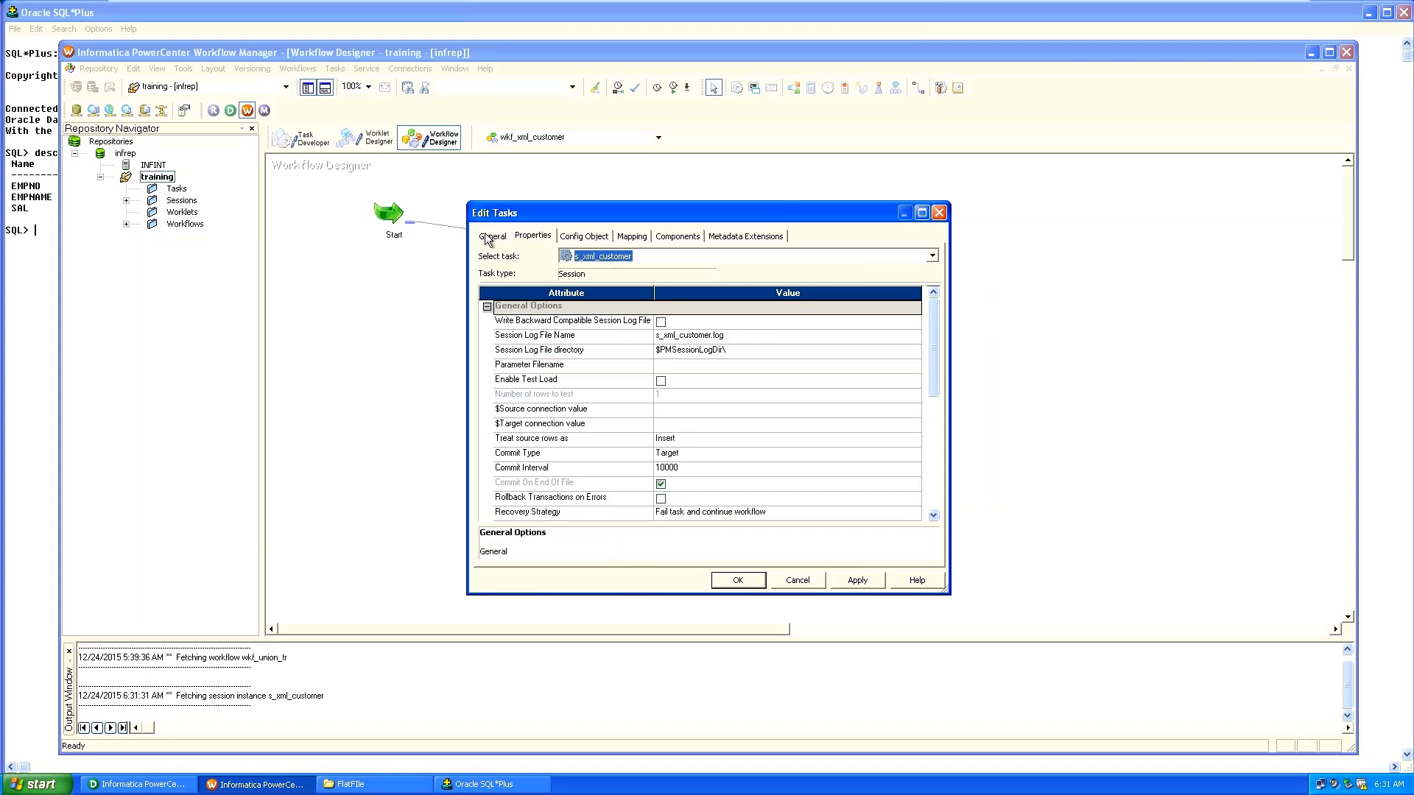
click(488, 237)
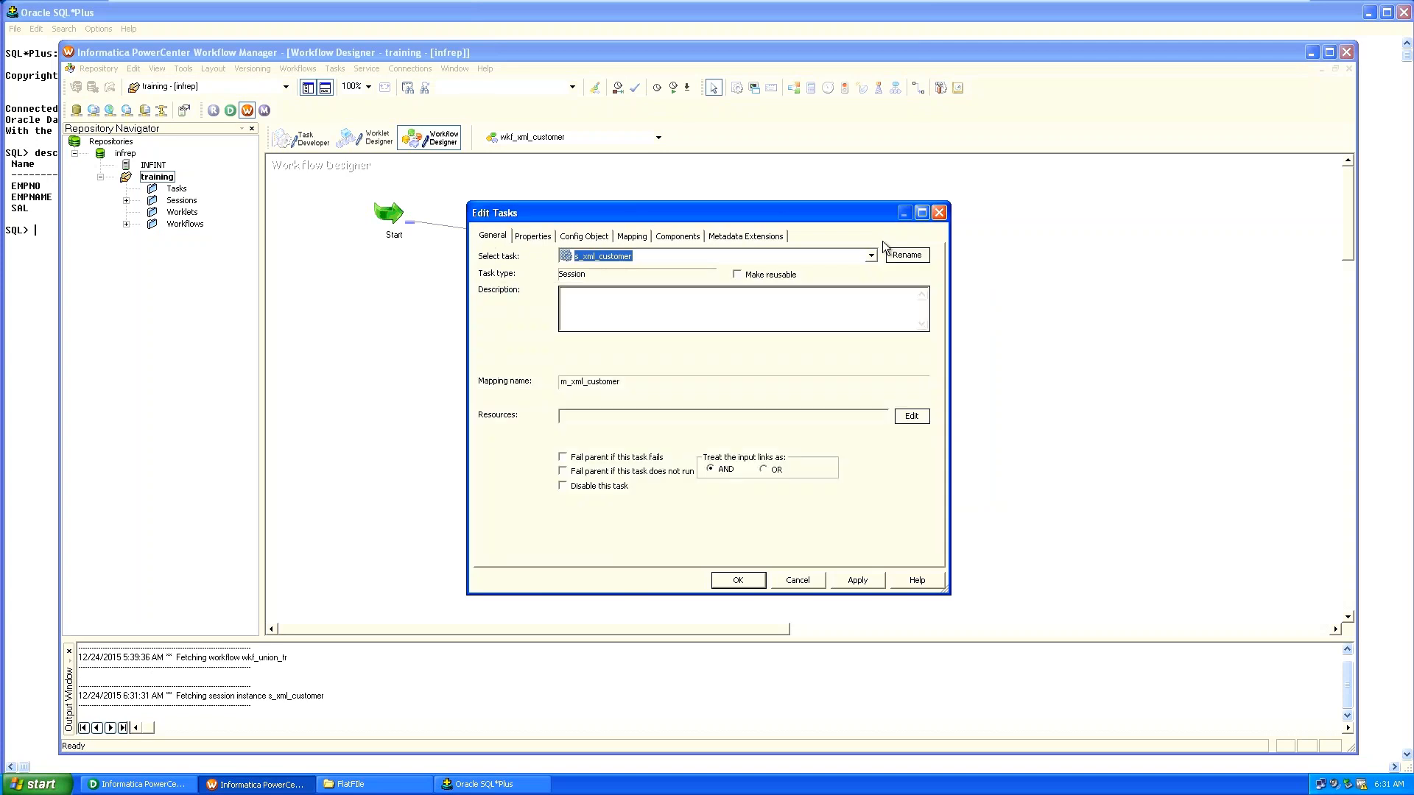
Show XMLDSQ_customer's reader settings and begin editing the Source file directory.
click(635, 236)
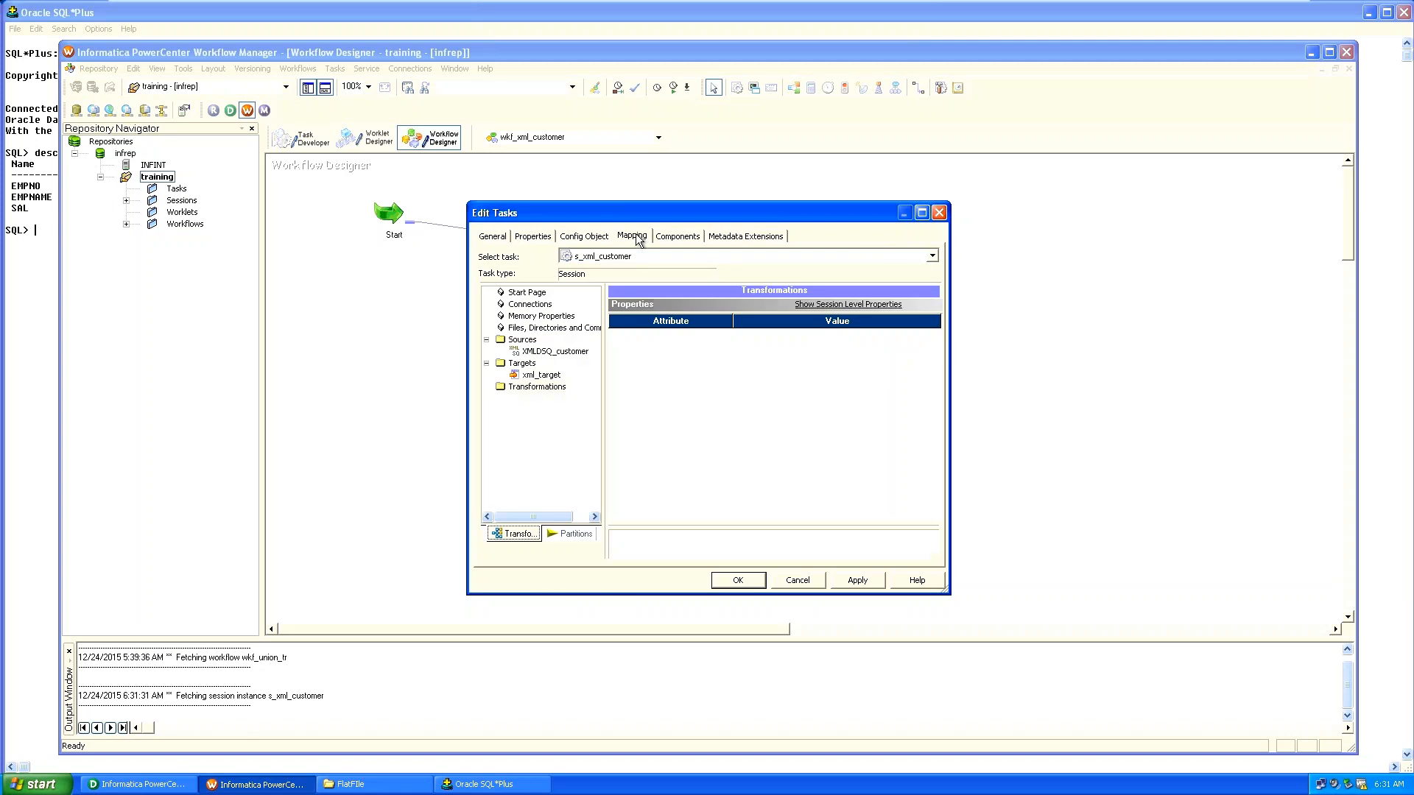
click(558, 354)
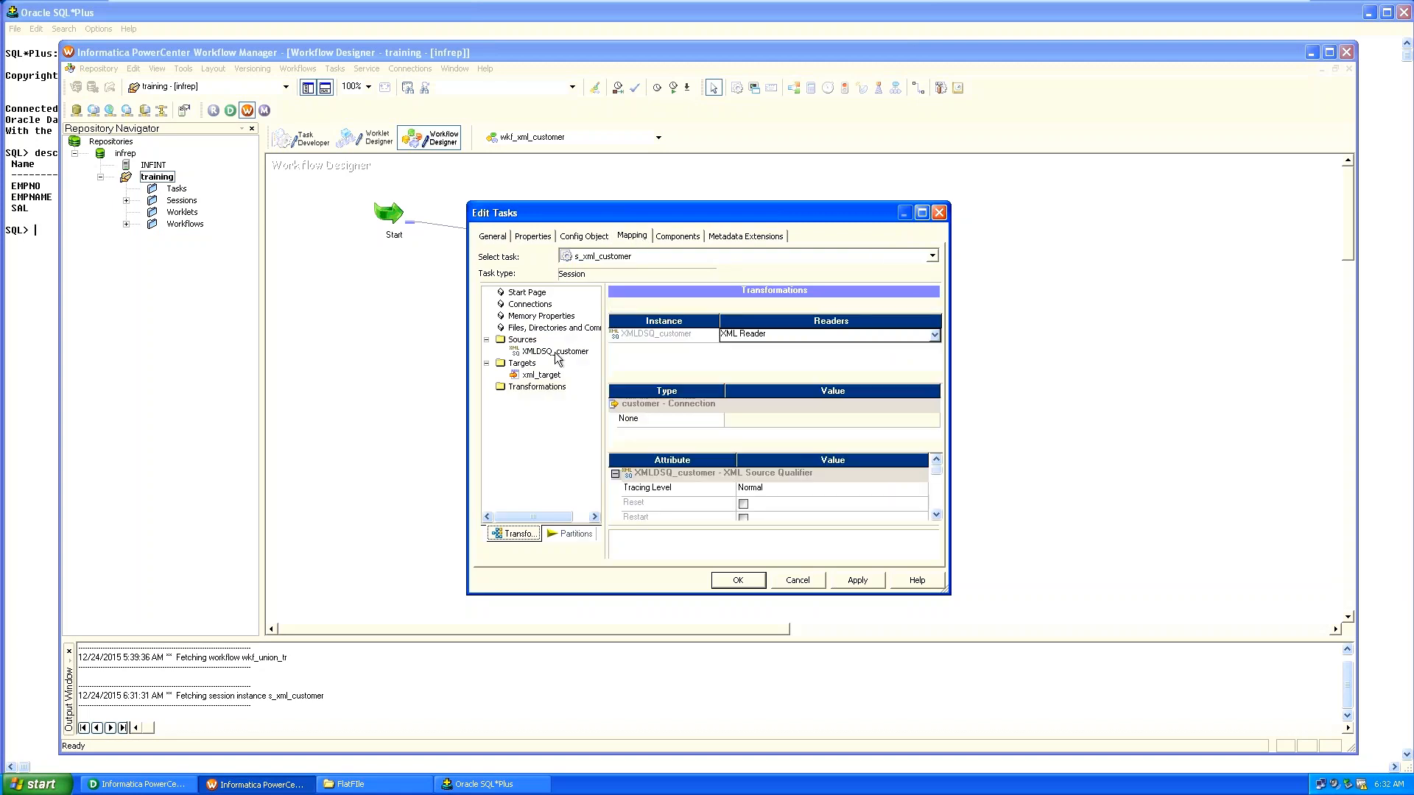
click(936, 514)
click(937, 514)
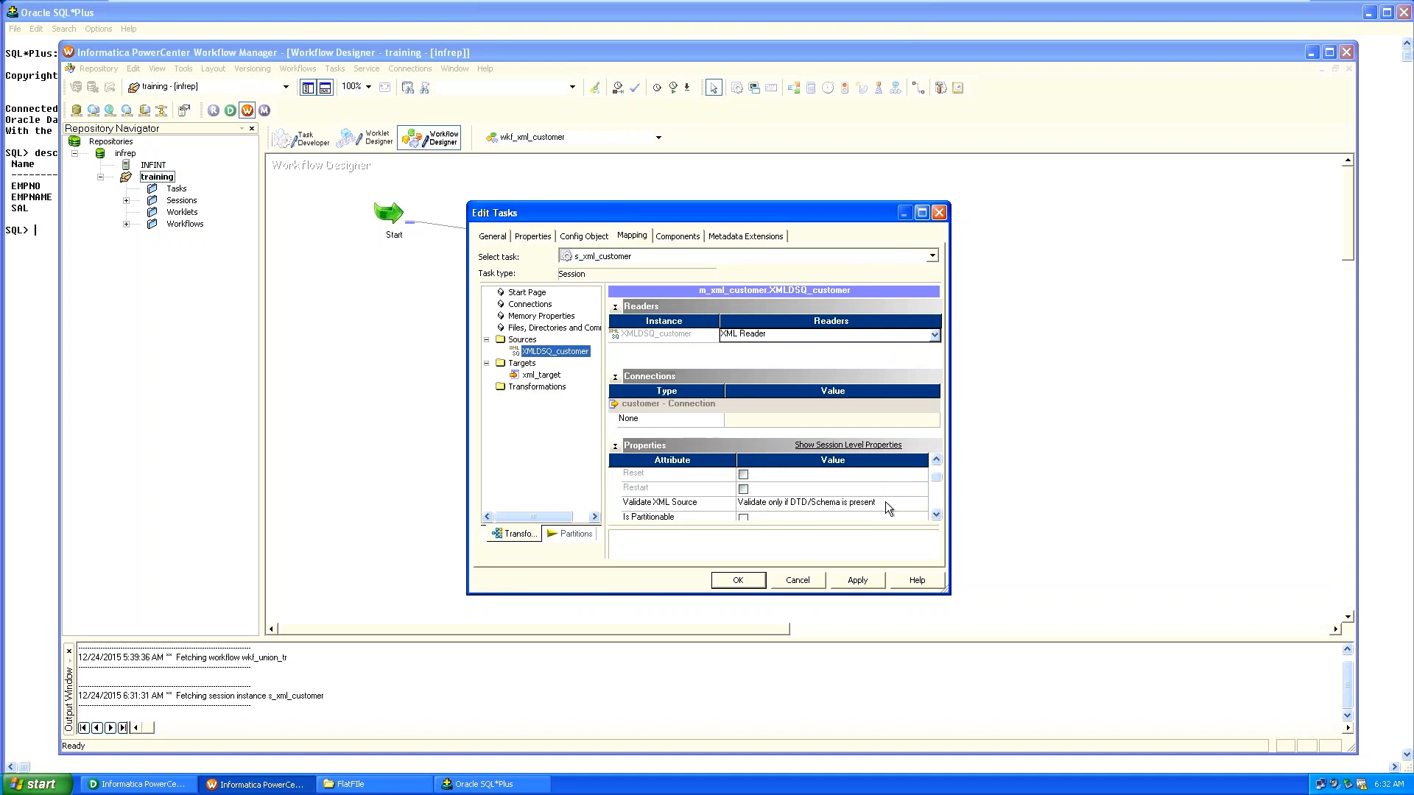
click(885, 502)
click(885, 502)
click(937, 516)
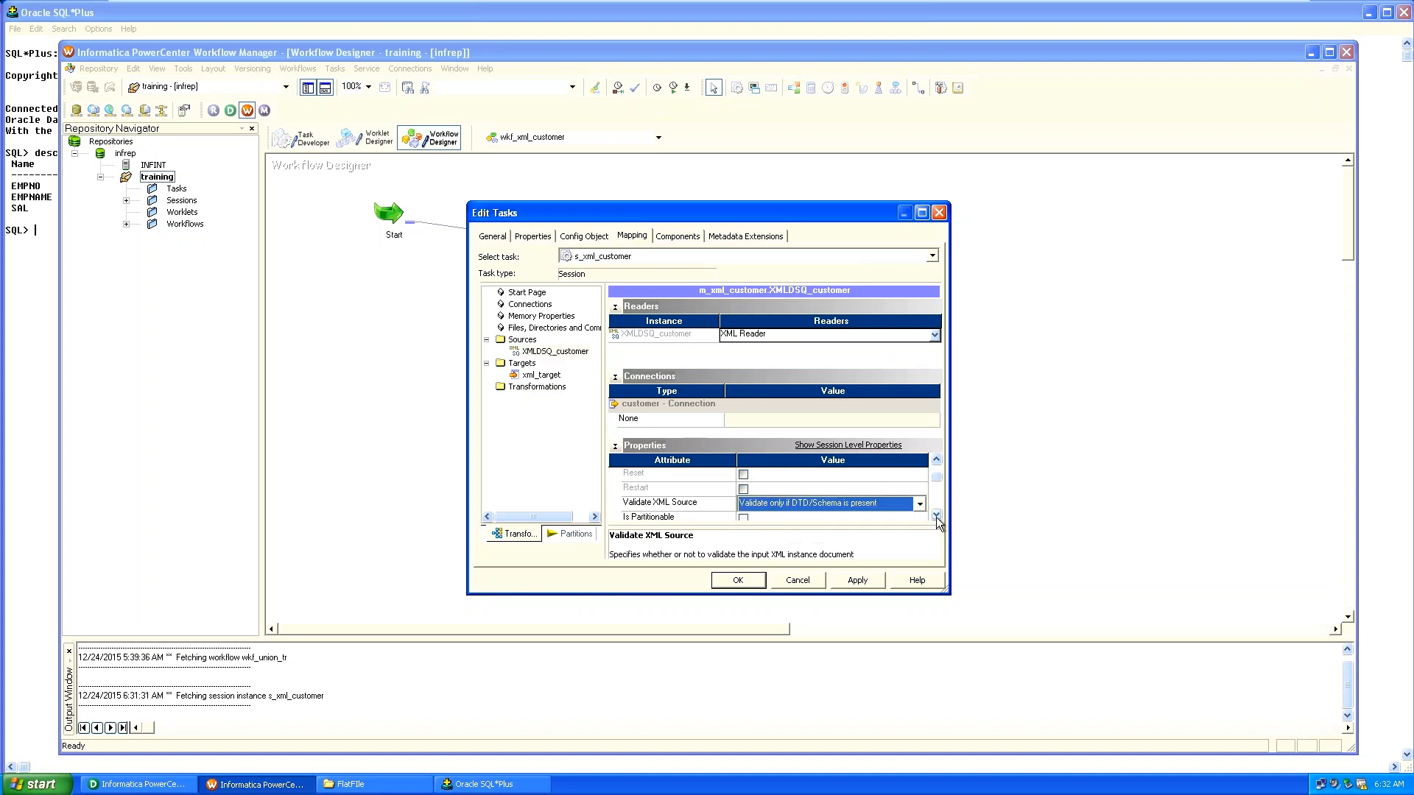
click(937, 515)
click(937, 516)
click(937, 516)
click(937, 516)
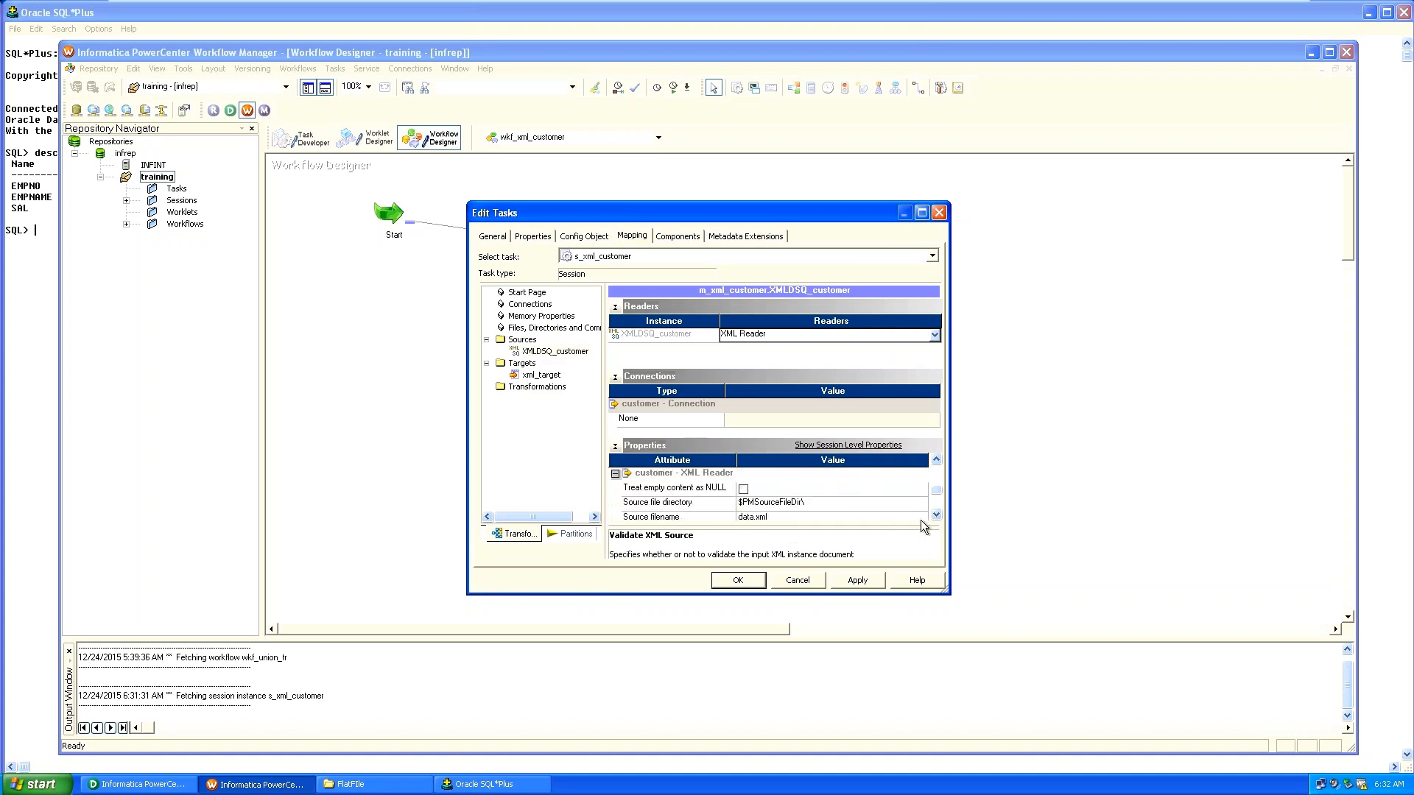
click(851, 508)
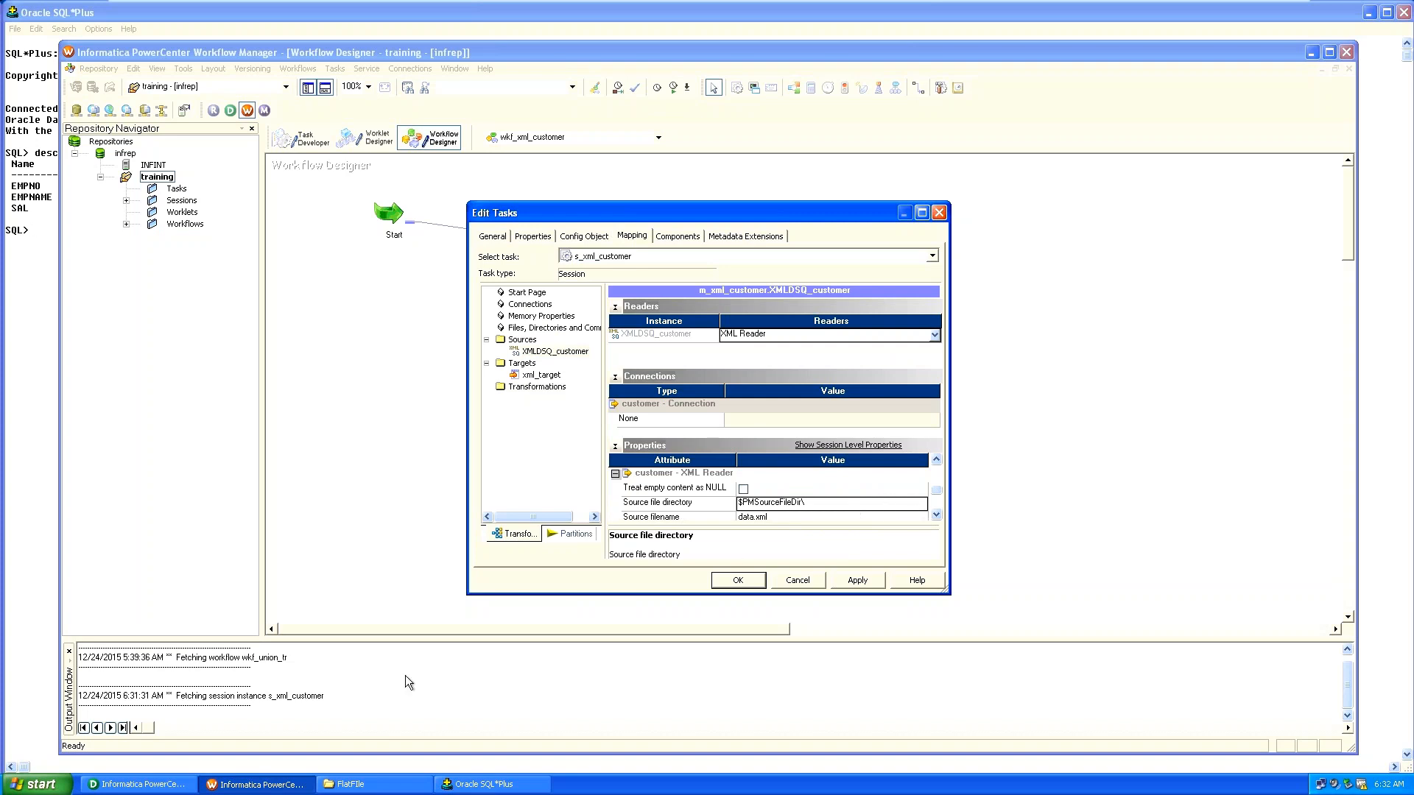
click(375, 785)
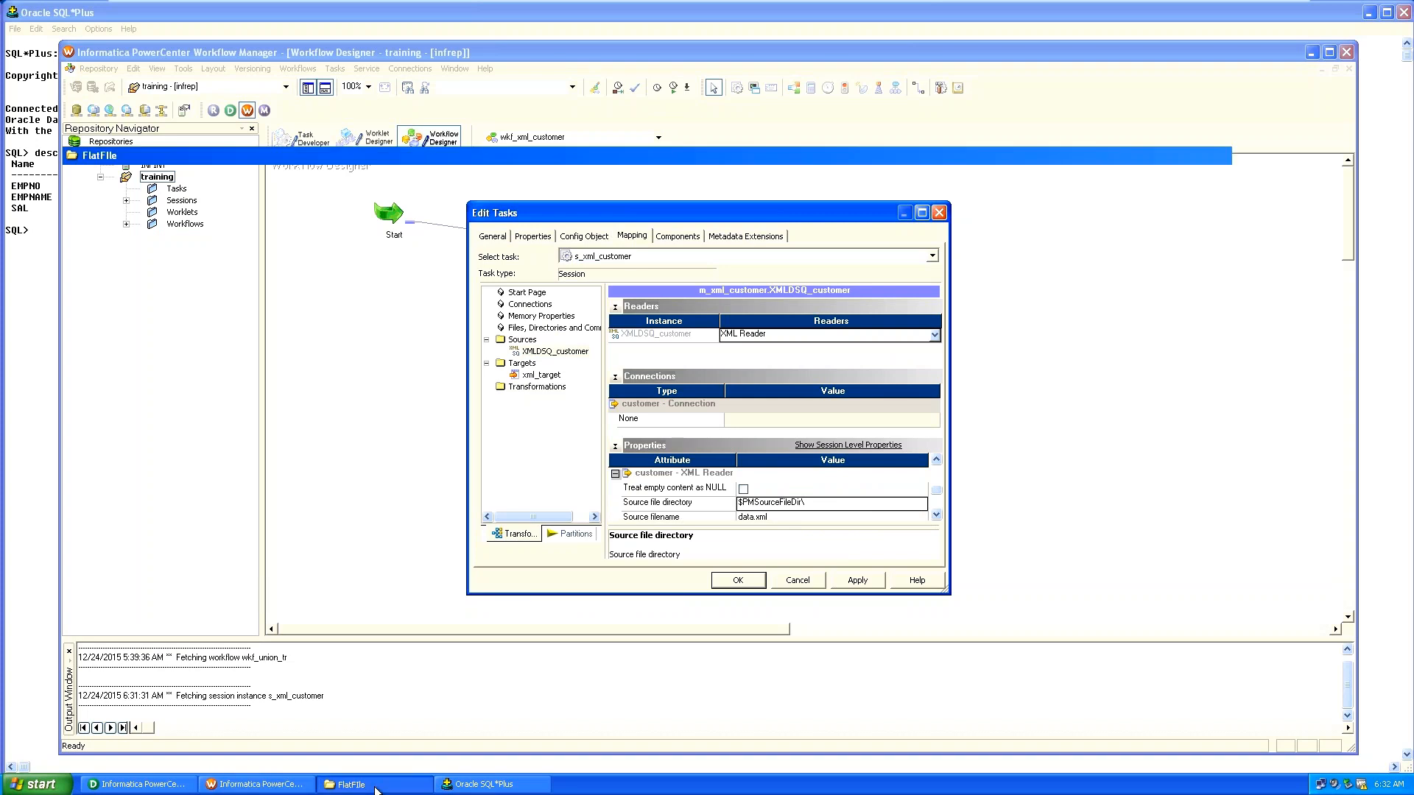
Copy the FlatFile folder's full path from the Explorer address bar.
click(358, 72)
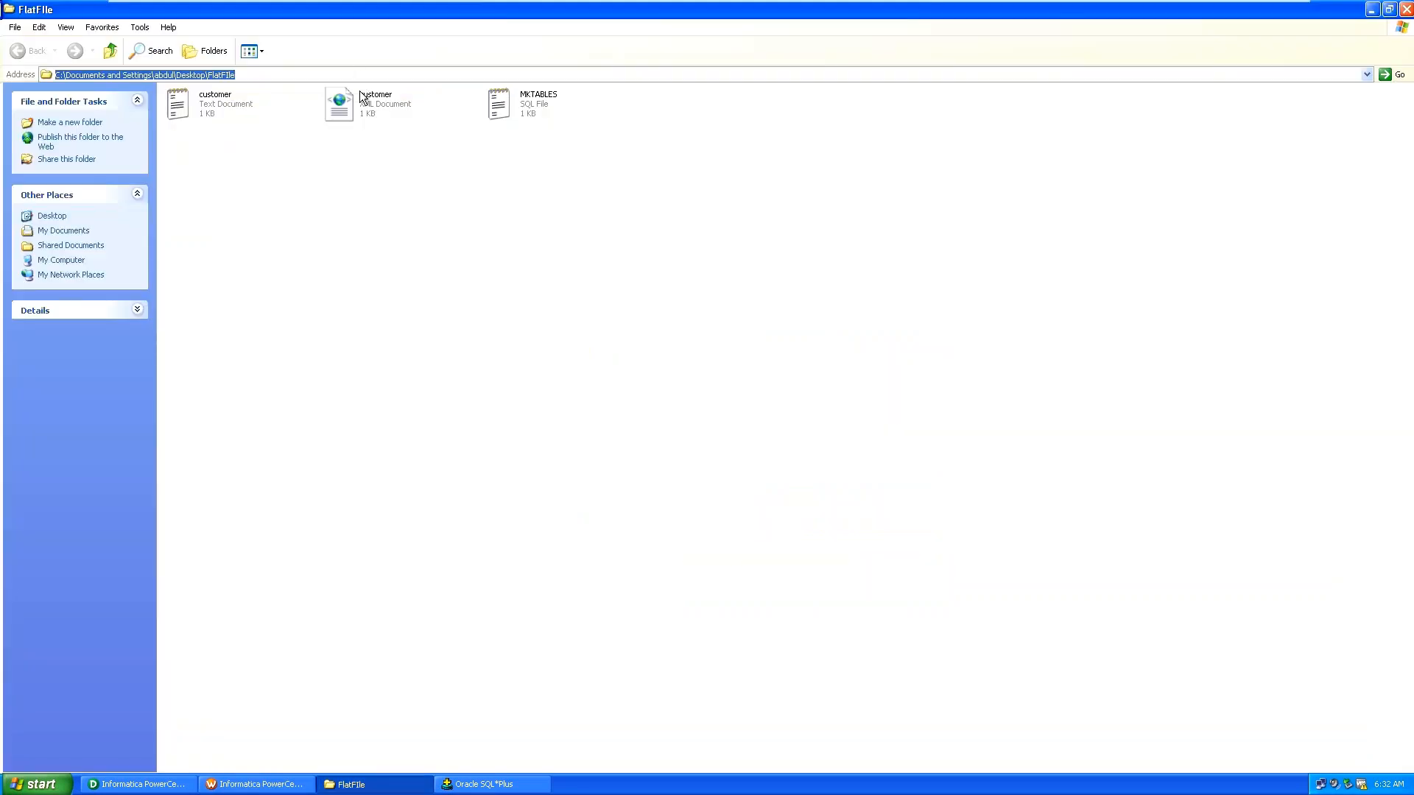
click(359, 91)
click(337, 73)
key(ctrl+c)
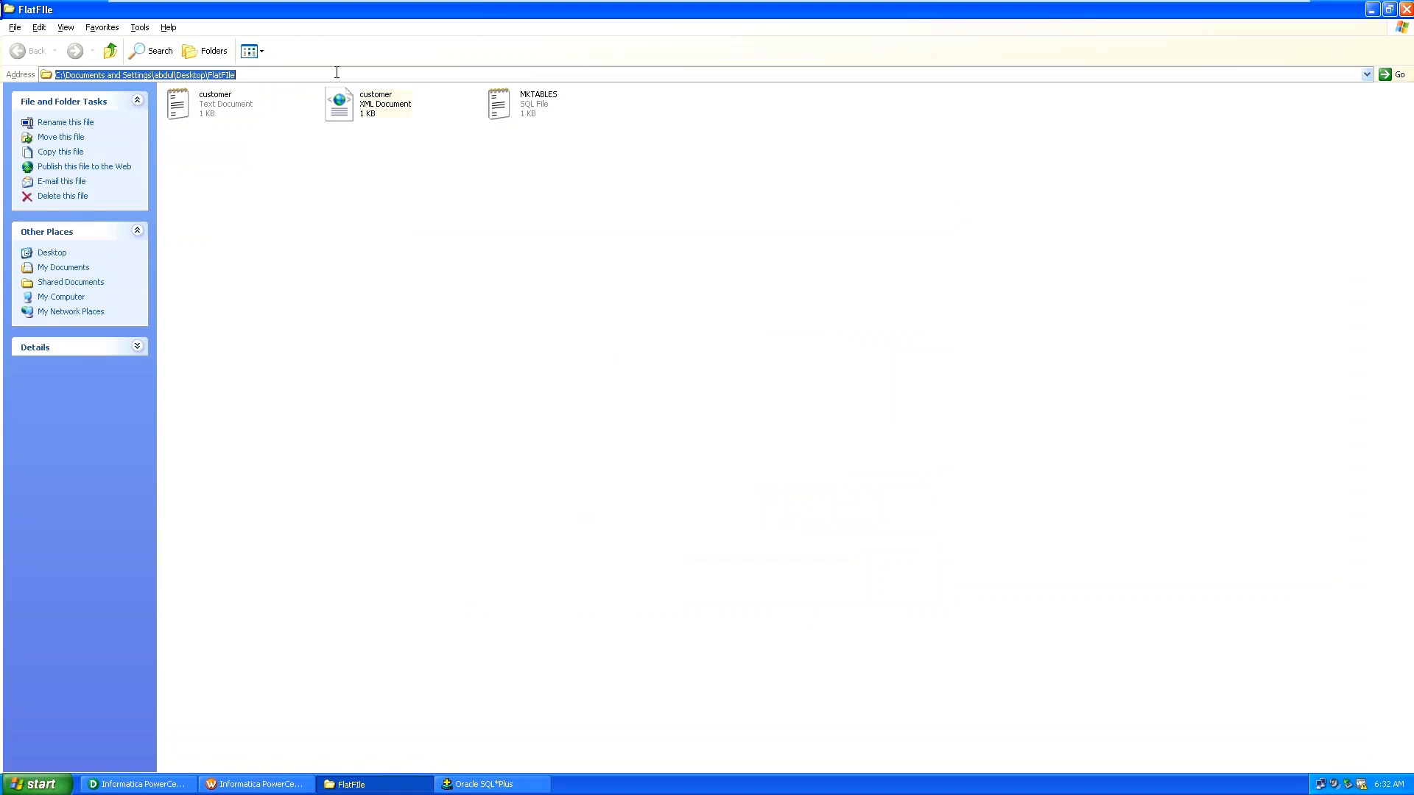
key(alt+Tab)
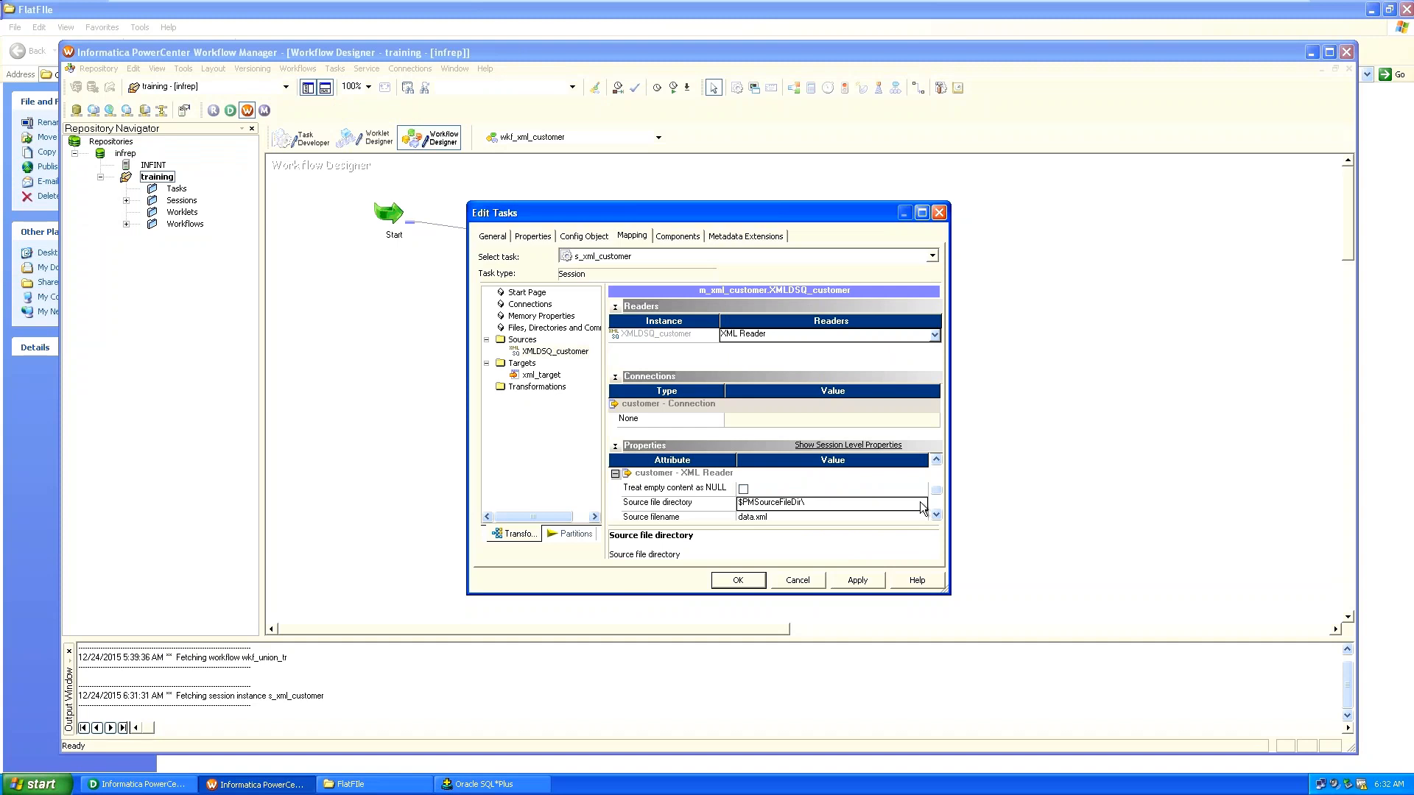
Set Source file directory to the FlatFile path and Source filename to customer.xml, then apply.
key(ctrl+v)
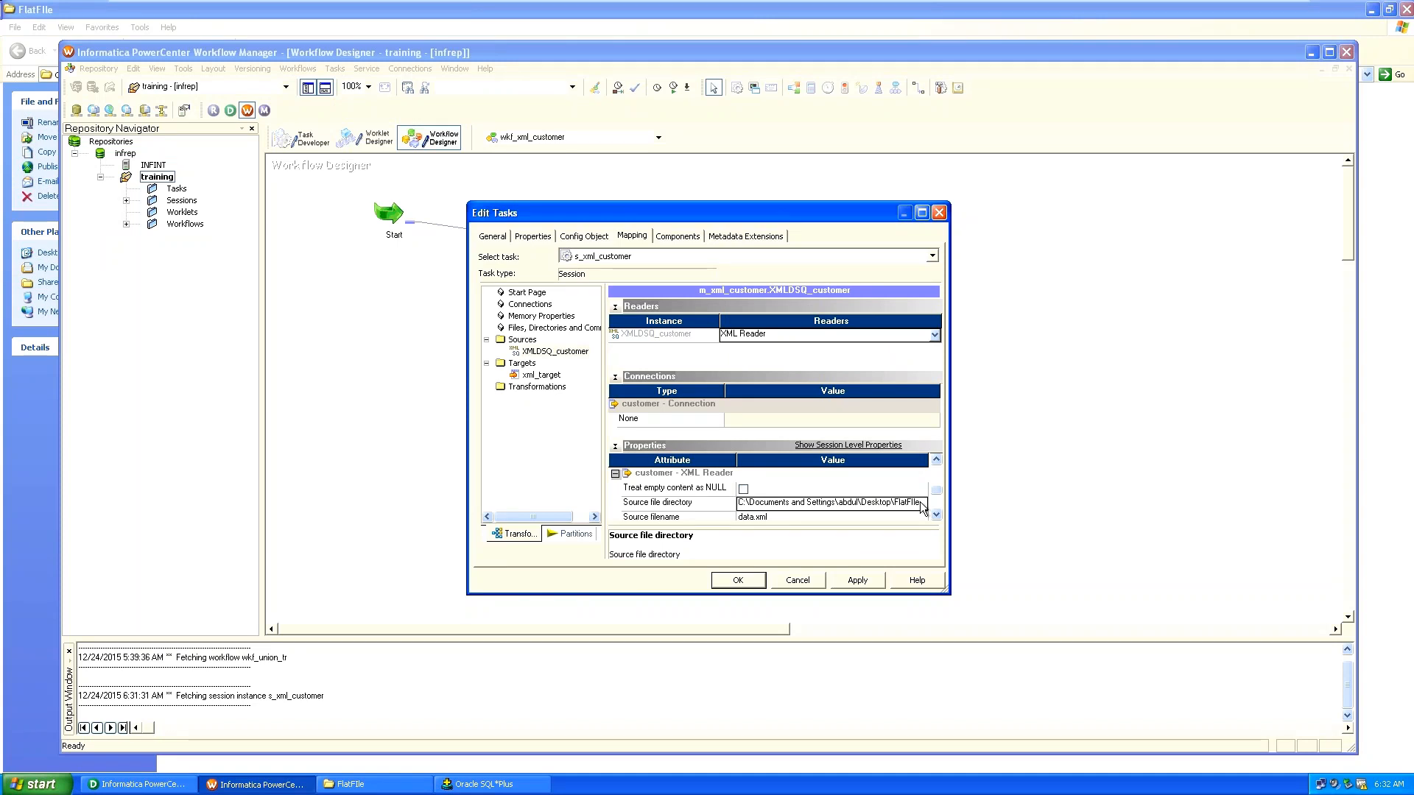
click(758, 506)
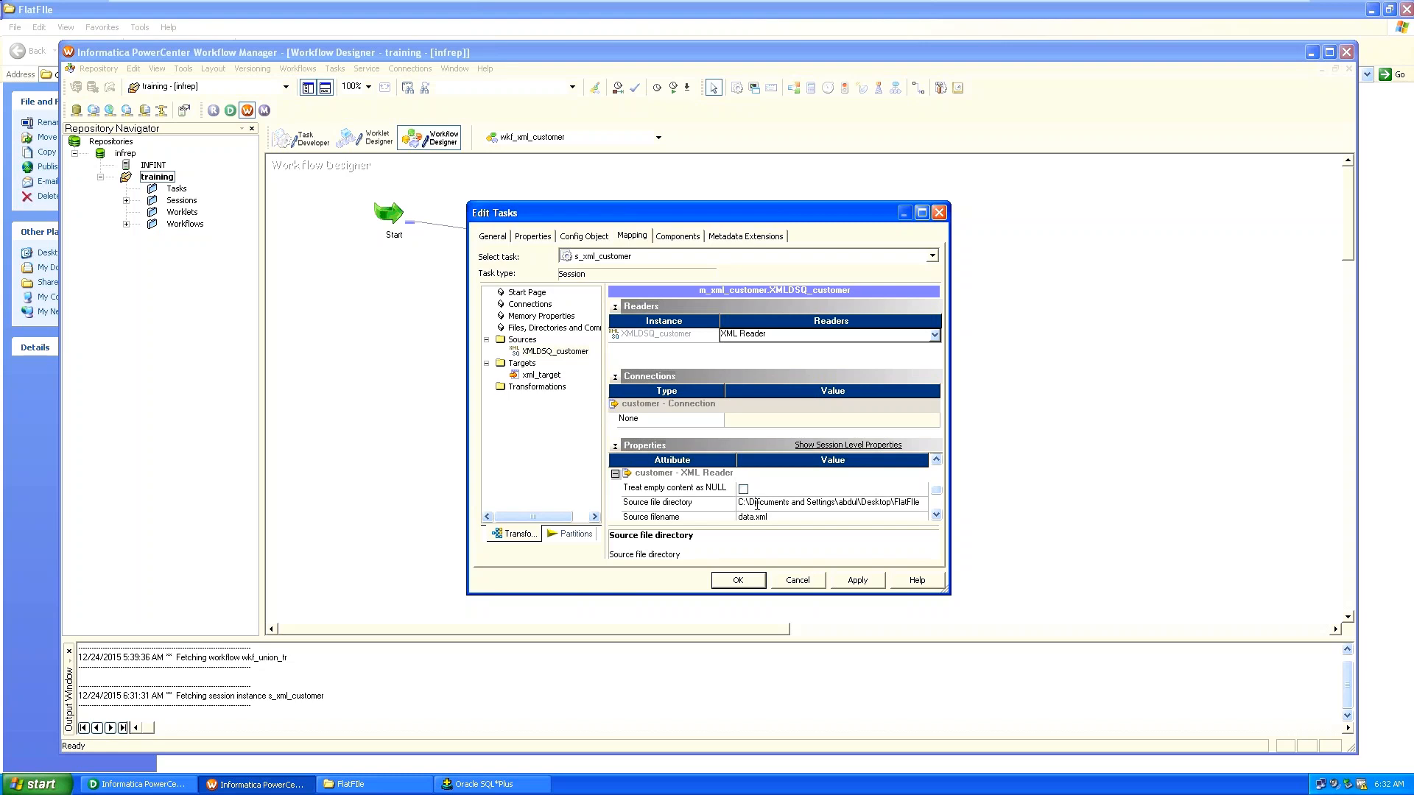
key(Left)
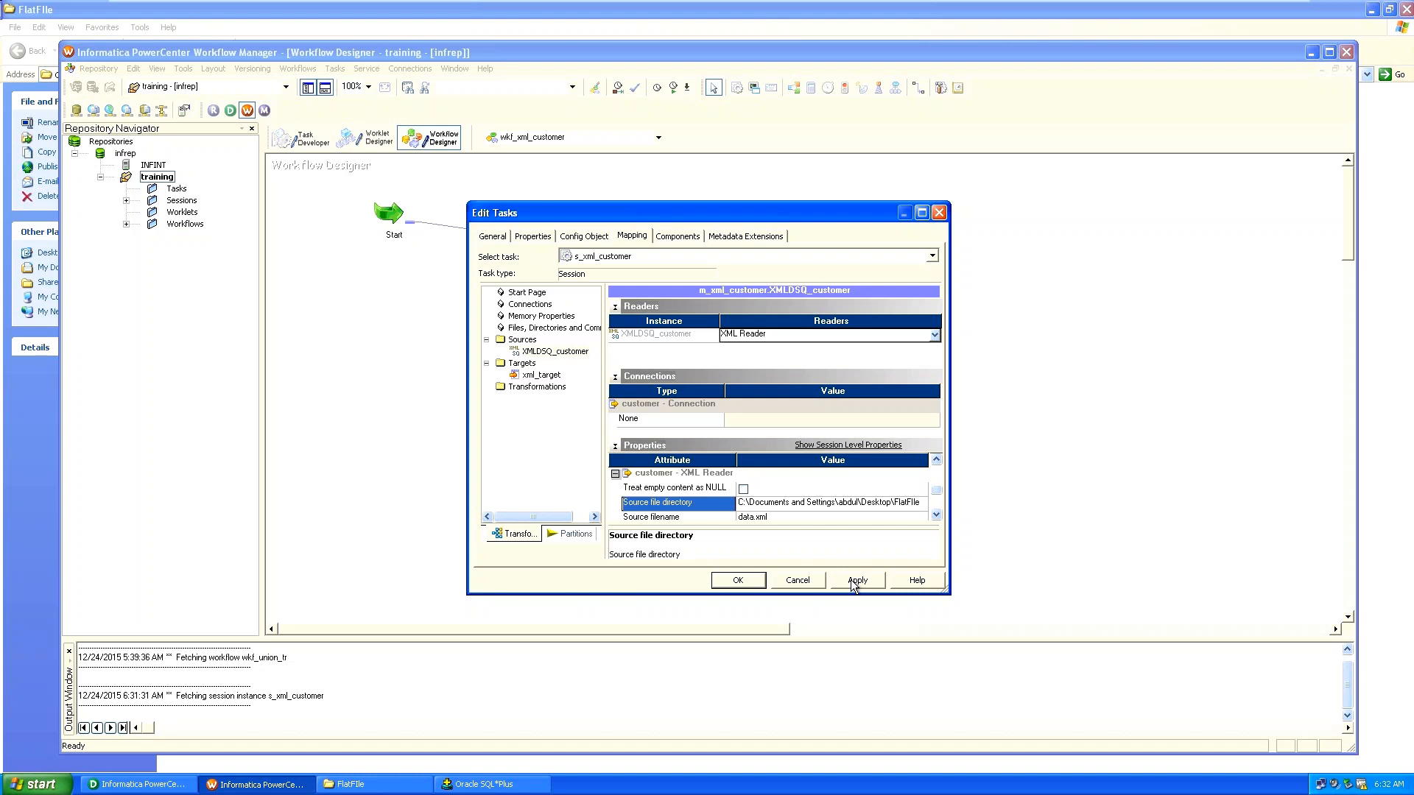
click(935, 518)
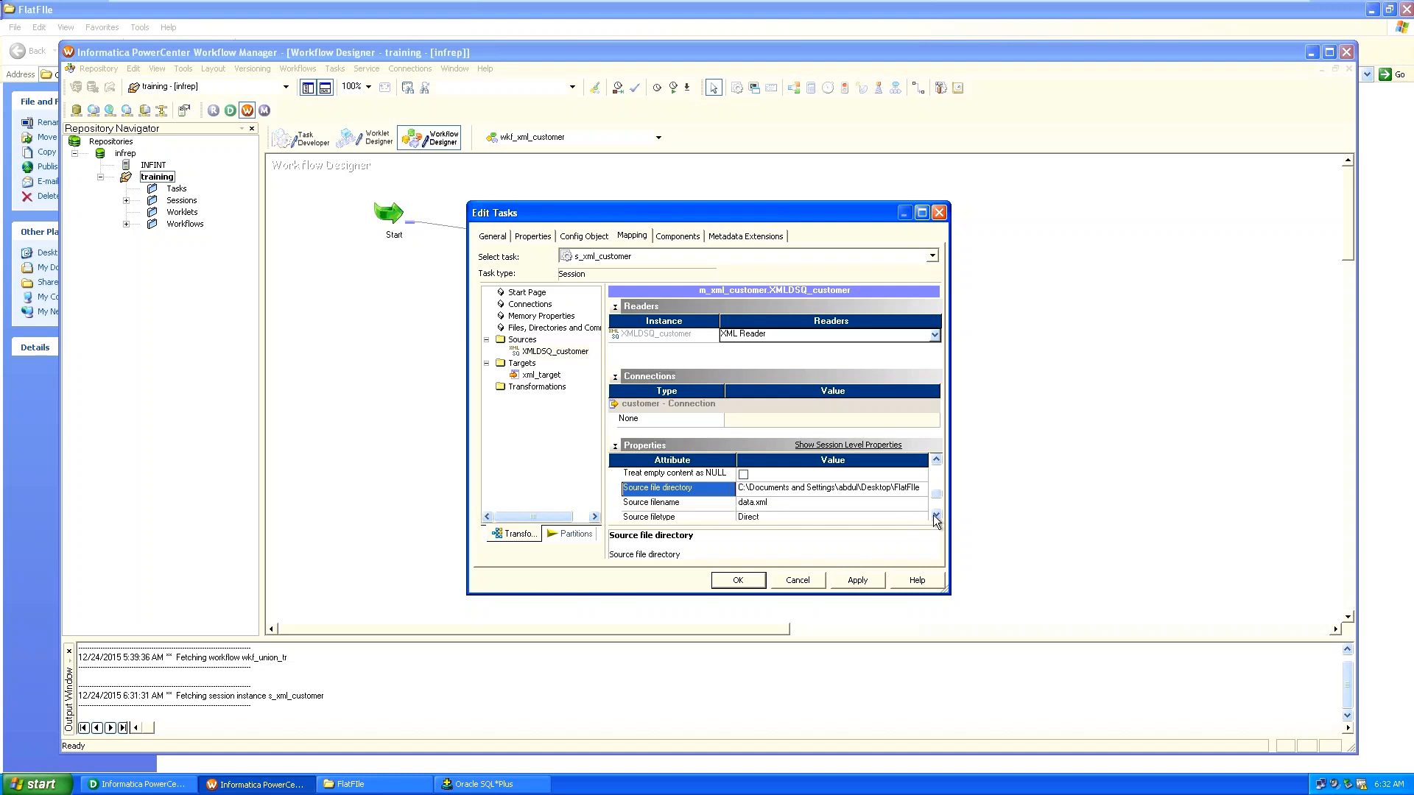
click(770, 489)
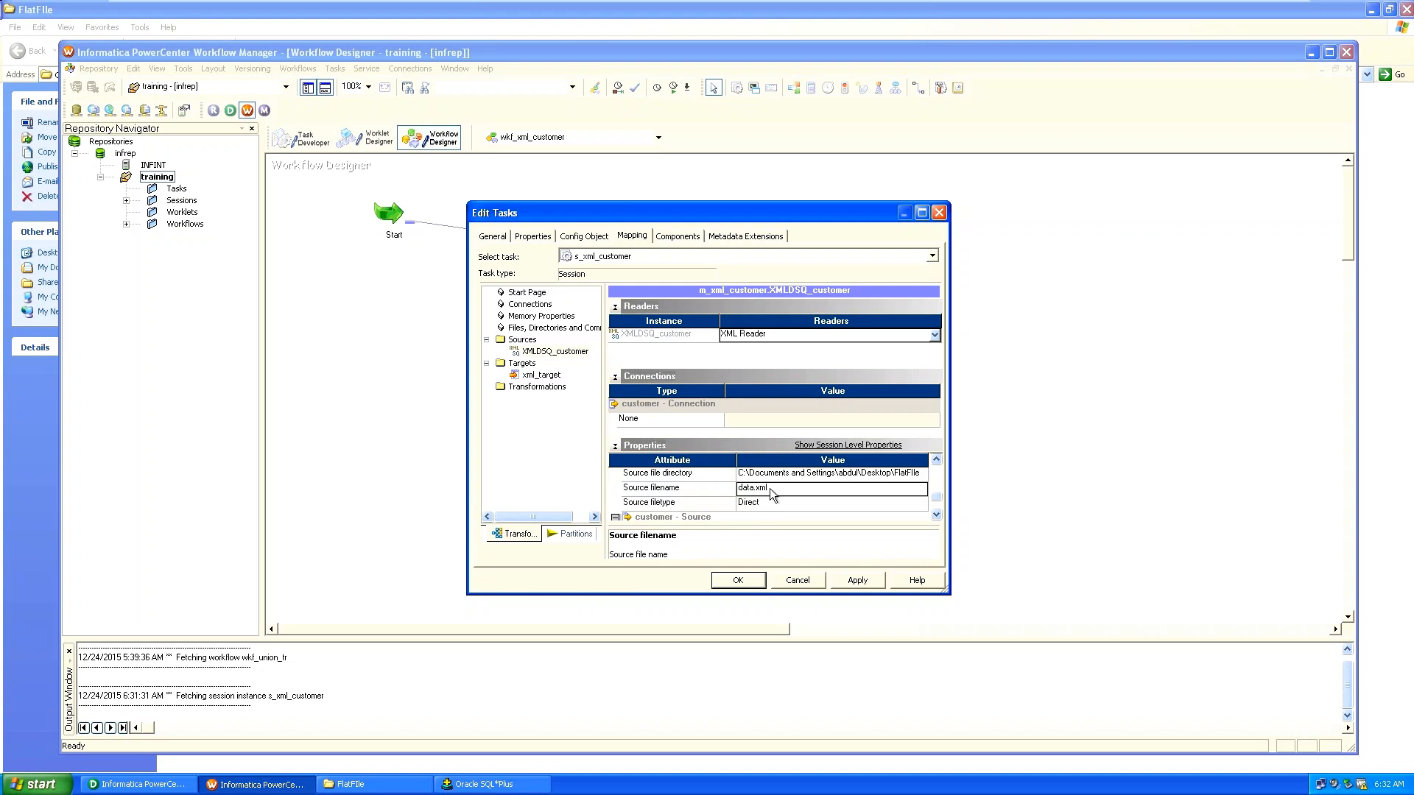
double_click(770, 488)
text(customer.xm)
click(858, 580)
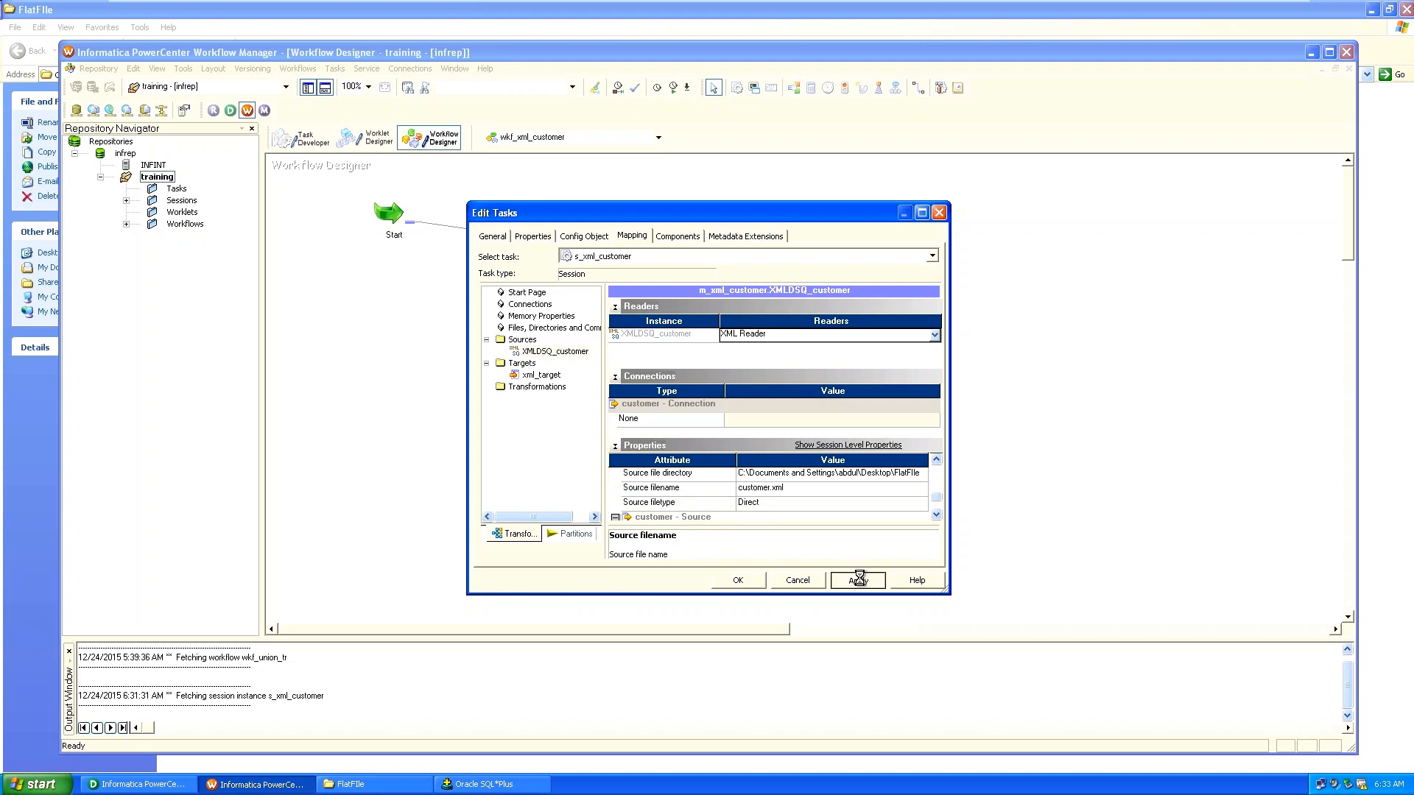
click(737, 580)
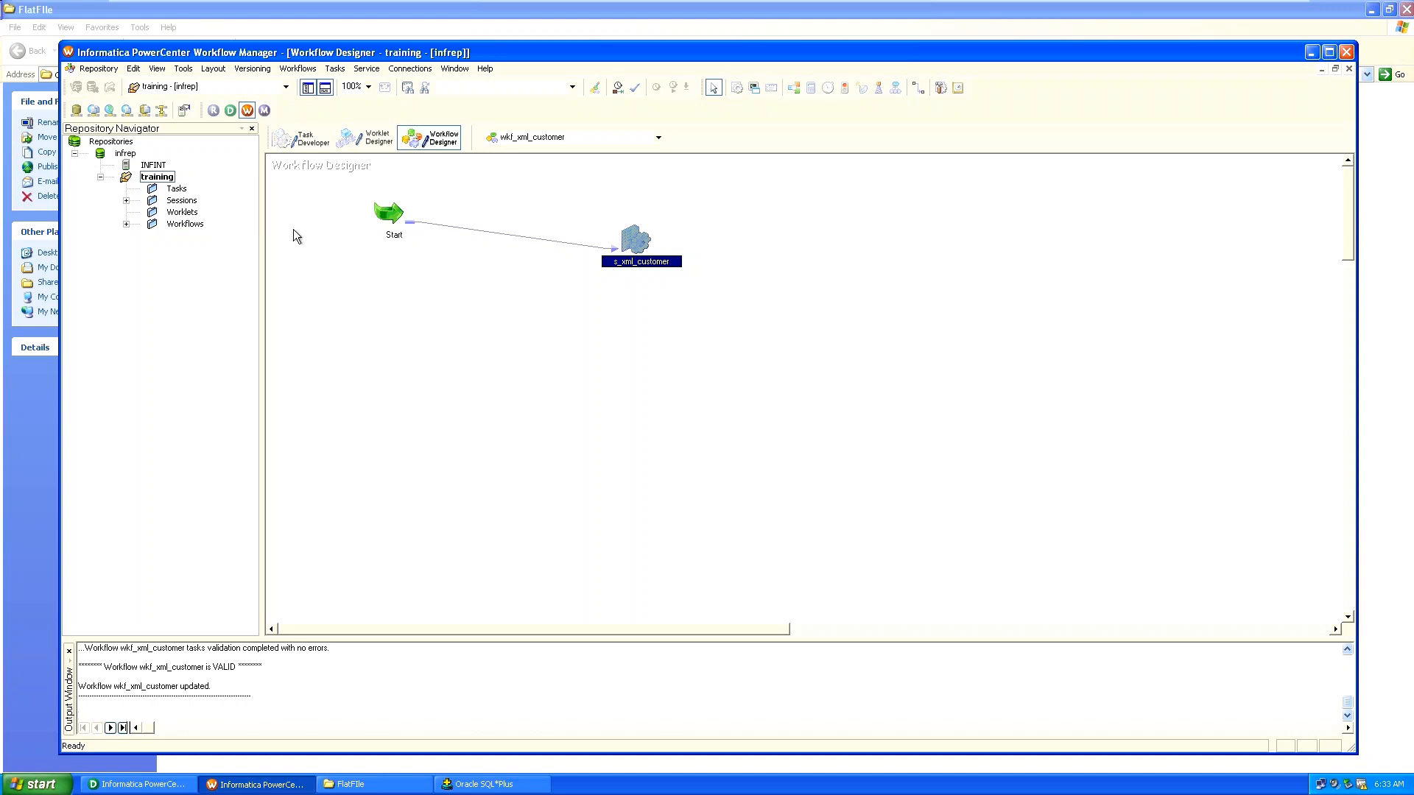
Start the wkf_xml_customer workflow from the Workflows menu.
click(283, 69)
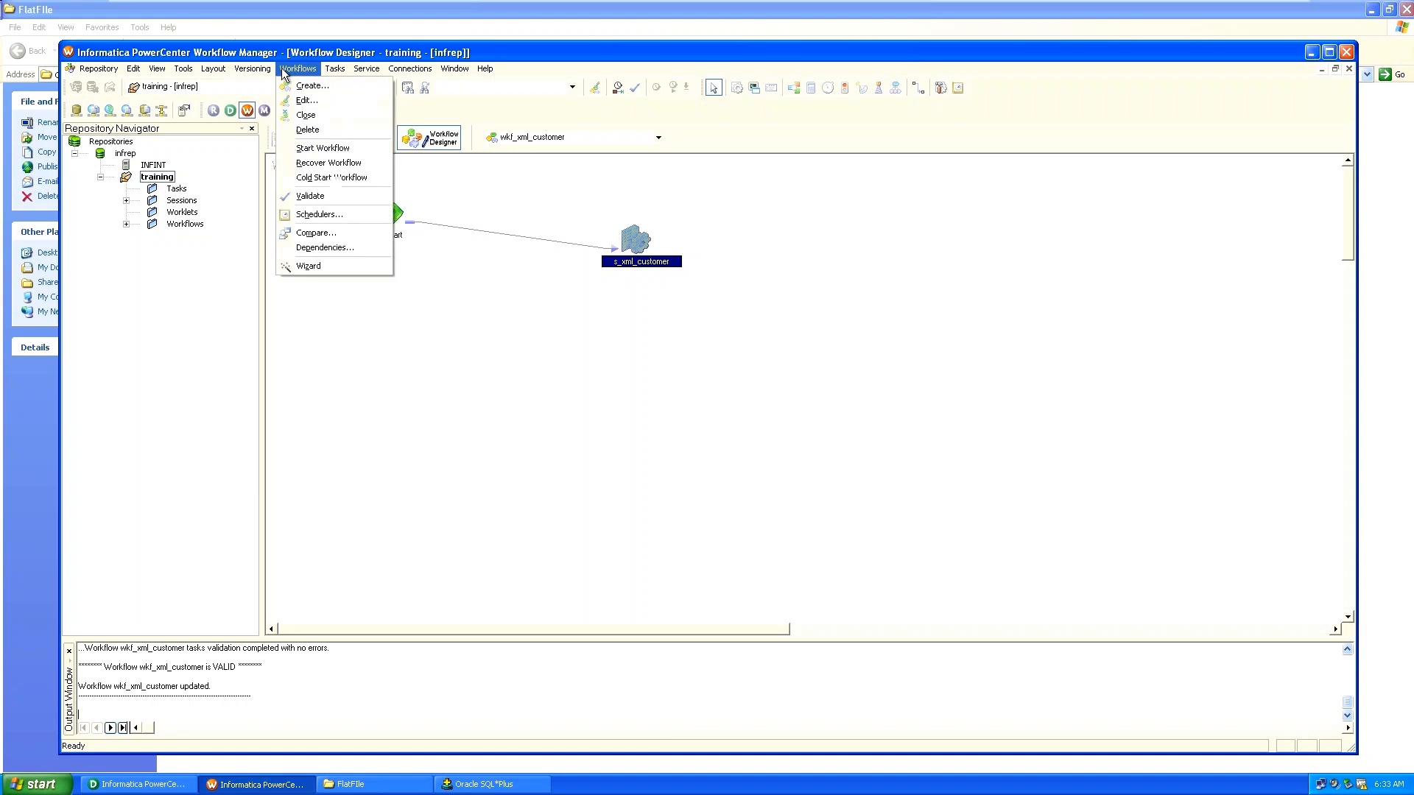
click(306, 148)
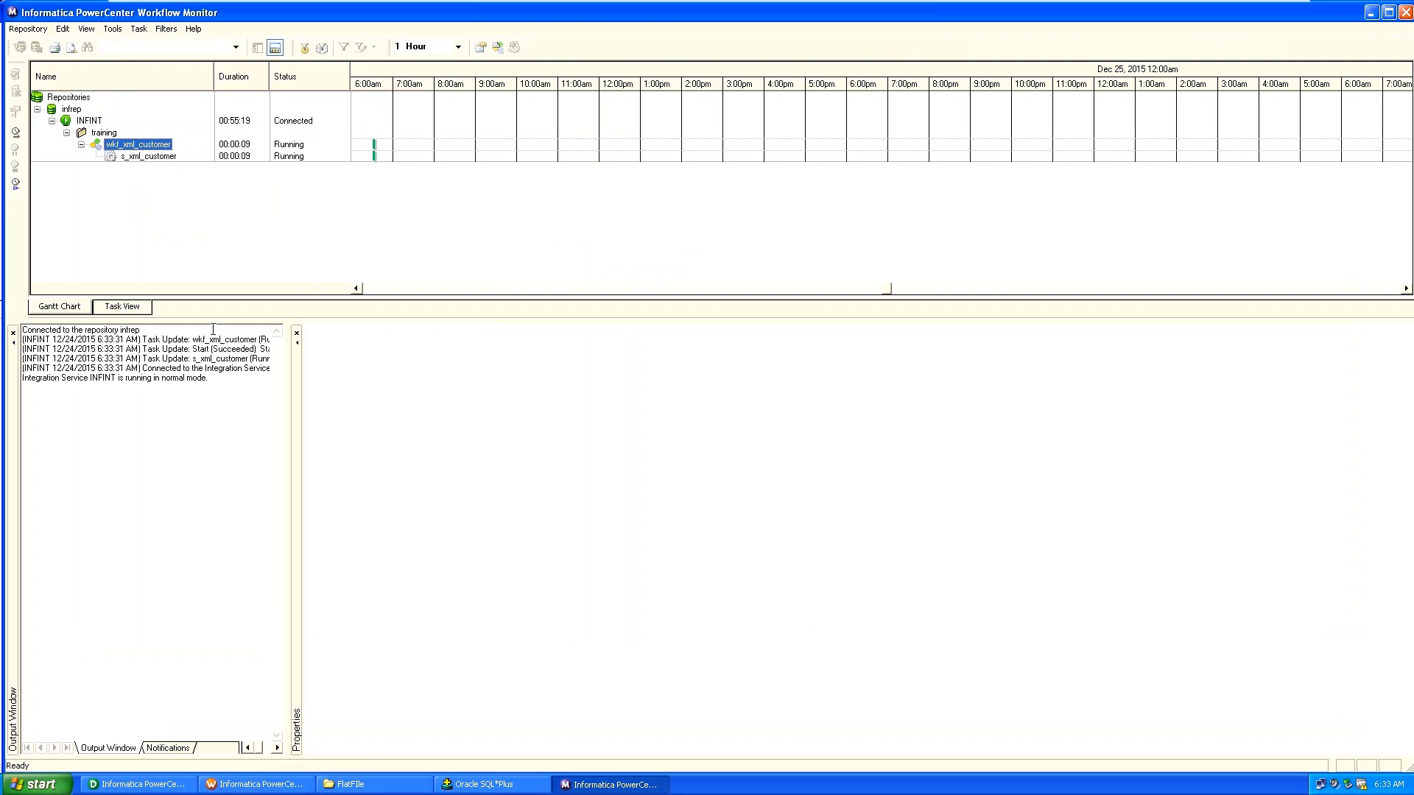
Show s_xml_customer's run details and expand source/target statistics showing 3 rows loaded.
click(132, 158)
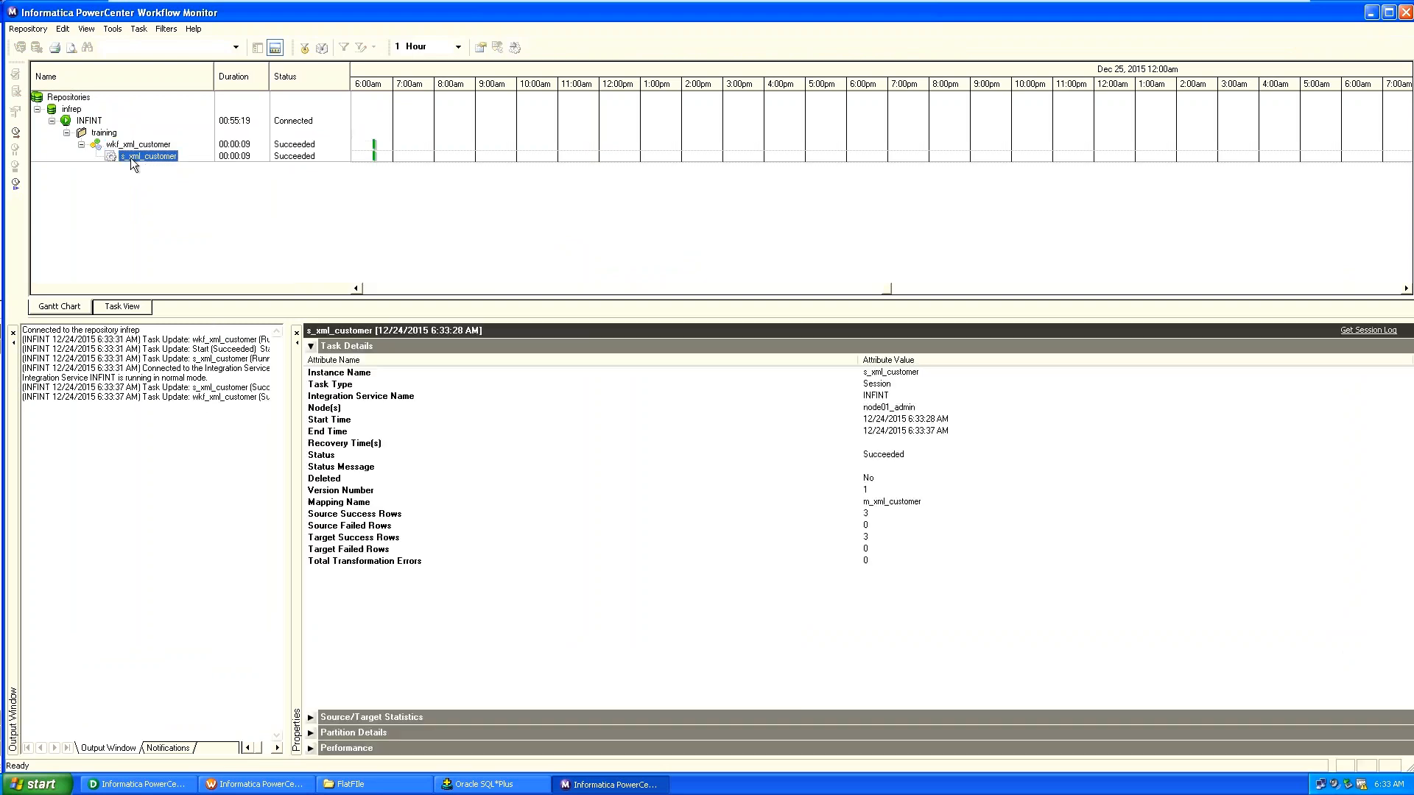
click(310, 718)
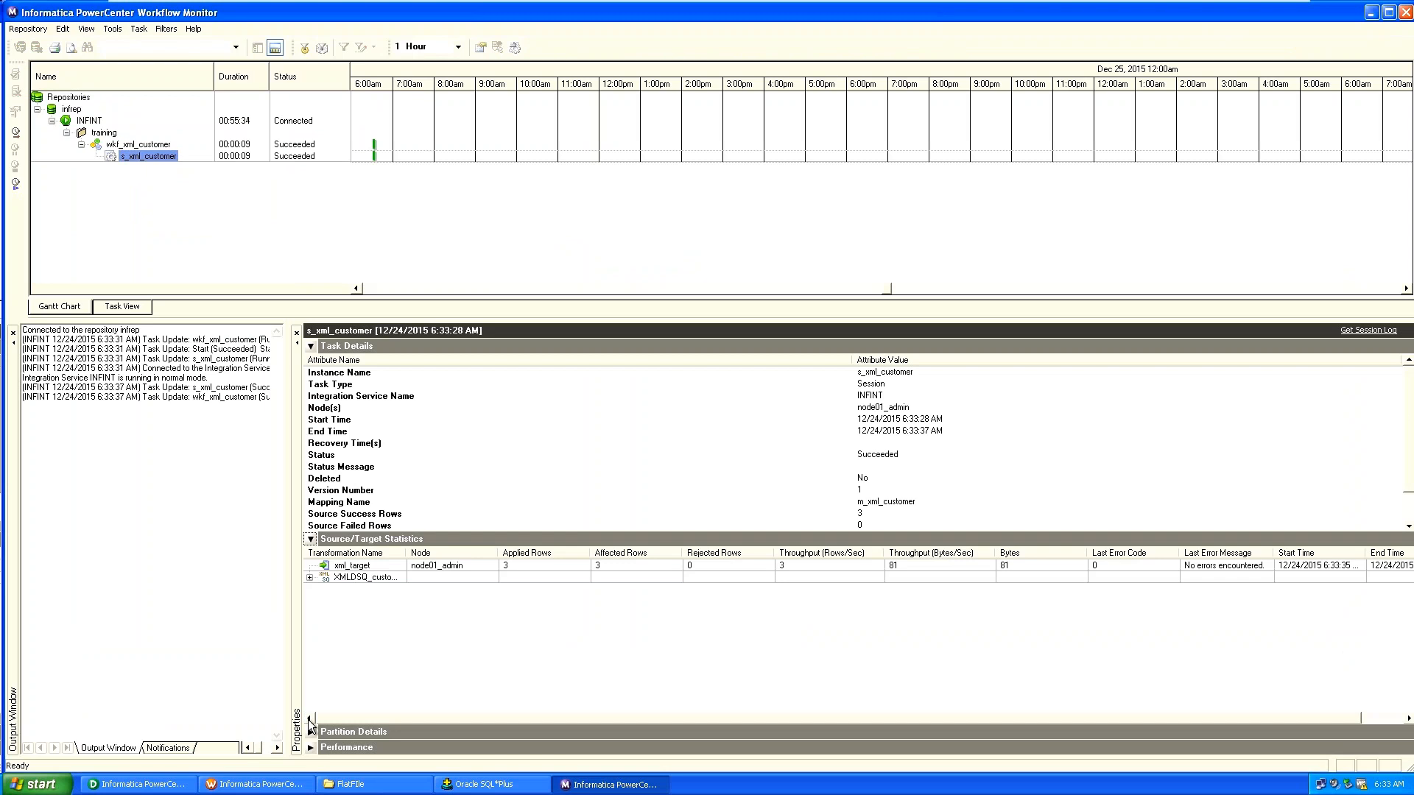
click(468, 788)
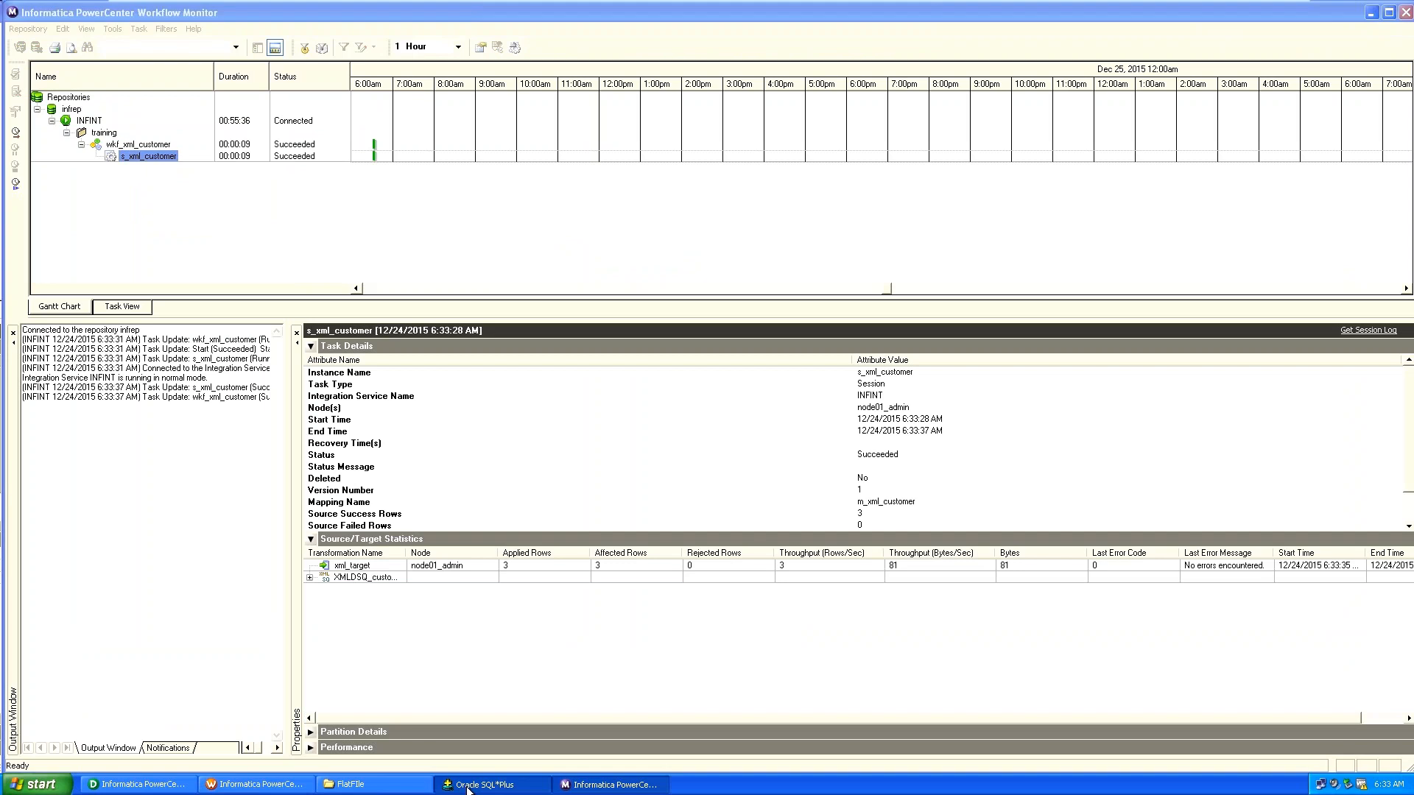
Query all rows of the emp_target table in SQL*Plus.
text(select)
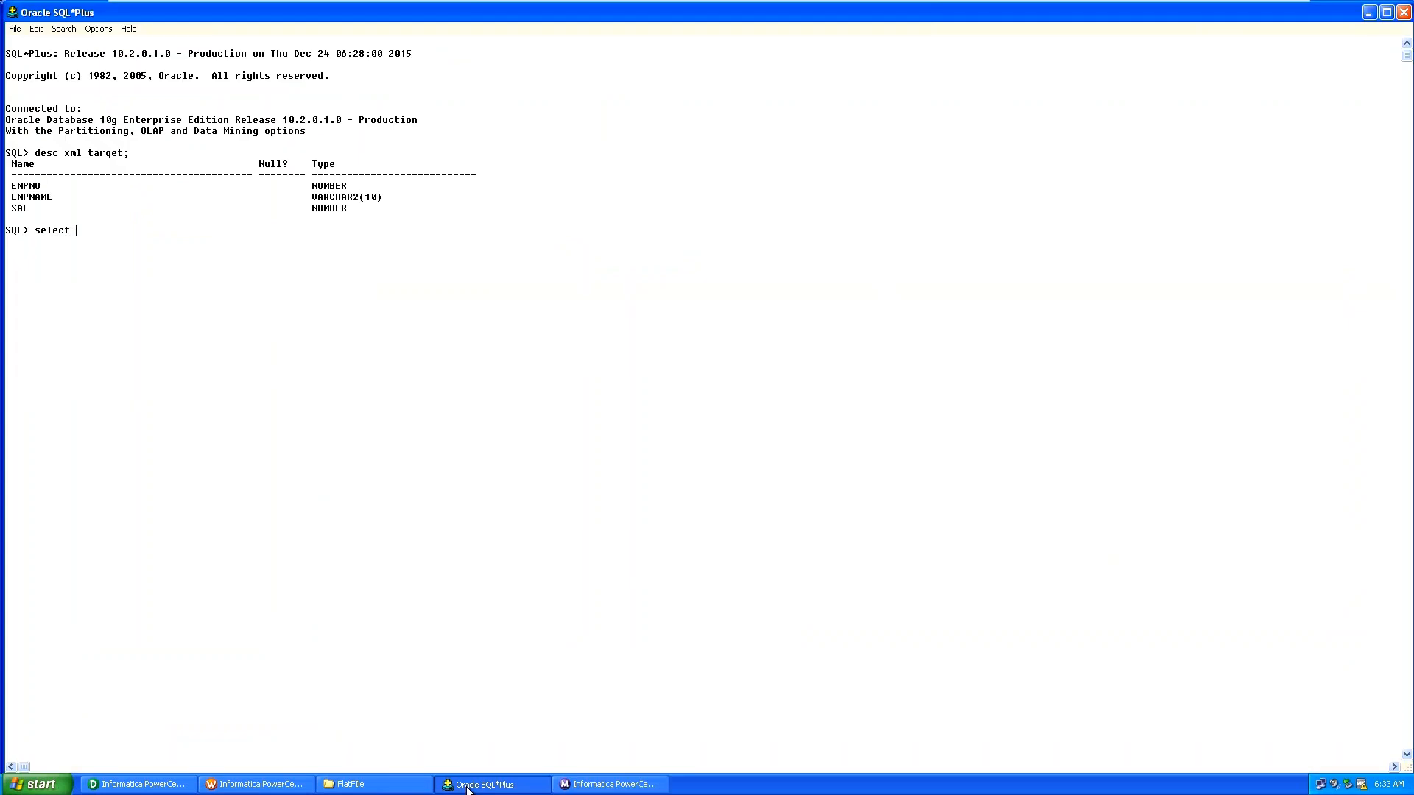
text( * from emp_targer)
key(BackSpace)
text(t;)
key(Return)
Query xml_target, returning rows 100 abc 2000, 200 bbc 3000 and 300 cbc 4000.
text(se)
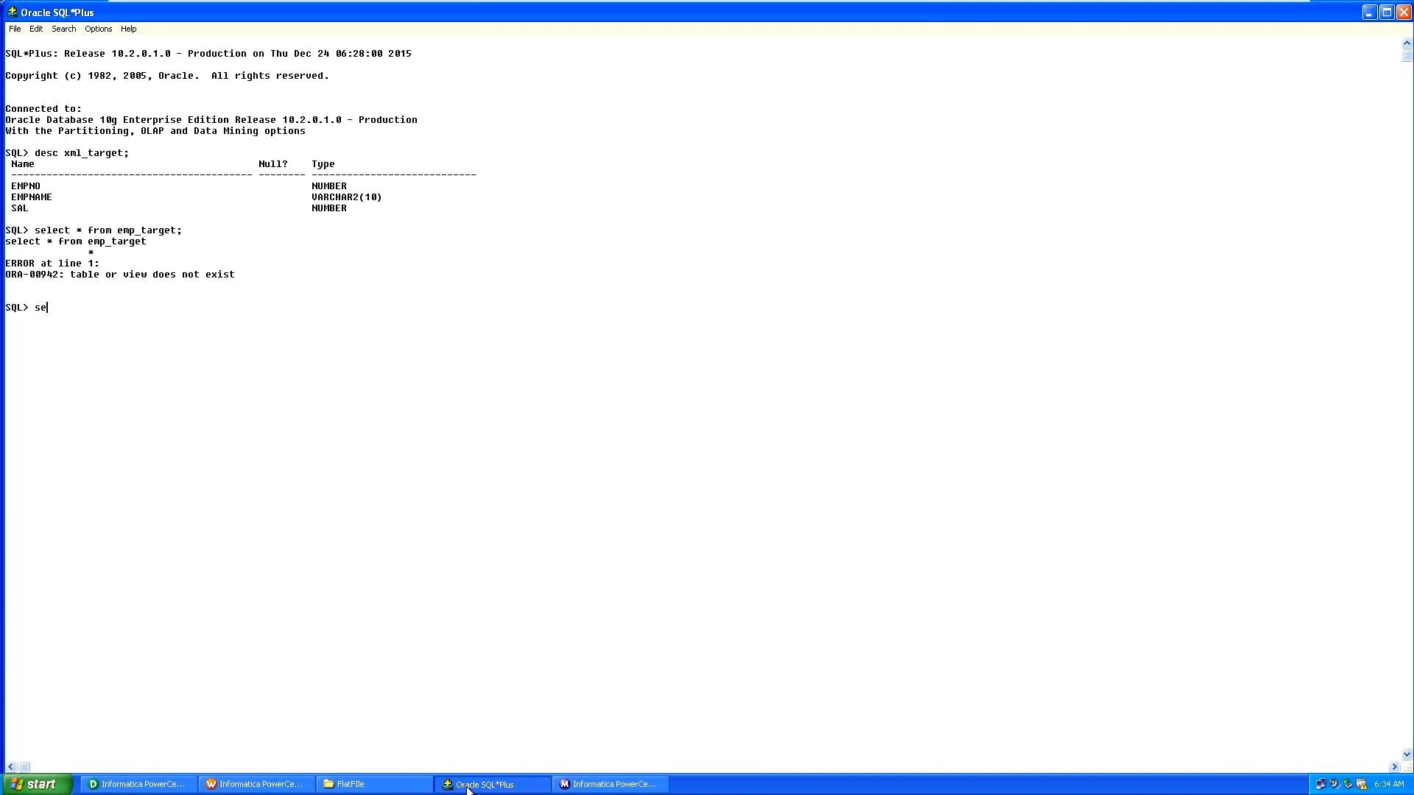
text(le)
text(ct * from xml_target;)
key(Return)
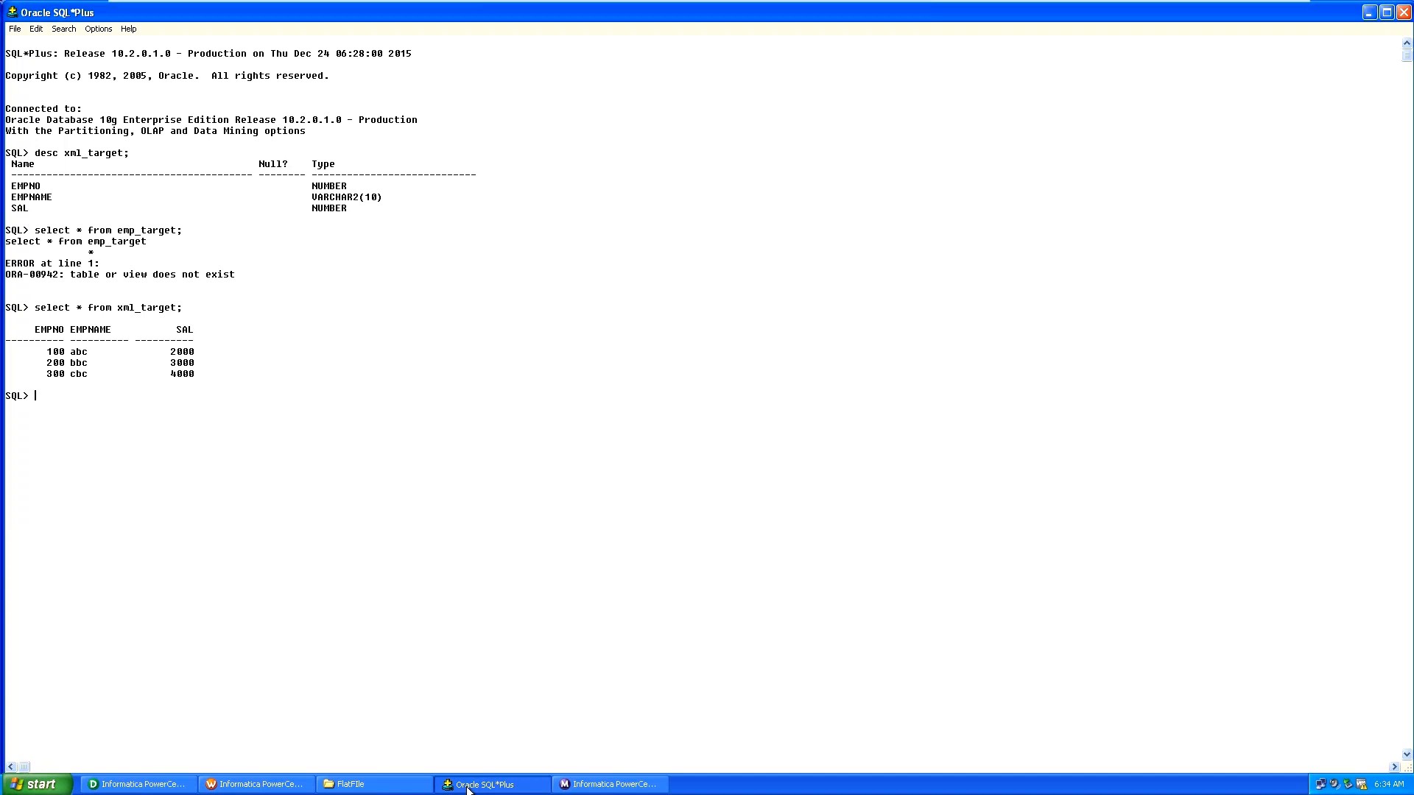
click(468, 790)
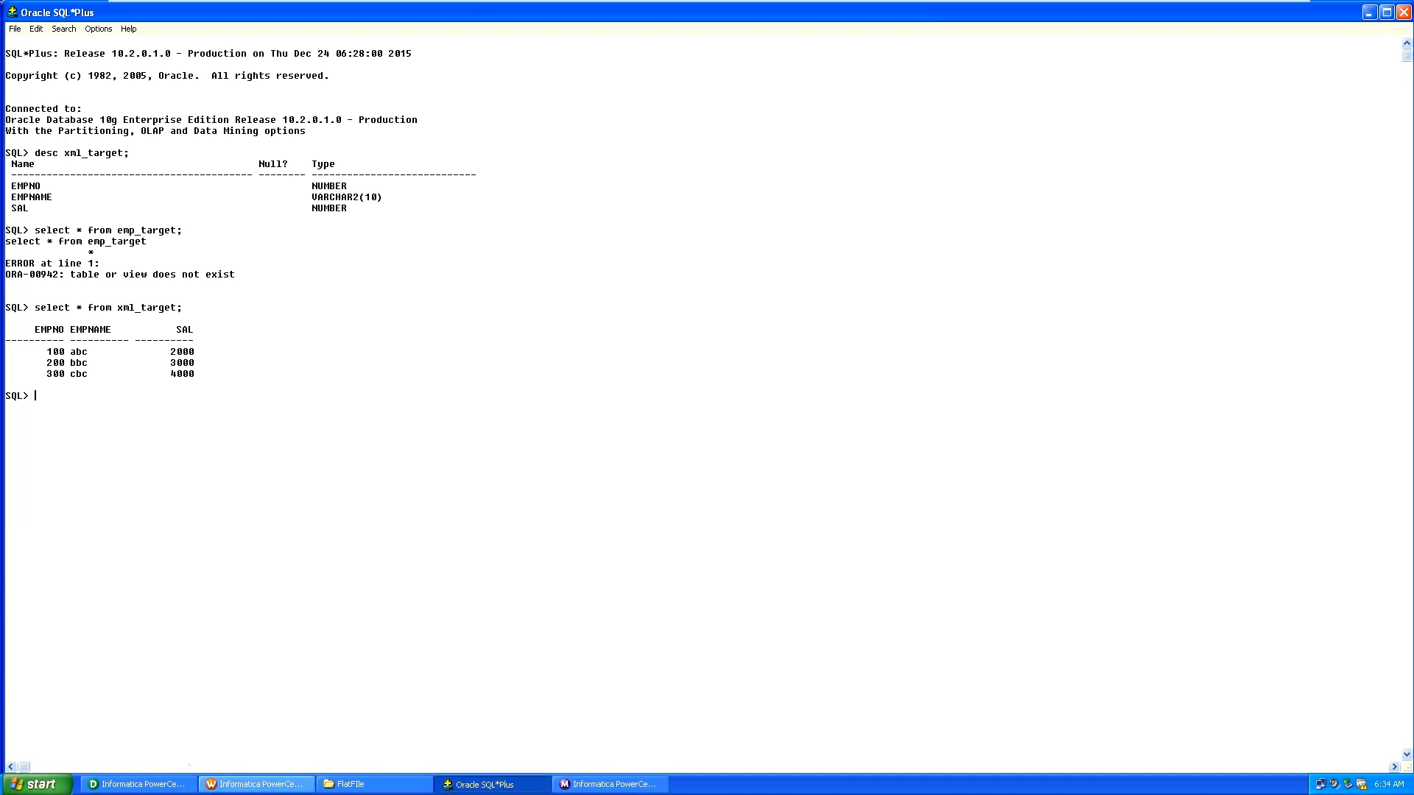
Reopen the s_xml_customer session settings in Workflow Manager and close them unchanged.
click(255, 785)
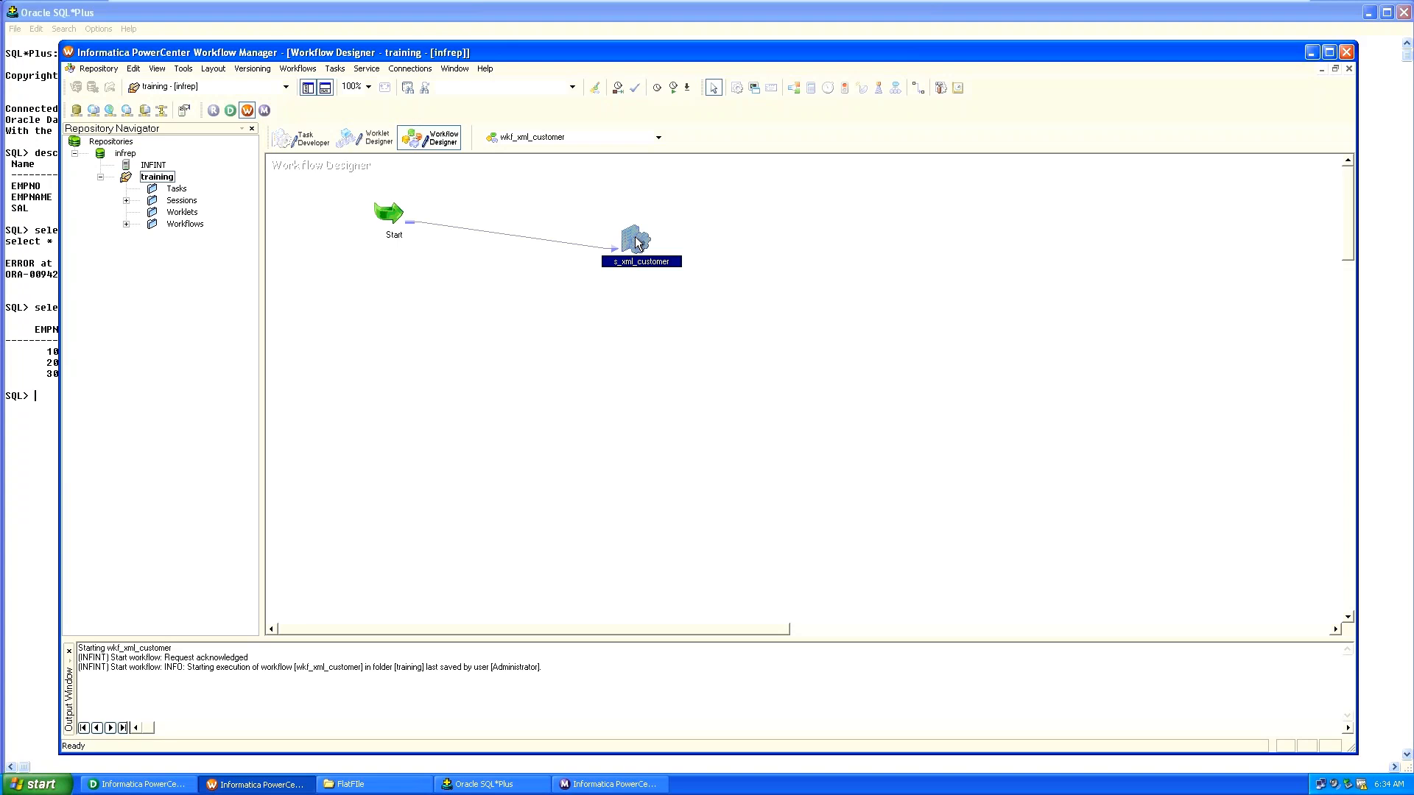
double_click(637, 243)
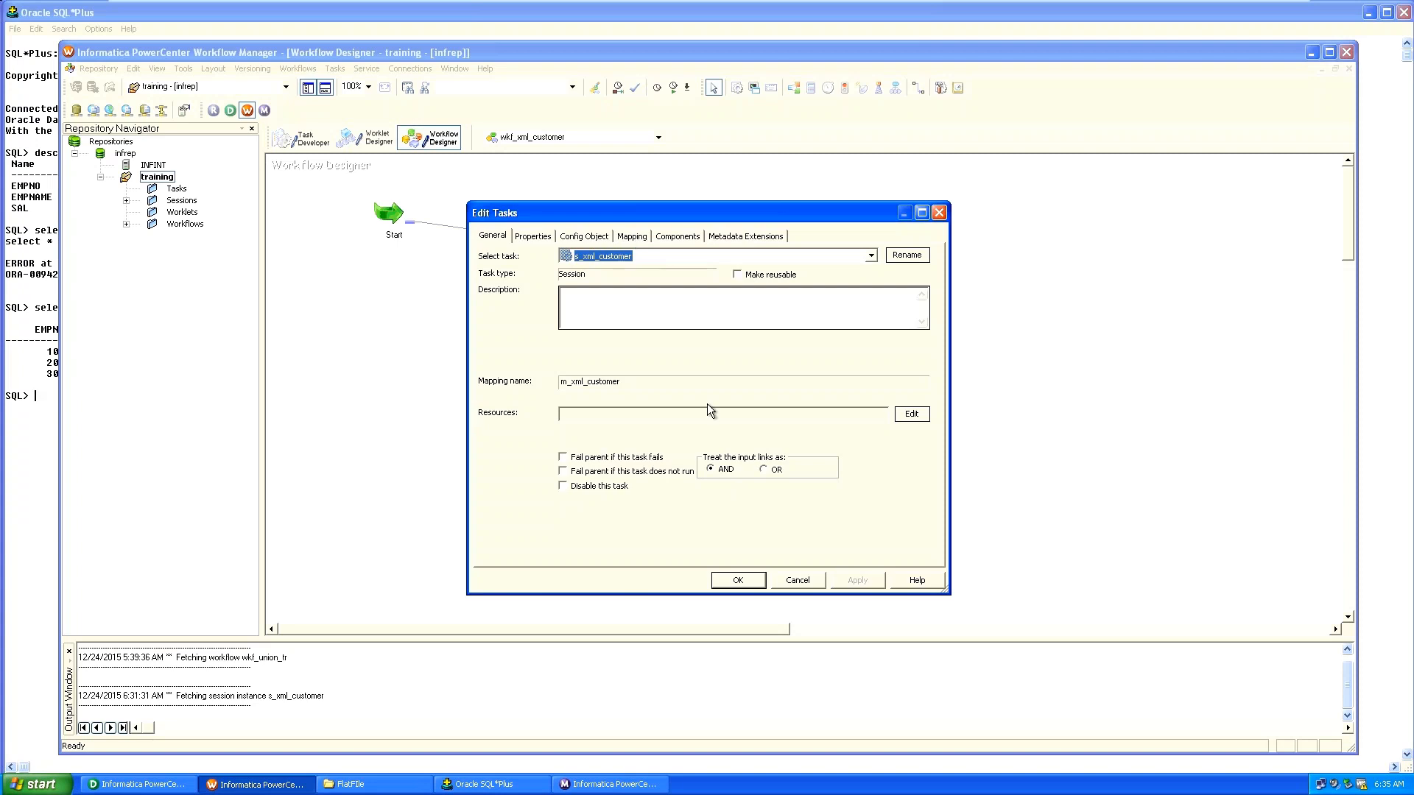
click(713, 586)
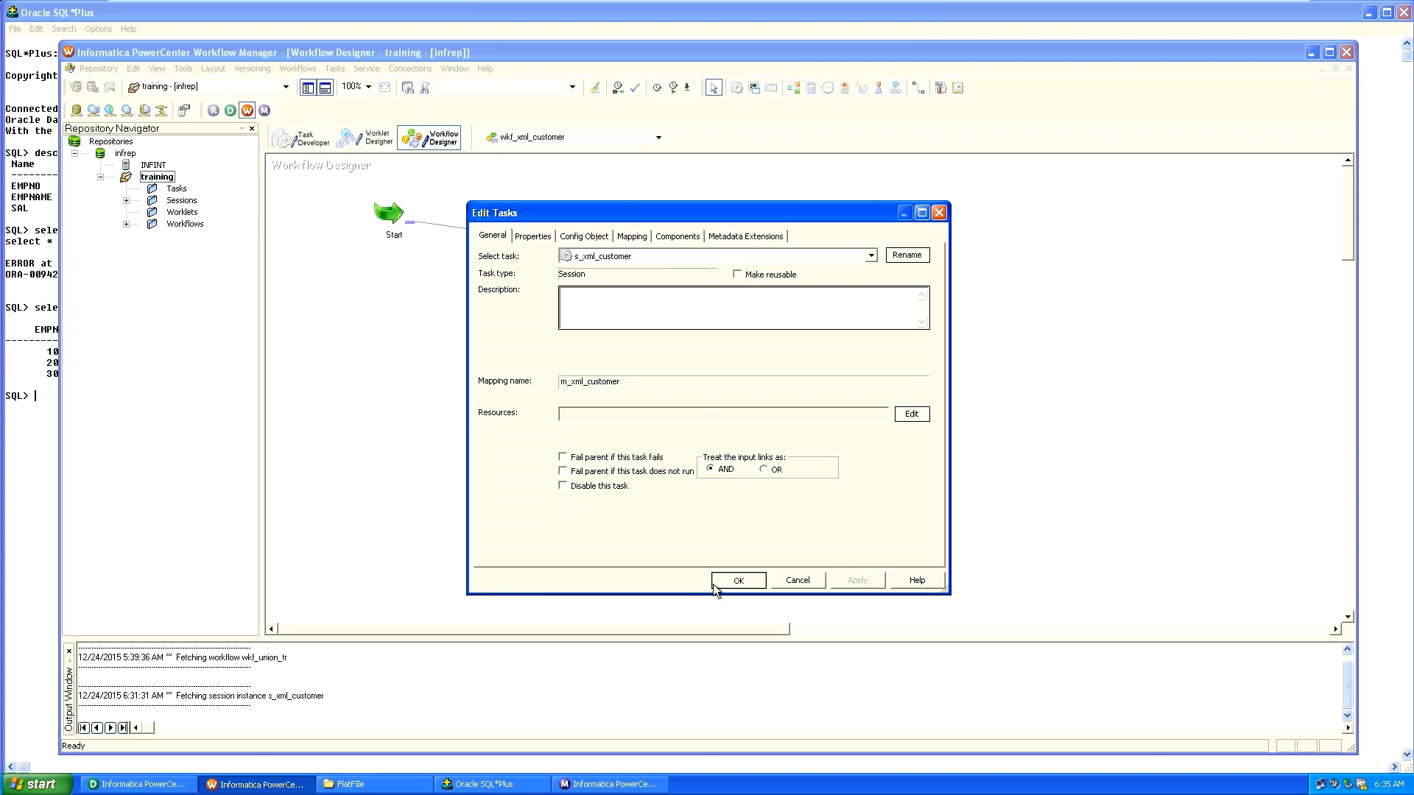
click(713, 585)
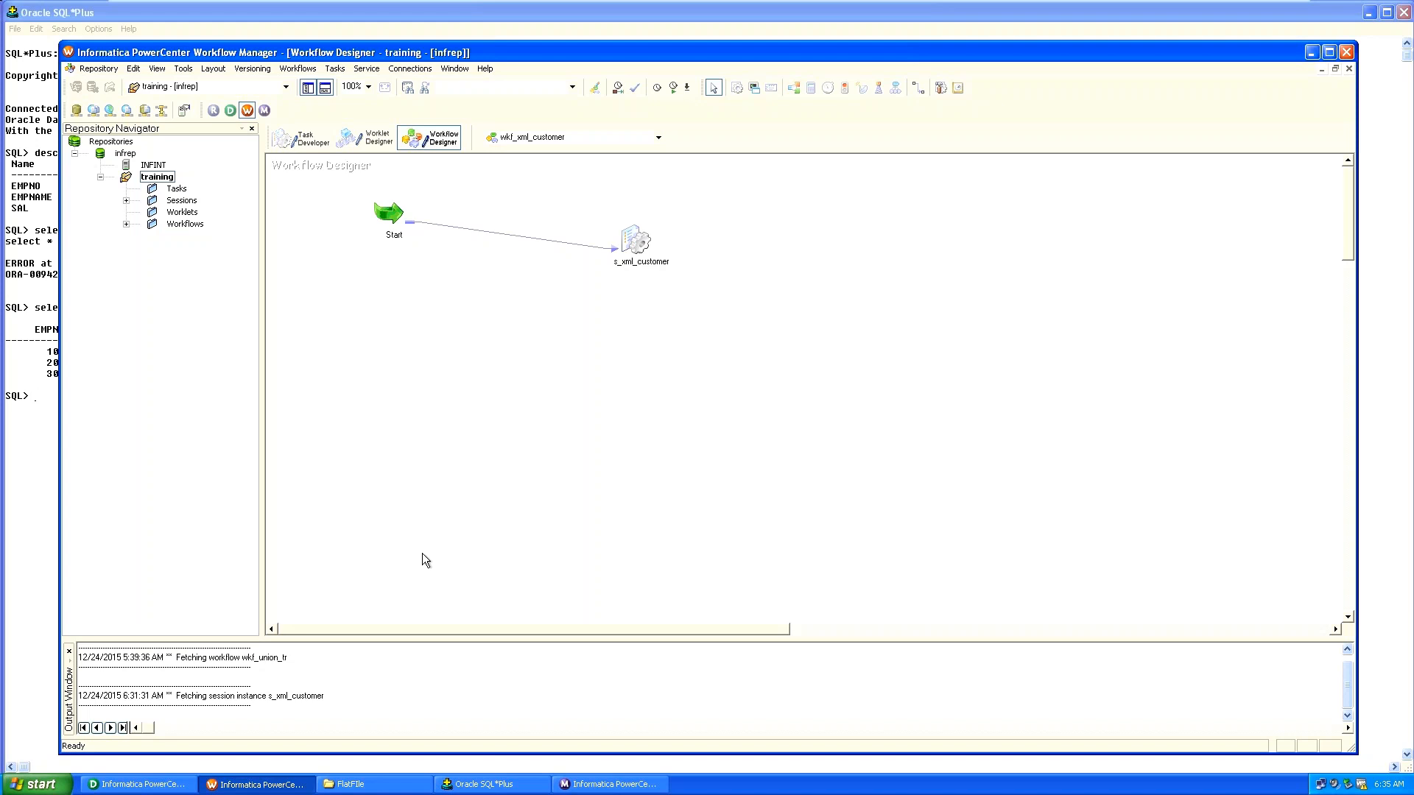
Switch to the Task Developer showing s_batch, s_b2 and s_b3, and open the Tasks menu.
click(309, 140)
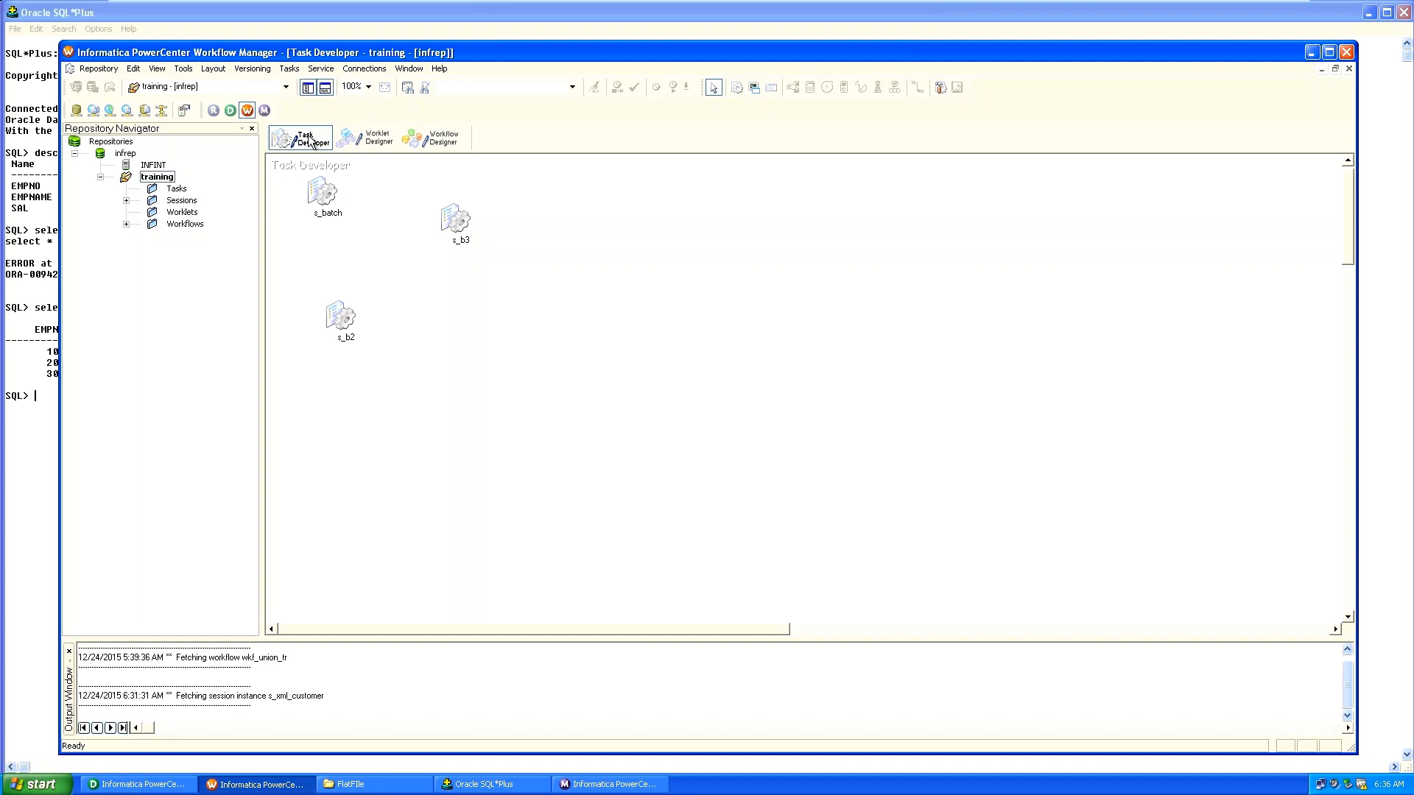
click(291, 69)
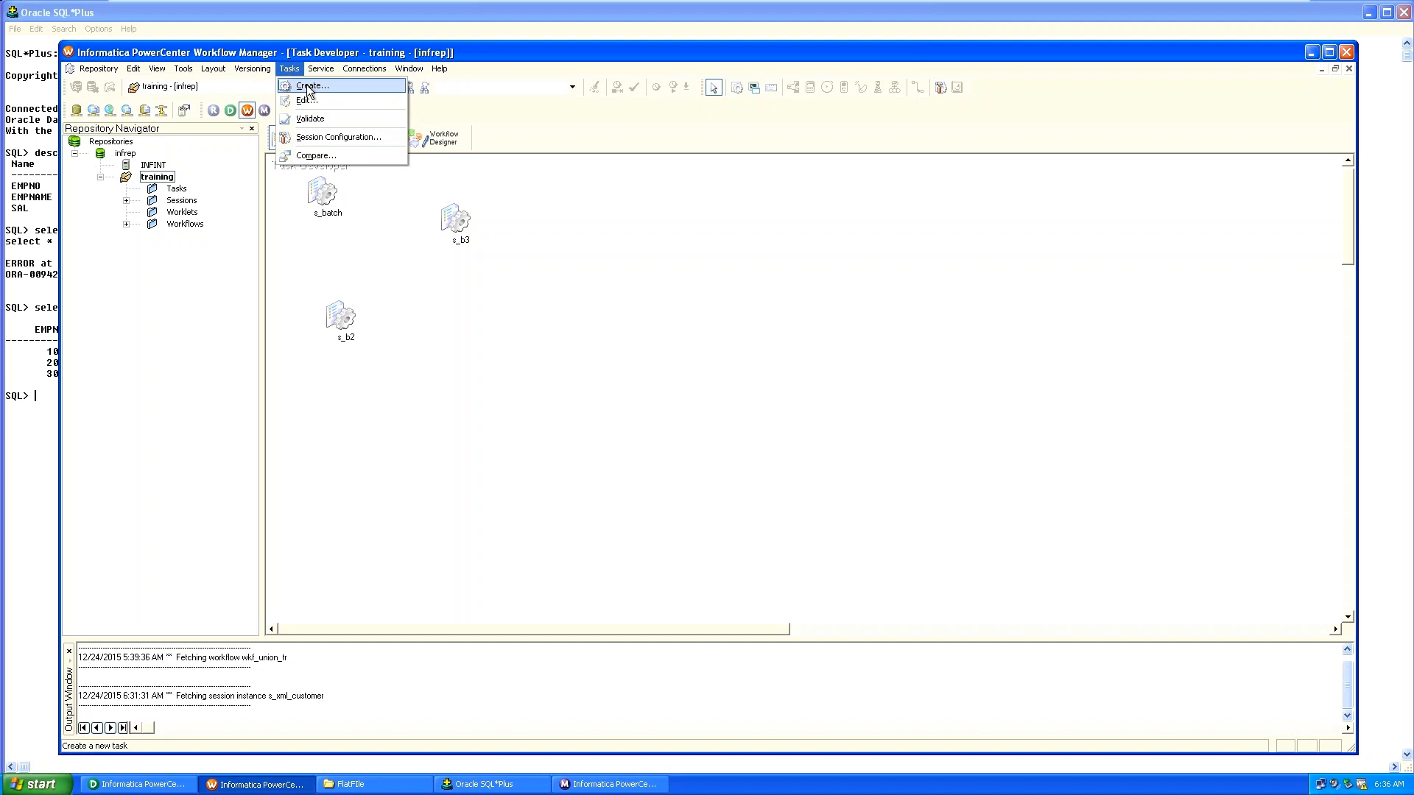
Begin a new task via Tasks > Create and view the Session, Command and Email task types.
click(308, 87)
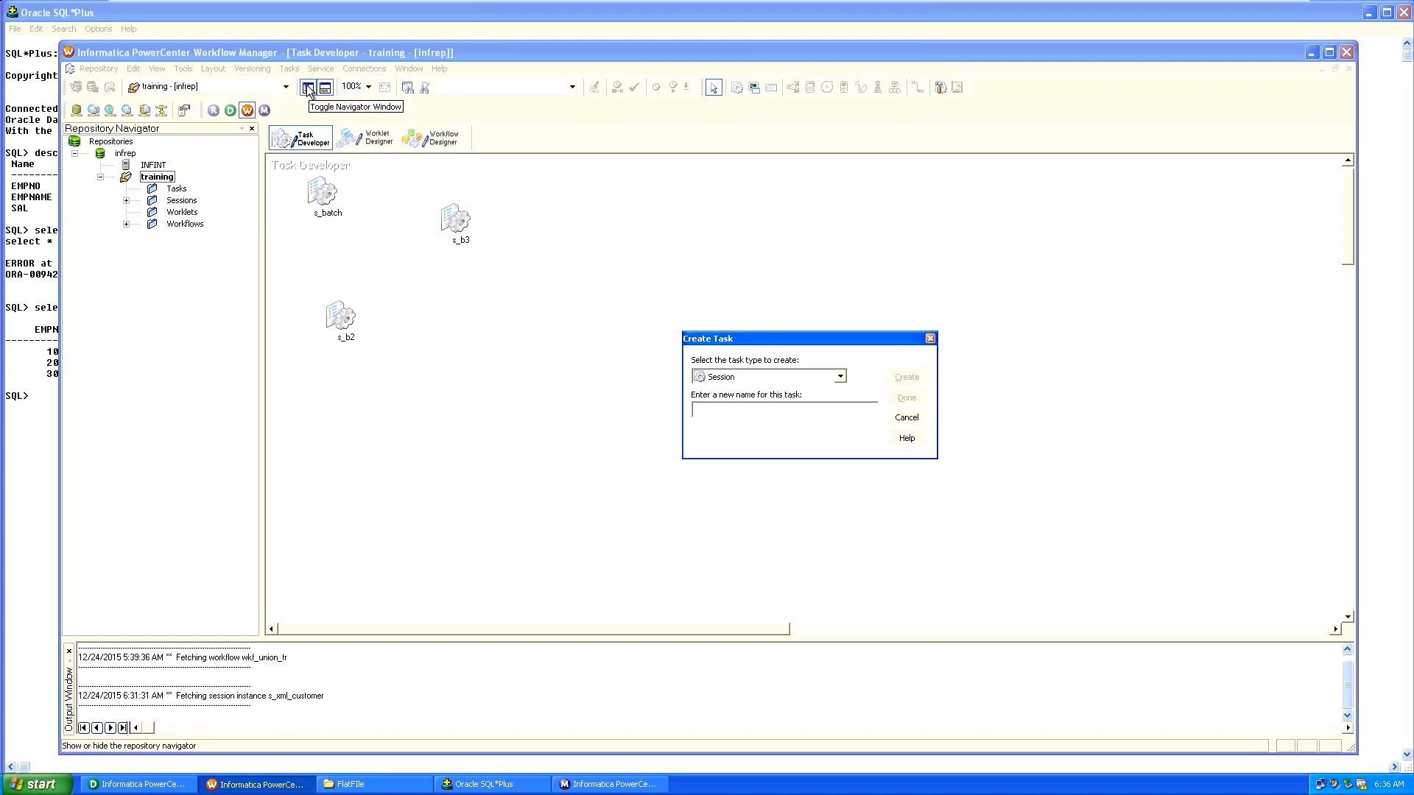
text(s_)
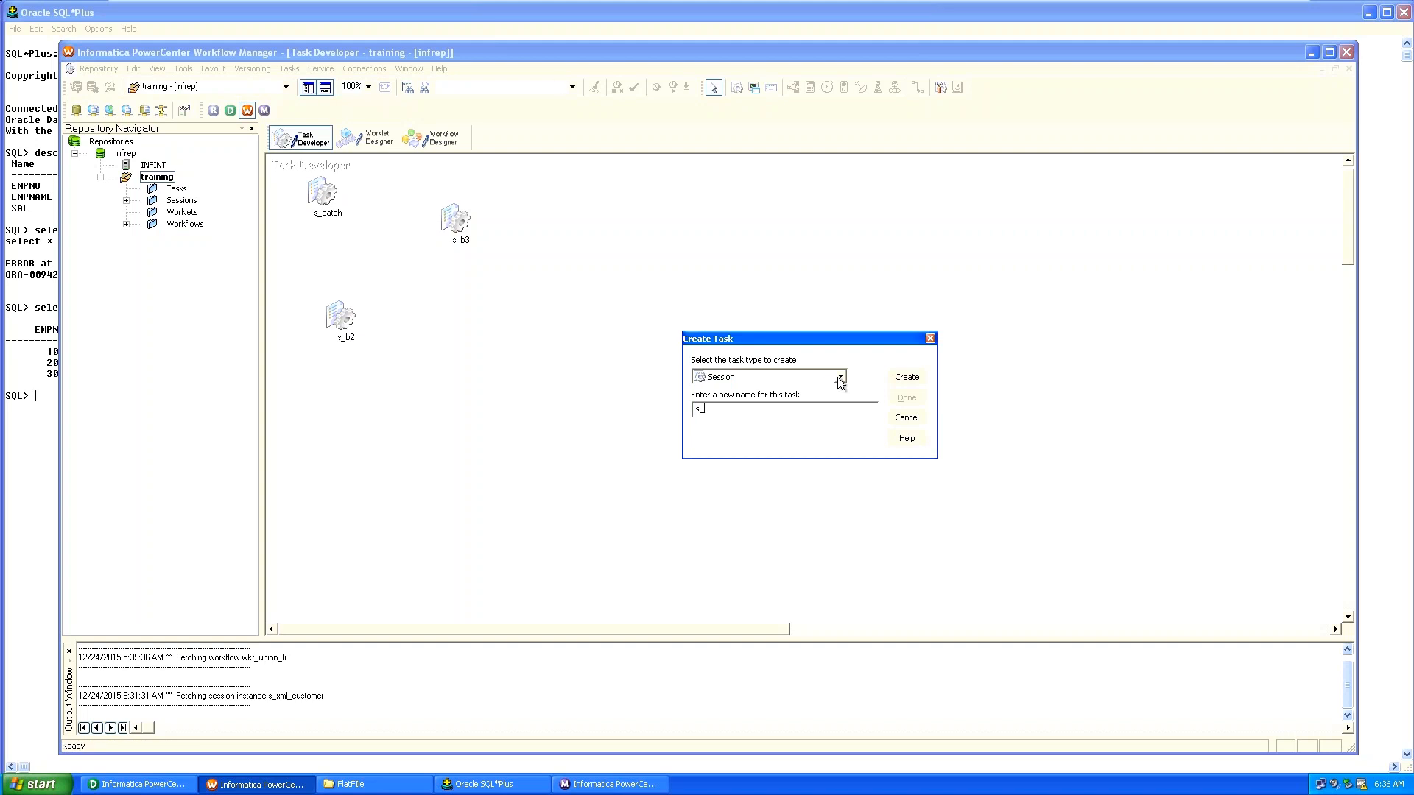
click(839, 378)
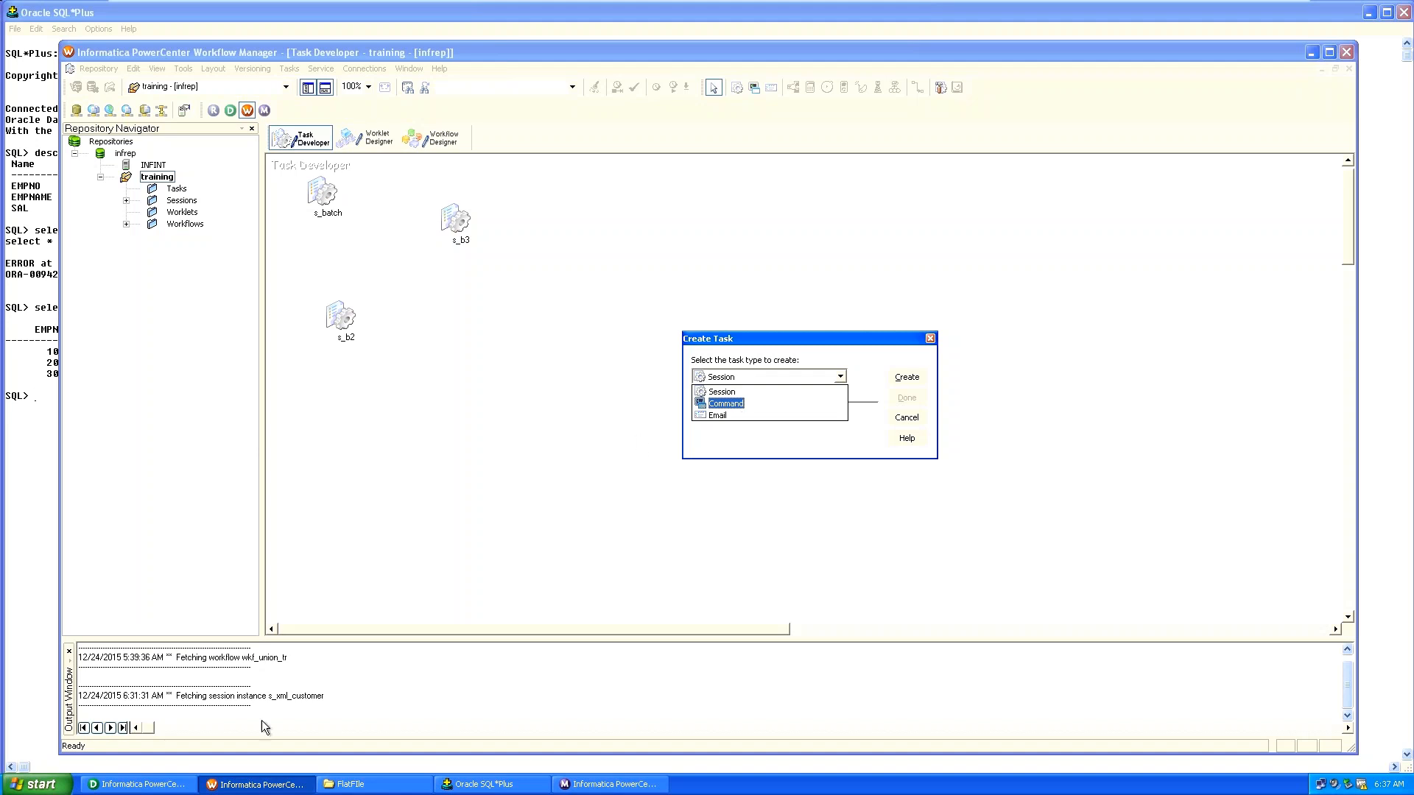
Review the m_xml_customer mapping feeding xml_target in Designer, then return to Workflow Manager.
click(112, 785)
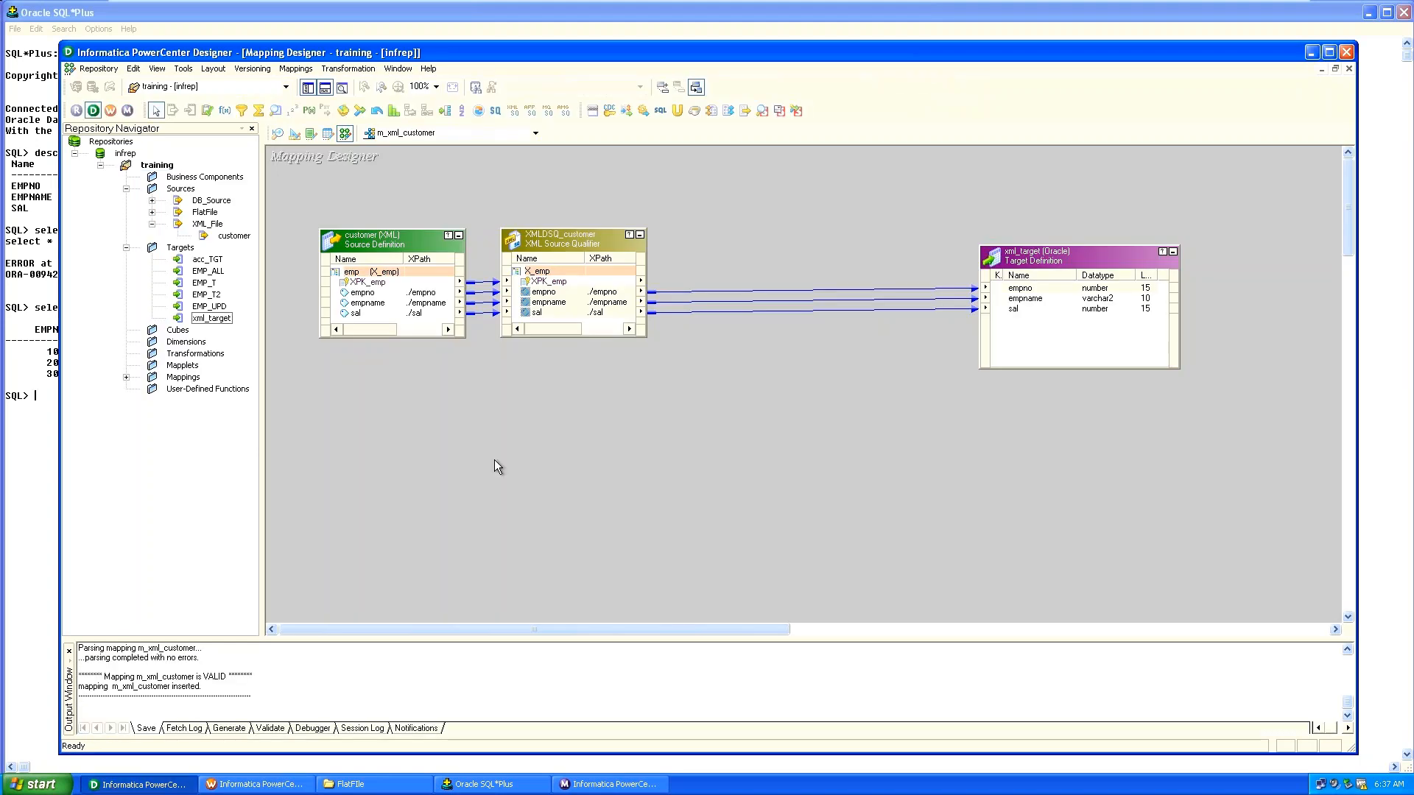
click(268, 790)
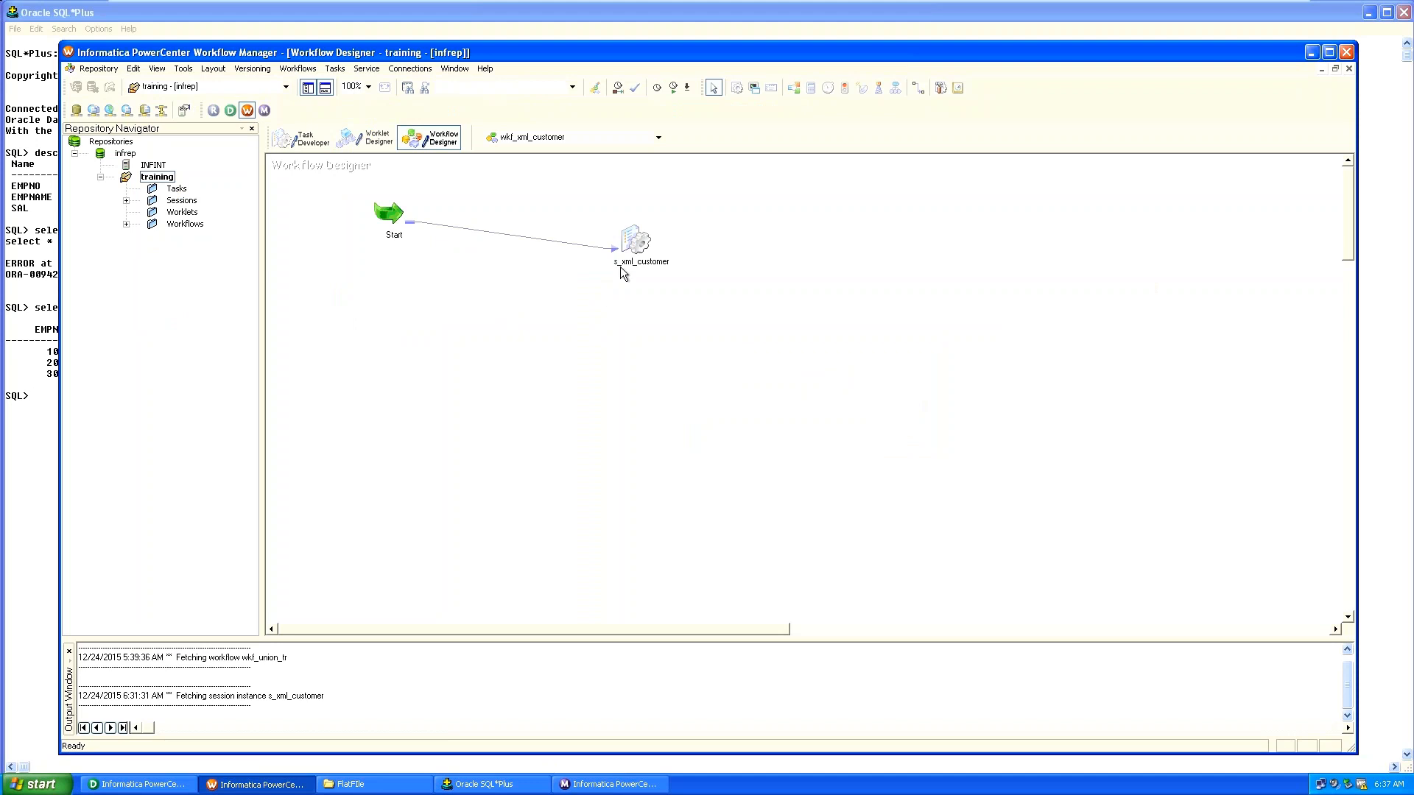
Open the Create Task dialog over the wkf_xml_customer workflow.
click(333, 69)
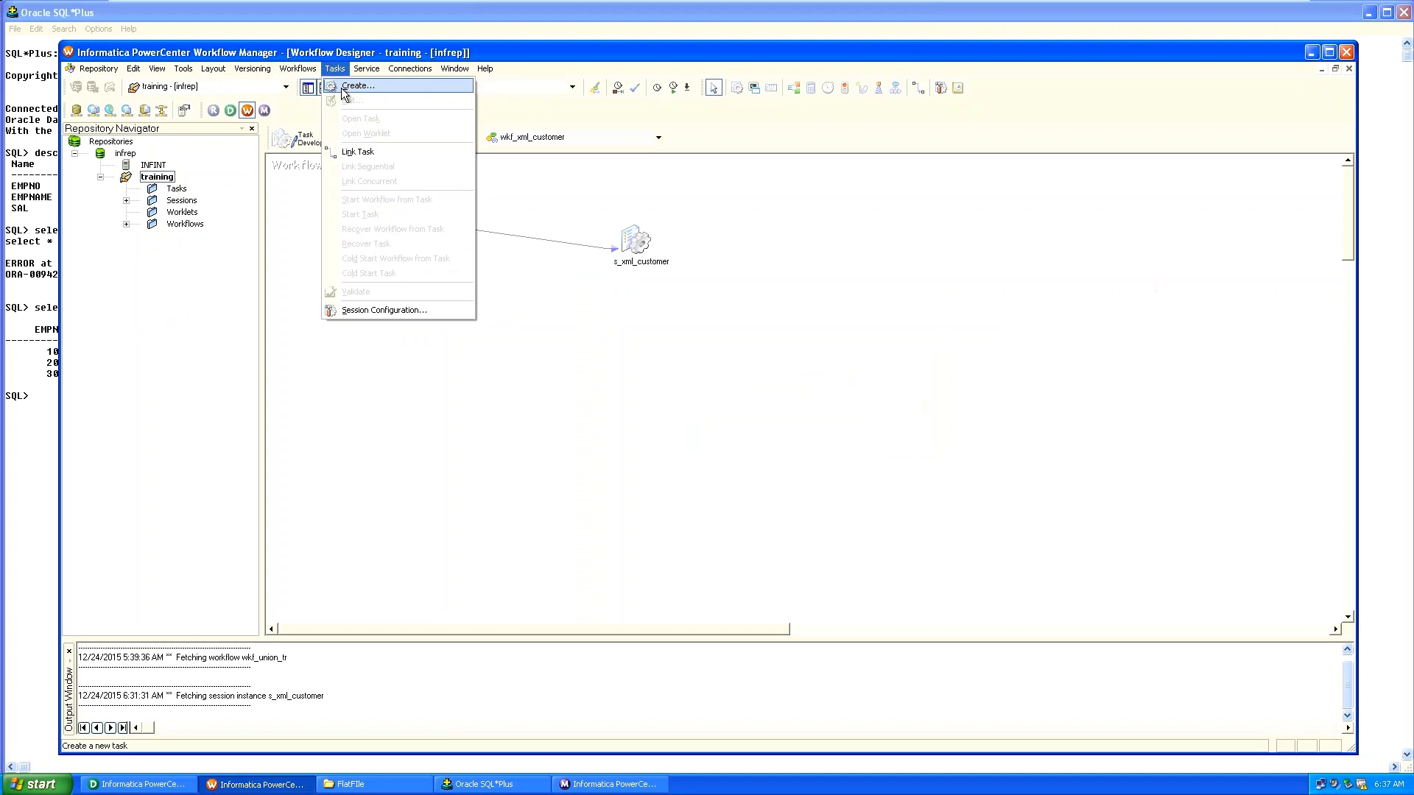
click(343, 87)
key(Tab)
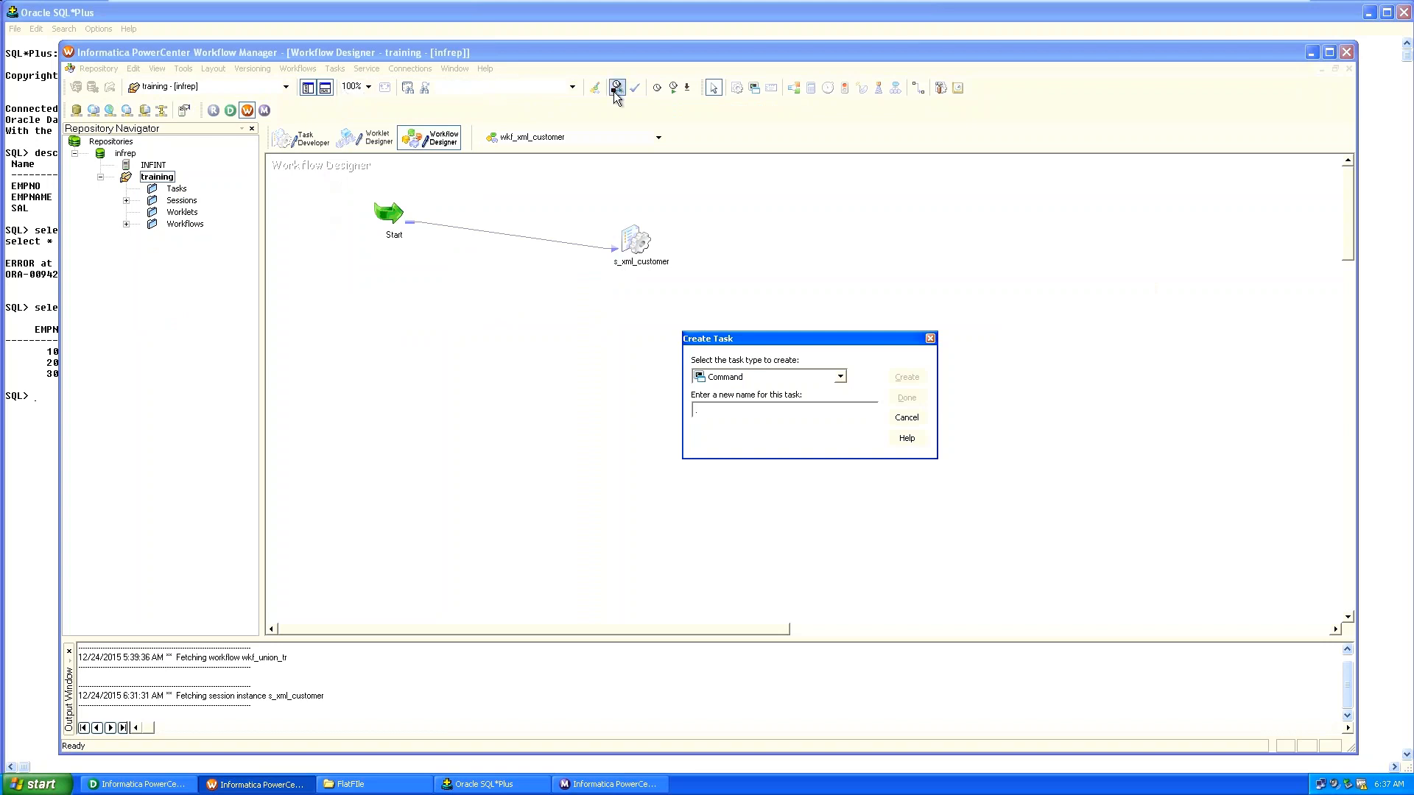
Browse the task type list through Session, Assignment and Control.
click(842, 376)
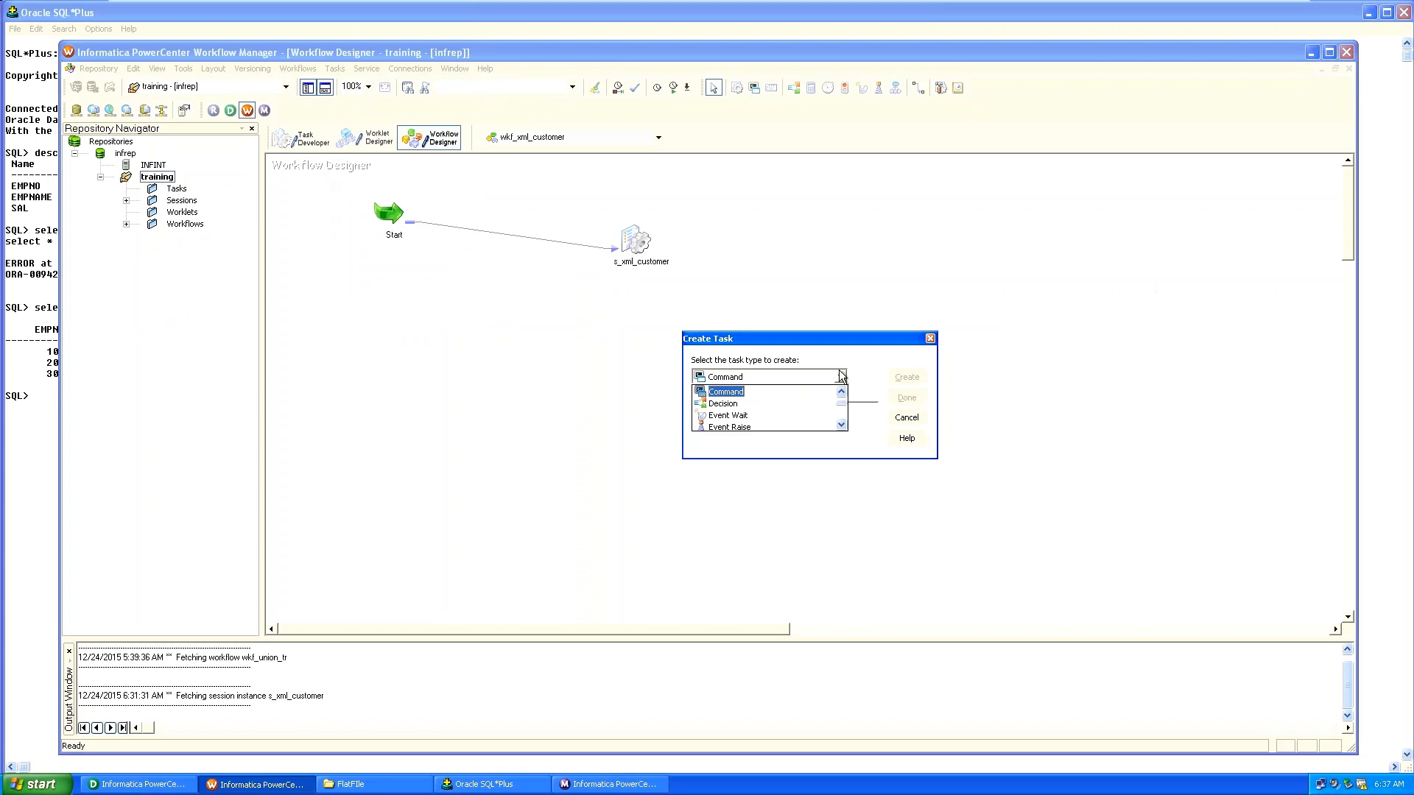
key(Up)
key(Down)
key(Up)
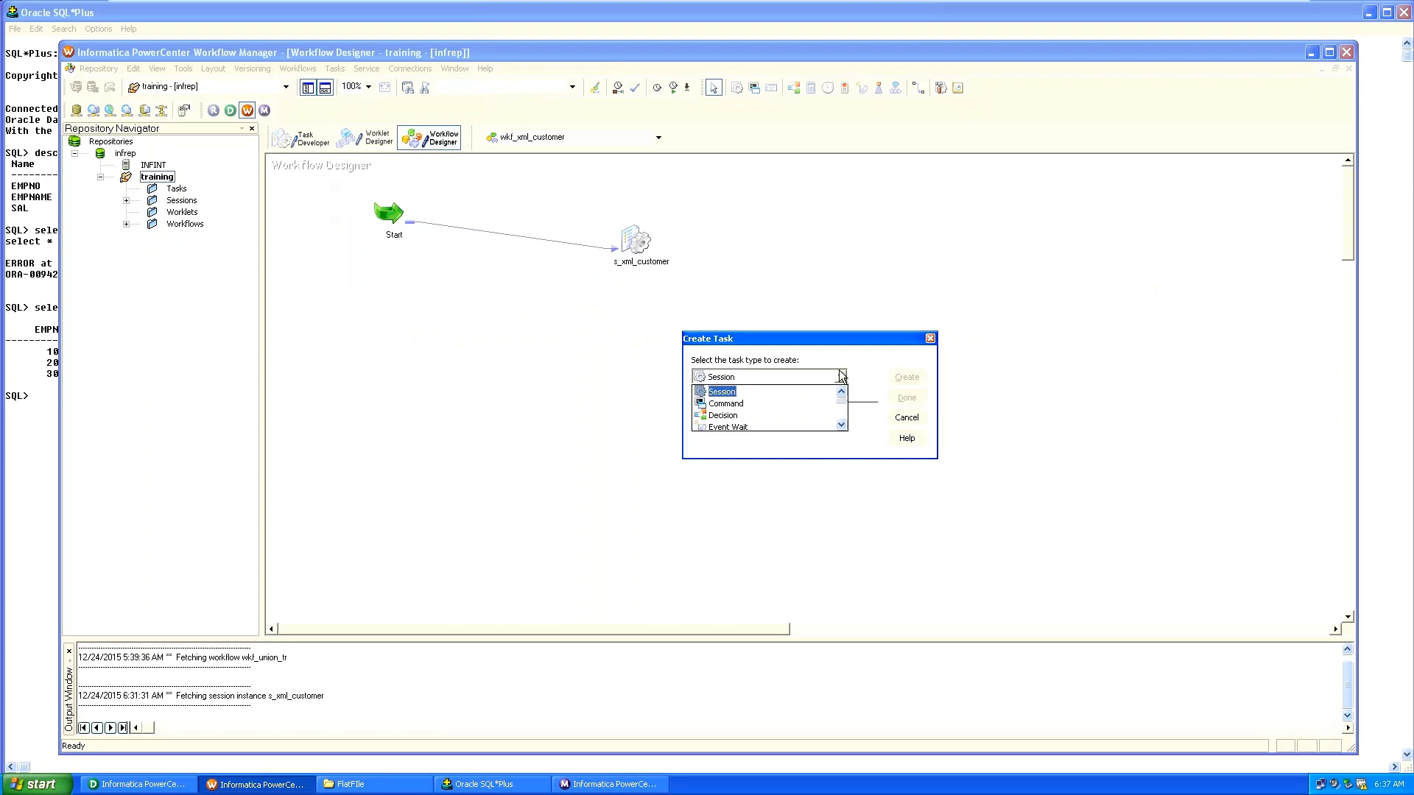
key(Down)
key(Down)
key(Down)
key(Down)
key(Down)
key(Down)
key(Down)
key(Down)
key(Down)
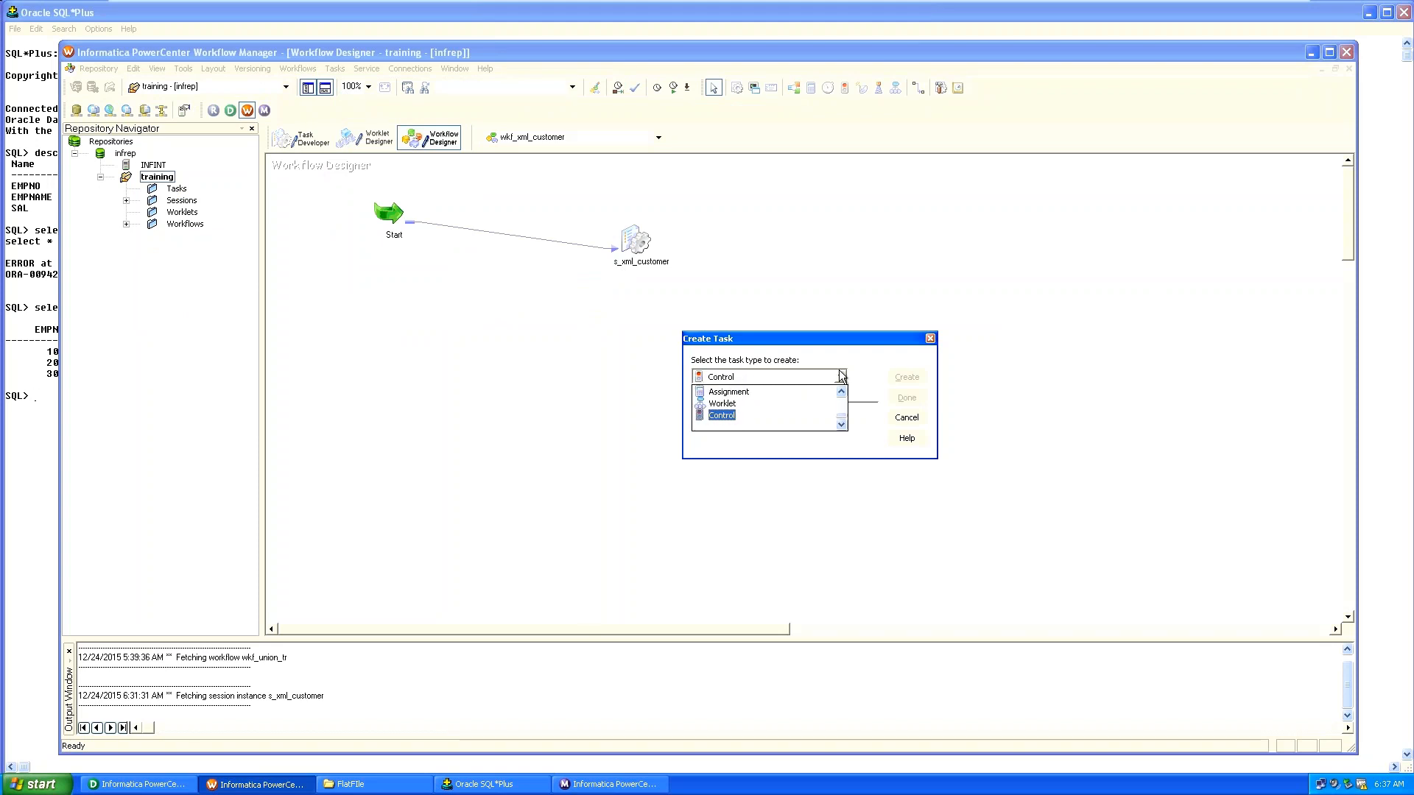
key(Up)
key(Up)
key(Up)
key(Up)
key(Up)
key(Up)
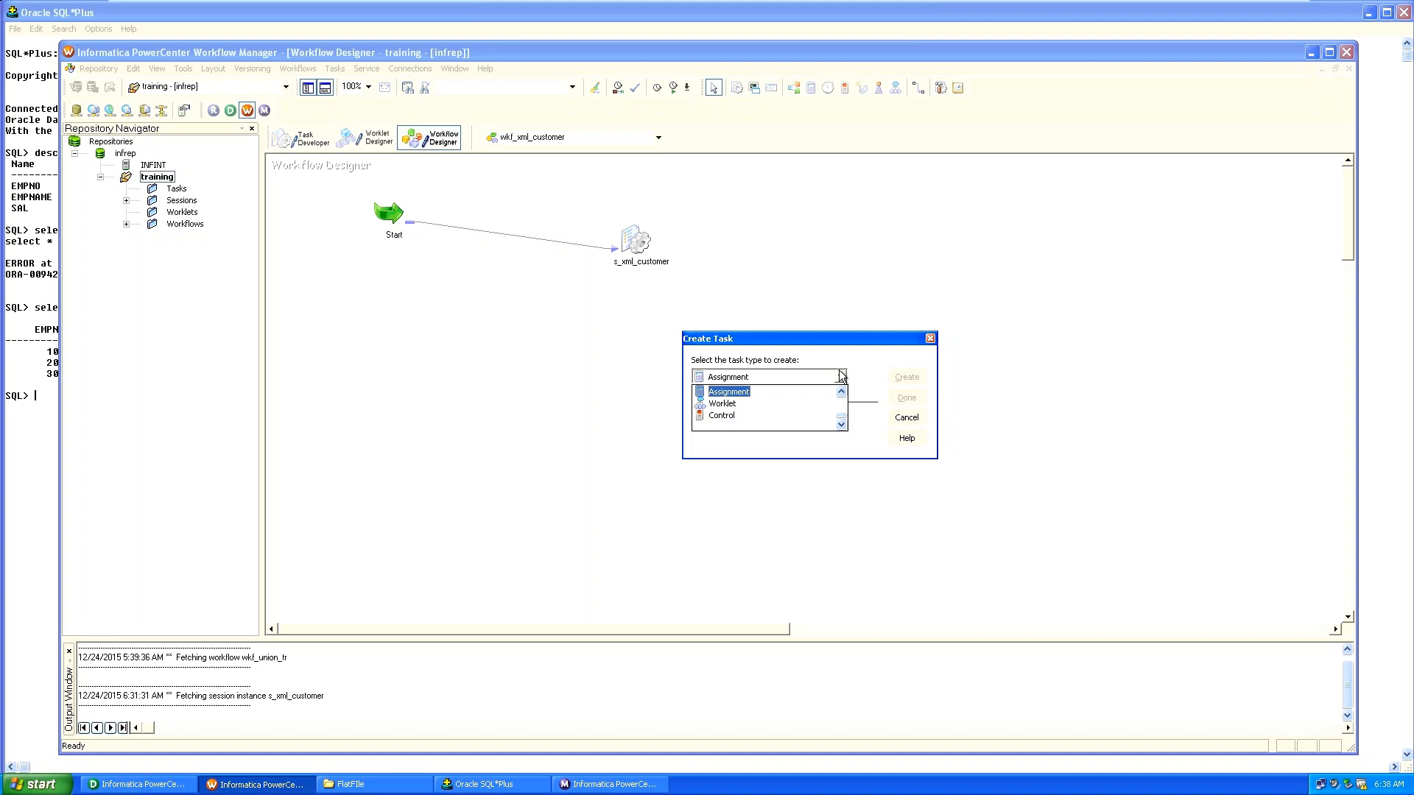
key(Up)
key(Up)
key(Up)
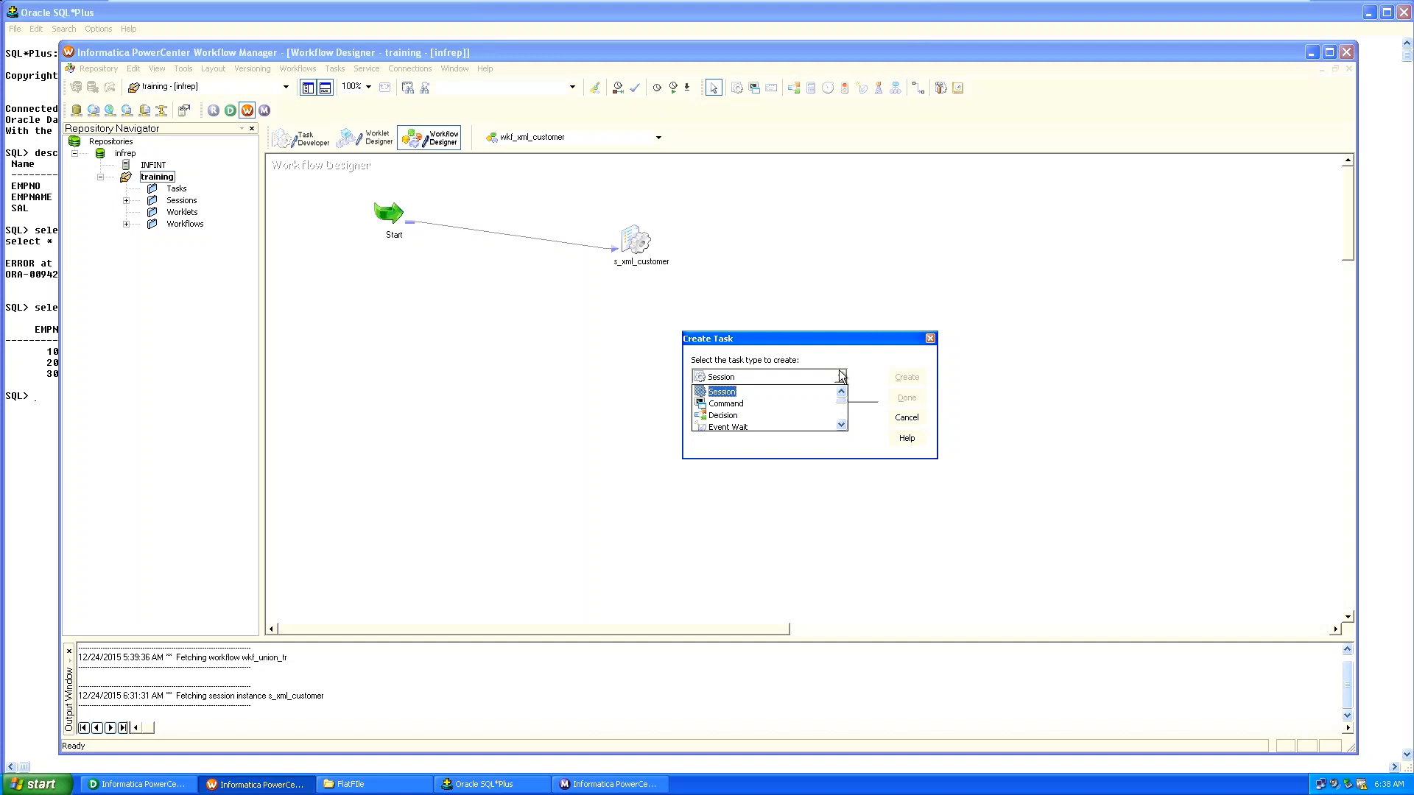
key(Down)
key(Down)
key(Down)
key(Down)
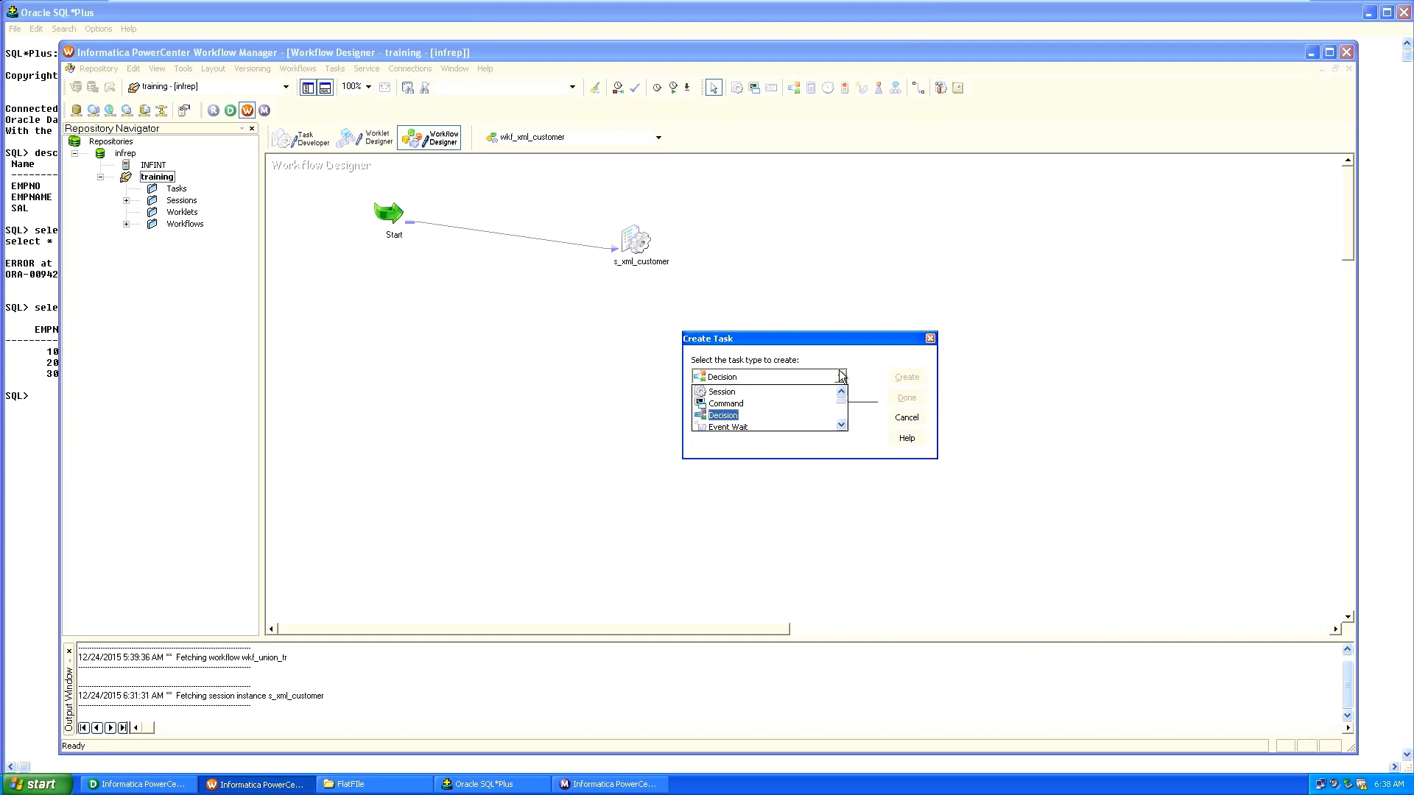
key(Down)
key(Down)
key(Down)
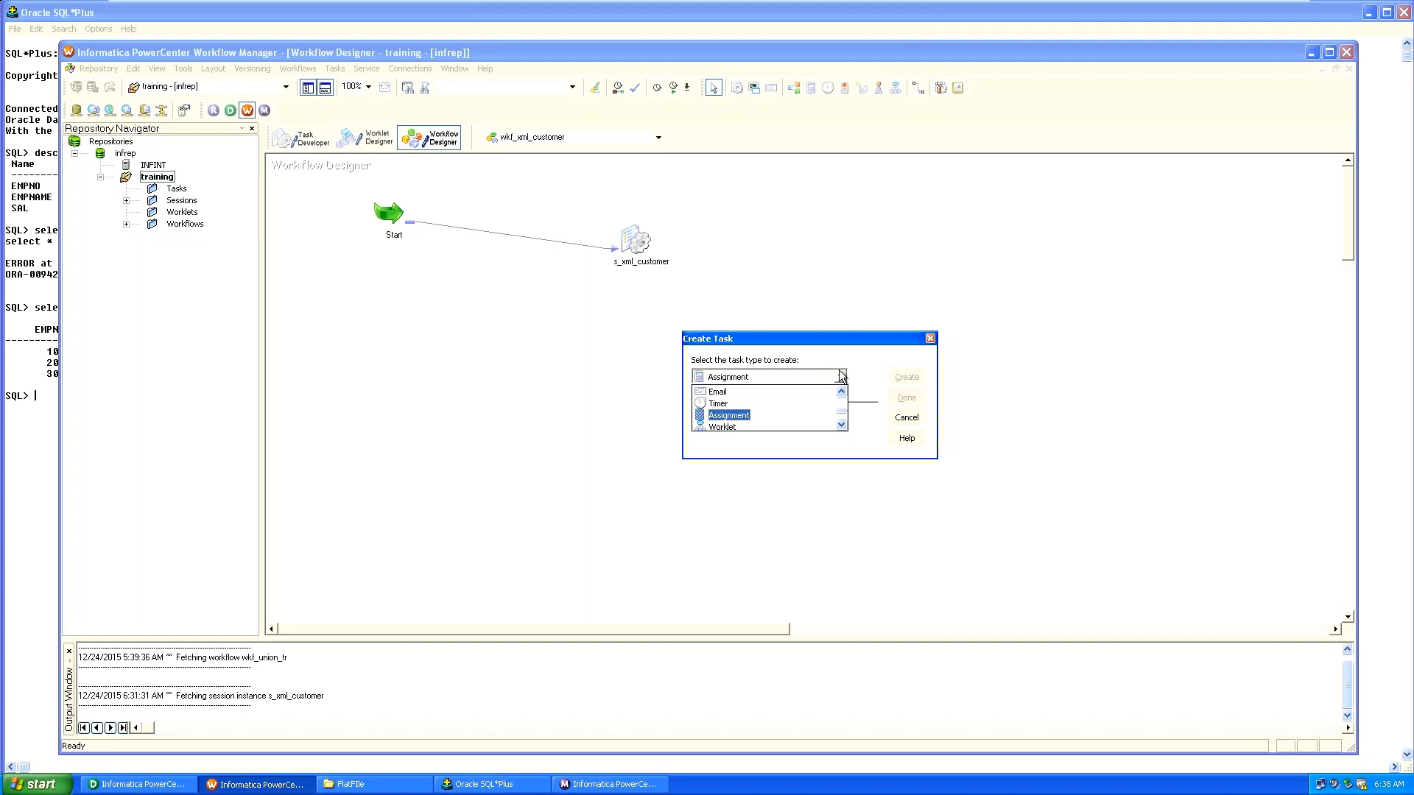
key(Down)
key(Down)
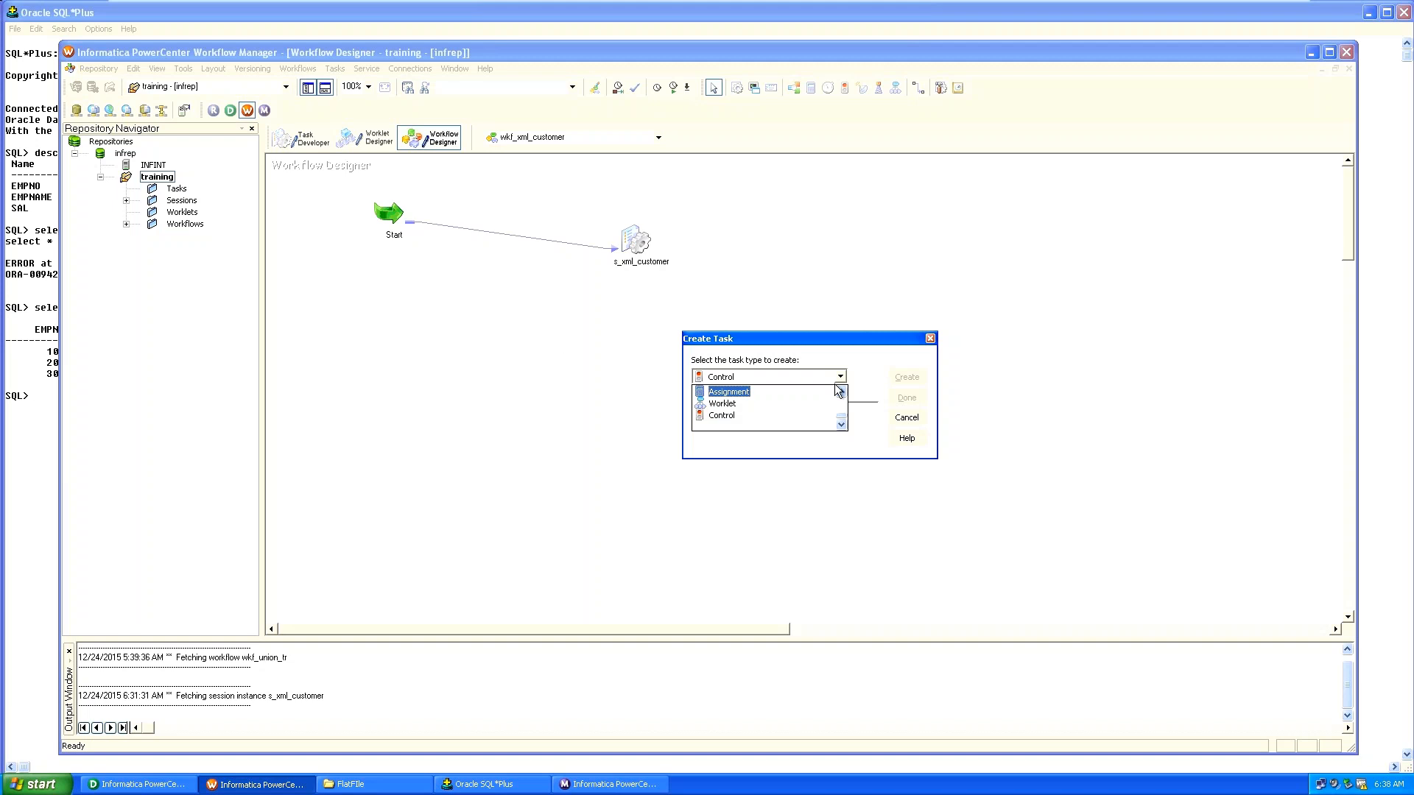
Set the task type to Command and place the cursor in the name field.
click(840, 394)
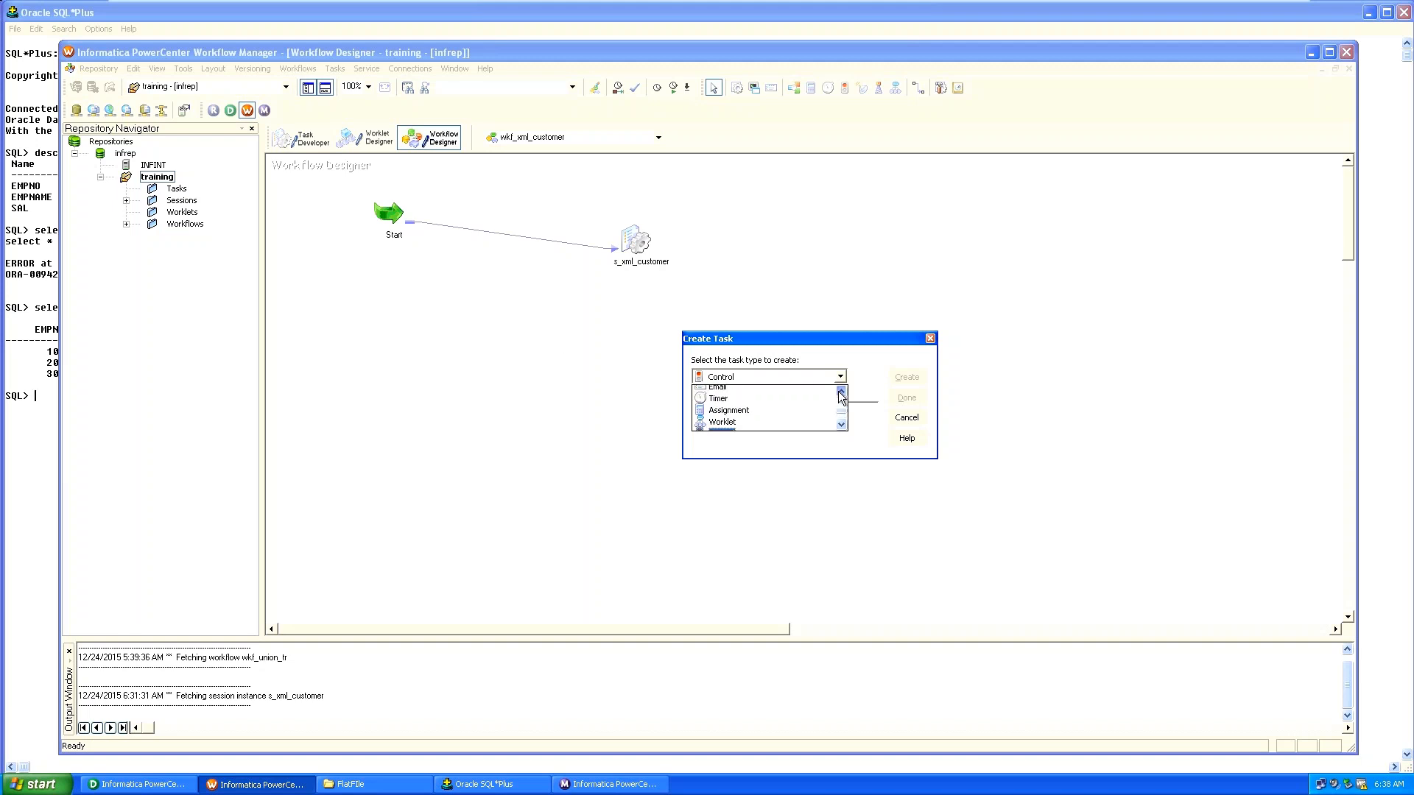
click(841, 394)
click(840, 394)
click(840, 394)
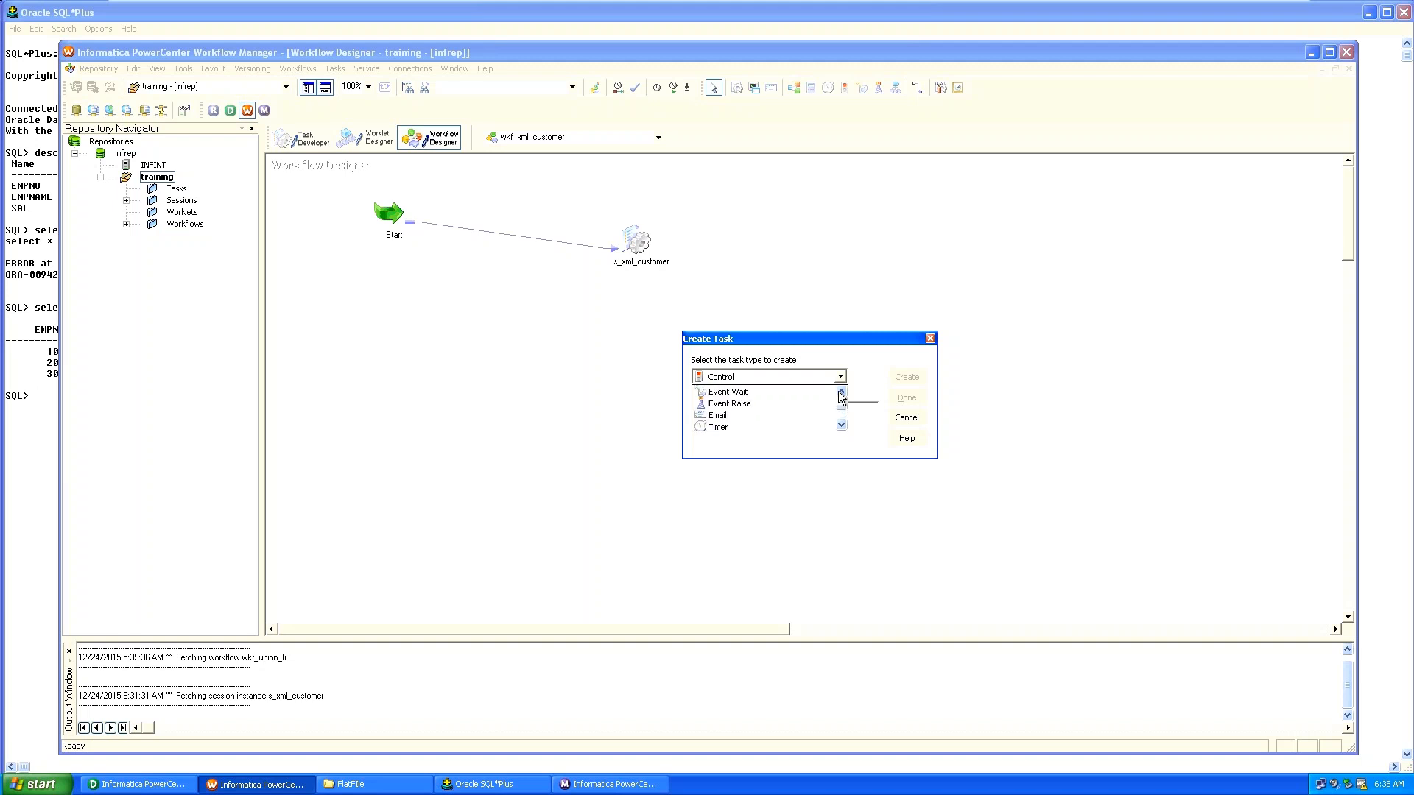
click(841, 395)
click(841, 395)
click(841, 395)
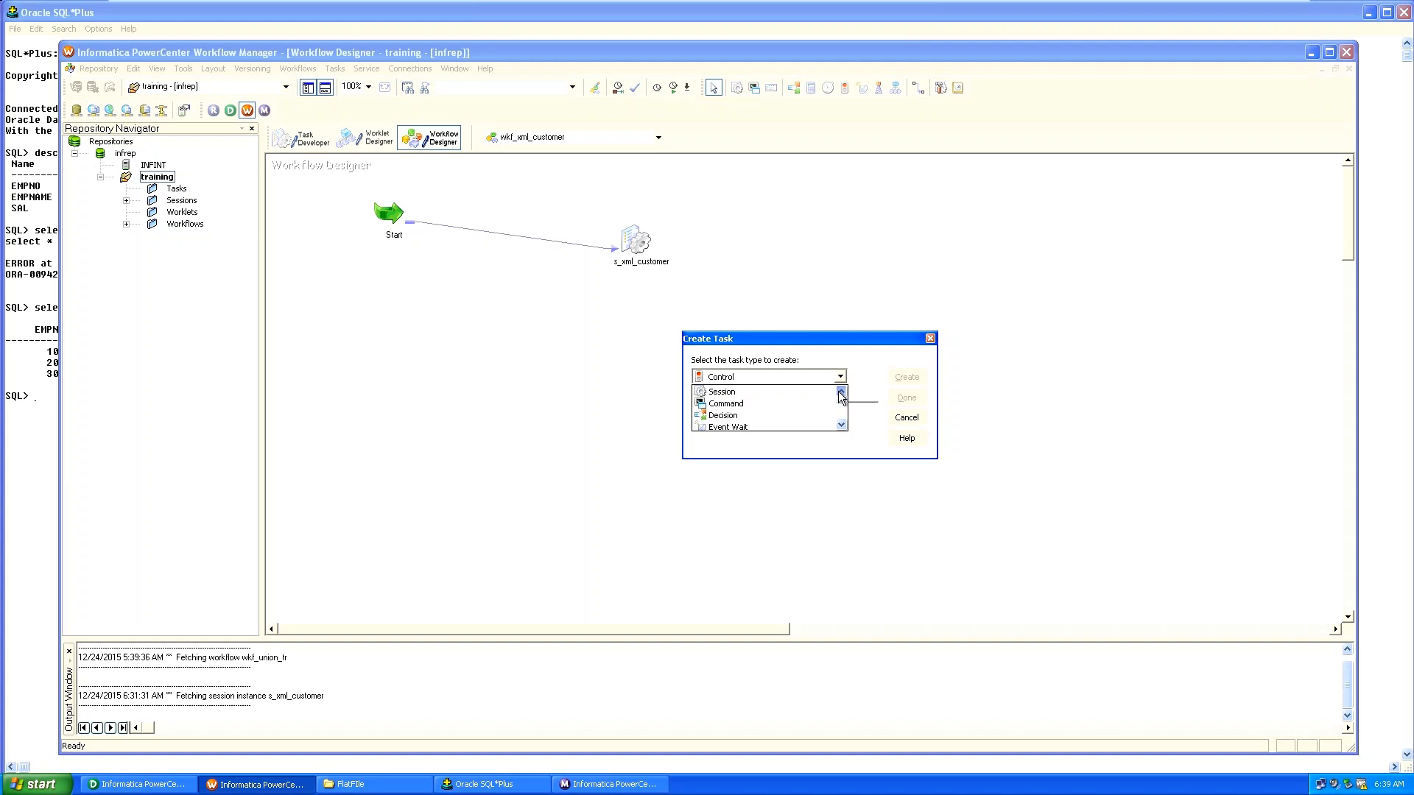
click(737, 396)
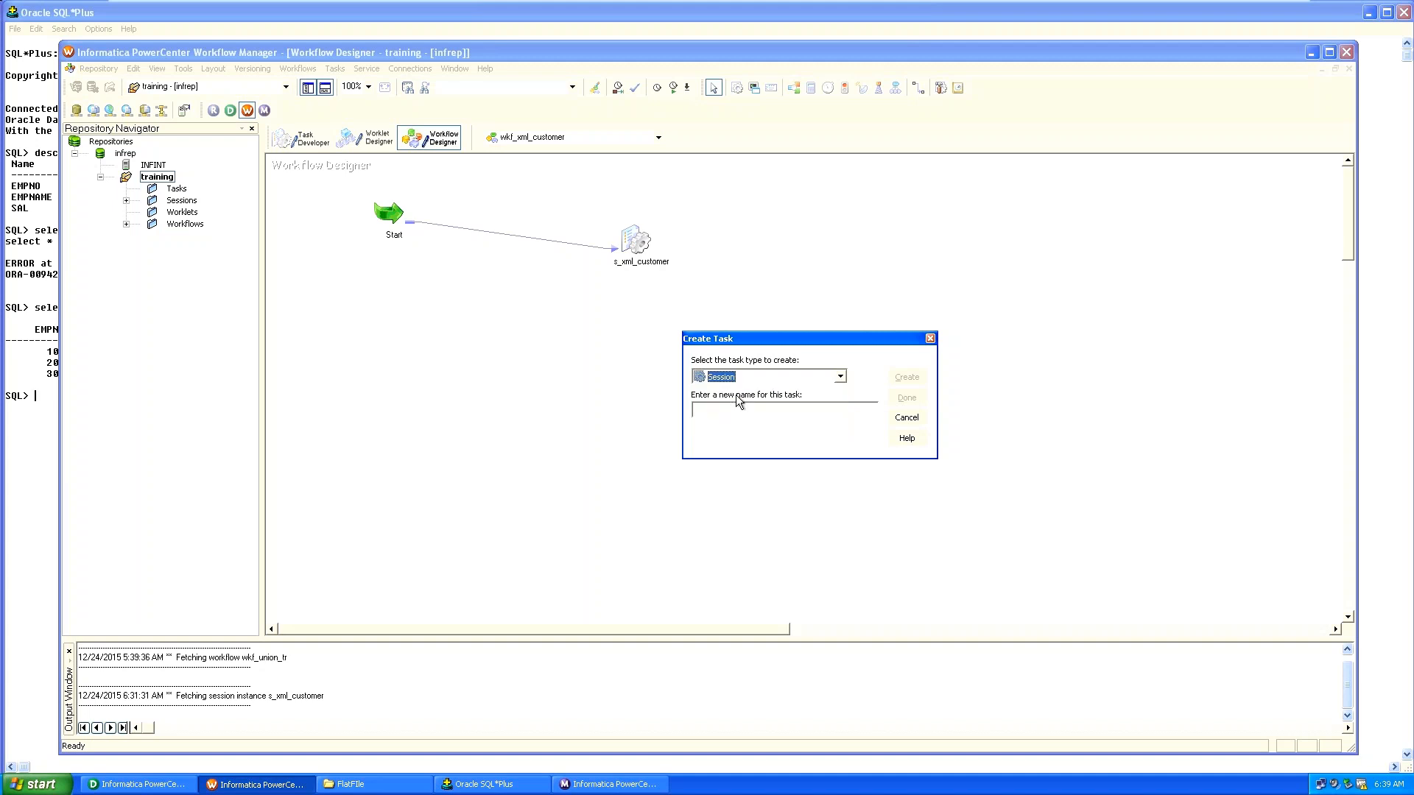
scroll(841, 377, down, 1)
click(804, 407)
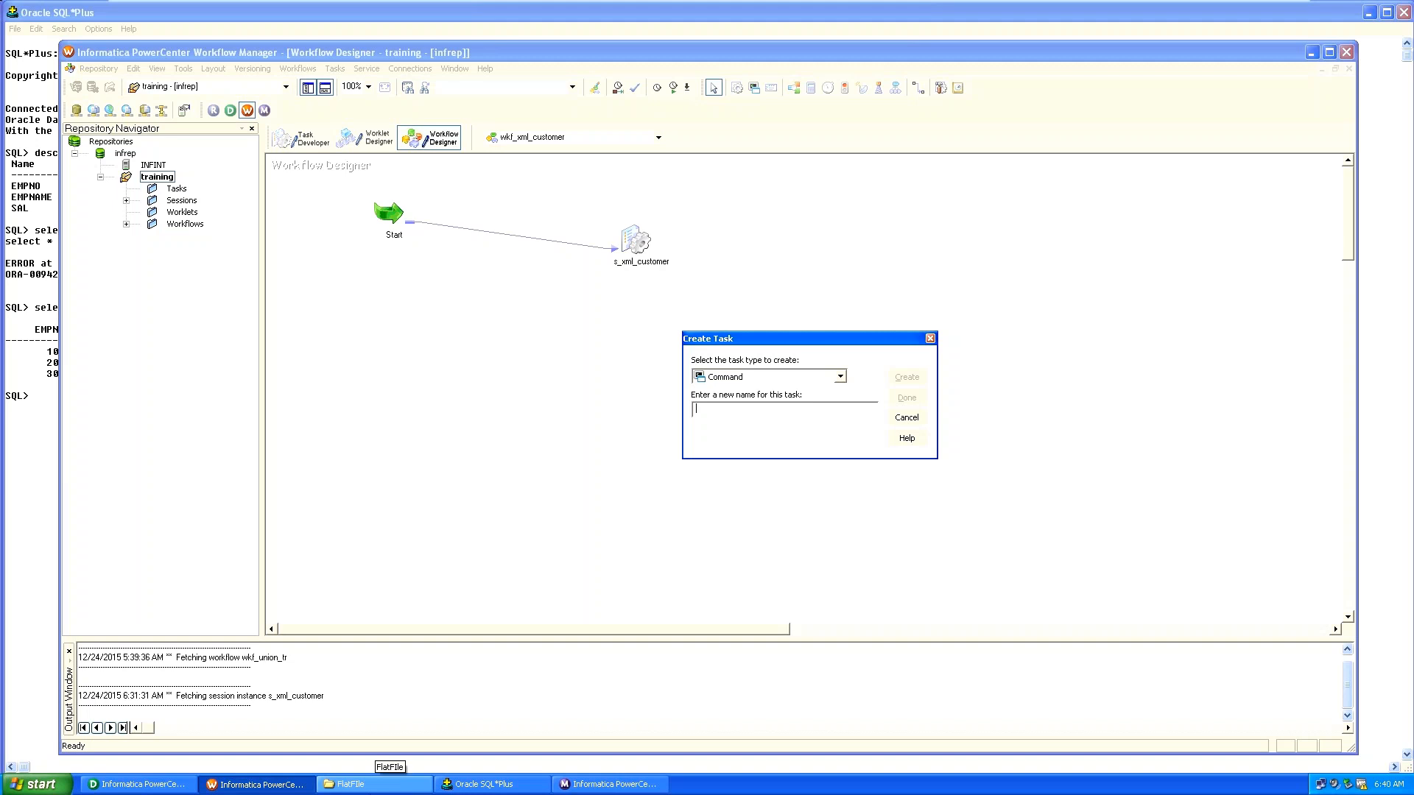
Create a new folder named success inside the FlatFile folder.
click(361, 783)
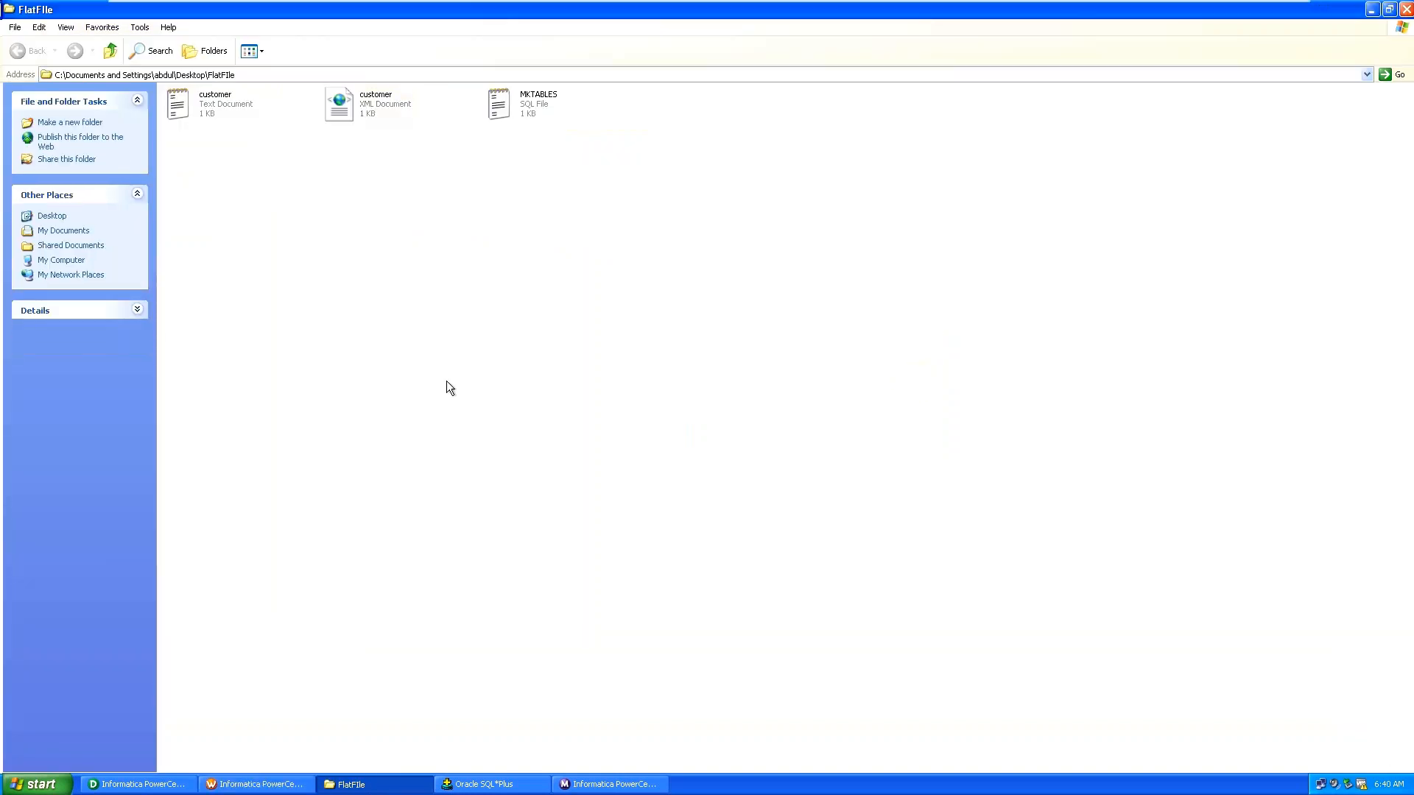
right_click(417, 328)
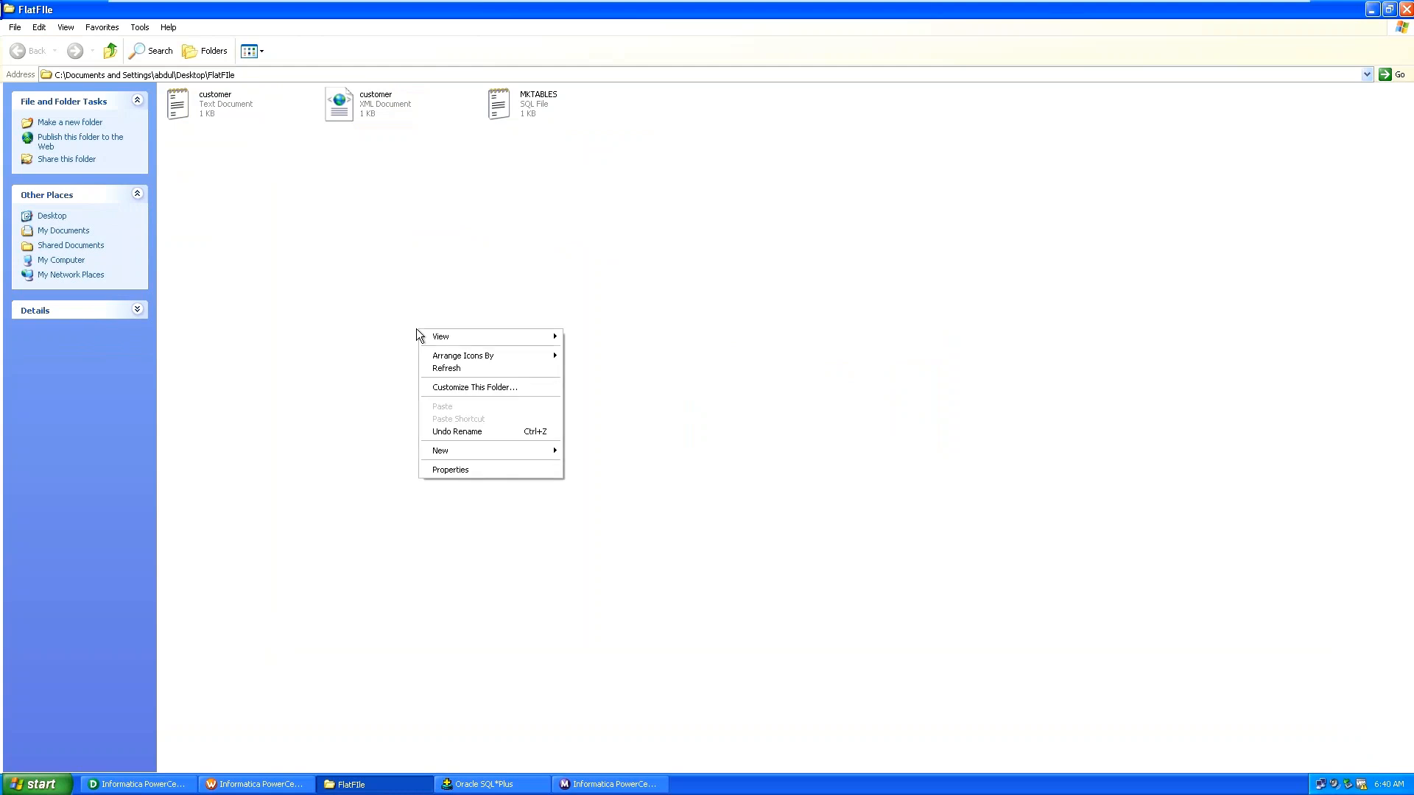
mouse_move(488, 450)
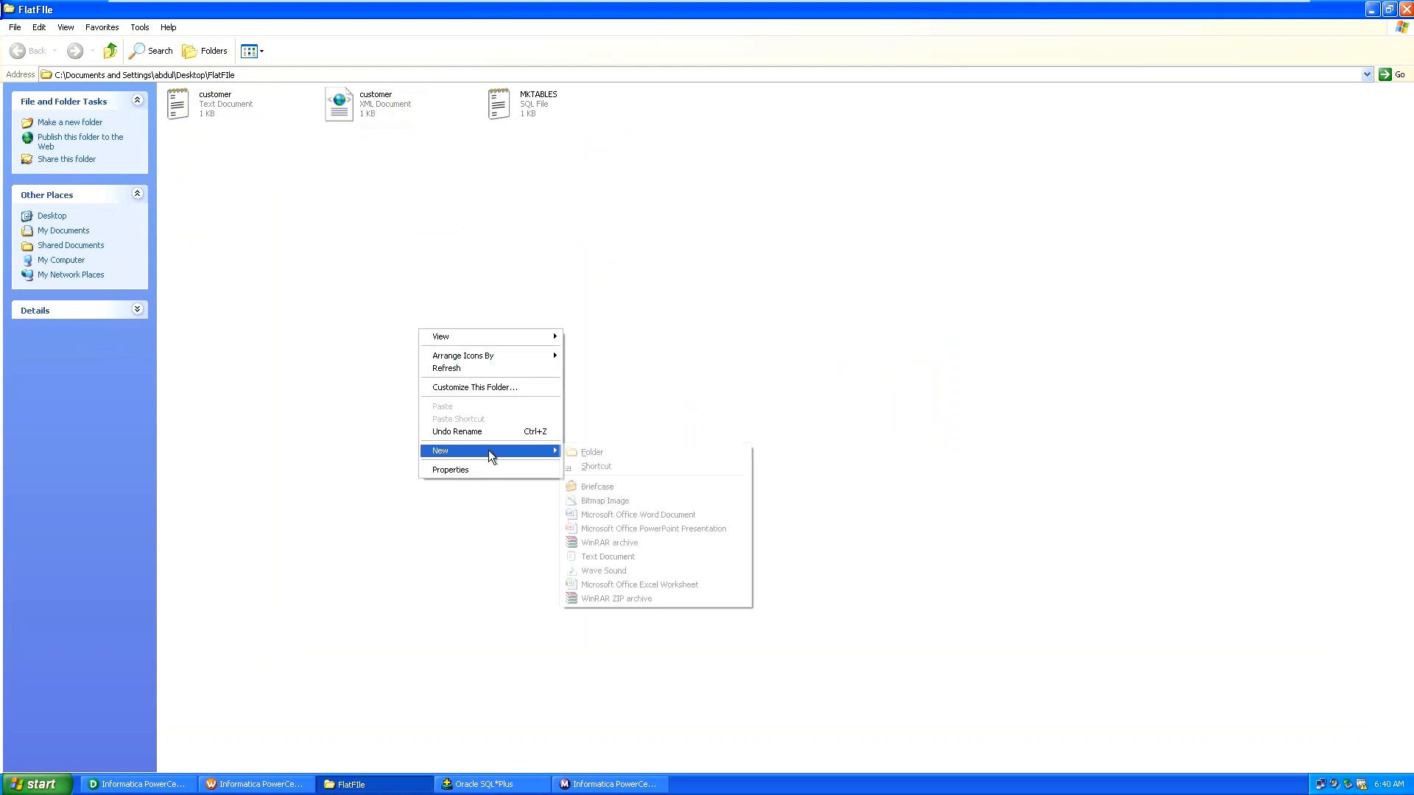
click(602, 456)
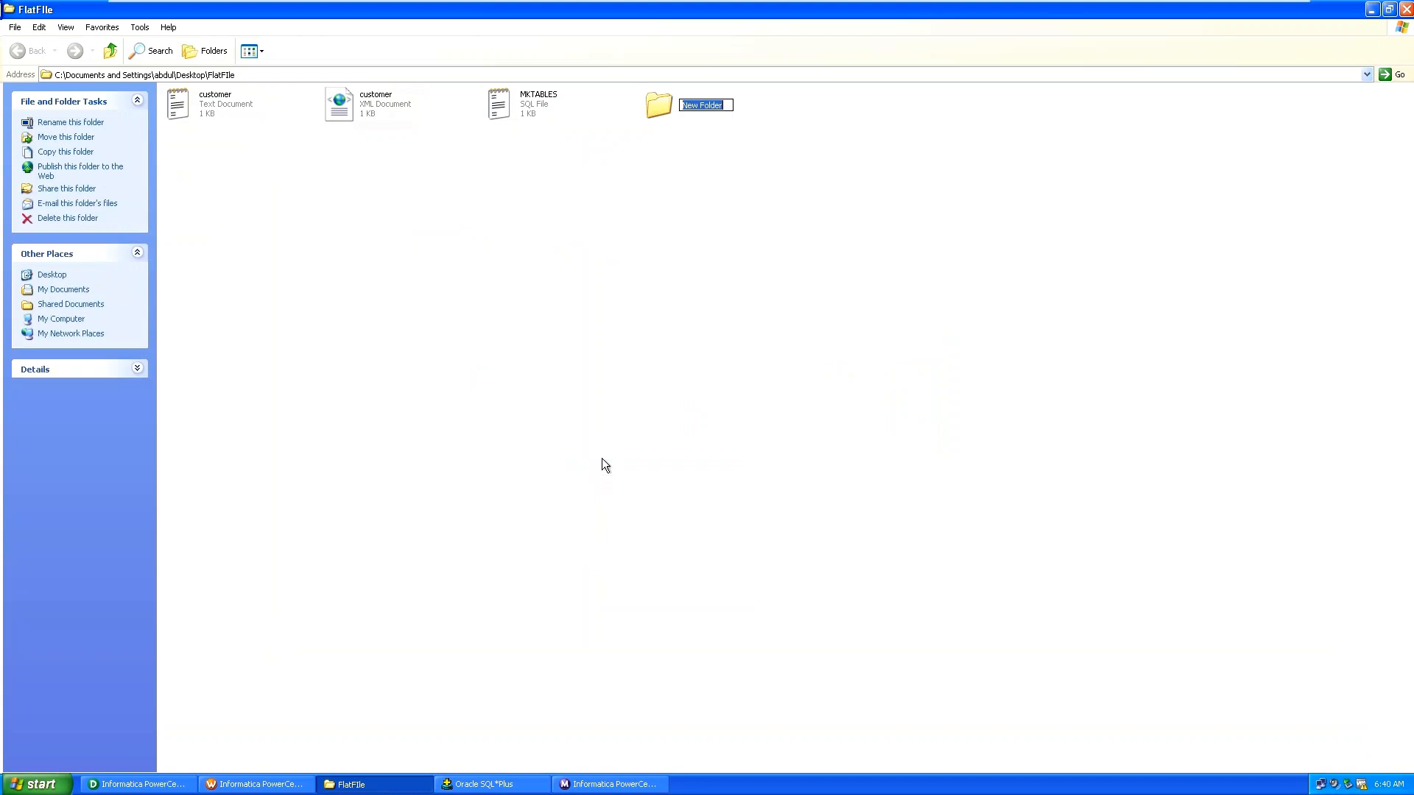
text(success)
key(Return)
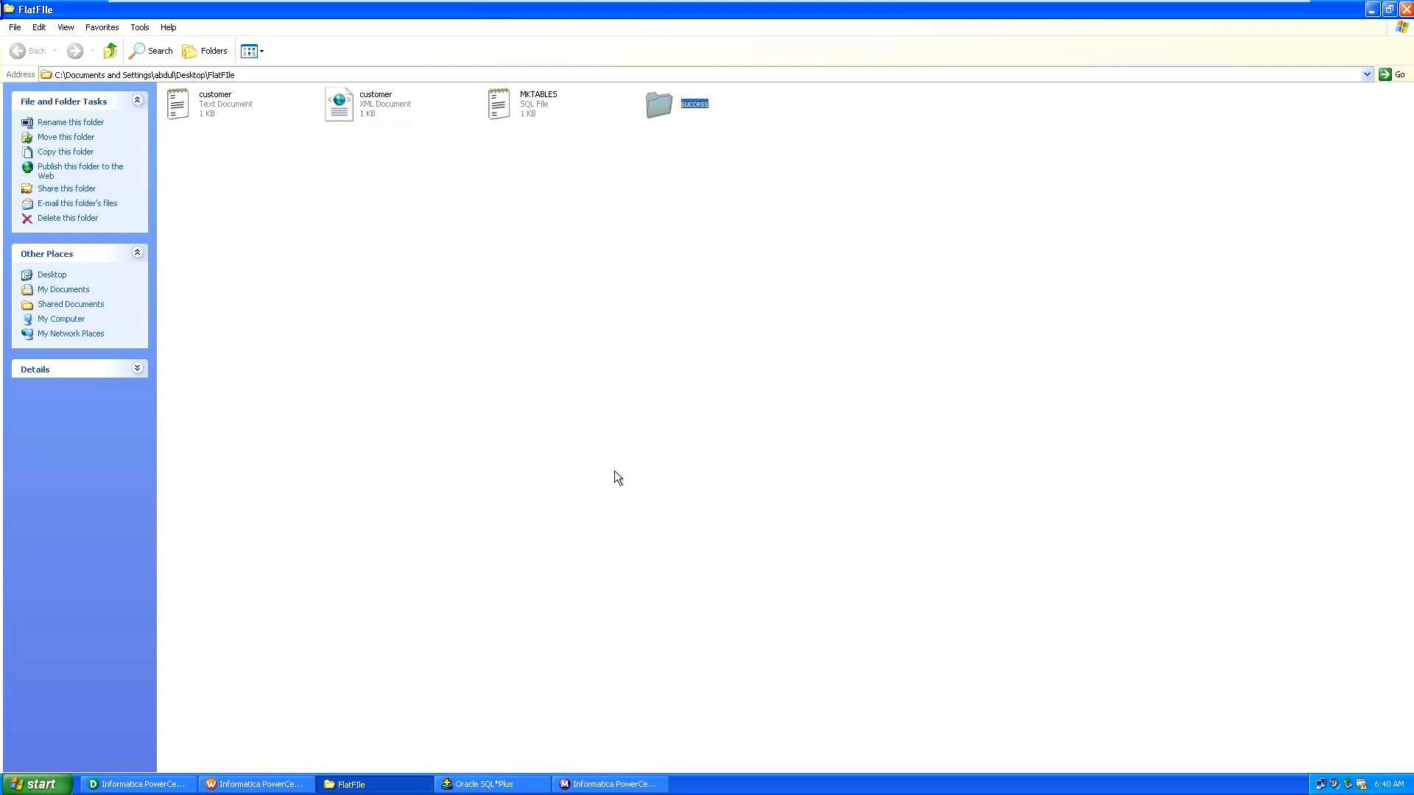
Create a second folder named failed alongside success.
right_click(614, 477)
mouse_move(669, 595)
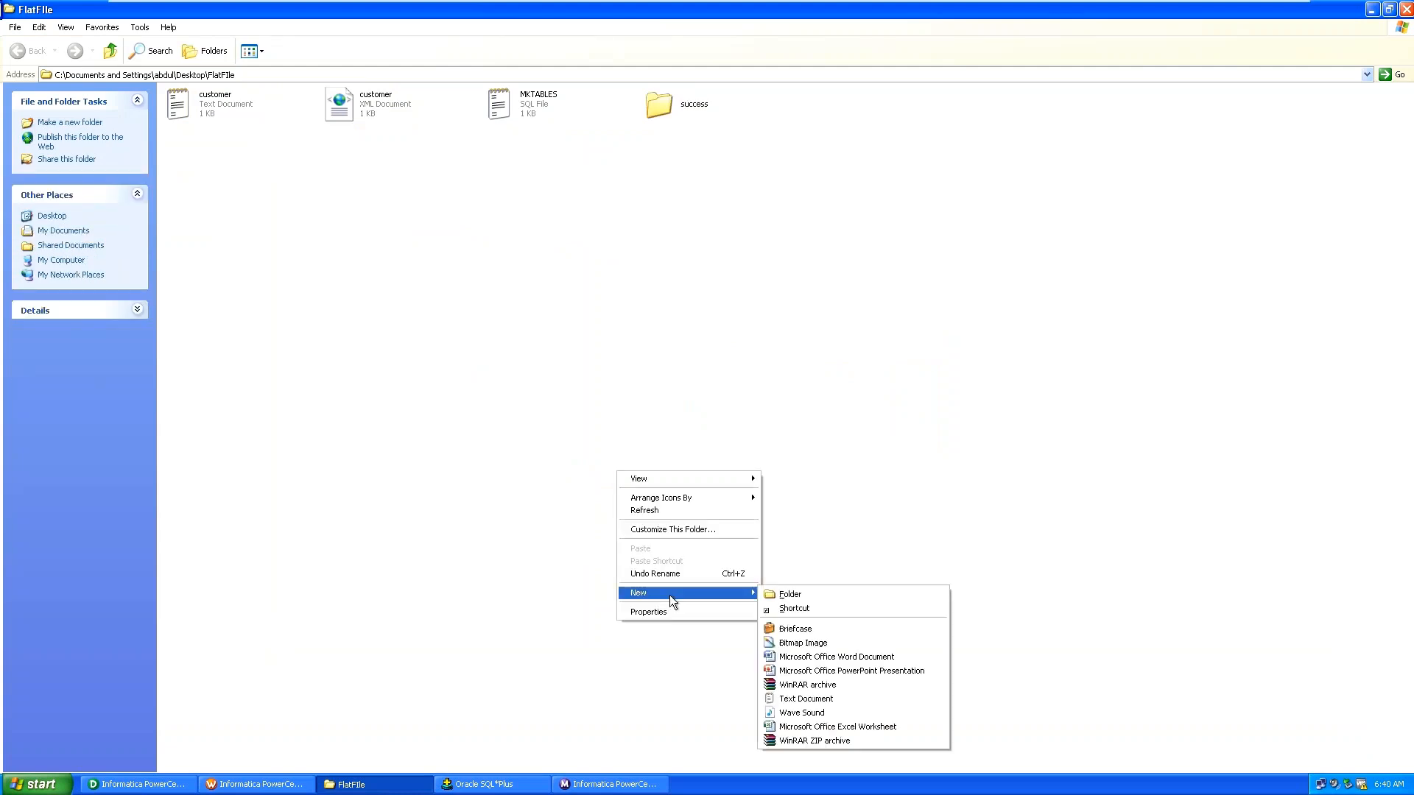
click(771, 594)
text(fail)
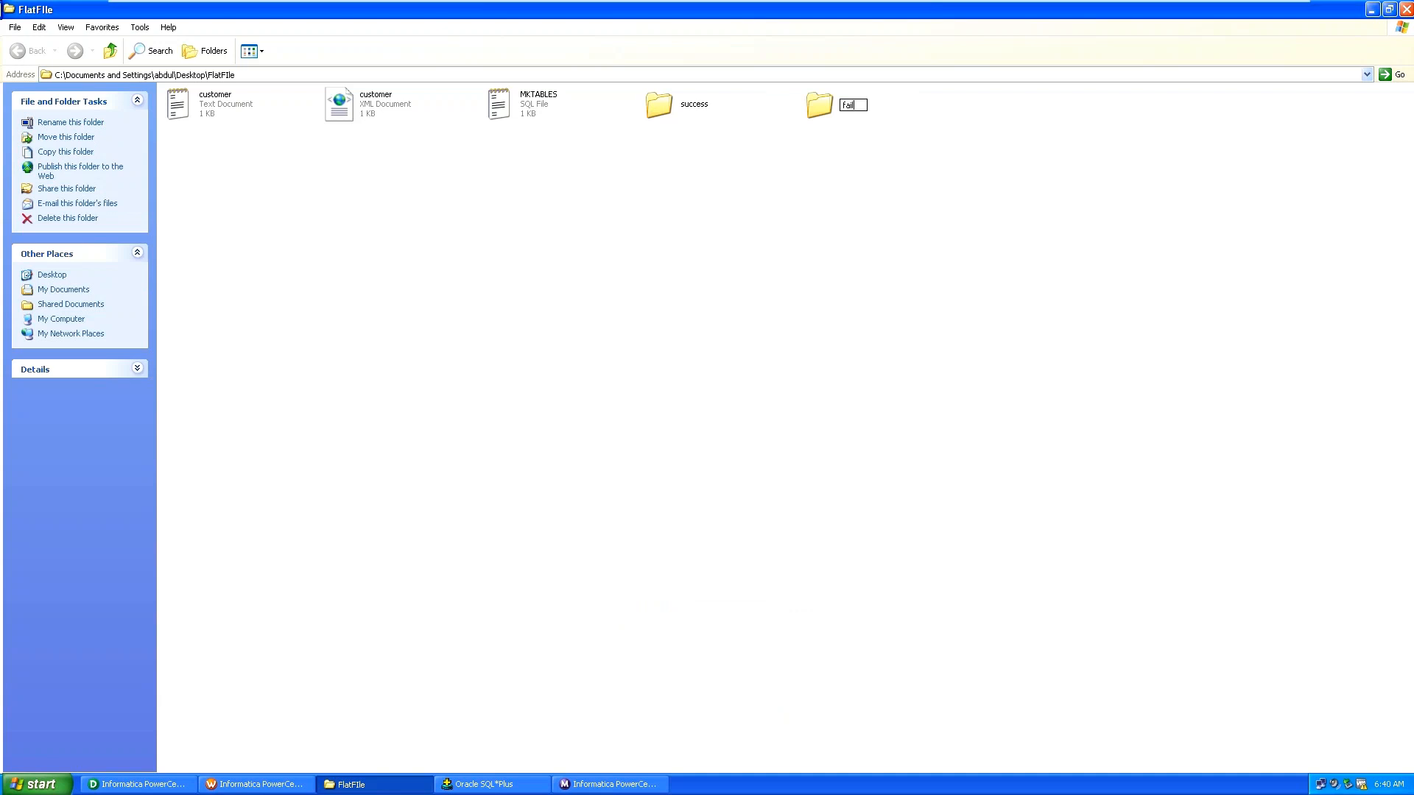
text(ed fold)
key(BackSpace)
key(BackSpace)
key(BackSpace)
key(BackSpace)
key(BackSpace)
key(Return)
click(727, 542)
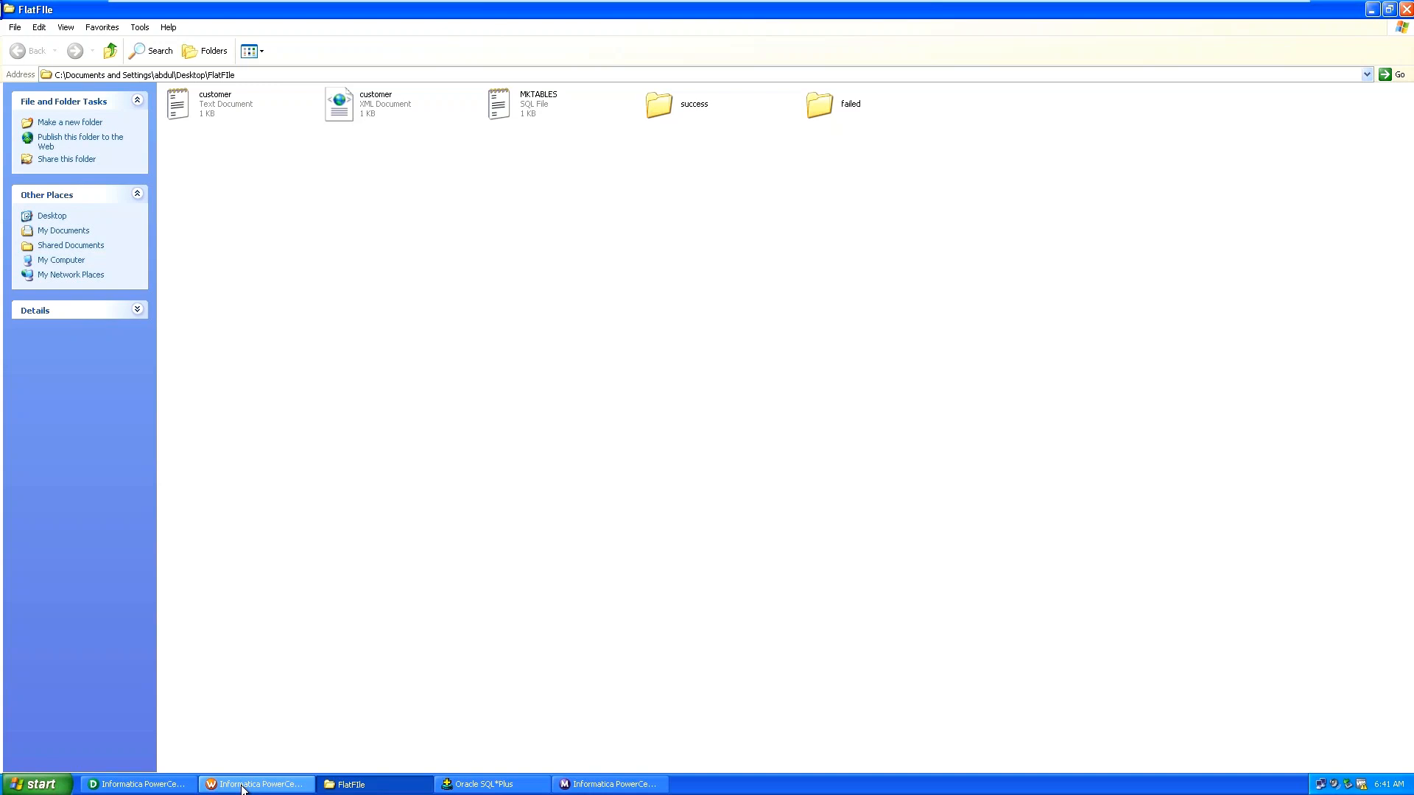
Create the Command task c_task and place it in the middle of the workflow canvas.
click(242, 787)
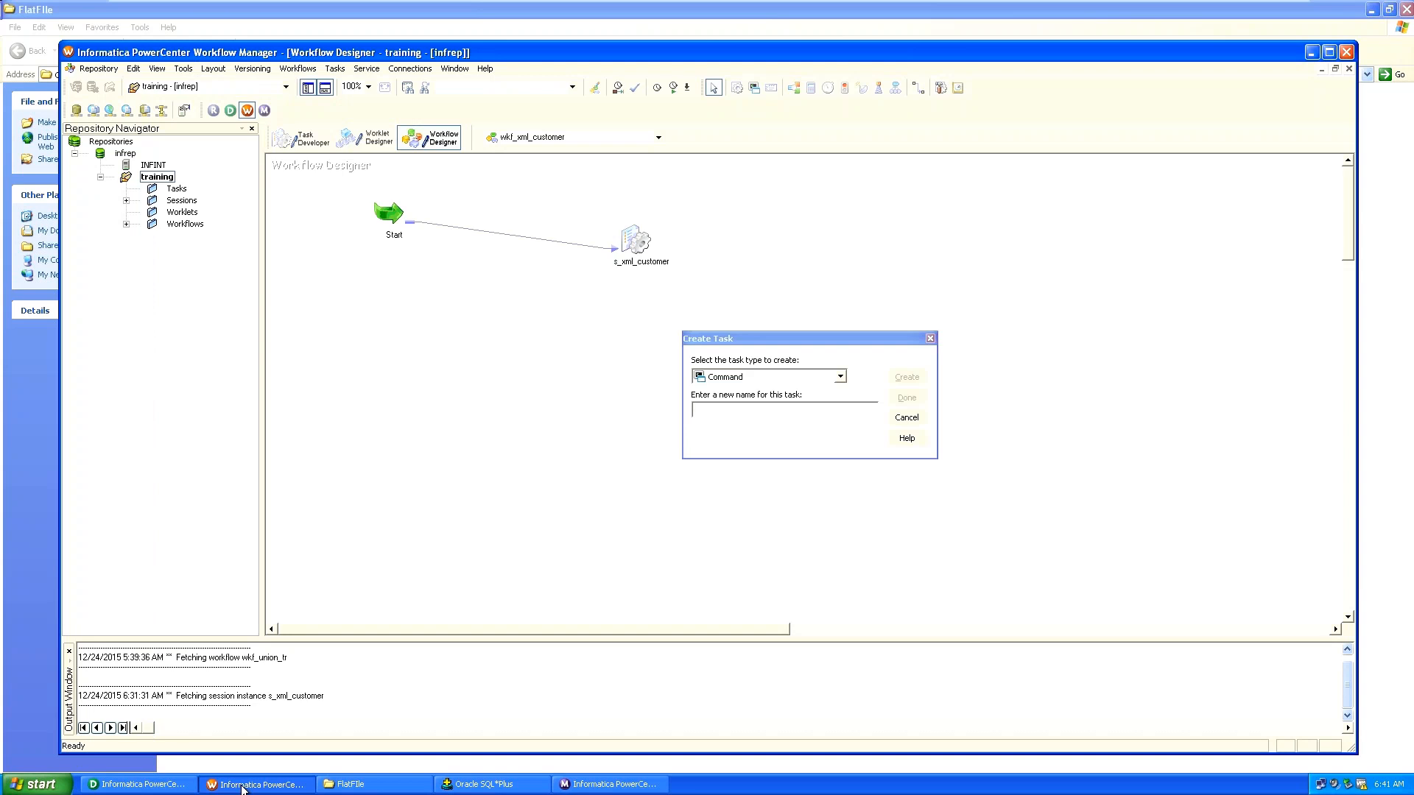
click(749, 406)
text(c)
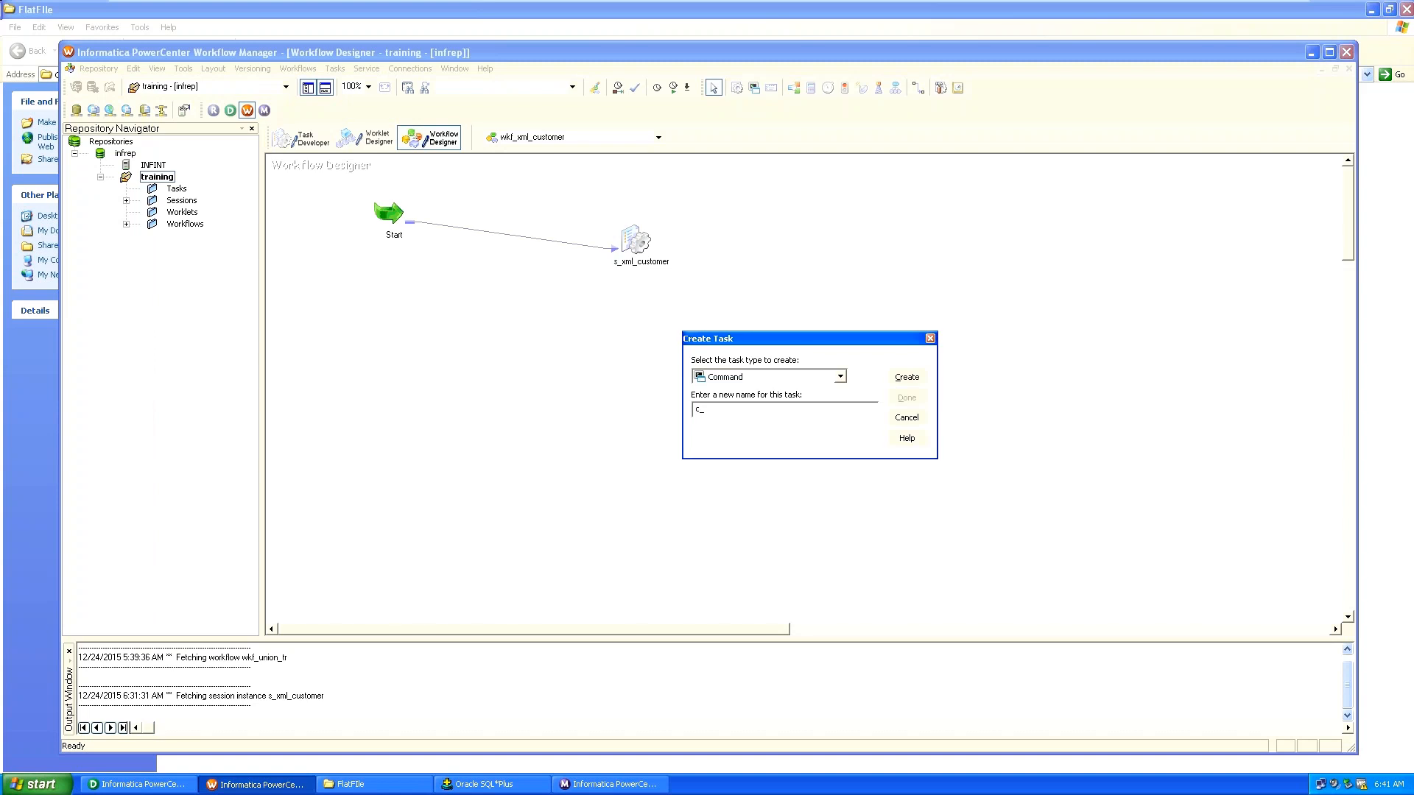
text(_xml)
key(BackSpace)
key(BackSpace)
key(BackSpace)
text(task)
click(906, 377)
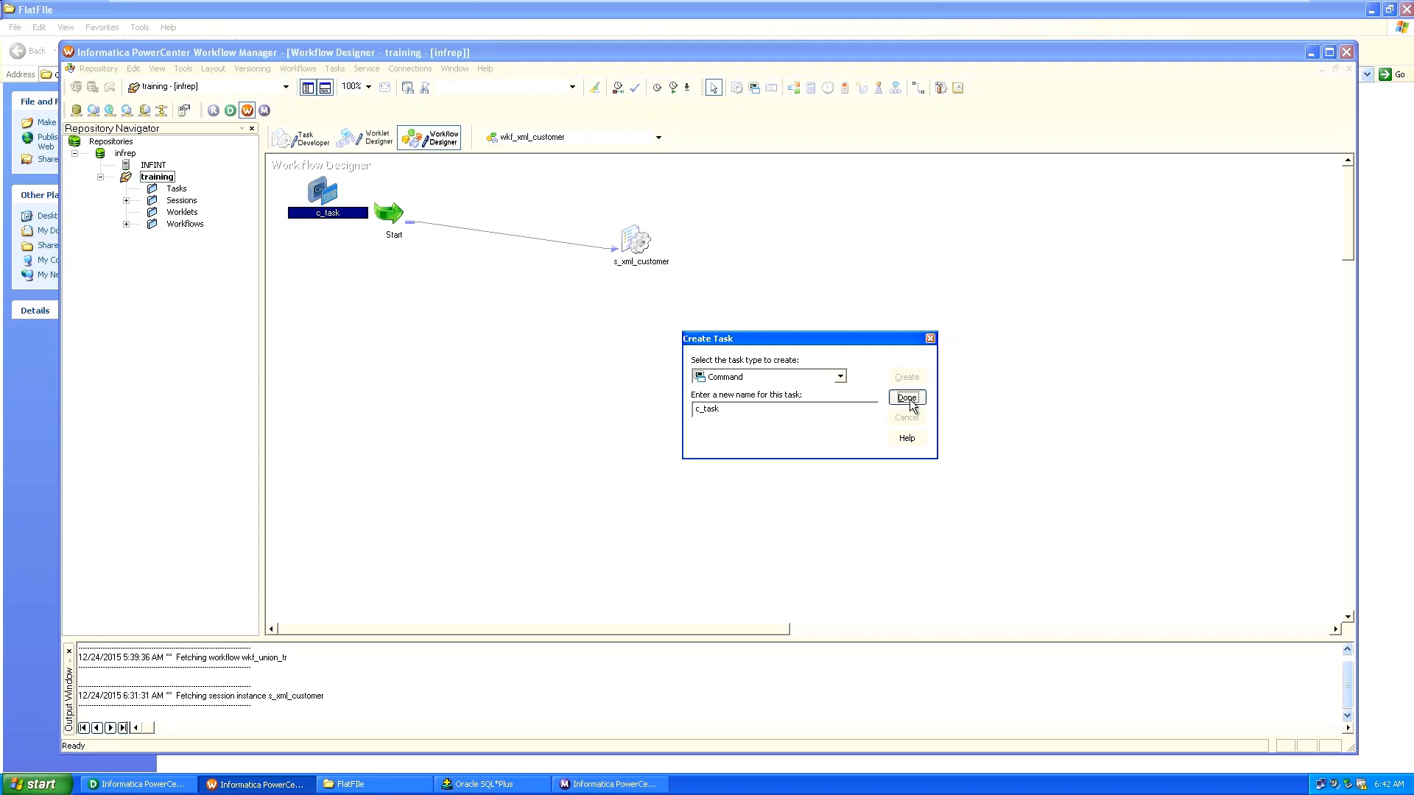
click(907, 398)
drag(322, 193, 701, 392)
click(601, 379)
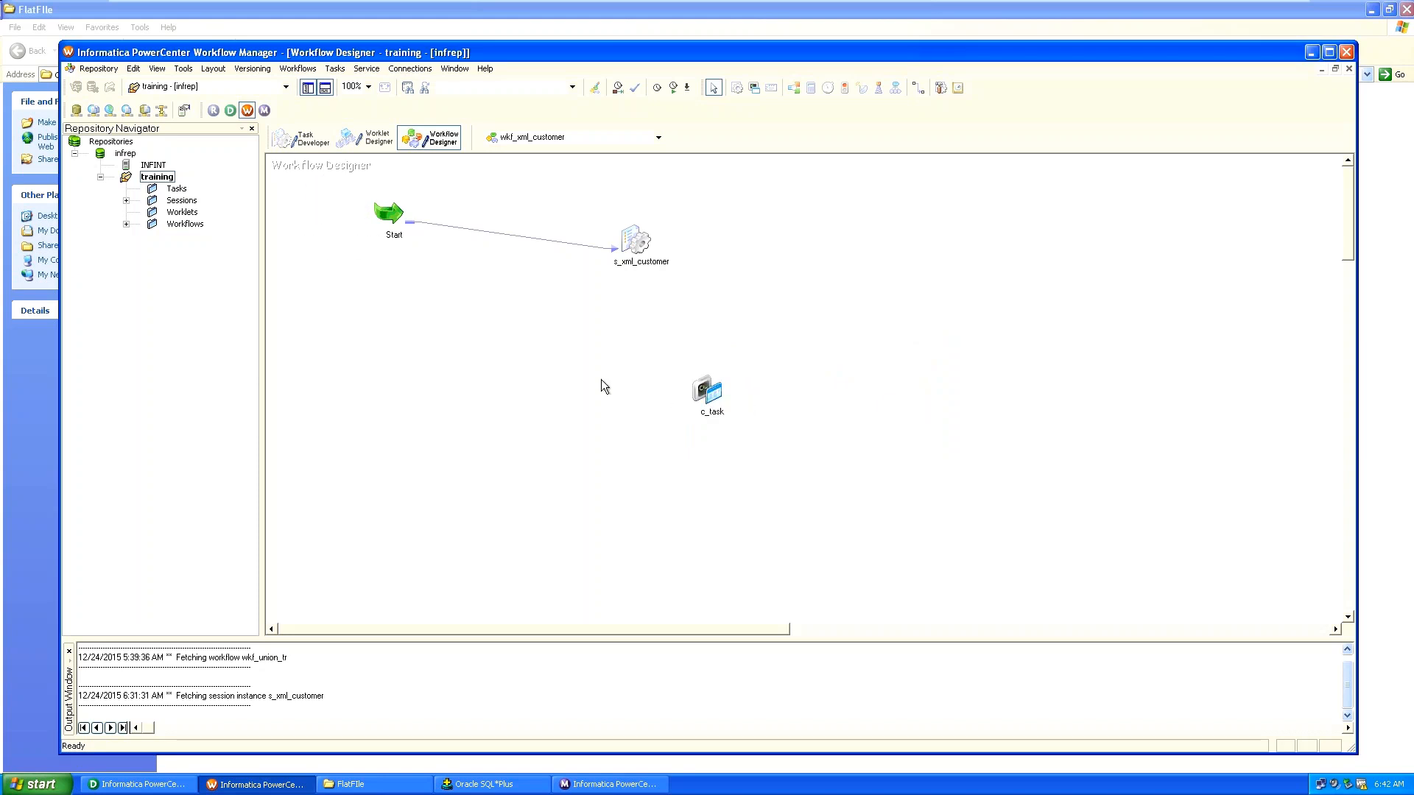
Save the workflow, move c_task right of s_xml_customer, and link s_xml_customer to c_task.
key(ctrl+s)
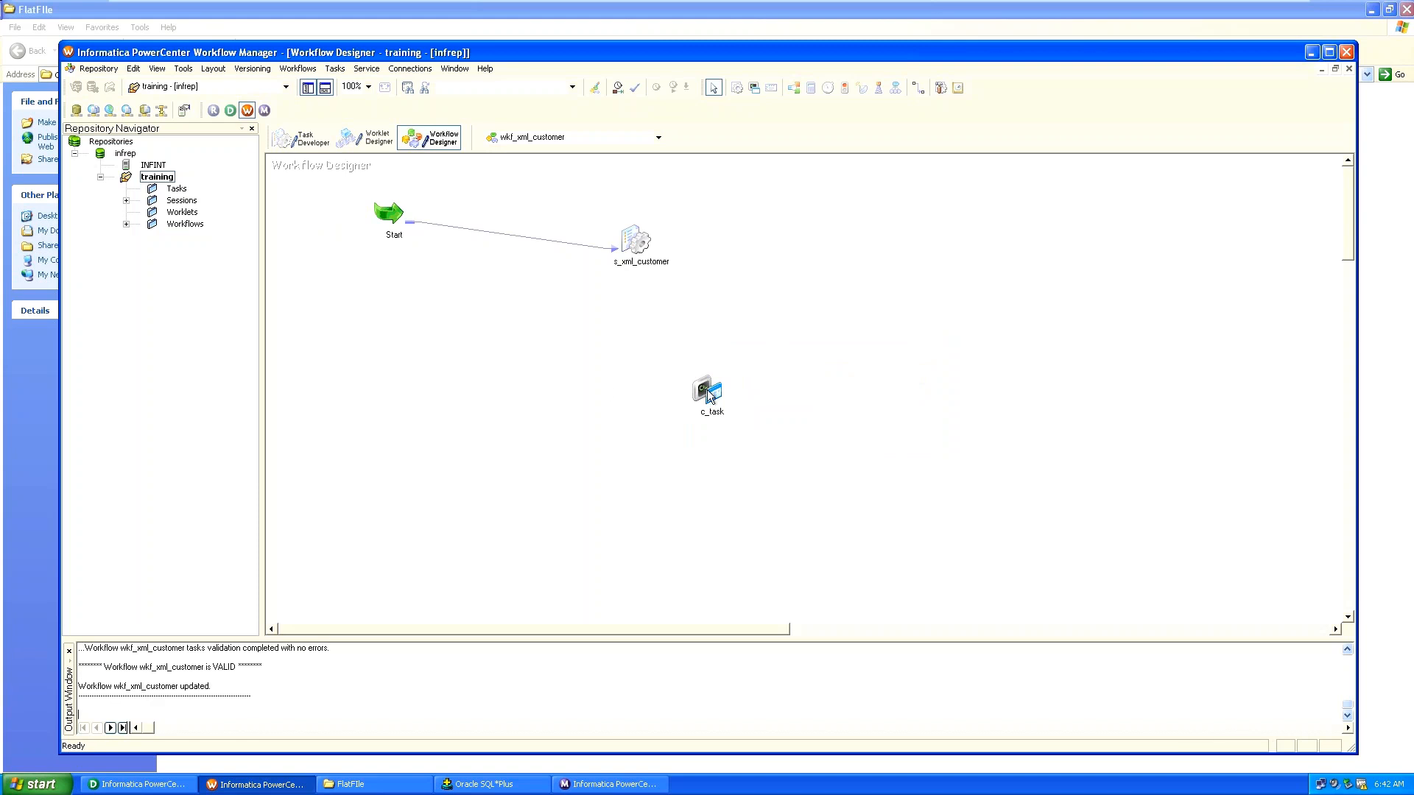
drag(696, 373, 845, 218)
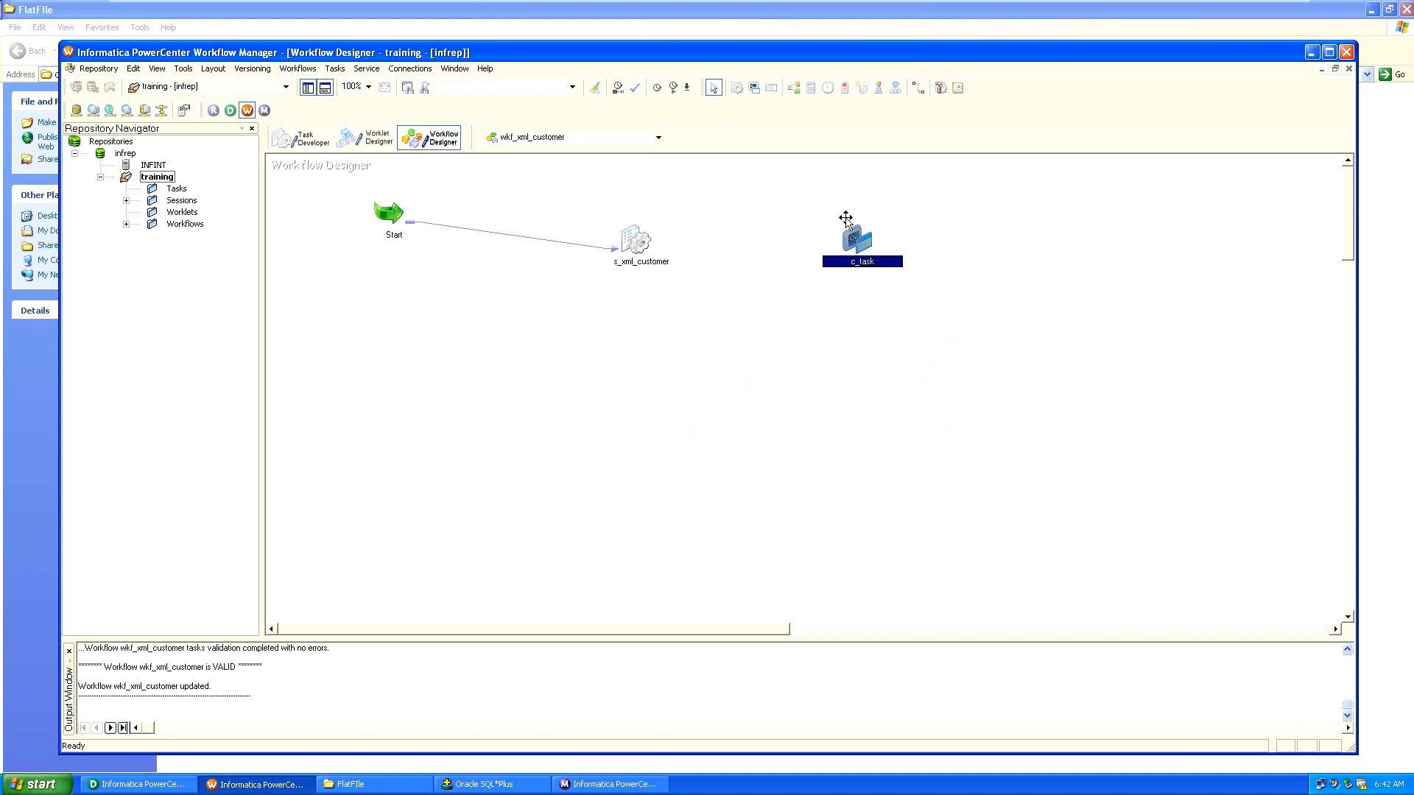
click(917, 88)
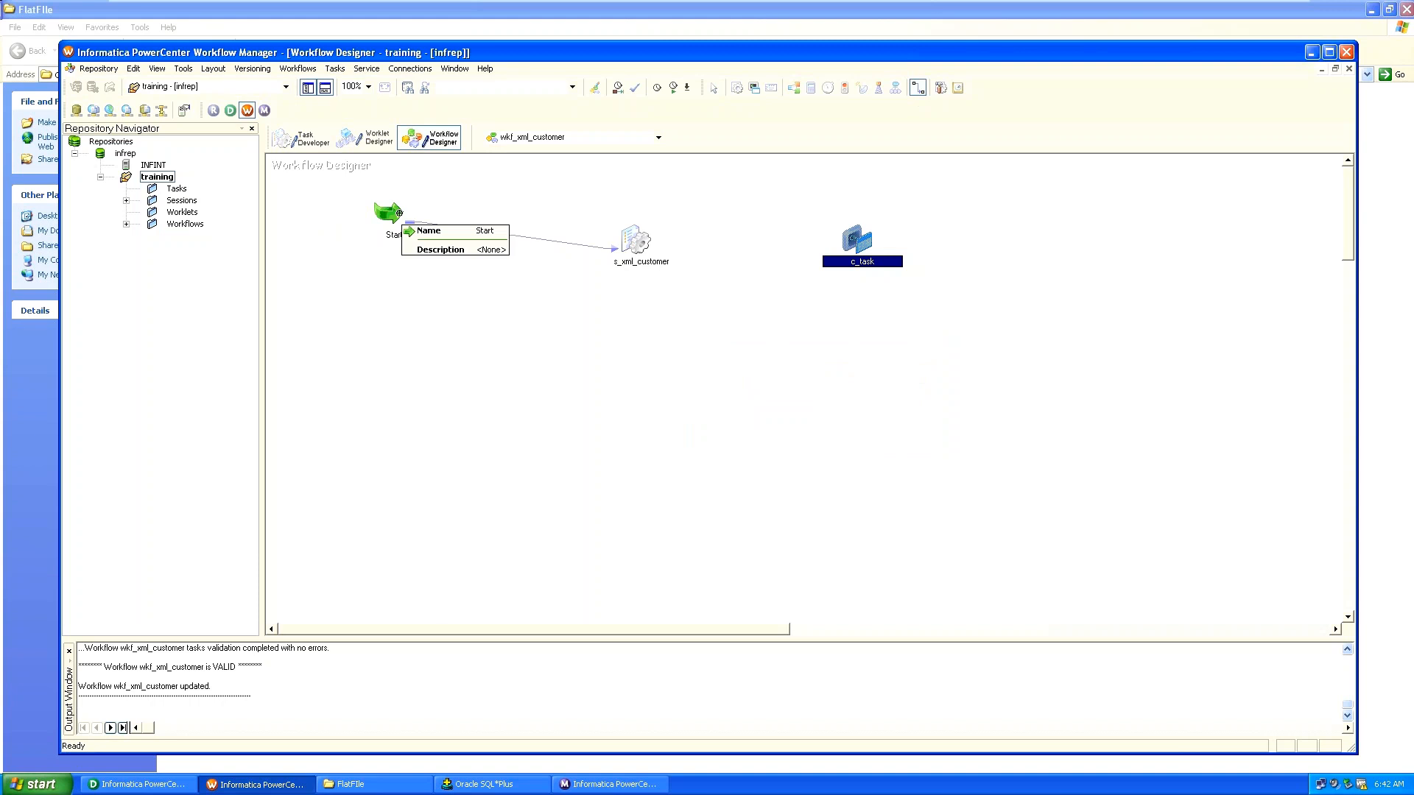
drag(640, 242, 840, 243)
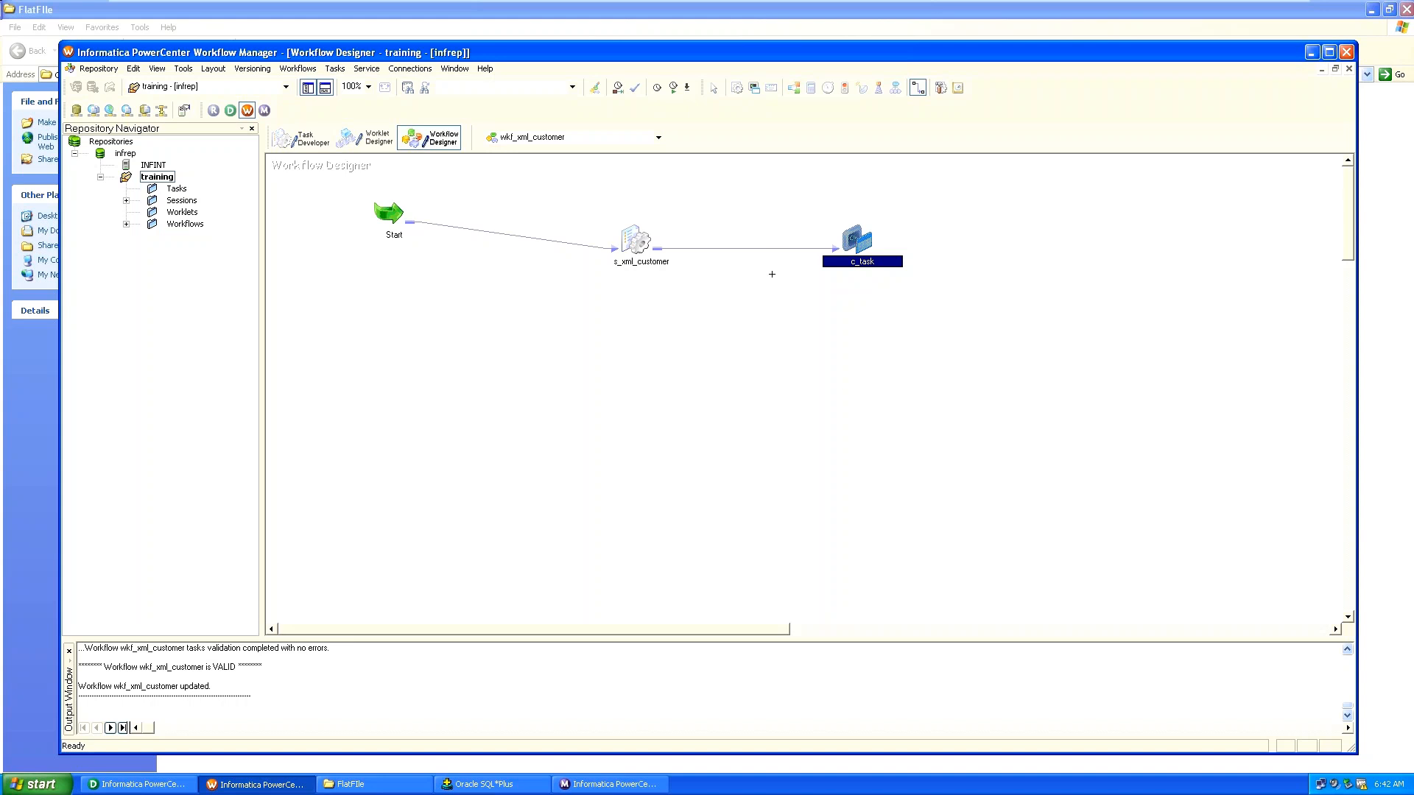
Give the link the condition $s_xml_customer.Status=succeeded, validate it, and apply it.
double_click(783, 248)
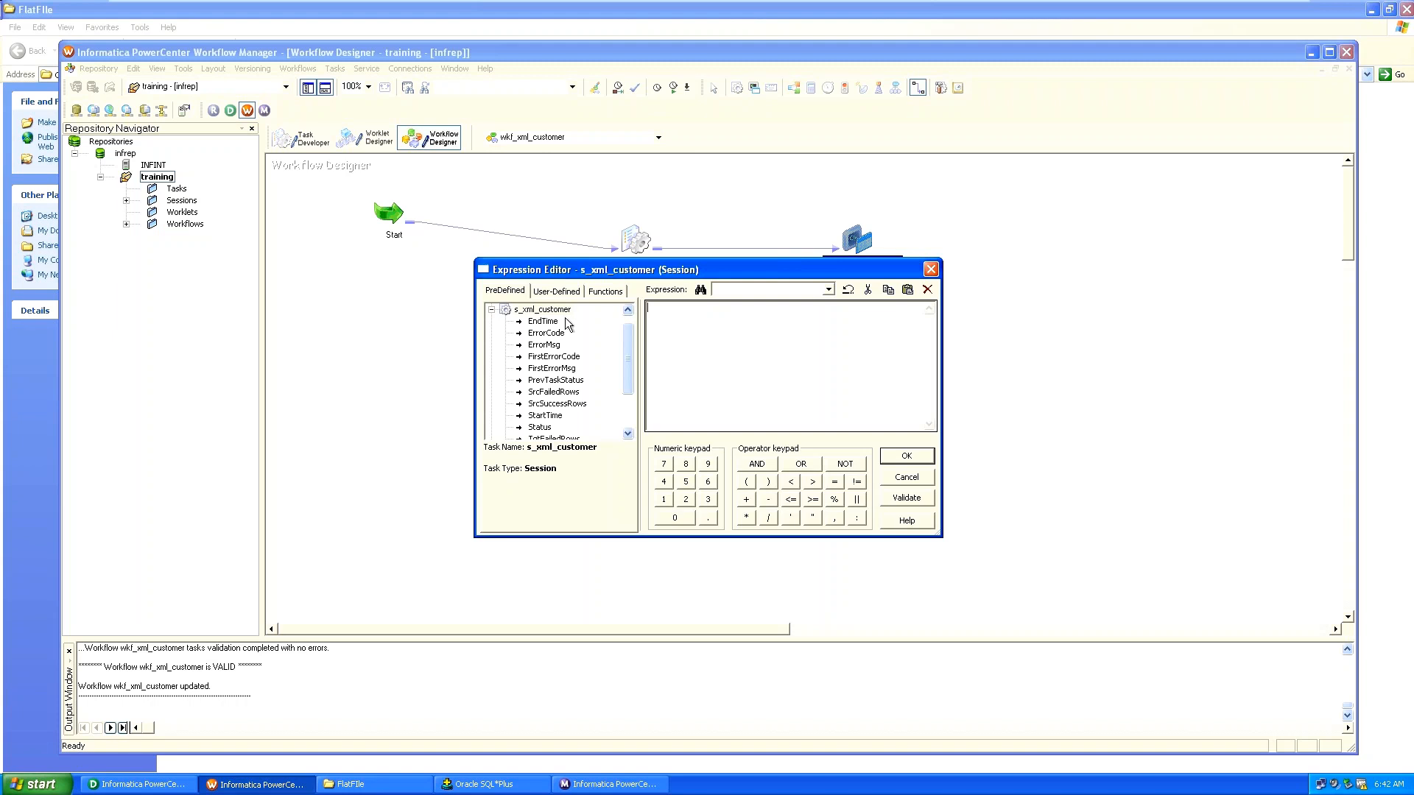
click(540, 428)
double_click(543, 430)
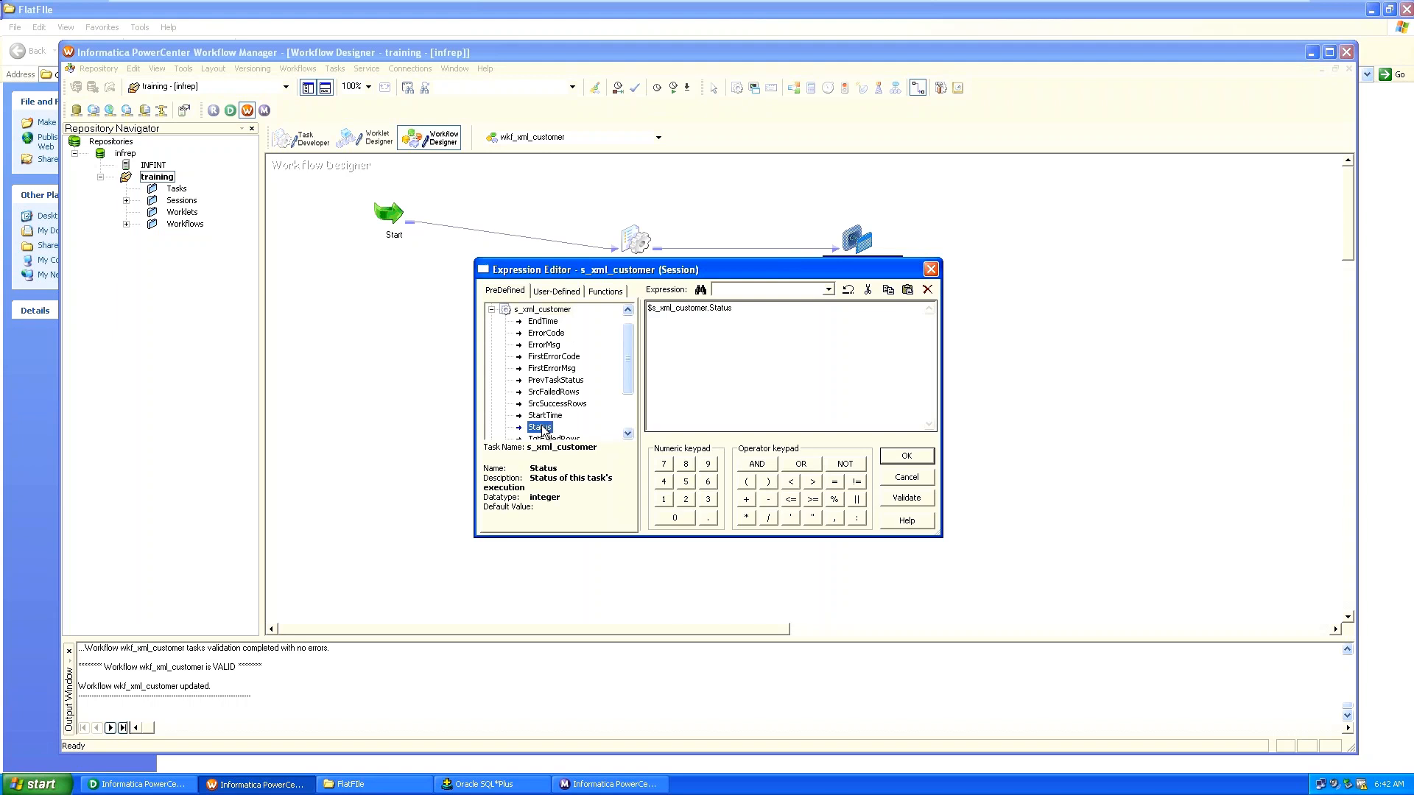
click(754, 304)
text(=succeeded)
click(929, 498)
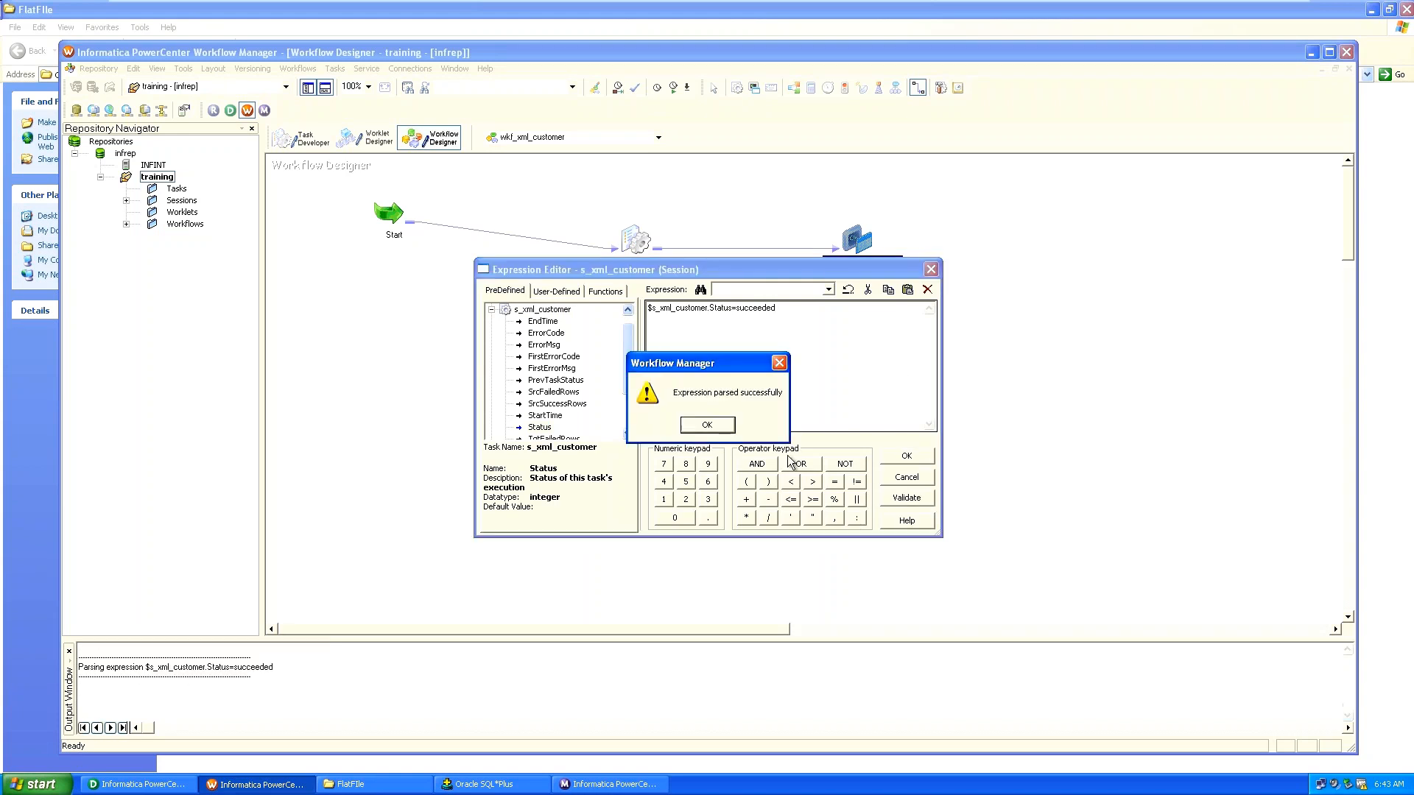
key(Return)
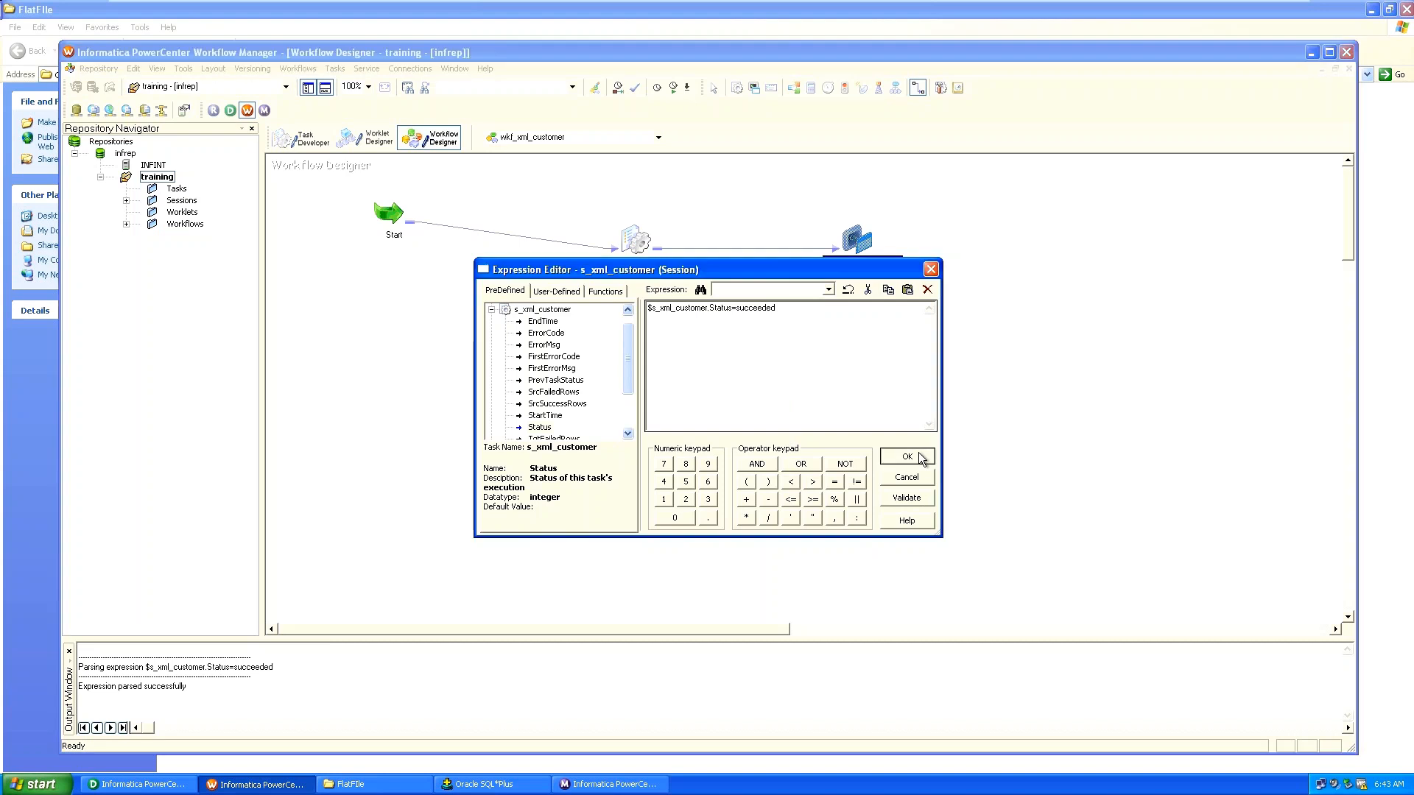
click(919, 454)
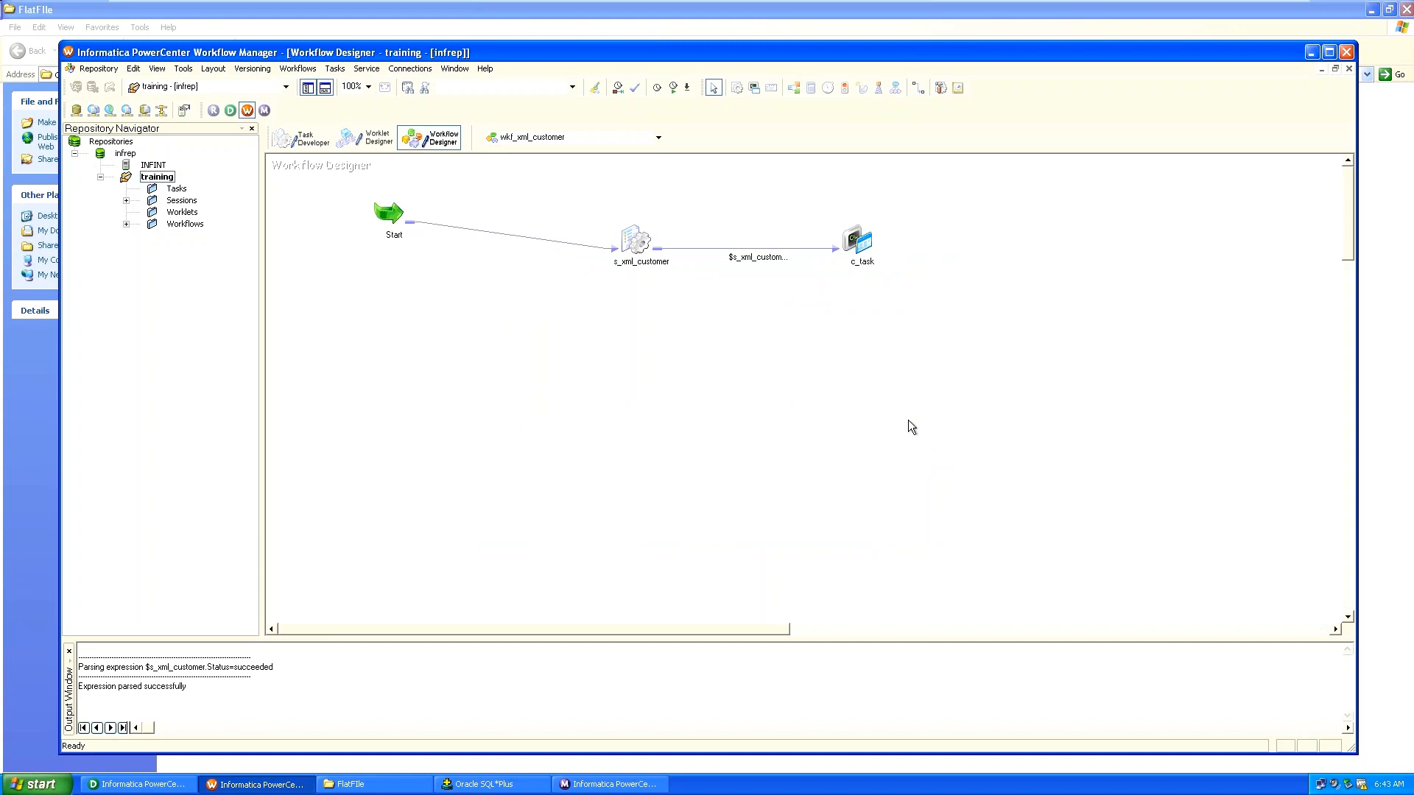
Add Command1 to c_task's commands and open its command editor.
click(859, 247)
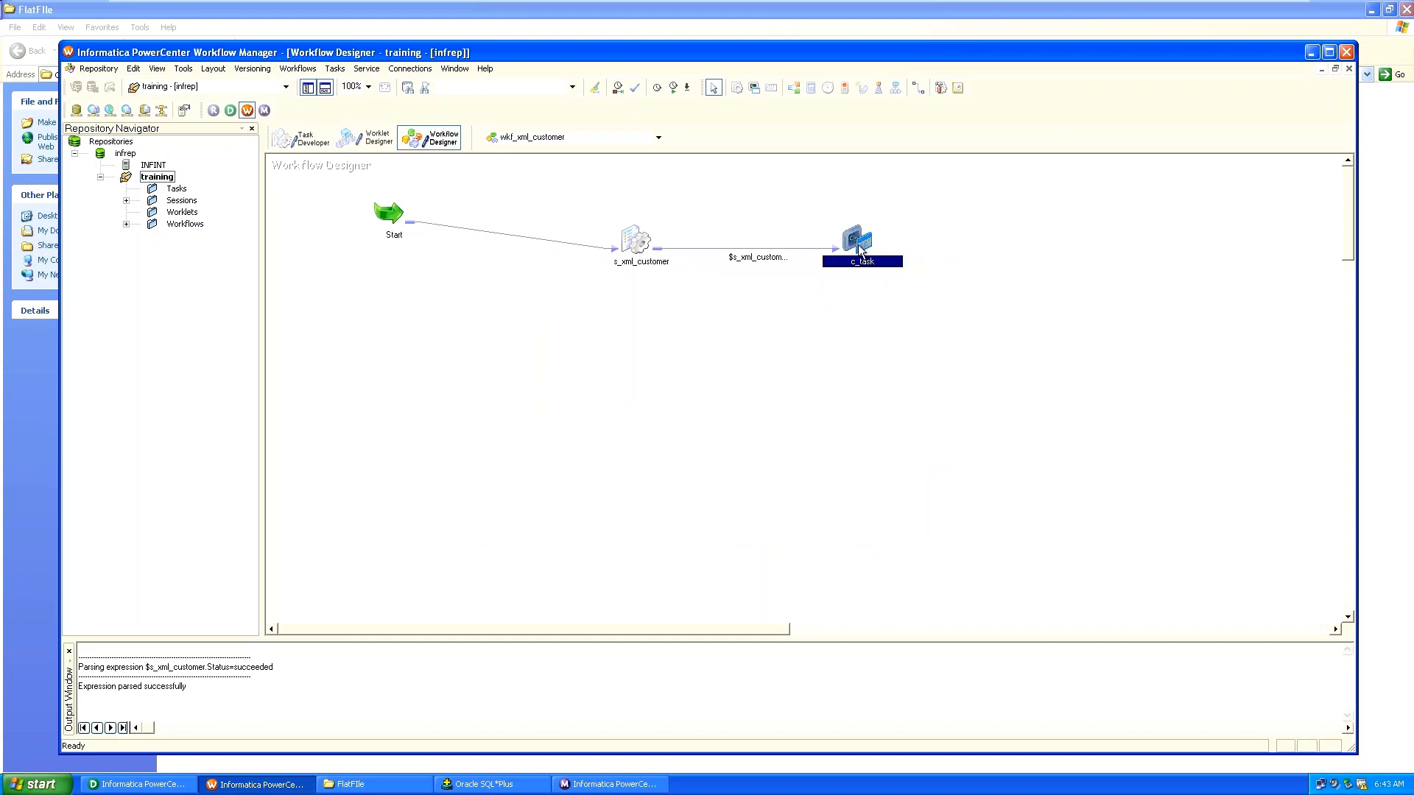
double_click(860, 249)
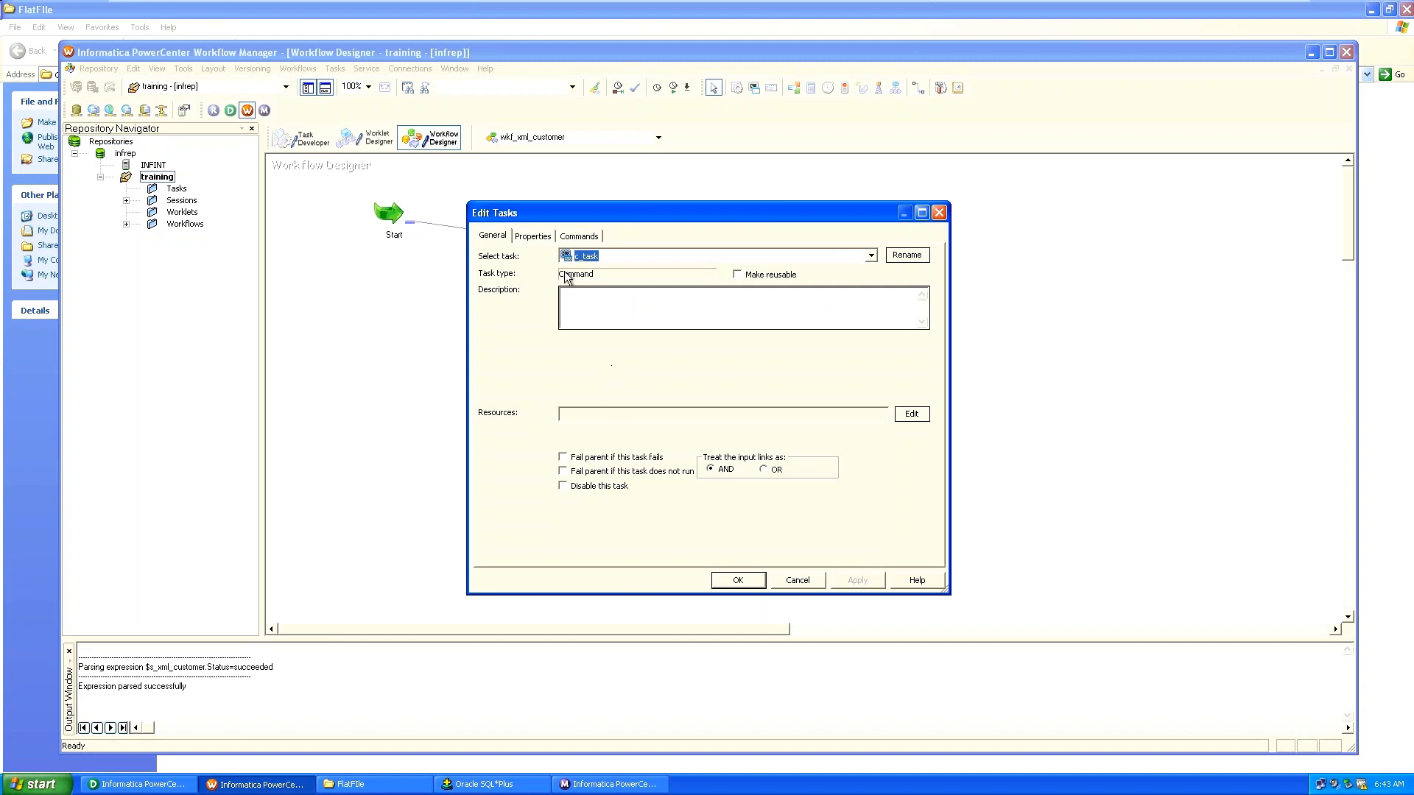
click(576, 237)
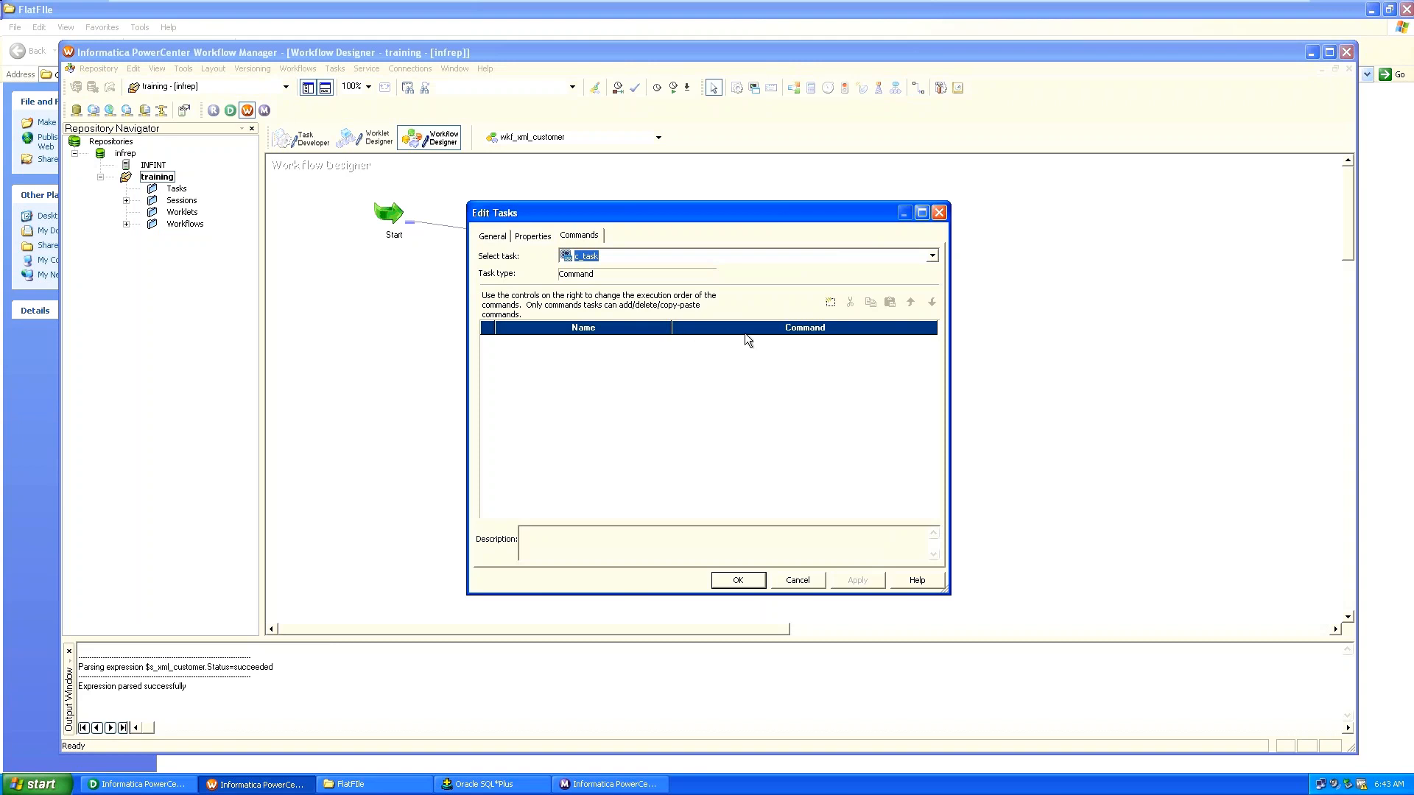
click(830, 303)
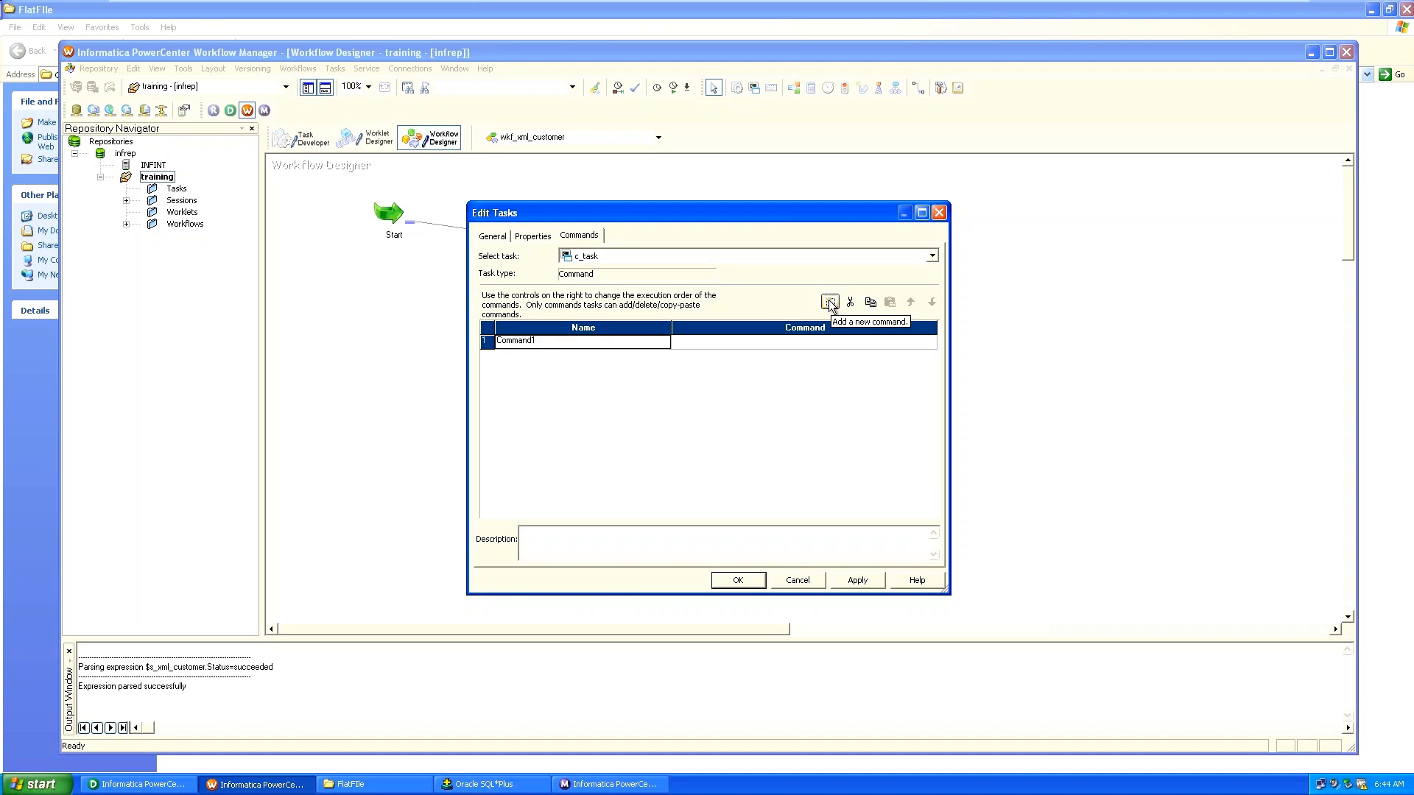
click(737, 342)
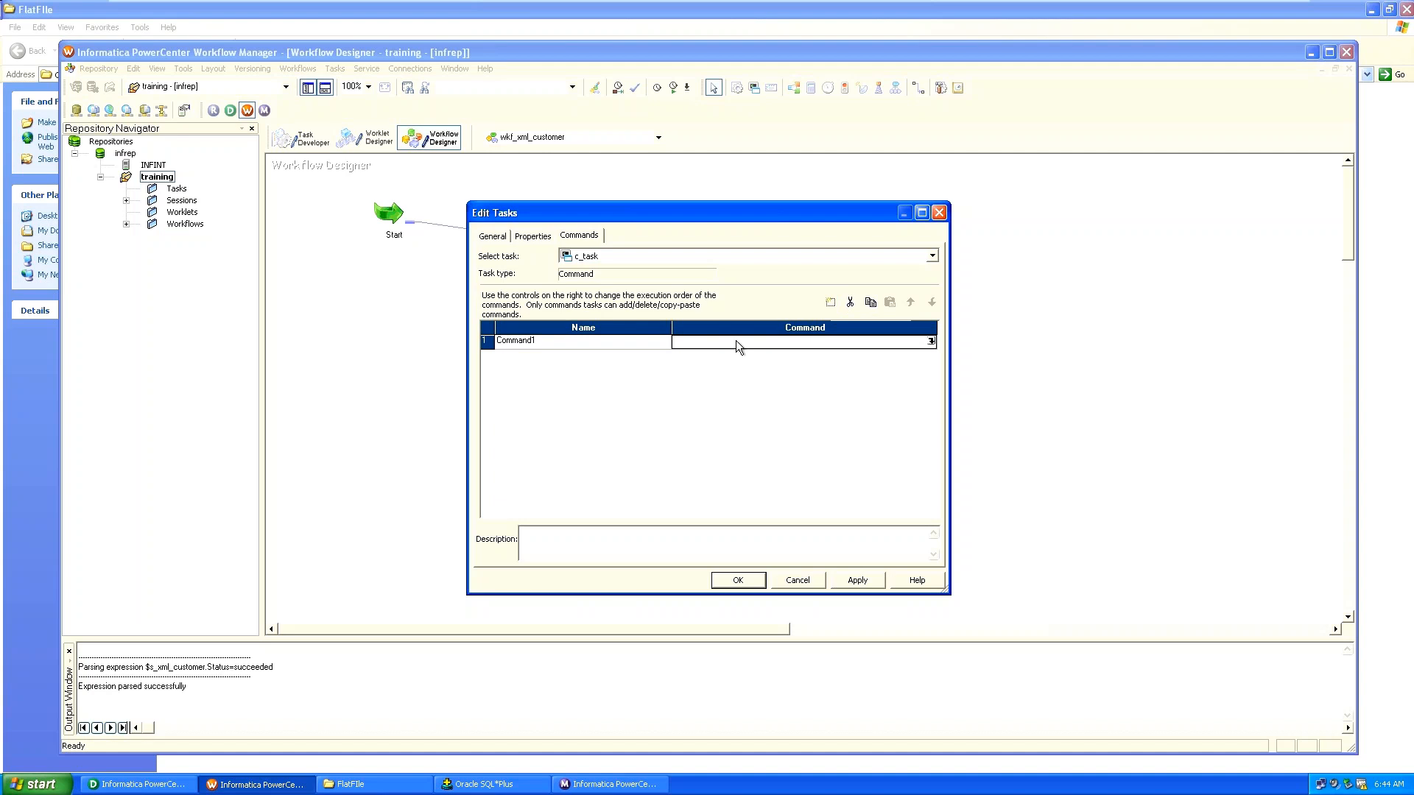
click(929, 341)
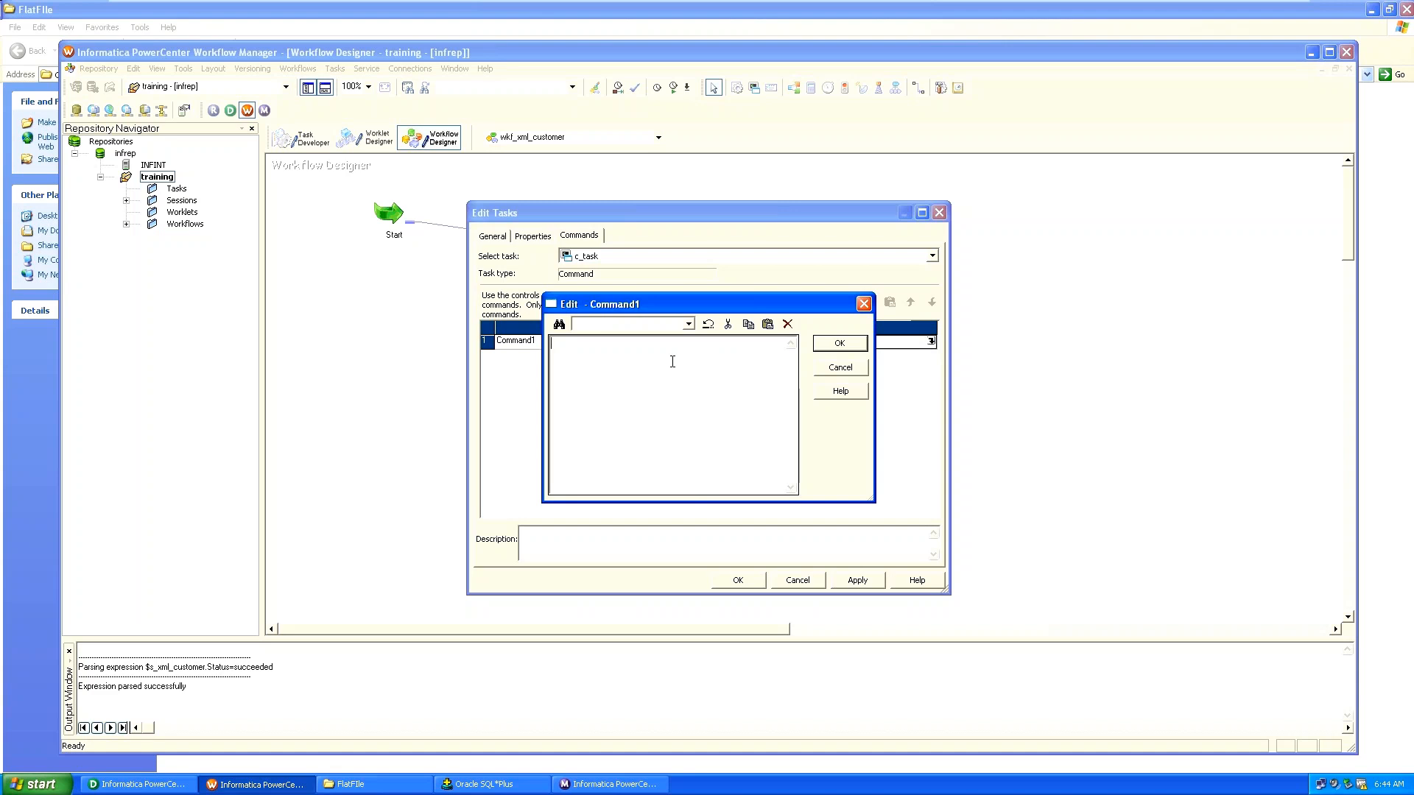
click(690, 324)
click(717, 377)
Enter a COPY command with the pasted FlatFile path followed by \customer.txt.
click(707, 367)
text(copy)
key(BackSpace)
key(BackSpace)
key(BackSpace)
key(BackSpace)
text(COPY)
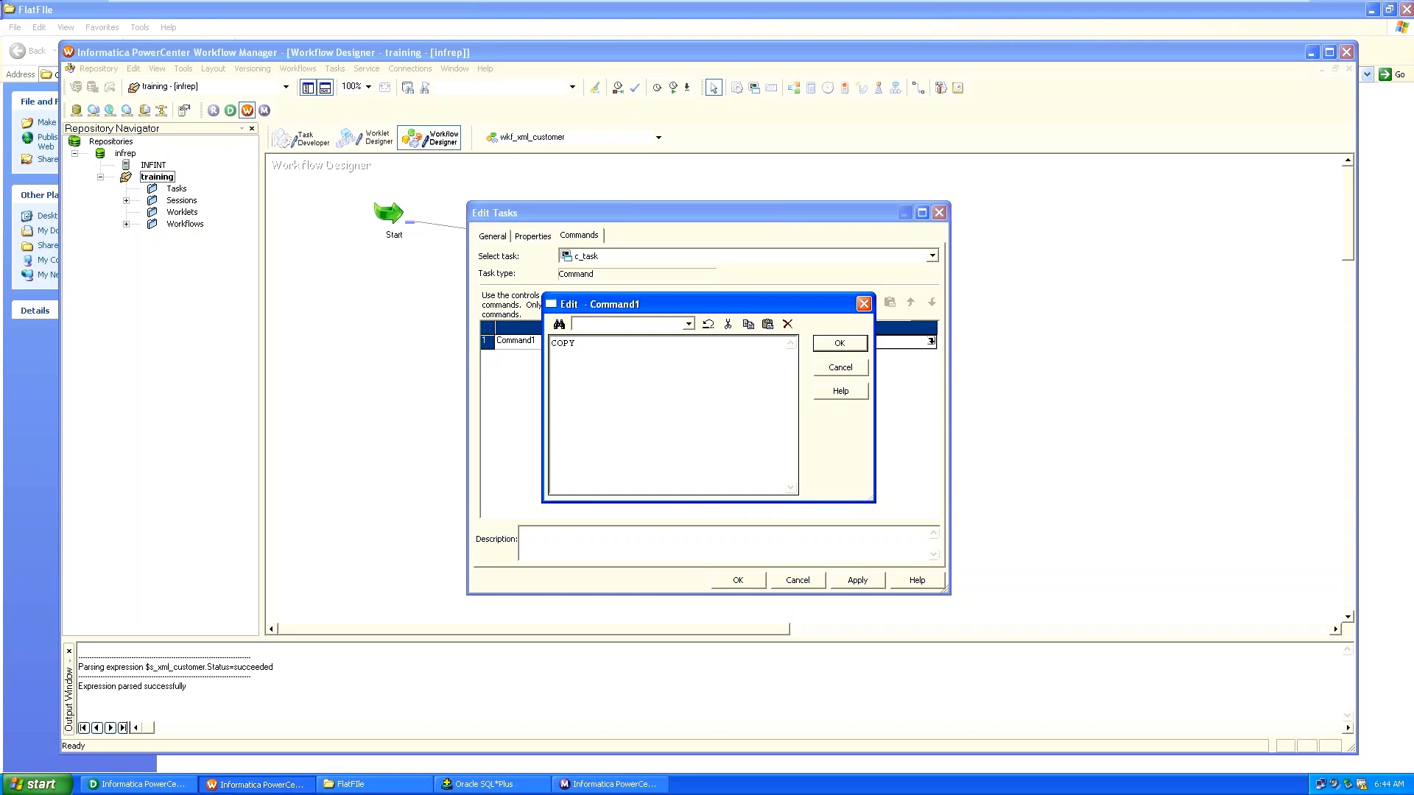
click(345, 785)
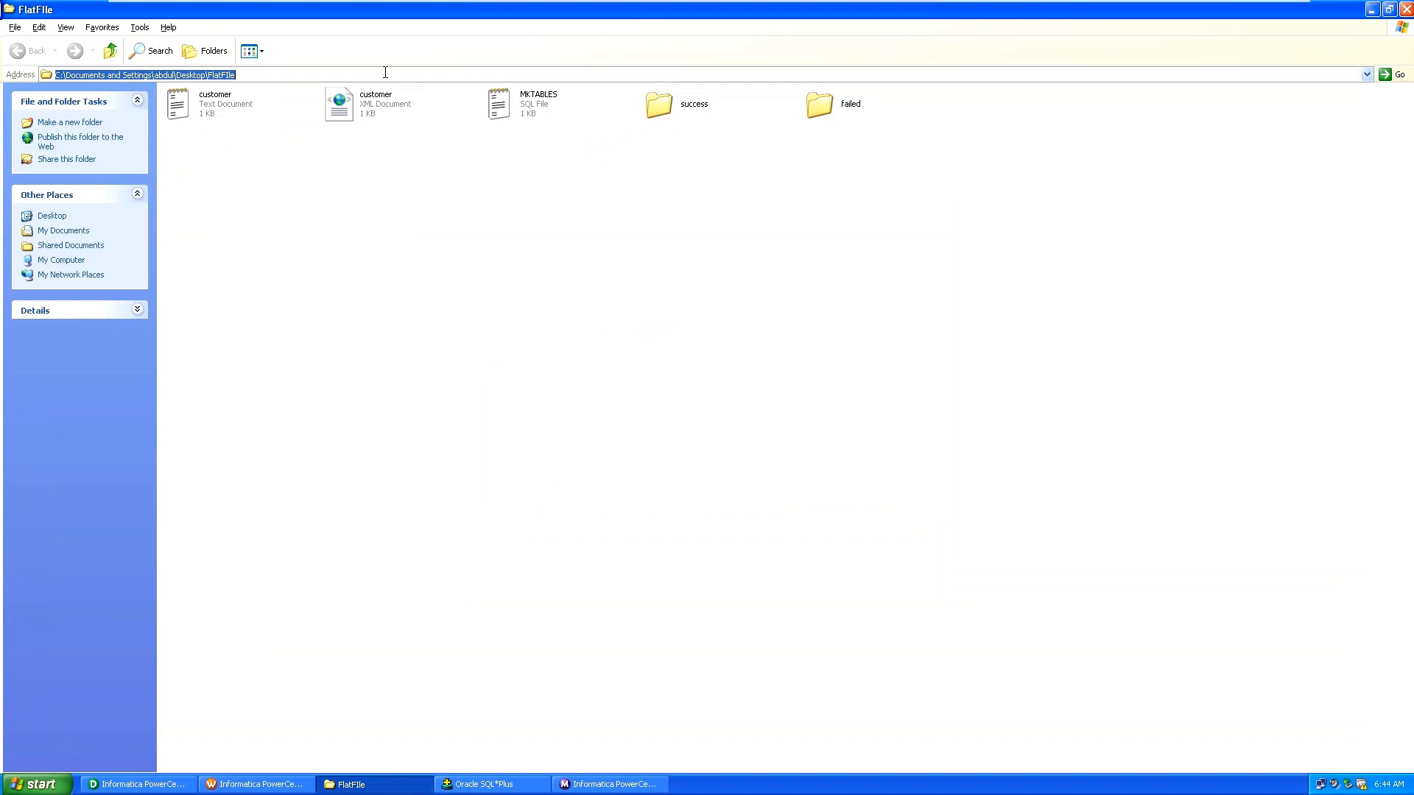
key(alt+Tab)
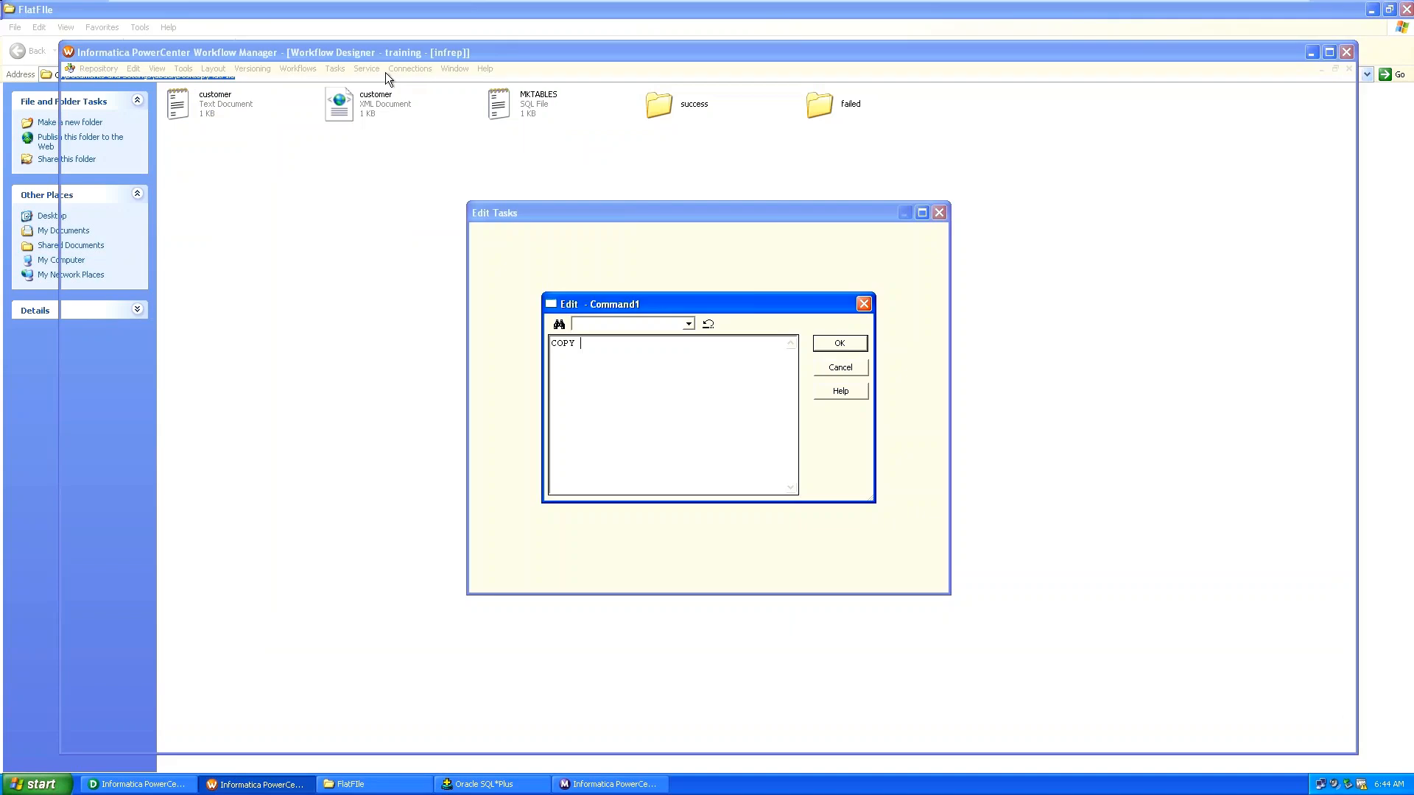
text(C:\Documents and Settings\abdul\Desktop\FlatFIle)
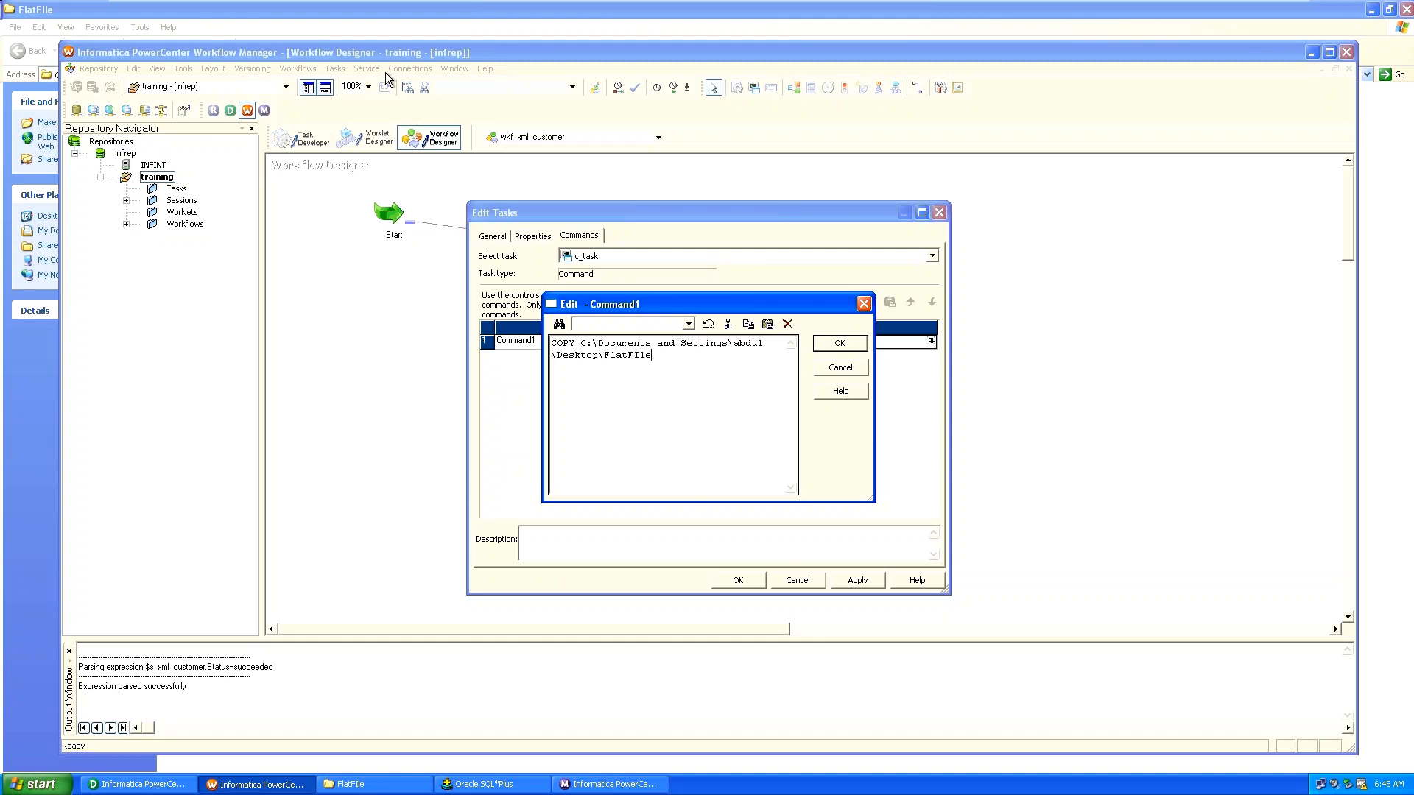
key(BackSpace)
text(\CUSTOMER.TXT)
key(BackSpace)
key(BackSpace)
key(BackSpace)
key(BackSpace)
key(BackSpace)
key(BackSpace)
key(BackSpace)
key(BackSpace)
key(BackSpace)
key(BackSpace)
key(BackSpace)
key(BackSpace)
text(customer.txt)
Open the empty success folder inside FlatFile, then return to the Command1 editor.
key(alt+Tab)
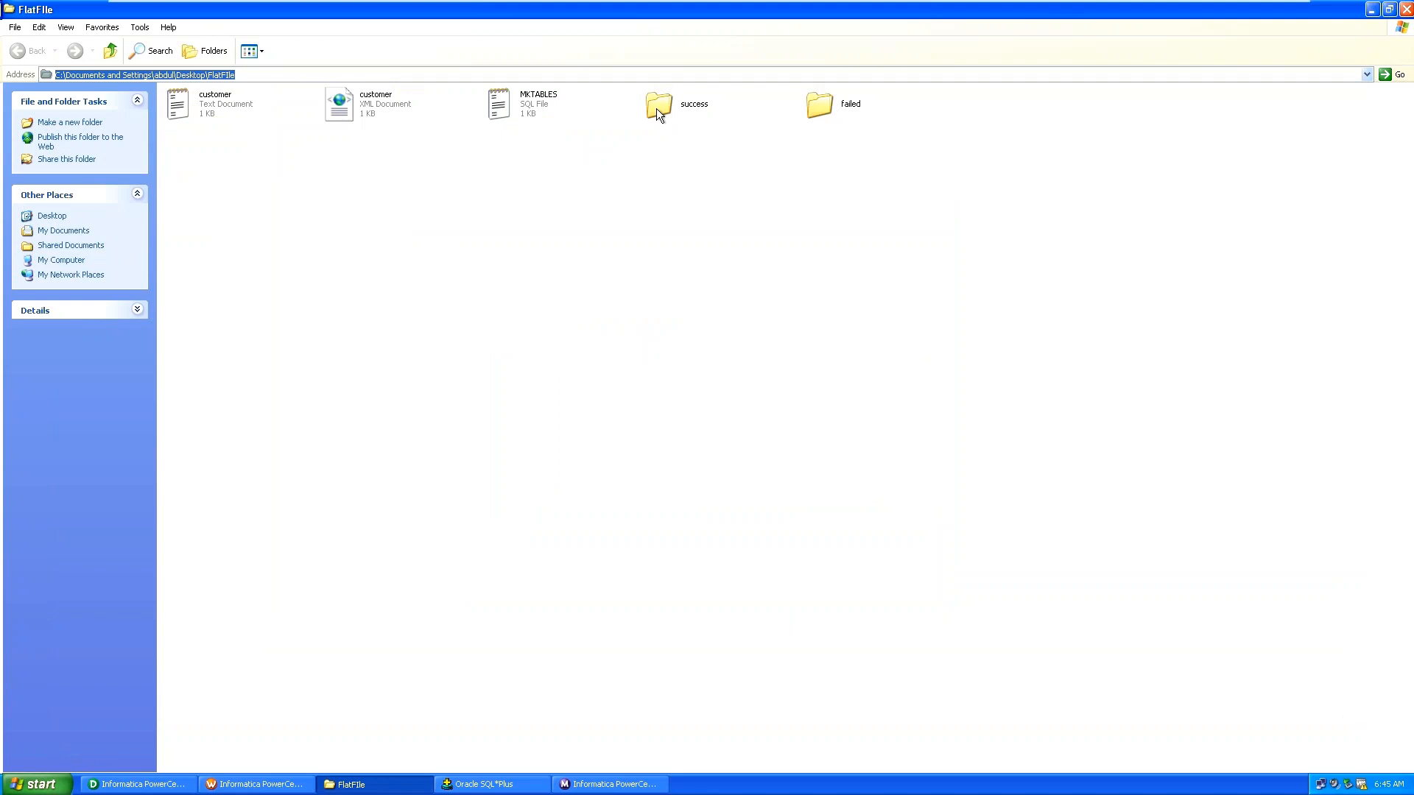
mouse_move(657, 108)
double_click(661, 104)
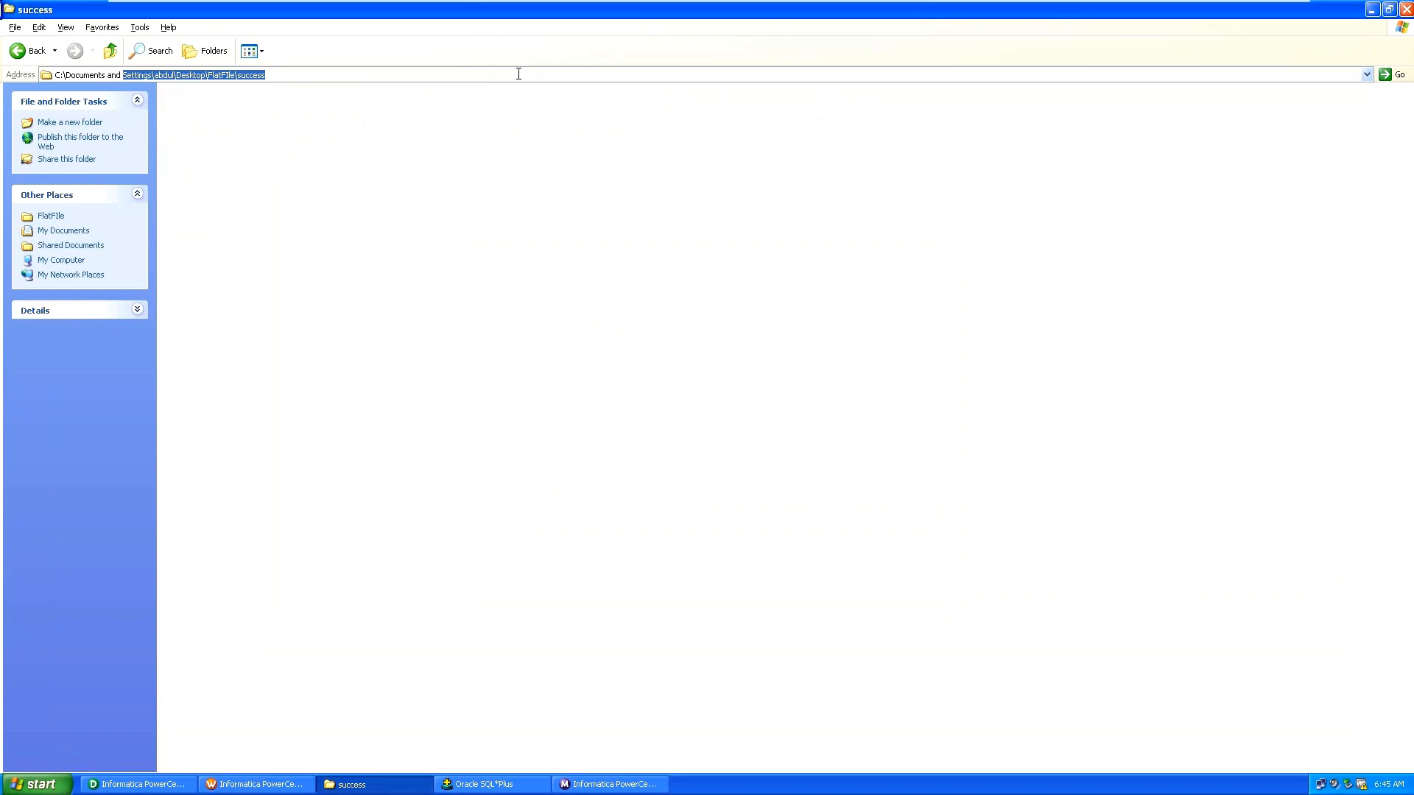
key(alt+Tab)
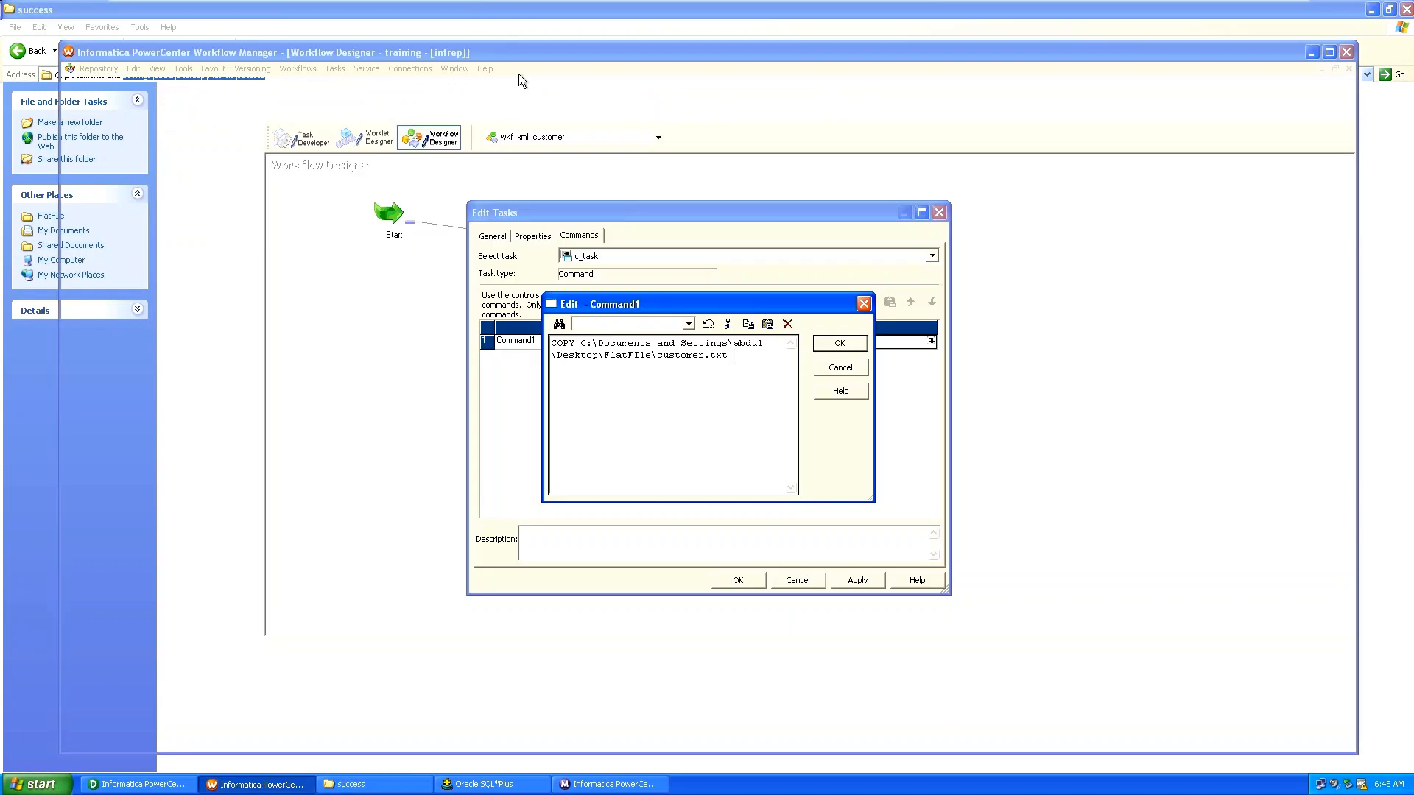
Complete c_task's Command1 so it copies customer.txt to the full success folder path.
text(Settings\abdul\Desktop\FlatFIle\success)
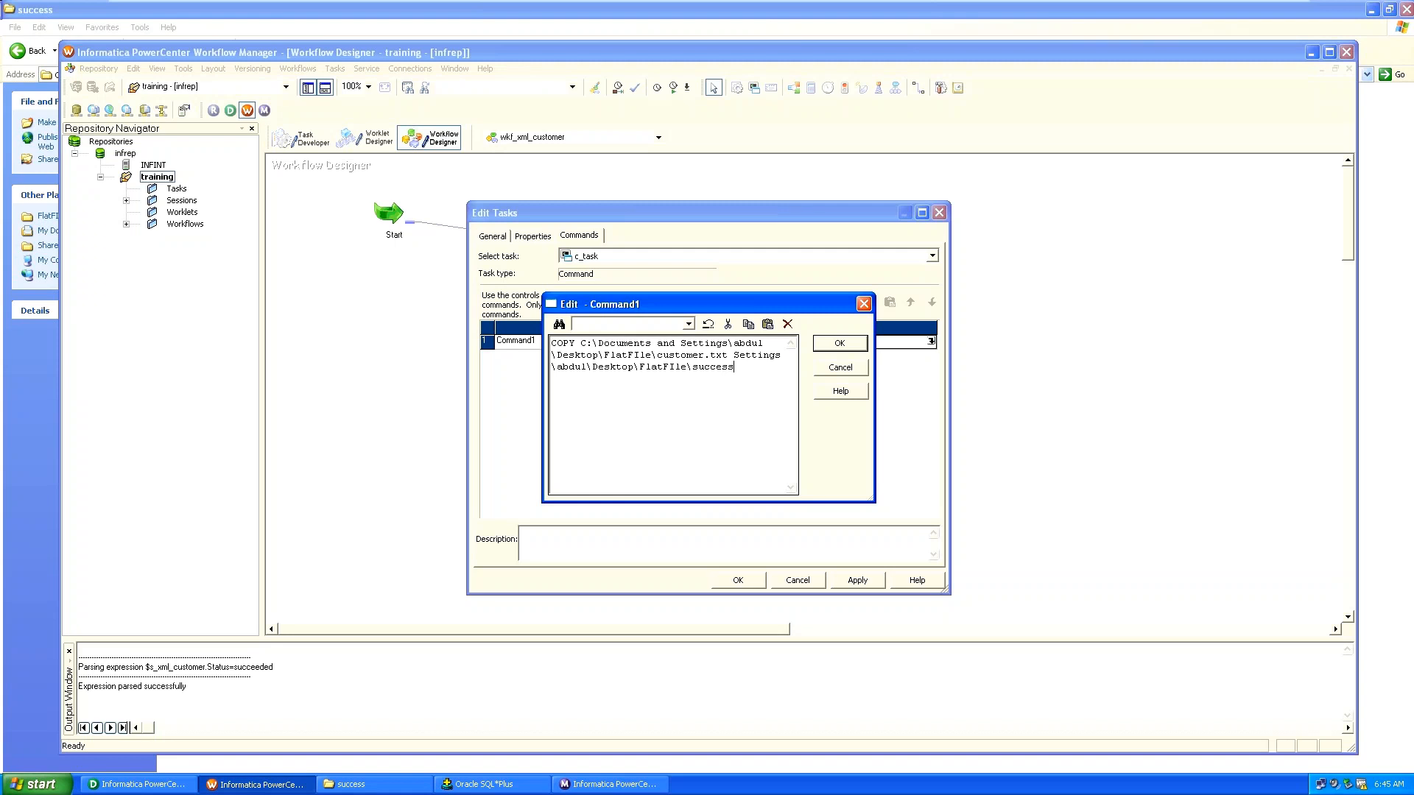
key(BackSpace)
key(BackSpace)
key(BackSpace)
key(BackSpace)
key(BackSpace)
key(BackSpace)
key(BackSpace)
key(BackSpace)
key(BackSpace)
key(BackSpace)
key(BackSpace)
key(BackSpace)
key(BackSpace)
key(BackSpace)
key(BackSpace)
key(BackSpace)
key(BackSpace)
key(BackSpace)
key(BackSpace)
key(BackSpace)
key(BackSpace)
key(BackSpace)
key(BackSpace)
key(BackSpace)
key(BackSpace)
key(BackSpace)
key(BackSpace)
key(BackSpace)
key(BackSpace)
key(BackSpace)
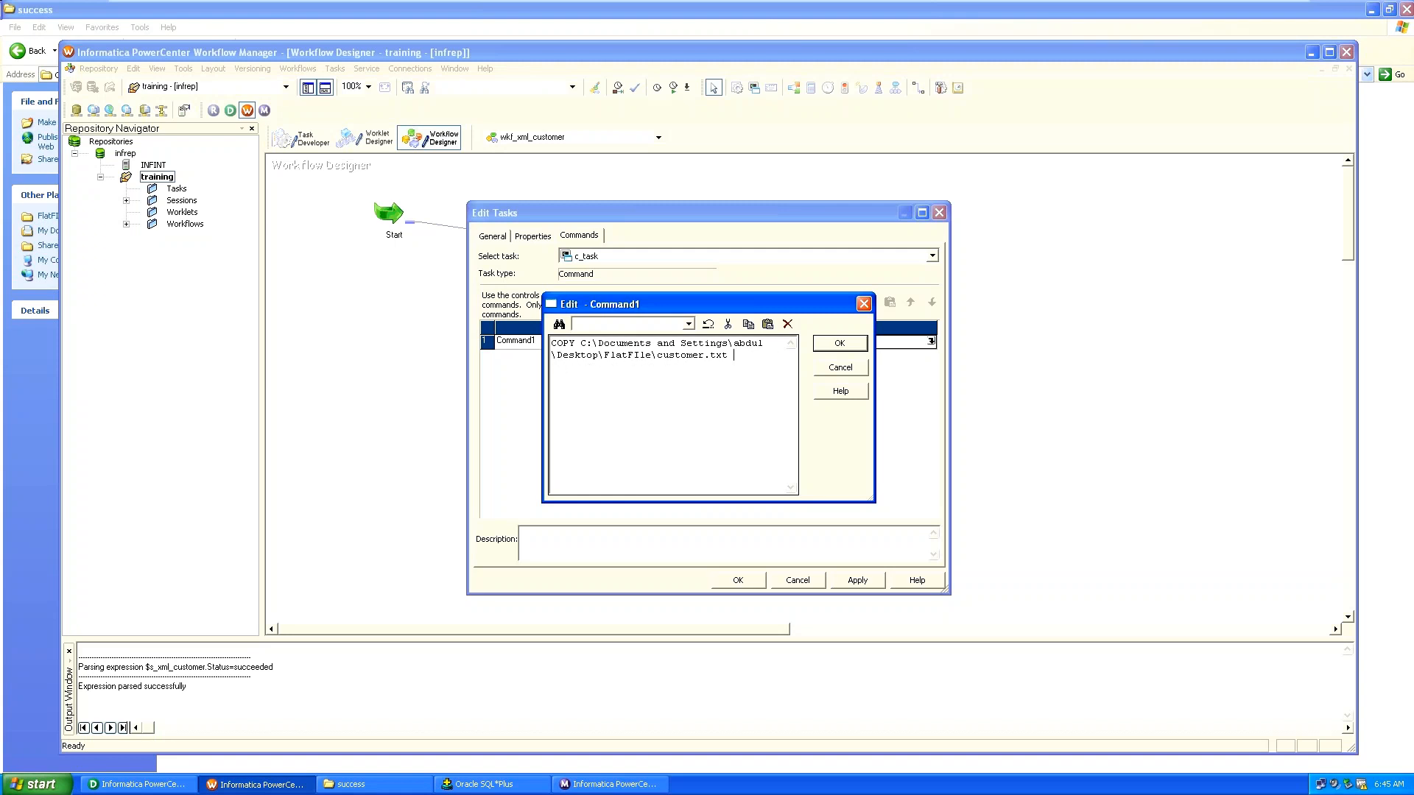
key(alt+Tab)
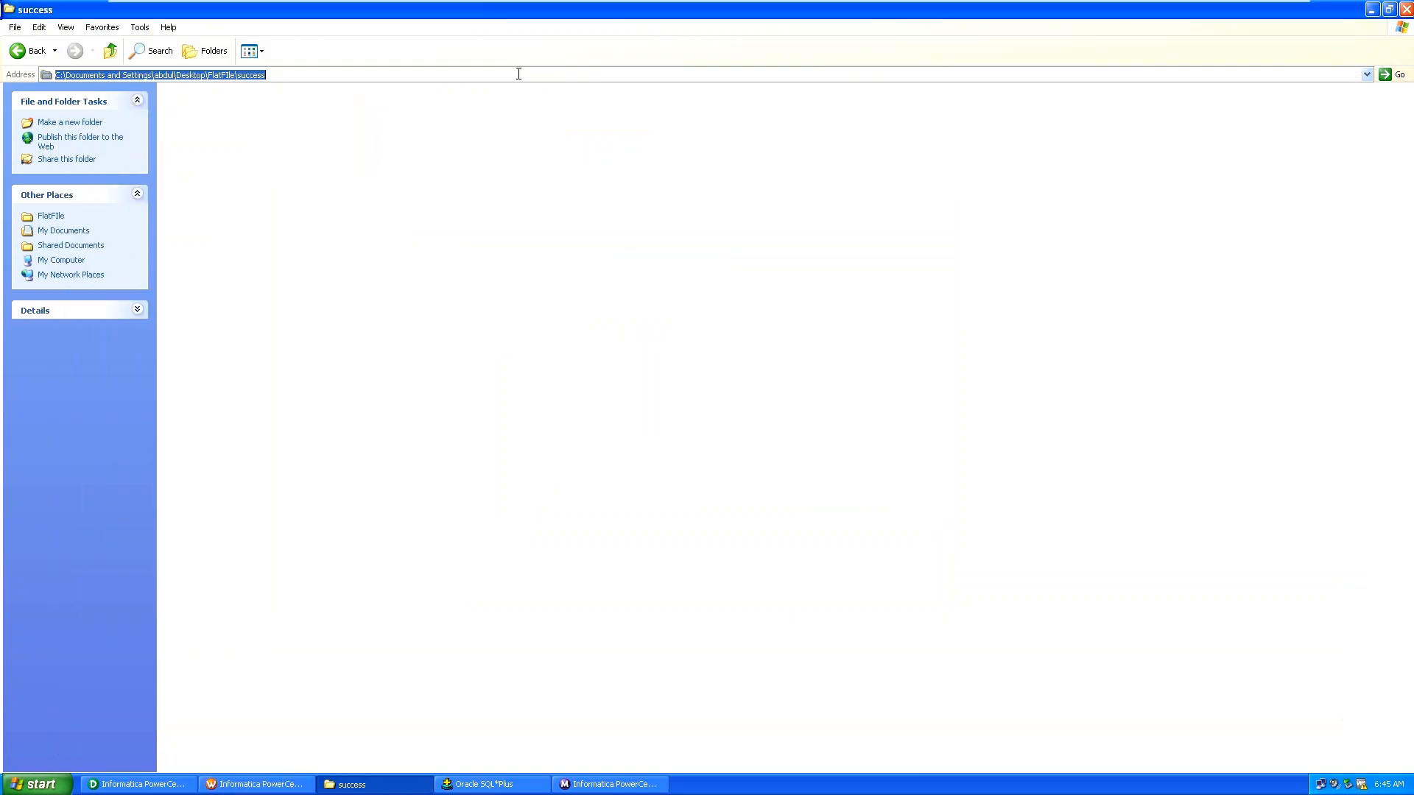
key(alt+Tab)
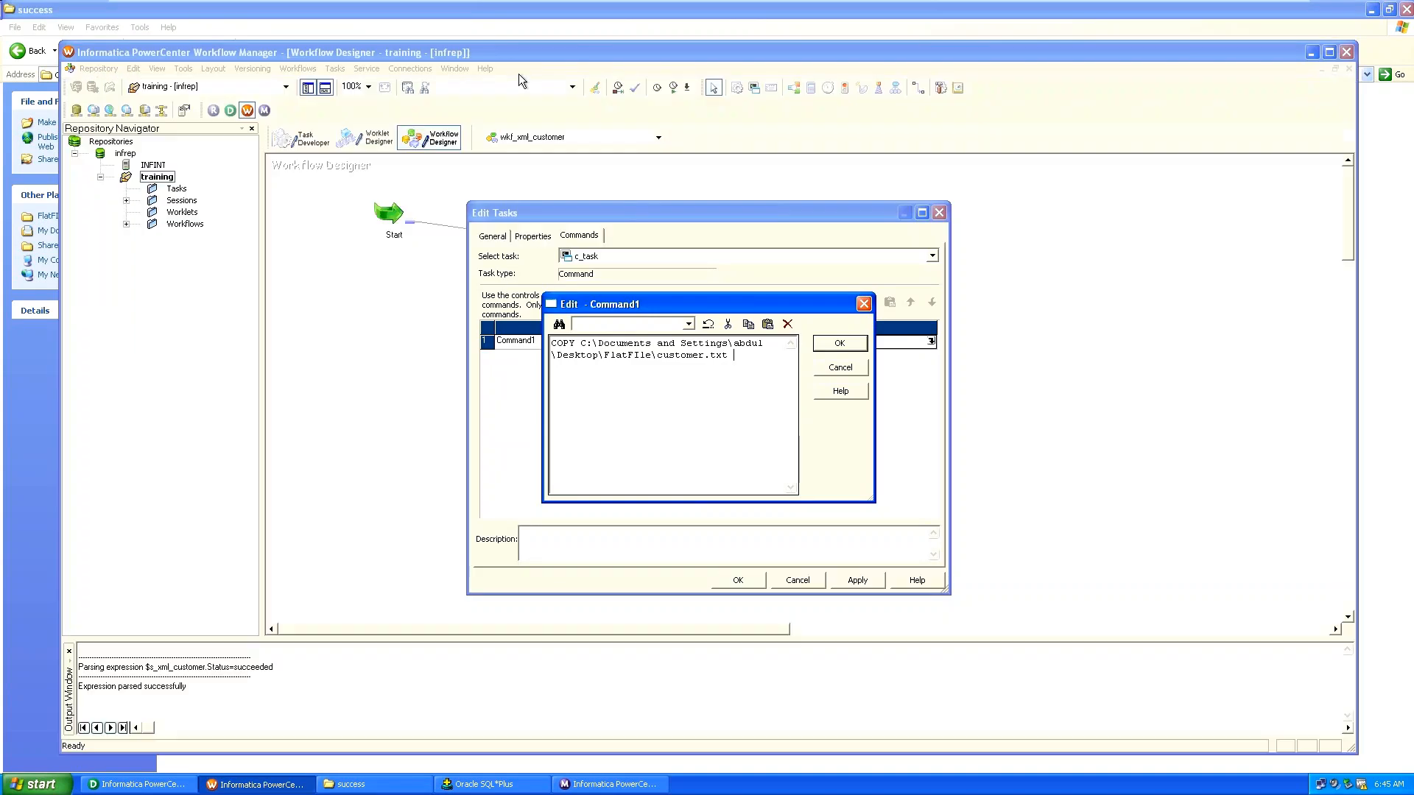
text(C:\Documents and Settings\abdul\Desktop\FlatFIle\success)
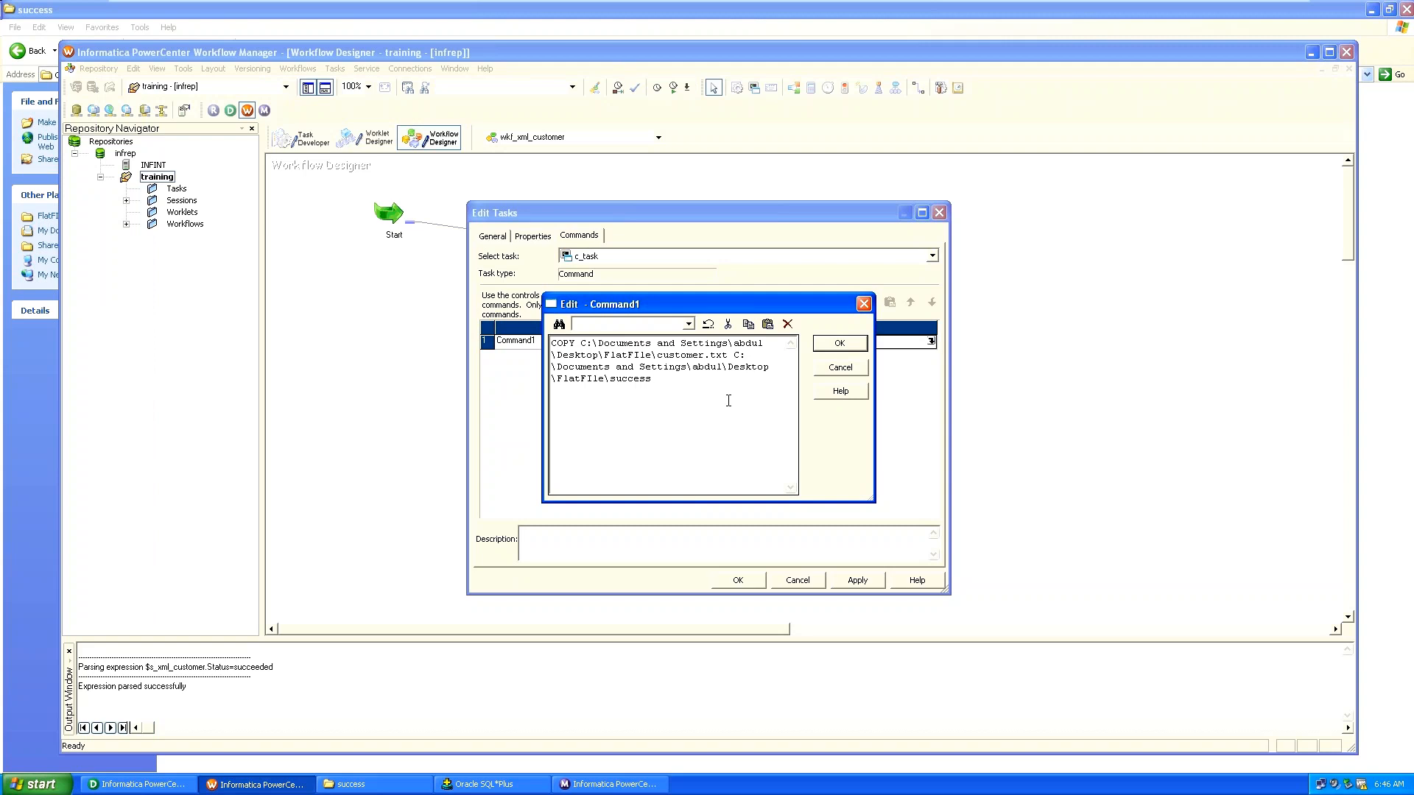
click(837, 344)
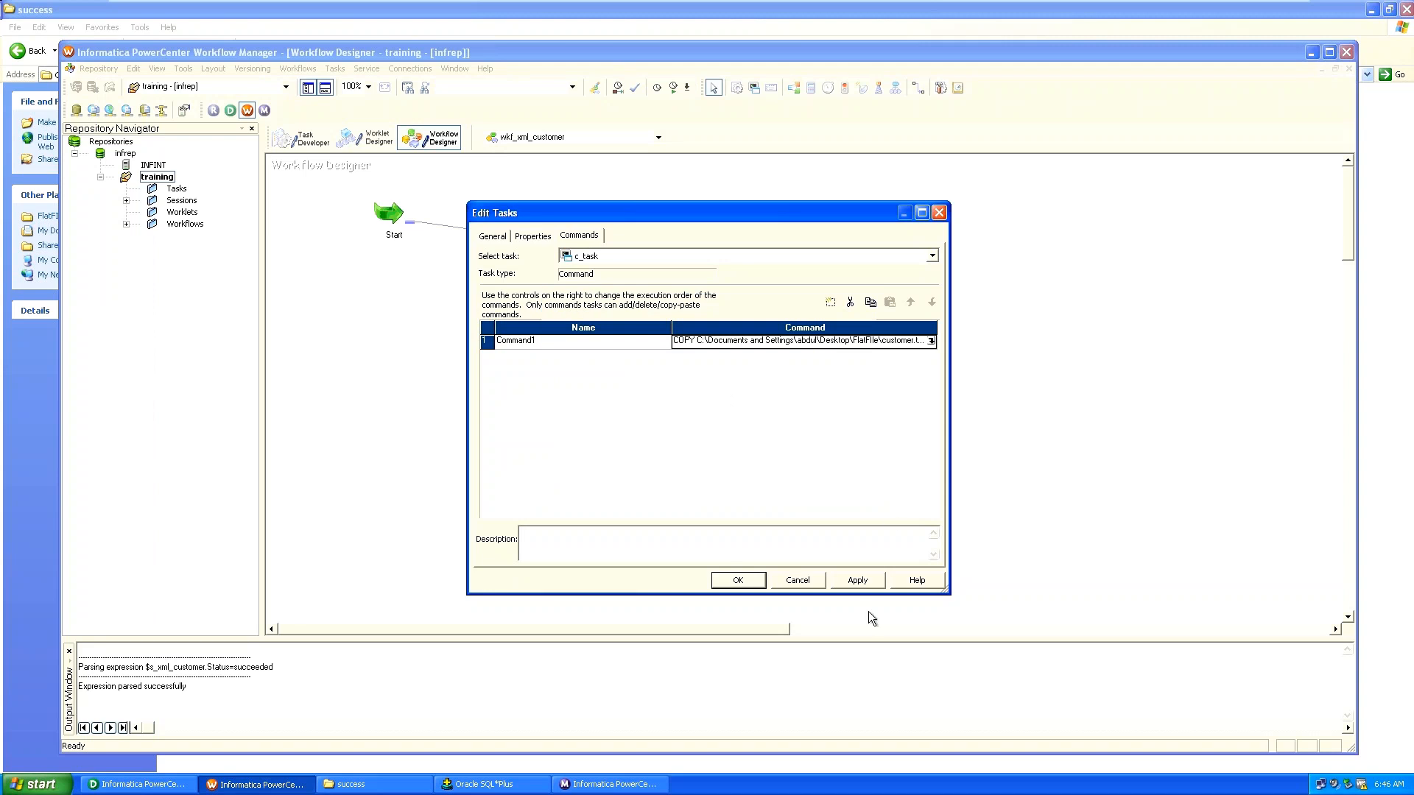
Apply and save the c_task command change, then recheck c_task's settings.
click(856, 583)
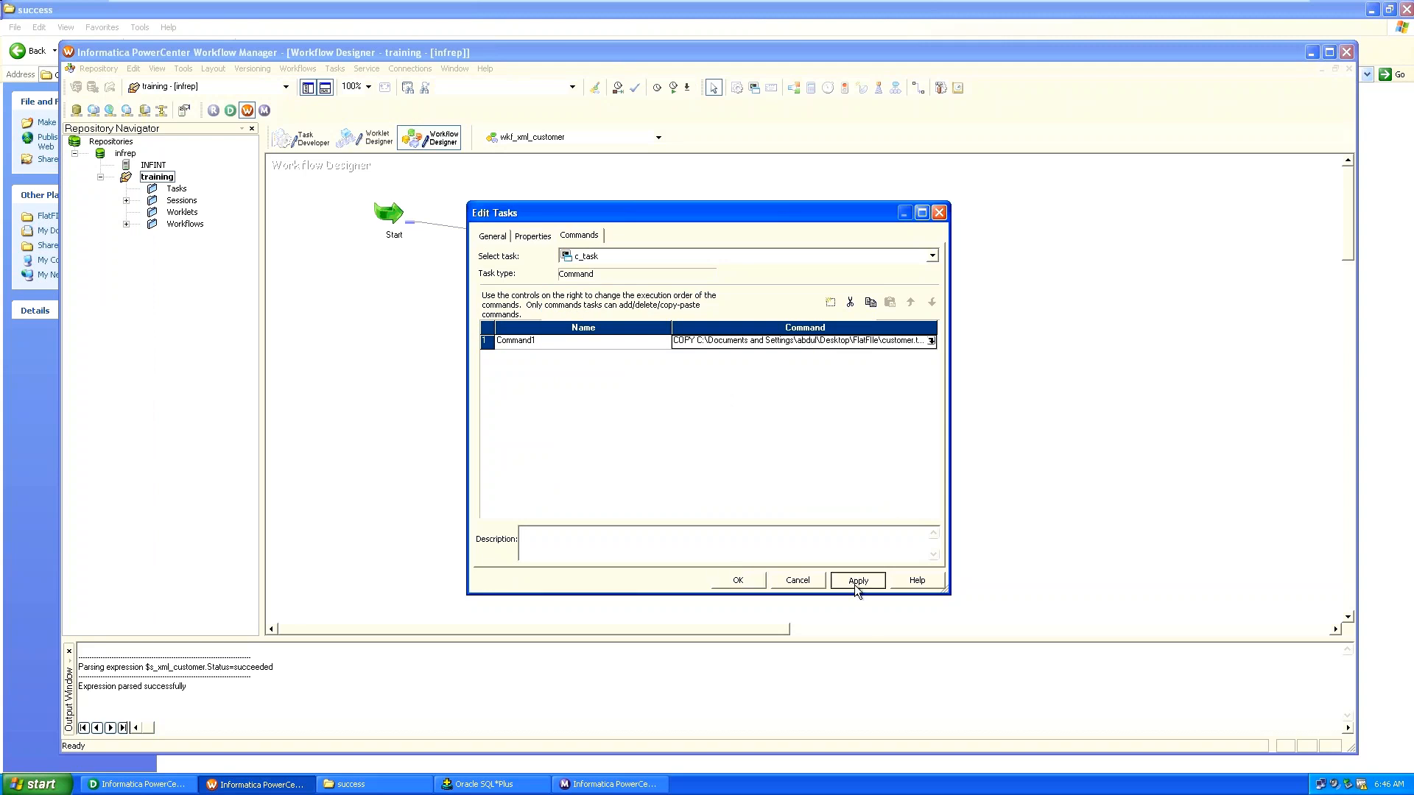
click(733, 581)
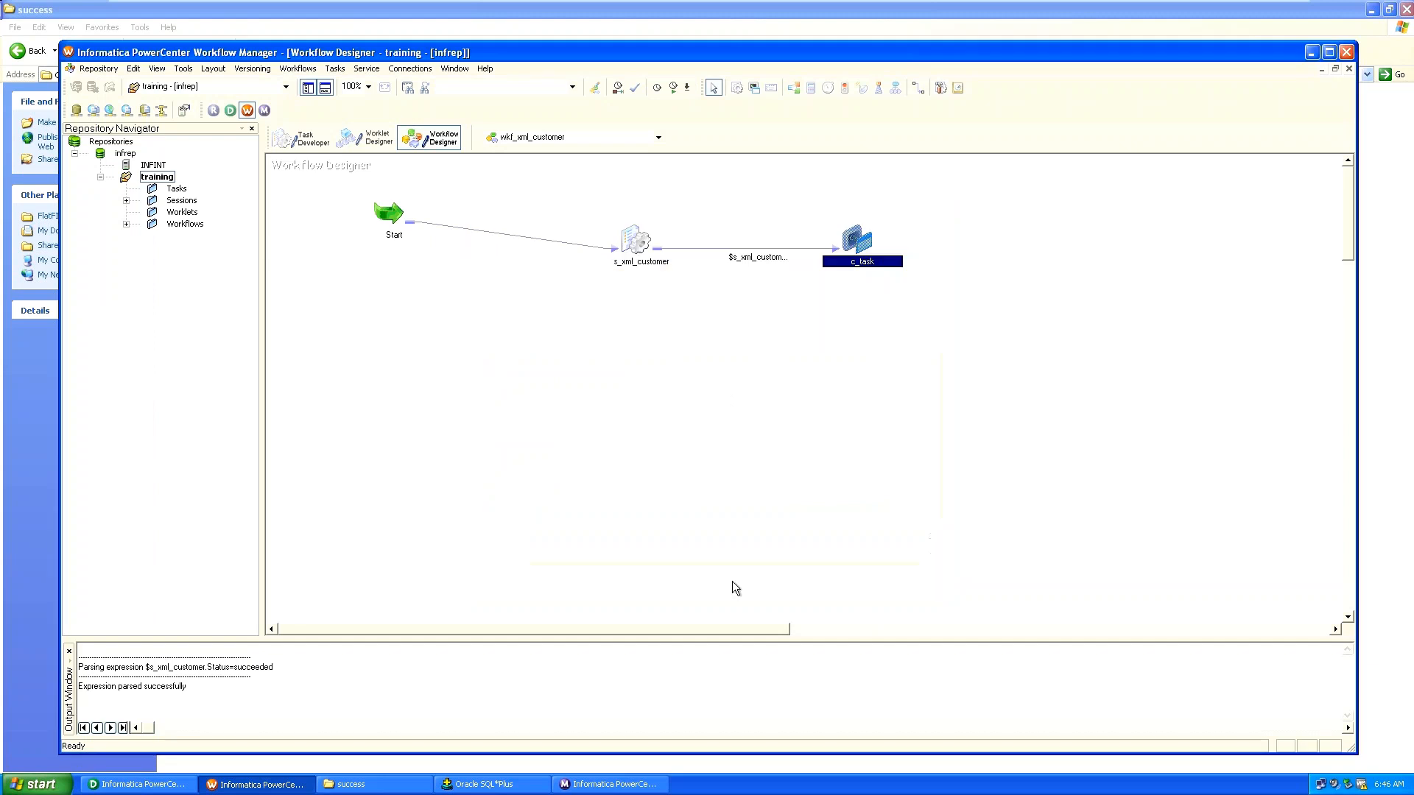
click(308, 71)
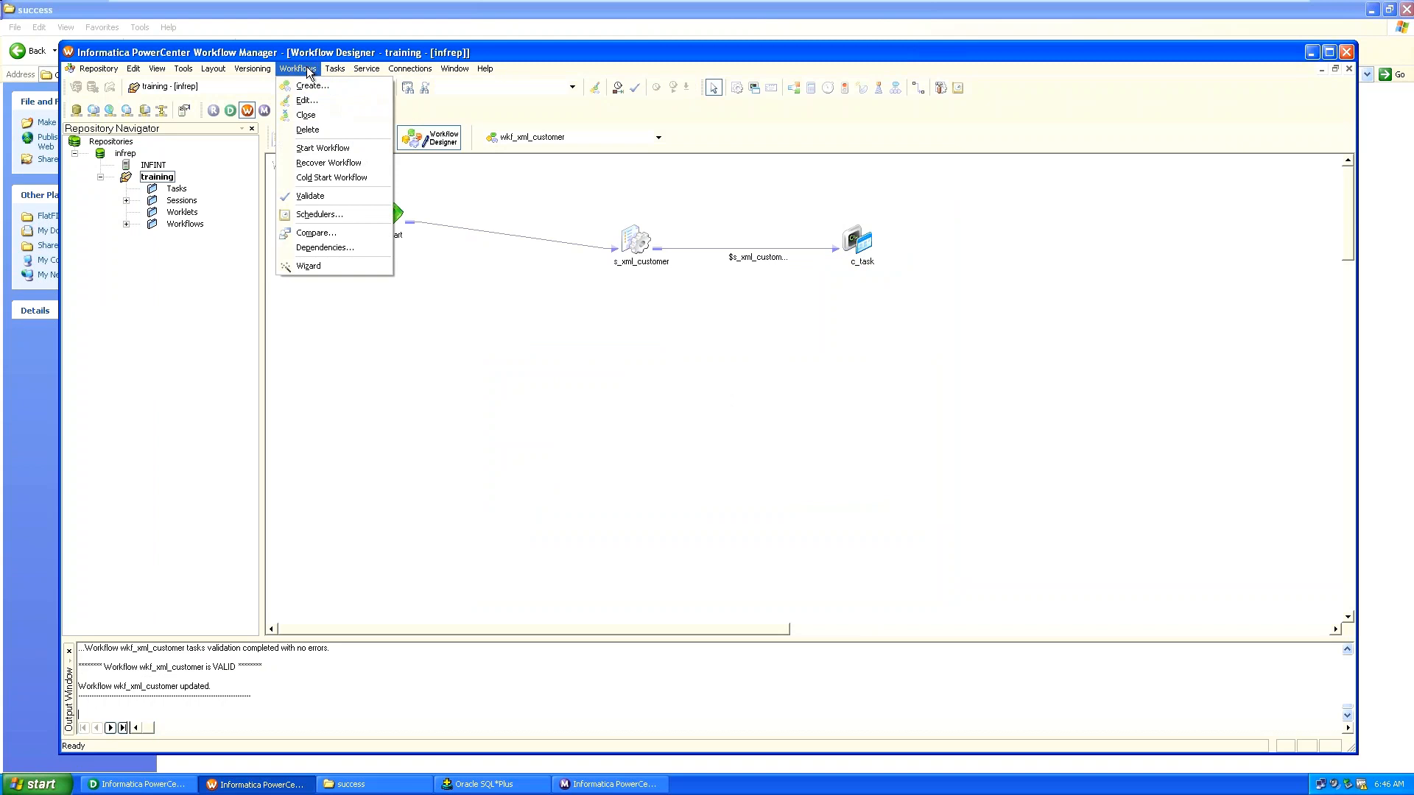
click(716, 322)
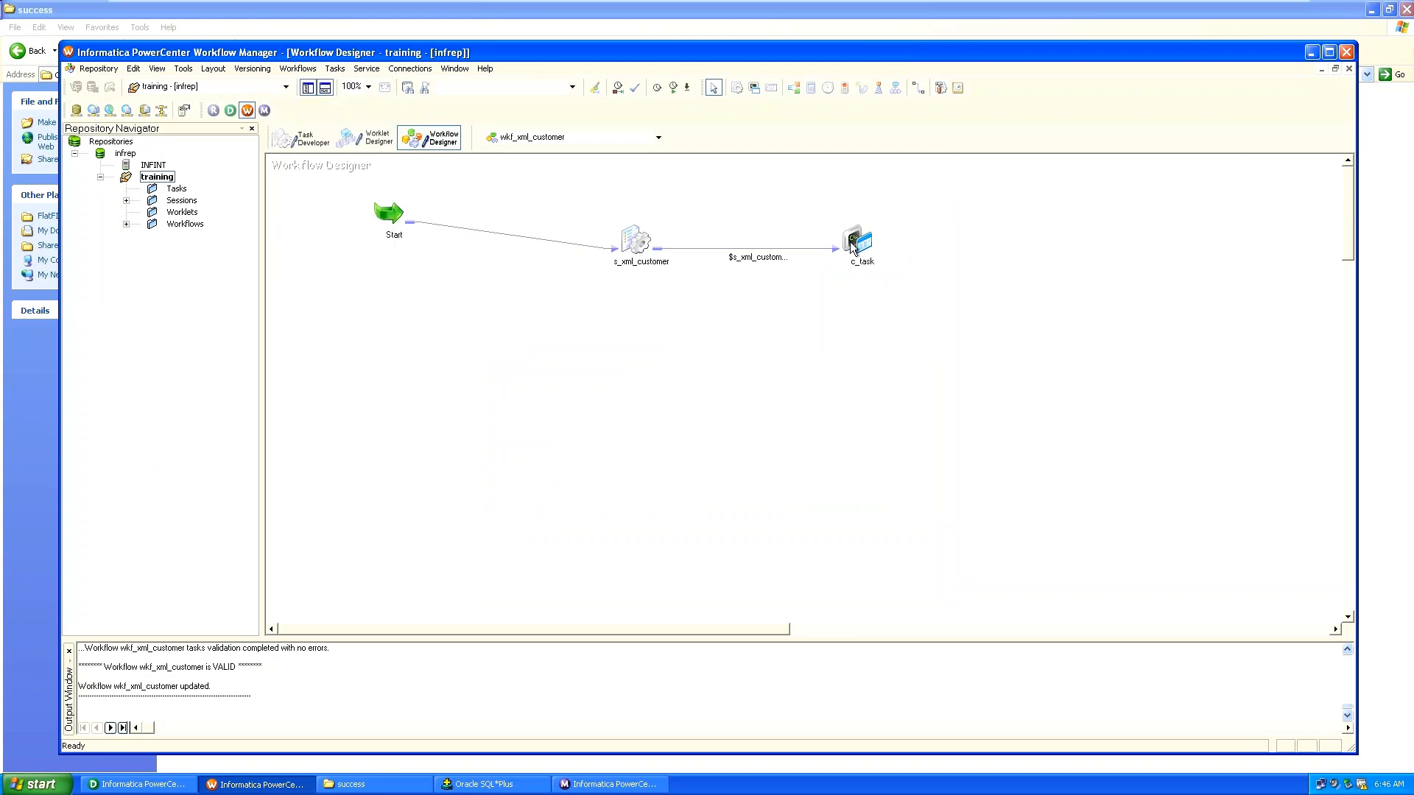
double_click(852, 247)
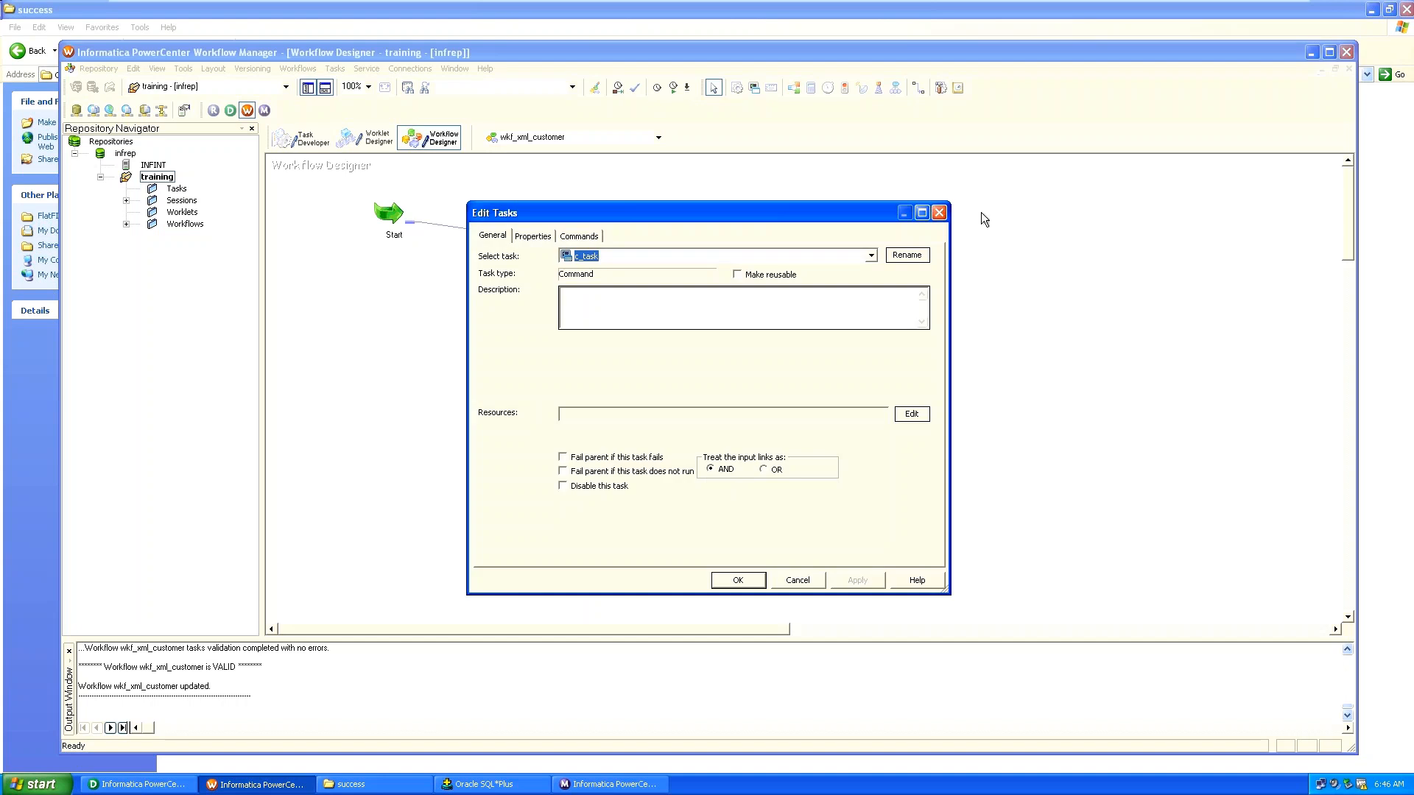
click(939, 214)
Start the wkf_xml_customer workflow from the Workflows menu.
click(299, 70)
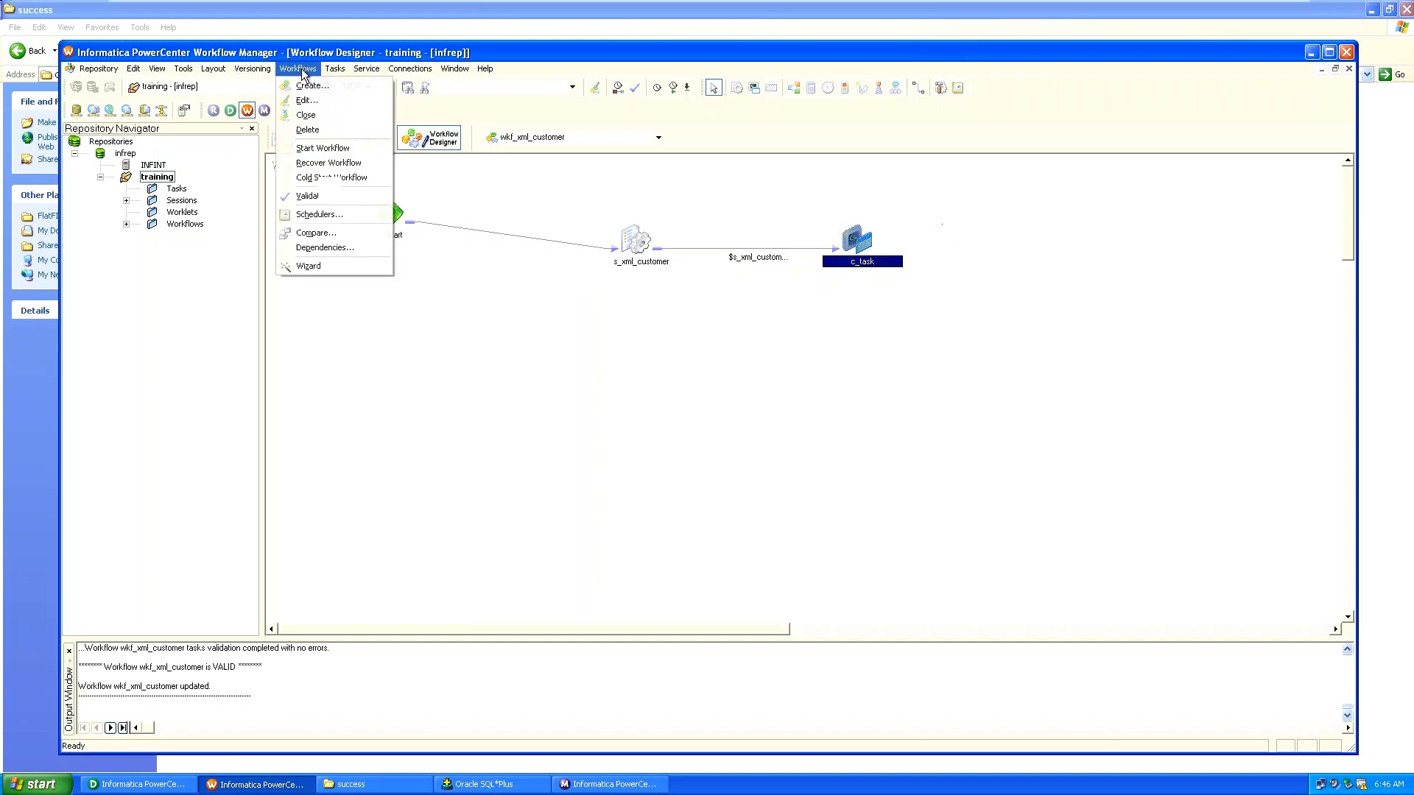
click(327, 149)
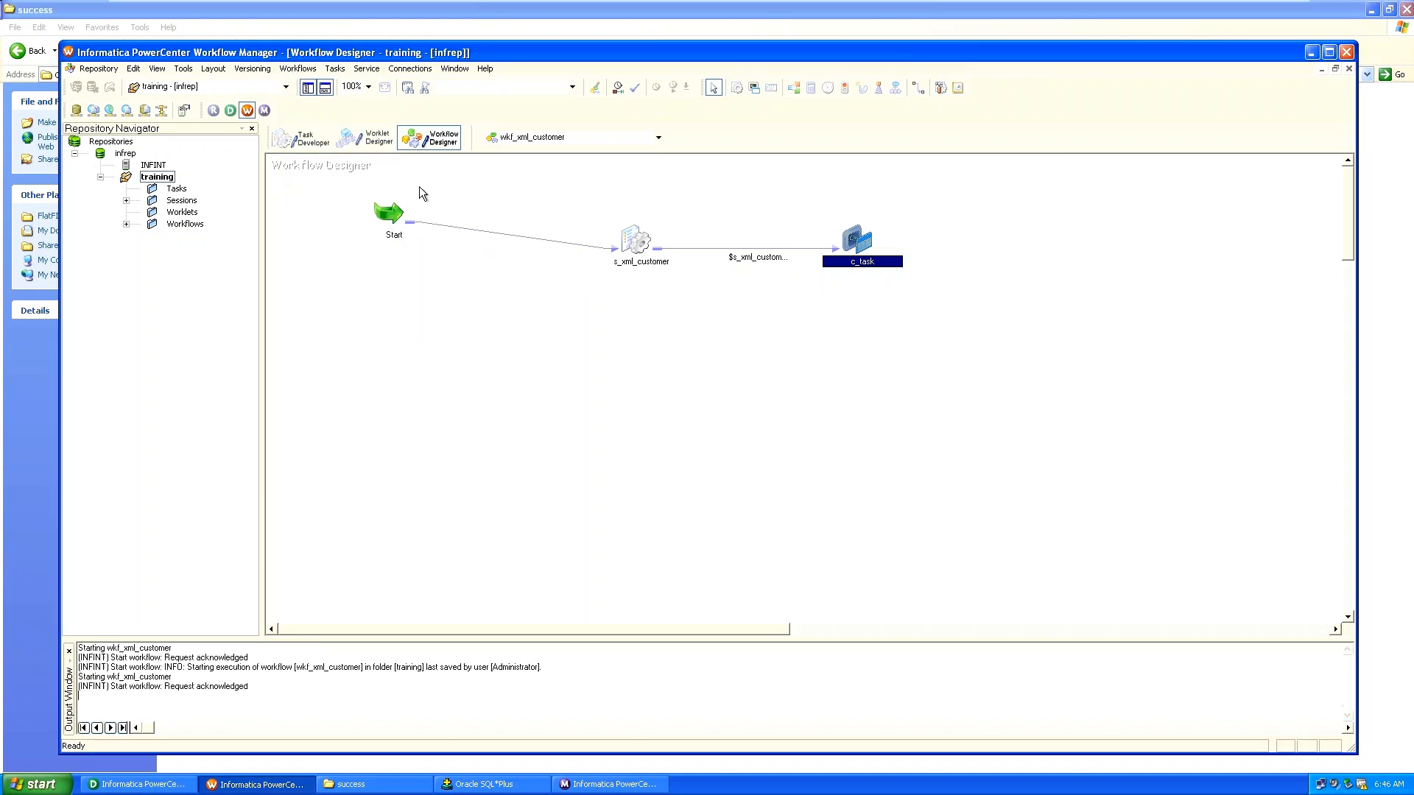
click(398, 793)
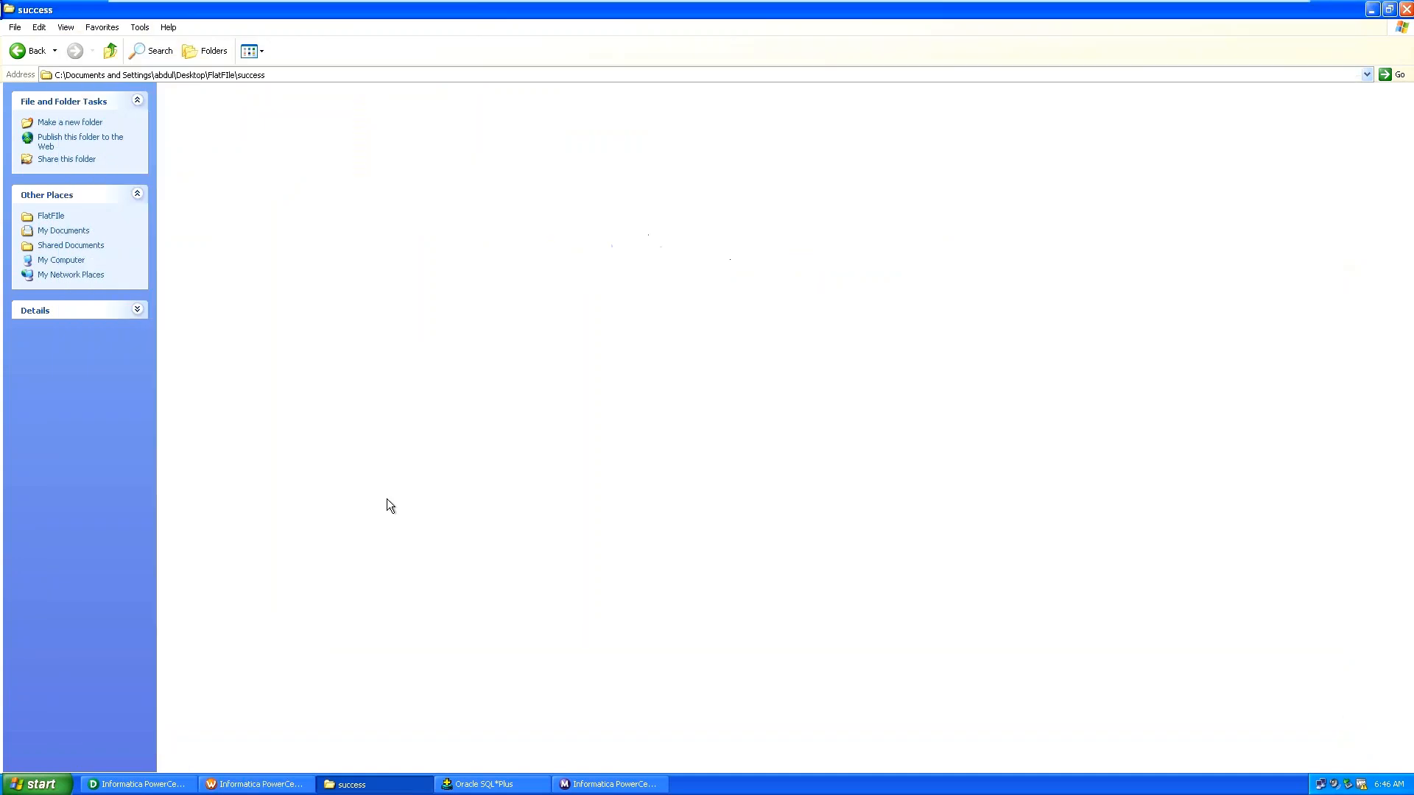
Return Explorer to the FlatFile folder and bring up Workflow Monitor.
key(BackSpace)
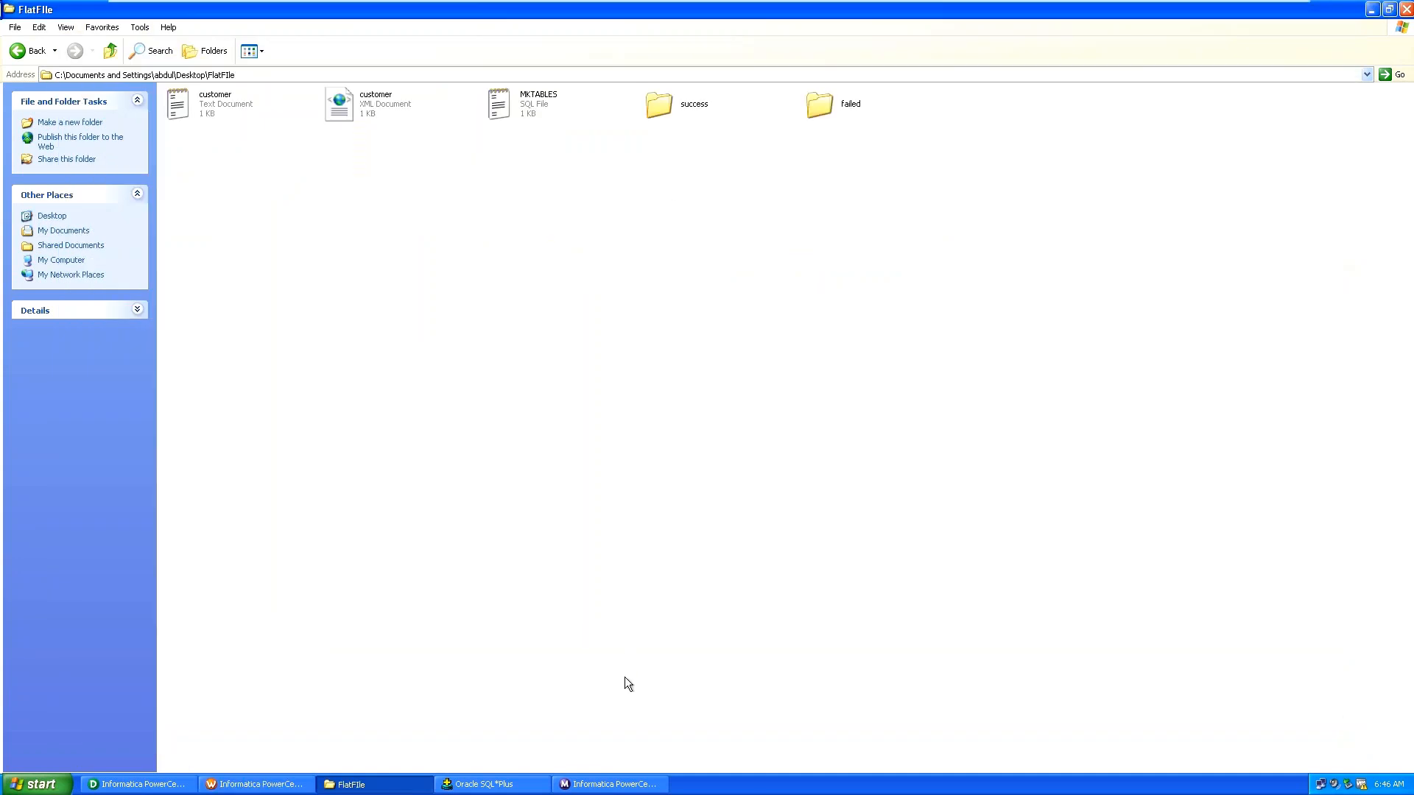
click(606, 787)
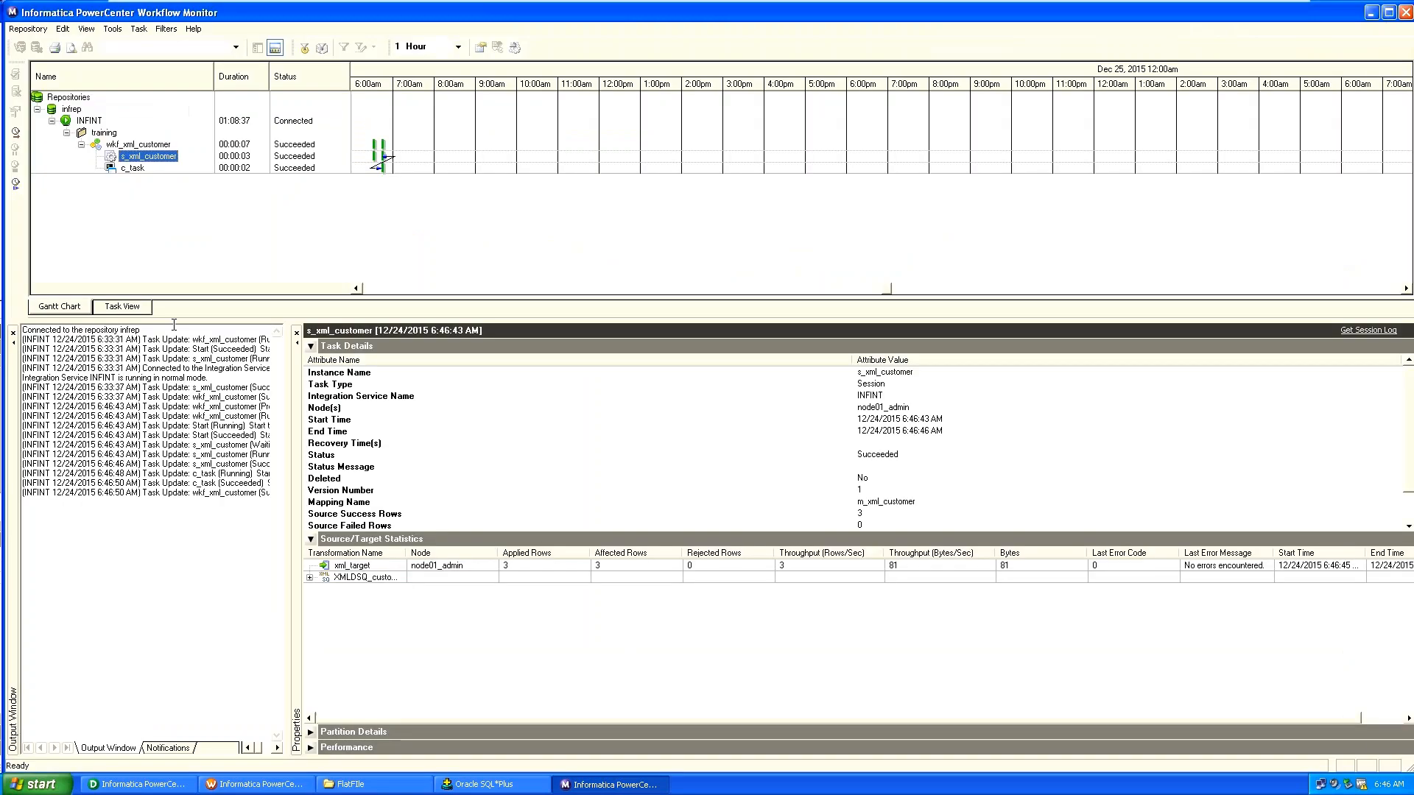
Confirm c_task's Command run Succeeded in Workflow Monitor and check the success folder.
click(129, 169)
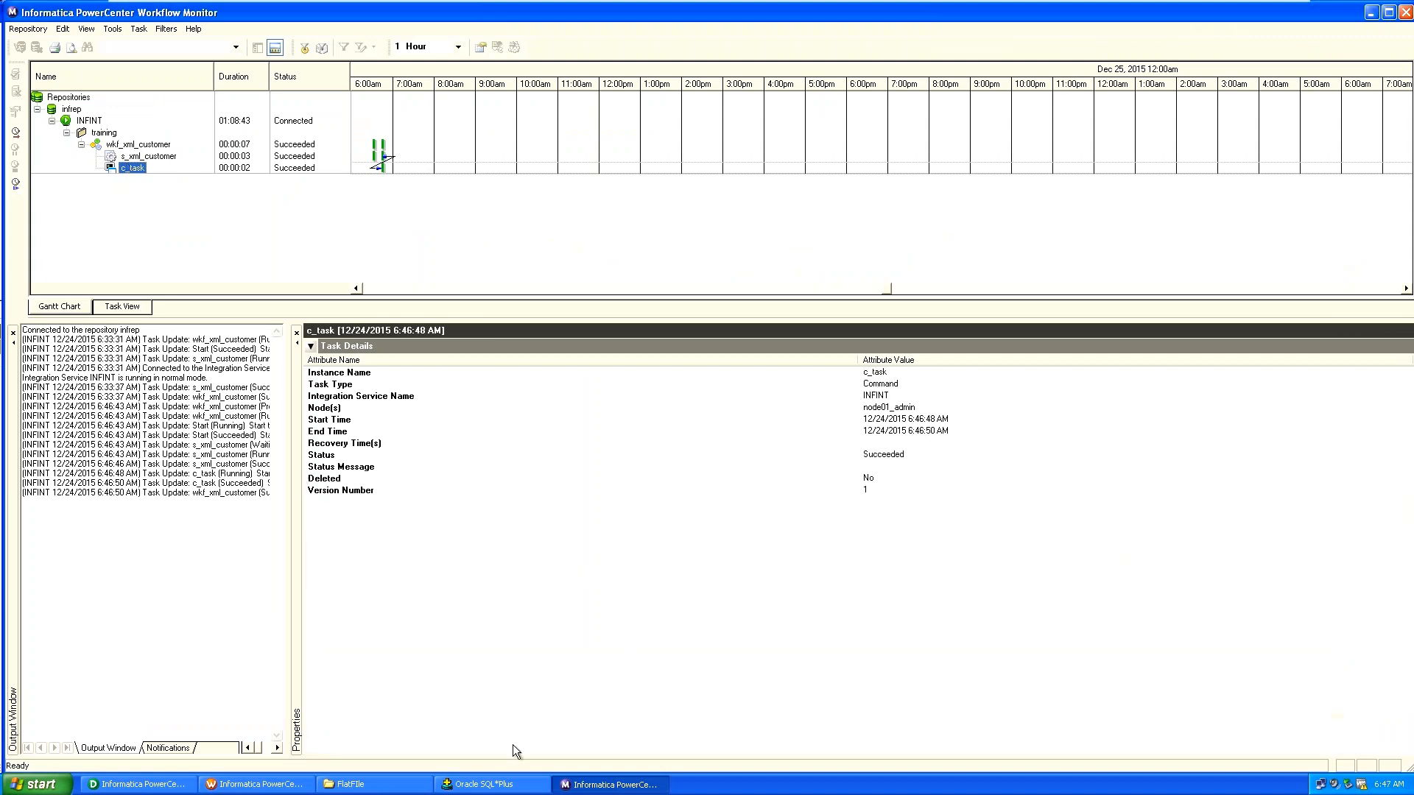
click(408, 785)
click(654, 115)
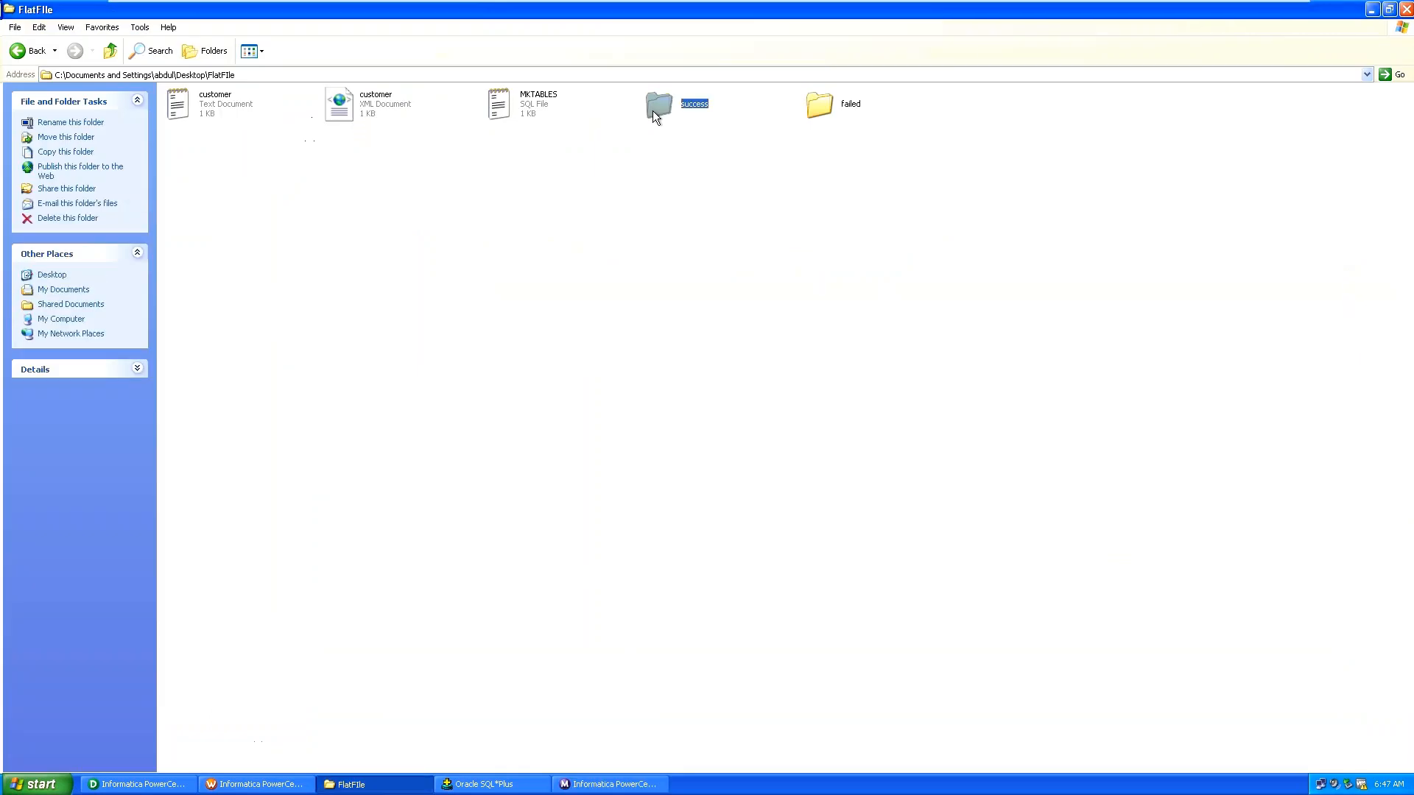
key(F5)
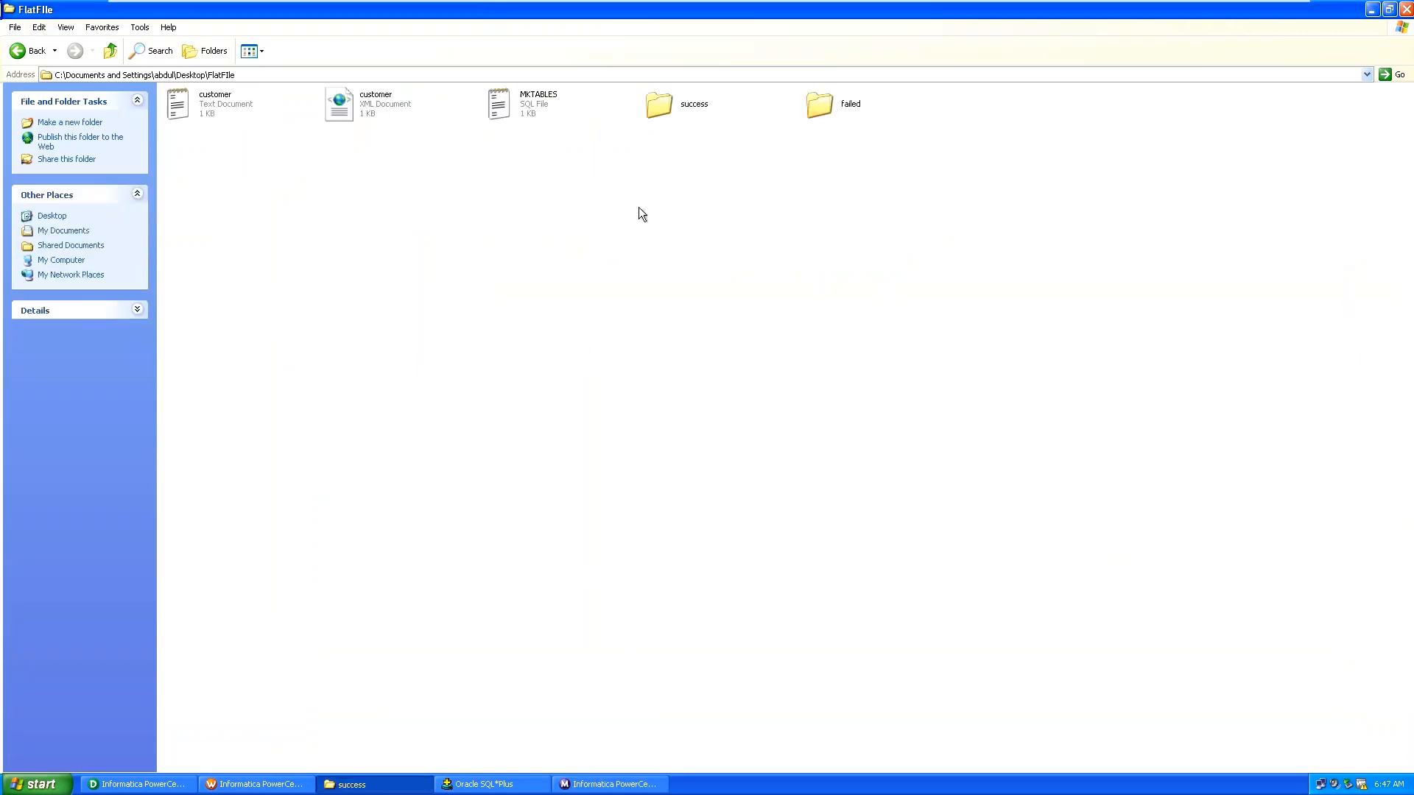
key(alt+Tab)
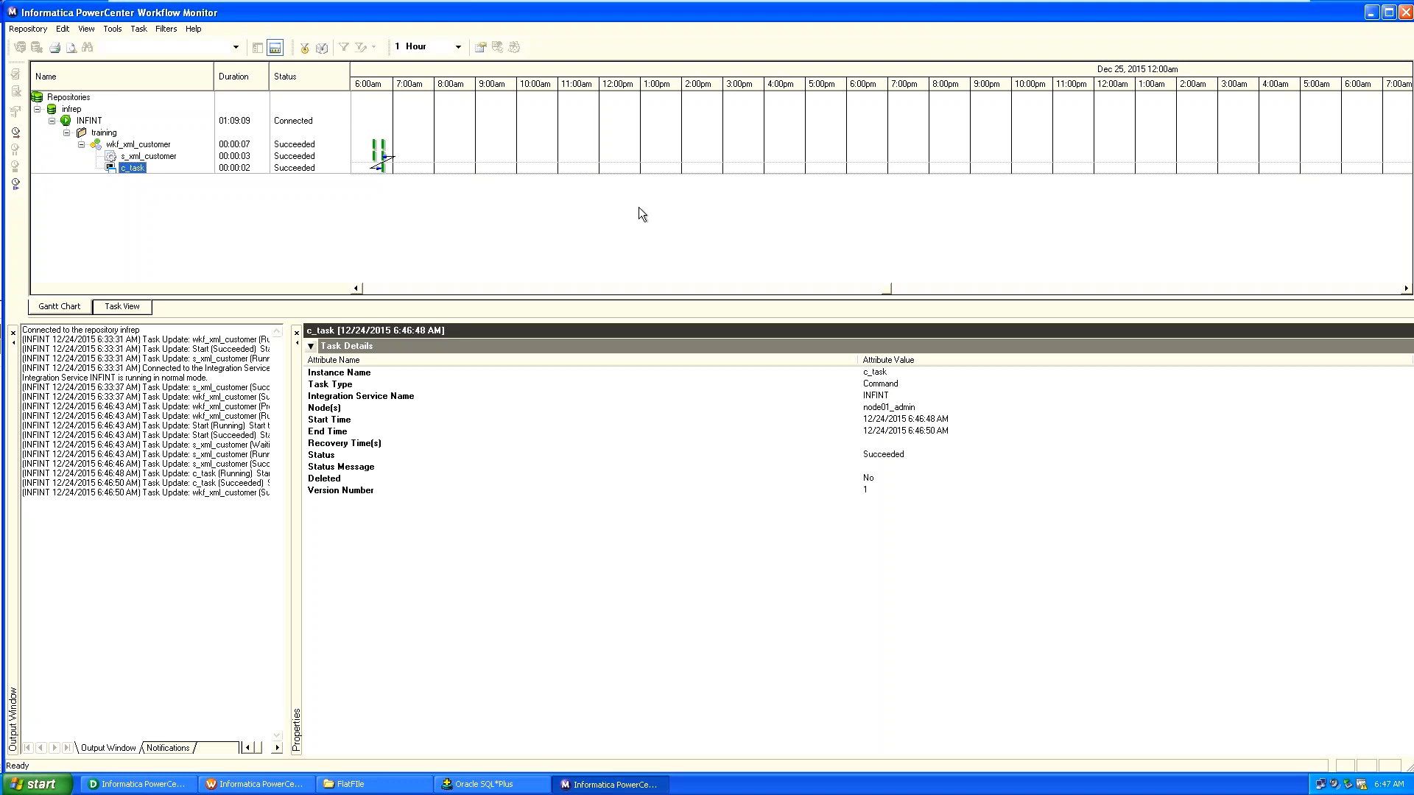
key(alt)
click(947, 611)
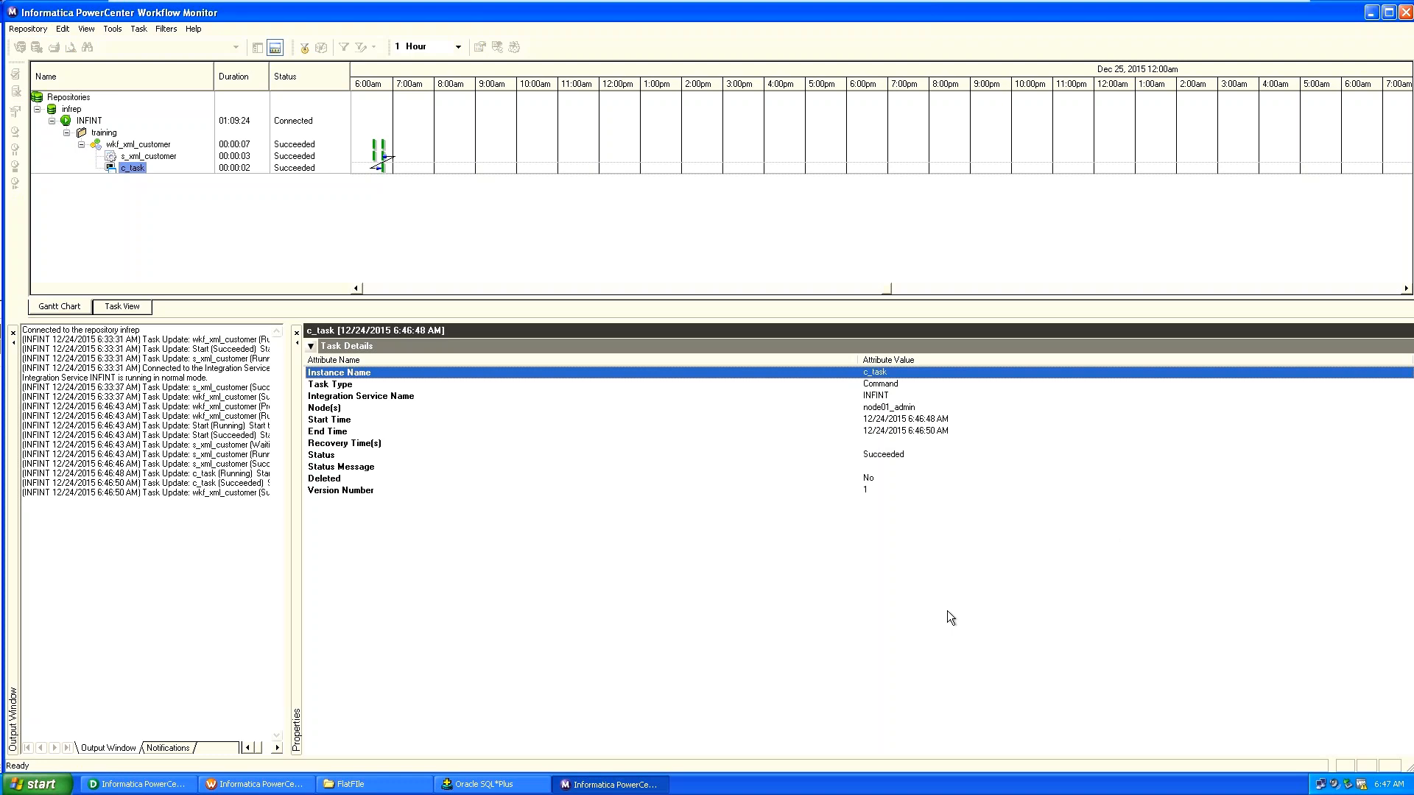
key(alt+Tab)
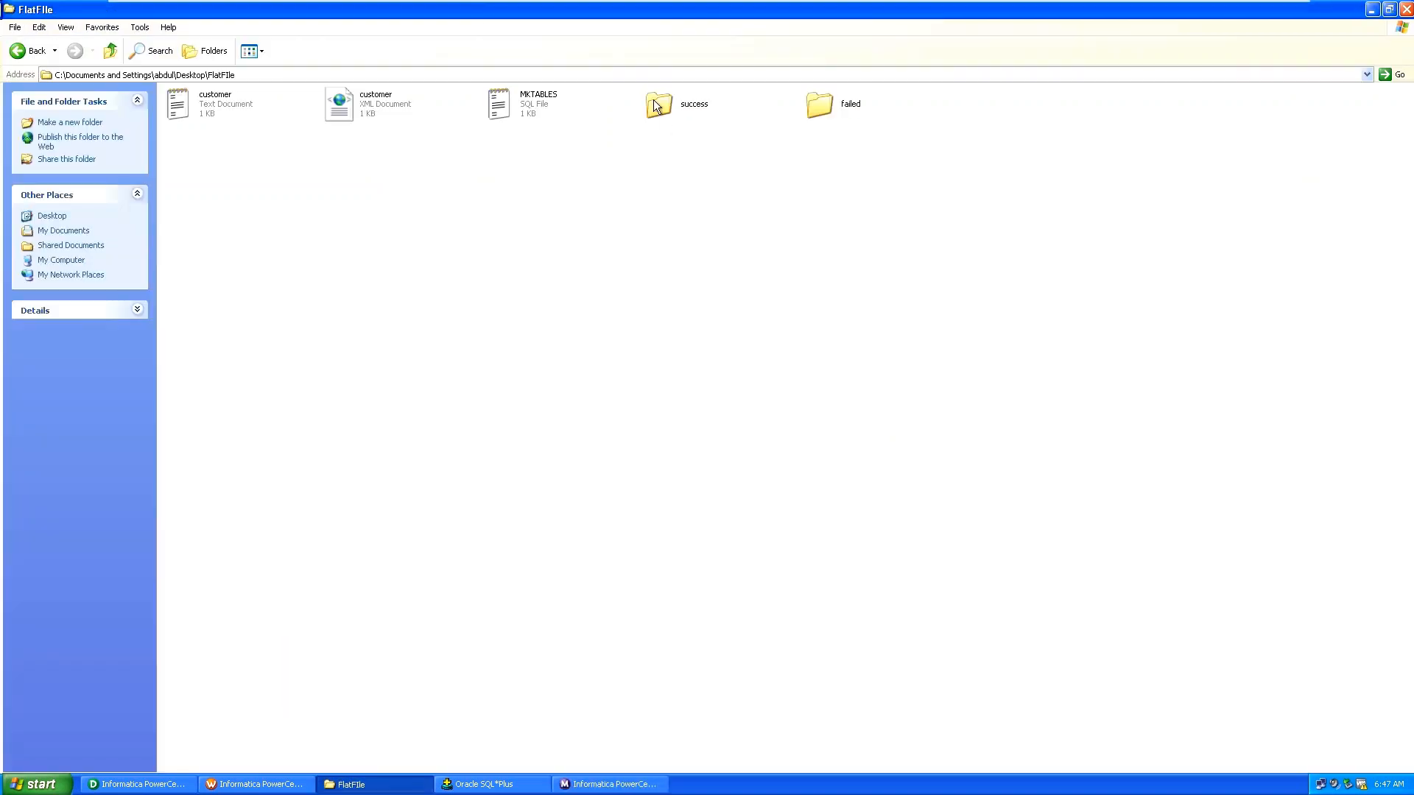
Open the success folder inside FlatFIle and see it holds no files yet.
double_click(660, 109)
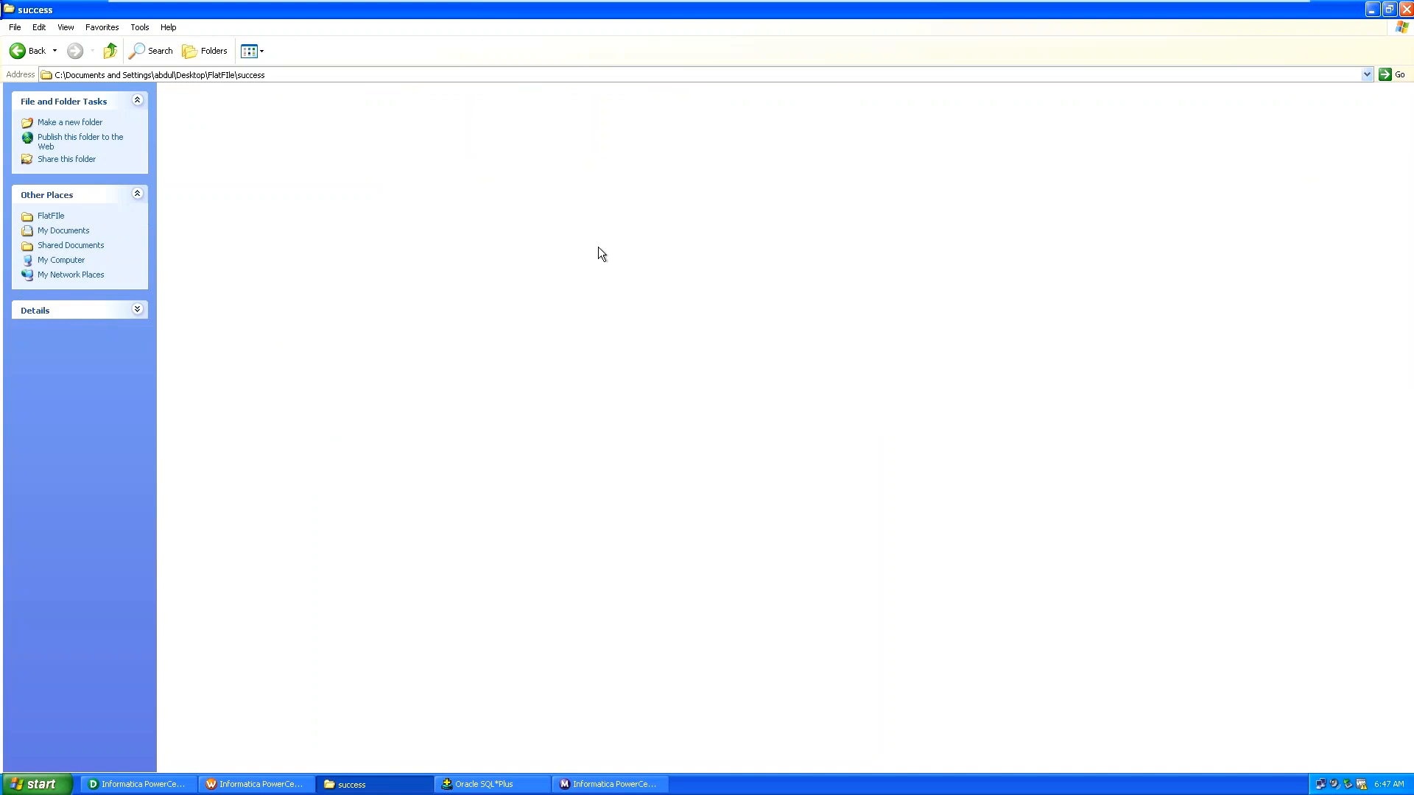
key(BackSpace)
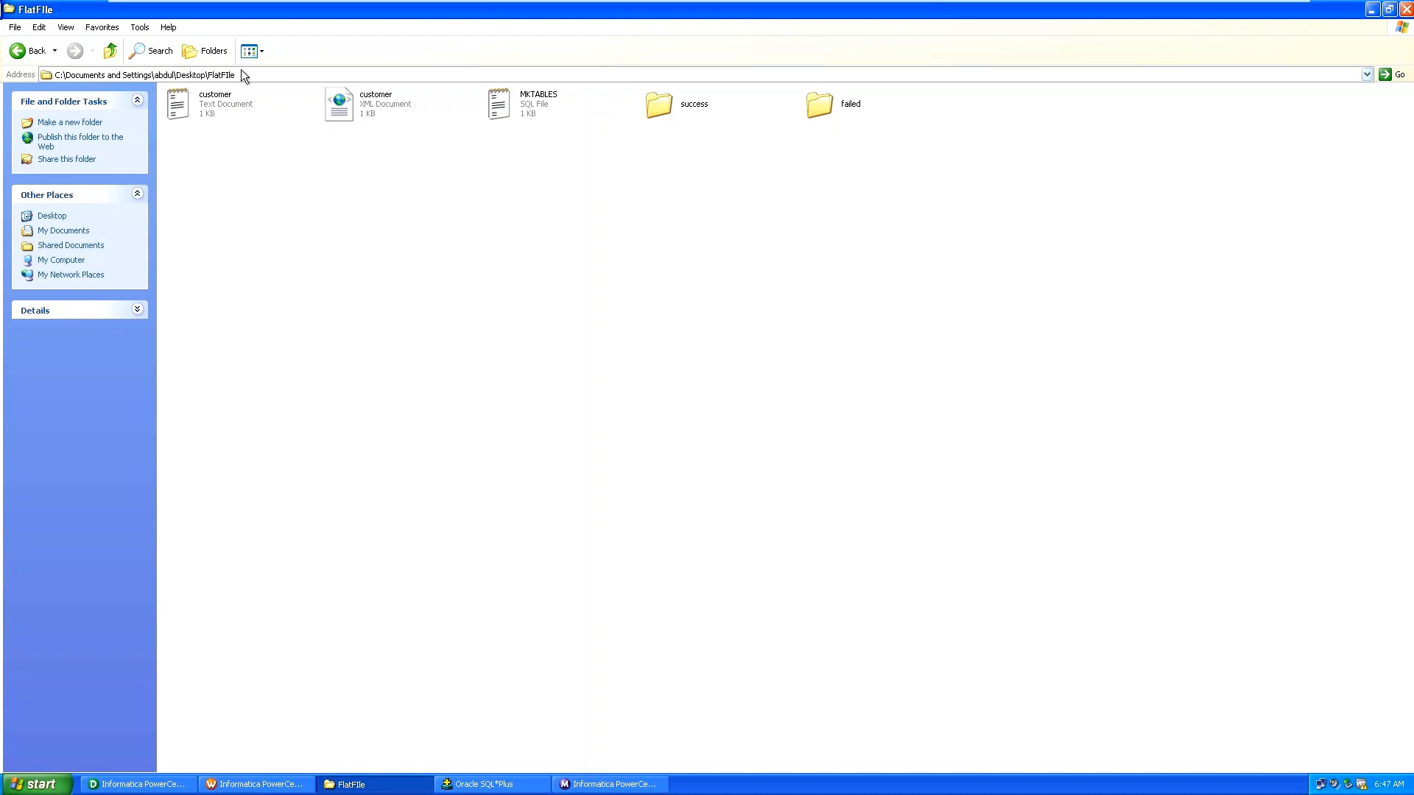
click(656, 105)
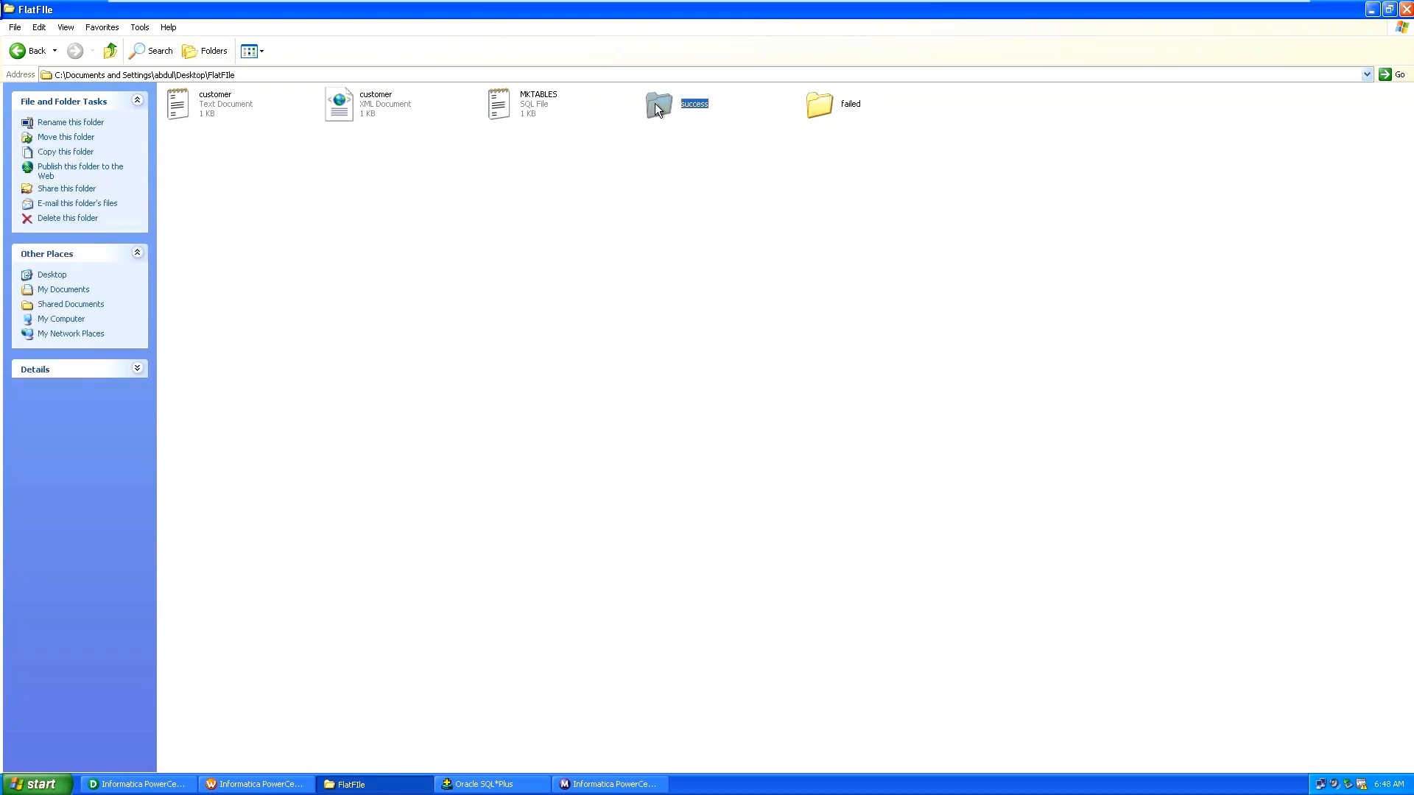
double_click(655, 105)
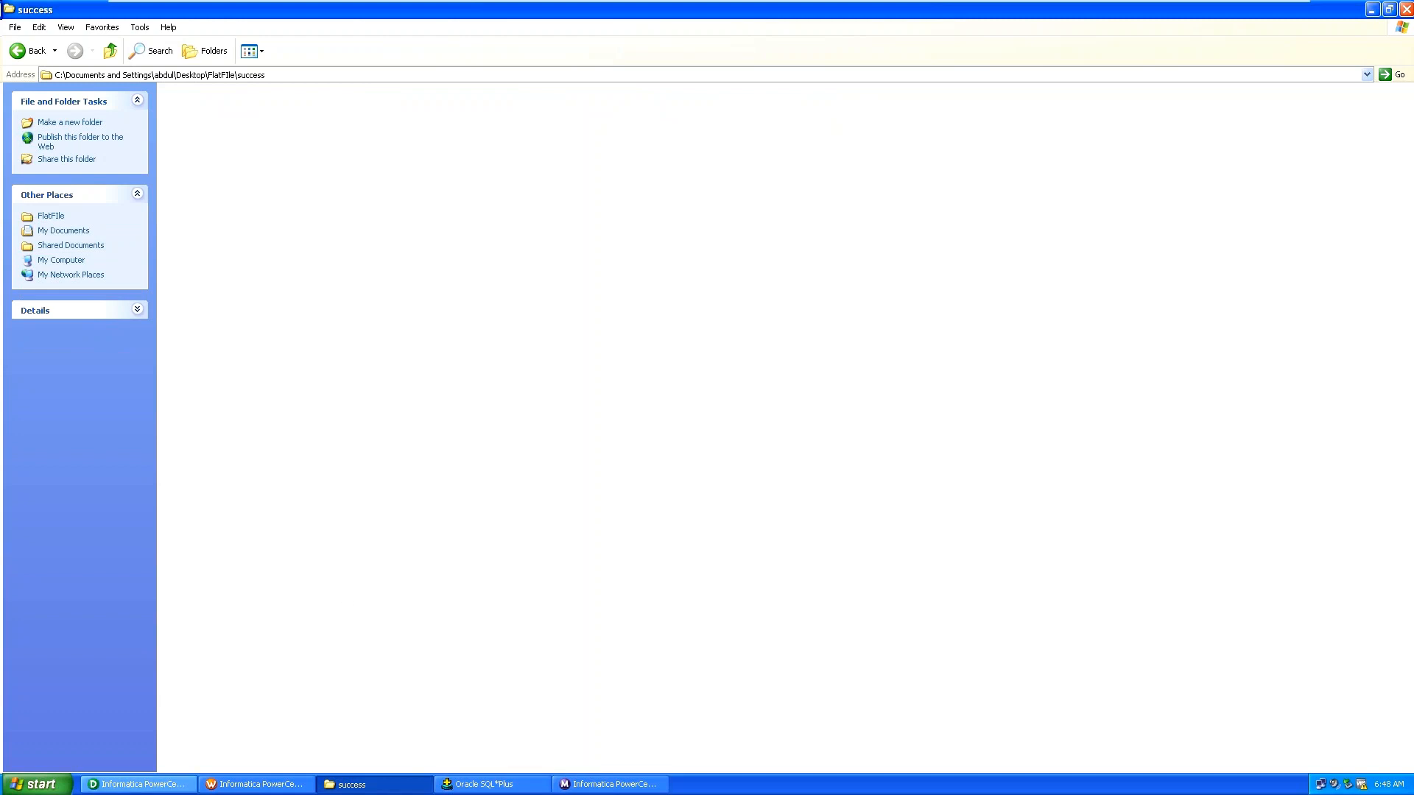
click(215, 787)
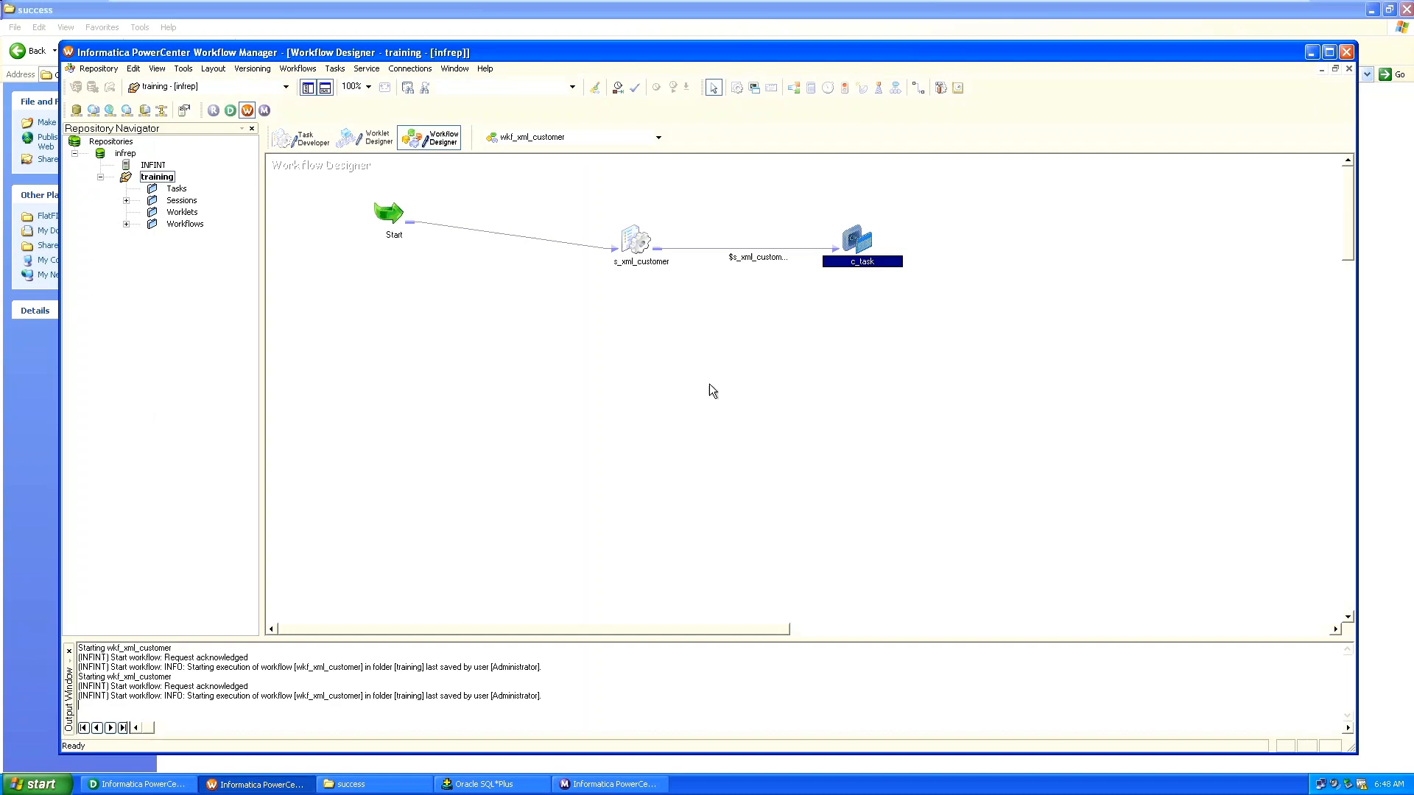
Reopen c_task's Command1 editor to review the full COPY command.
double_click(859, 241)
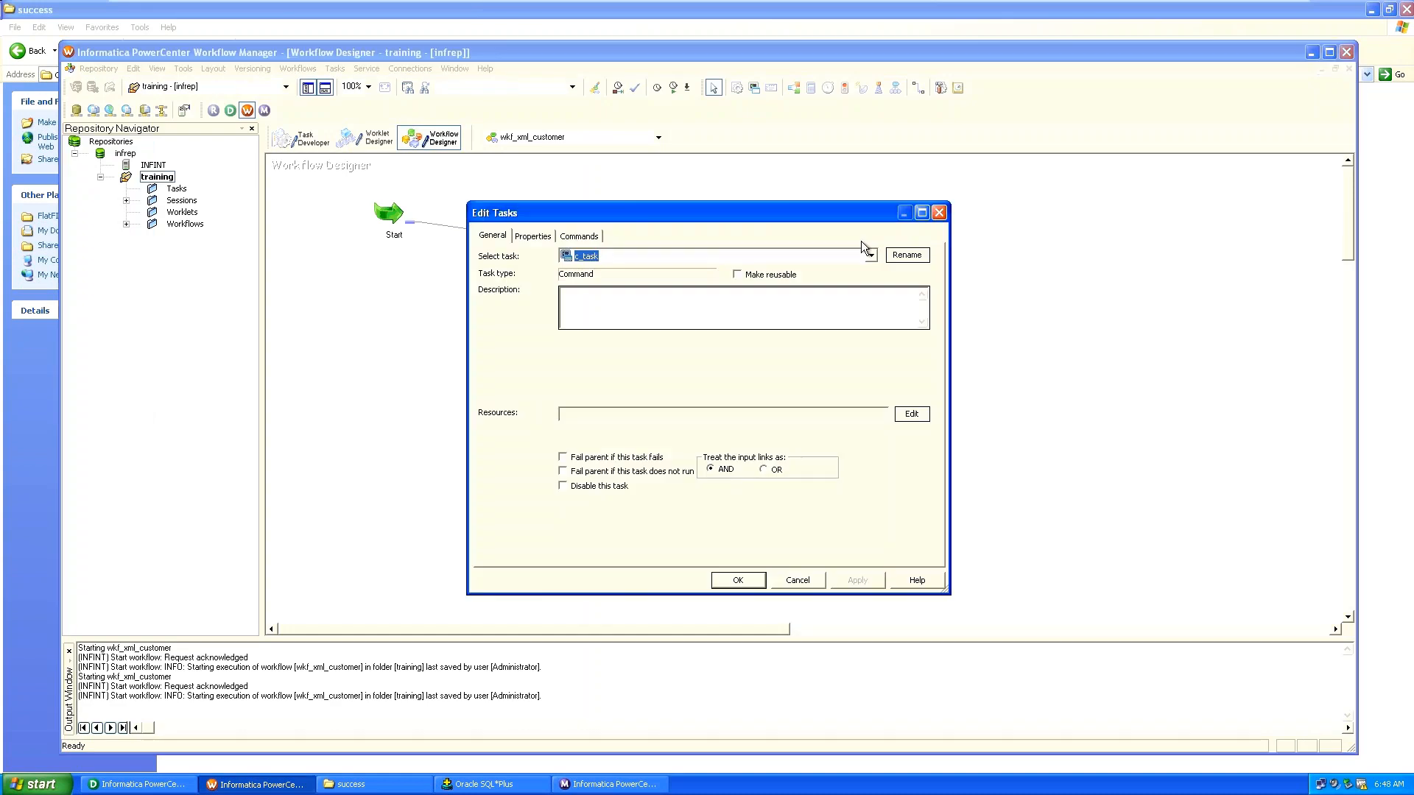
click(749, 344)
click(930, 341)
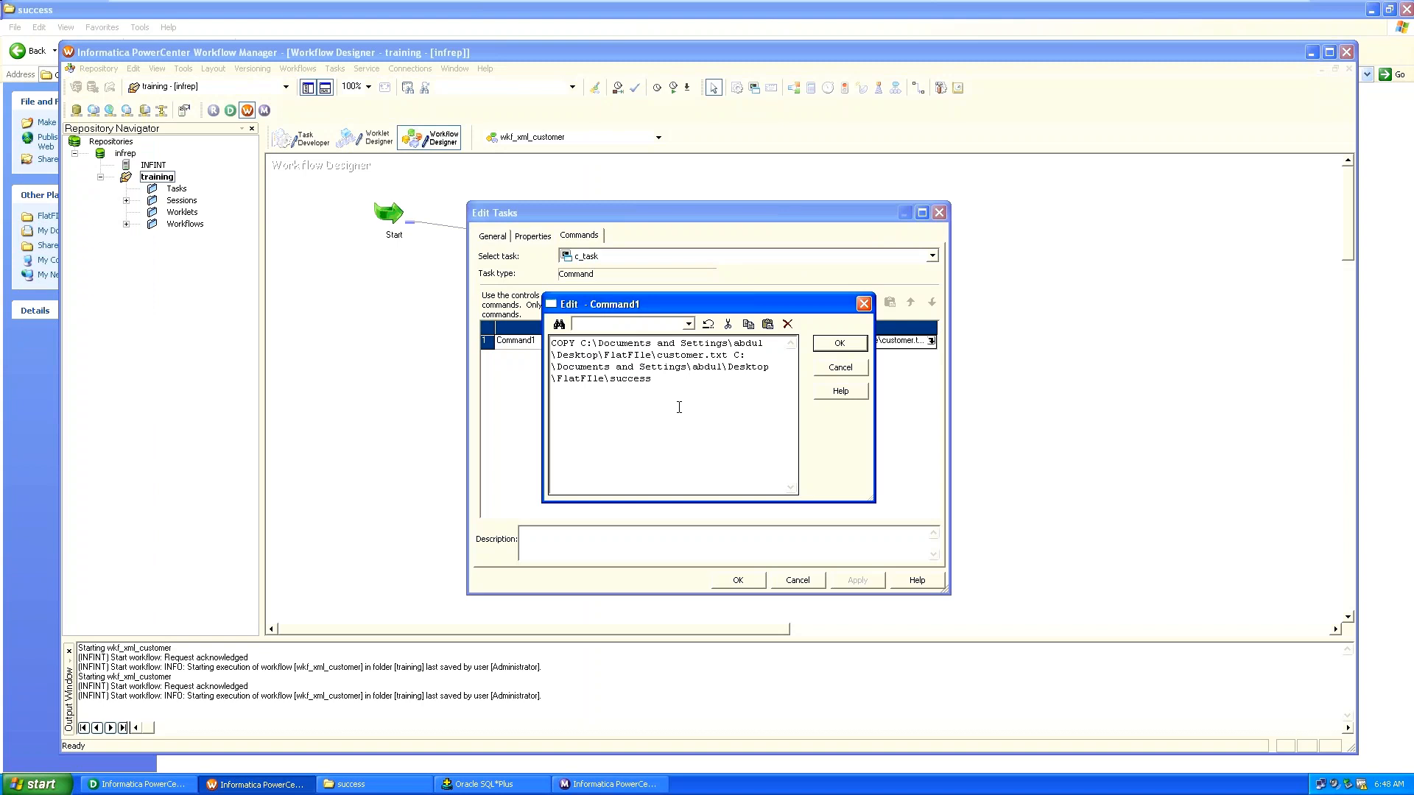
key(alt+Tab)
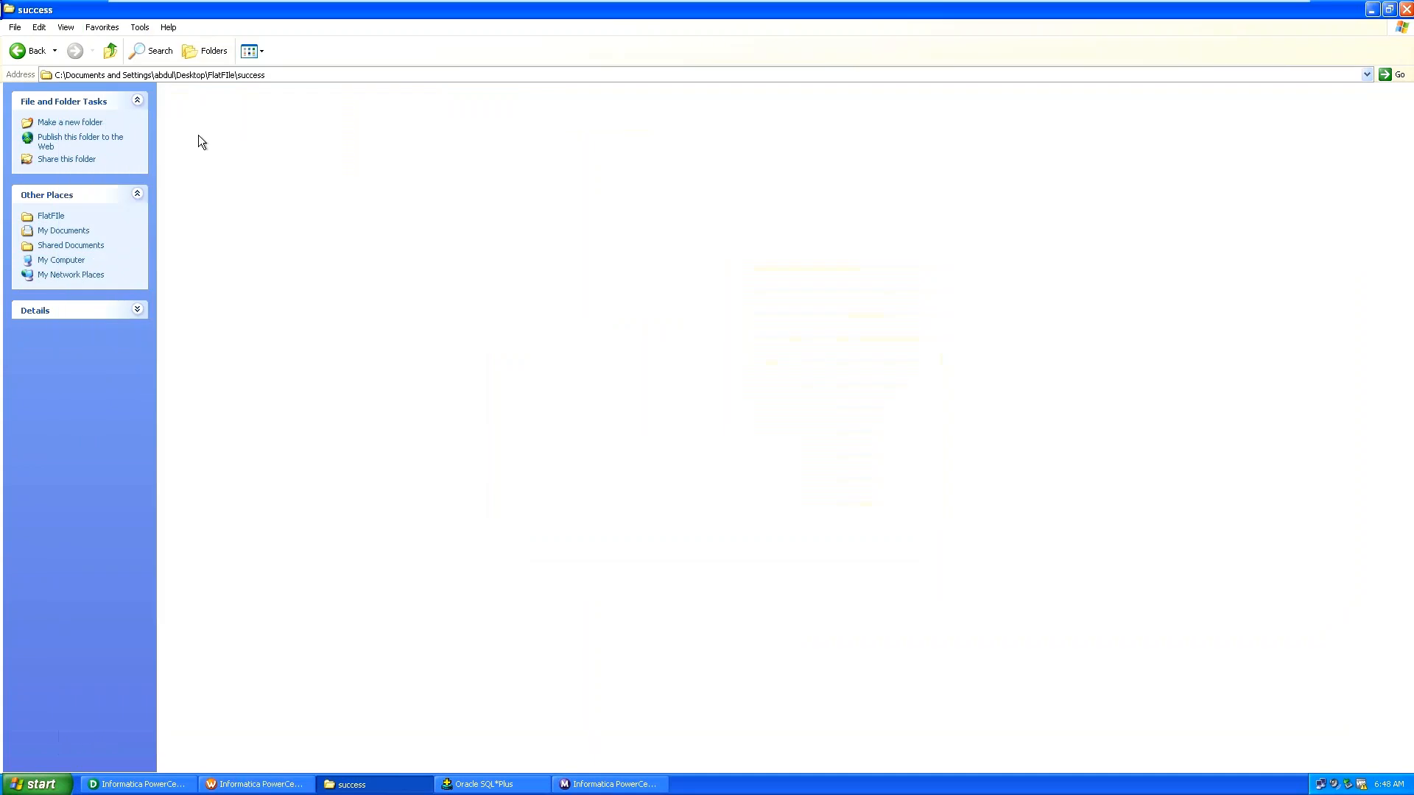
View customer.txt's XML contents in FlatFIle and copy the FlatFIle folder path.
key(BackSpace)
click(224, 104)
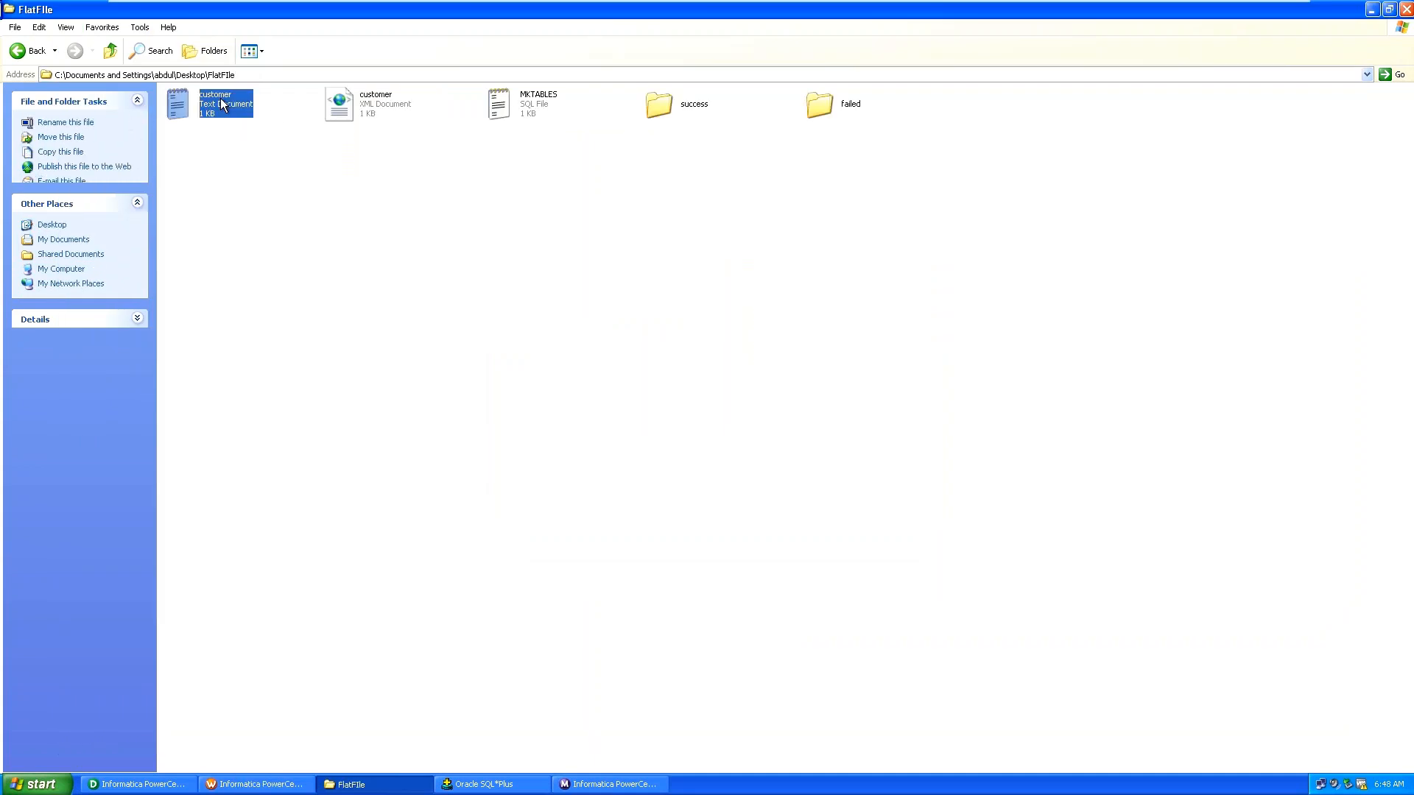
double_click(225, 104)
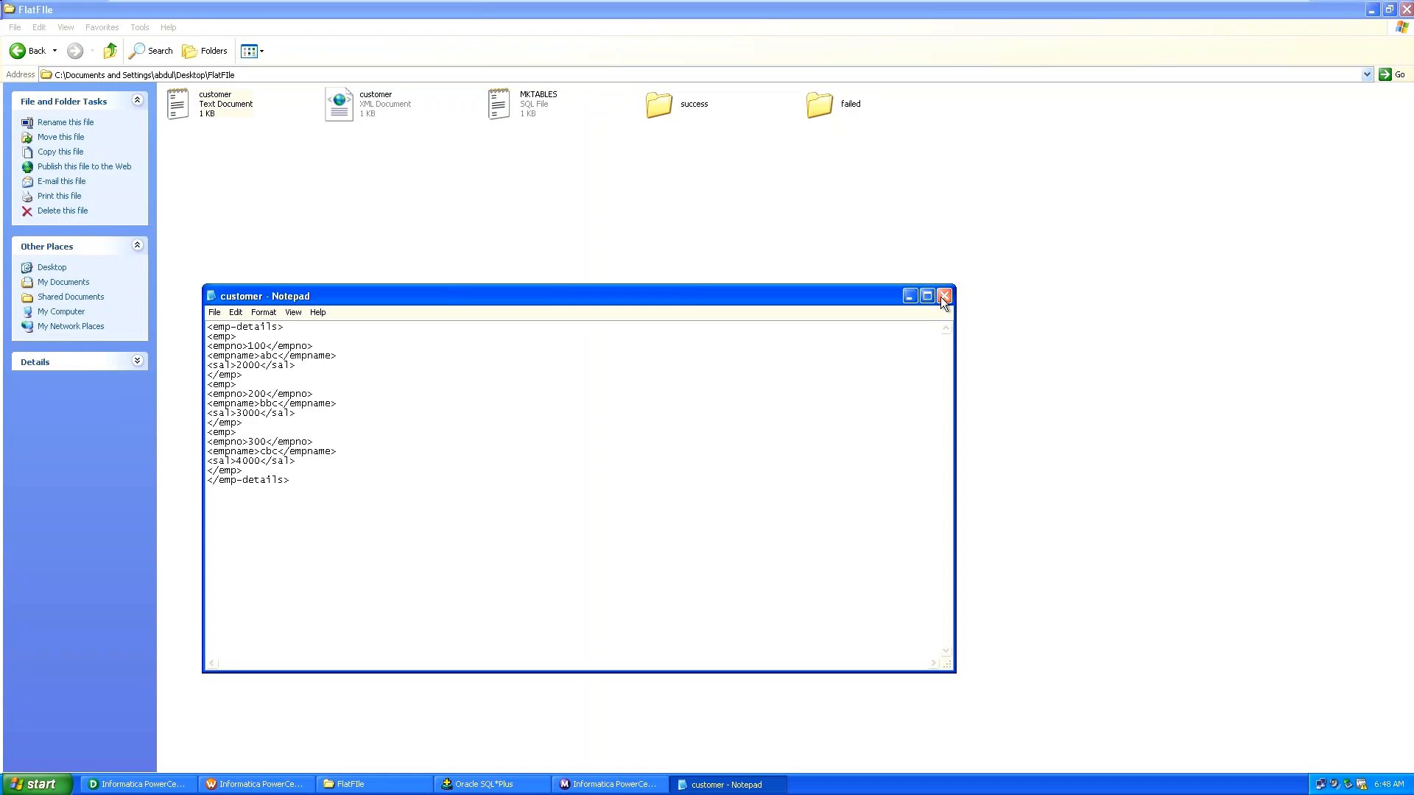
click(943, 297)
click(324, 75)
key(ctrl+c)
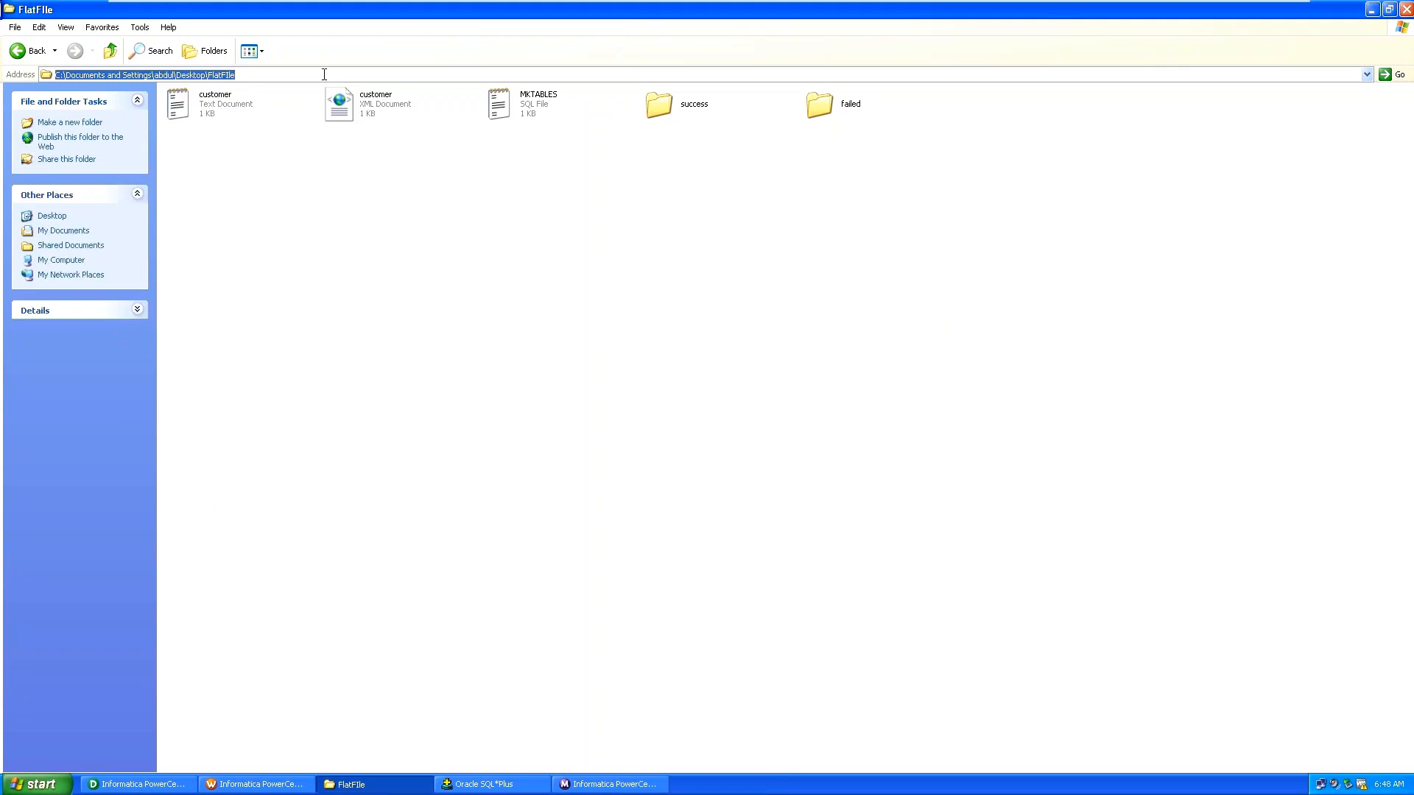
key(alt+Tab)
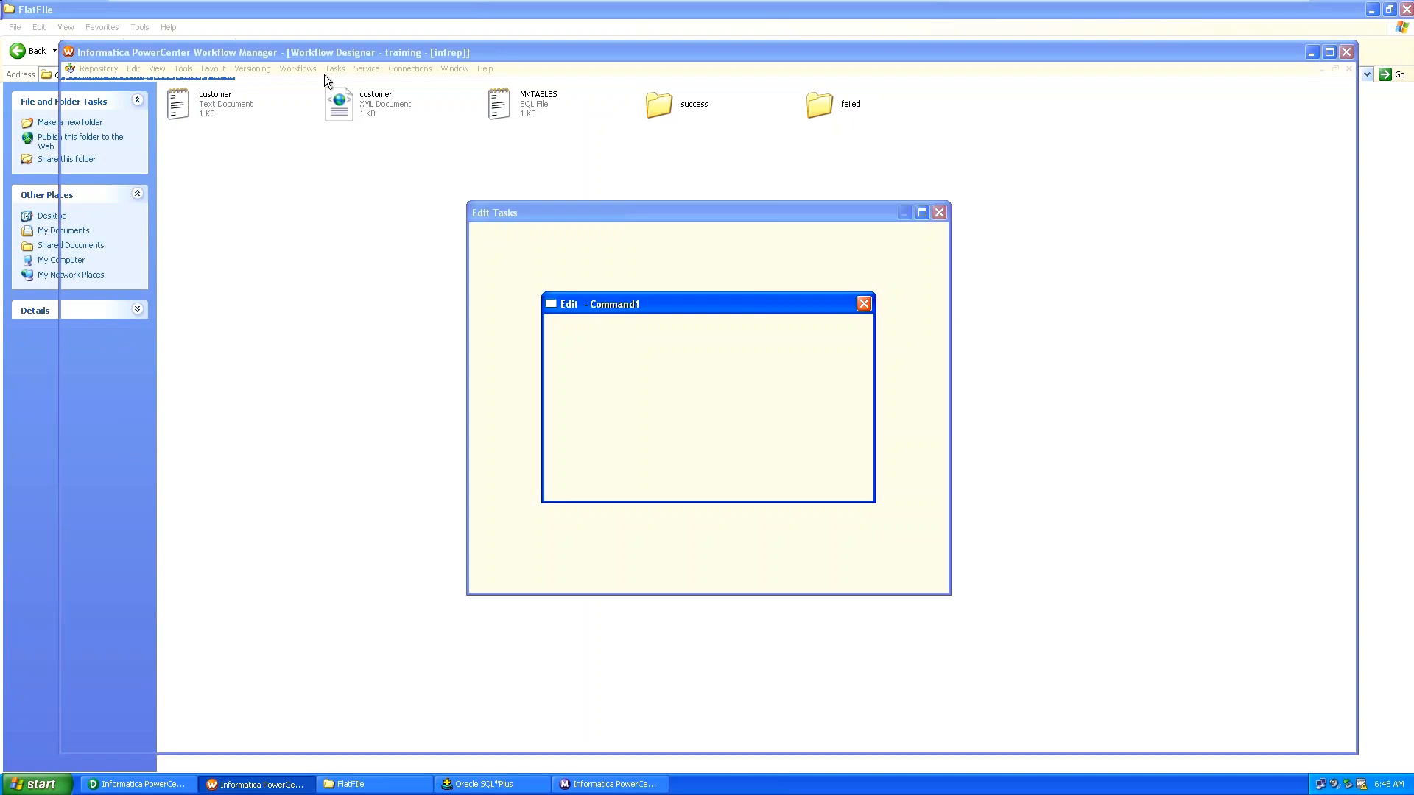
Replace the COPY command's source with the FlatFIle folder path plus \customer.txt.
drag(728, 355, 579, 343)
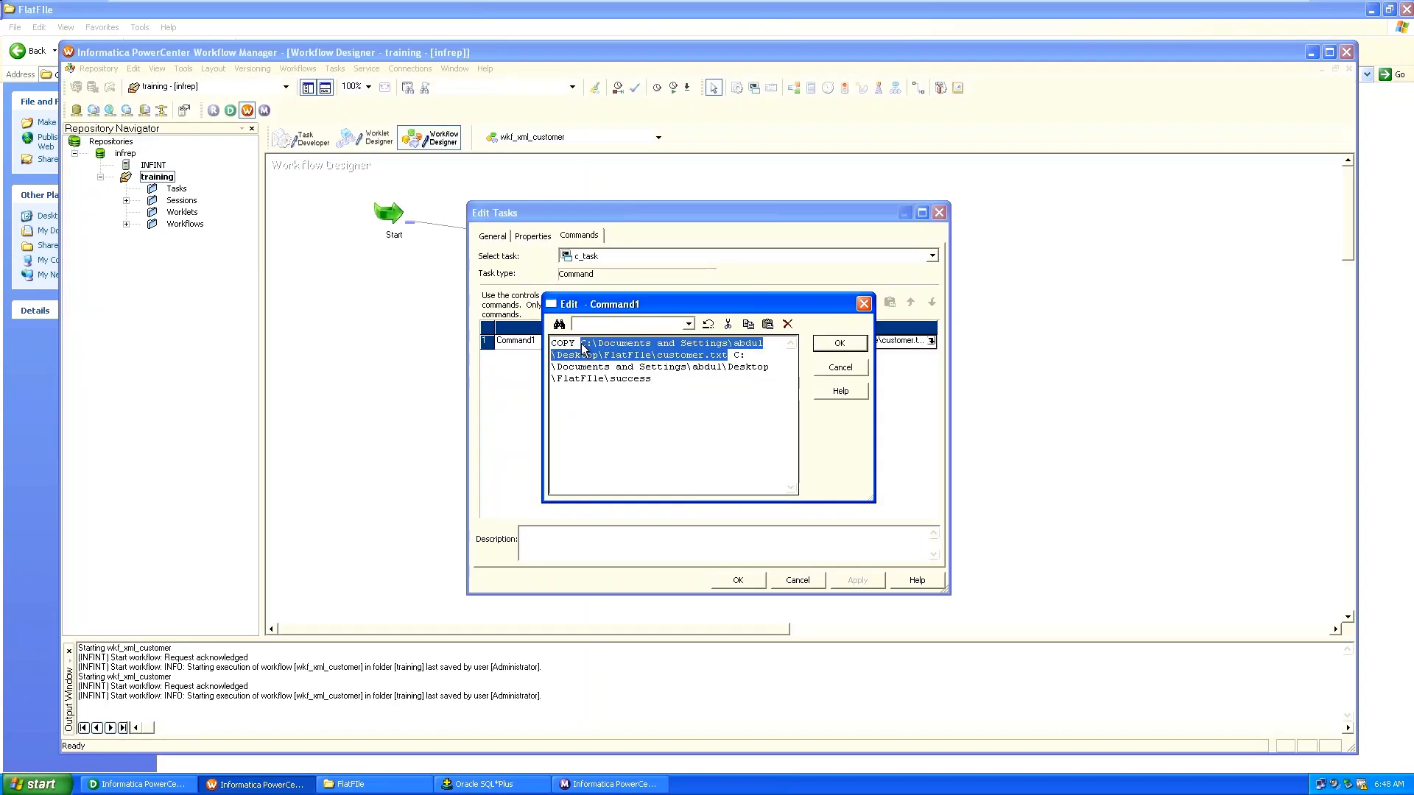
key(ctrl+v)
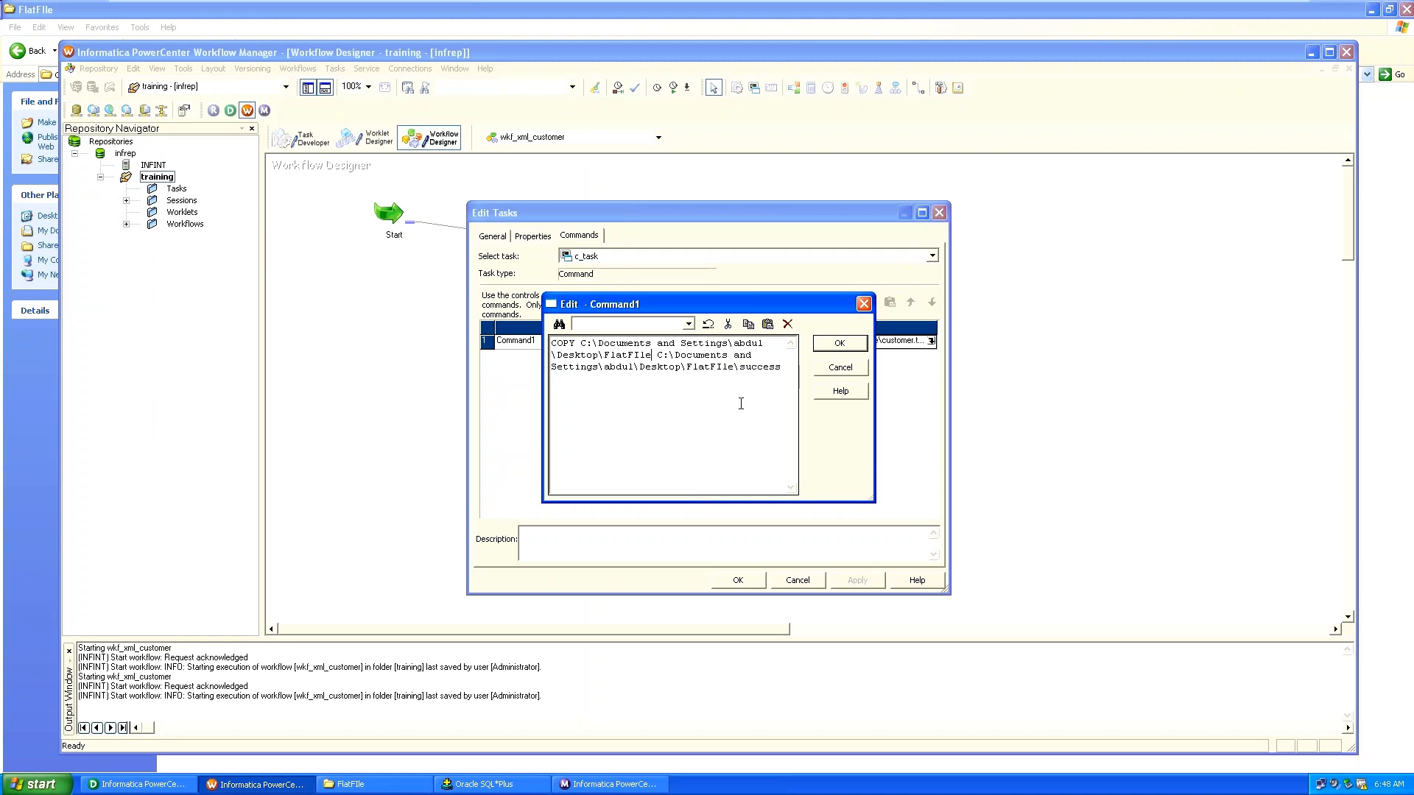
text(\customer)
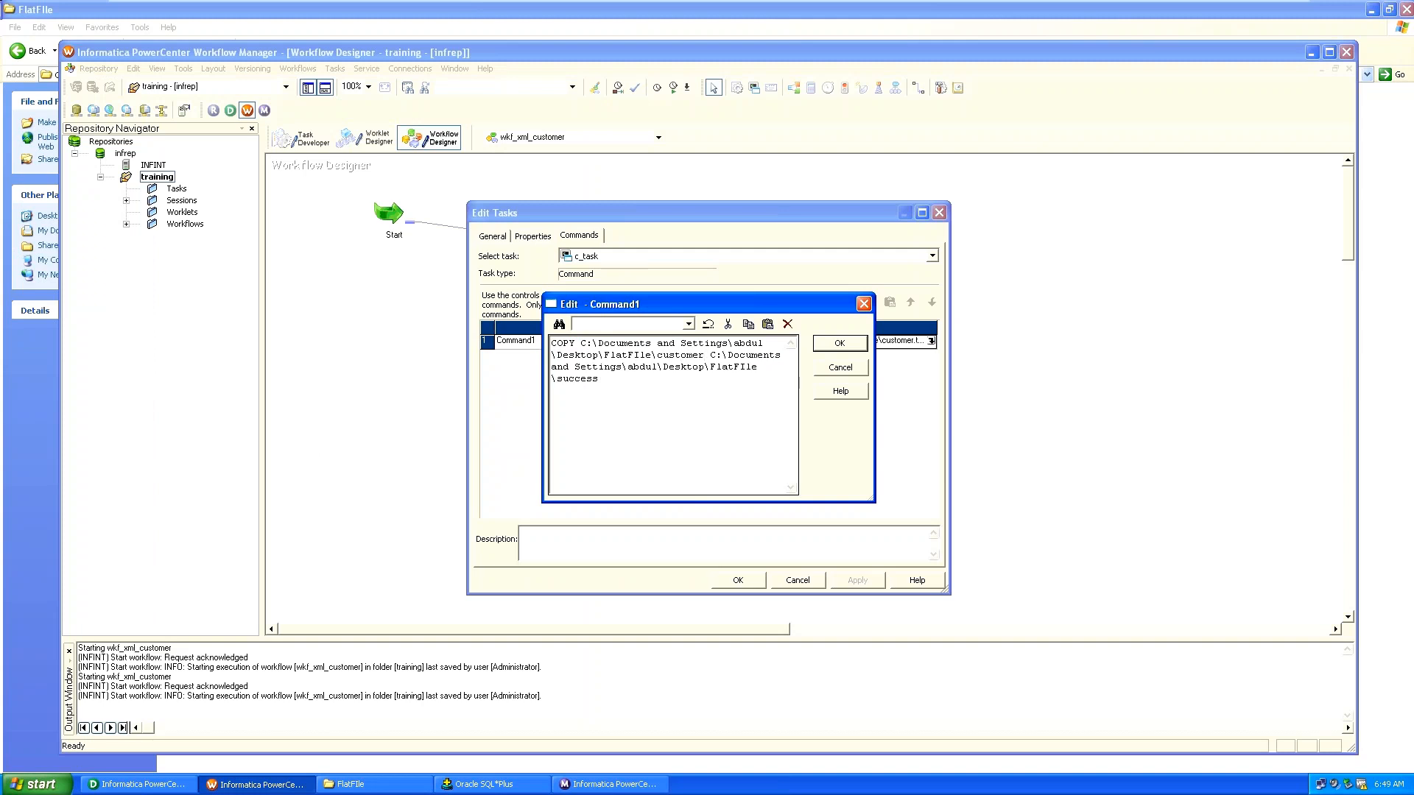
text(.txt)
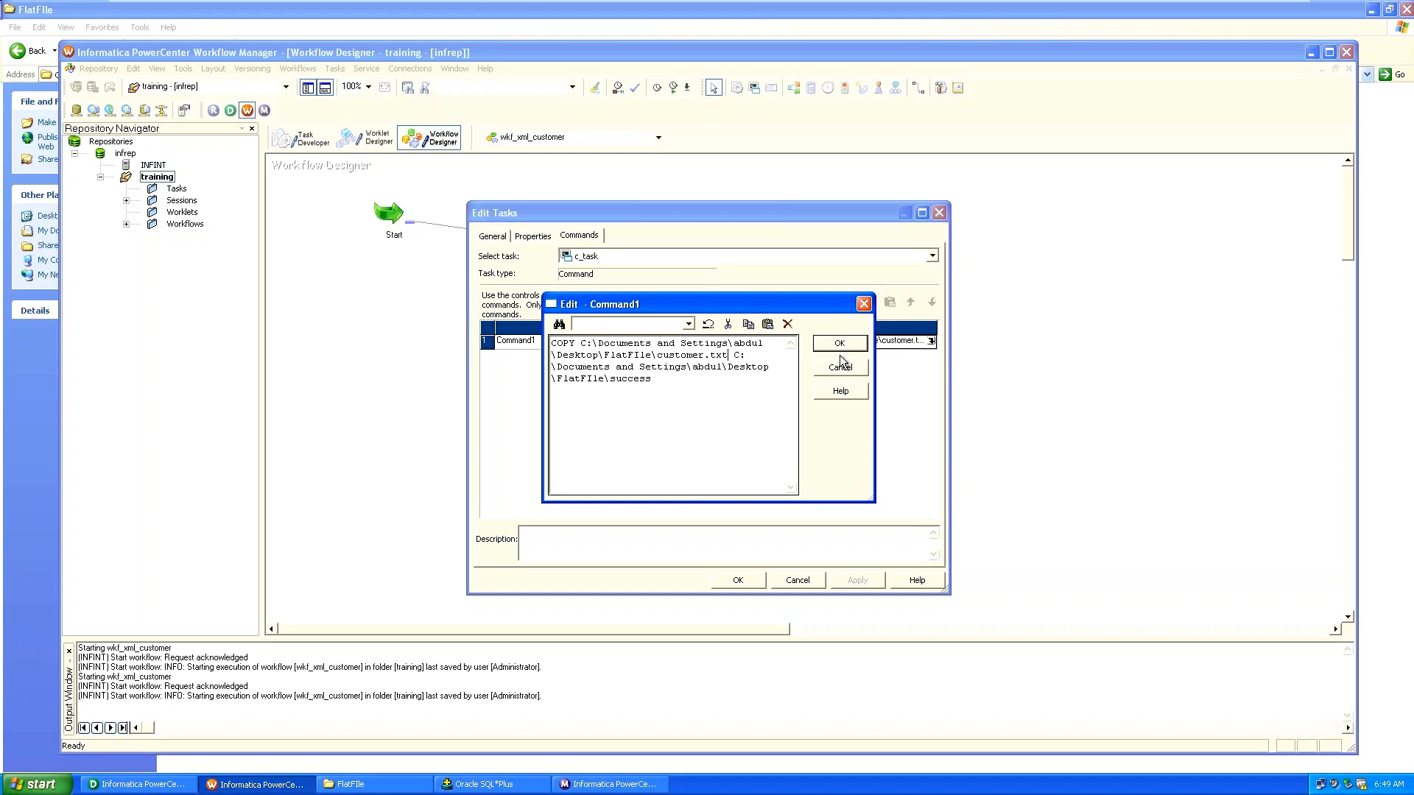
click(839, 343)
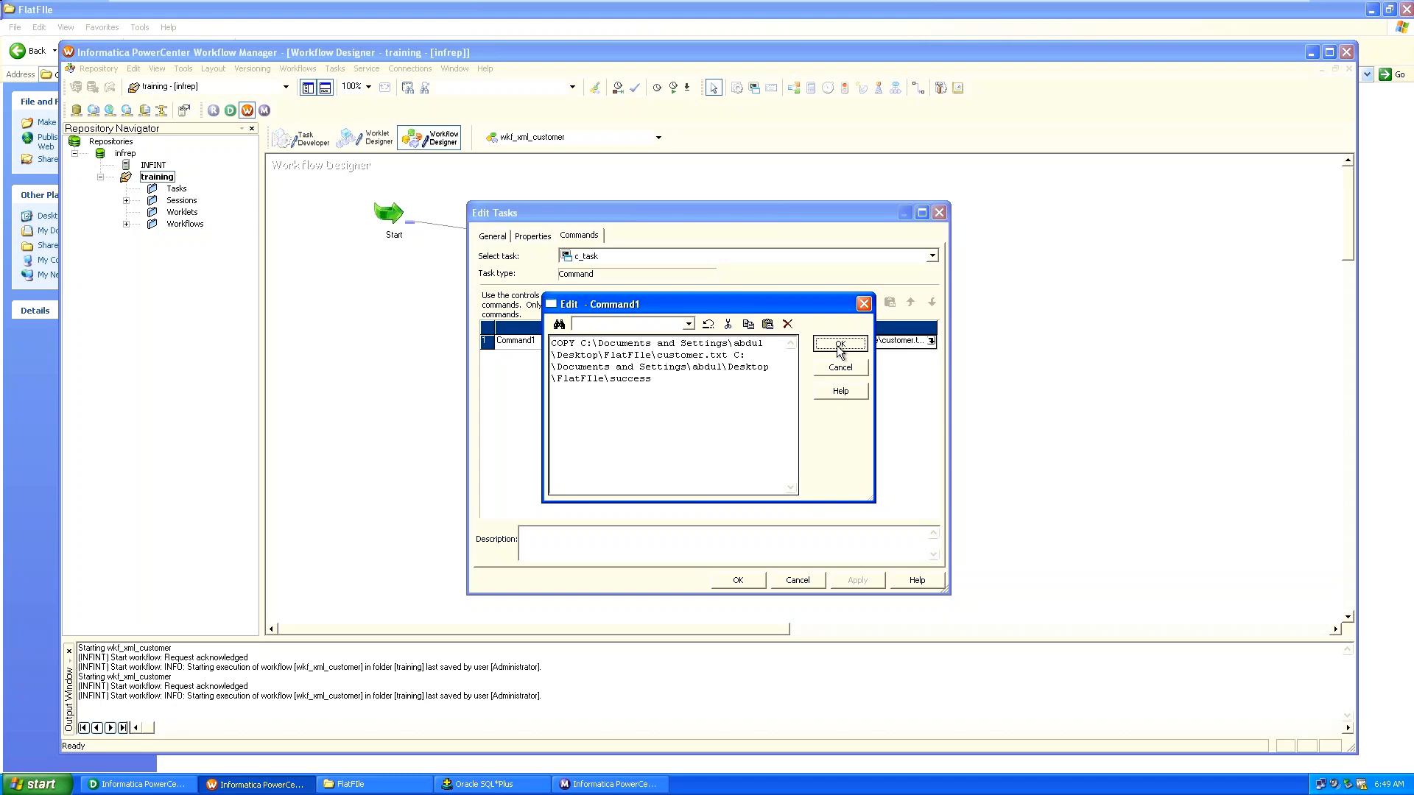
Close Edit Tasks and save the c_task change to the repository.
click(730, 537)
click(738, 582)
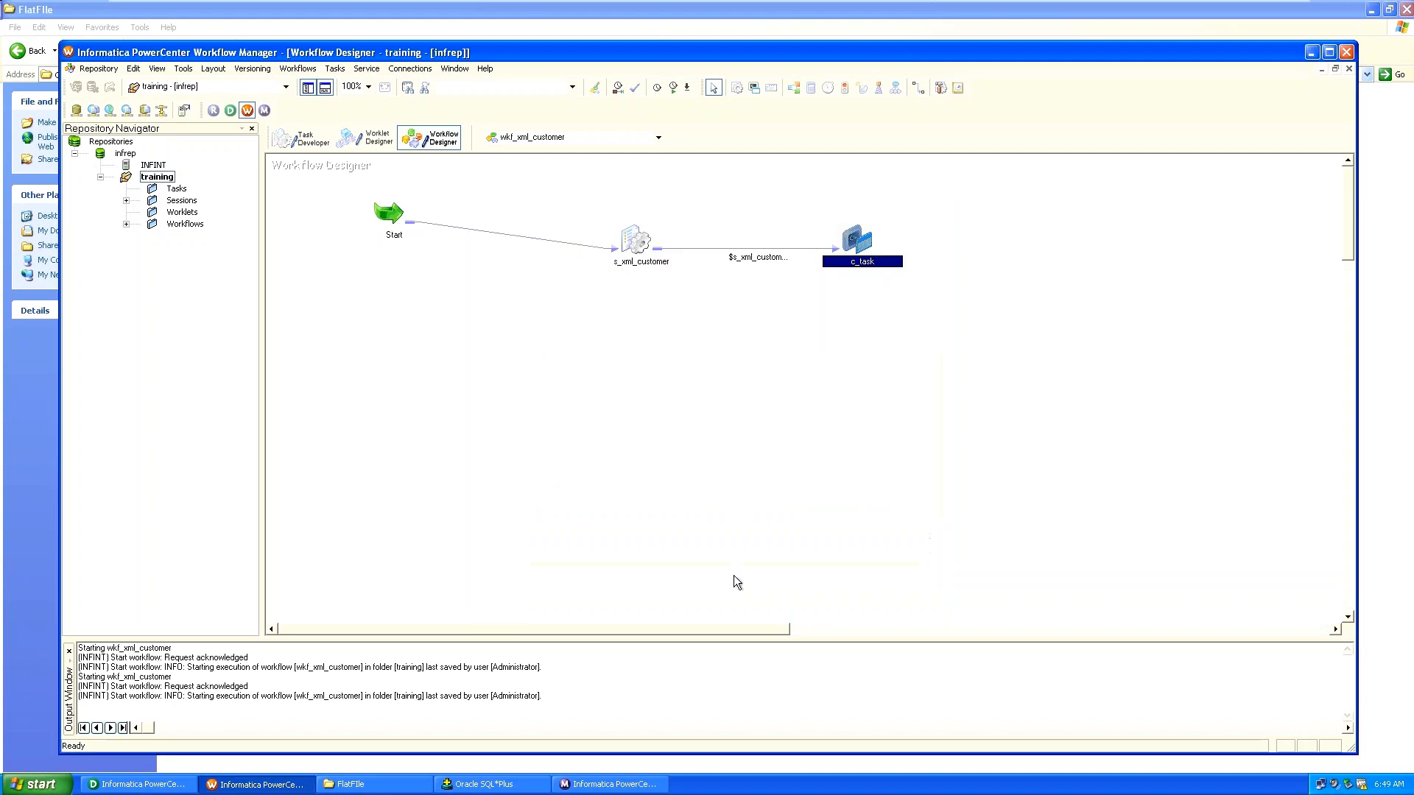
key(ctrl+s)
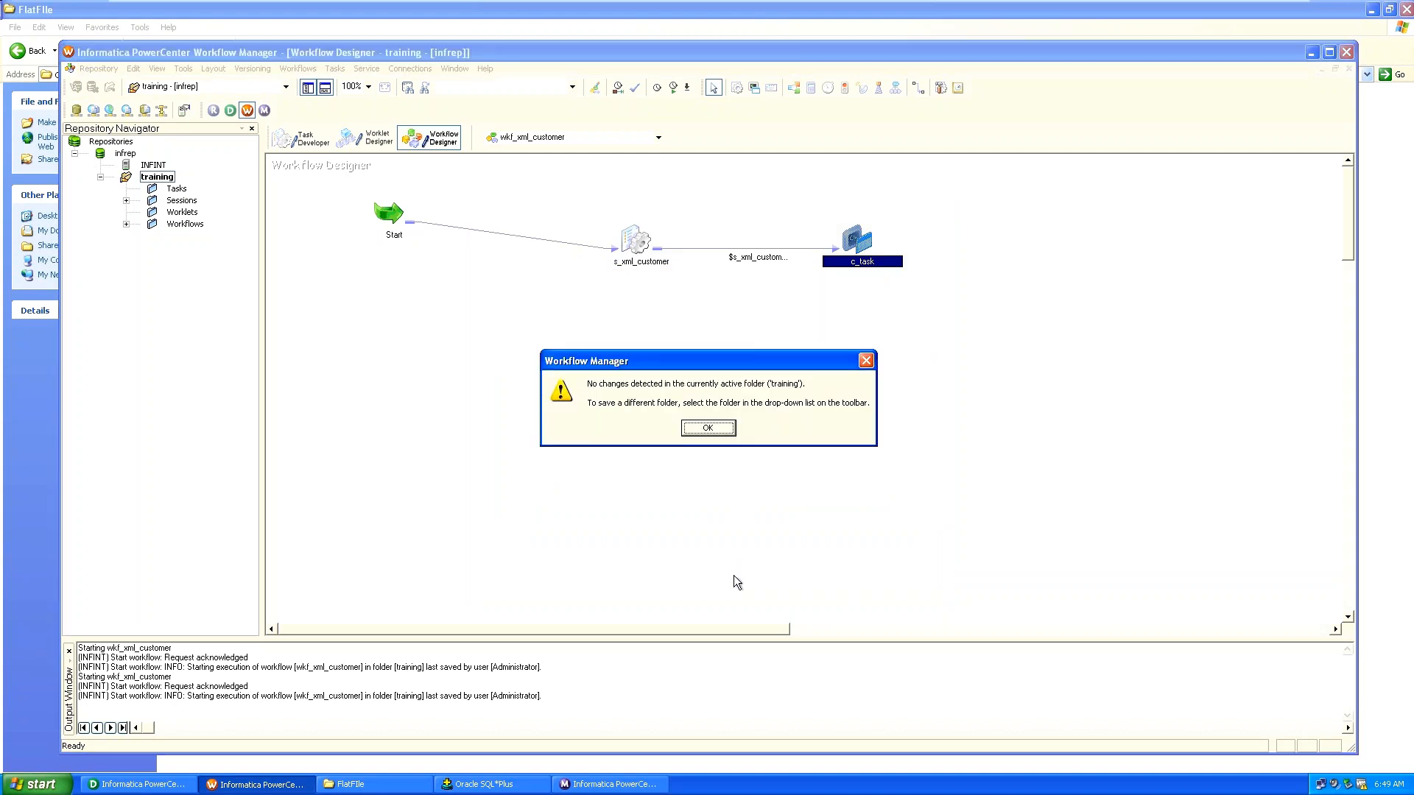
key(Return)
Rerun wkf_xml_customer and inspect c_task's run details in Workflow Monitor.
click(298, 69)
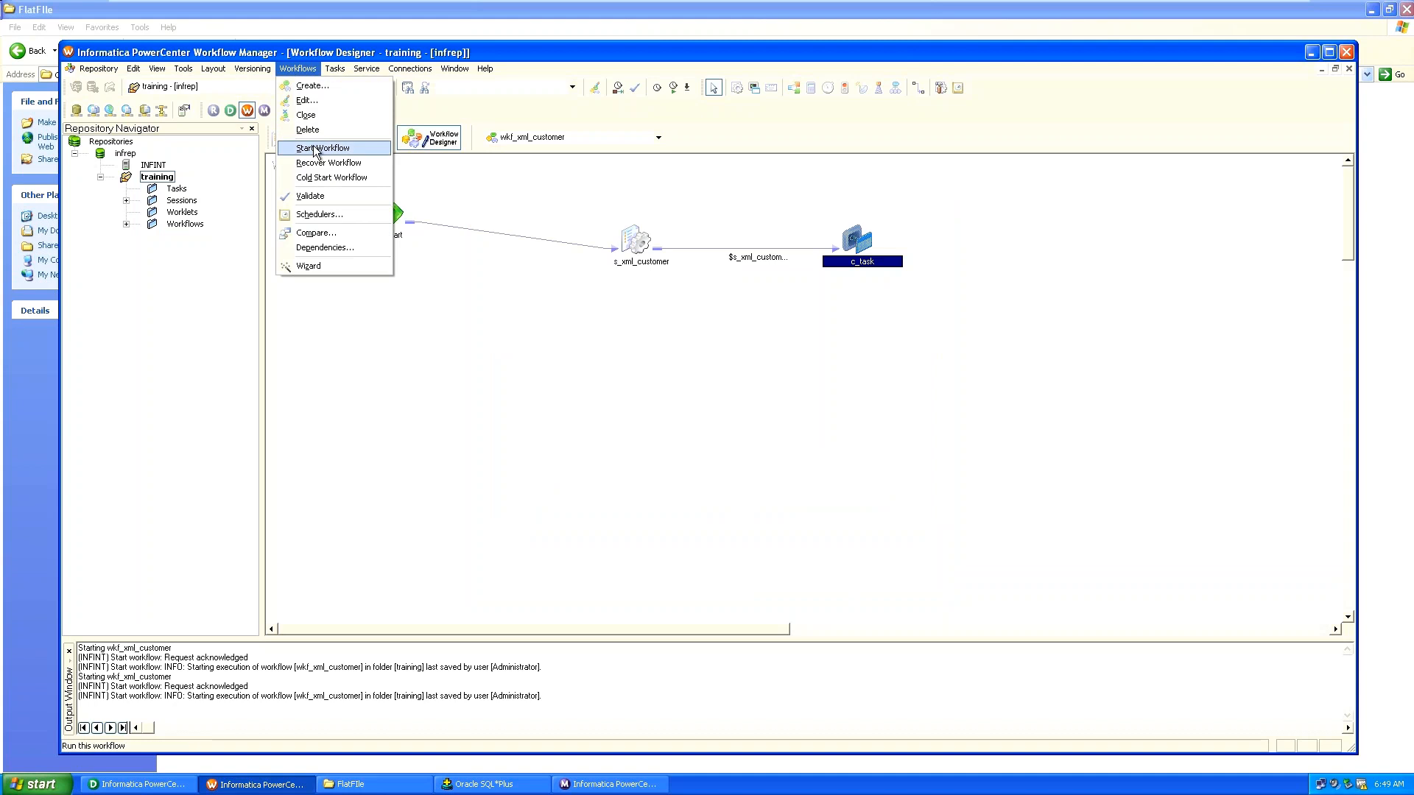
click(316, 150)
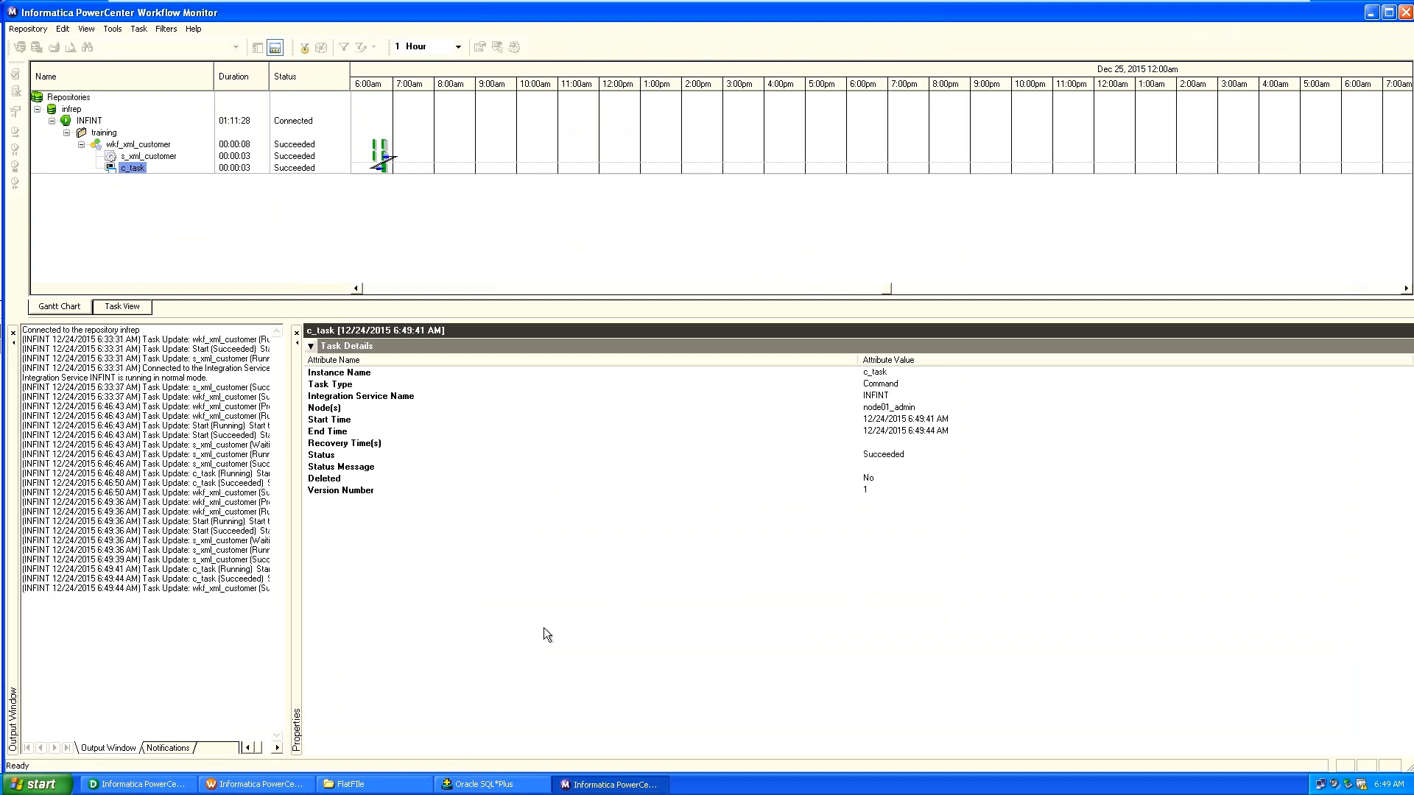
click(543, 628)
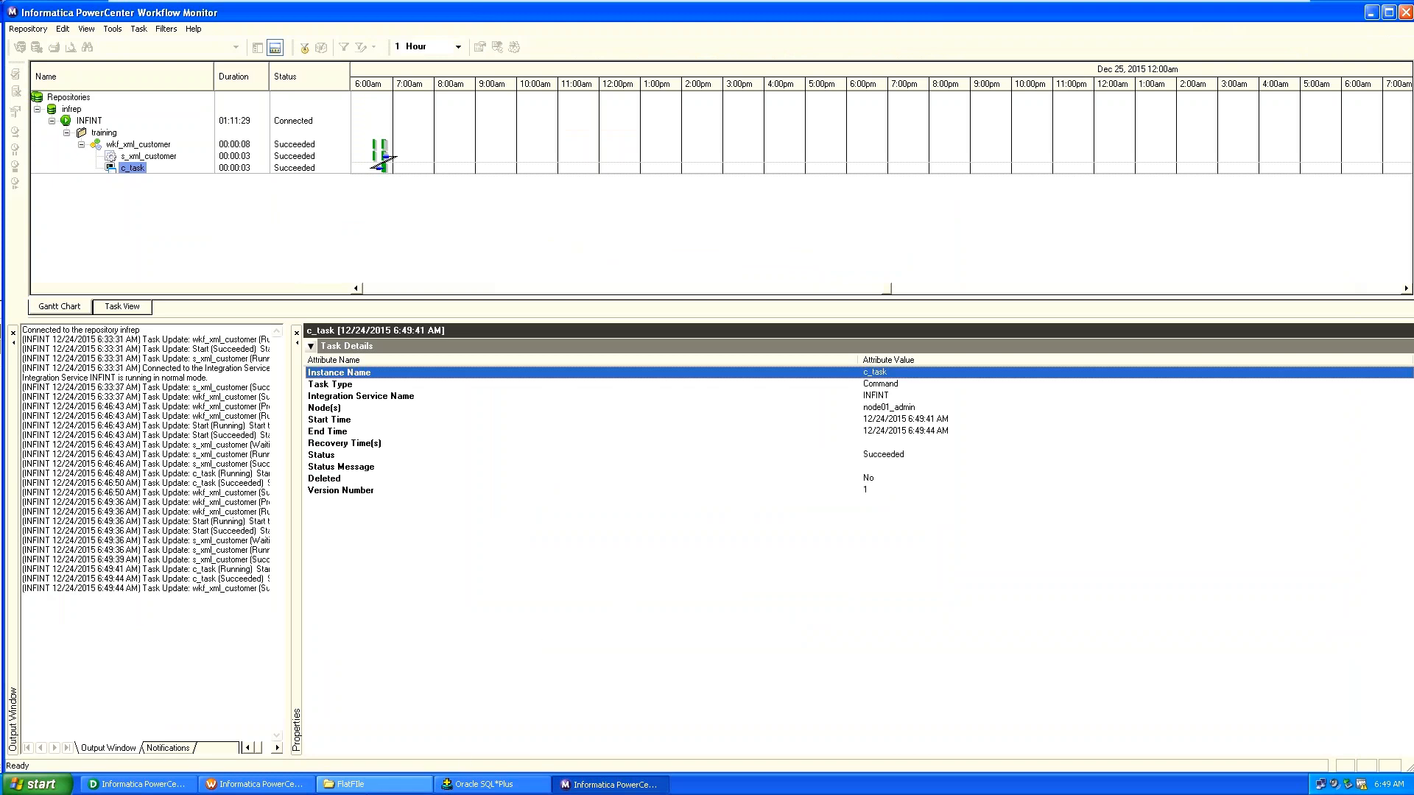
click(374, 784)
Reopen FlatFIle\success from the Desktop and find it still empty.
key(BackSpace)
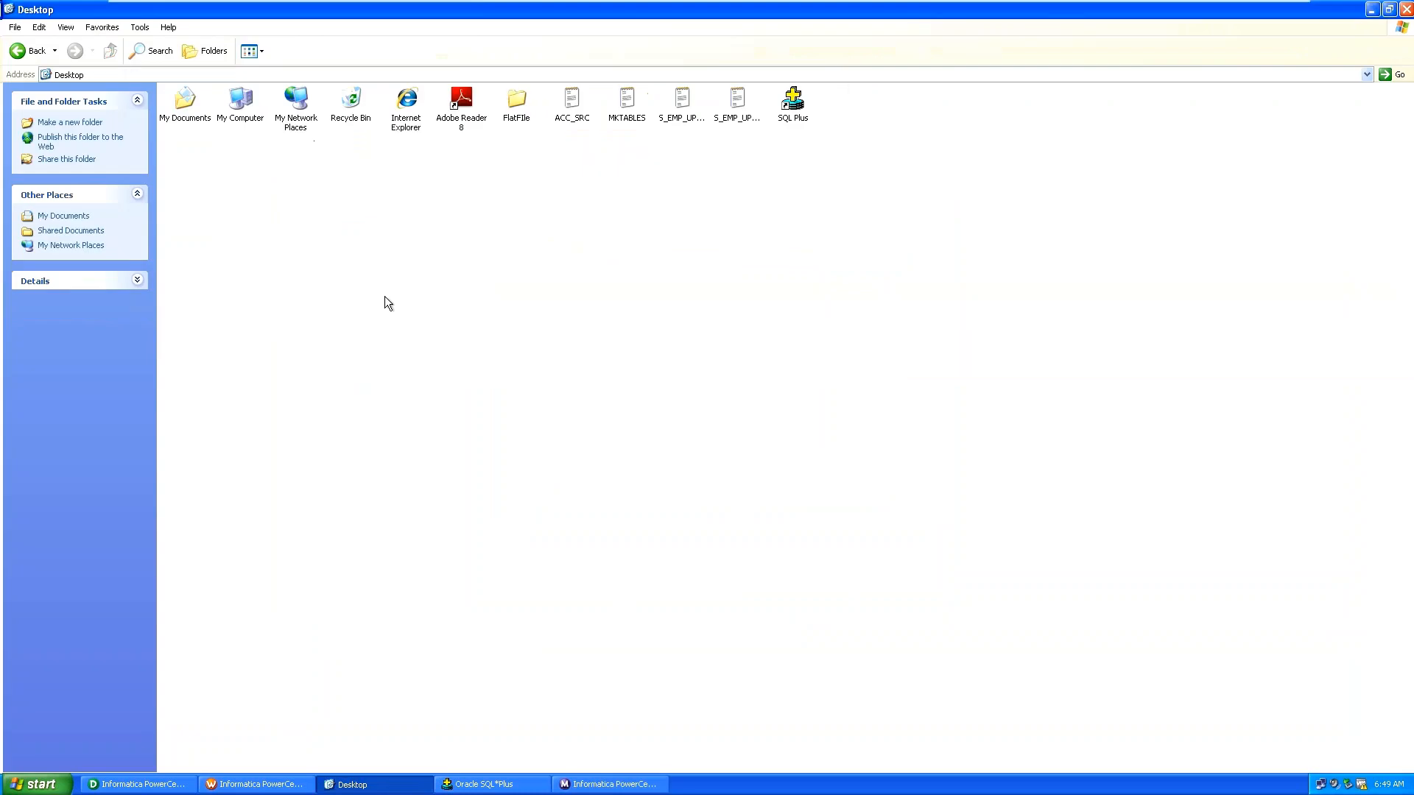
double_click(516, 99)
click(646, 111)
double_click(647, 110)
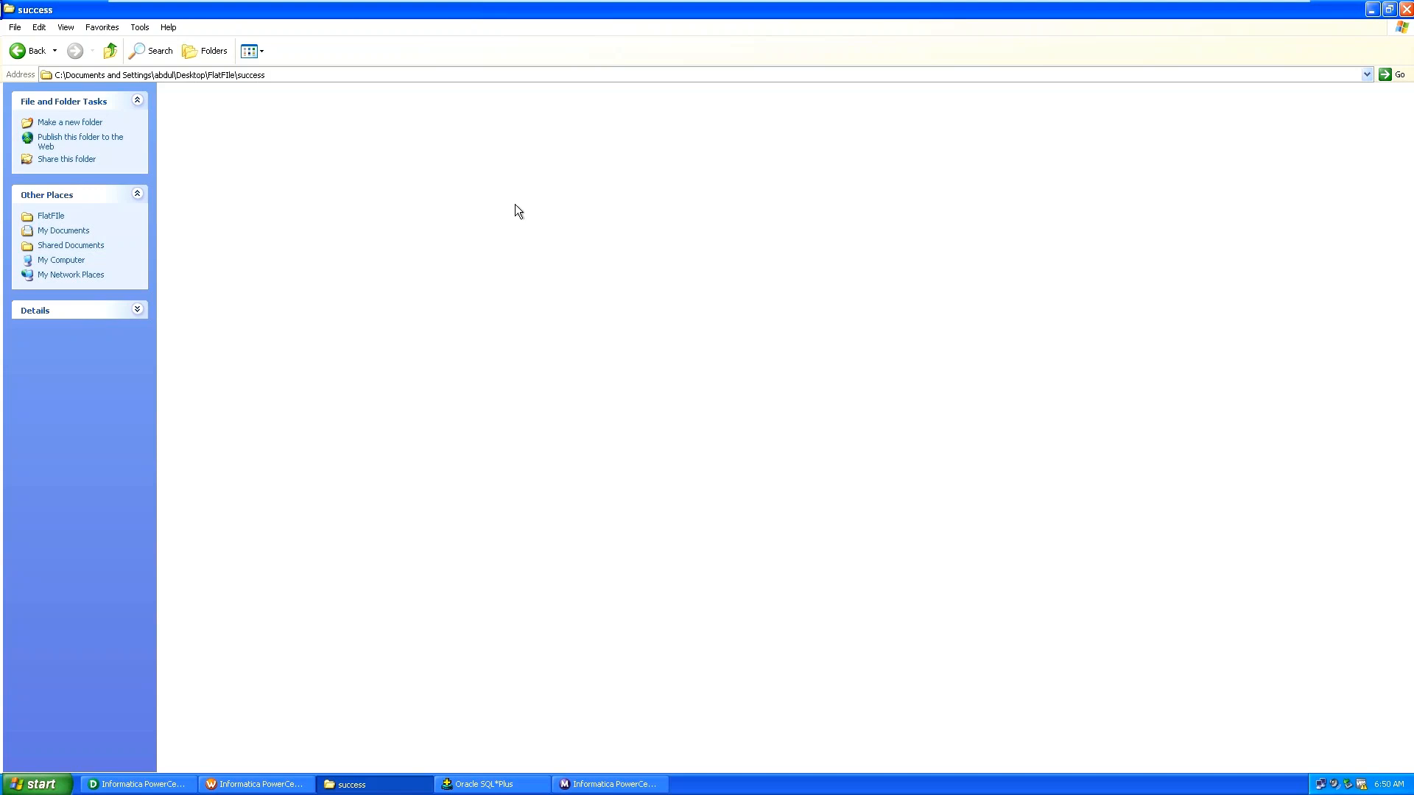
key(BackSpace)
key(BackSpace)
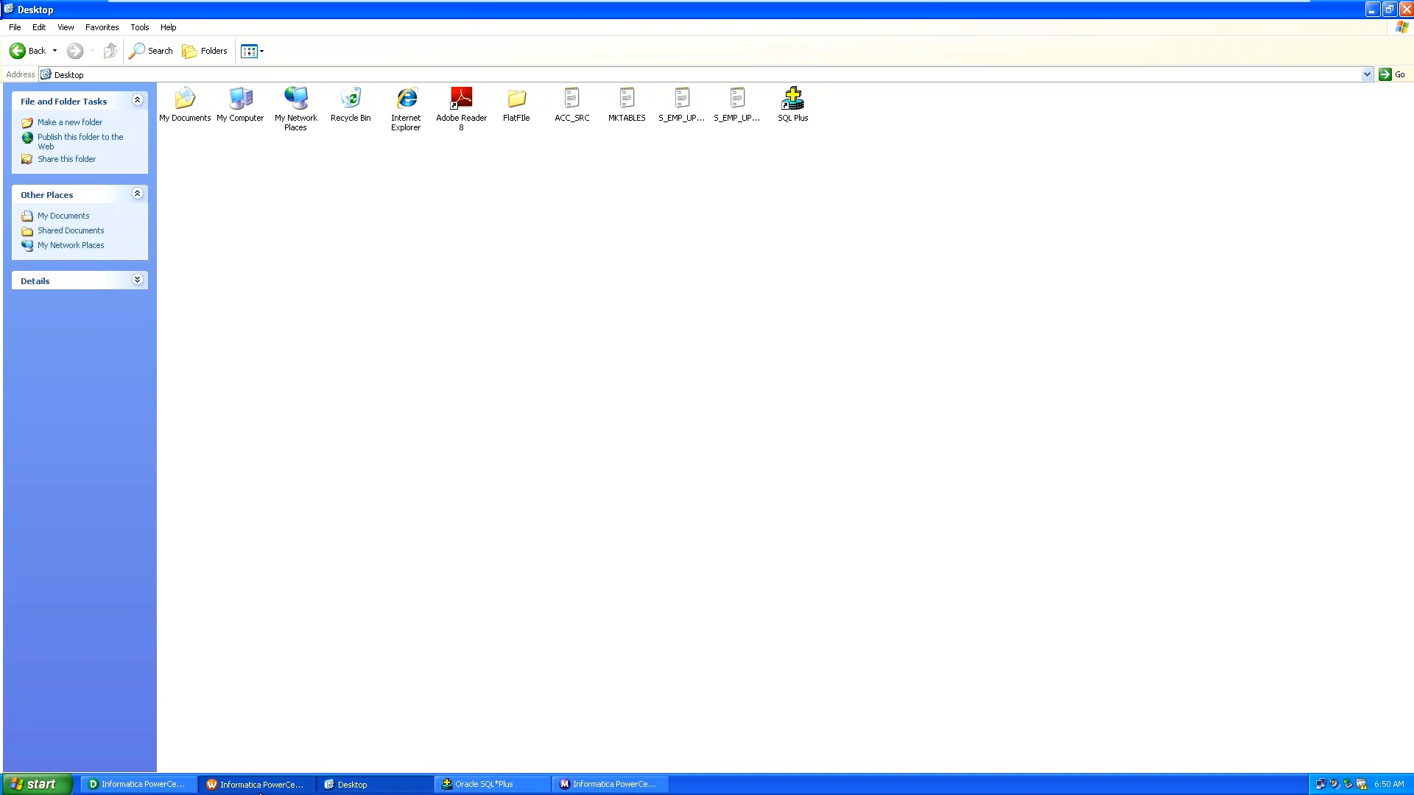
click(260, 792)
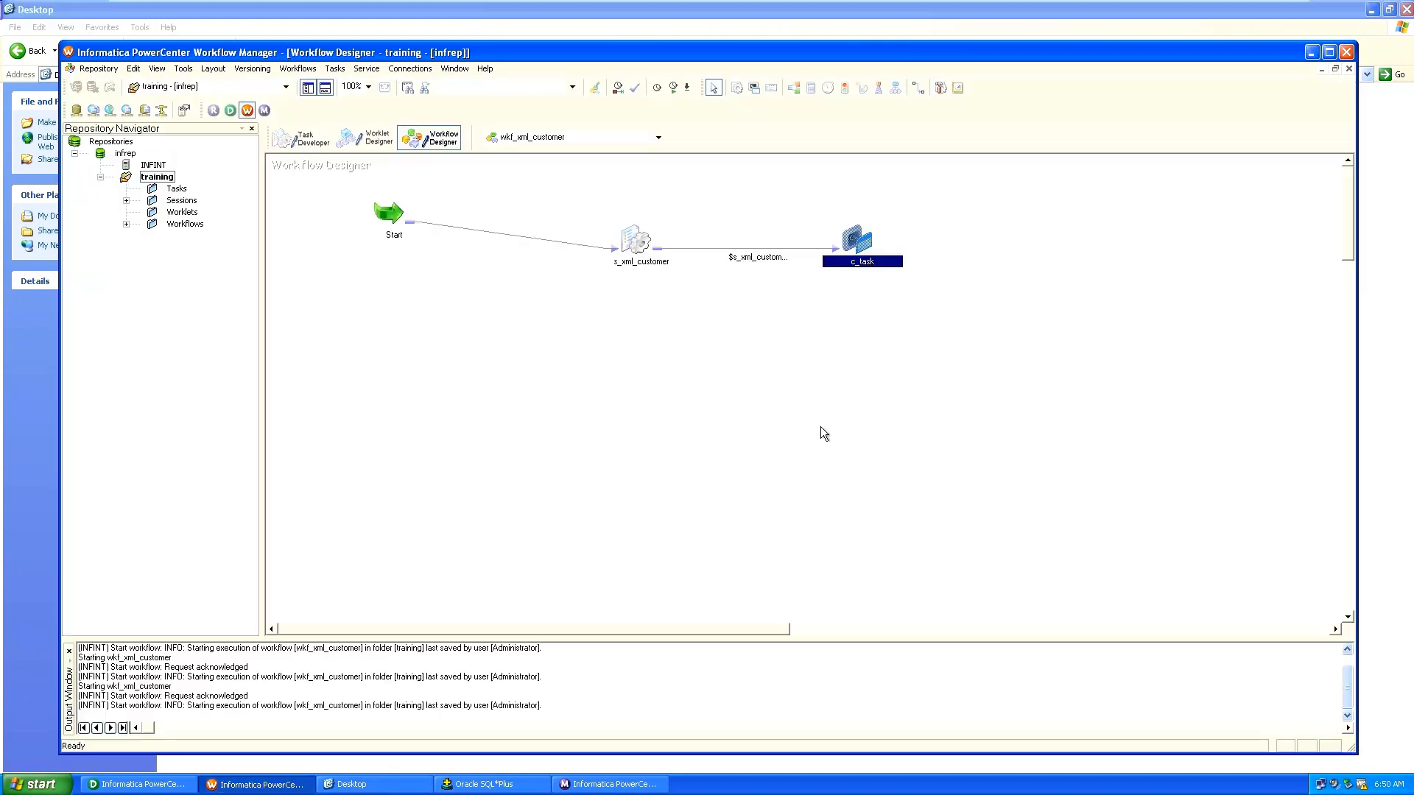
Remove '.txt' after the customer file name in c_task's COPY command and apply the change.
double_click(857, 240)
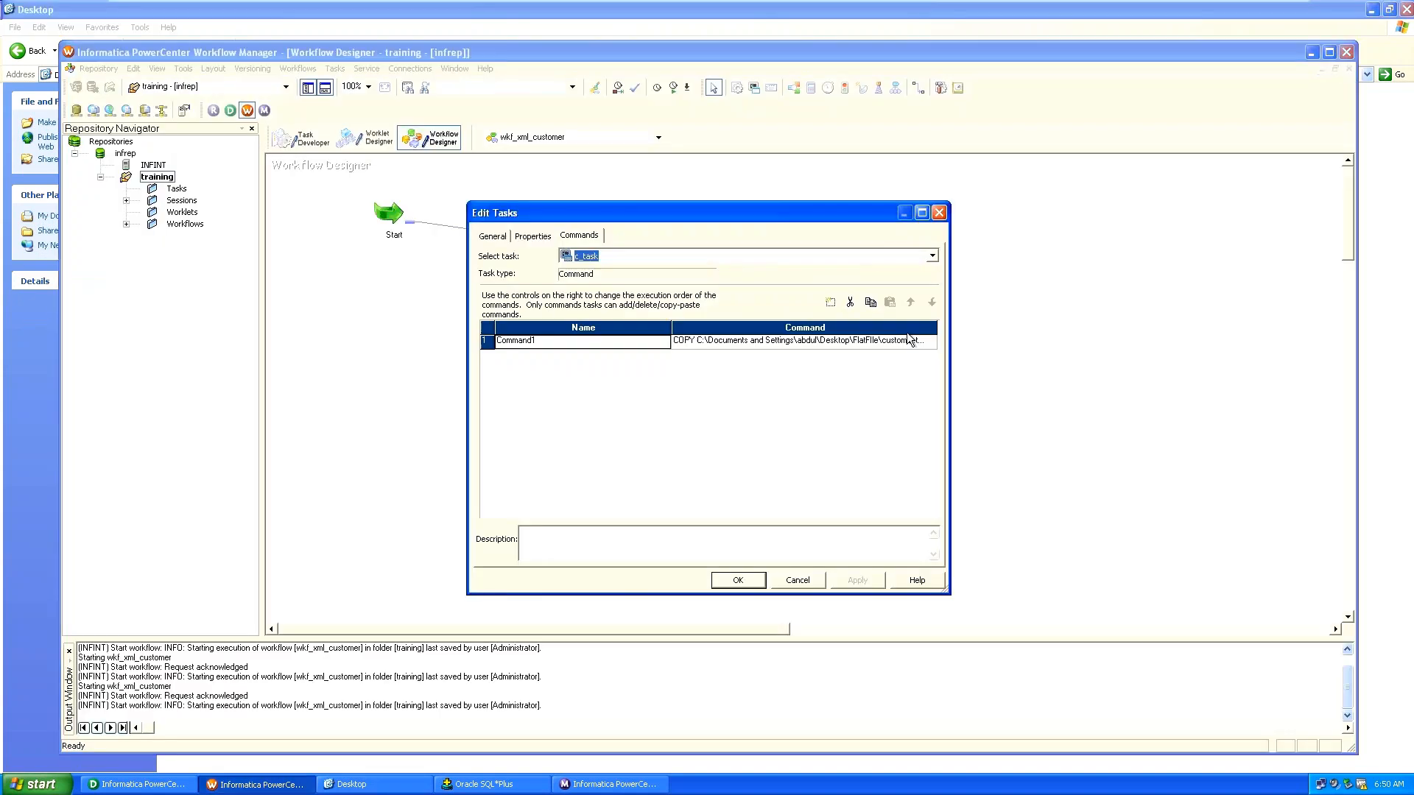
click(919, 342)
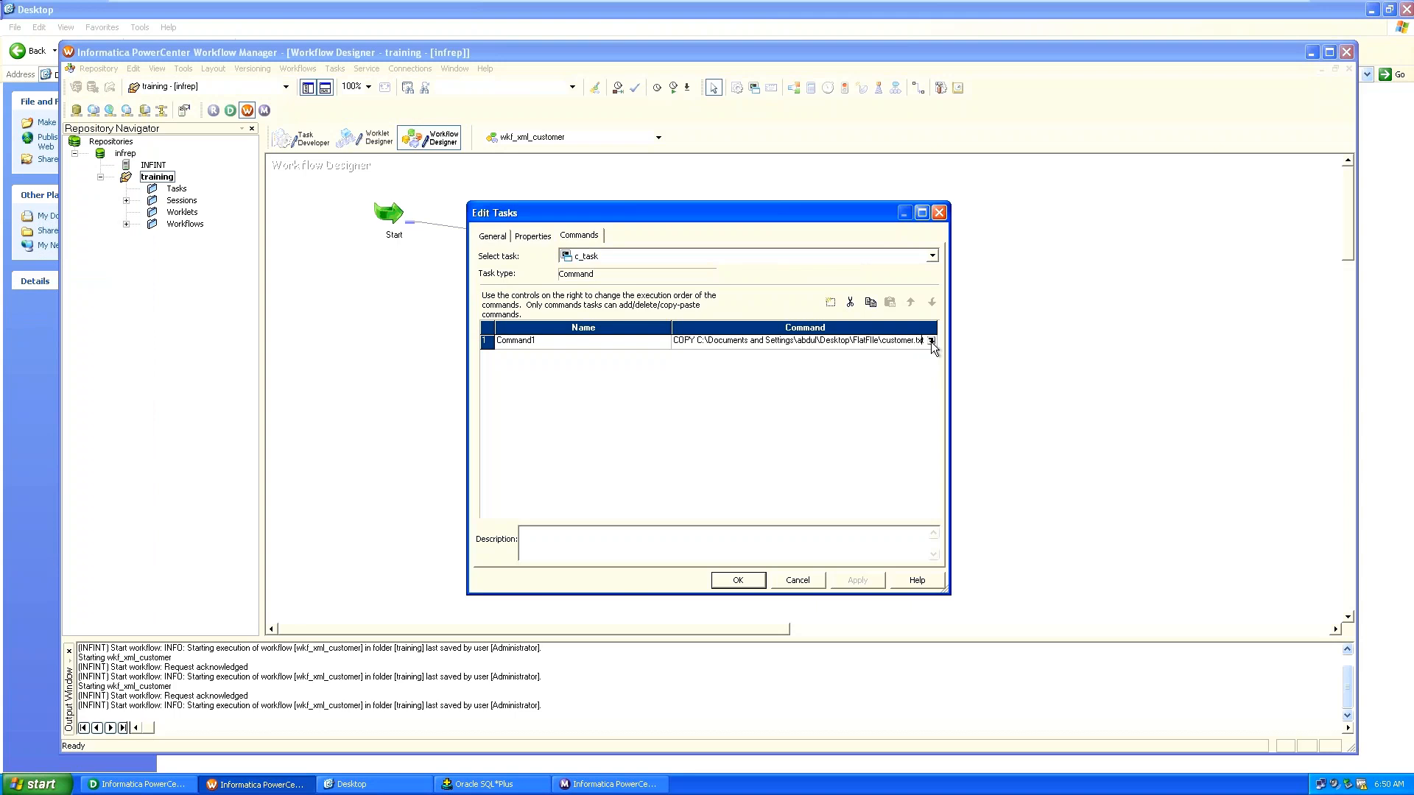
click(930, 342)
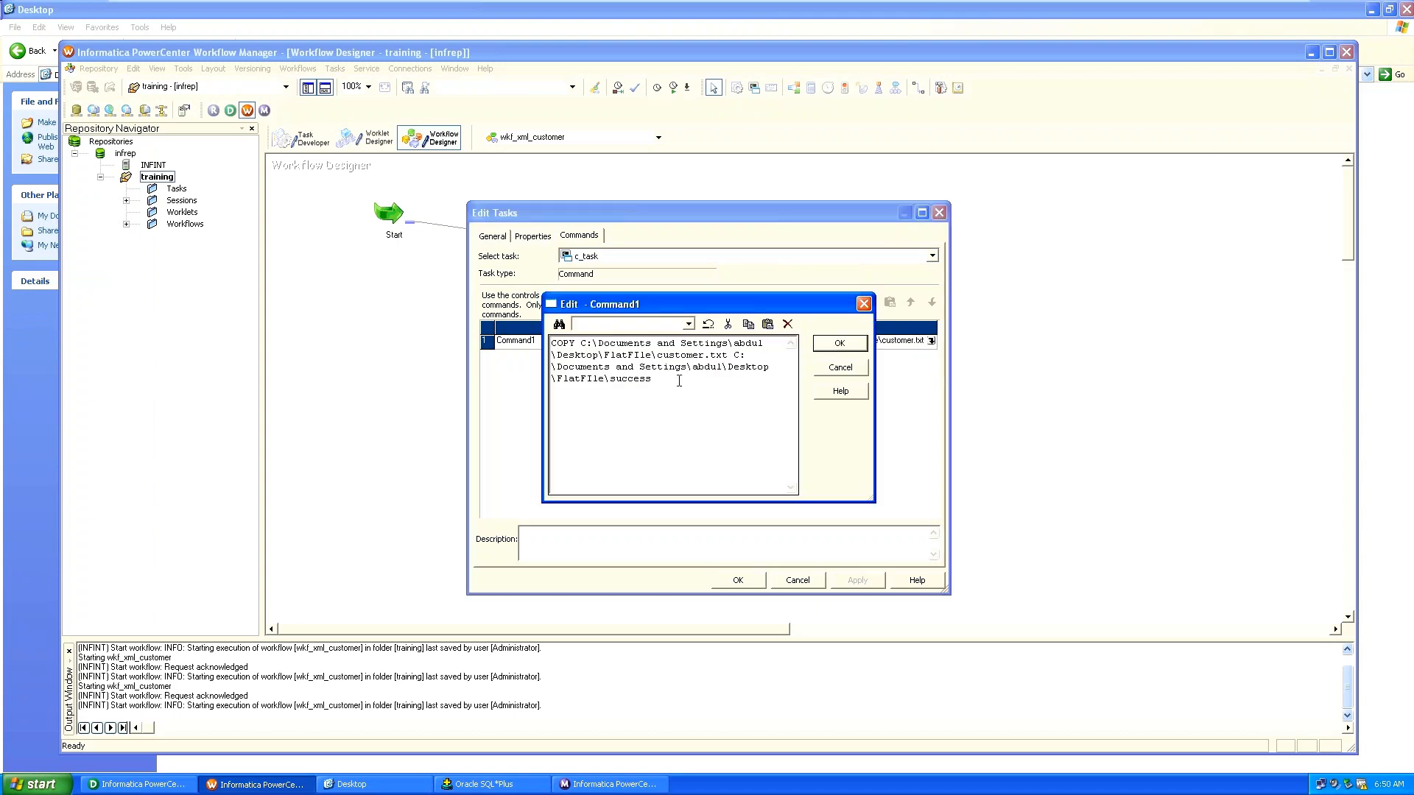
click(732, 355)
key(BackSpace)
key(BackSpace)
key(BackSpace)
key(BackSpace)
key(BackSpace)
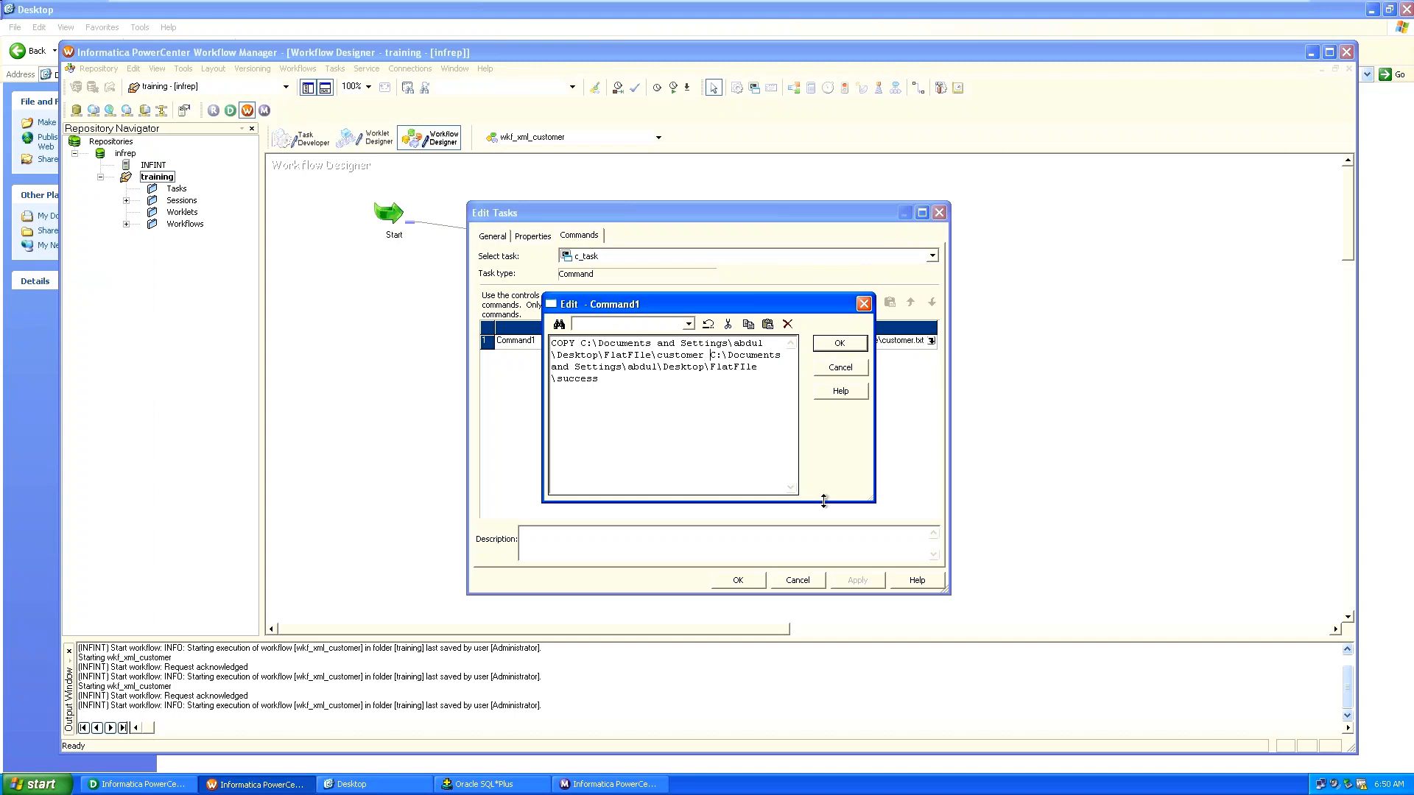
click(840, 345)
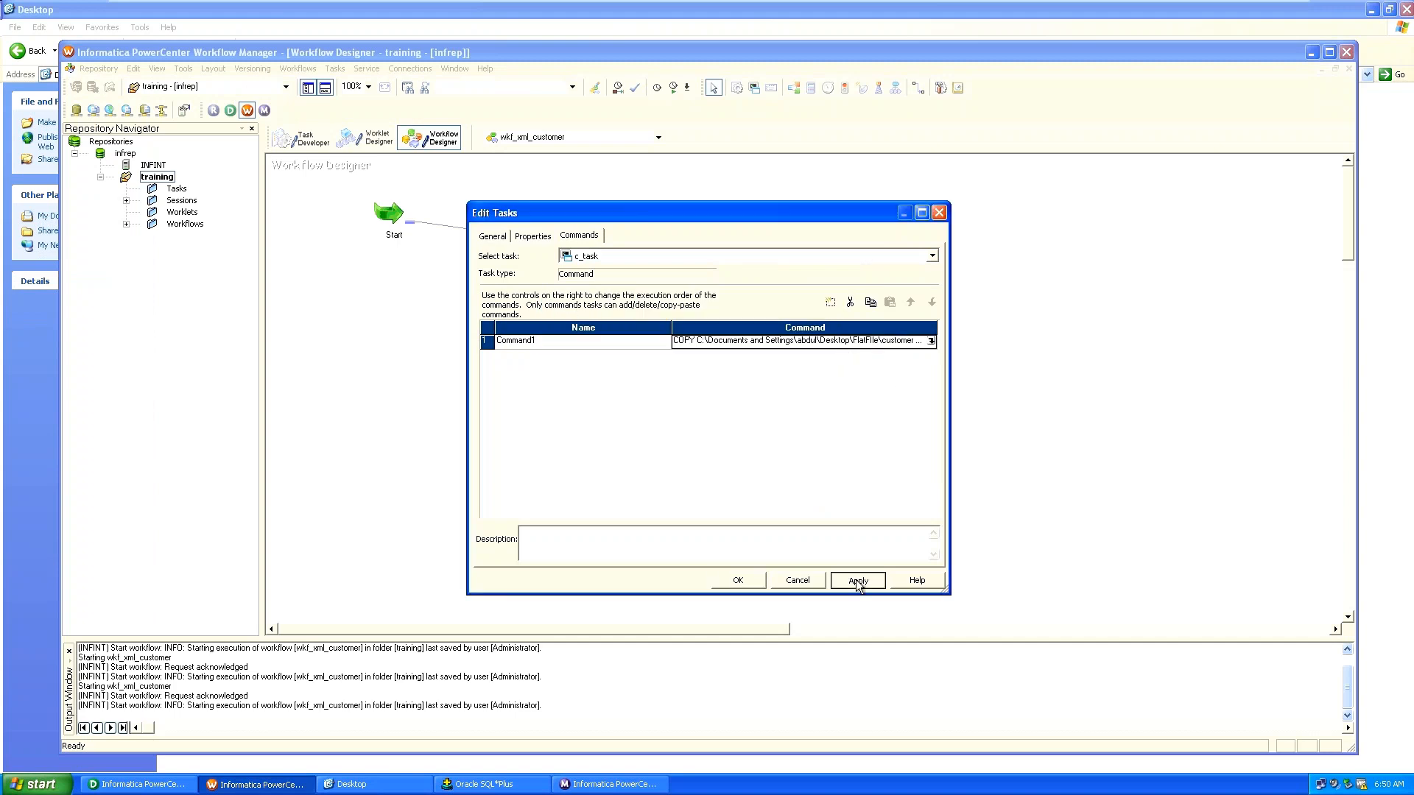
click(737, 580)
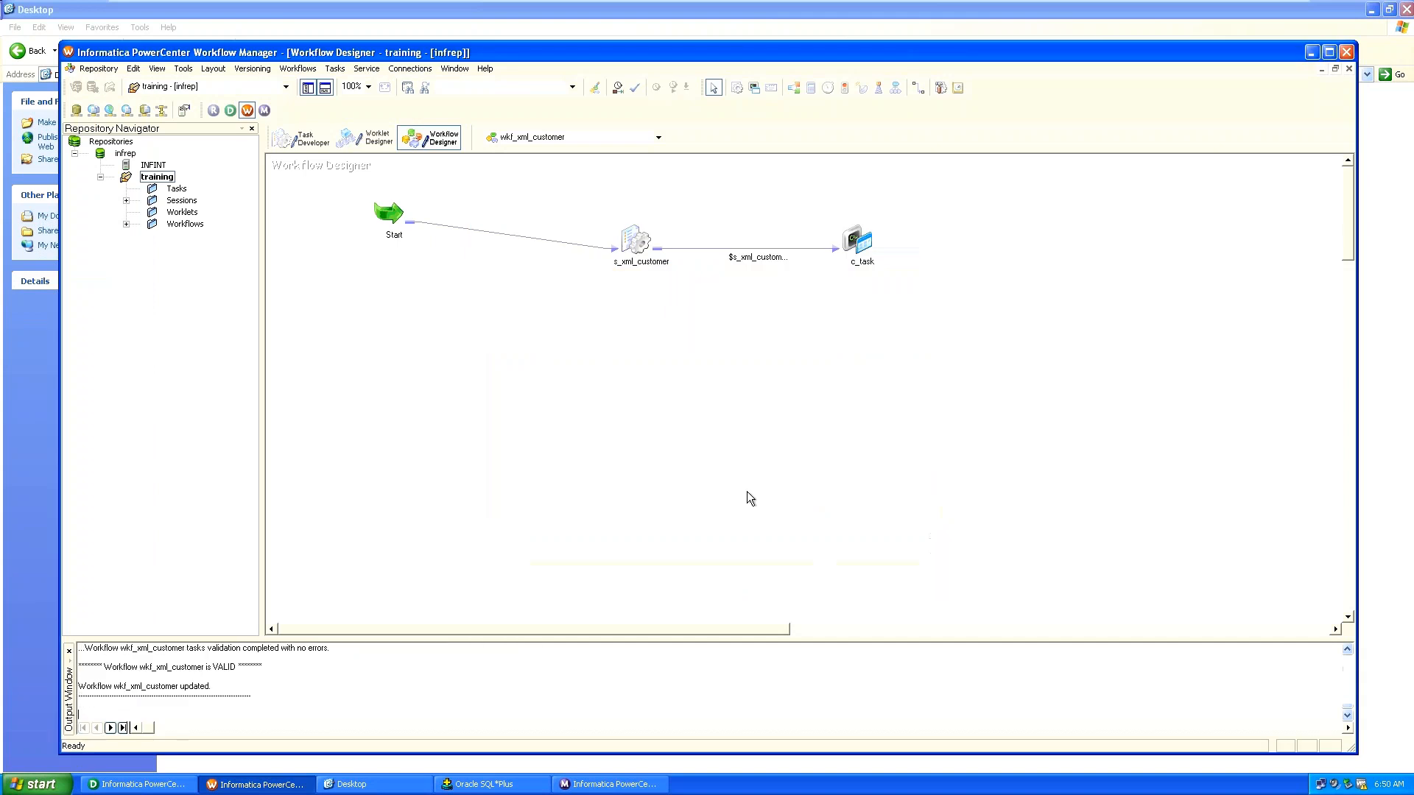
Start wkf_xml_customer and check c_task's run status in the Workflow Monitor.
click(298, 68)
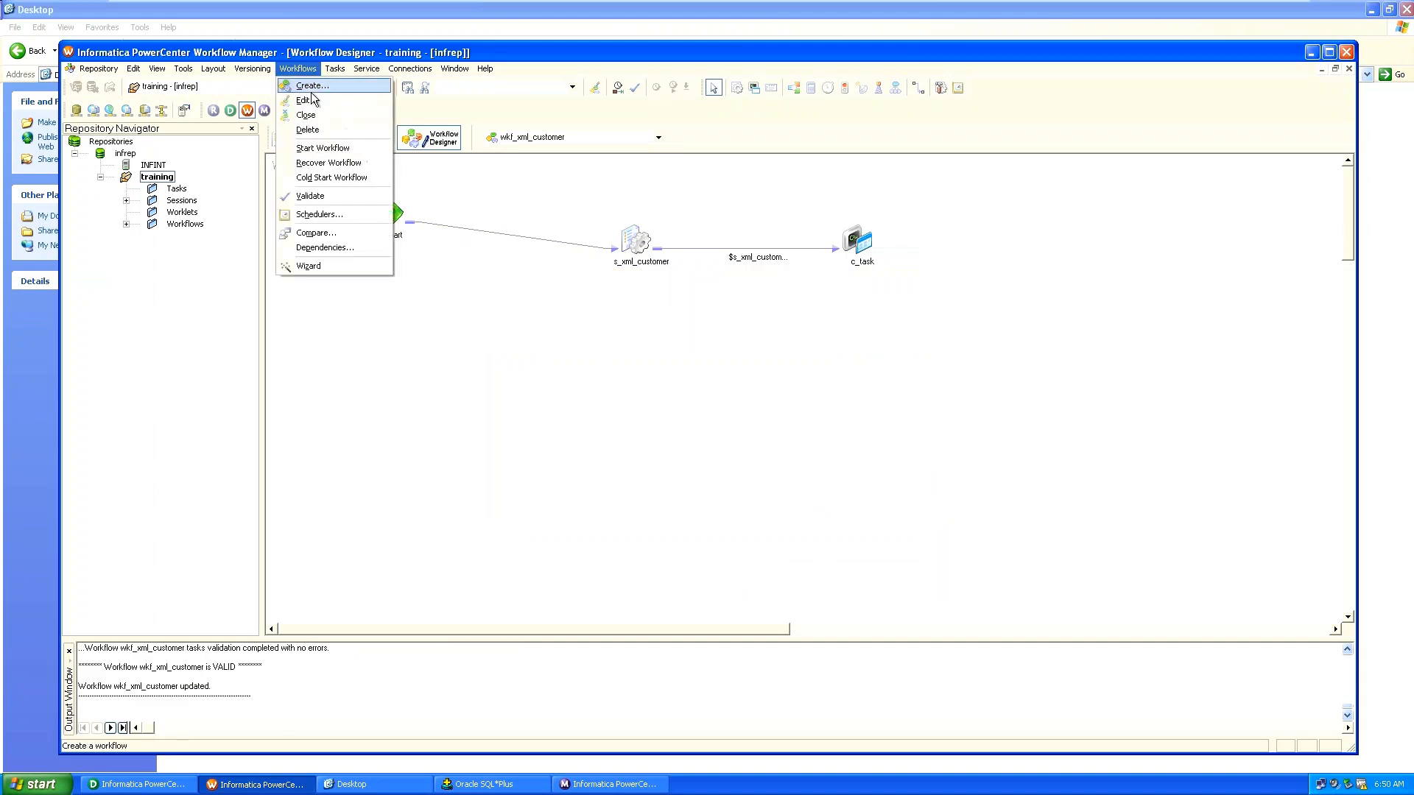
click(314, 150)
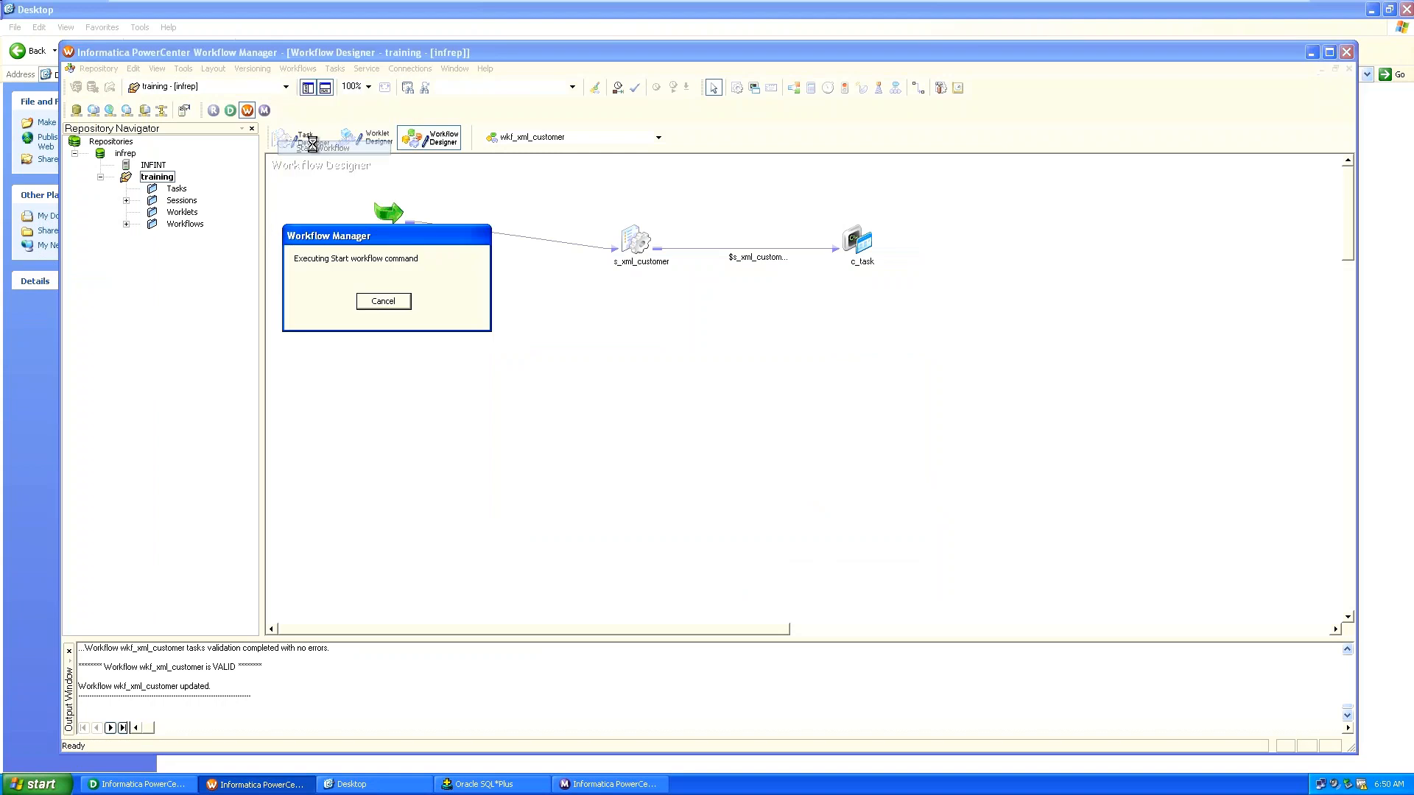
click(582, 785)
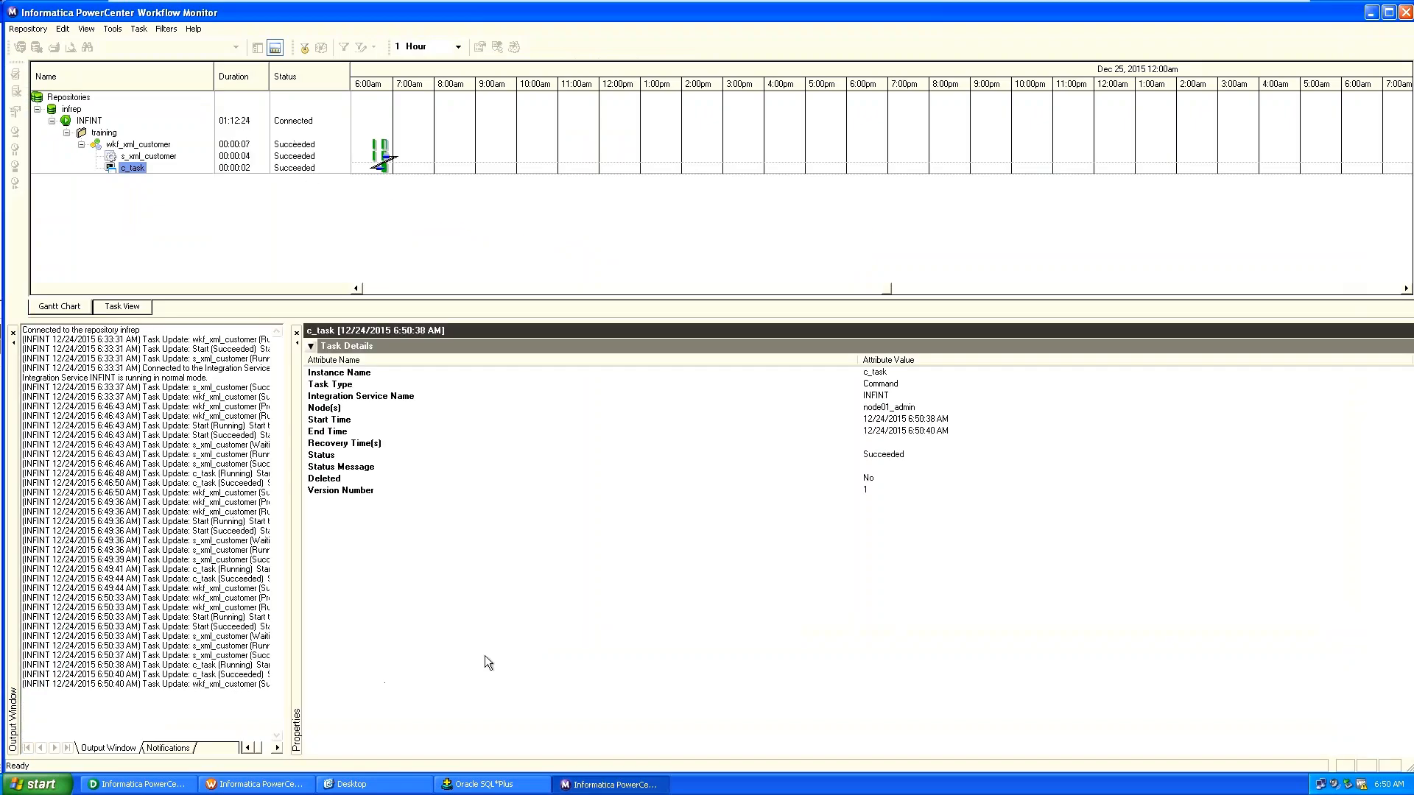
click(543, 642)
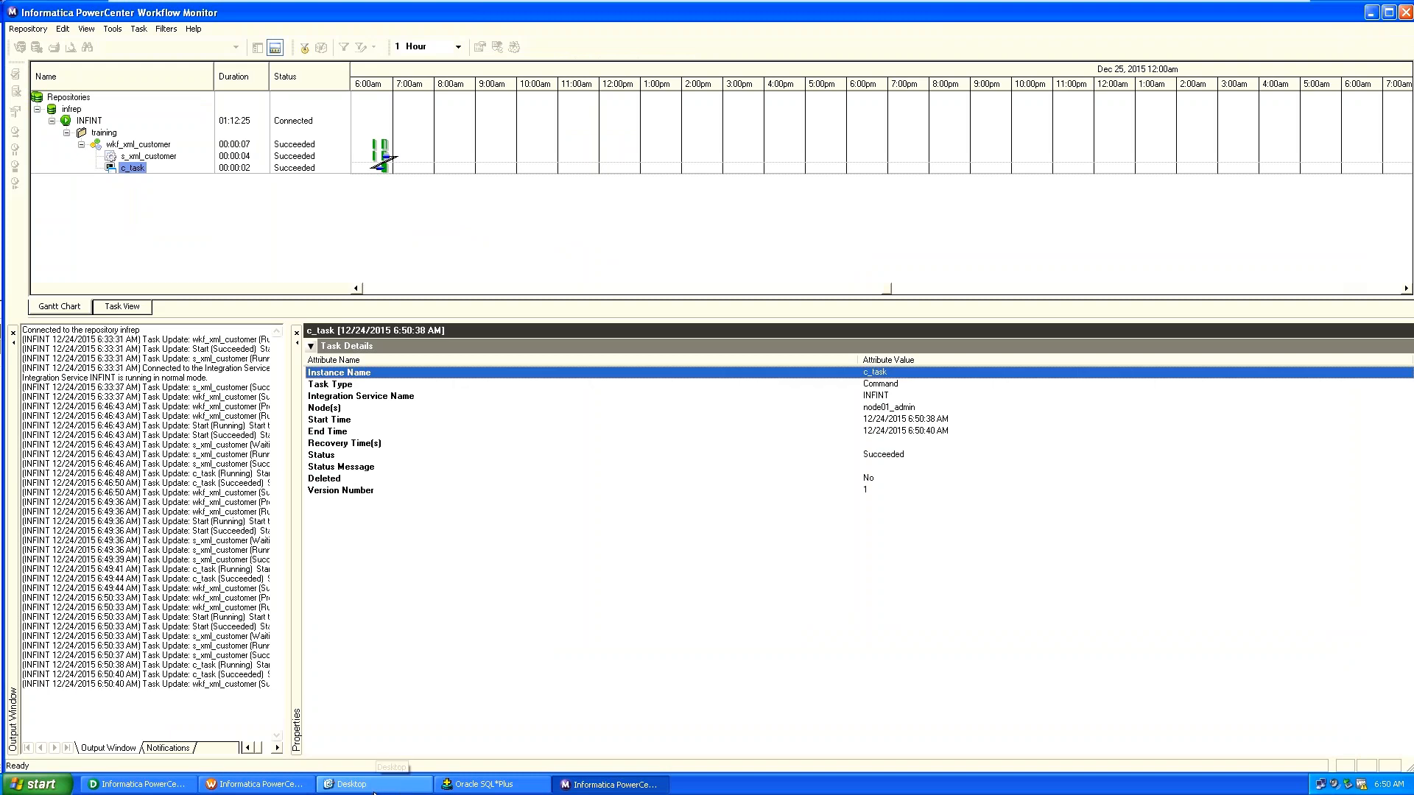
click(410, 790)
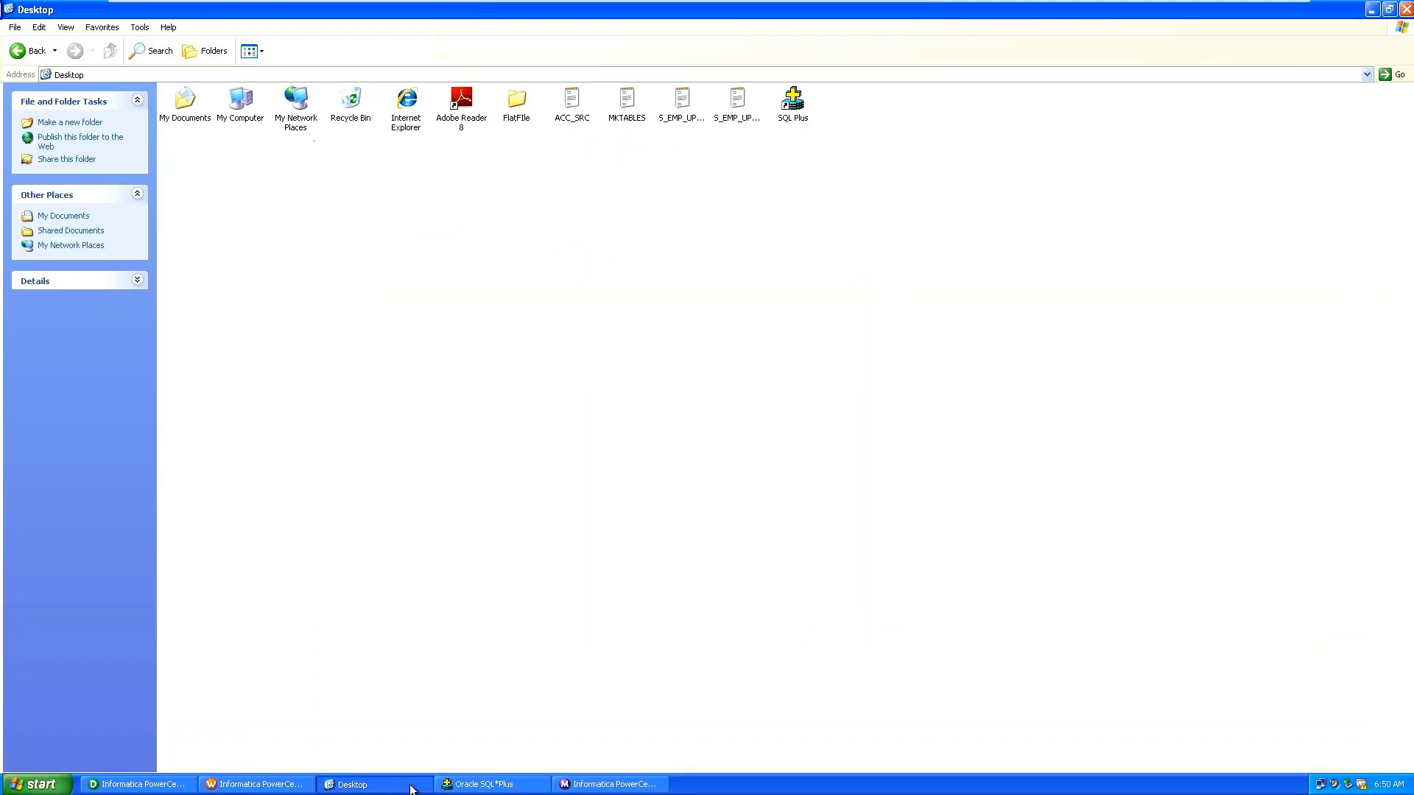
Look in FlatFile's success and failed folders, then refresh success to check for the copied customer file.
double_click(510, 114)
double_click(670, 109)
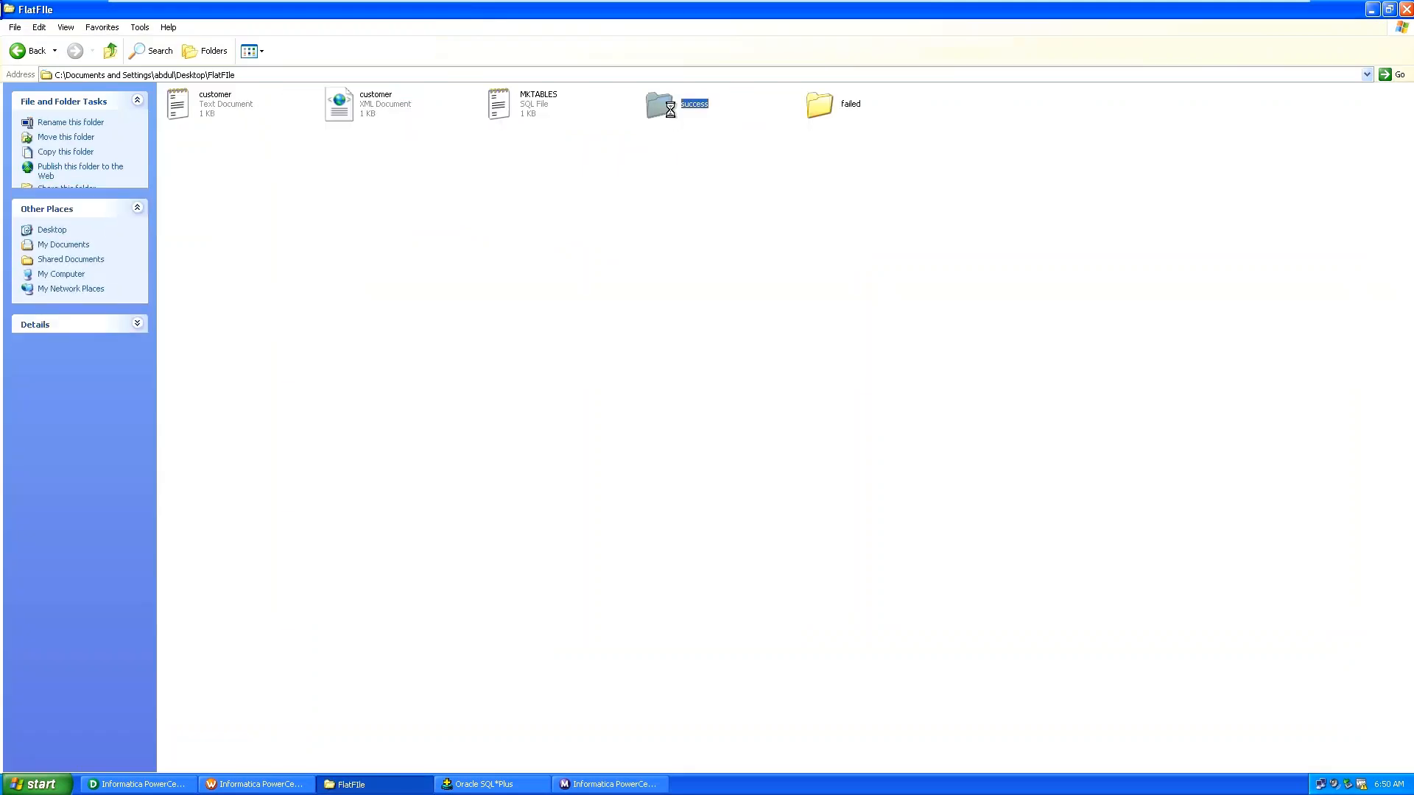
key(BackSpace)
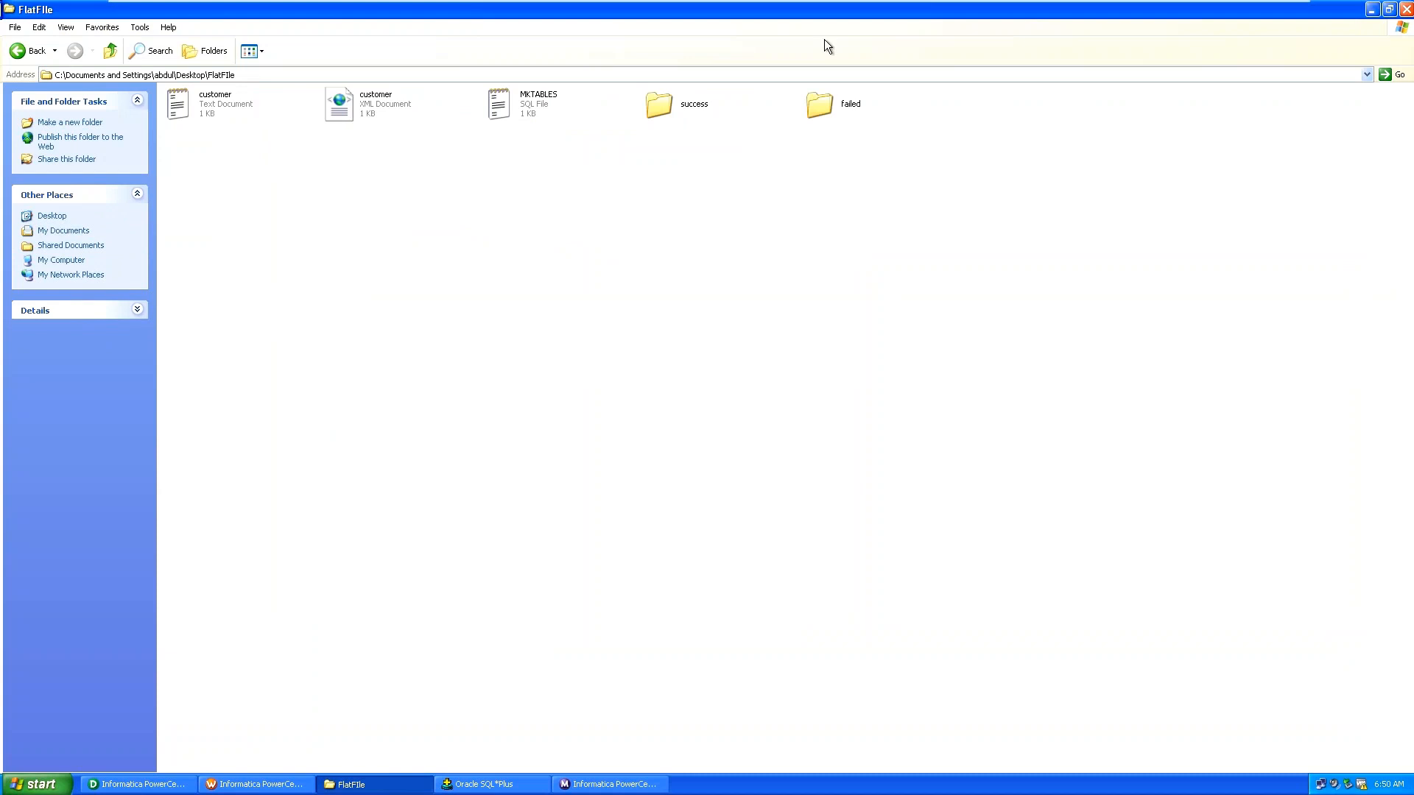
double_click(816, 105)
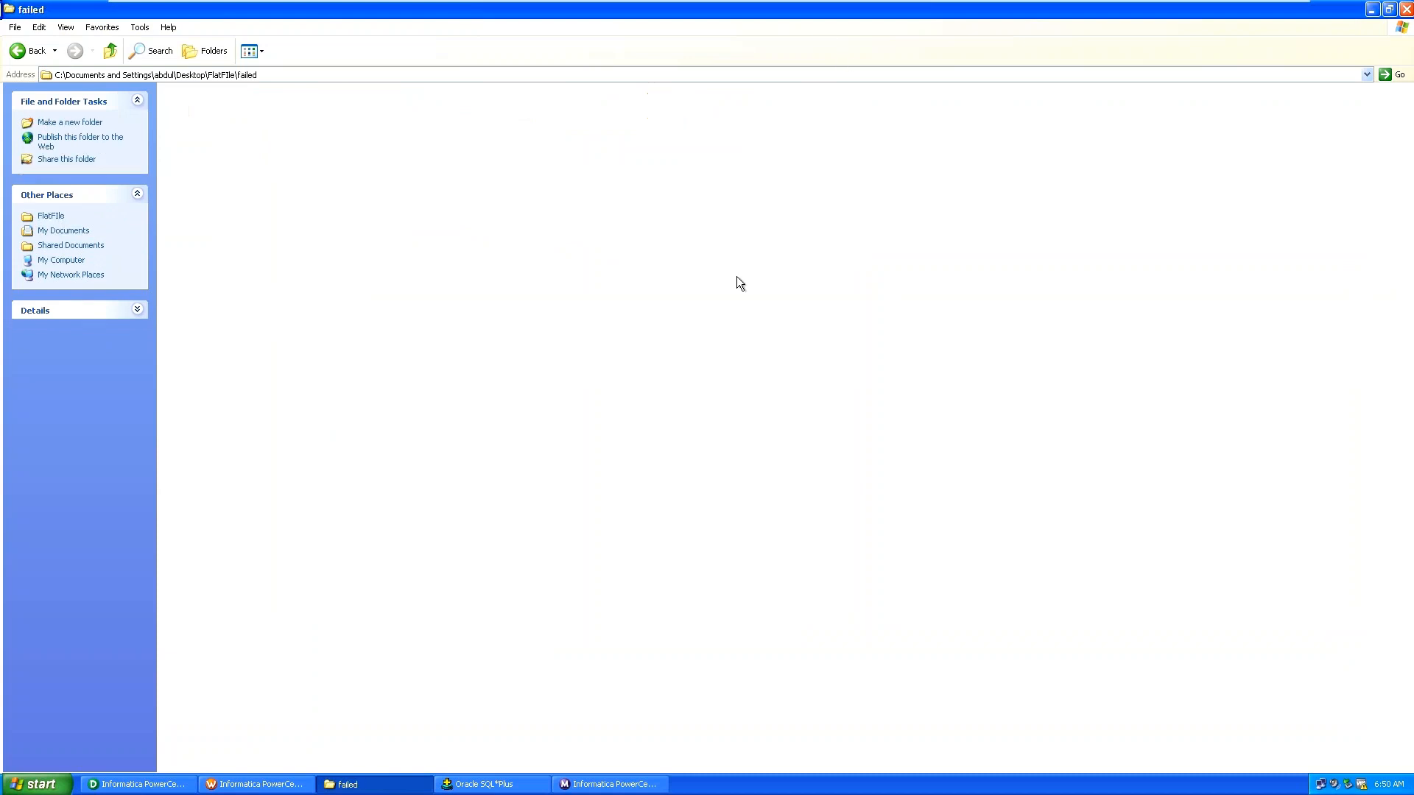
key(BackSpace)
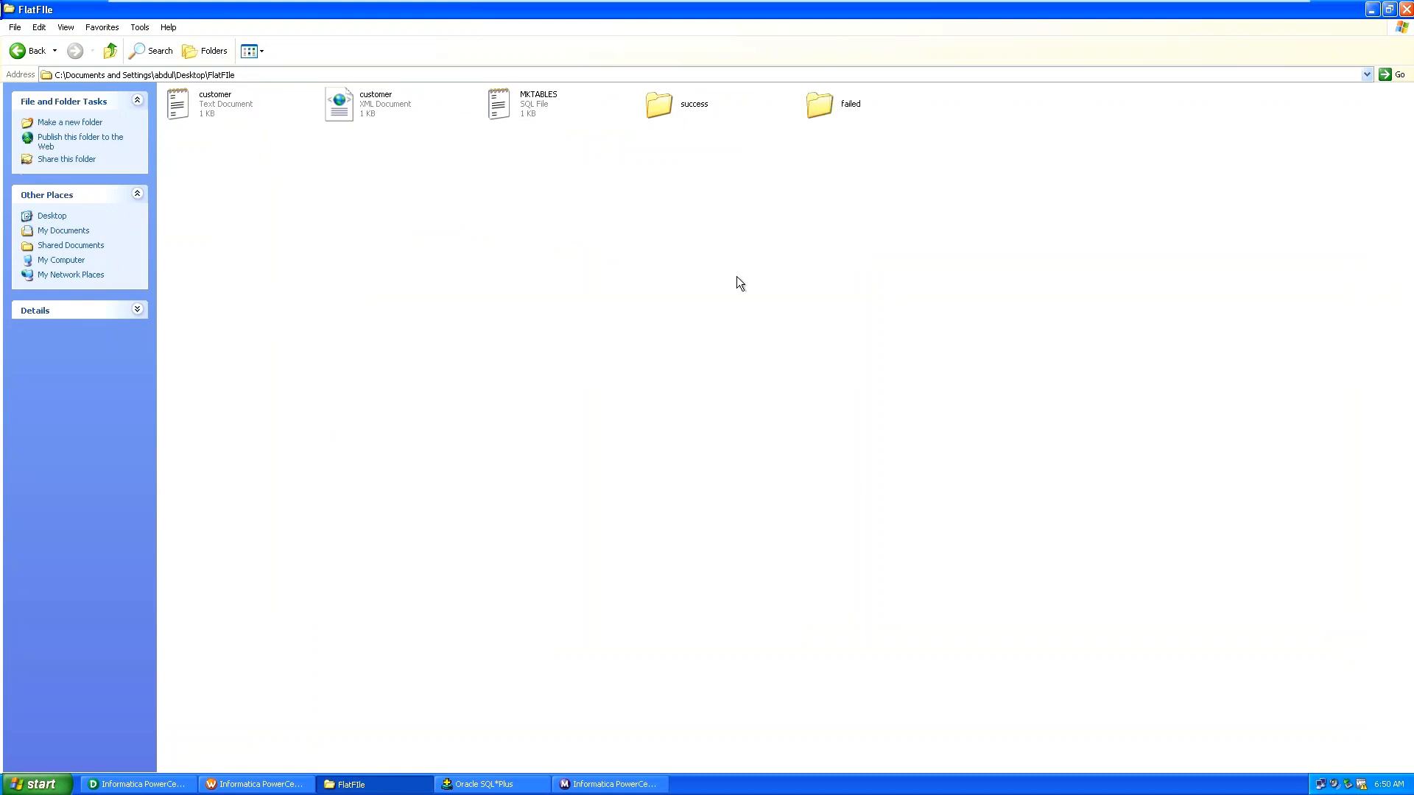
double_click(651, 107)
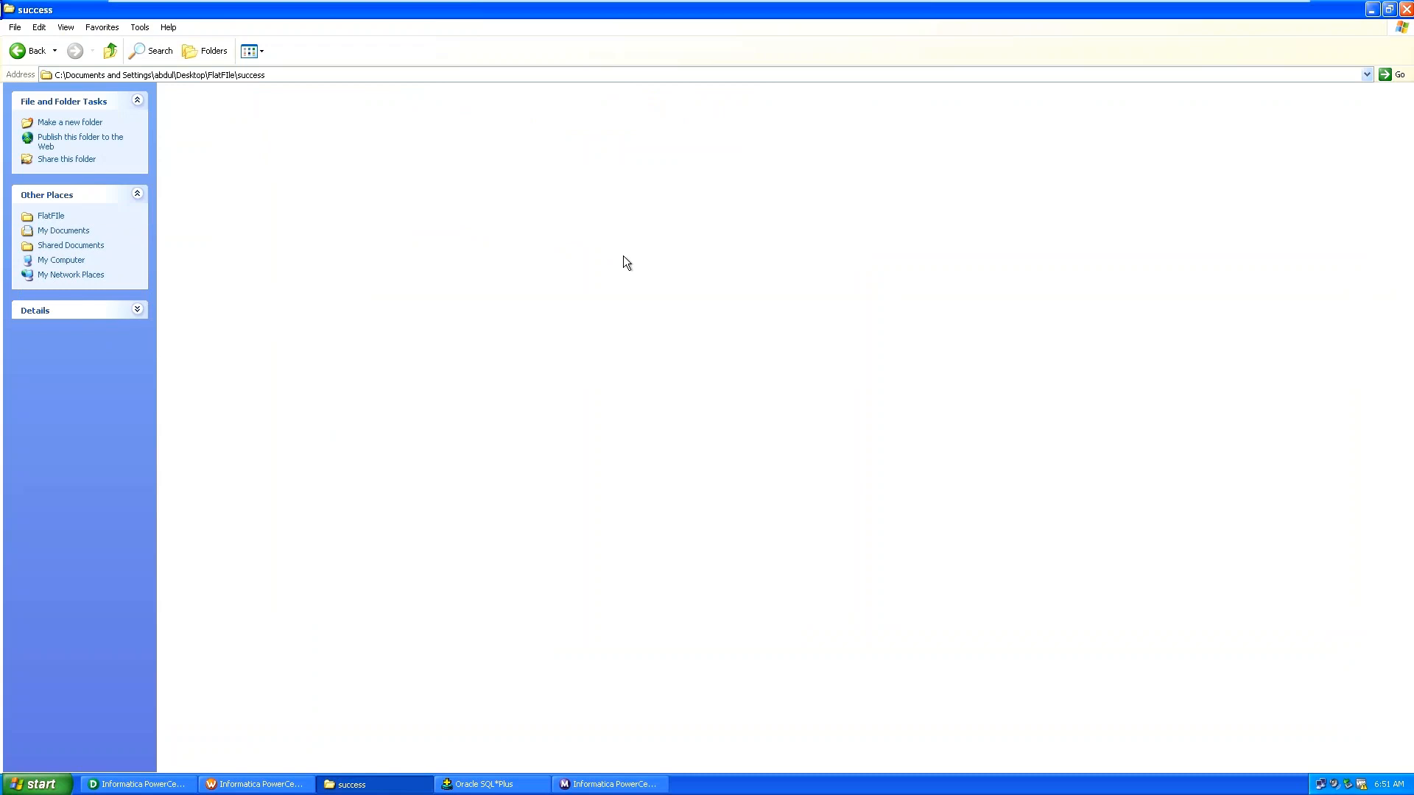
right_click(623, 255)
click(660, 297)
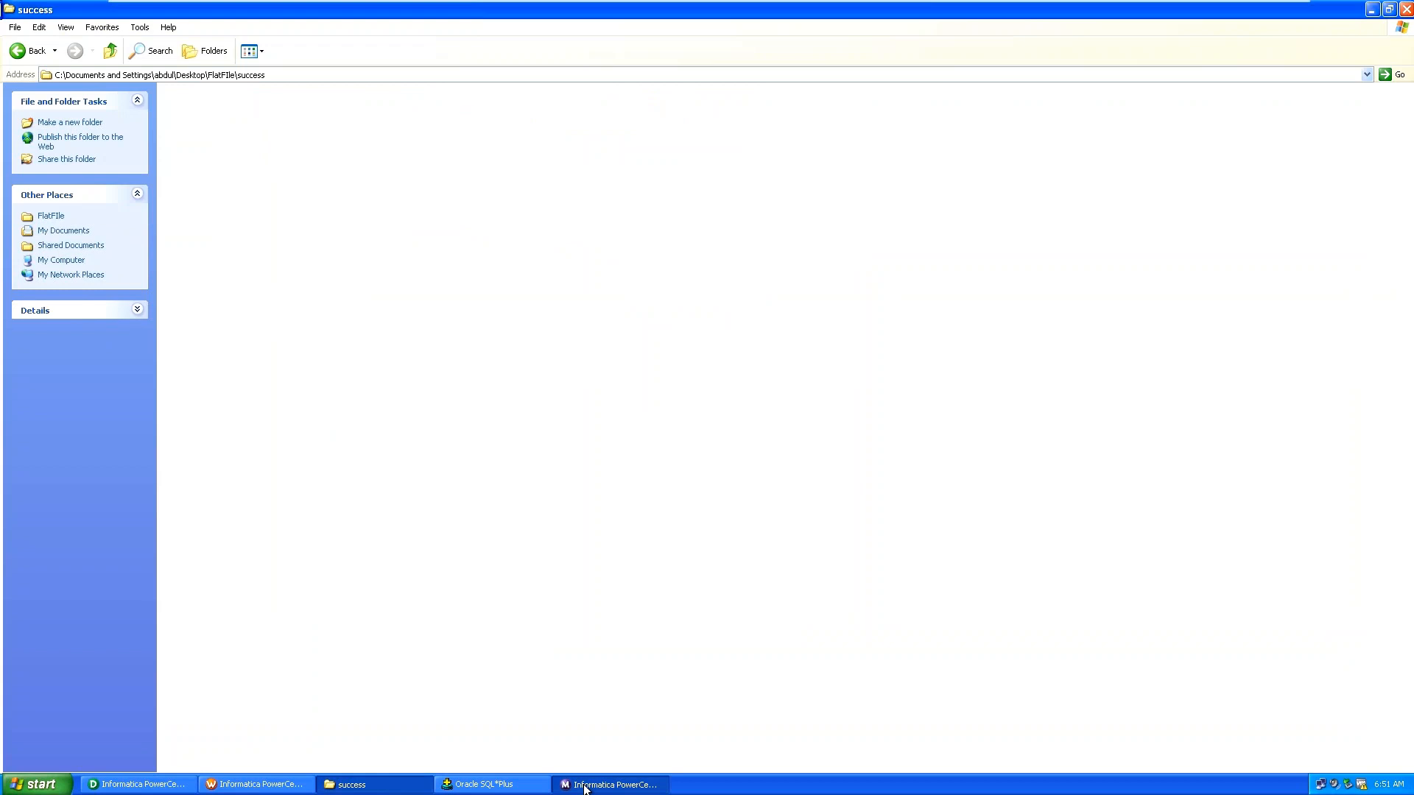
Use Get Session Log on s_xml_customer in the Workflow Monitor task tree.
click(584, 785)
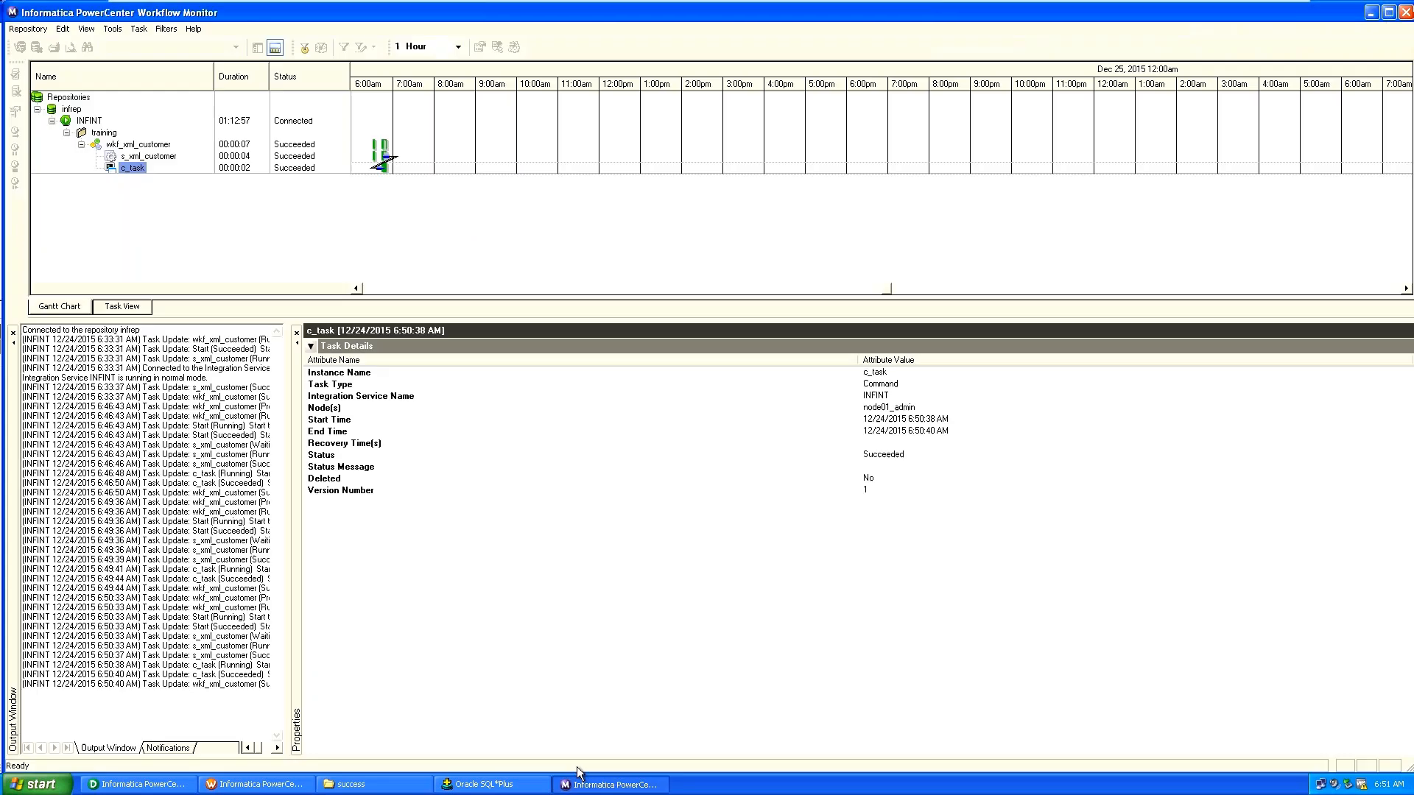
right_click(133, 173)
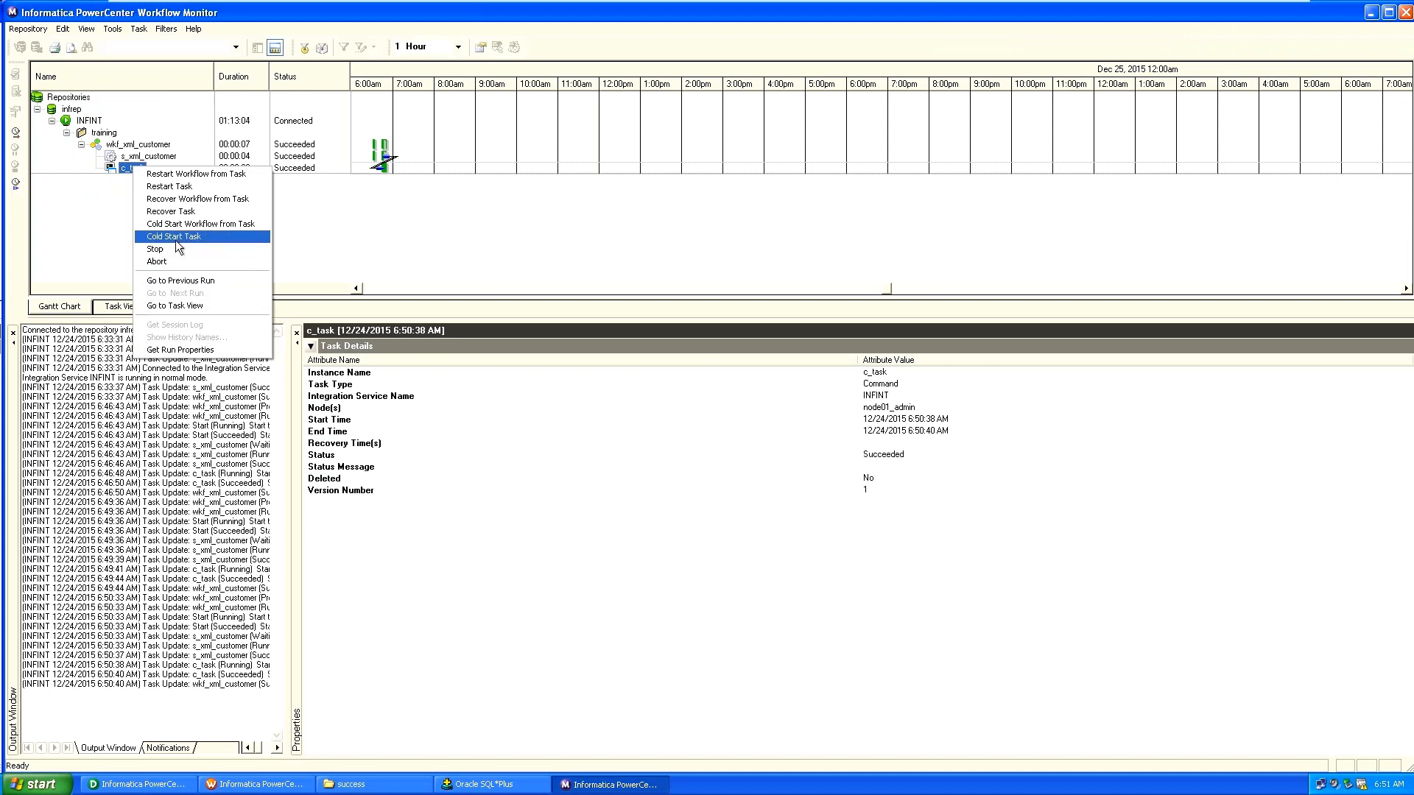
click(94, 217)
click(154, 157)
right_click(155, 161)
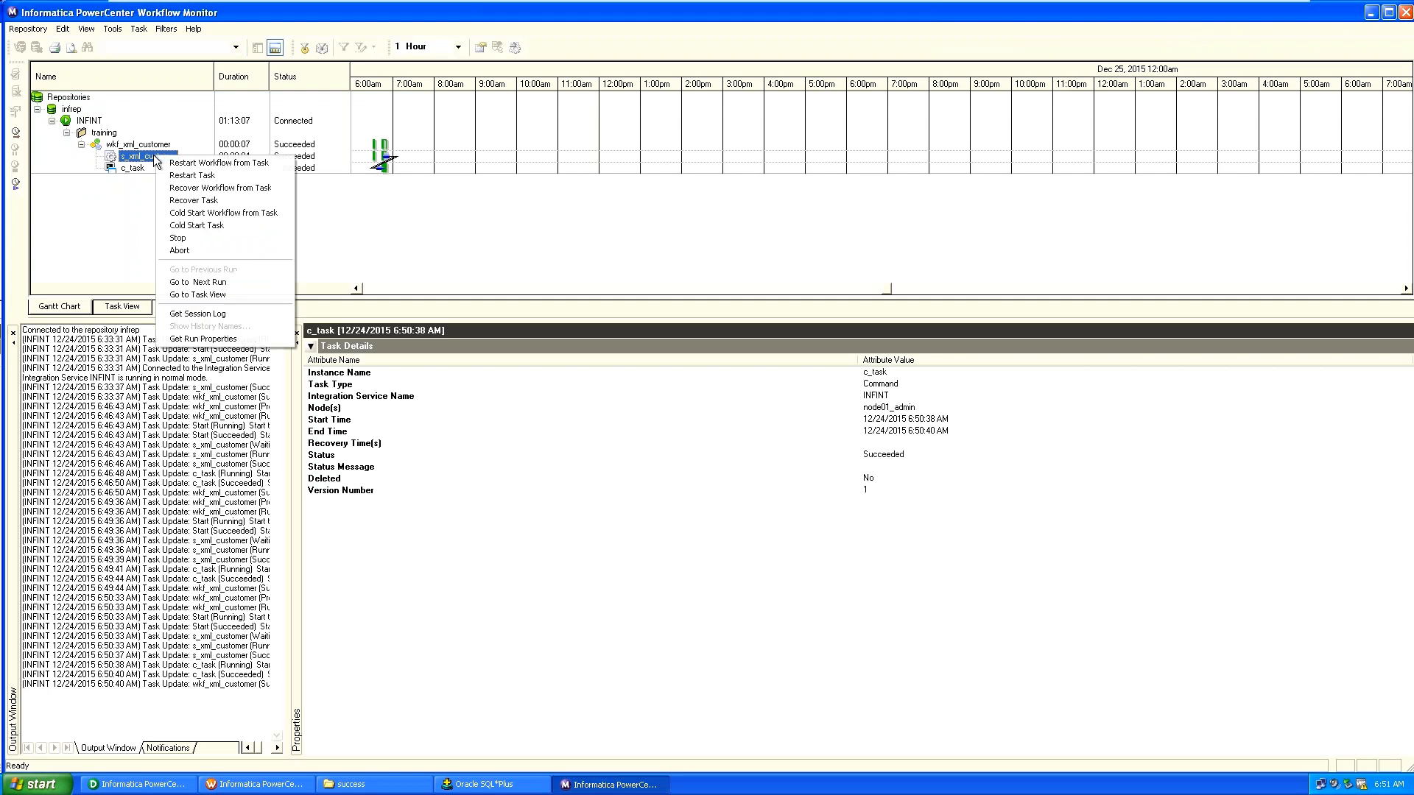
click(261, 313)
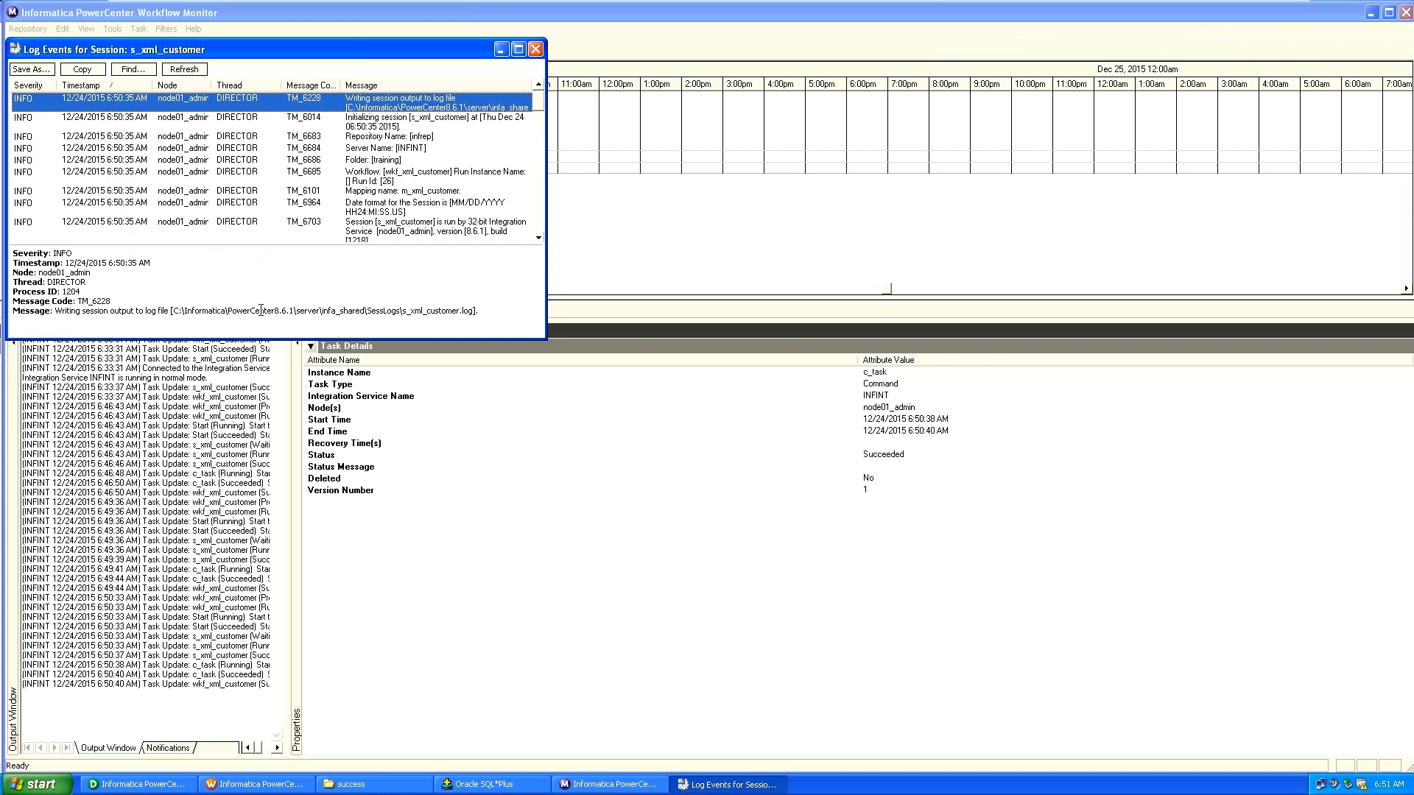
Maximize the s_xml_customer log and view the START LOAD SESSION and TM_6156 entry details.
click(520, 48)
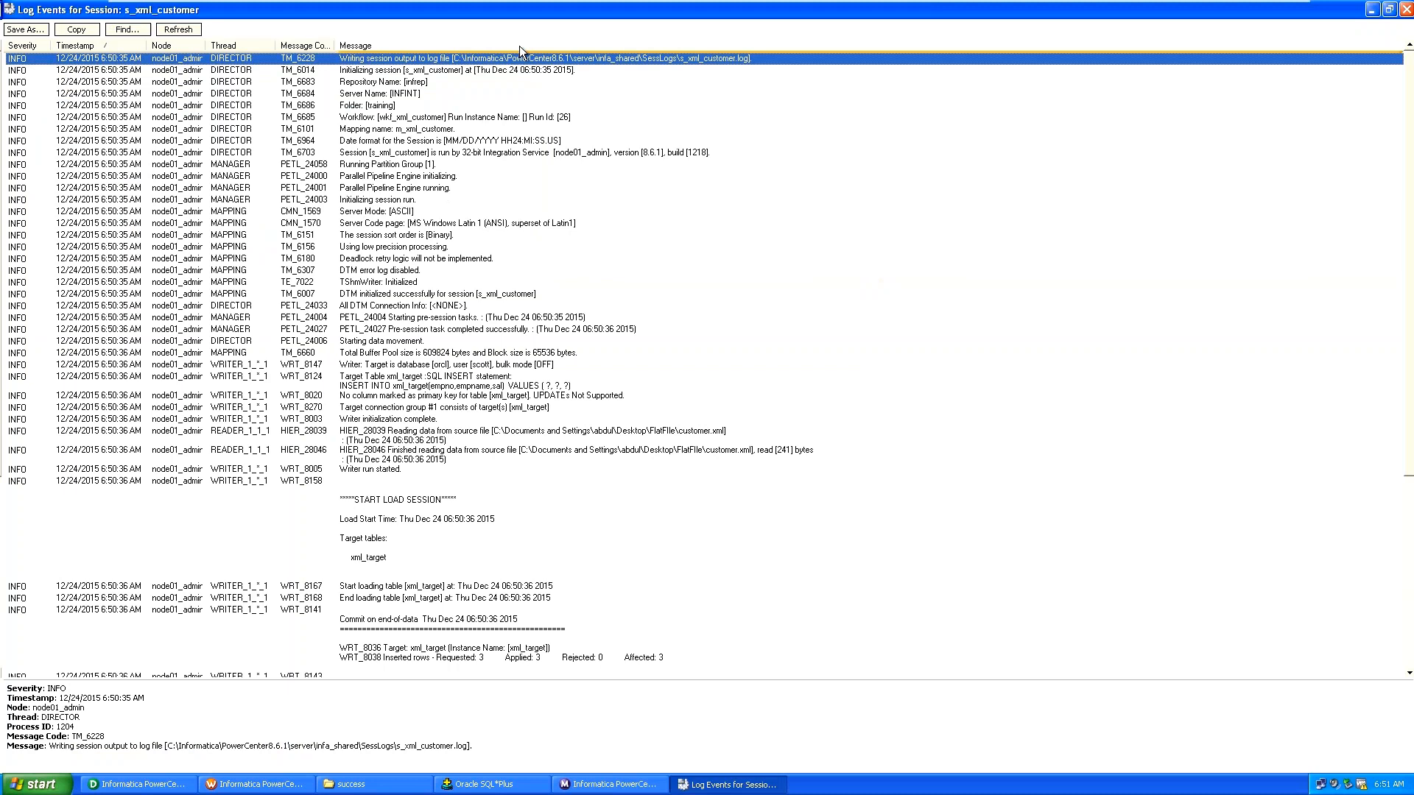
click(898, 496)
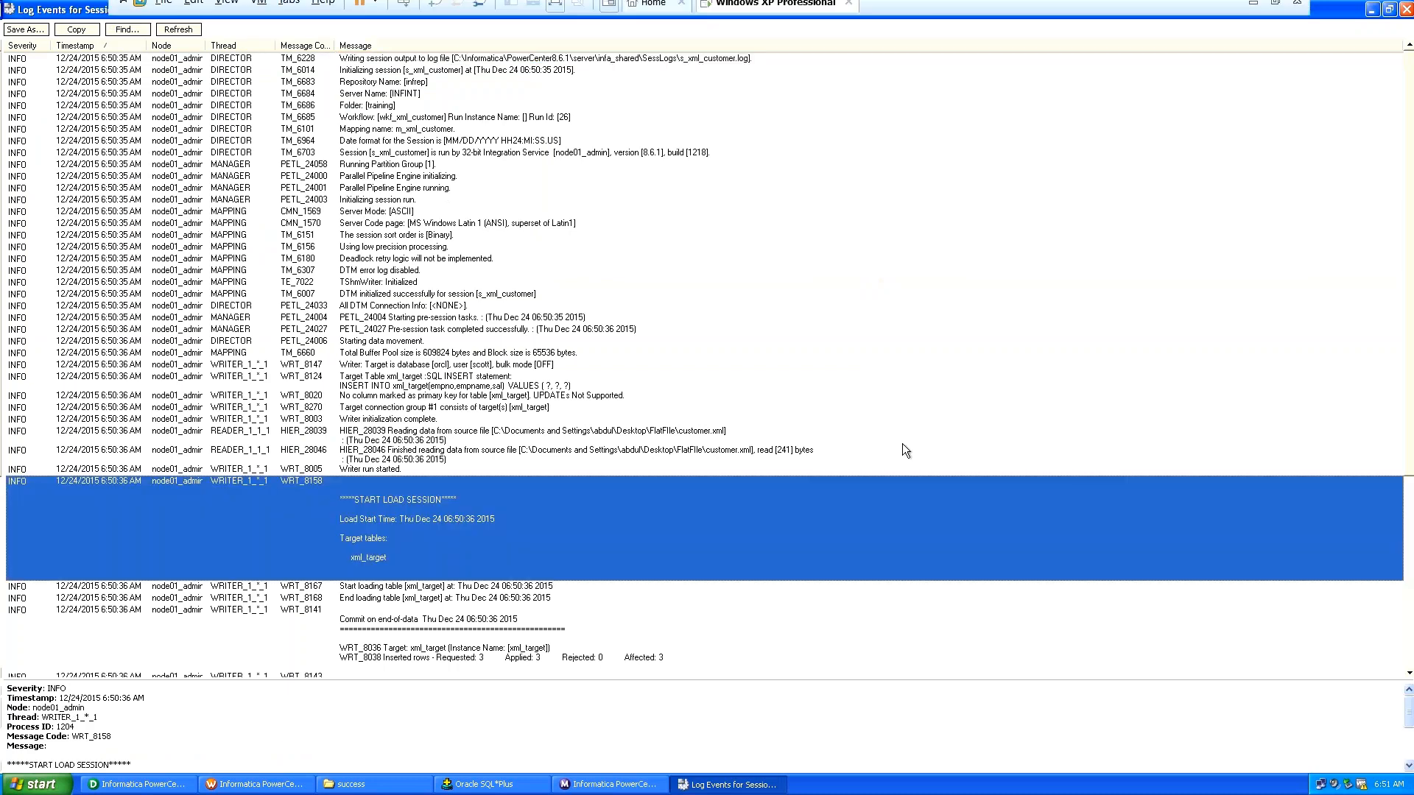
click(950, 248)
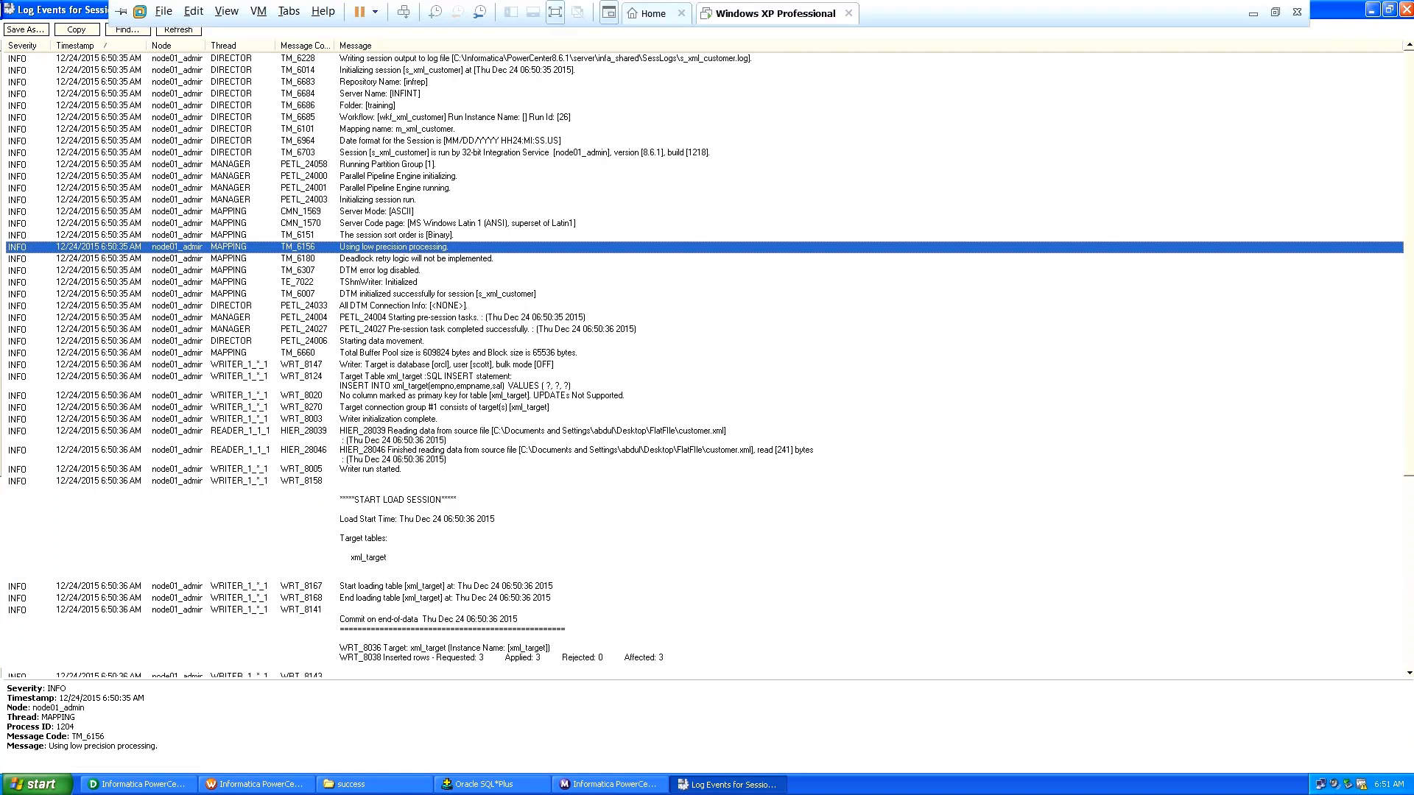
Scroll down to the Session Load Summary showing 3 rows applied to xml_target, 0 rejected.
scroll(707, 361, down, 6)
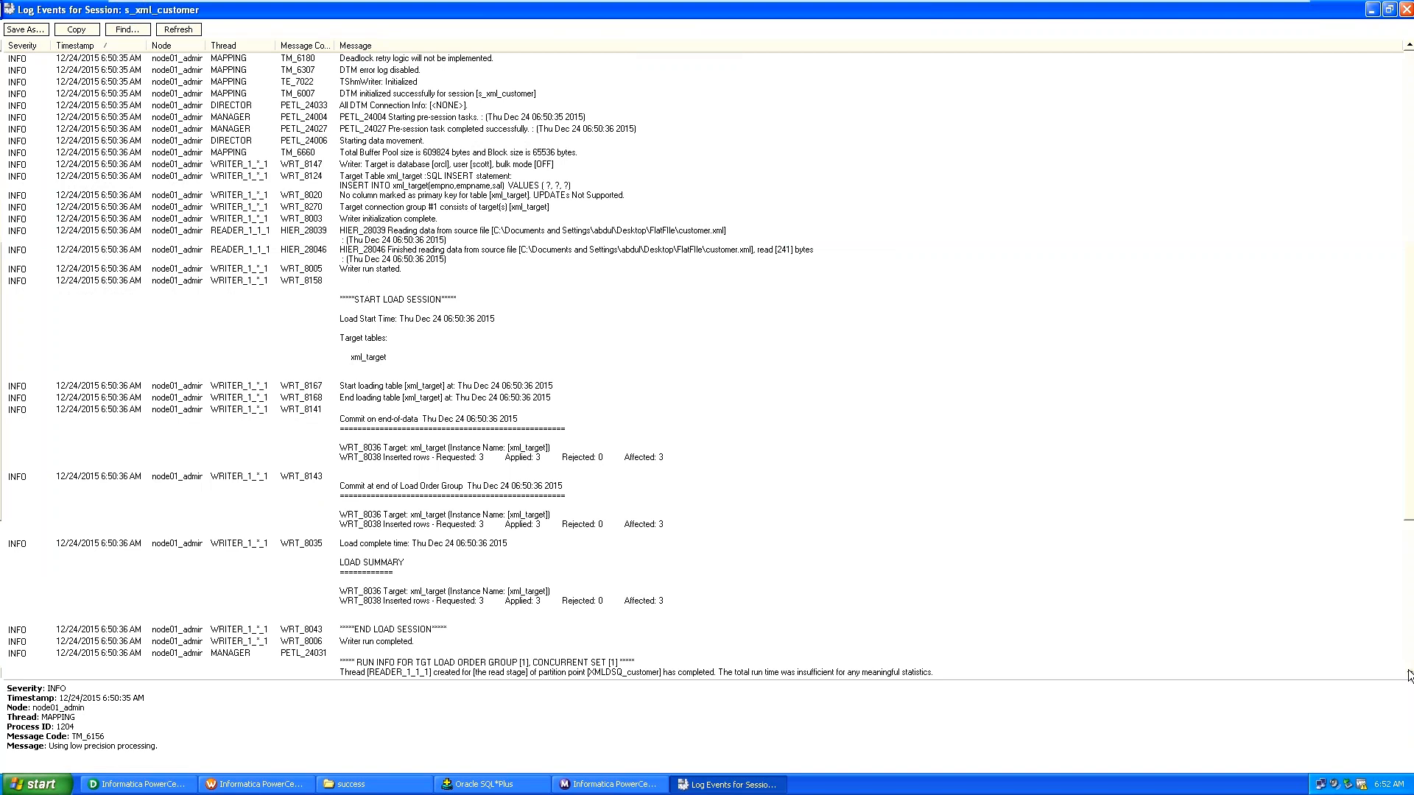
click(1408, 675)
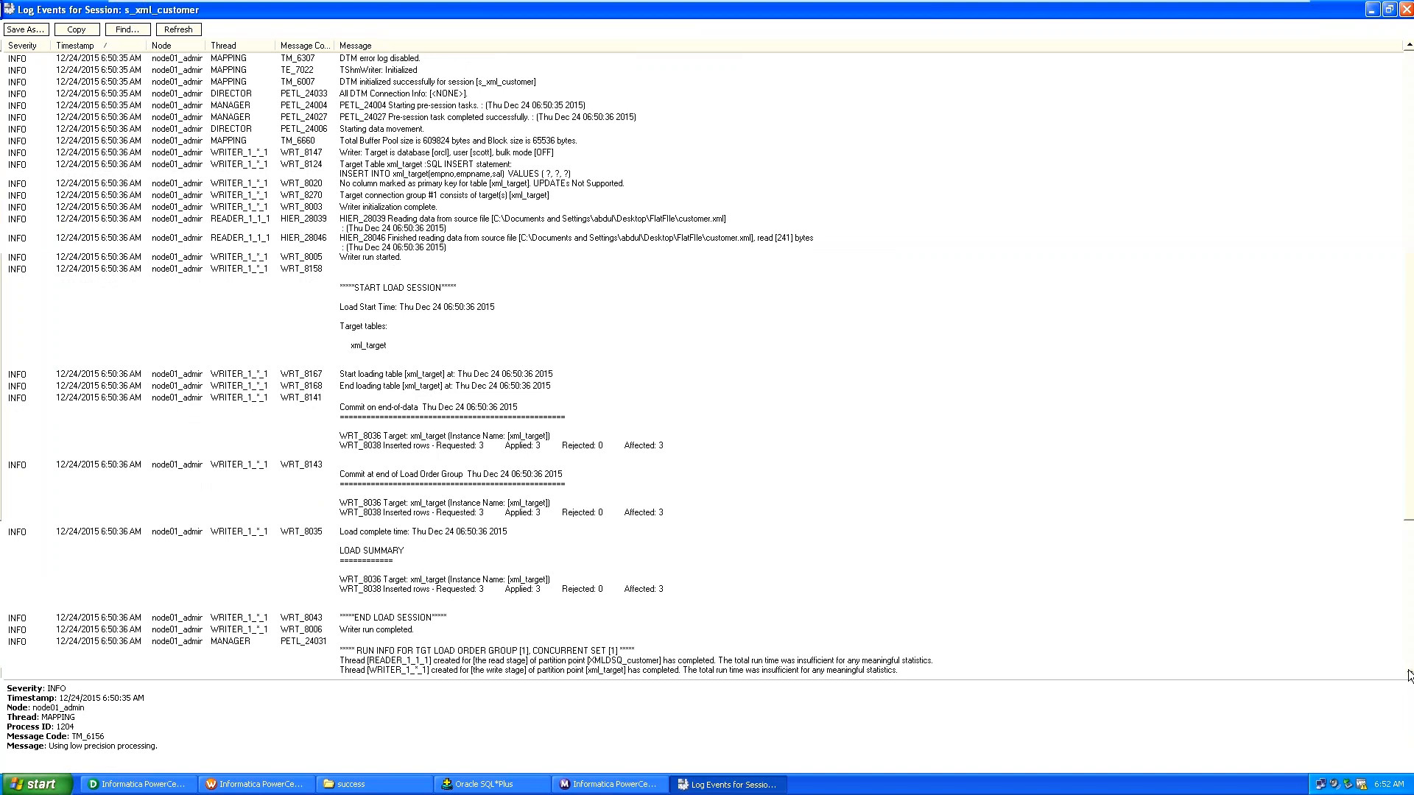
click(1408, 675)
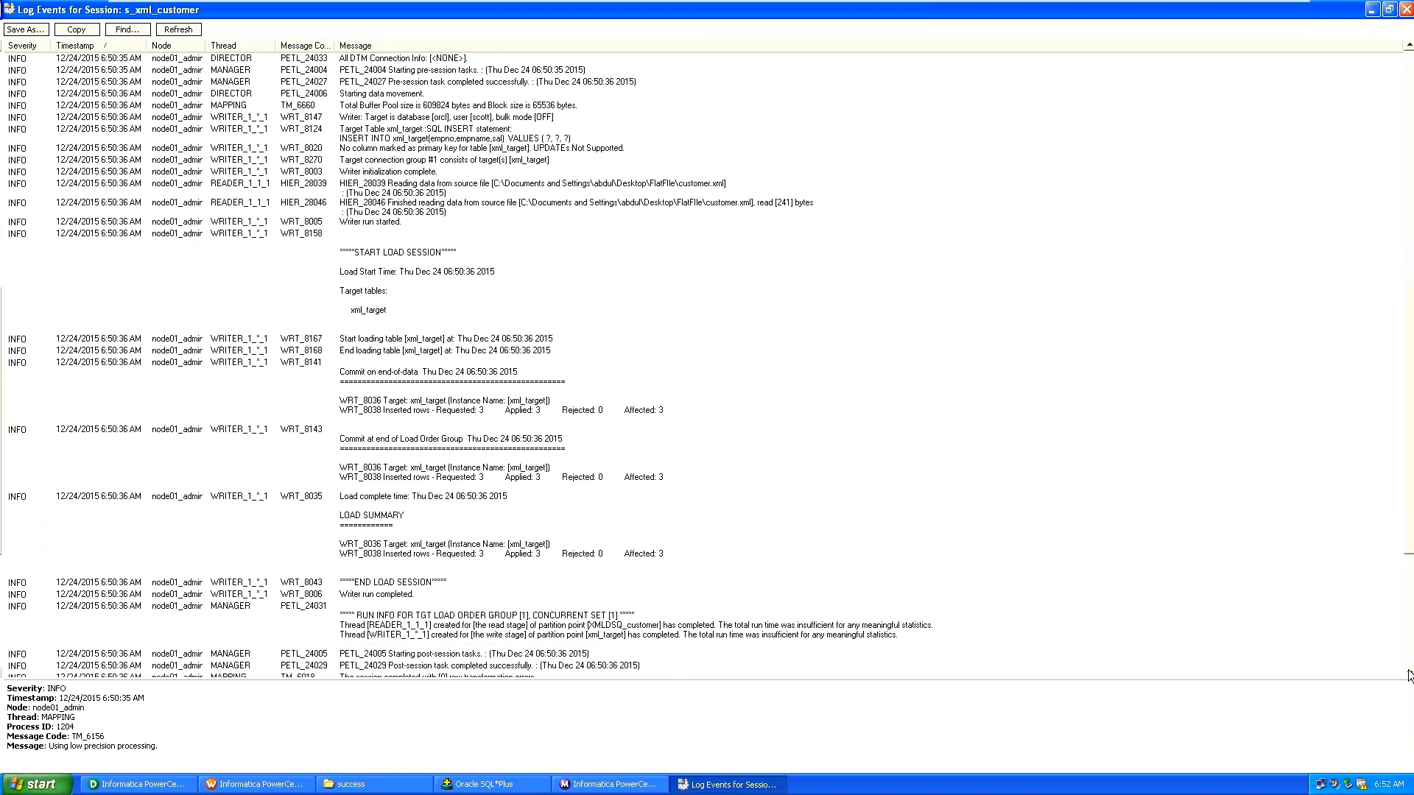
click(1408, 676)
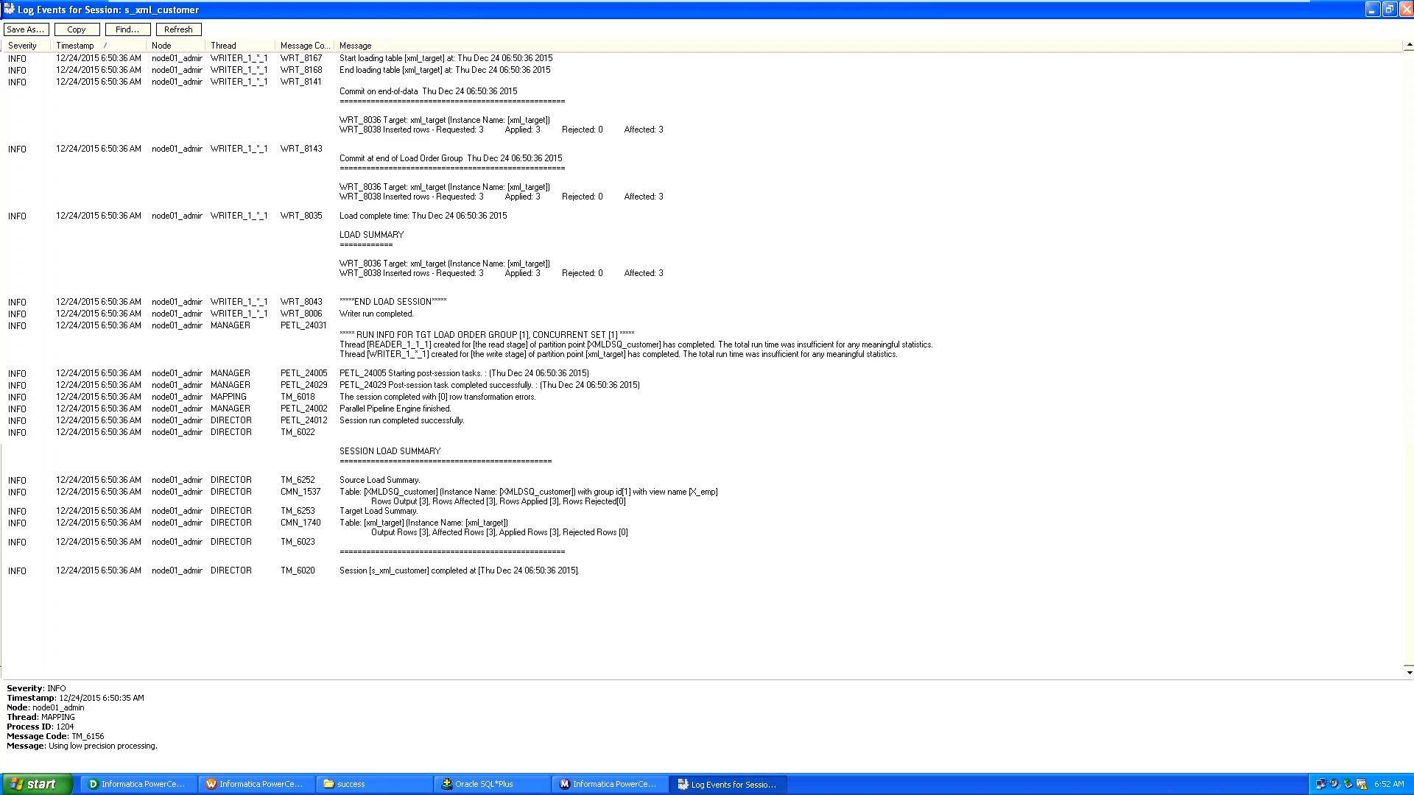
Close the s_xml_customer session log window.
click(1406, 9)
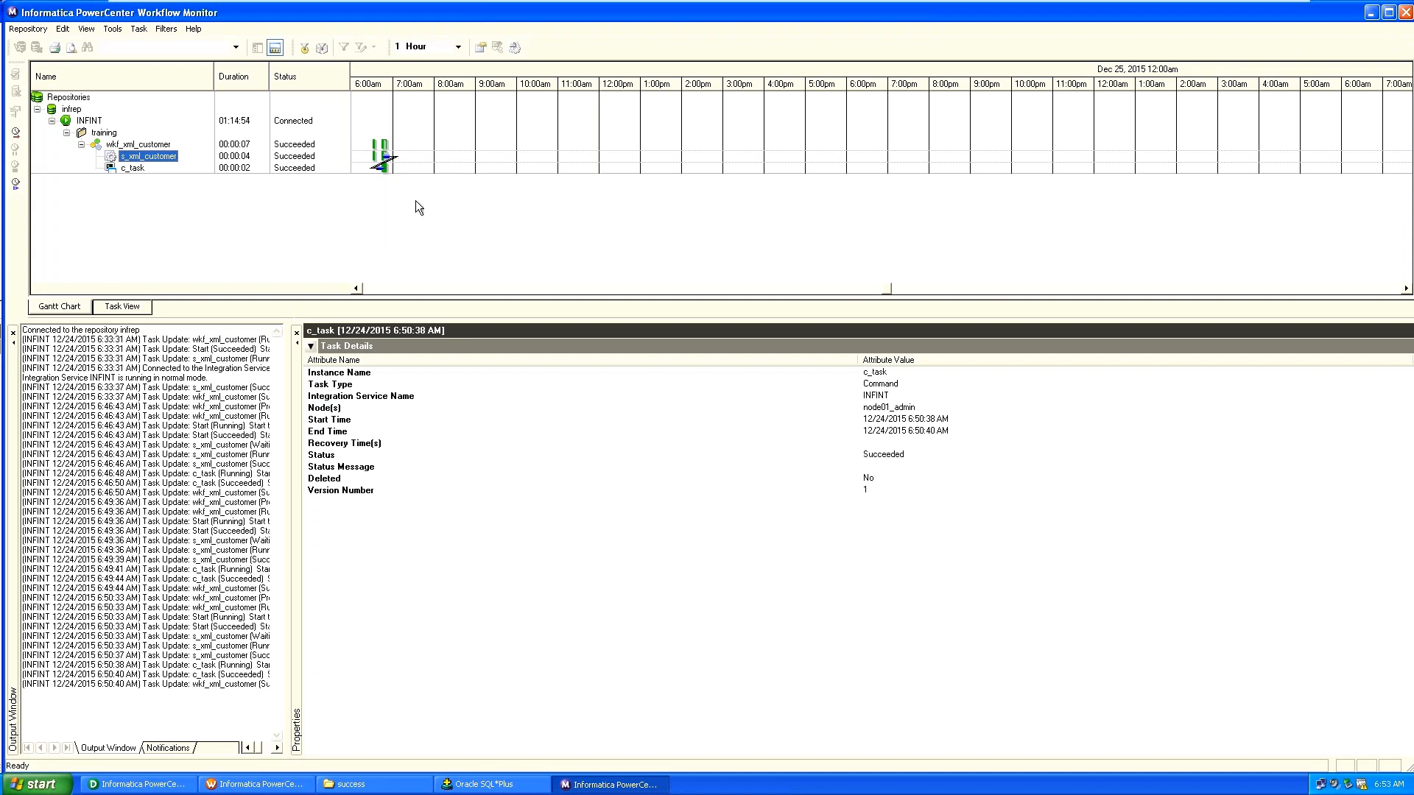
Show c_task in Task View listing all wkf_xml_customer runs, then minimize the VMware window.
click(133, 168)
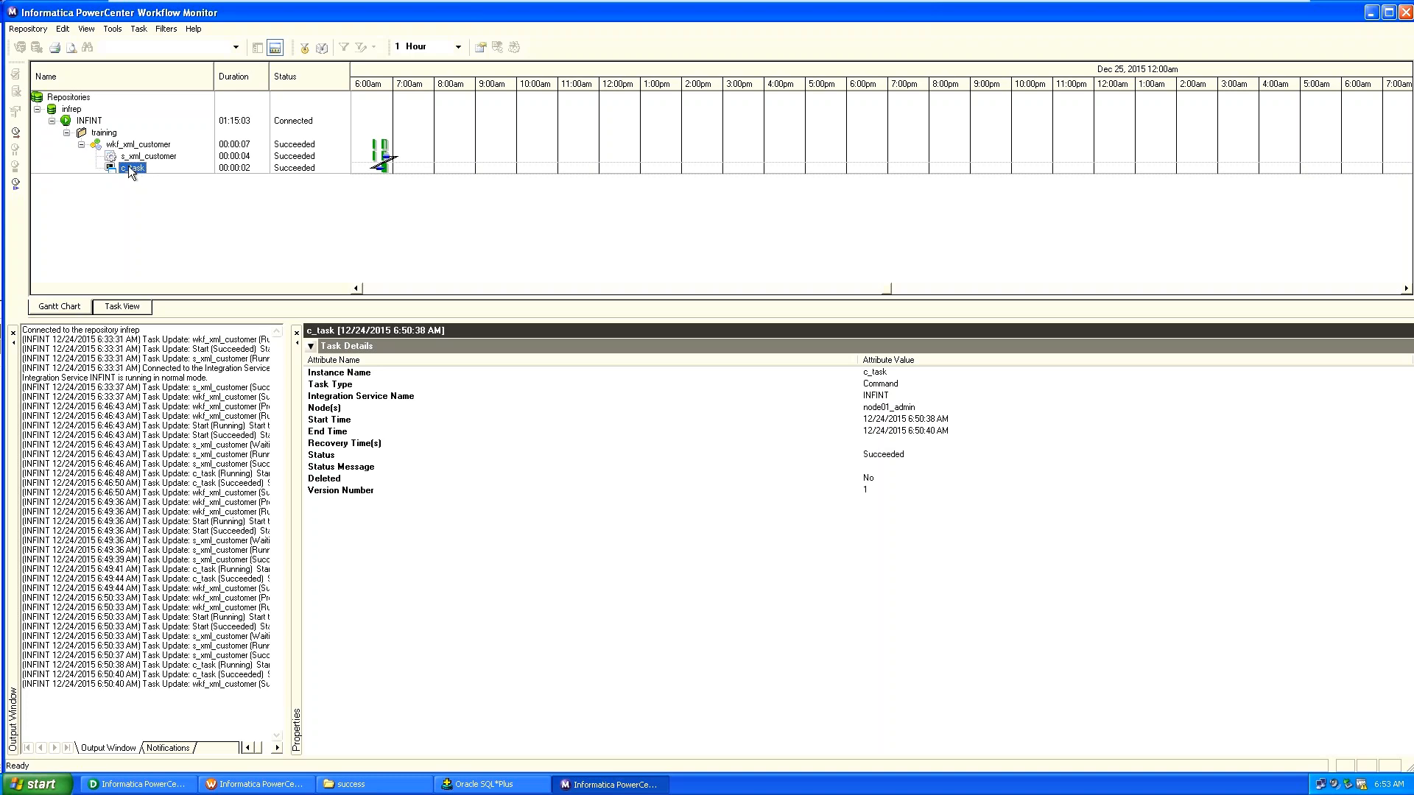
right_click(132, 173)
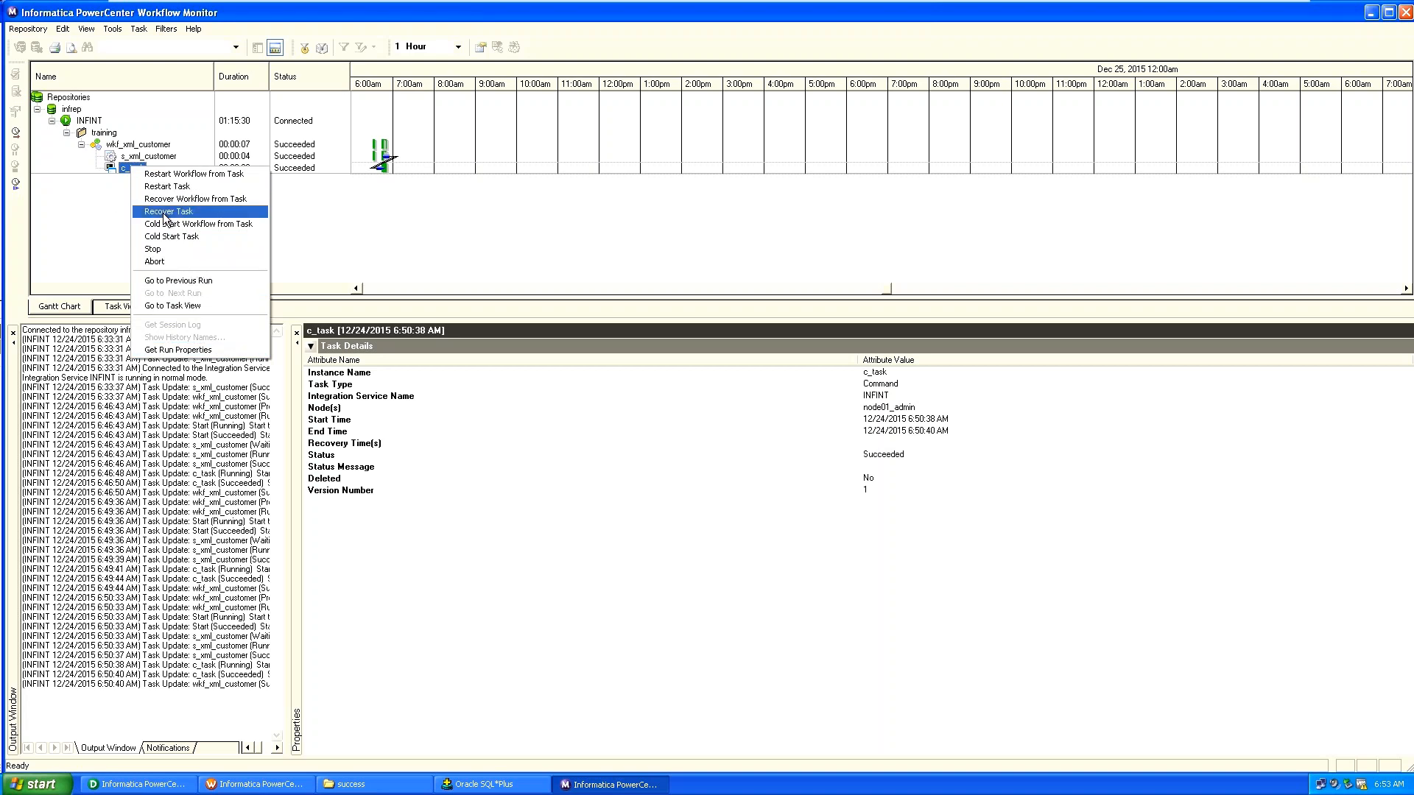
click(166, 306)
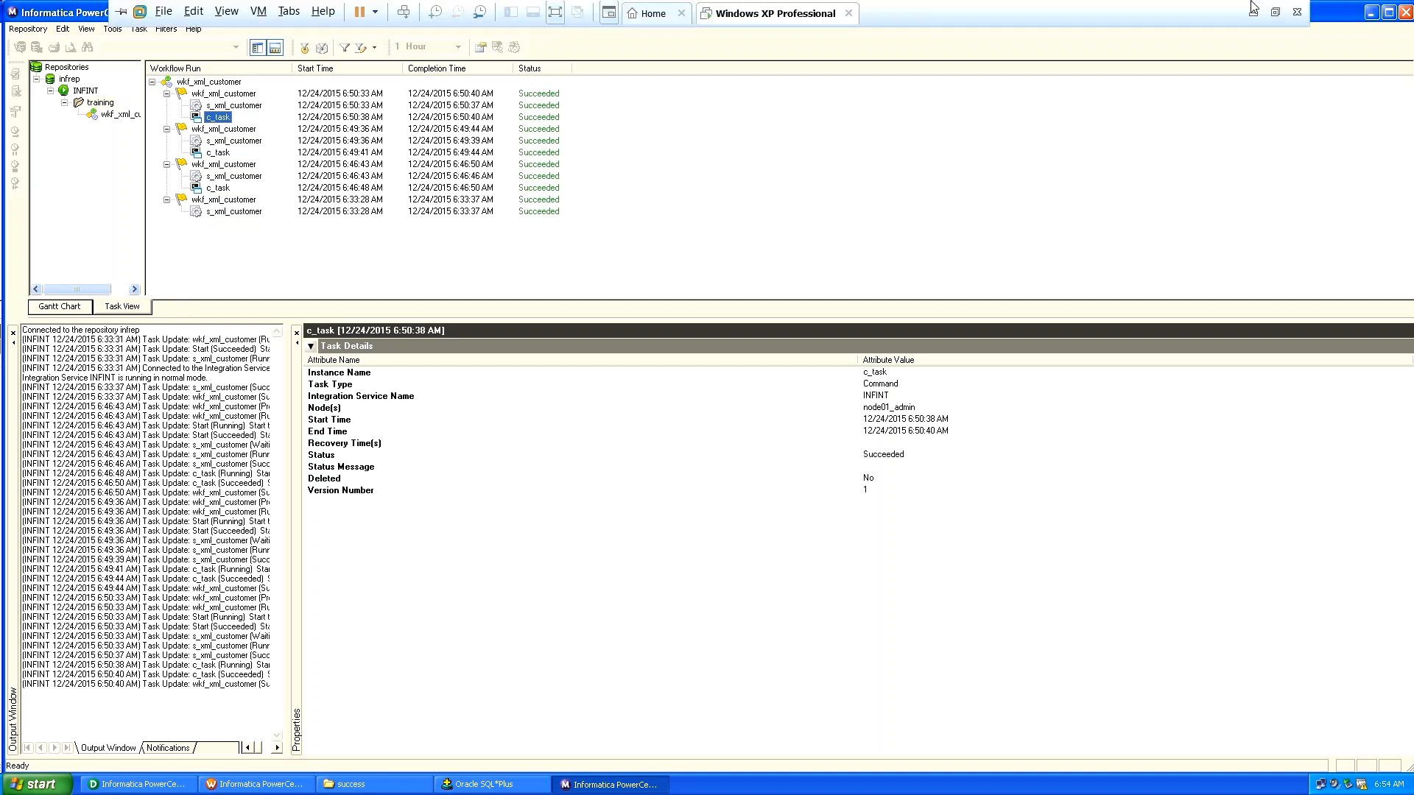
click(1254, 11)
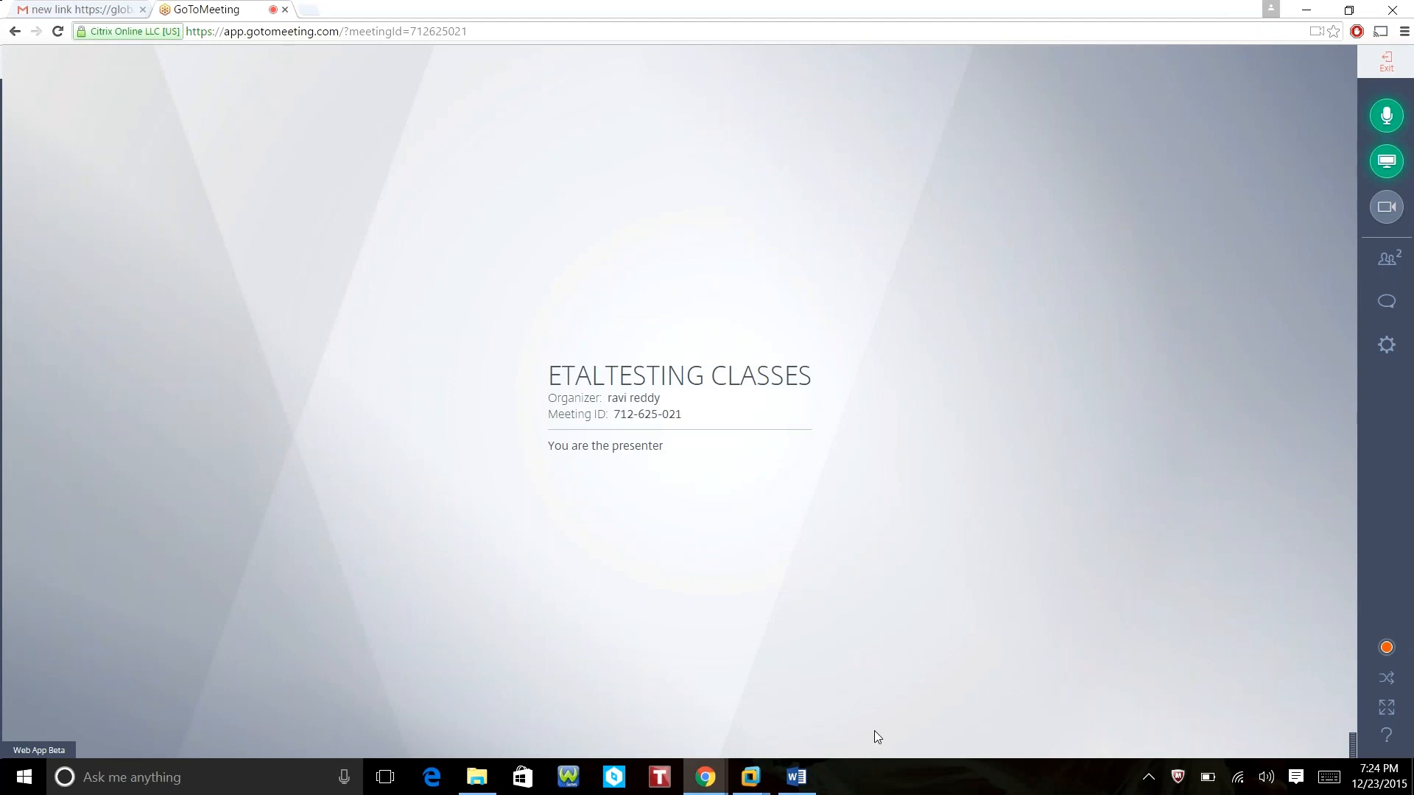
click(751, 777)
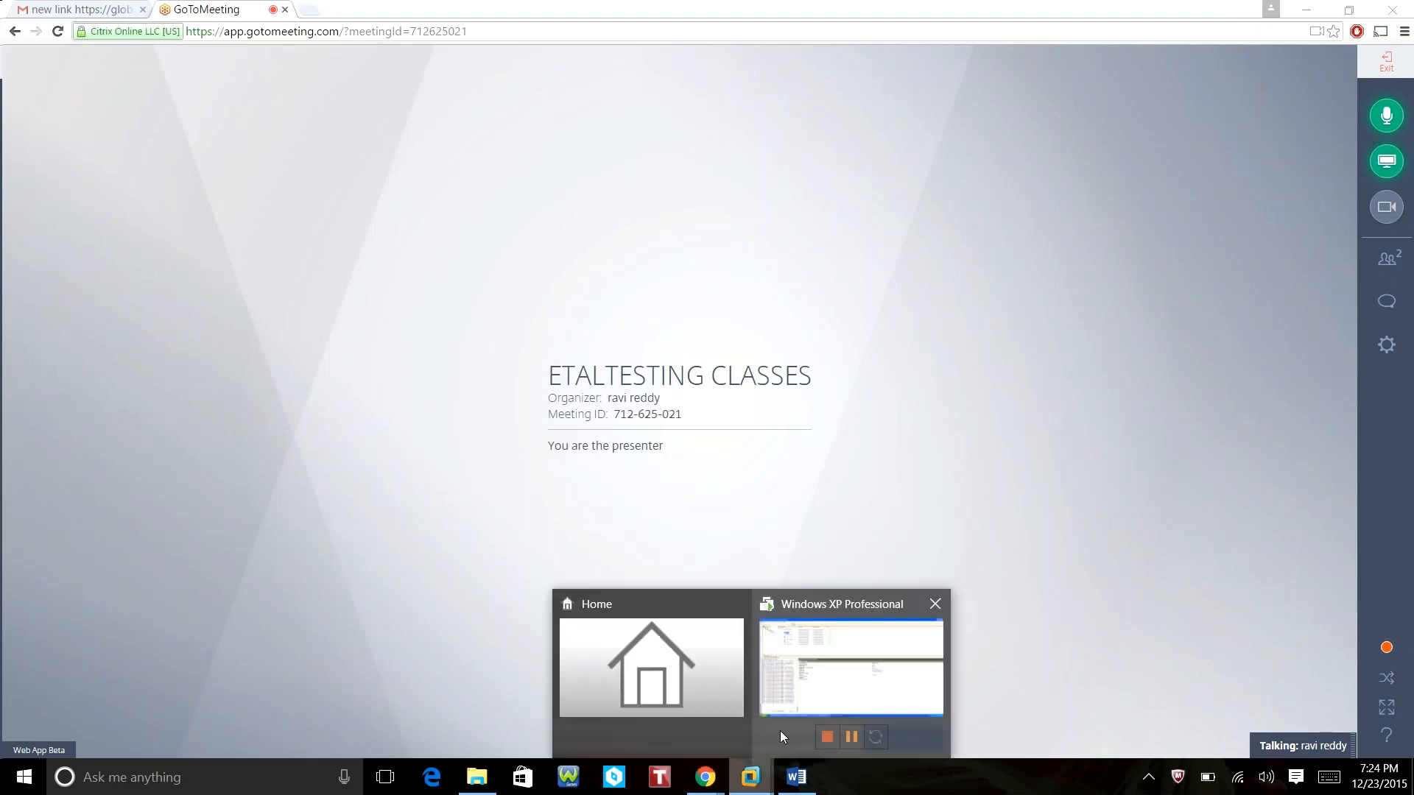
mouse_move(841, 693)
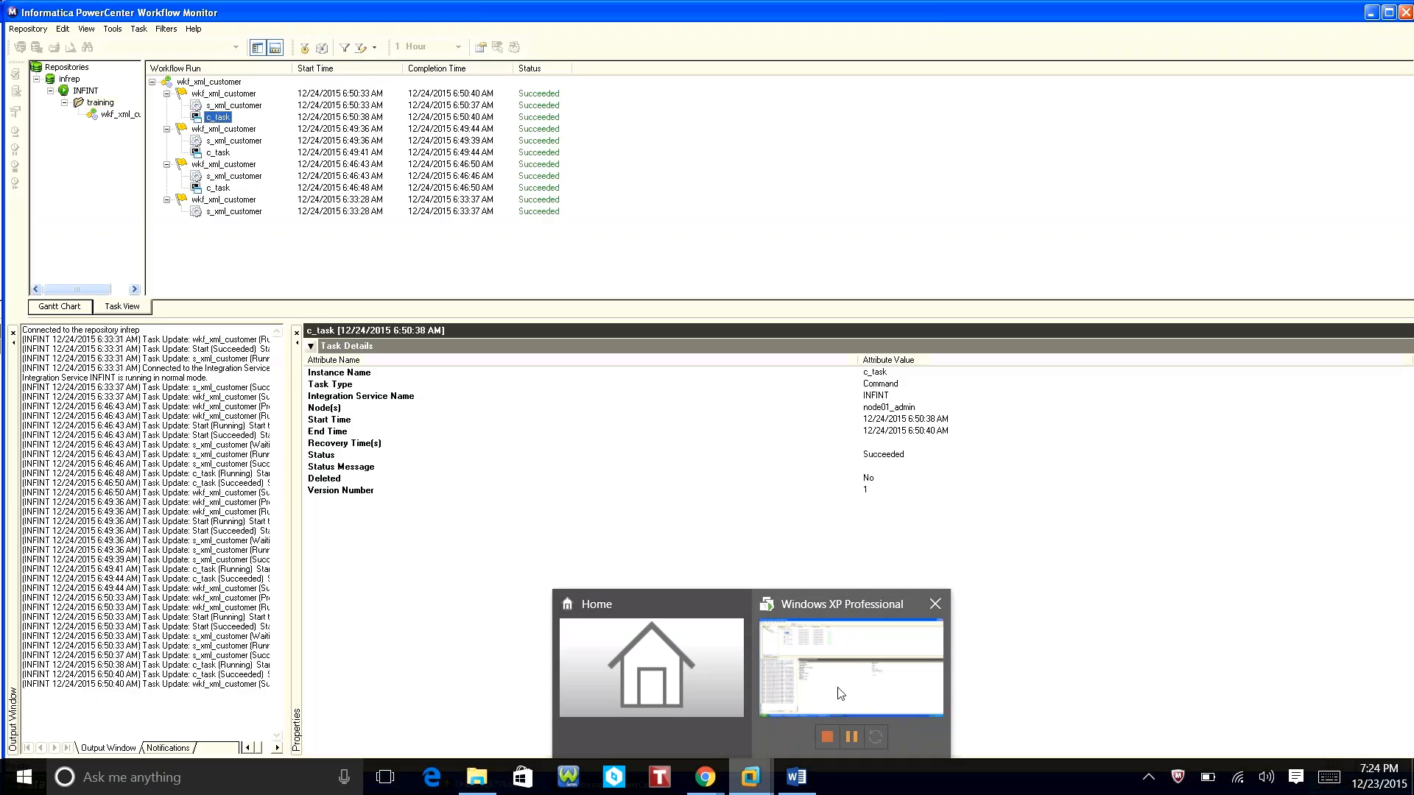
click(841, 693)
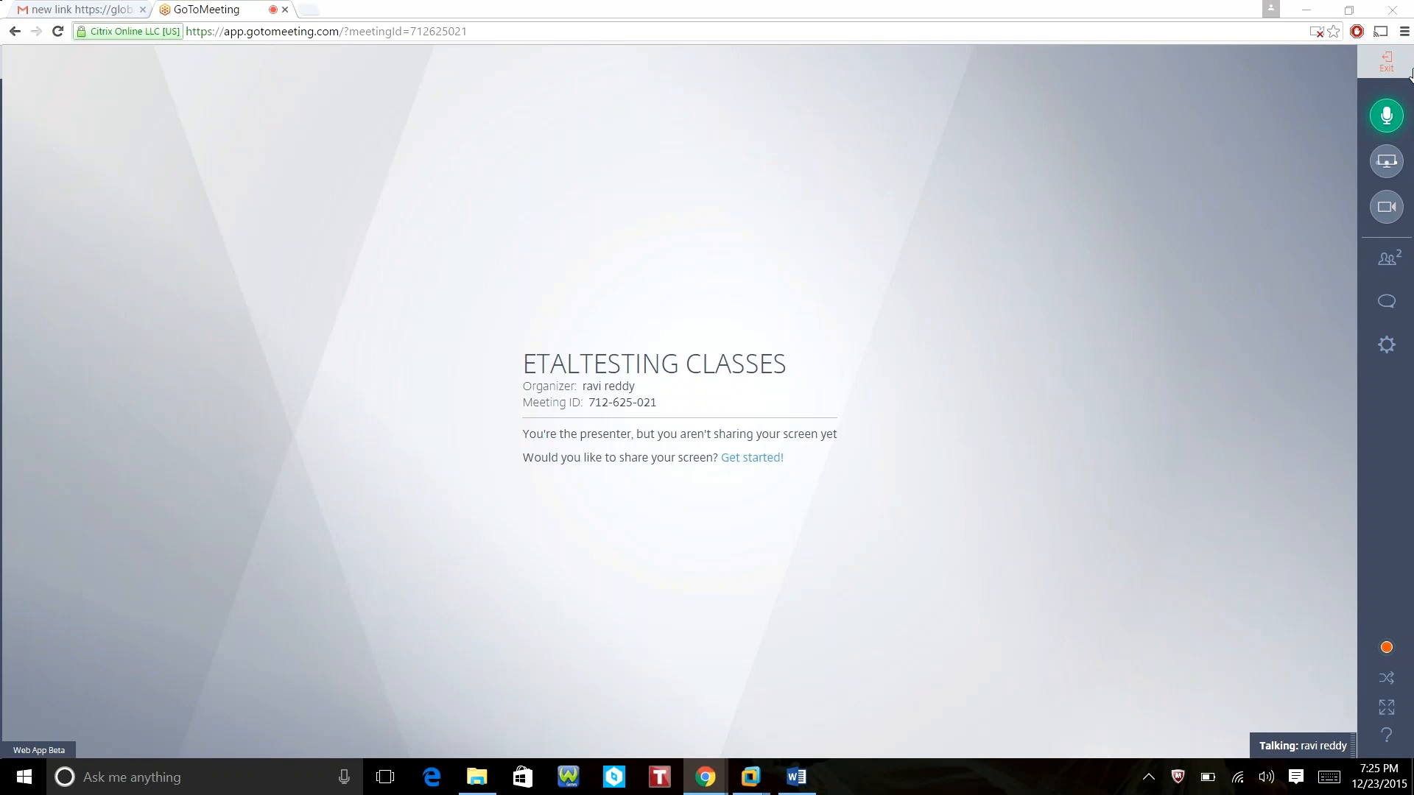
Review the Webcam and Audio tabs in GoToMeeting's settings.
click(1376, 333)
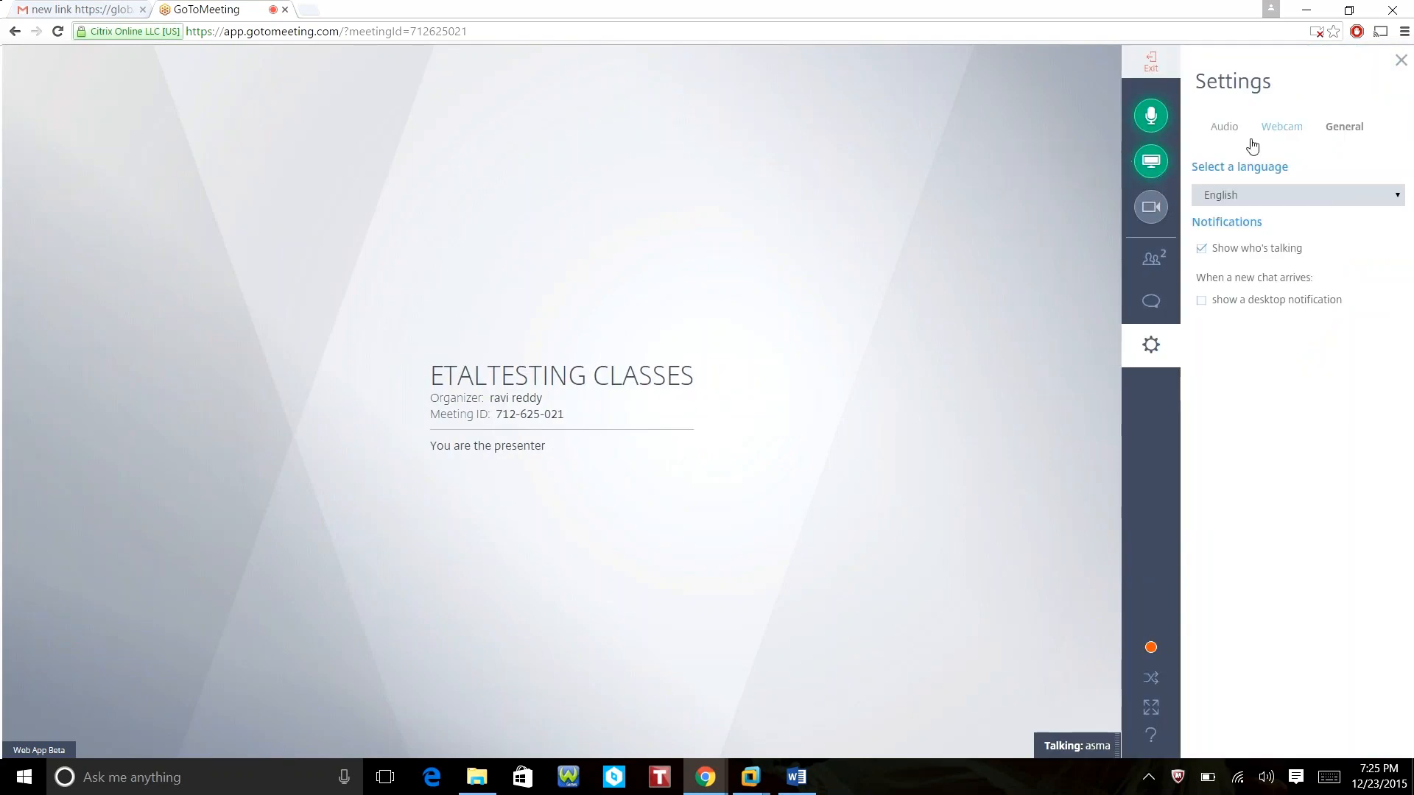
click(1282, 134)
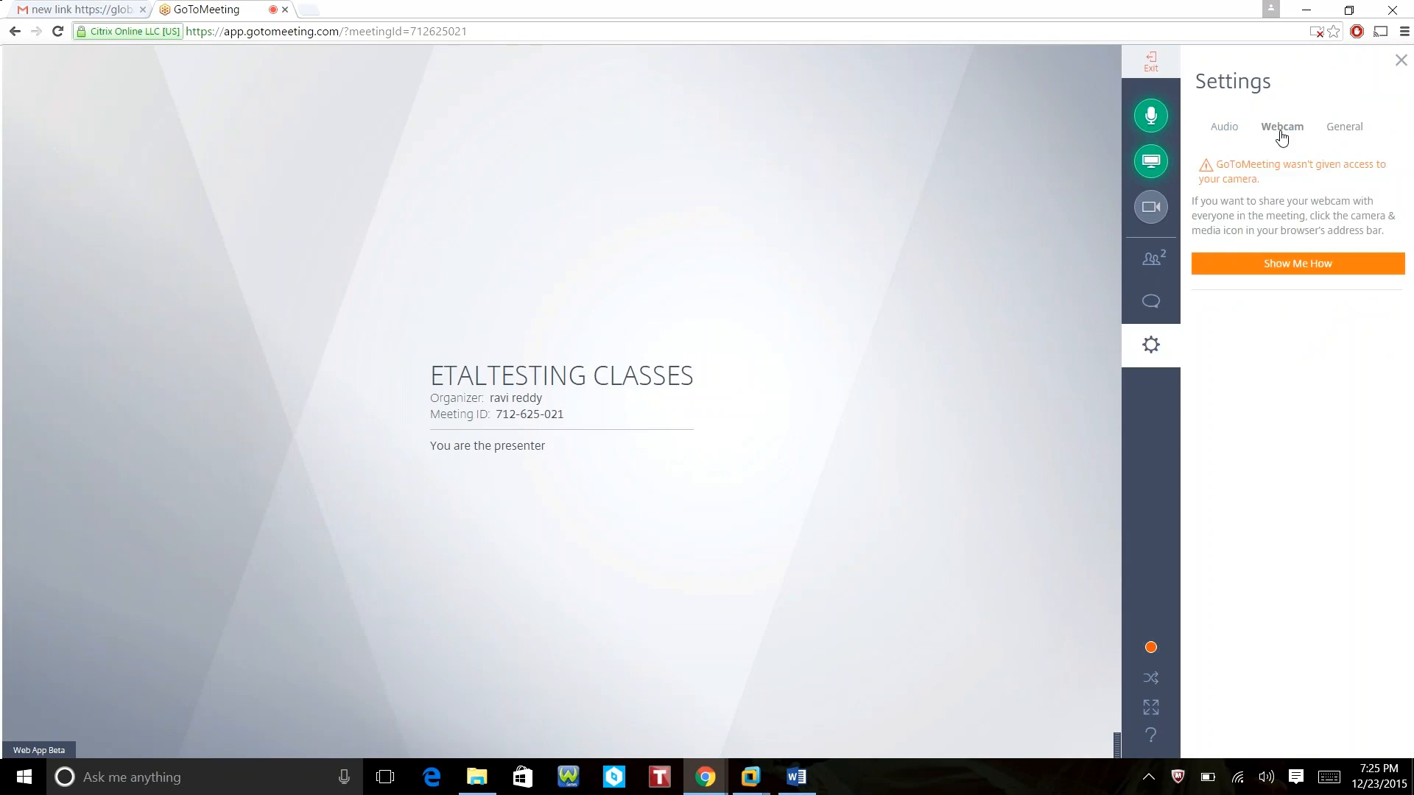
click(1234, 132)
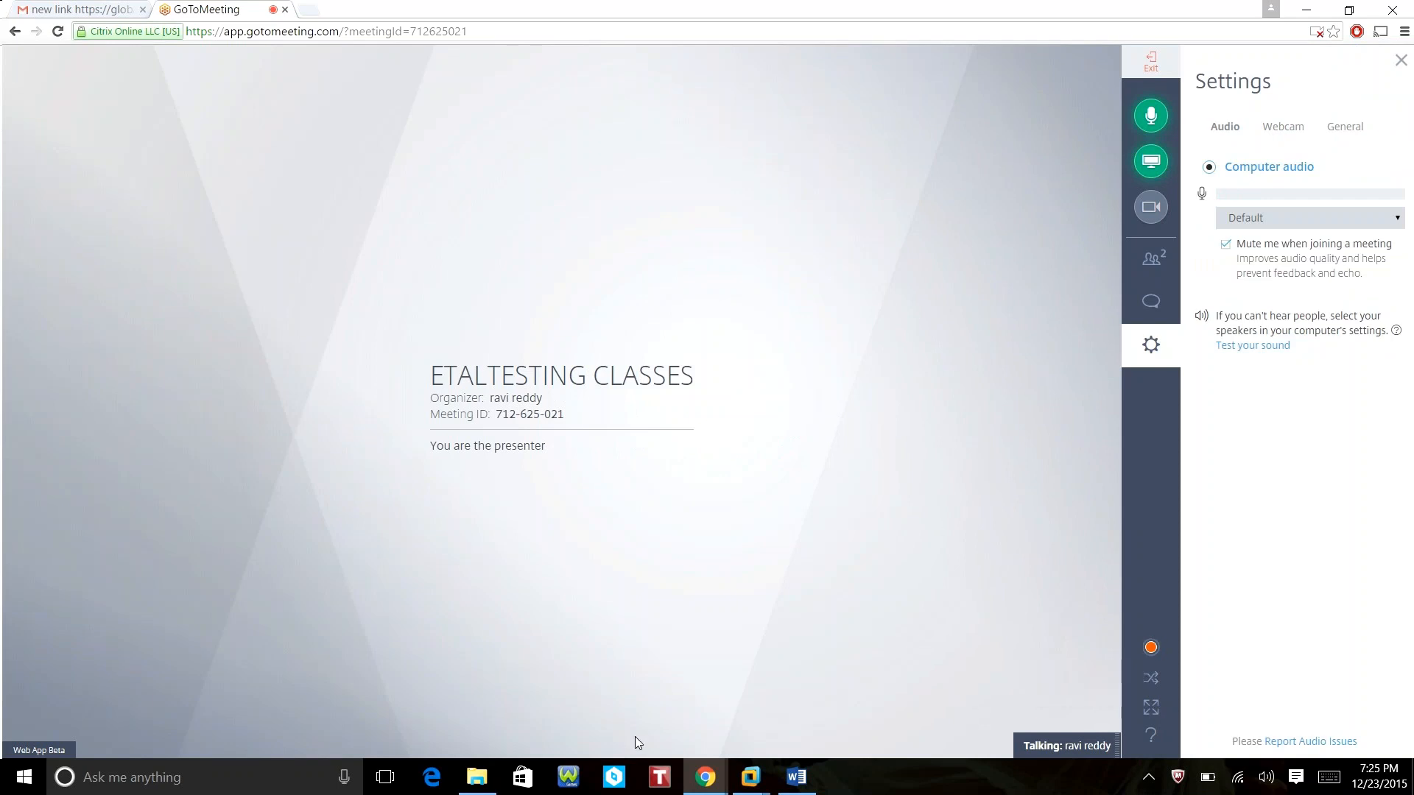
Return to the Windows XP Professional virtual machine via the VMware taskbar preview.
mouse_move(758, 787)
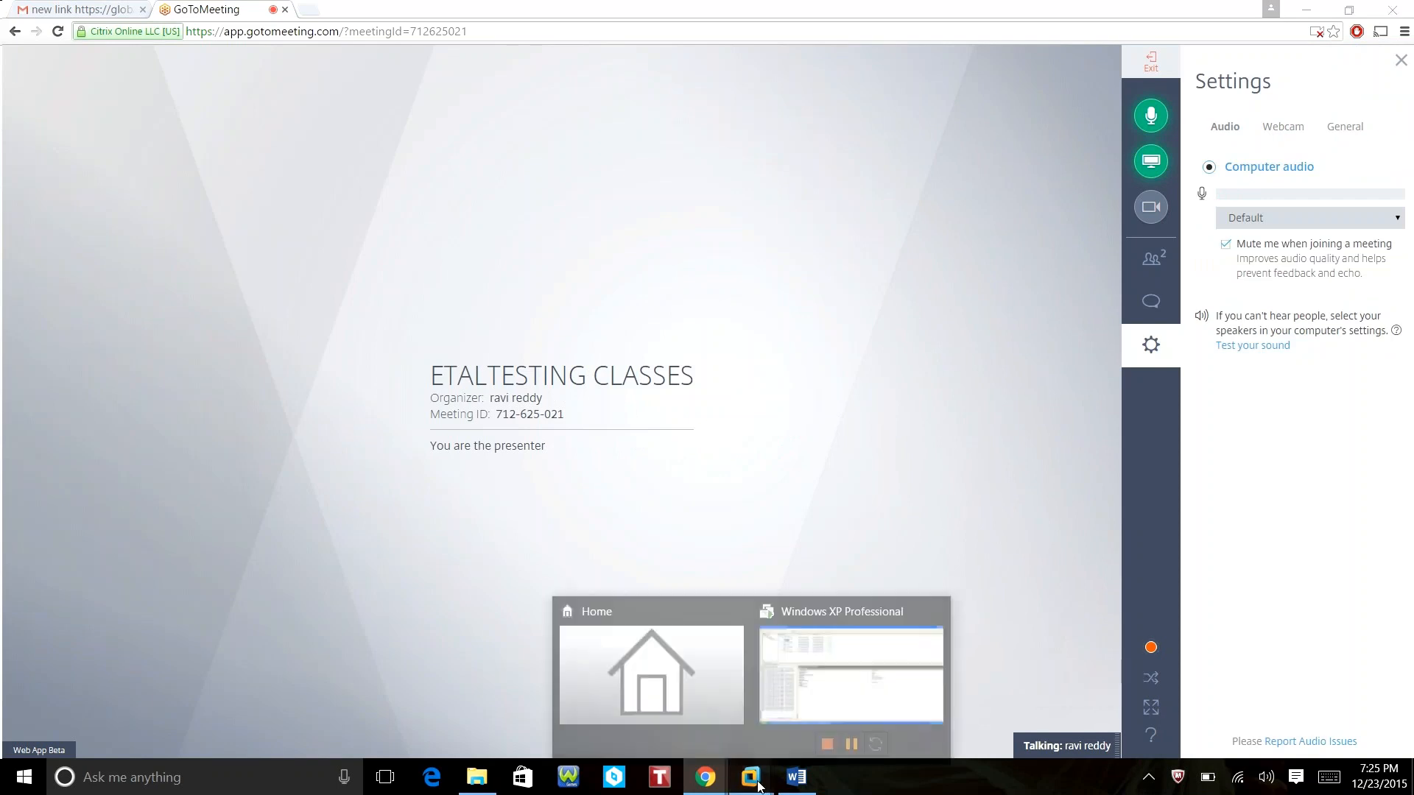
mouse_move(819, 694)
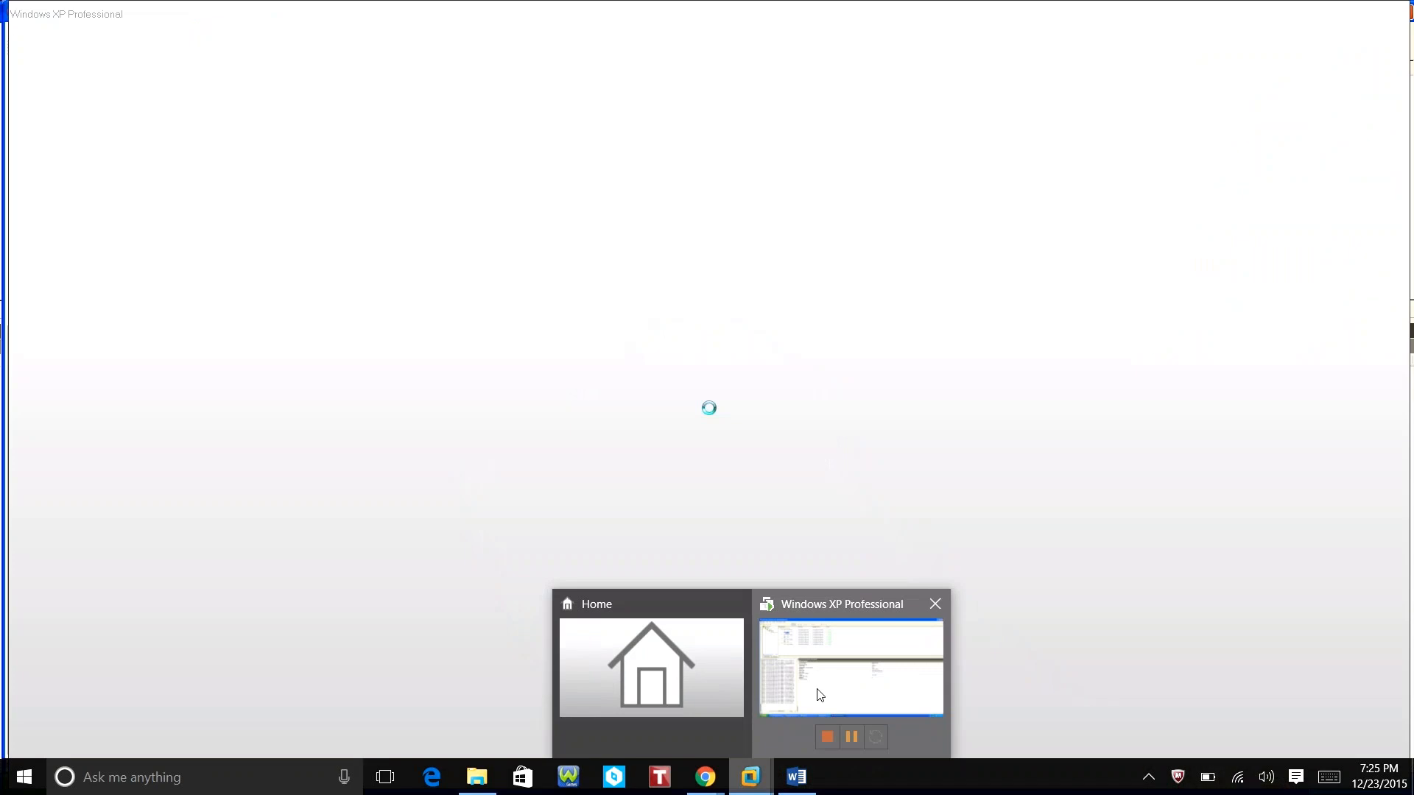
click(820, 695)
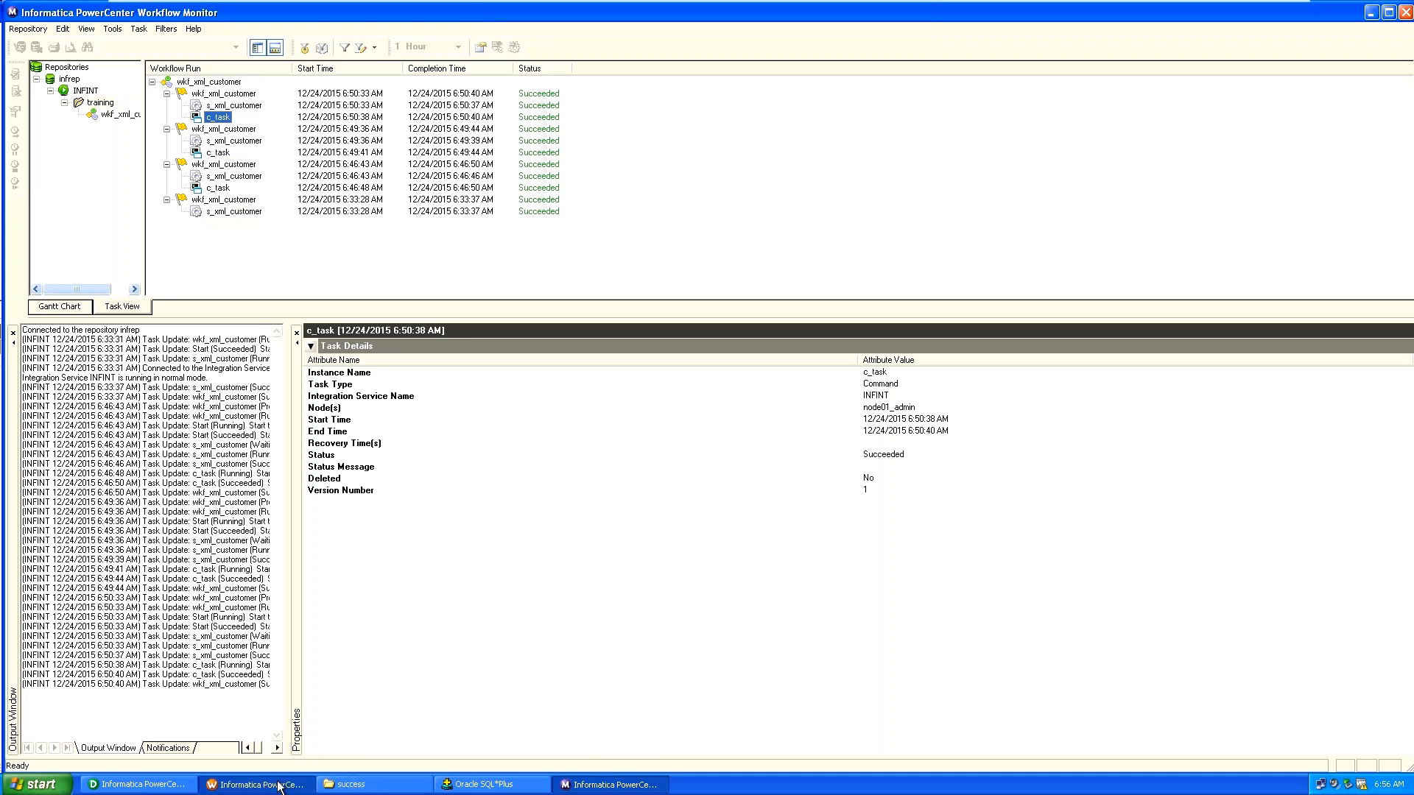
Edit c_task's Command1 so it starts with MOVE instead of COPY, then save the workflow.
click(278, 785)
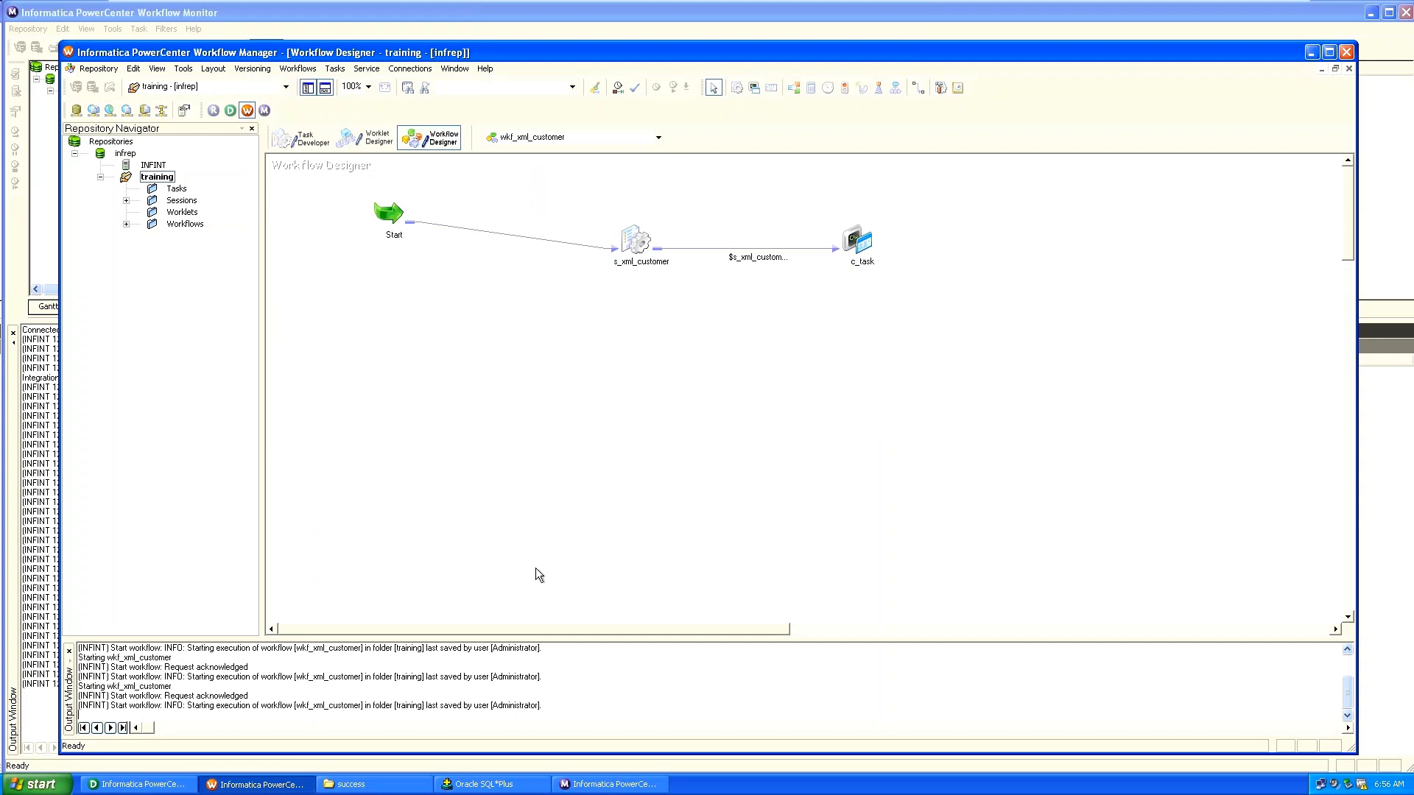
double_click(859, 243)
click(579, 235)
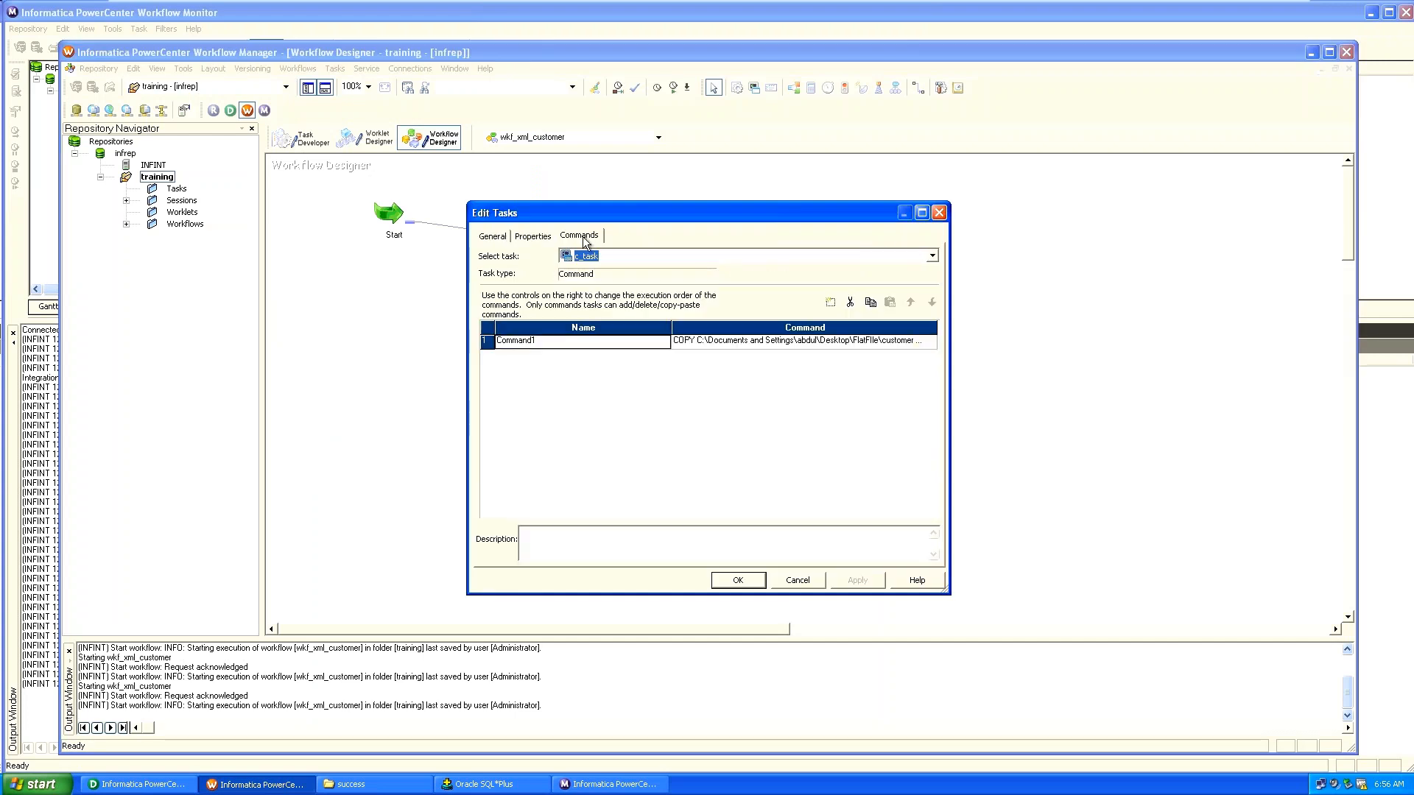
click(930, 342)
click(930, 341)
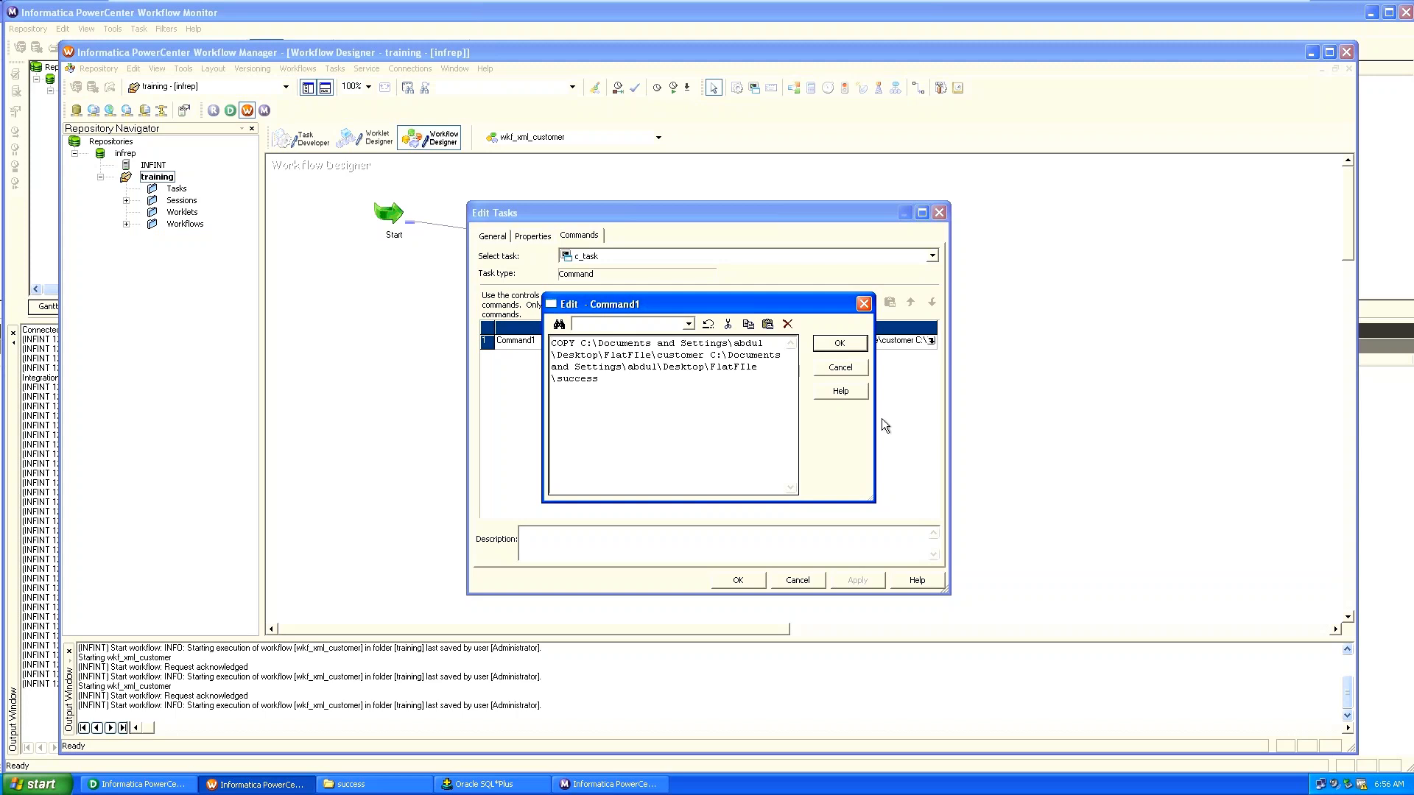
click(572, 342)
key(Caps_Lock)
key(BackSpace)
key(BackSpace)
key(BackSpace)
key(BackSpace)
text(MOVE)
click(860, 344)
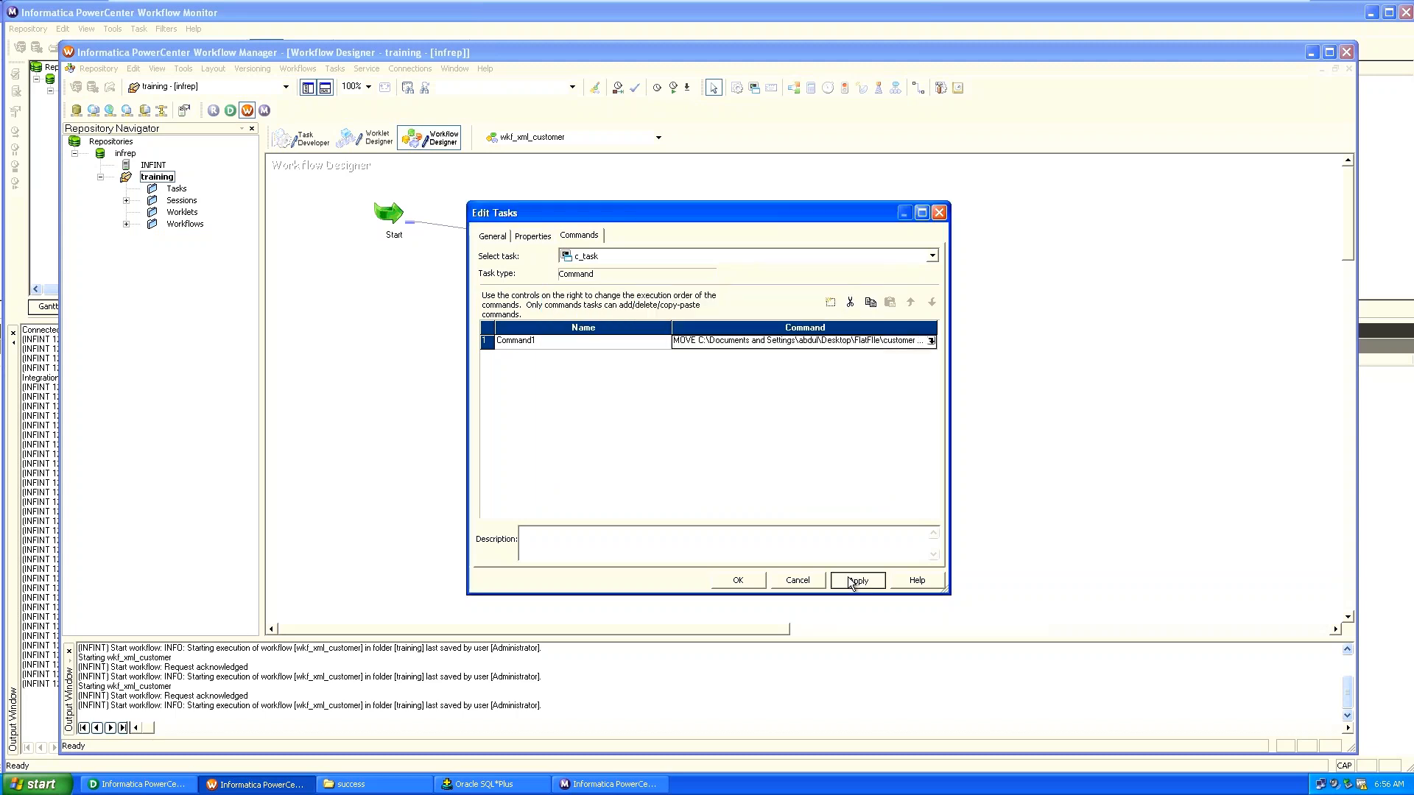
click(739, 582)
key(ctrl+s)
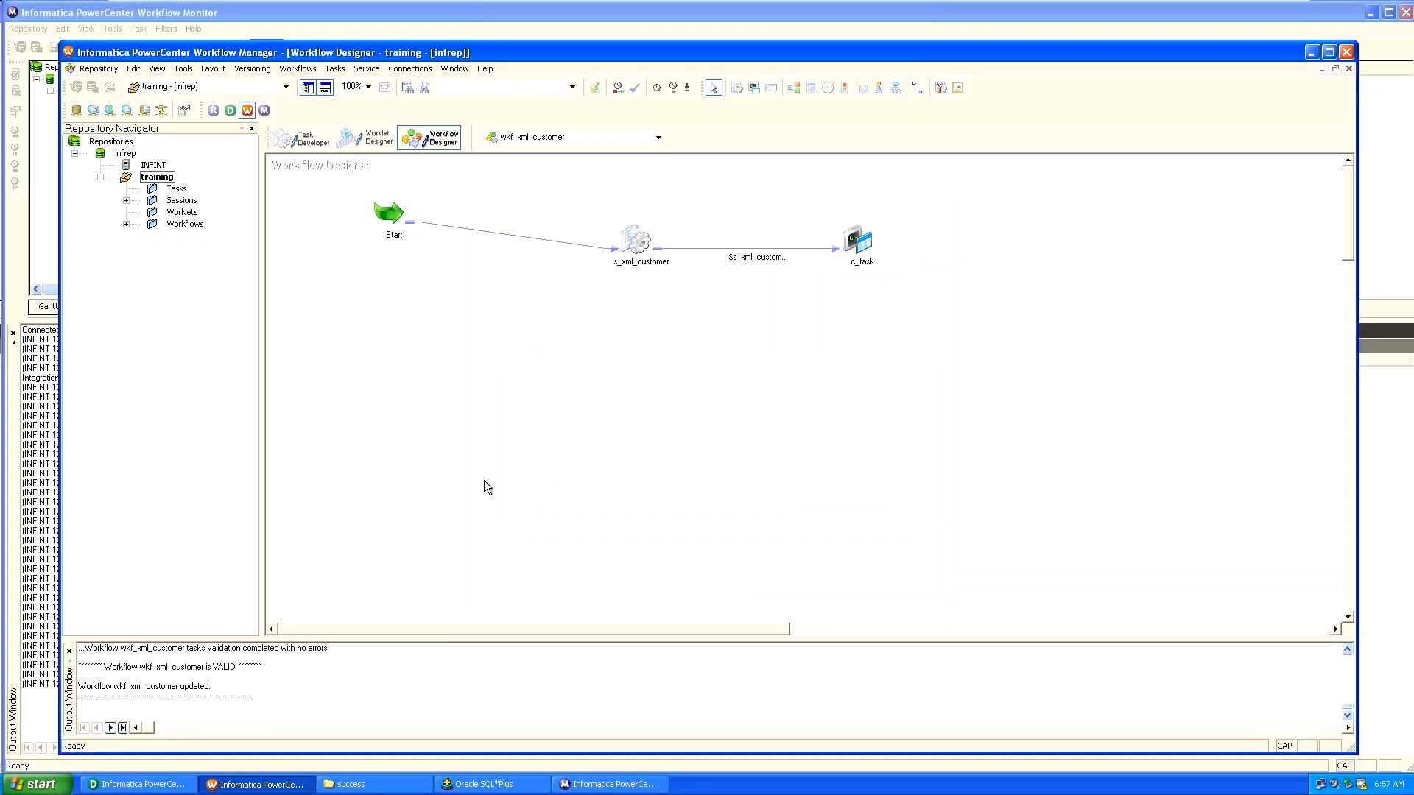
Go up to the FlatFile folder and view the customer text file's contents.
click(363, 786)
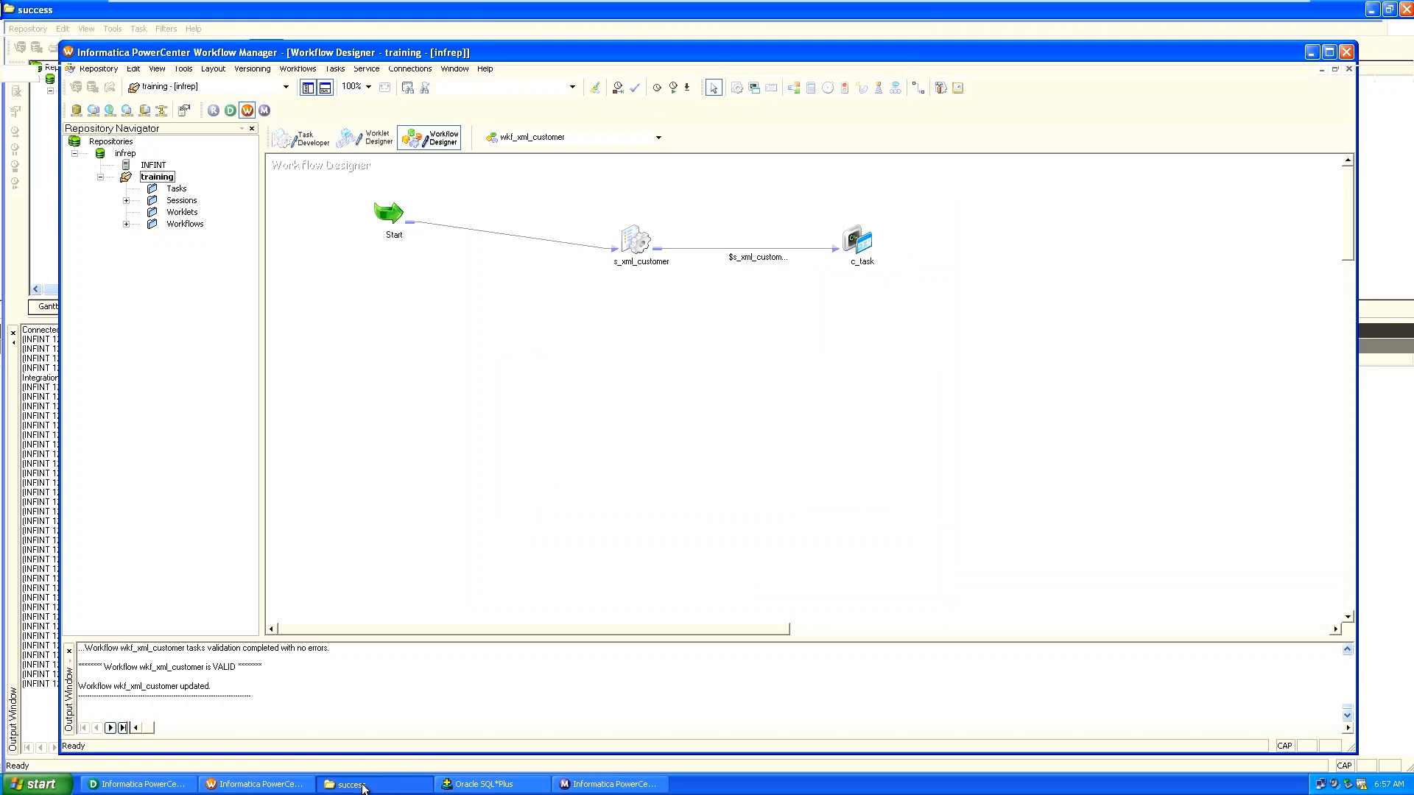
key(BackSpace)
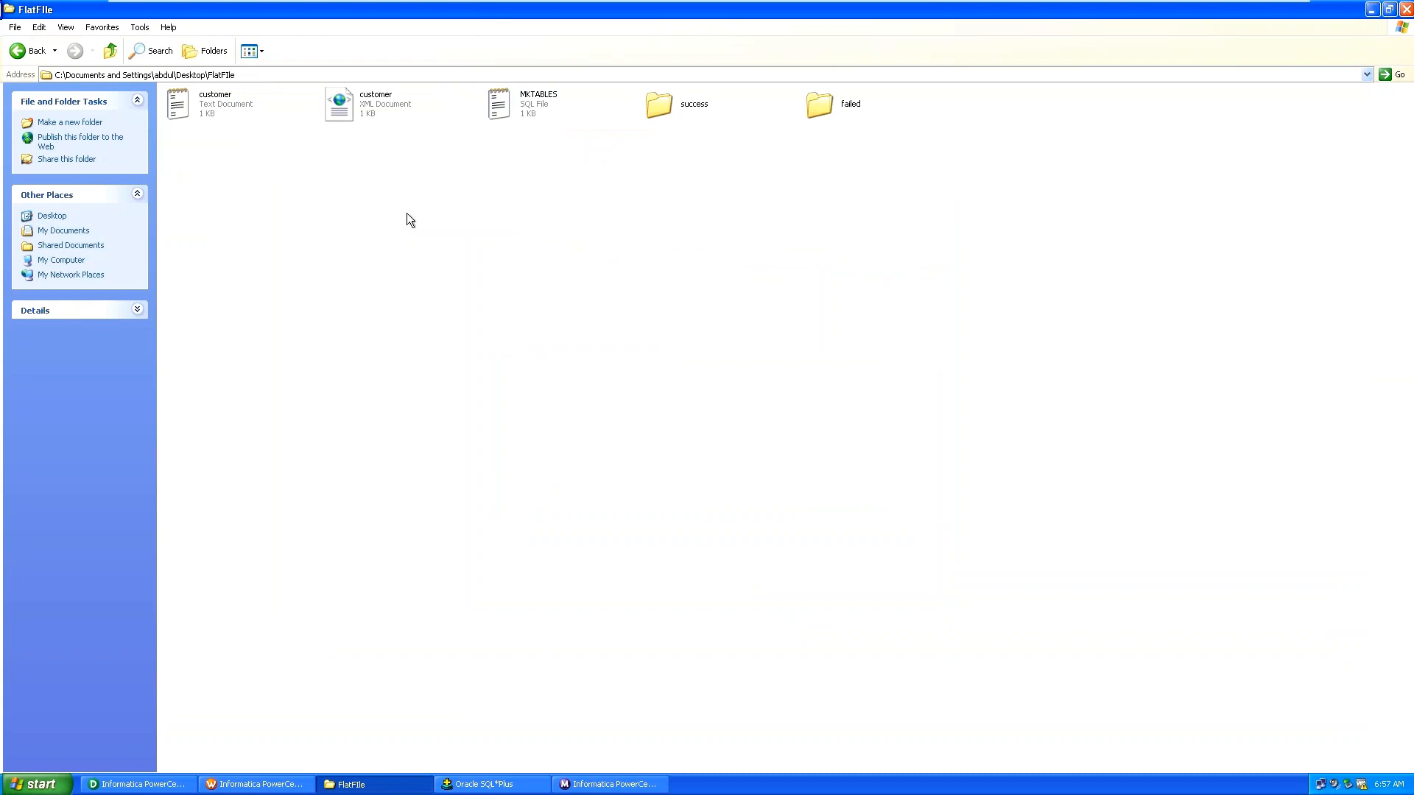
click(224, 111)
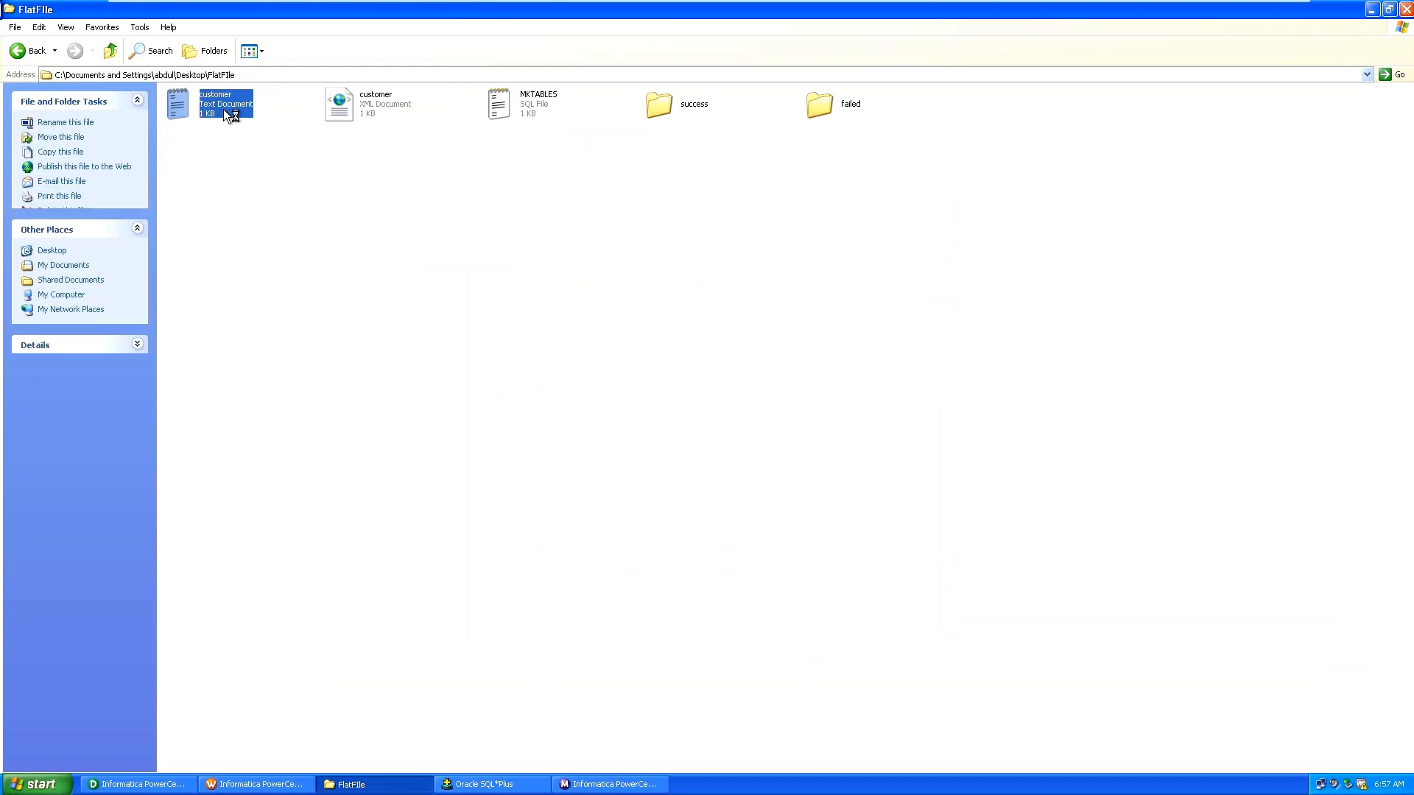
double_click(229, 115)
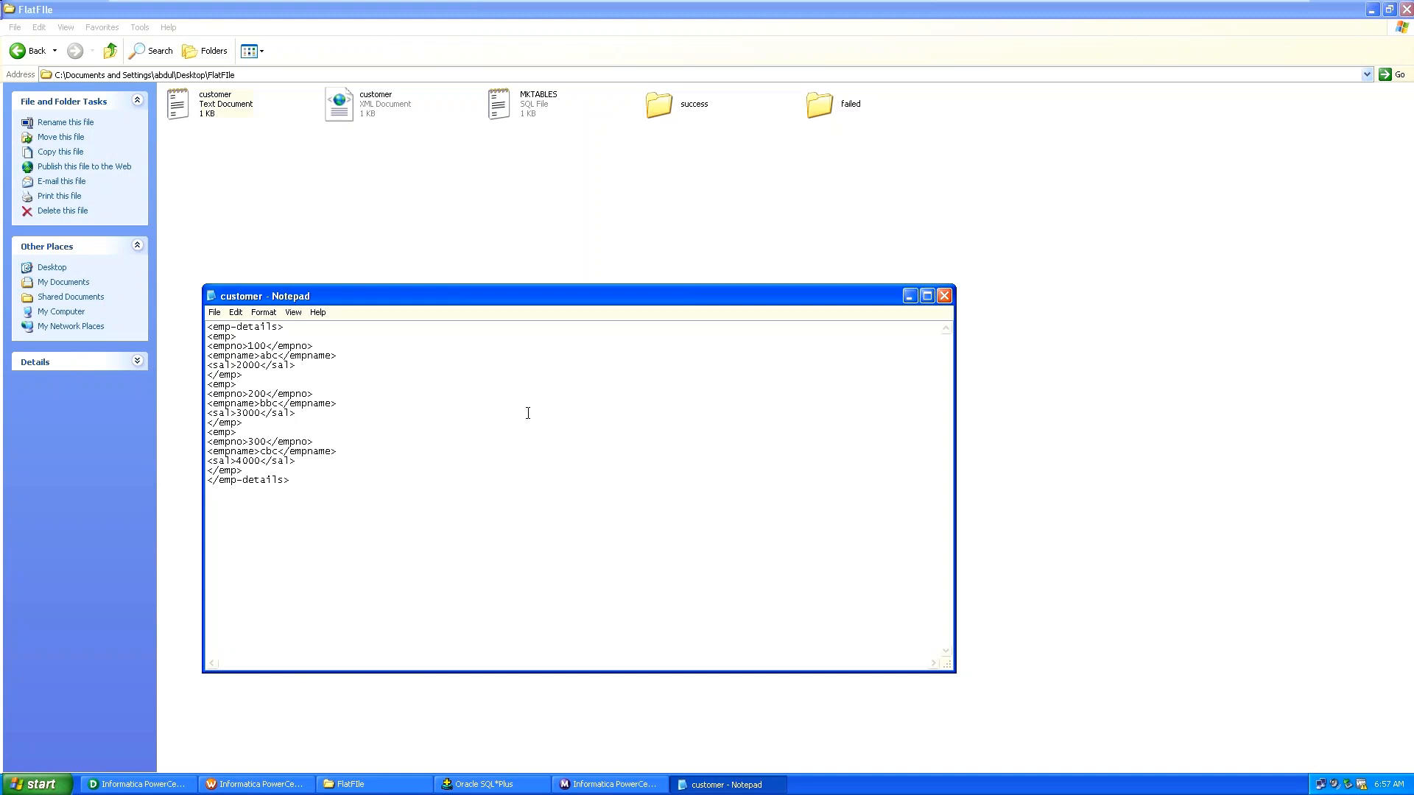
click(944, 296)
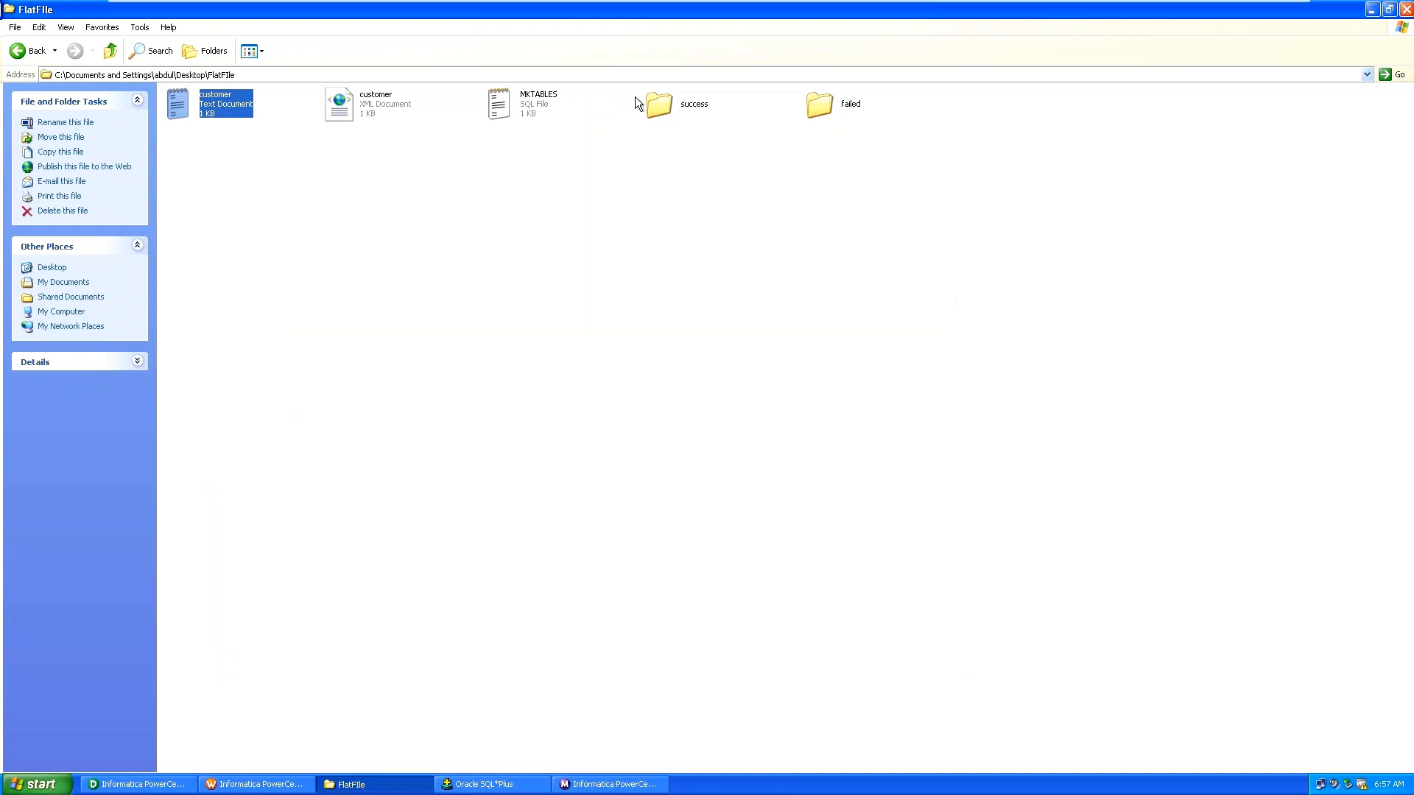
Copy the customer file's location path from its Properties, then select c_task in Workflow Manager.
right_click(207, 106)
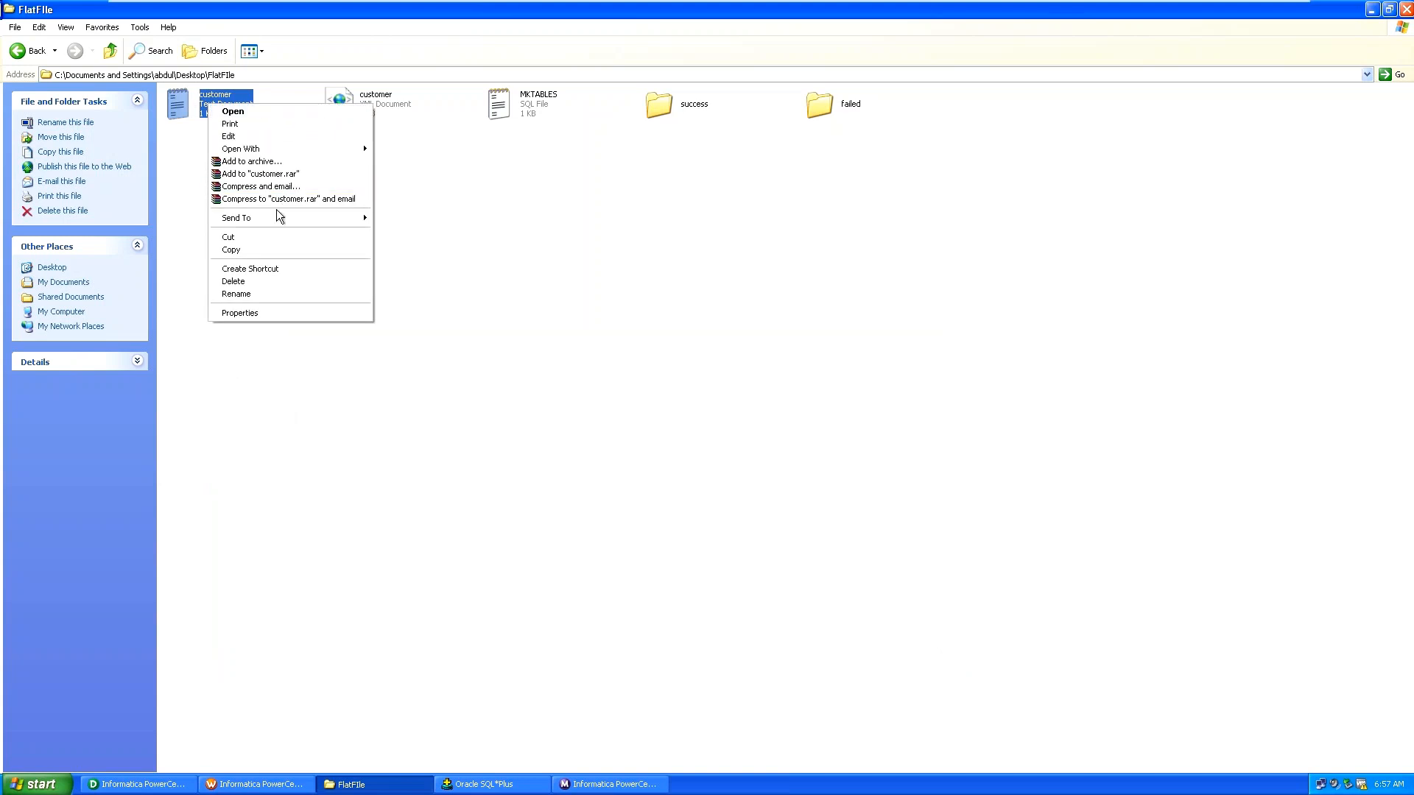
click(266, 316)
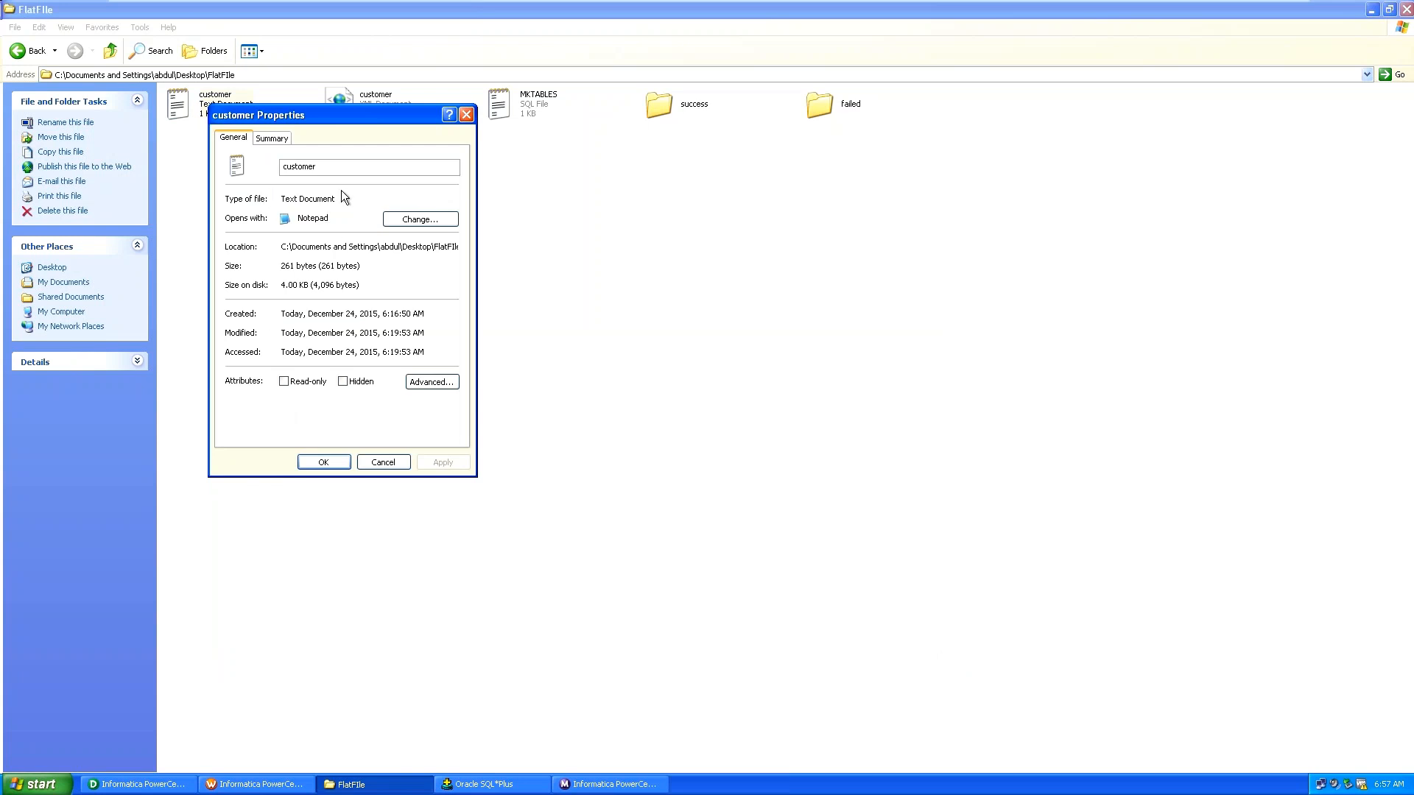
drag(281, 246, 466, 248)
key(ctrl+c)
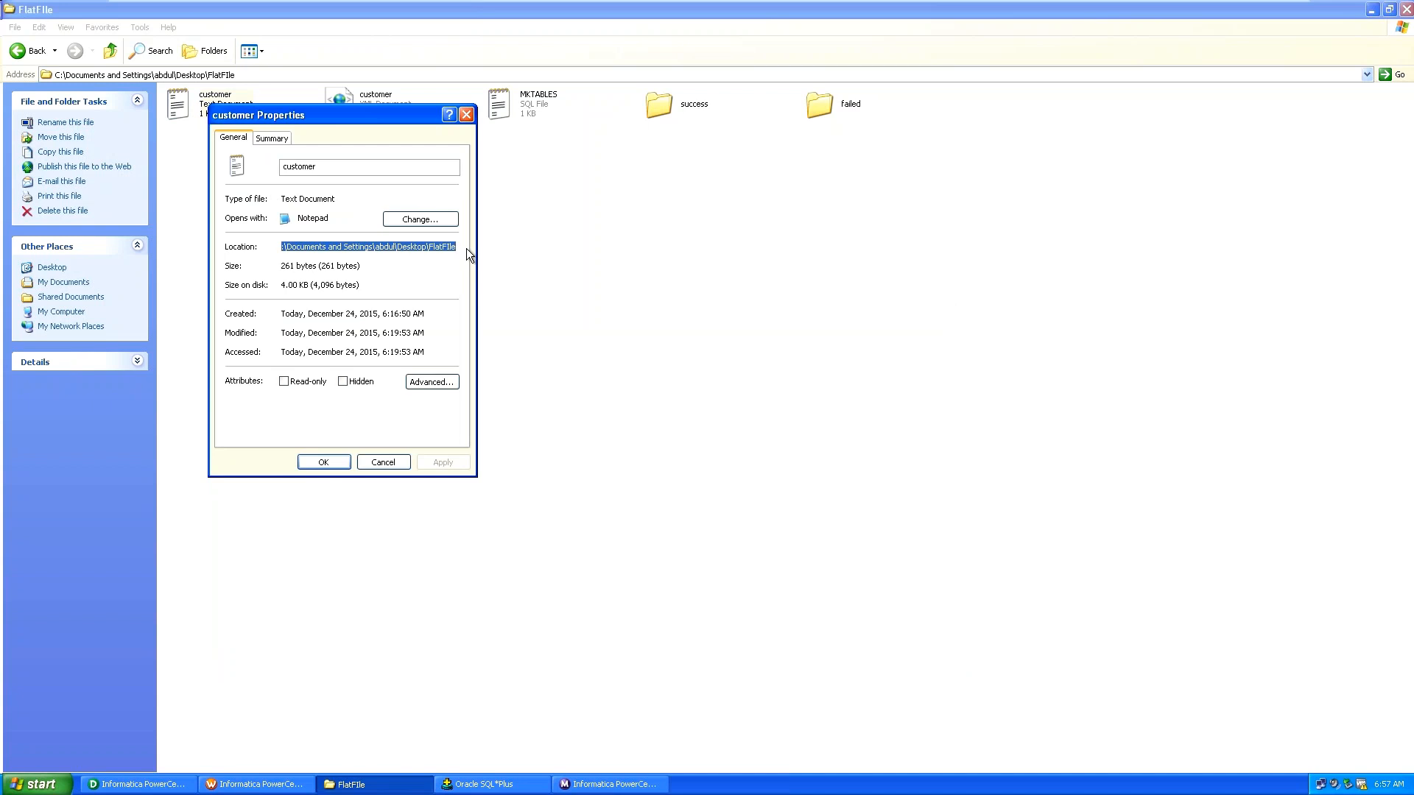
click(322, 463)
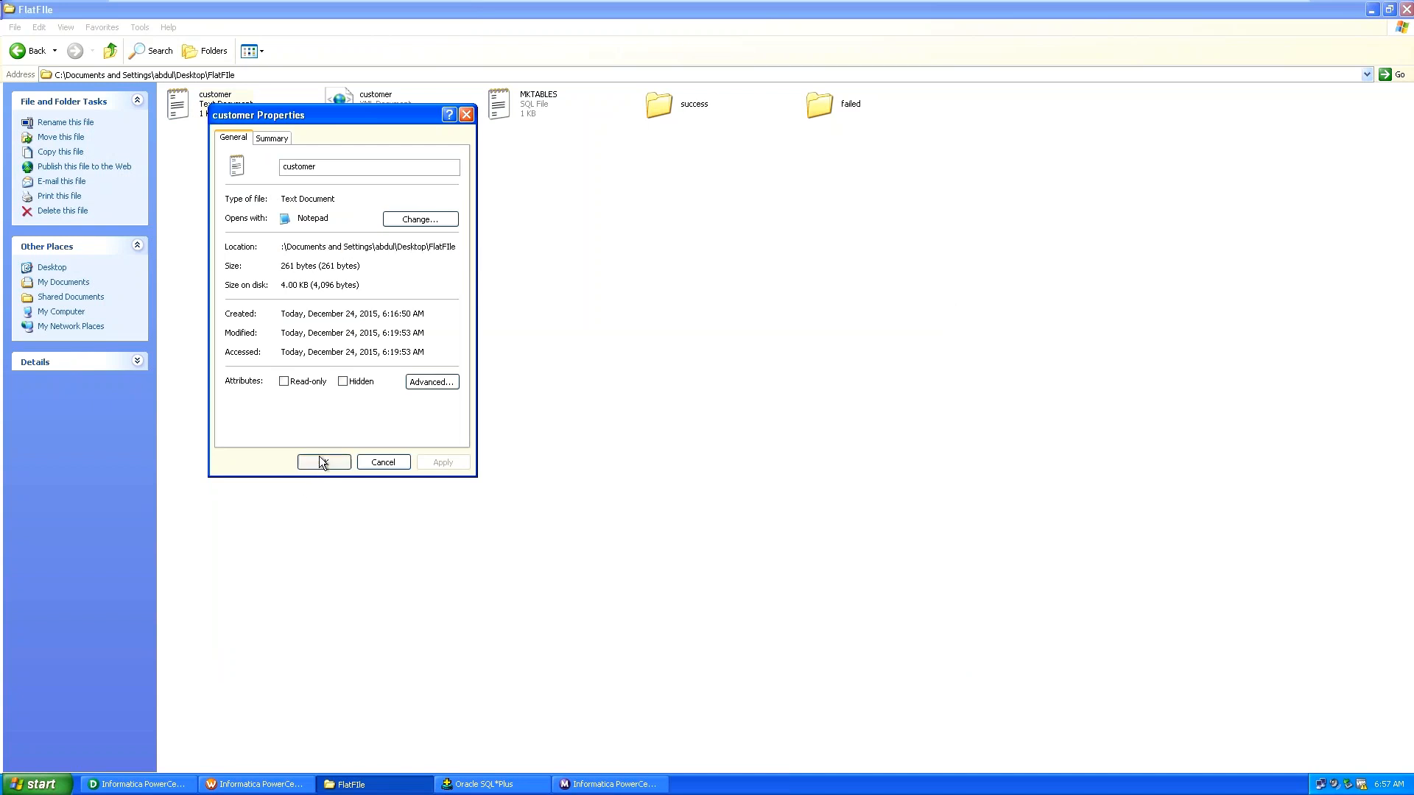
click(265, 787)
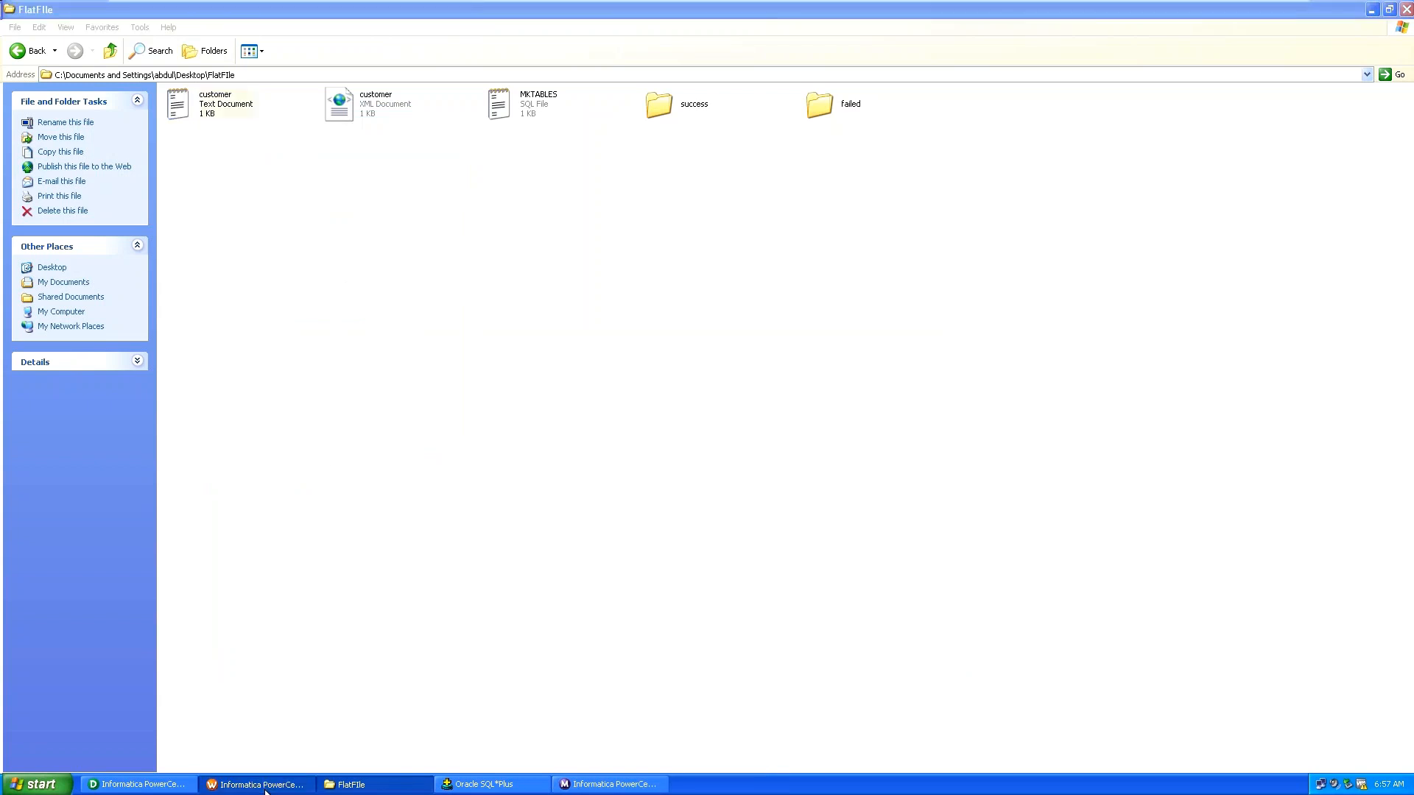
click(855, 243)
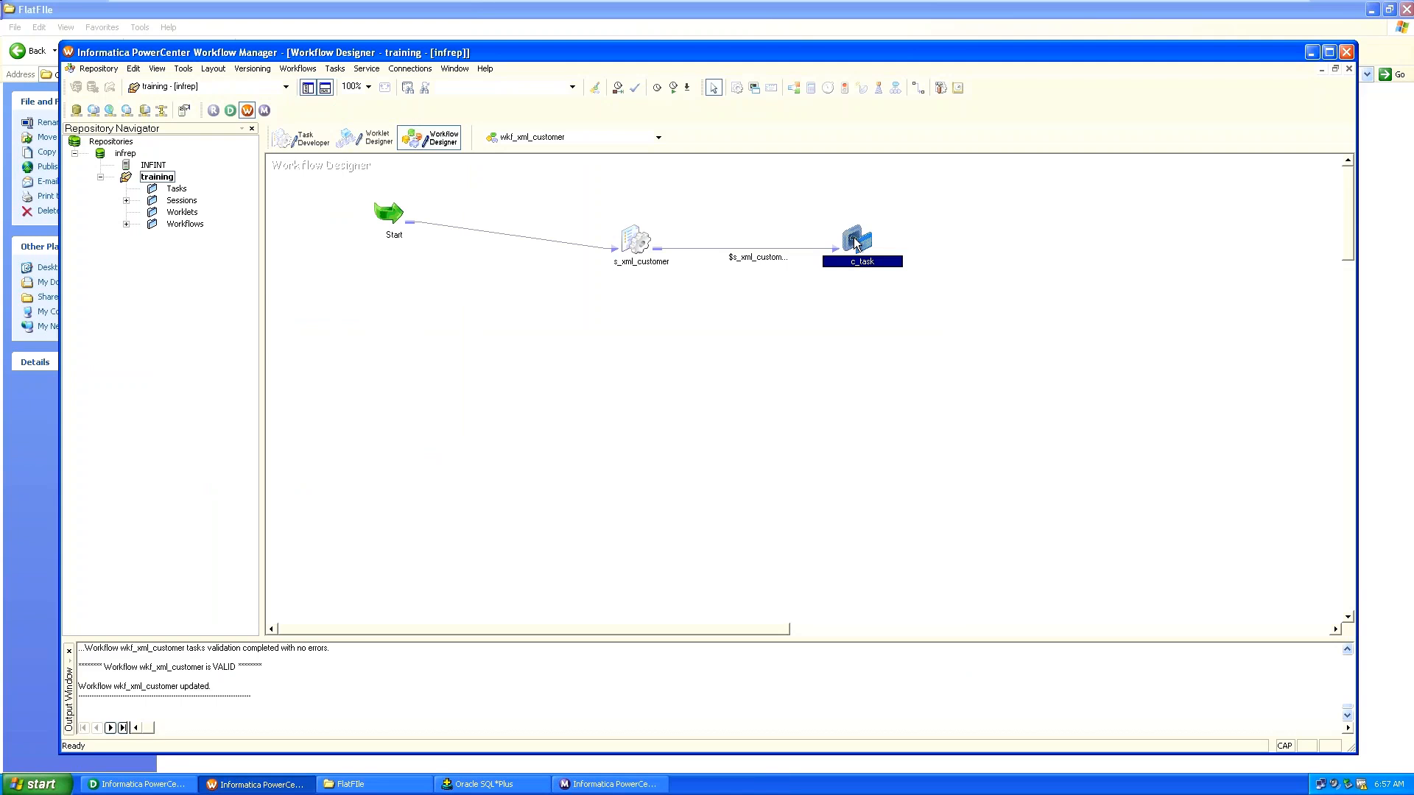
Replace Command1's source path with the pasted FlatFile folder path followed by \customer.
double_click(855, 243)
click(581, 239)
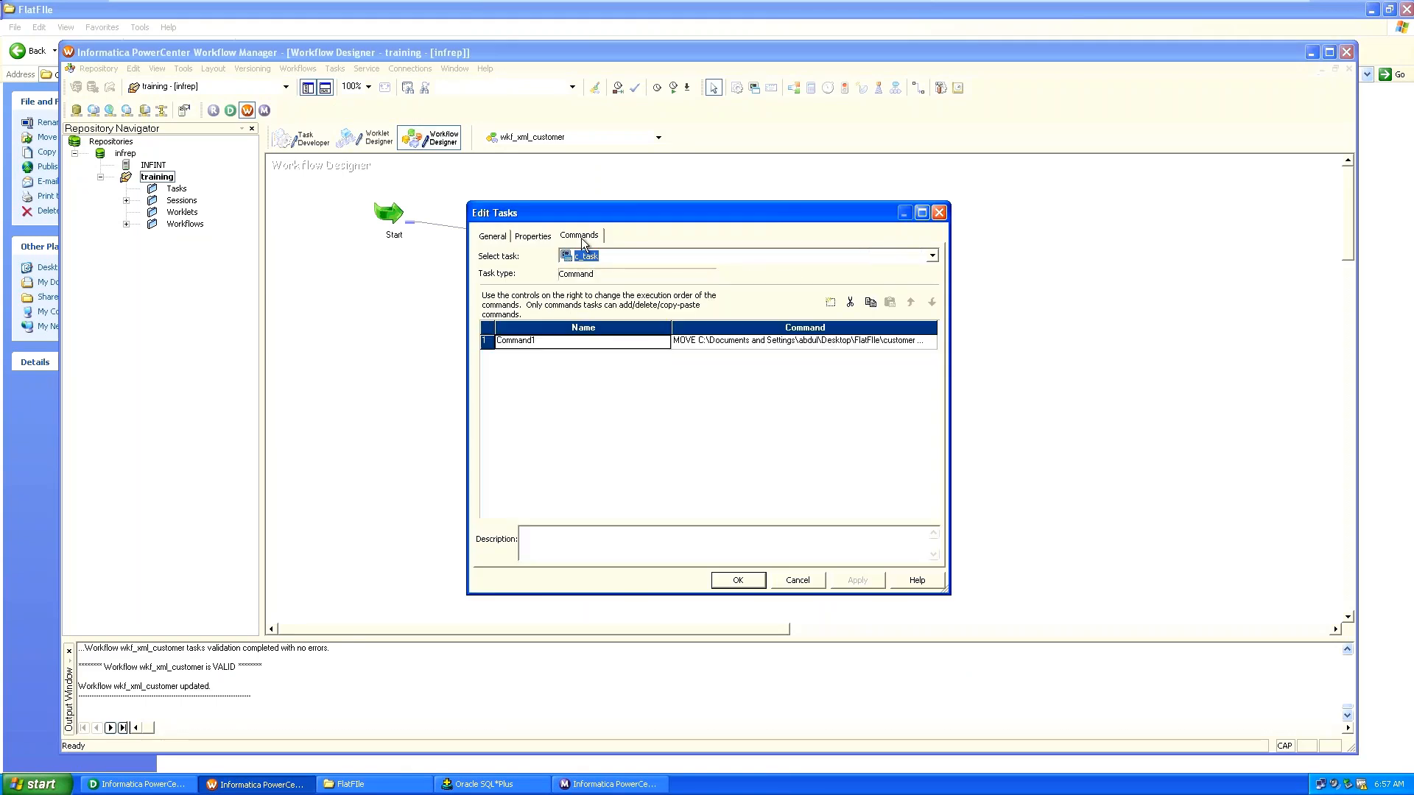
double_click(773, 344)
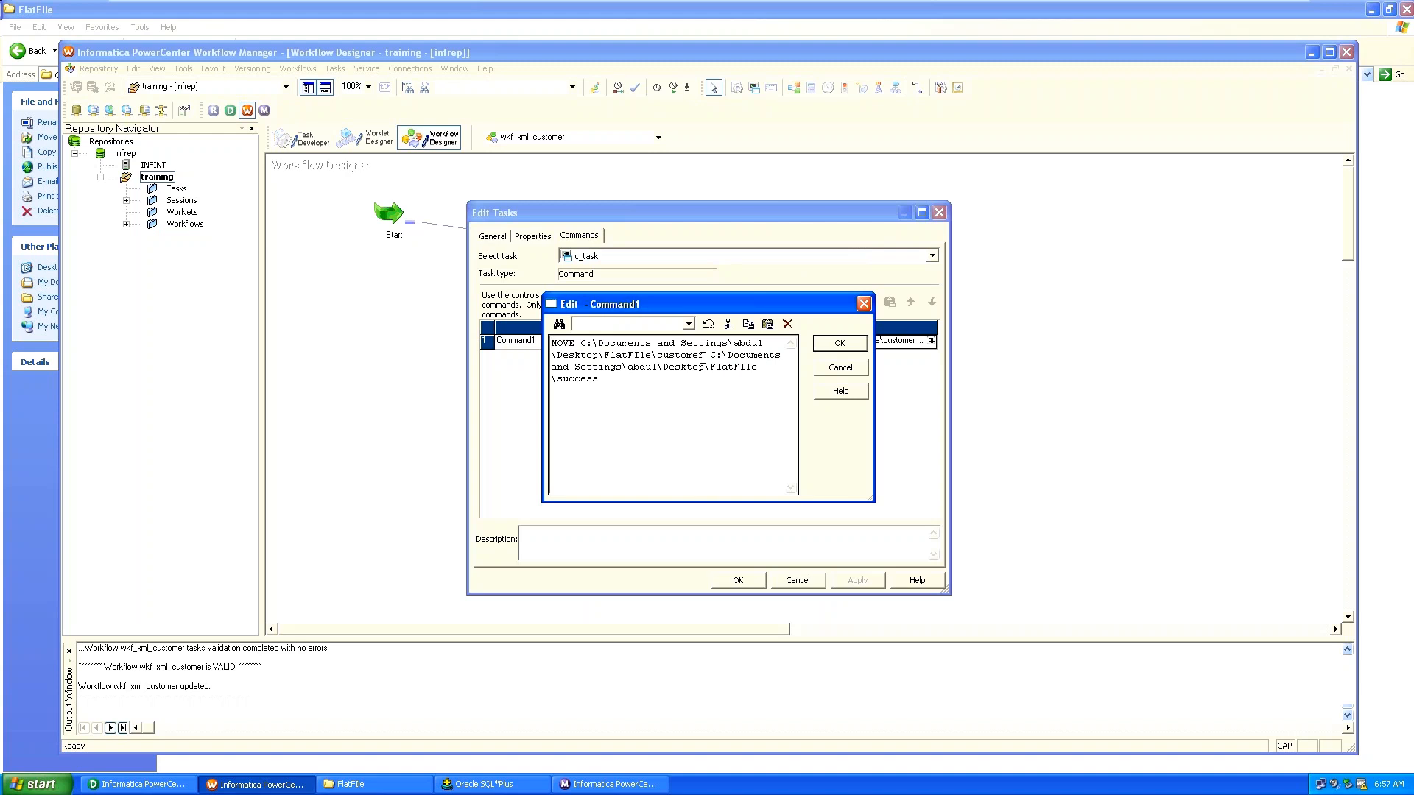
drag(704, 355, 582, 344)
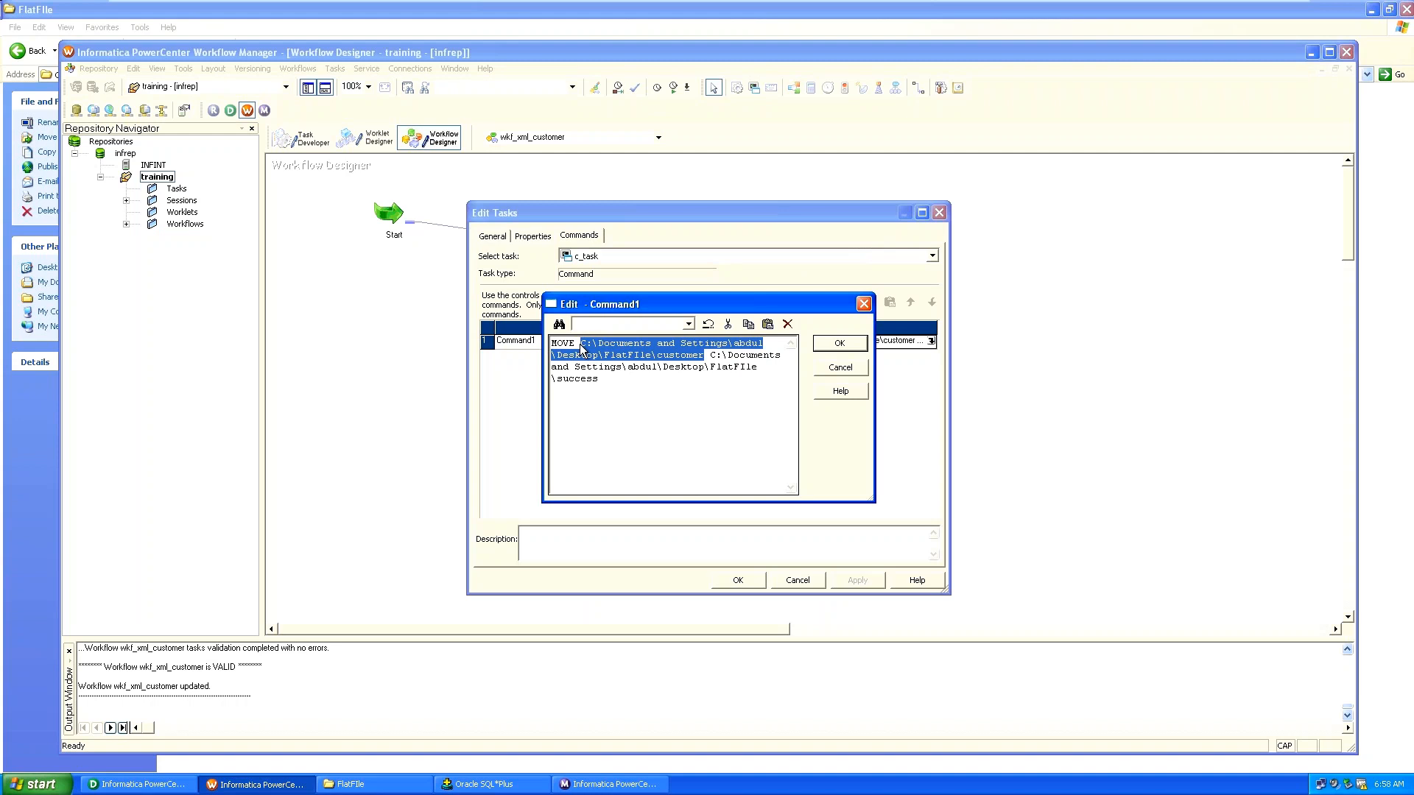
key(ctrl+v)
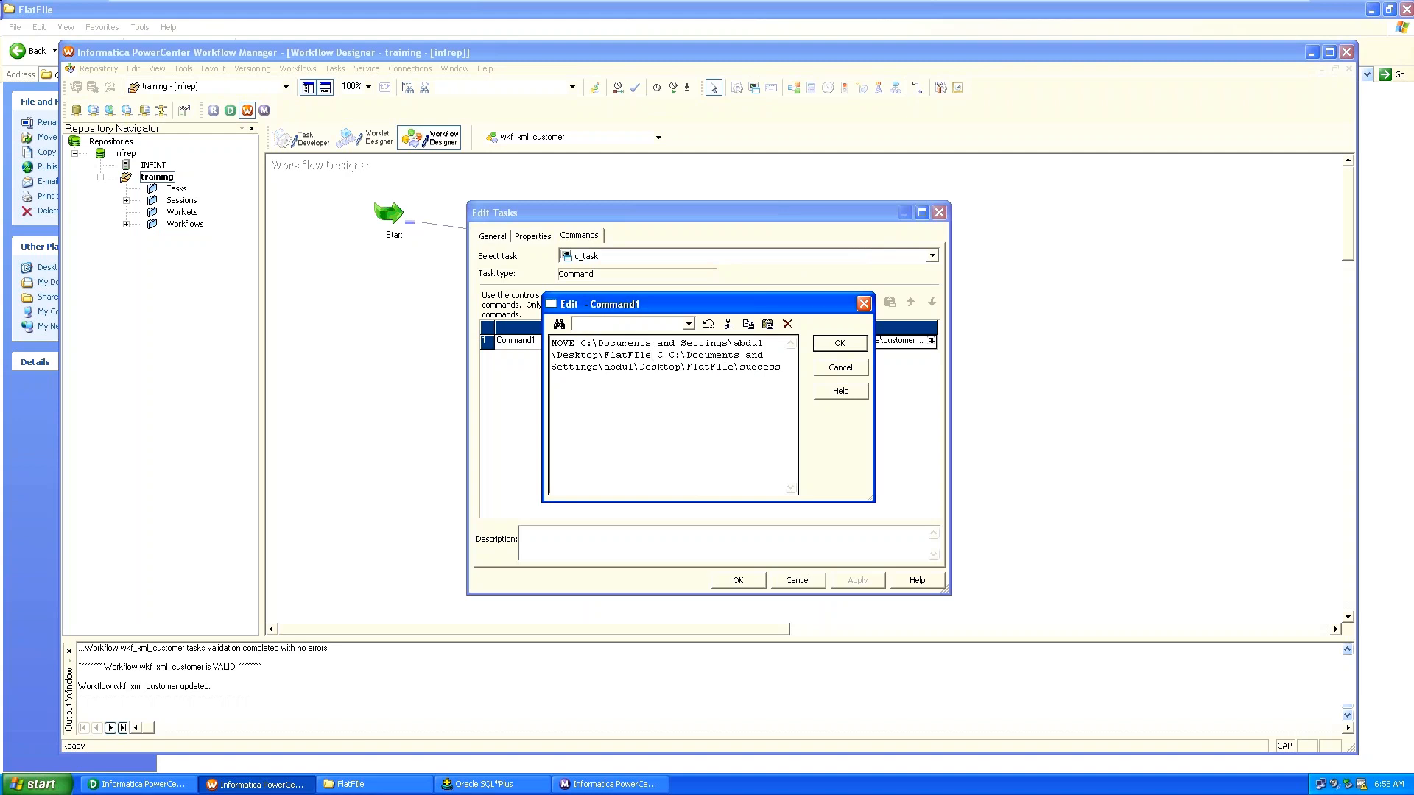
text(\C)
key(BackSpace)
text(customer)
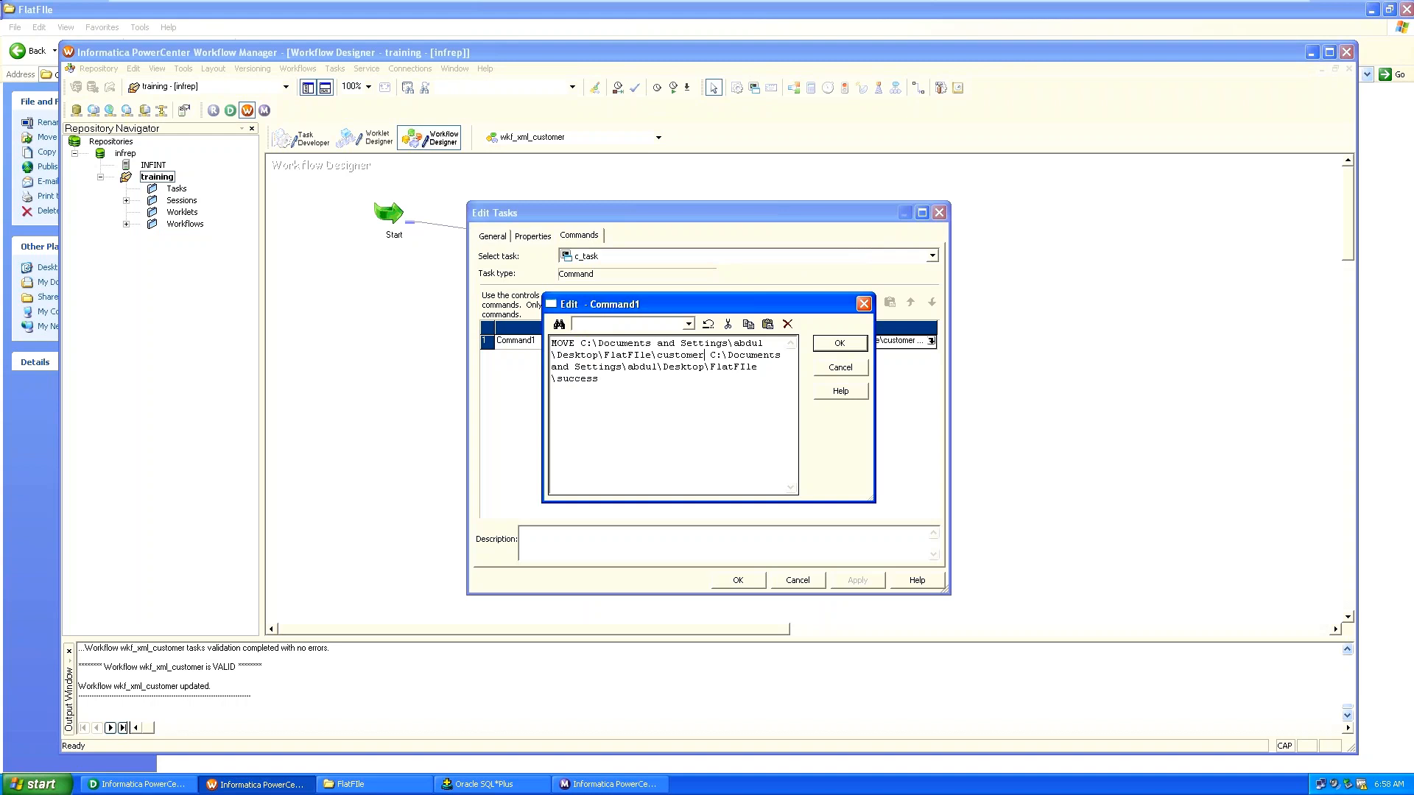
click(835, 345)
Append .txt so the command moves customer.txt, and apply the change to c_task.
click(412, 788)
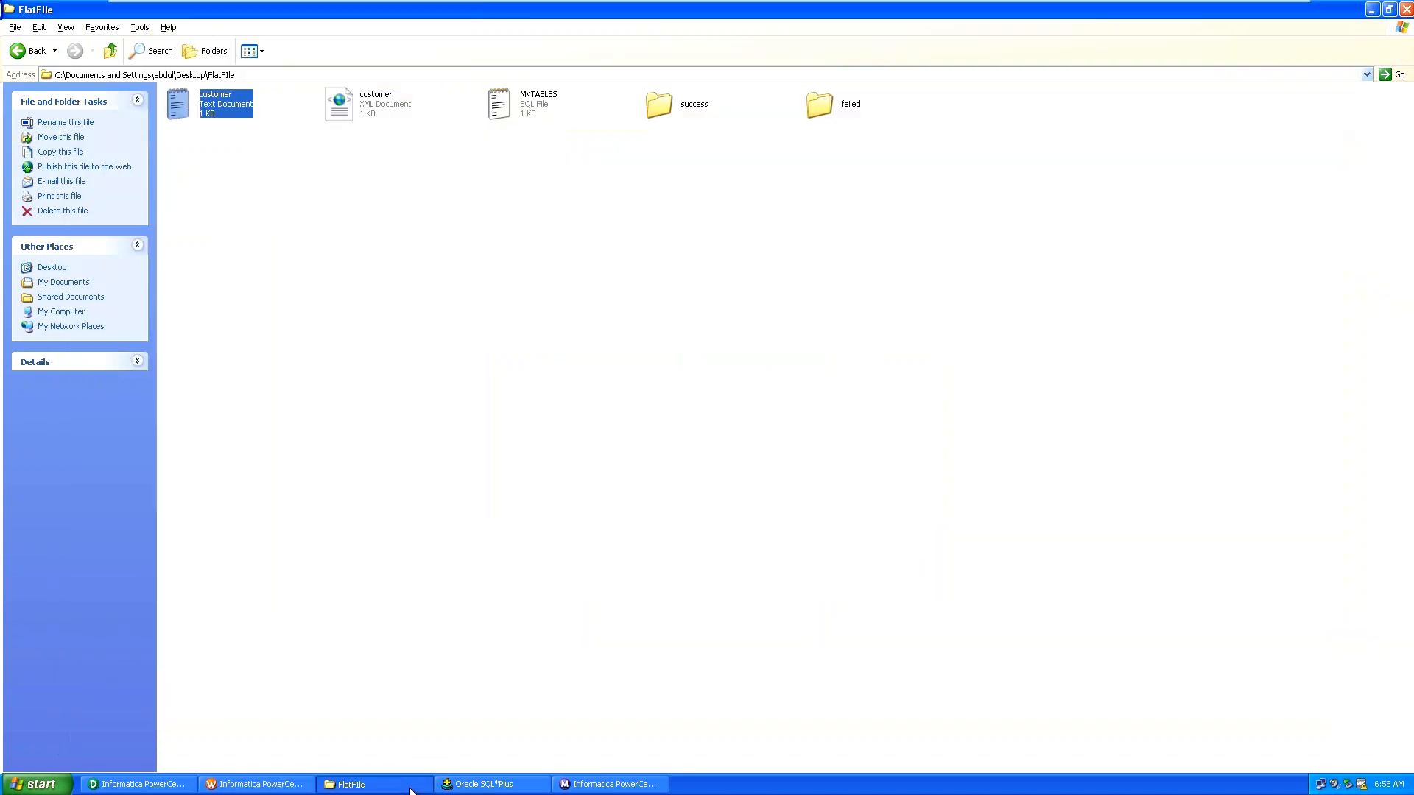
click(411, 787)
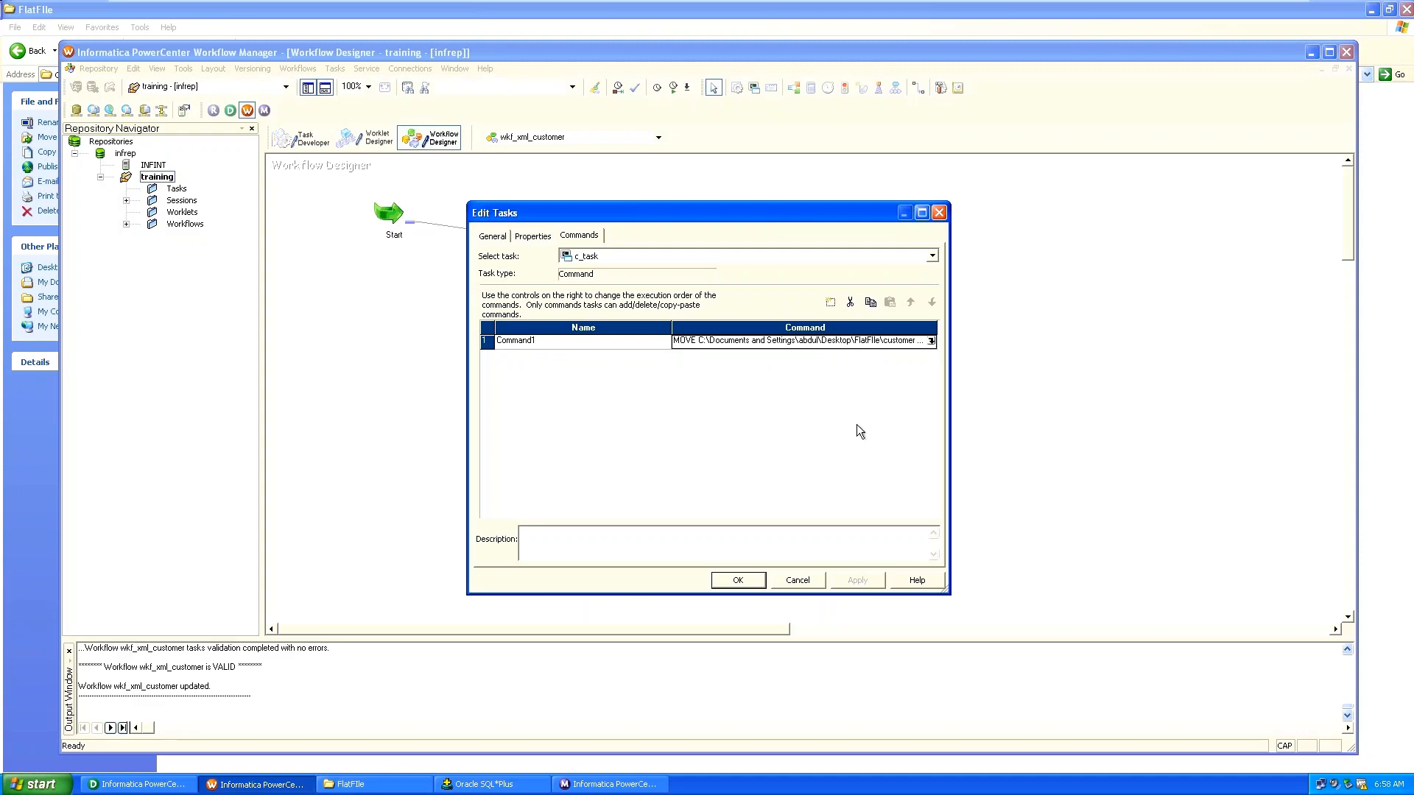
click(932, 341)
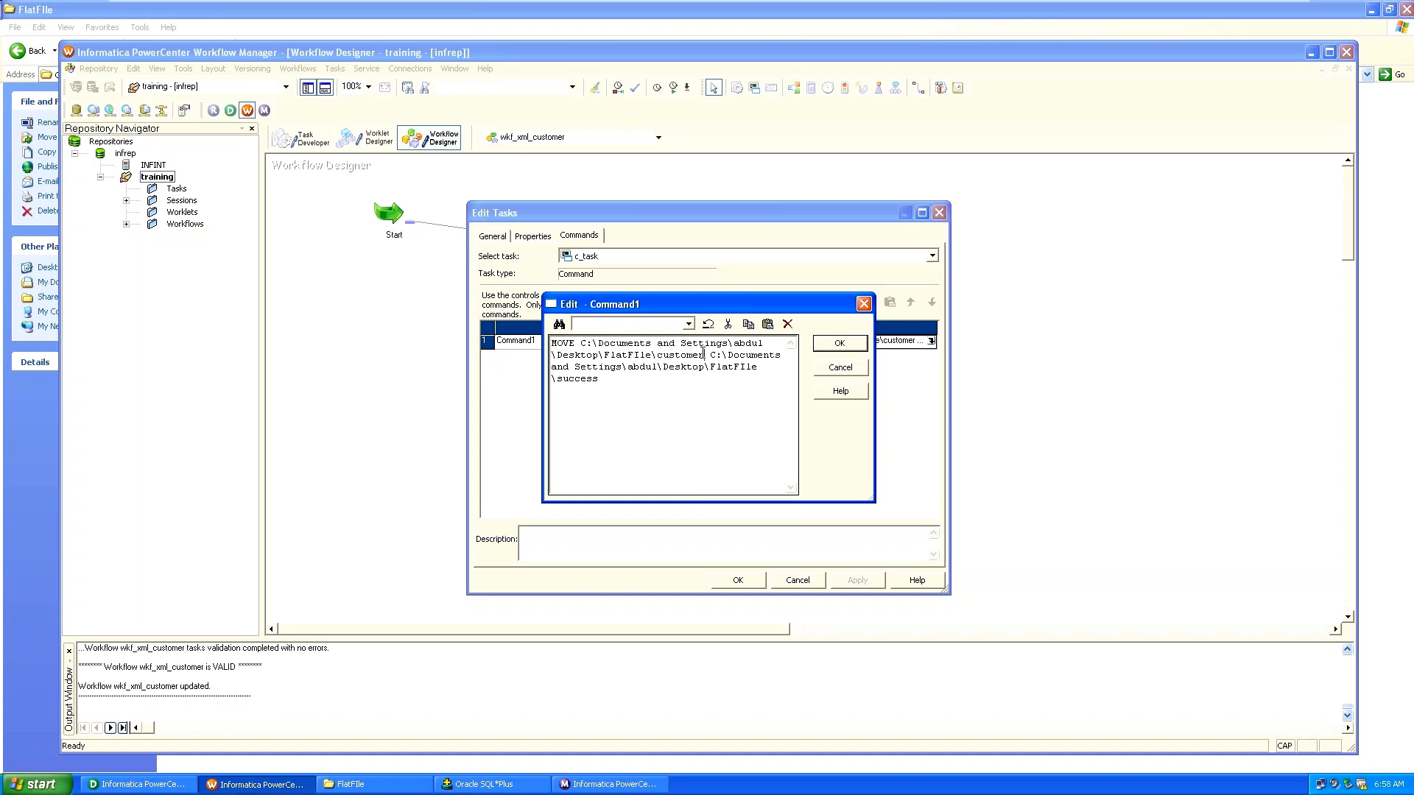
text(.txt)
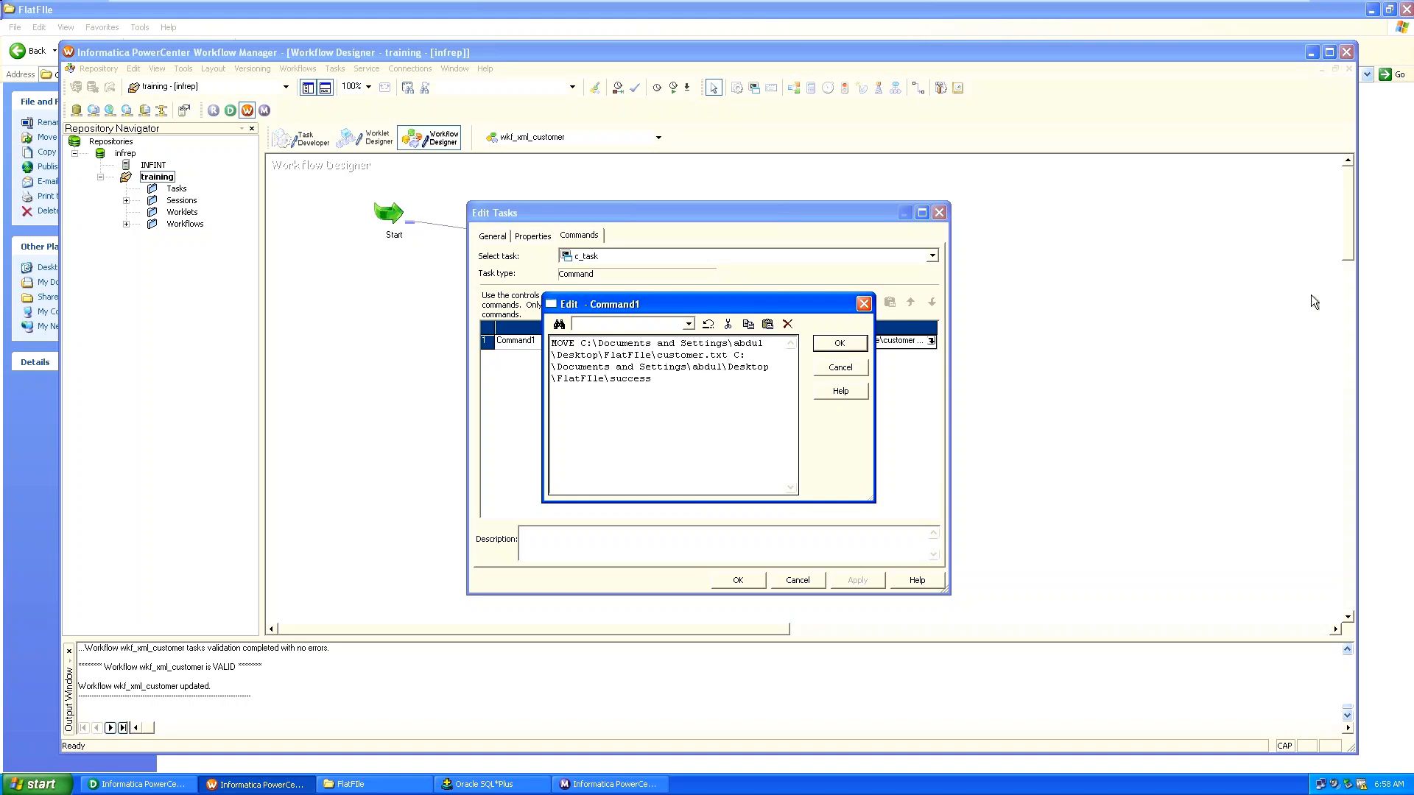
click(852, 345)
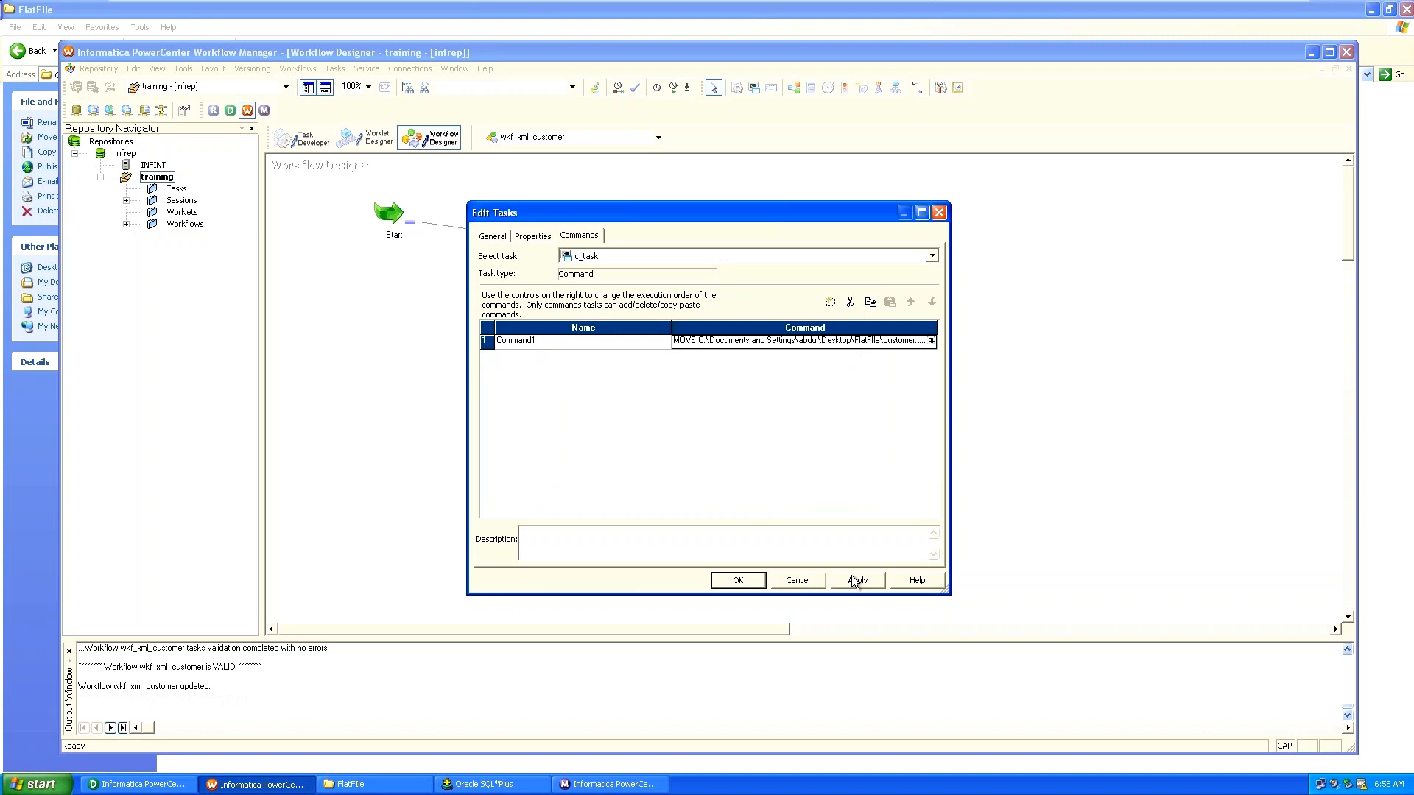
click(853, 579)
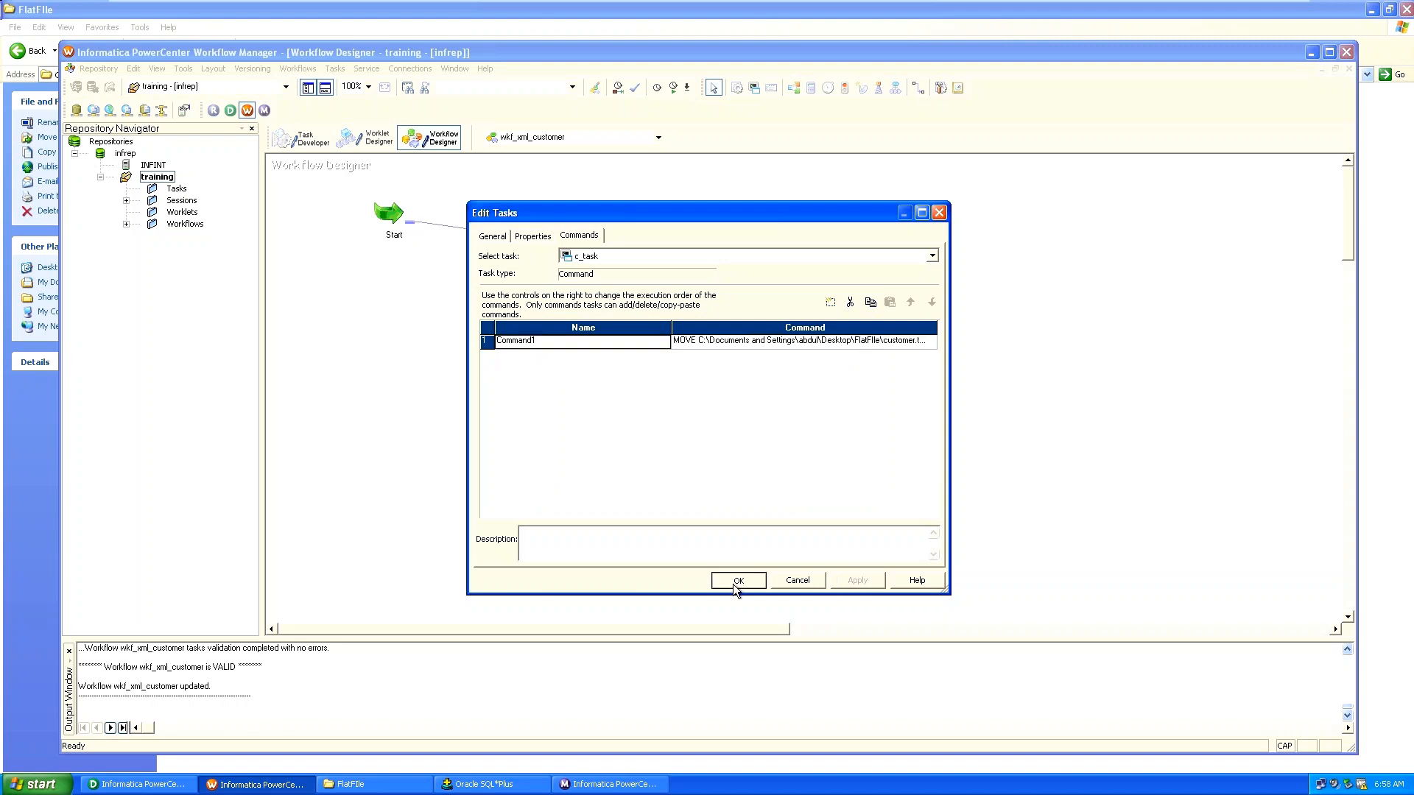
click(733, 586)
click(302, 73)
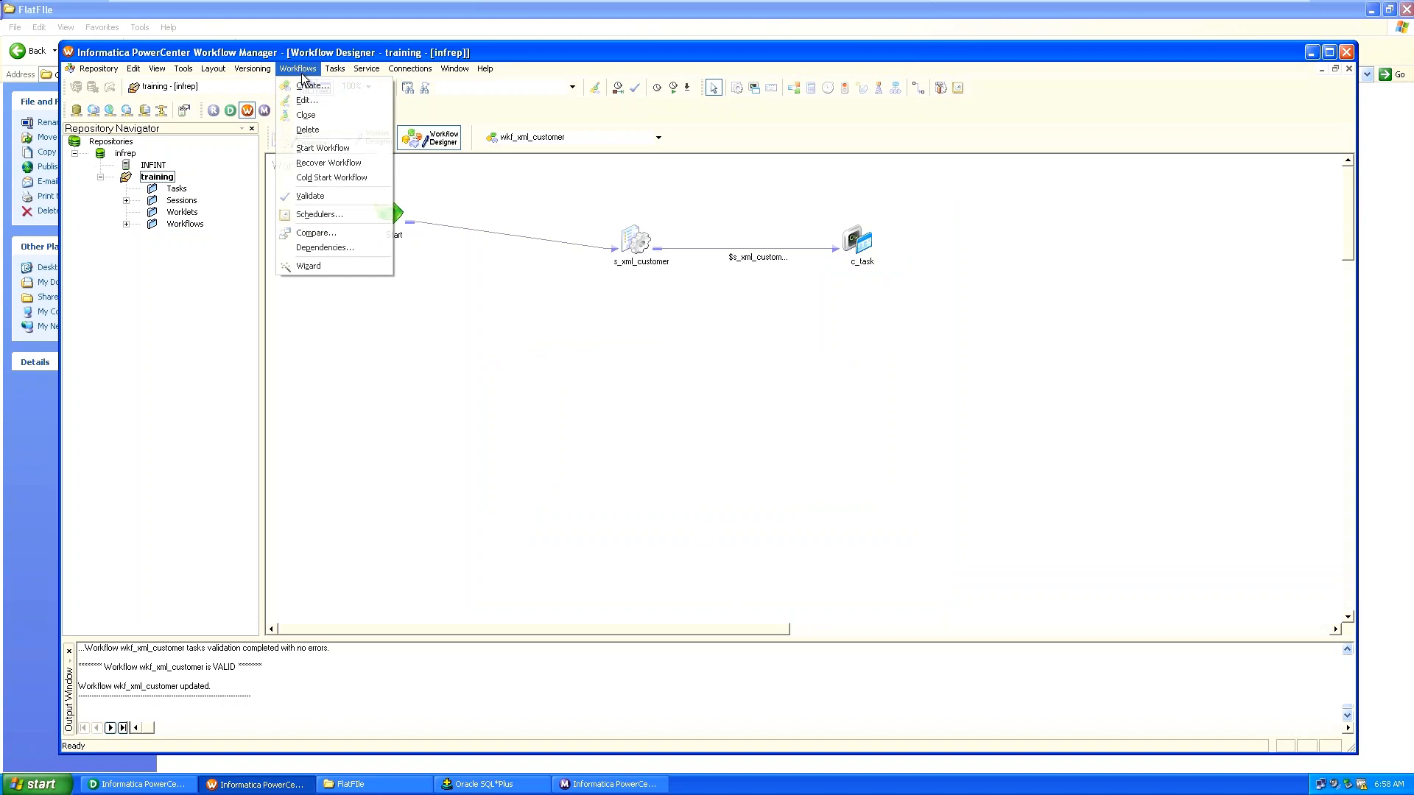
Start wkf_xml_customer and check its succeeded run in the Gantt chart task progress details.
click(311, 149)
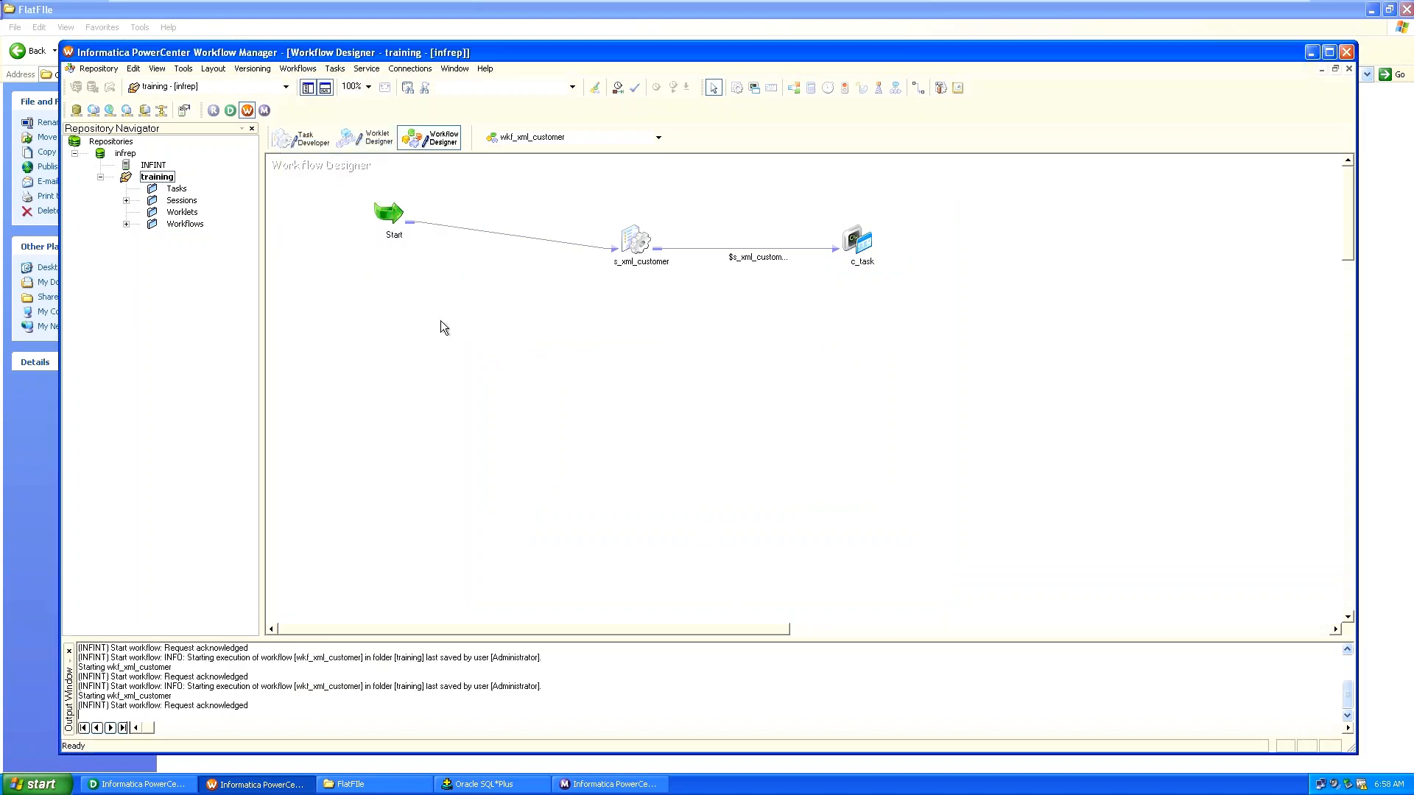
click(580, 785)
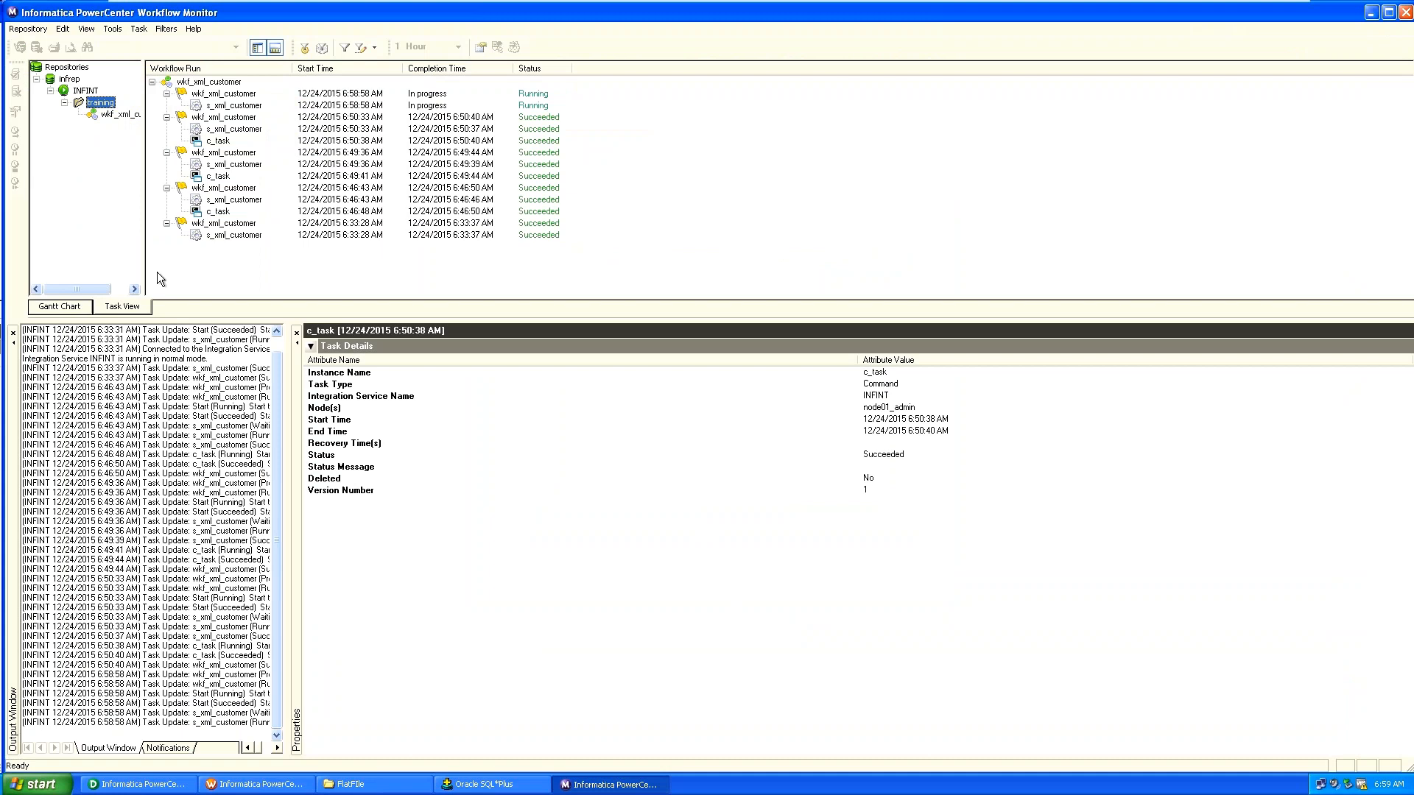
click(113, 116)
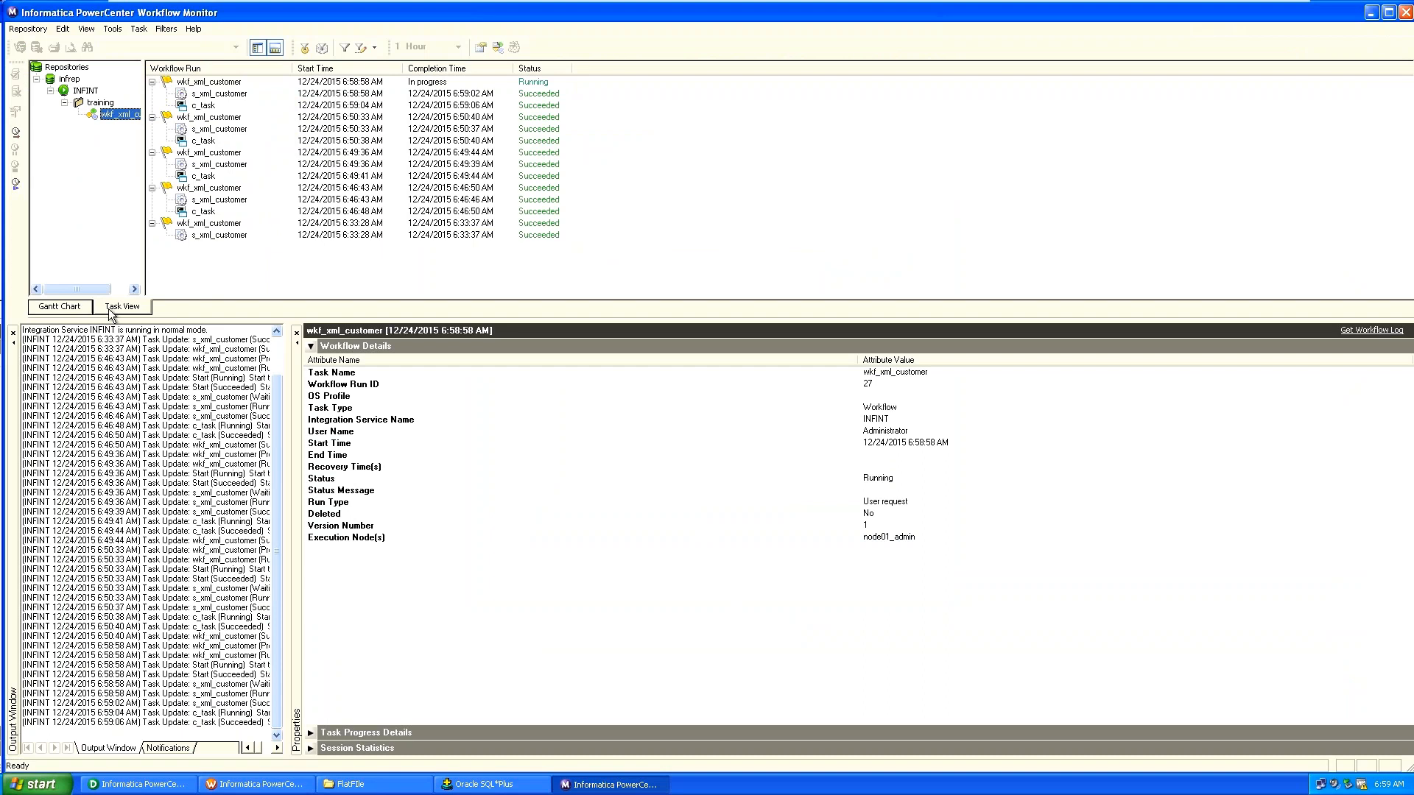
click(73, 307)
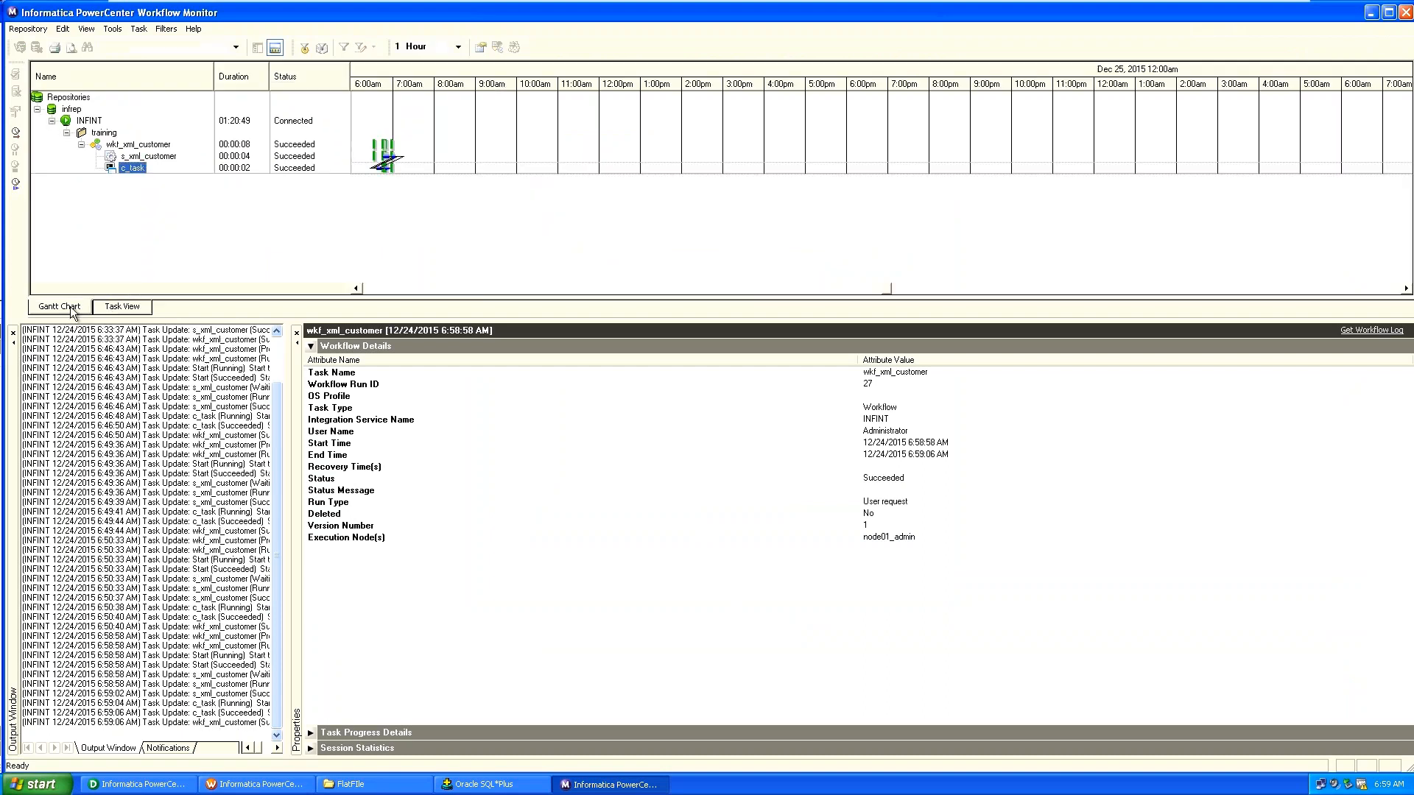
click(311, 733)
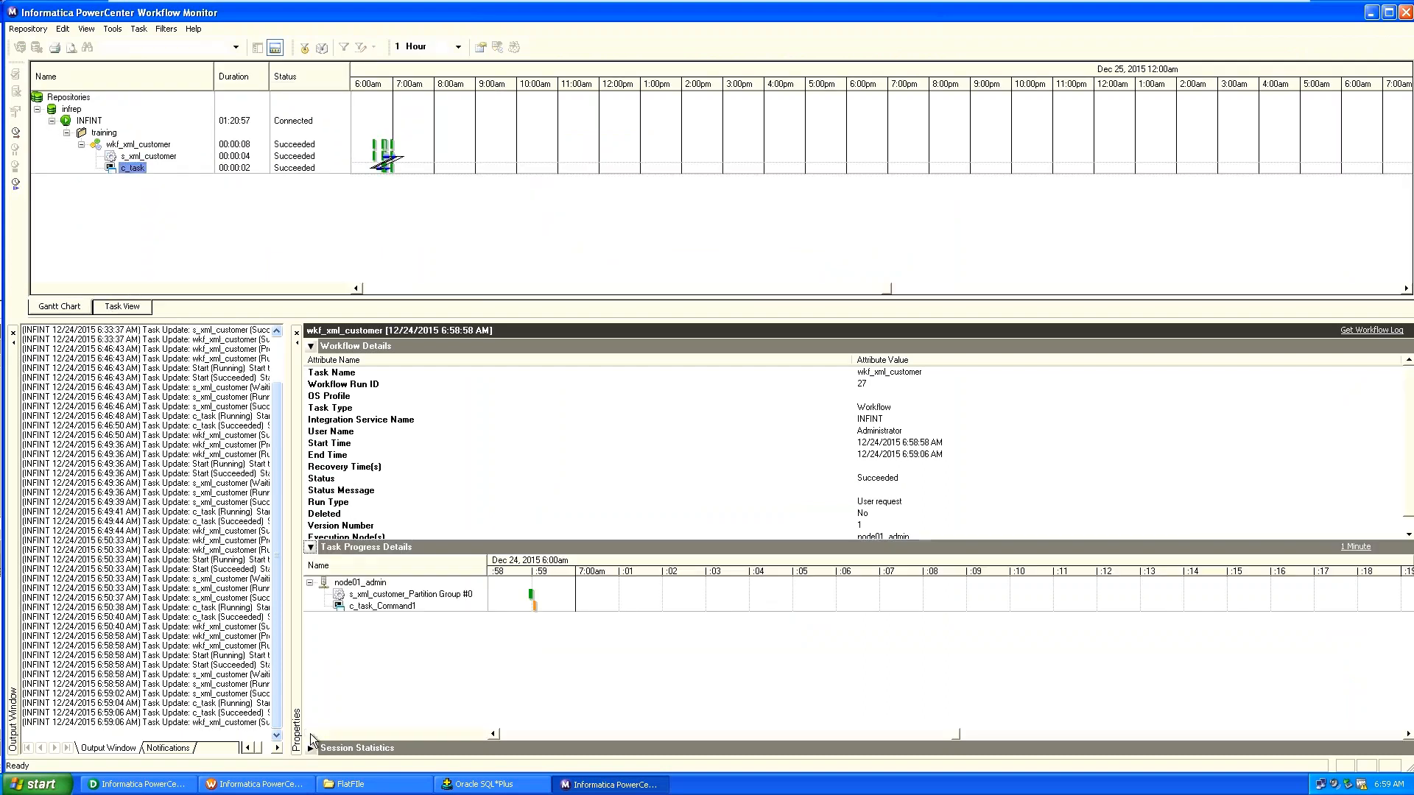
click(358, 785)
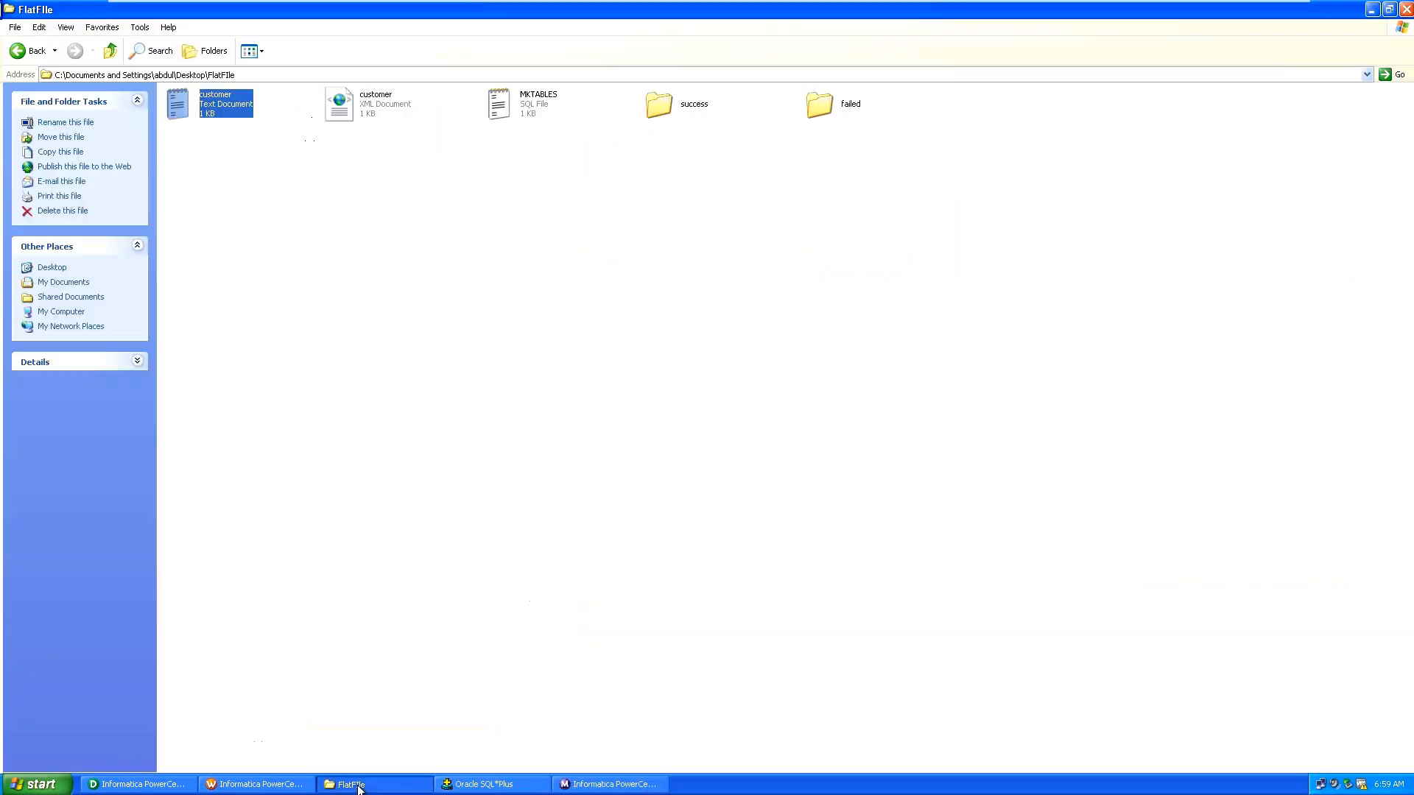
Open the success folder, find it empty, and go back to Workflow Manager.
double_click(654, 110)
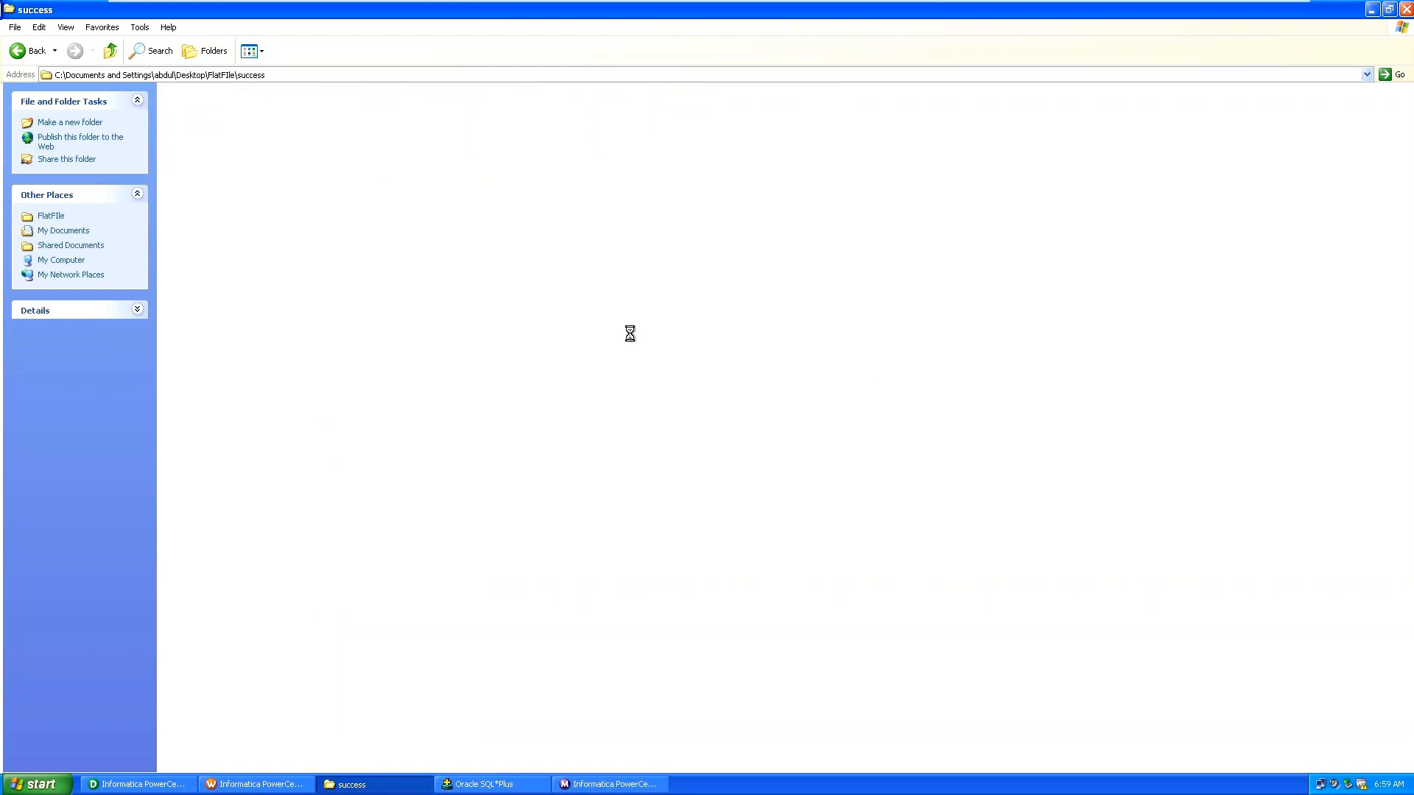
key(BackSpace)
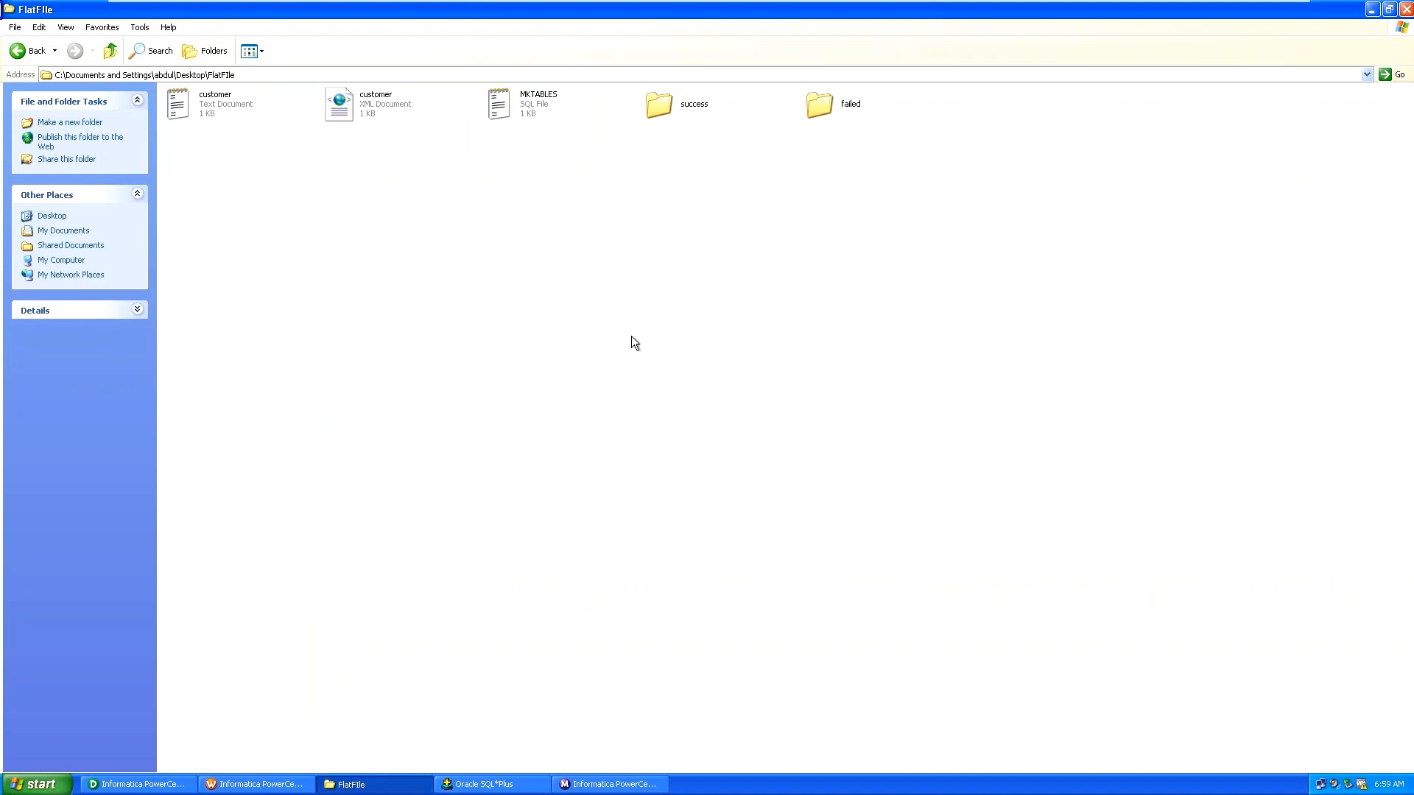
click(289, 786)
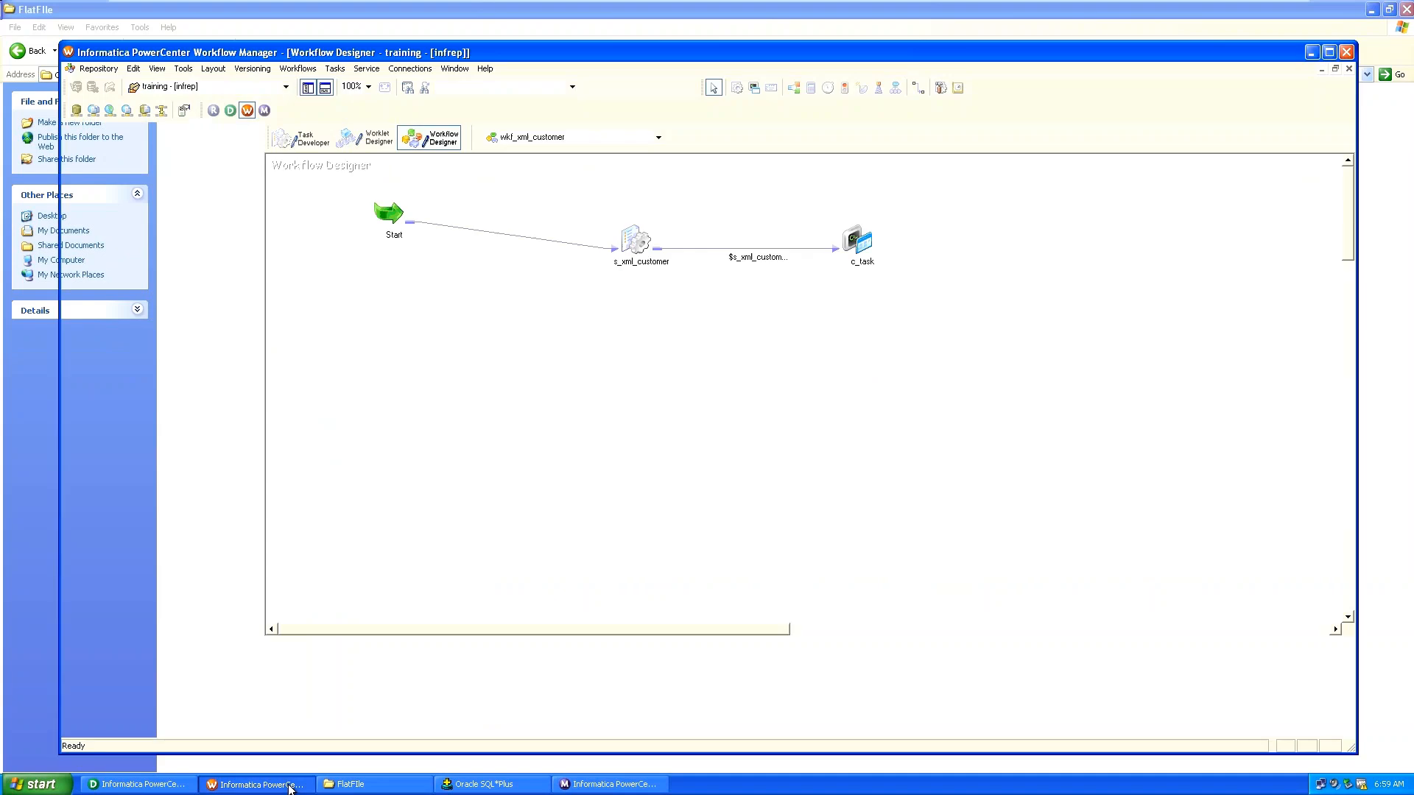
Edit c_task's Command1 text, retyping the MOVE keyword as move.
click(858, 248)
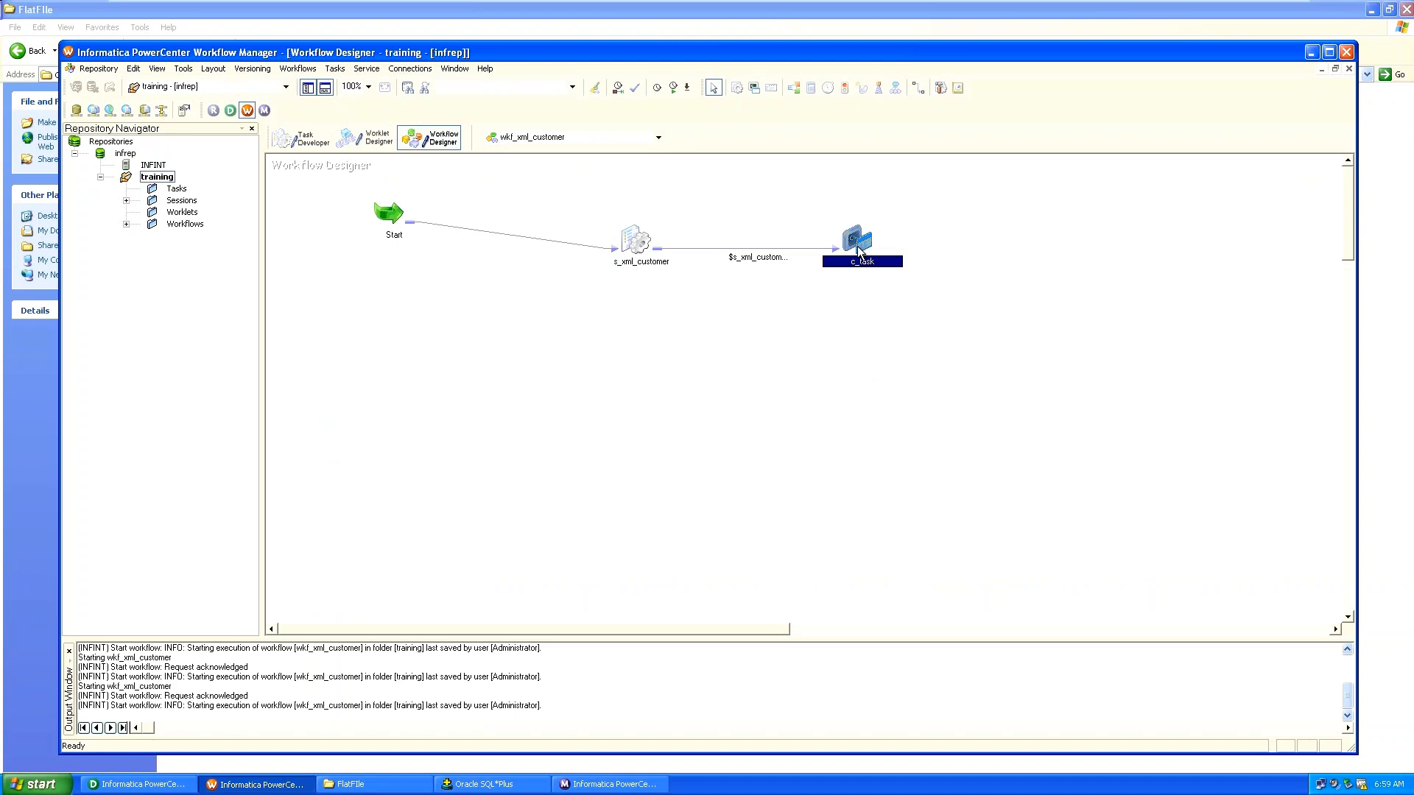
double_click(858, 249)
click(579, 235)
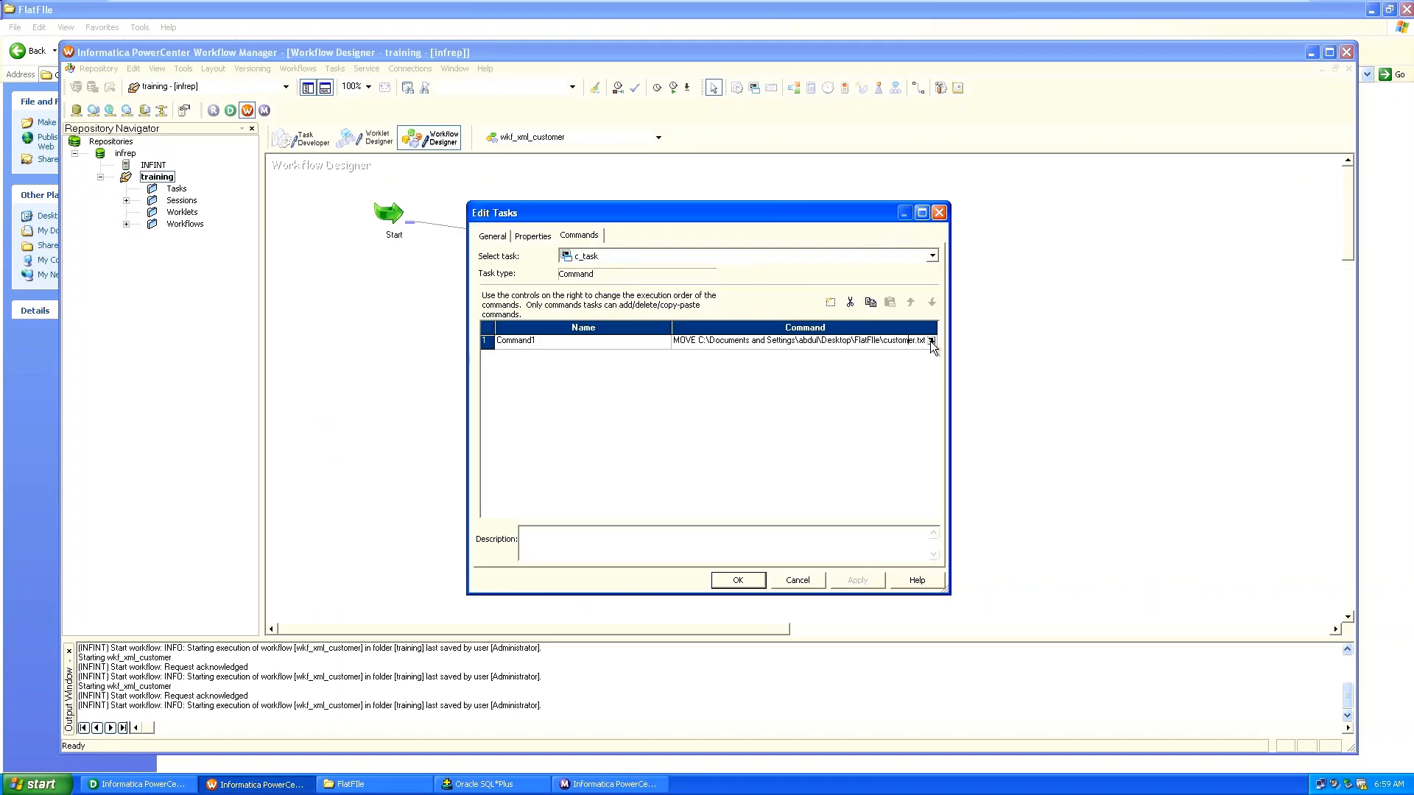
click(930, 341)
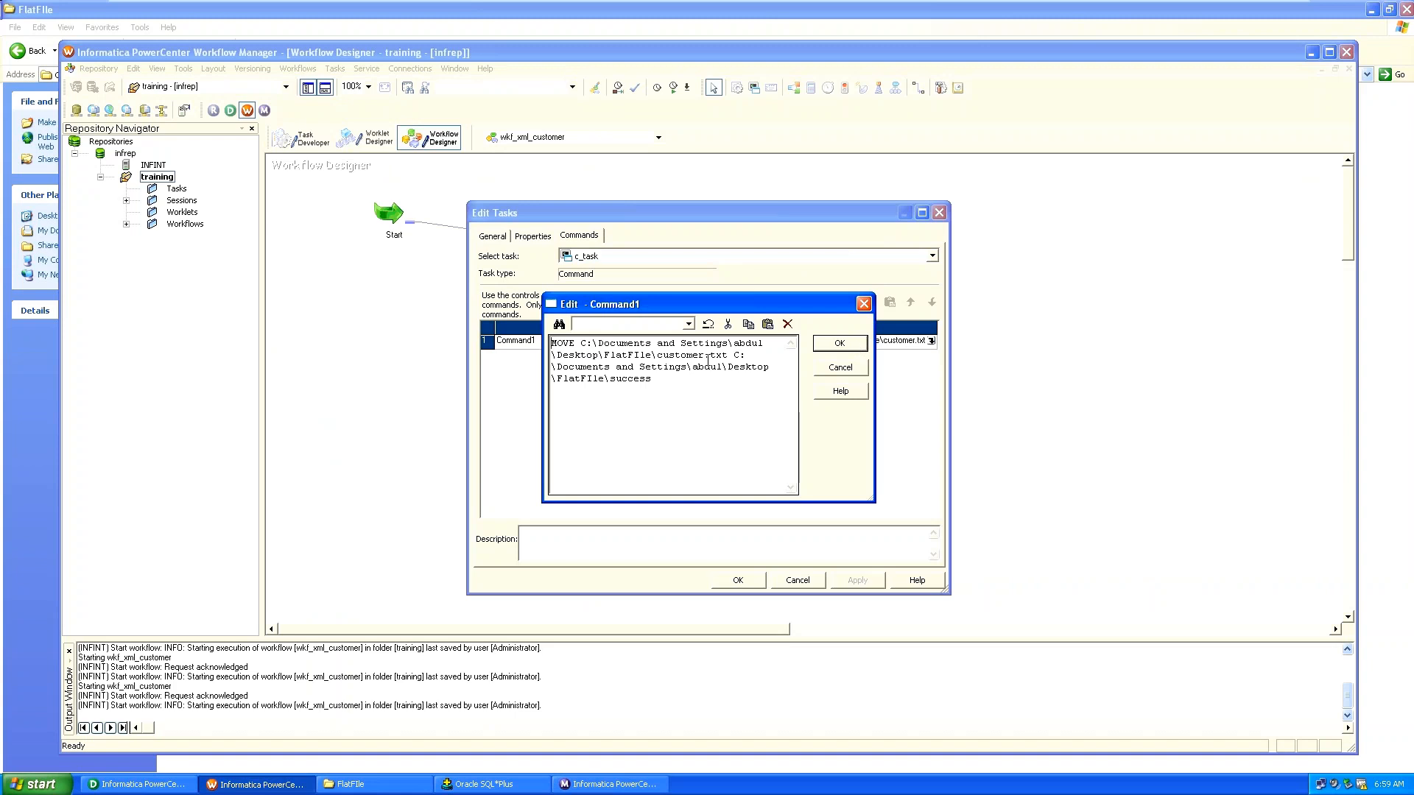
drag(704, 356, 728, 355)
click(575, 343)
key(BackSpace)
key(BackSpace)
key(BackSpace)
key(BackSpace)
text(move)
click(844, 342)
click(847, 578)
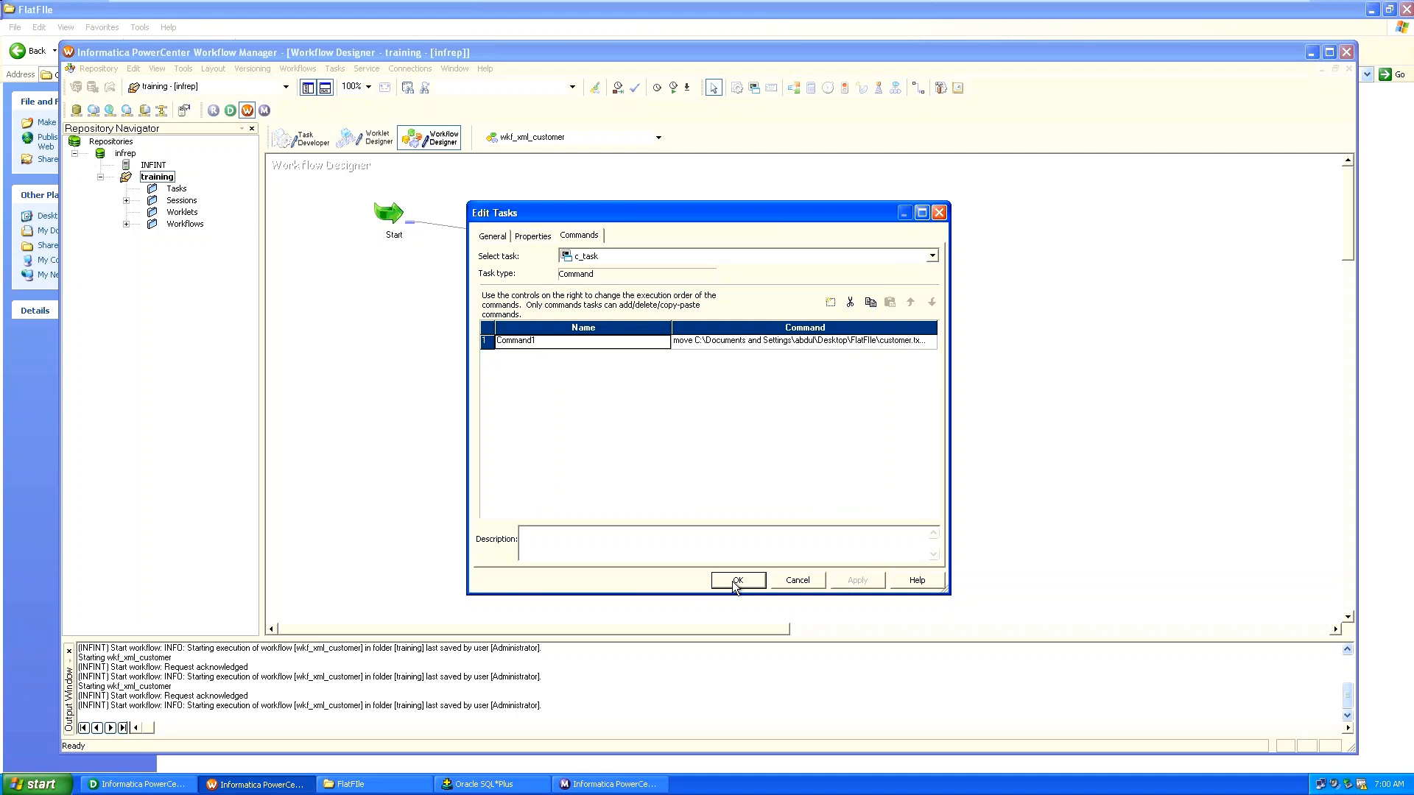
Replace move with copy in Command1, apply it to c_task, and save the workflow.
click(902, 343)
click(930, 340)
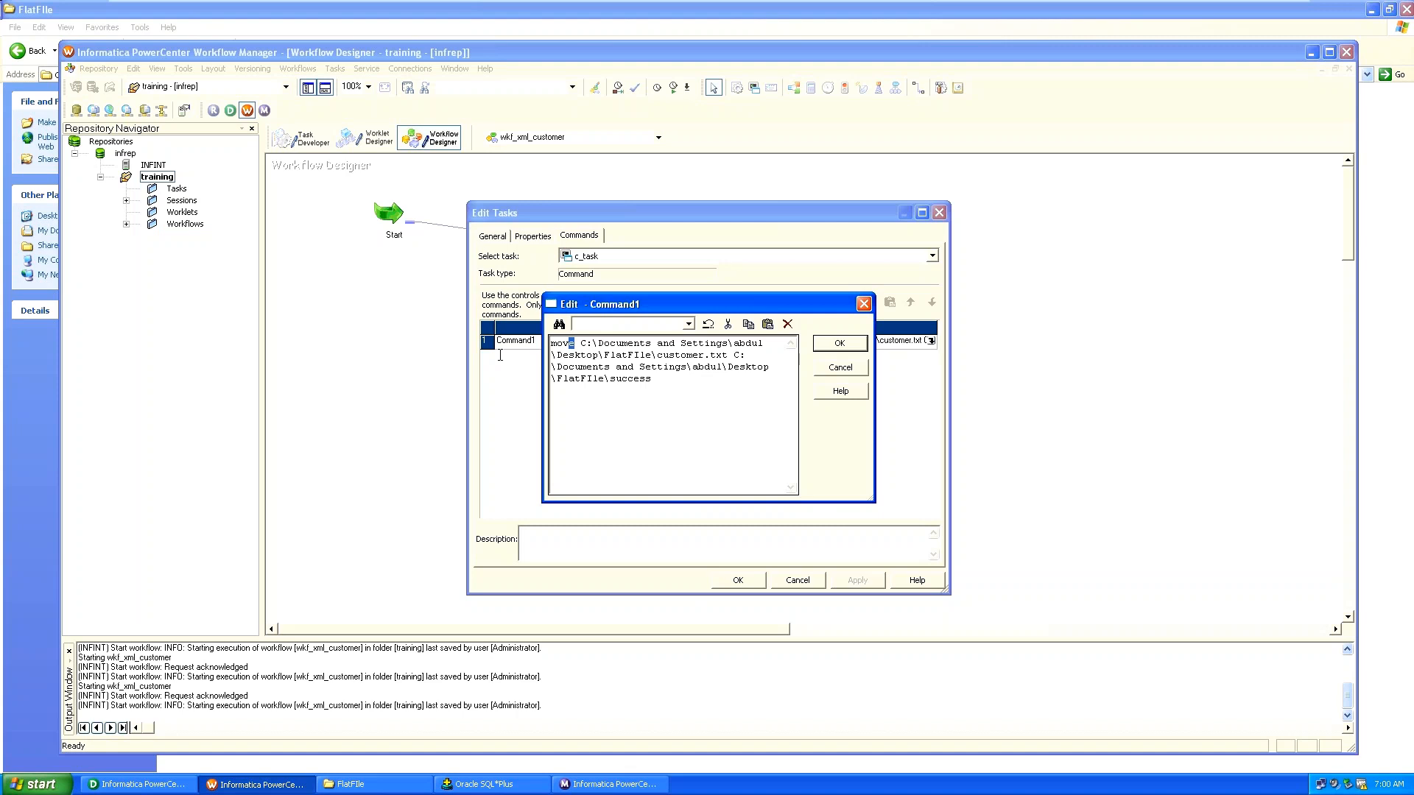
key(shift+End)
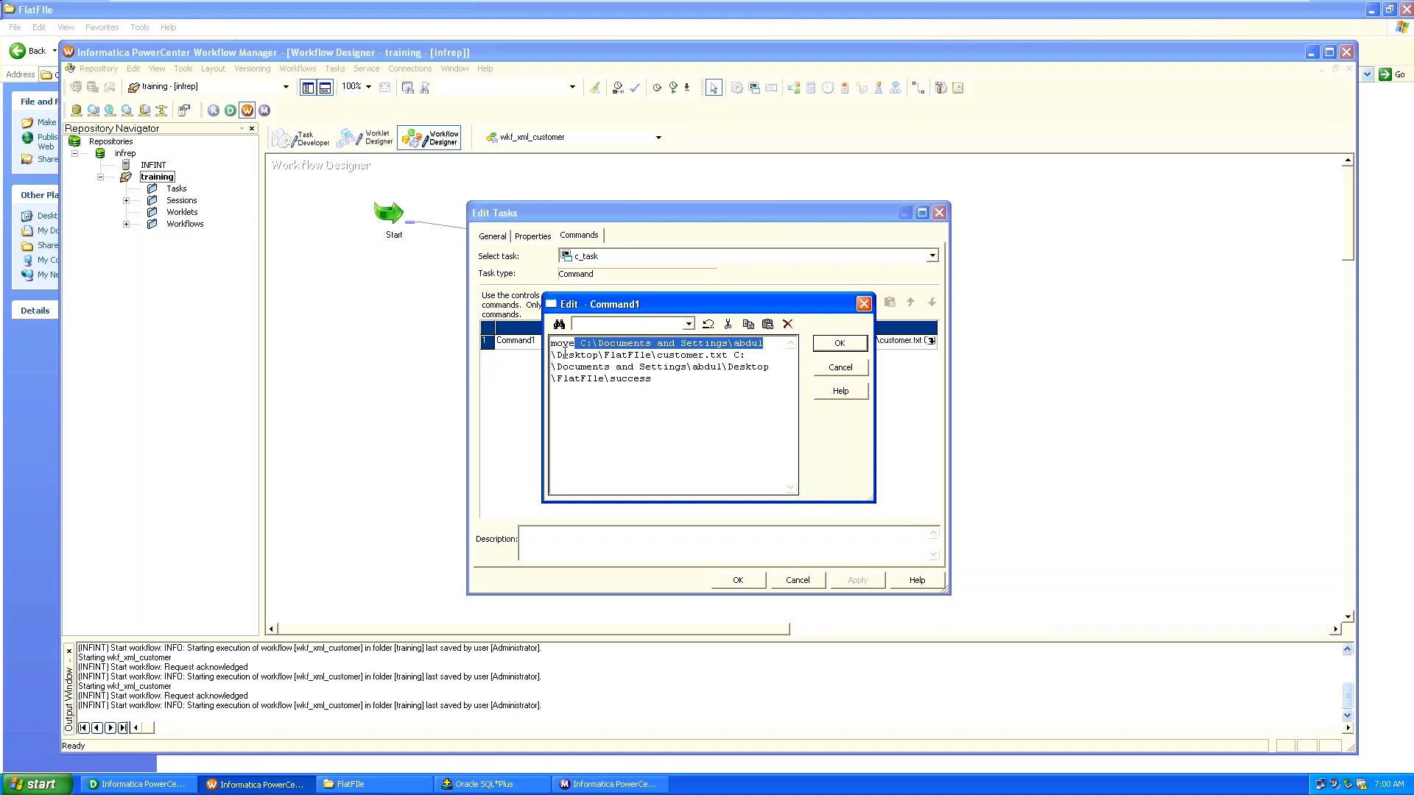
click(568, 346)
key(BackSpace)
key(BackSpace)
key(BackSpace)
key(BackSpace)
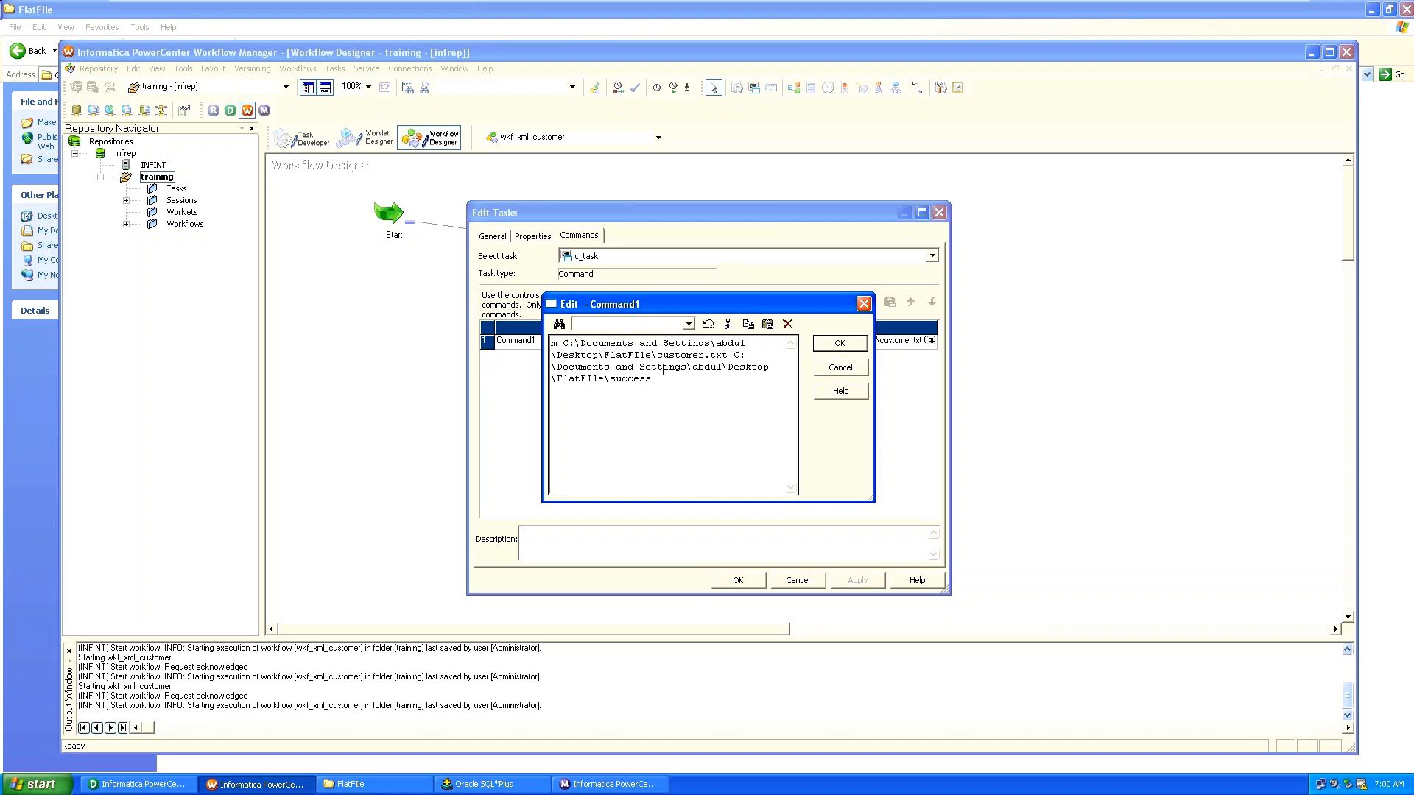
text(copy)
click(835, 344)
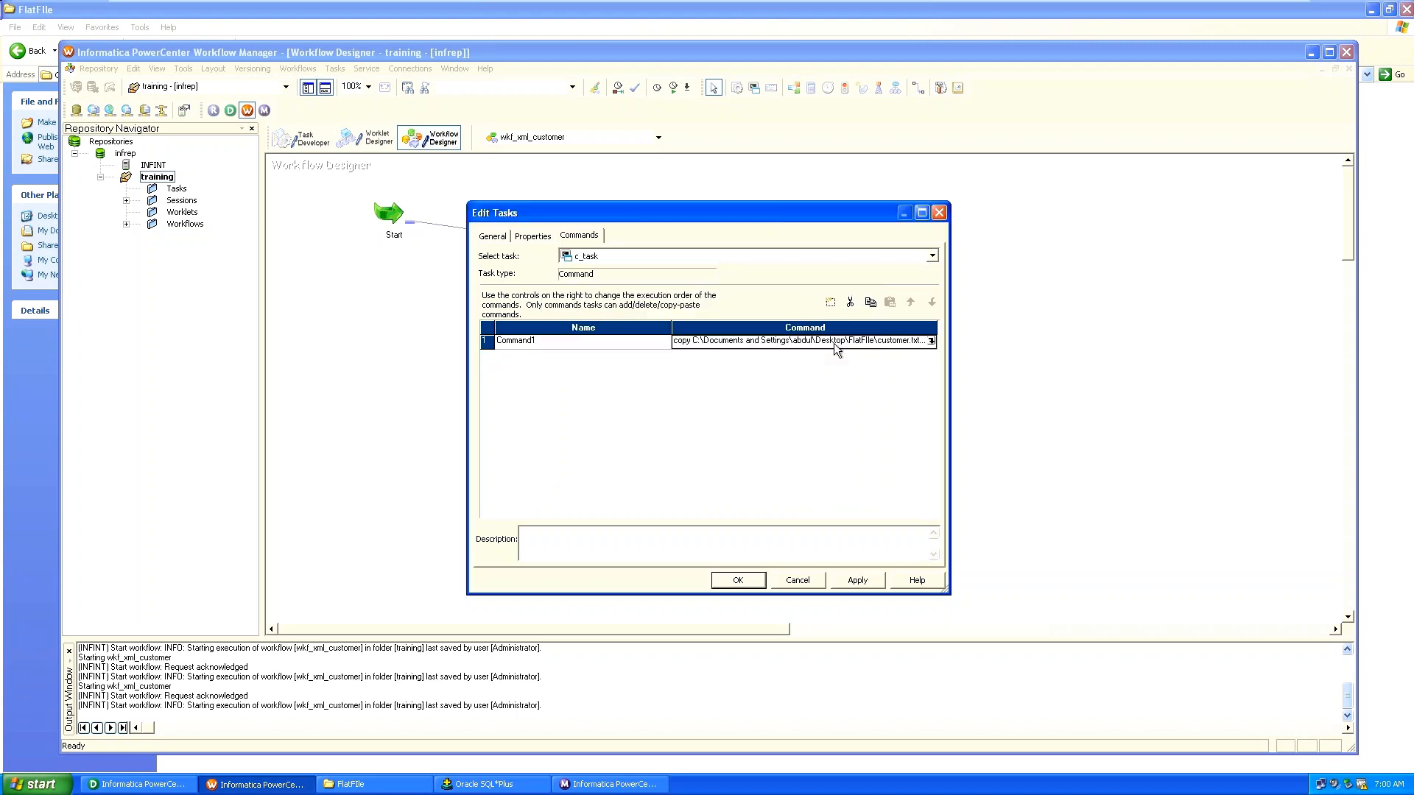
click(841, 584)
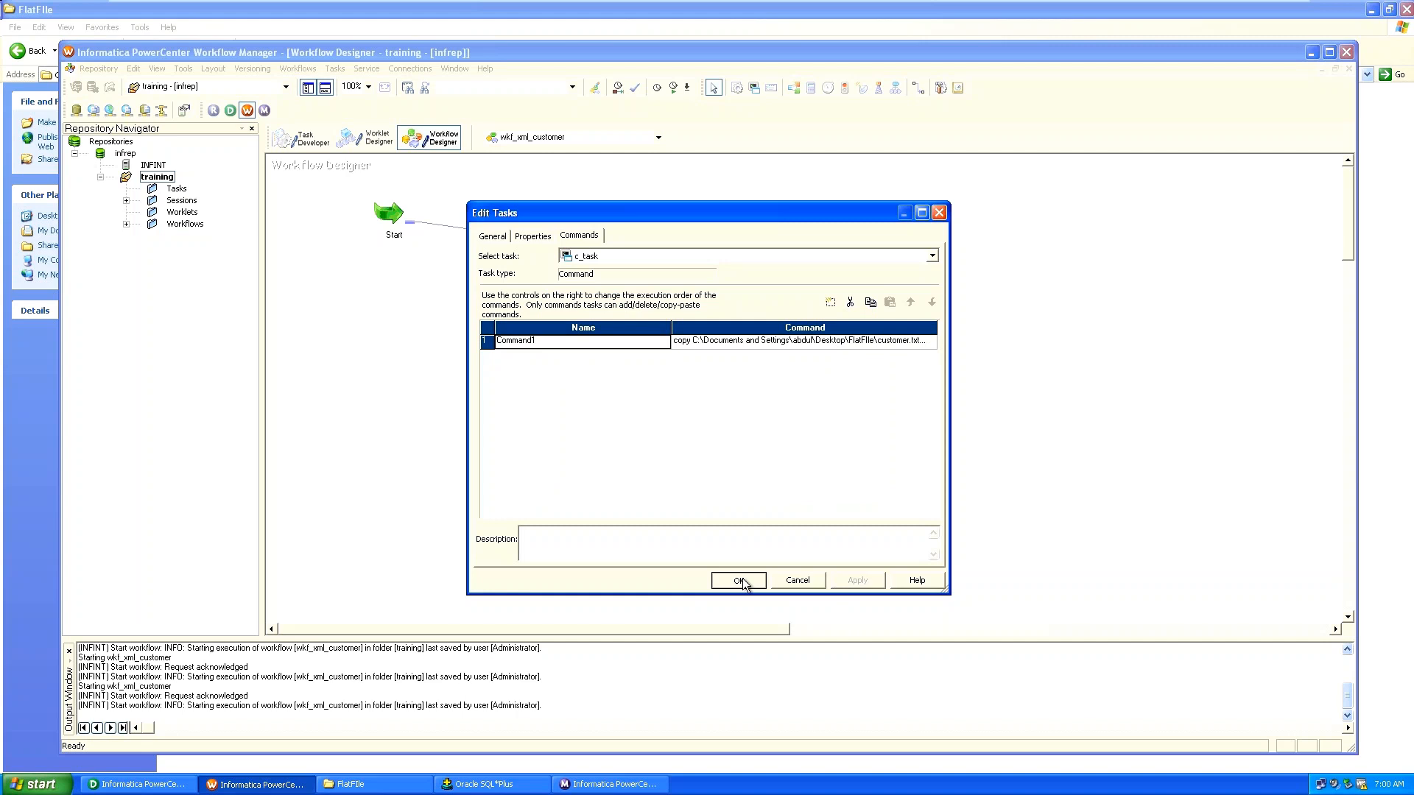
click(739, 580)
key(ctrl+s)
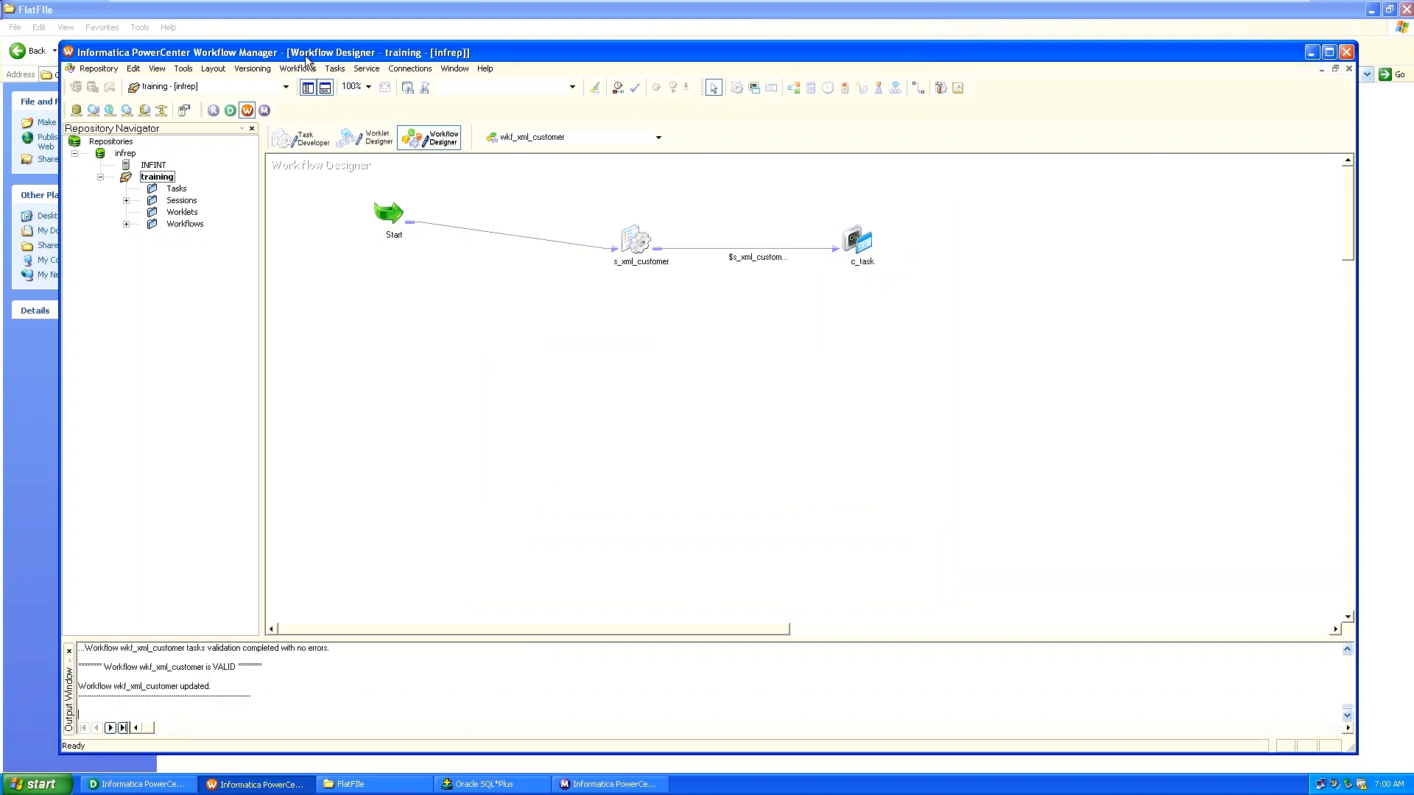
Start wkf_xml_customer again from the Workflows menu, then open the success folder in Explorer.
click(300, 69)
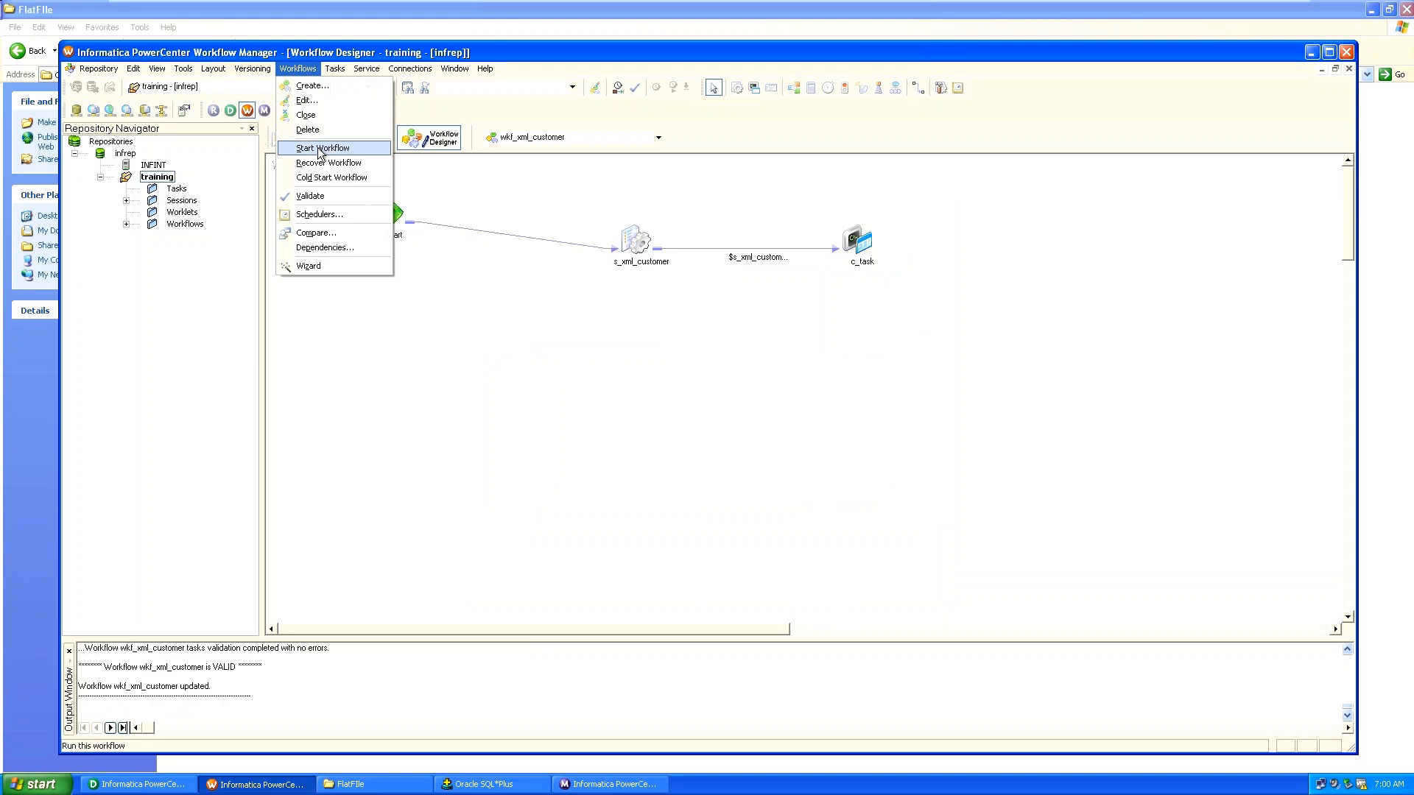
click(320, 150)
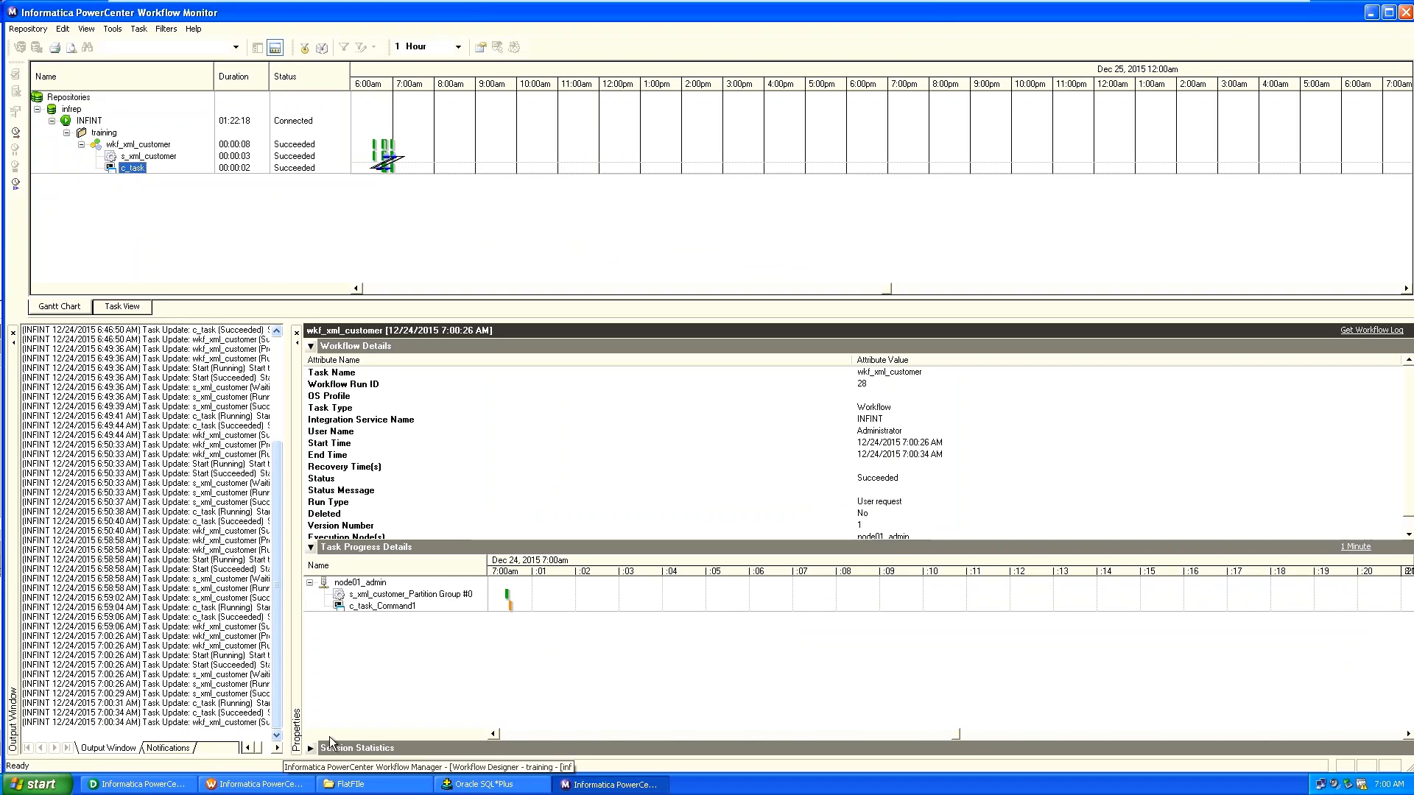
click(350, 784)
double_click(655, 110)
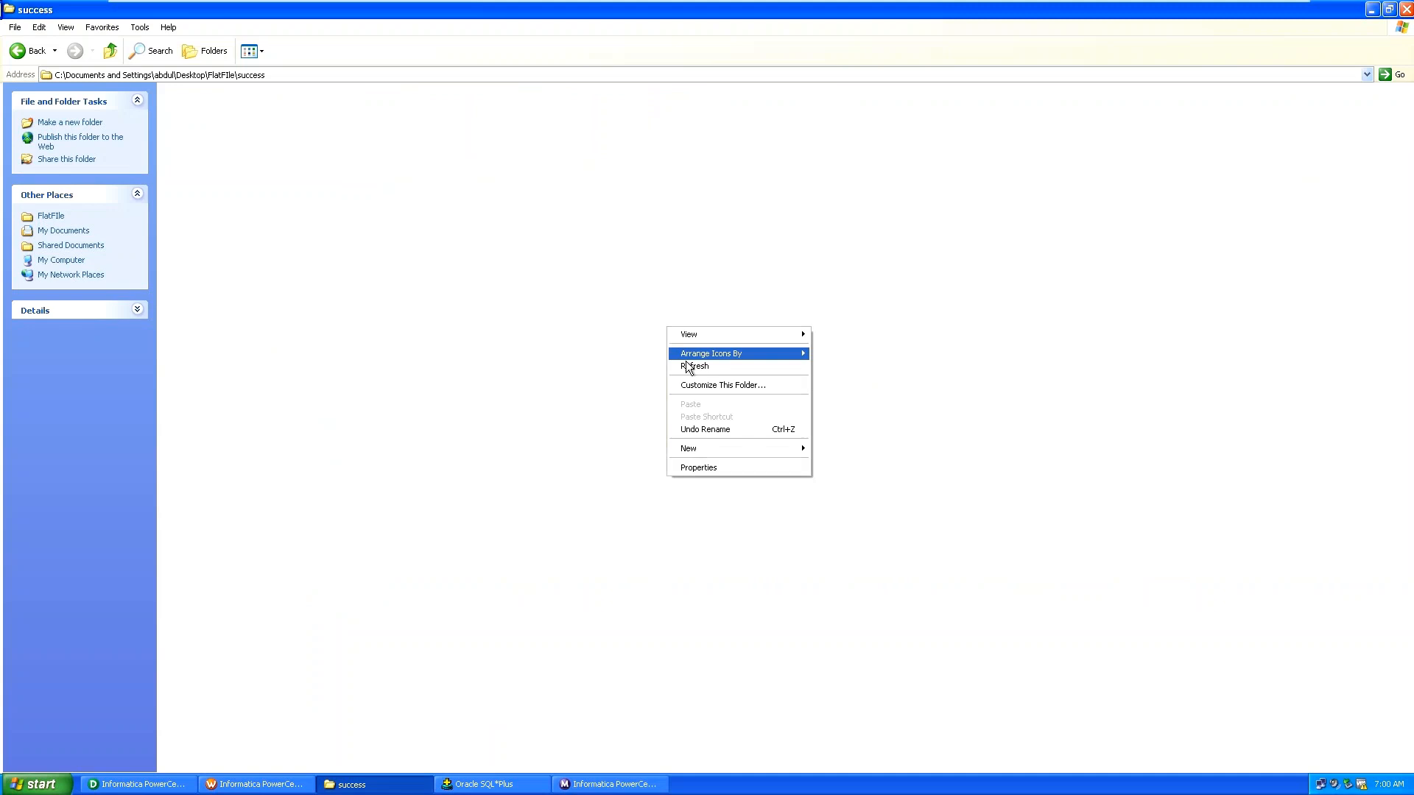
click(687, 366)
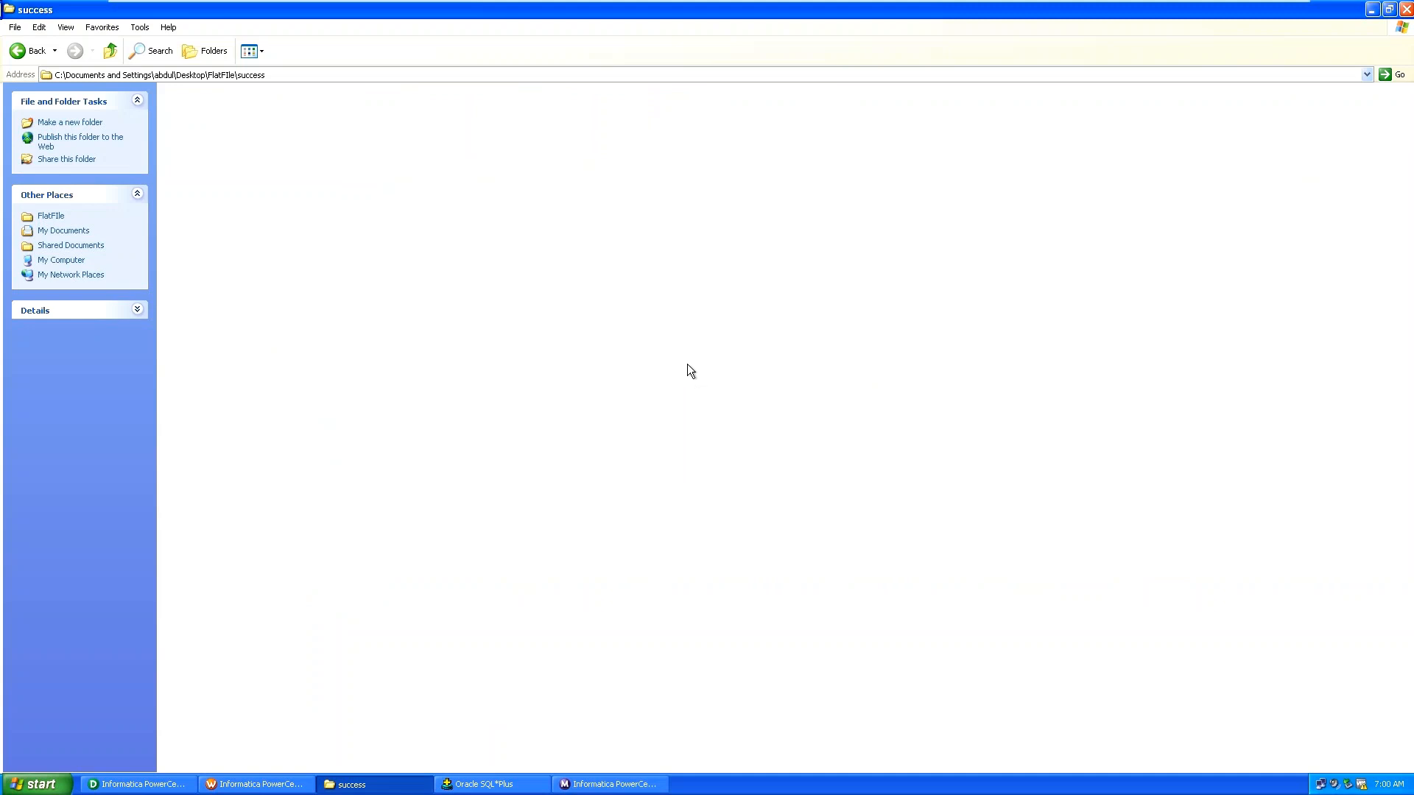
key(BackSpace)
right_click(687, 364)
click(707, 406)
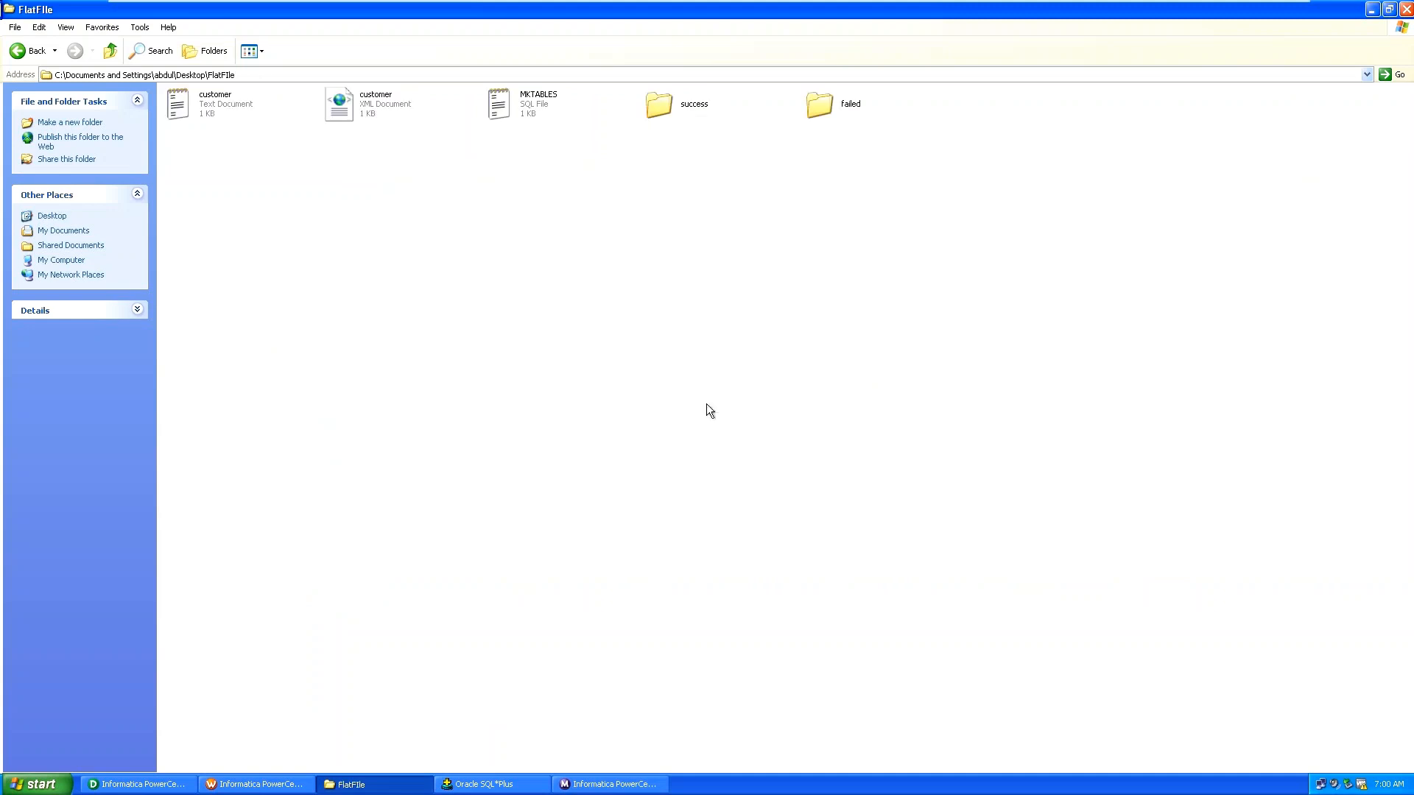
double_click(685, 100)
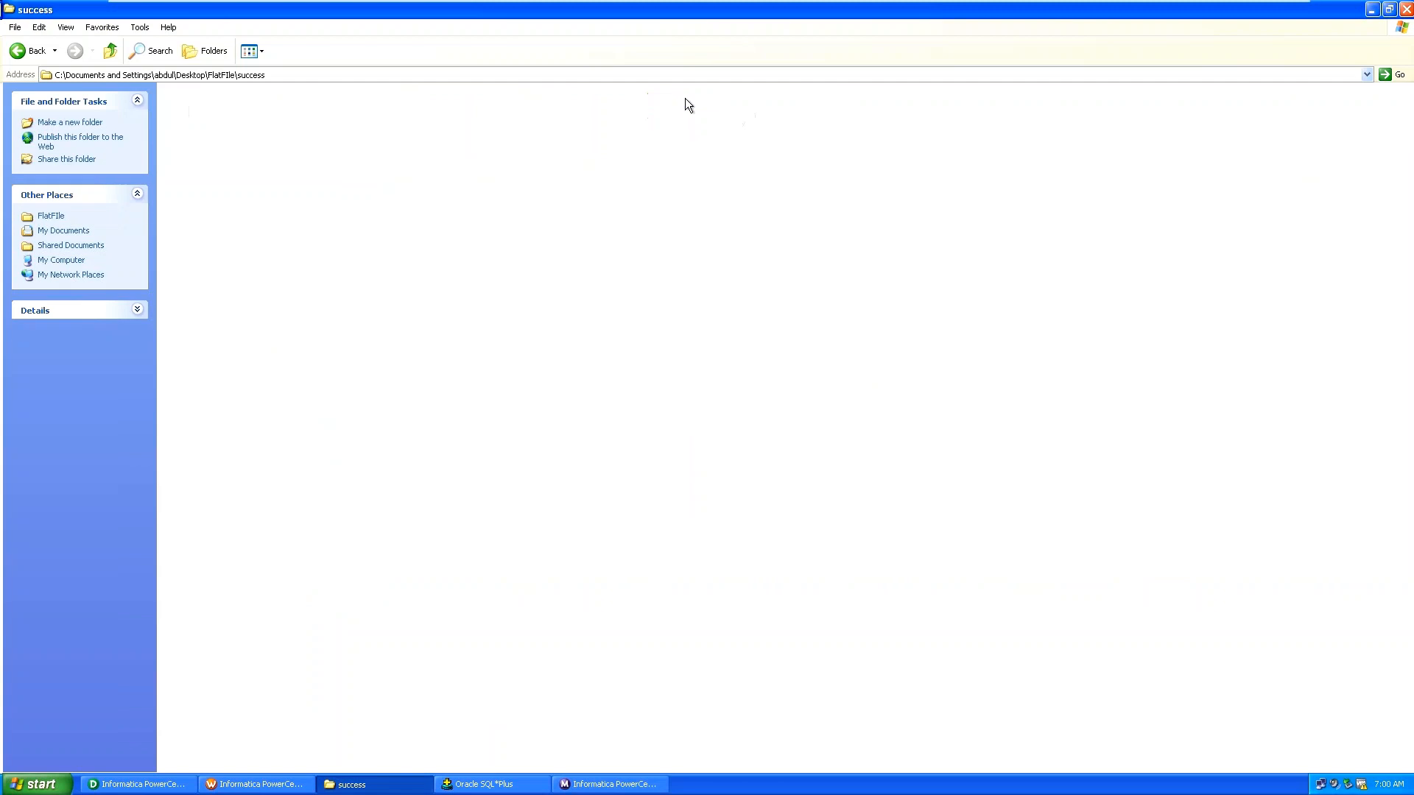